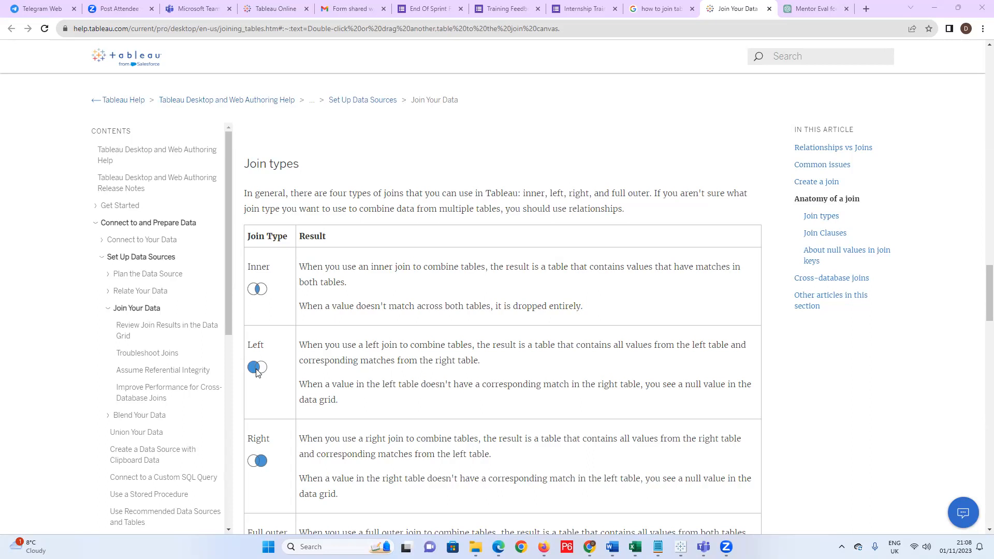
Review the Full outer and Union join rows, then bring the superstore workbook up maximized.
scroll(311, 290, "down", 4)
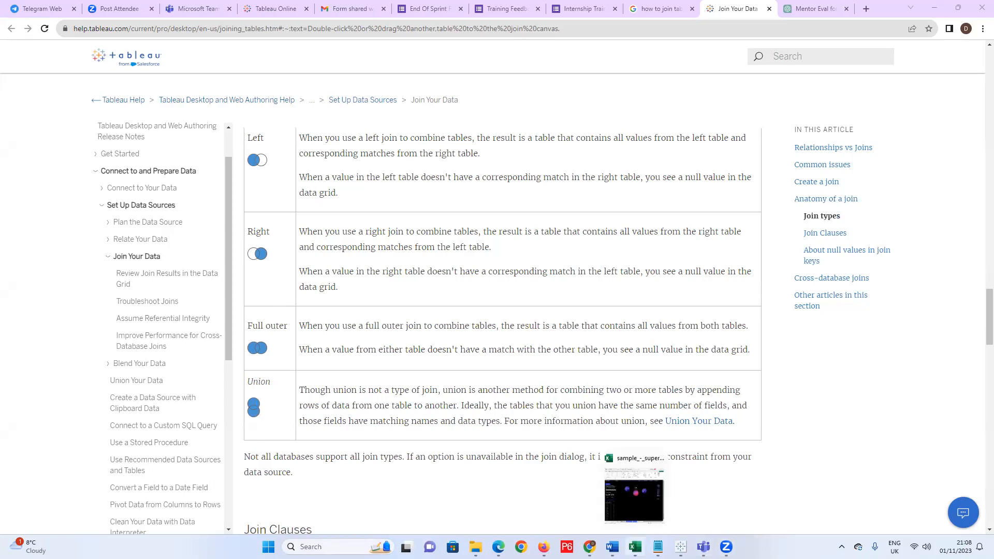
left_click(636, 548)
left_click(586, 38)
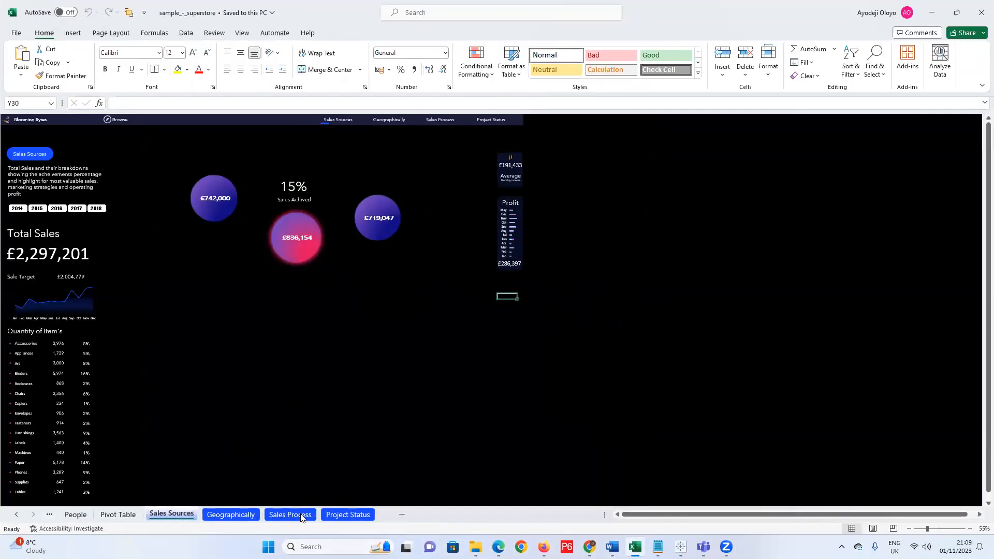
Add a new sheet with headers a, b, c, d, e across row 1.
left_click(402, 514)
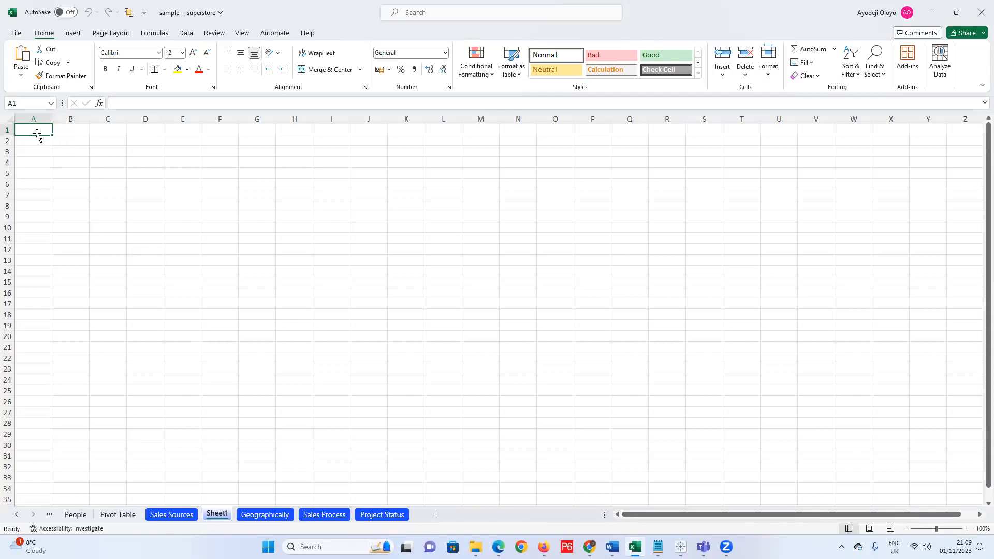
type("a")
key("Tab")
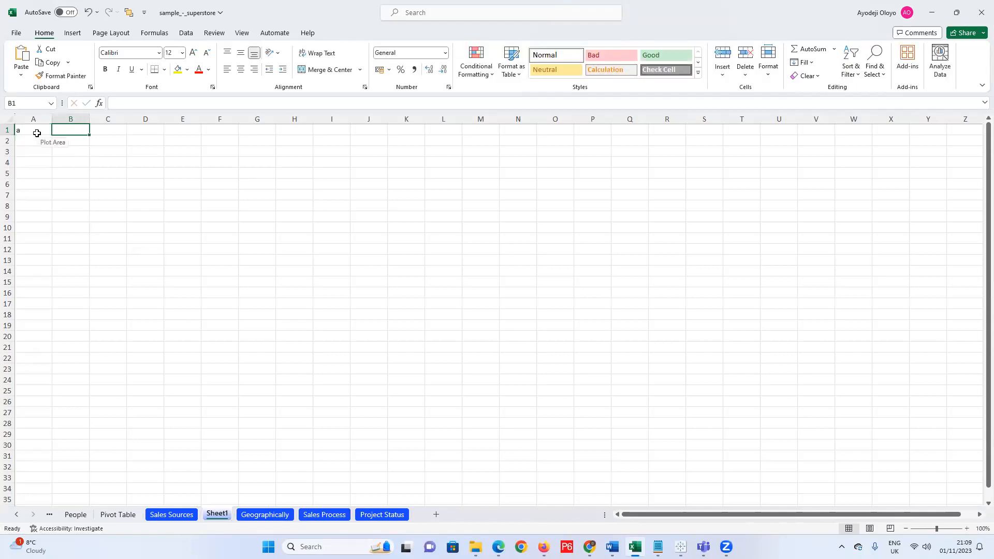
type("b")
key("Tab")
type("c")
key("Tab")
type("d")
key("Tab")
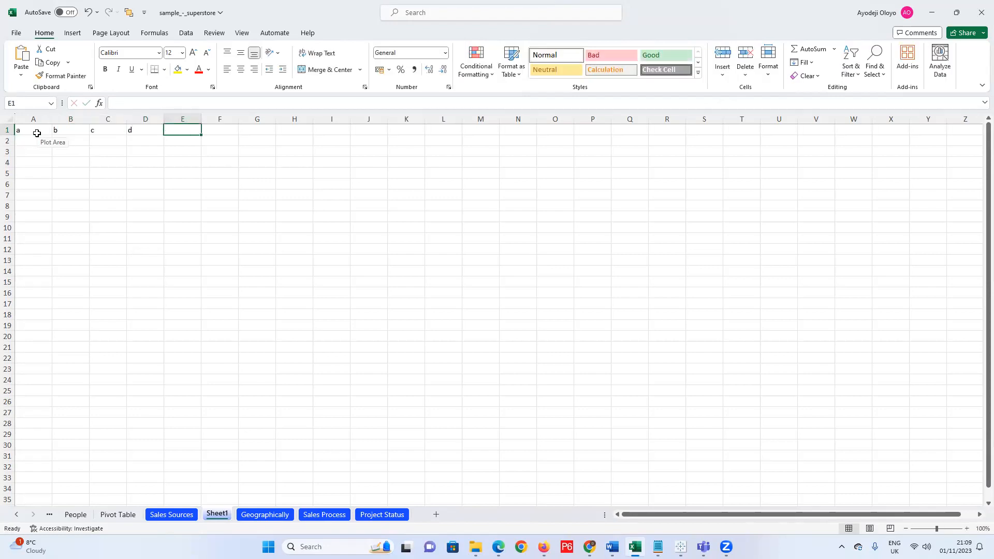
type("e")
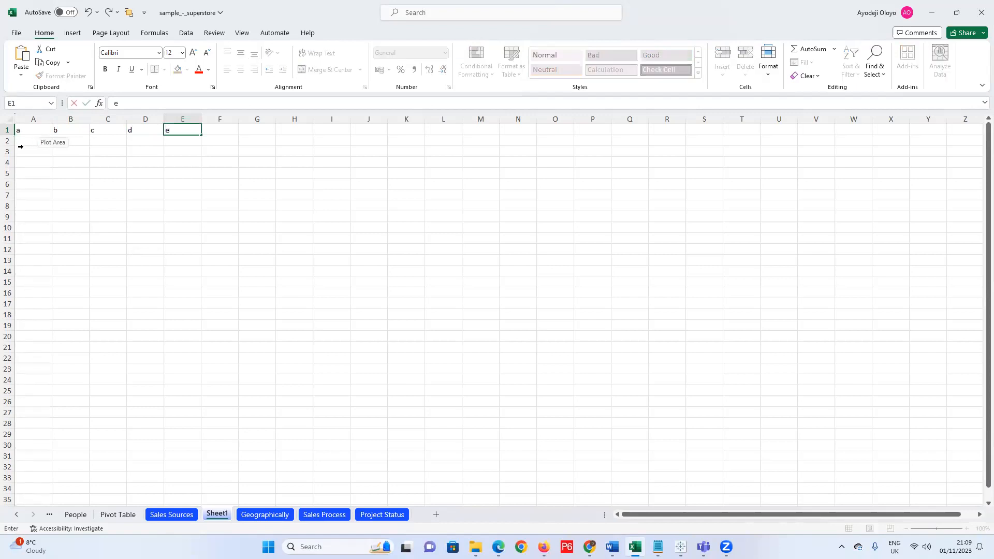
Fill column a with the numbers 1 to 8 in A2:A9.
left_click(33, 141)
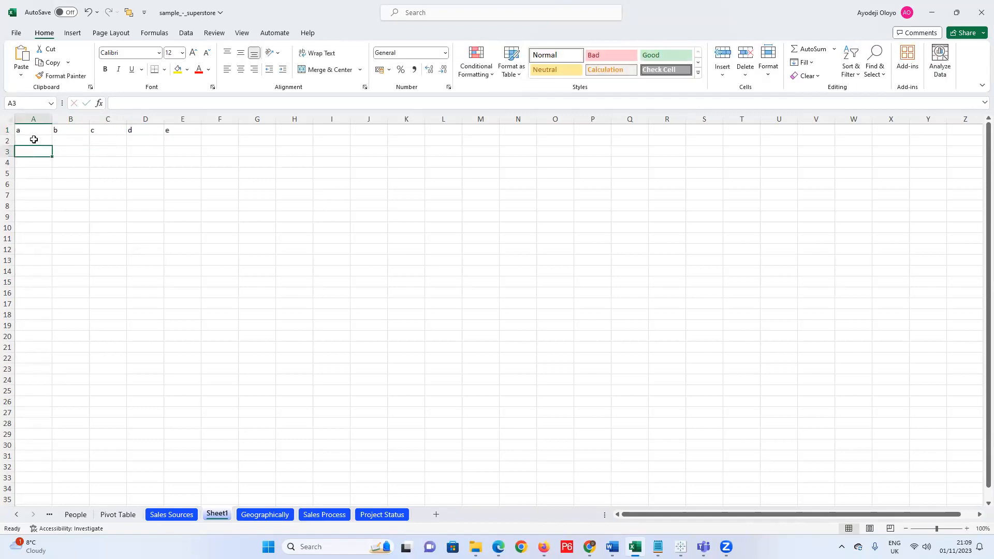
type("1")
key("ctrl+Return")
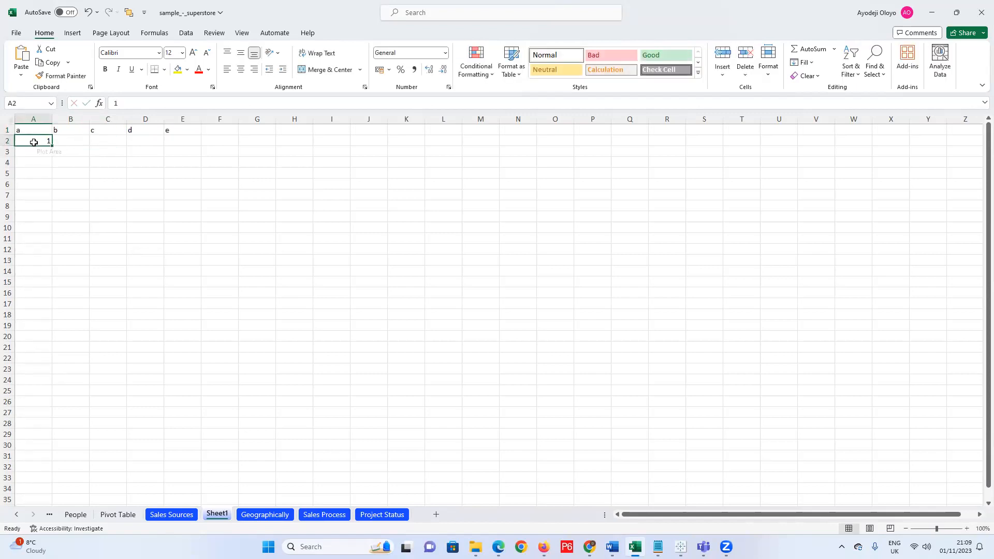
left_click(35, 151)
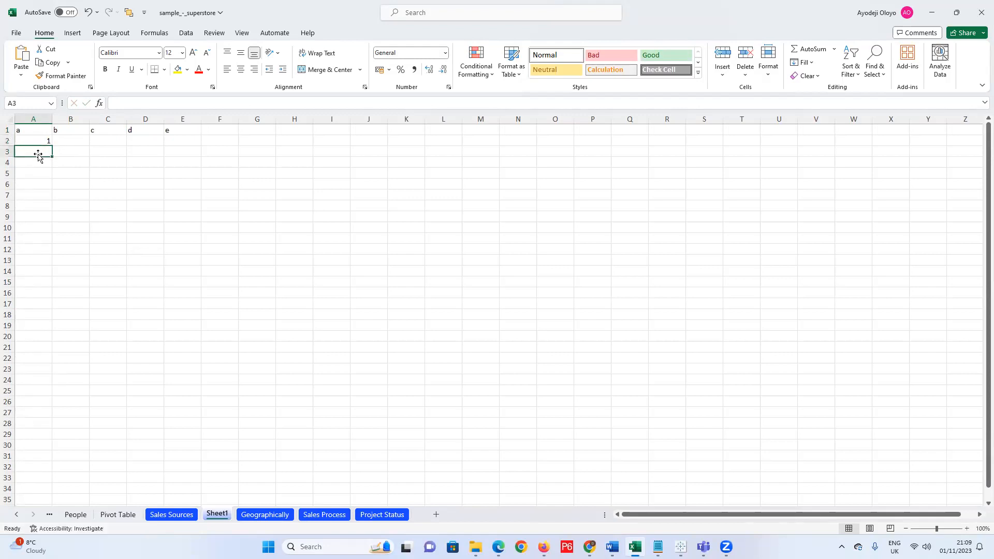
type("2")
key("ctrl+Return")
left_click_drag(52, 157, 47, 230)
left_click_drag(47, 279, 50, 211)
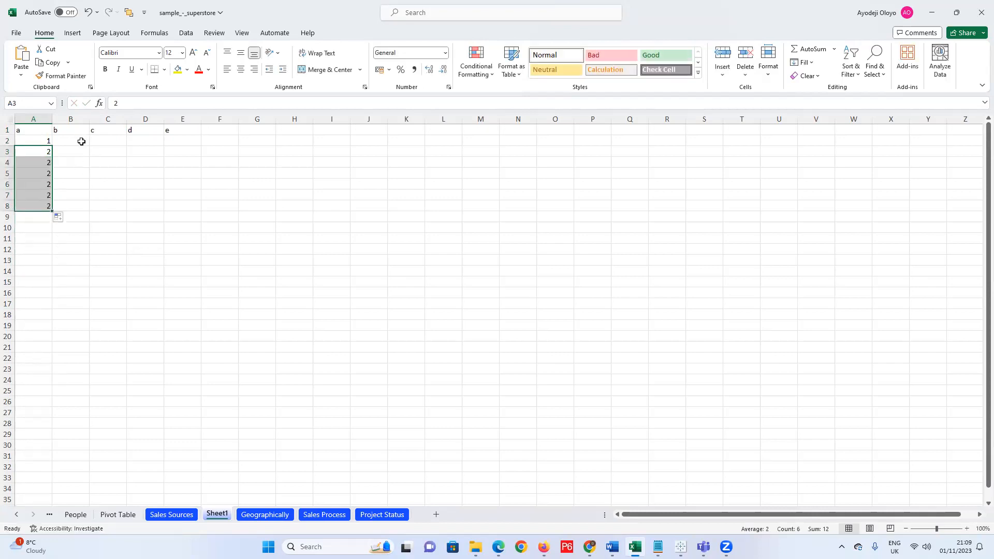
left_click(46, 141)
key("ctrl+z")
key("ctrl+z")
key("ctrl+z")
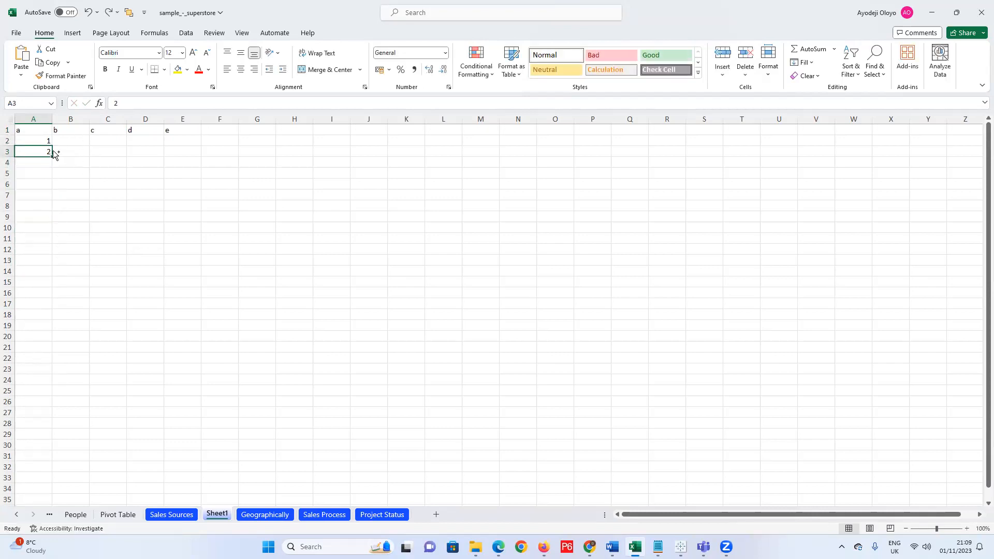
type("2")
left_click_drag(45, 142, 52, 220)
Fill column b from 24 and 30 down to 66 in steps of 6.
left_click(85, 139)
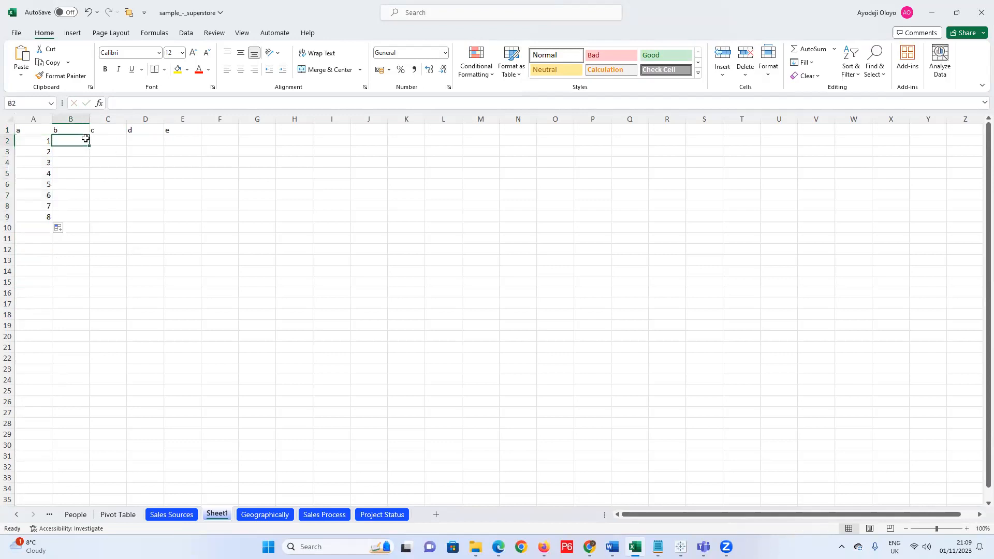
type("24")
key("Return")
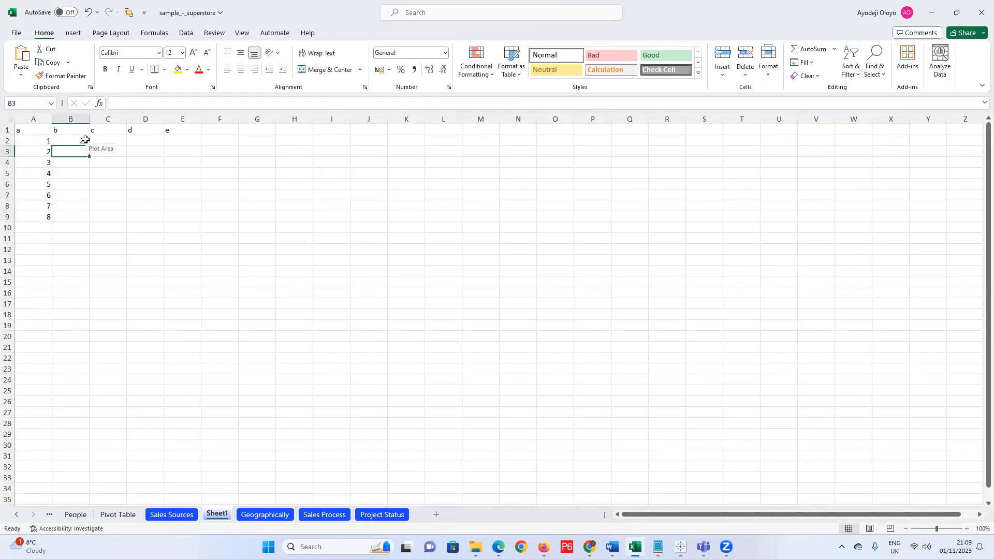
type("30")
left_click(91, 141)
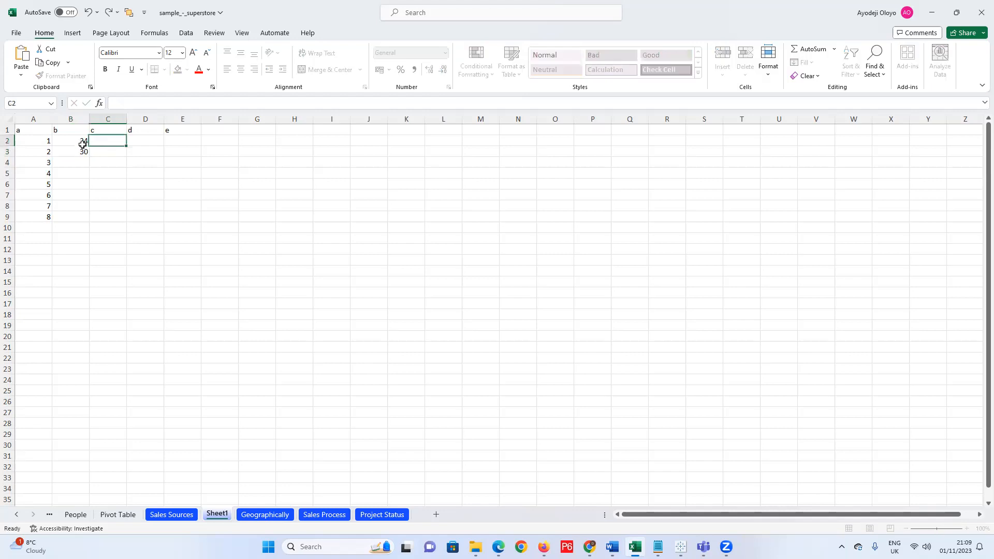
left_click(77, 144)
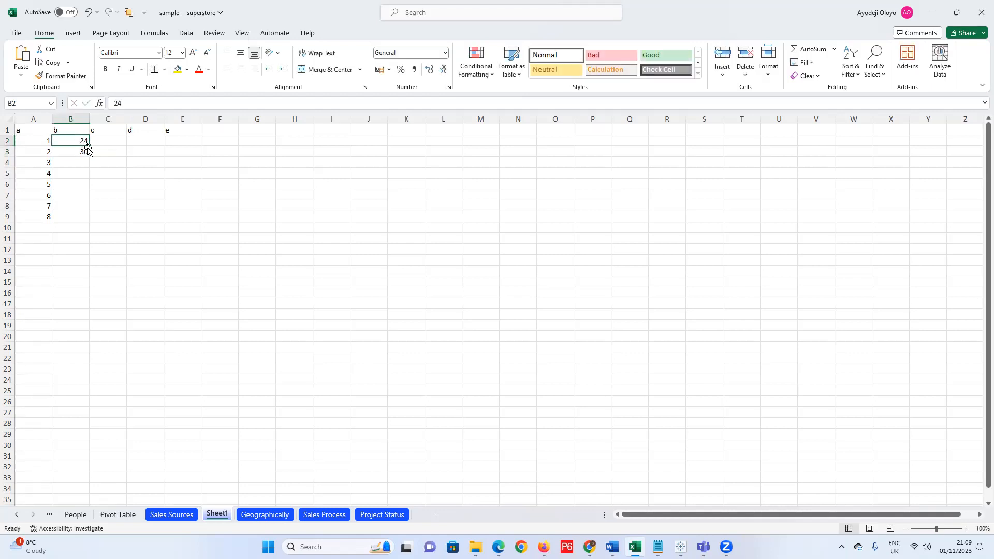
left_click_drag(71, 142, 82, 207)
left_click_drag(78, 142, 81, 221)
Fill column c with years from 2007 and 2010, running to 2028 in steps of 3.
left_click(103, 143)
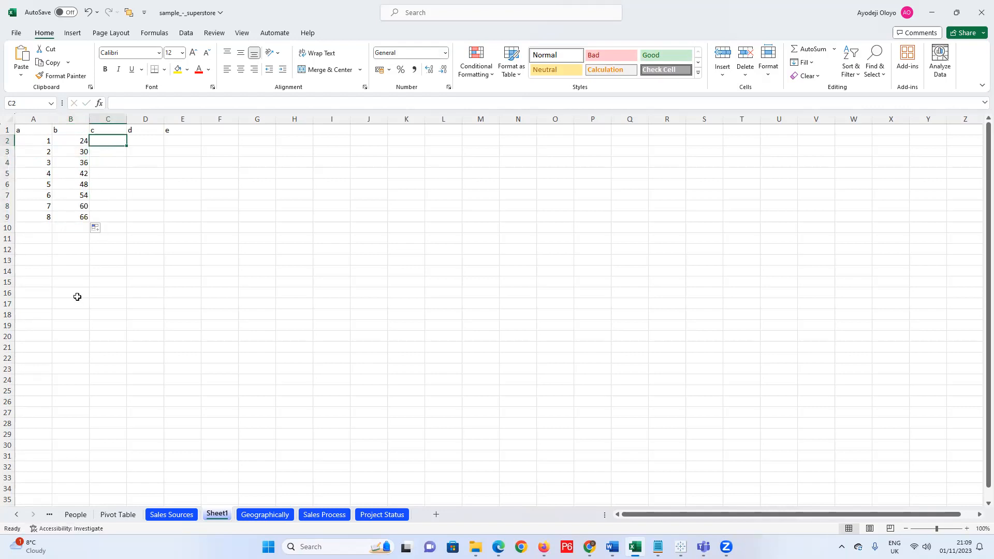
type("20")
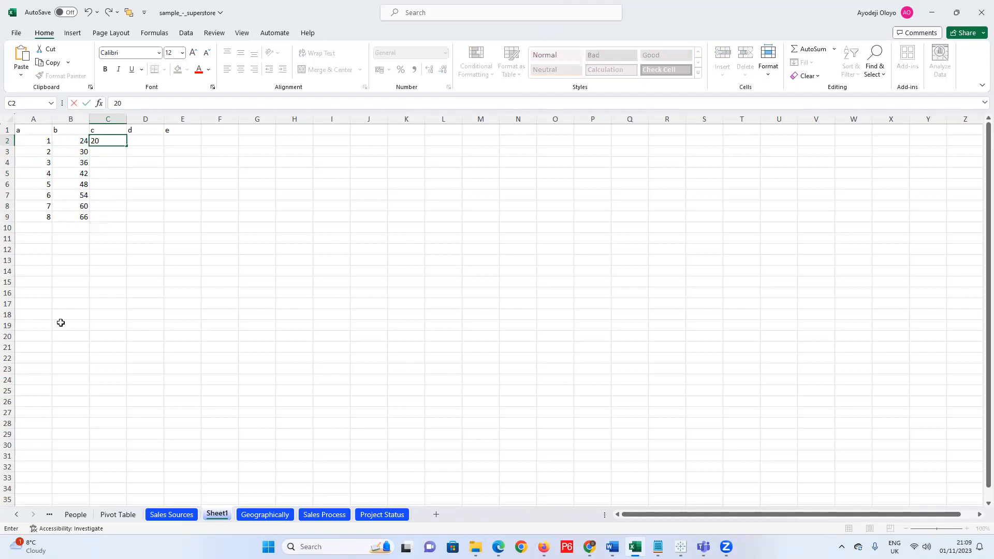
type("07")
key("Return")
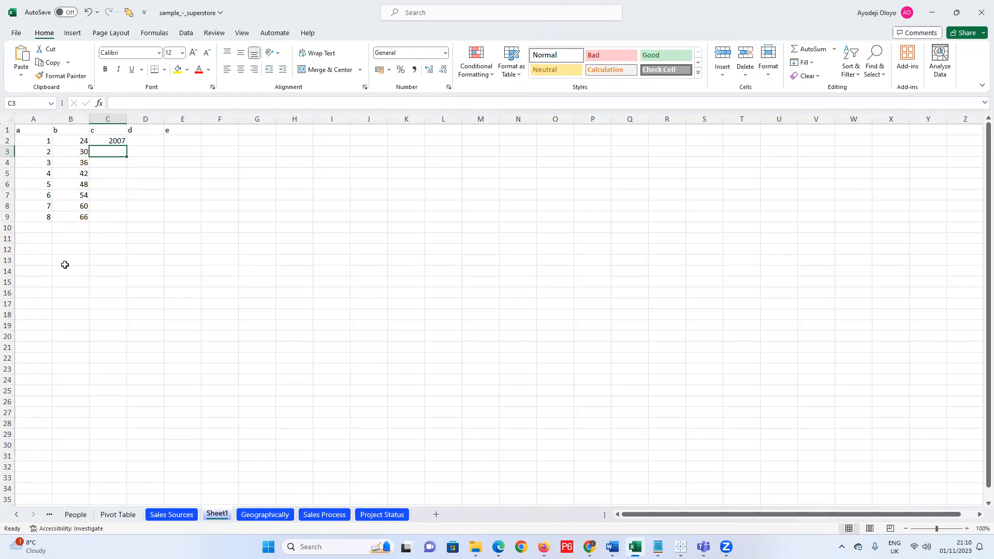
type("210")
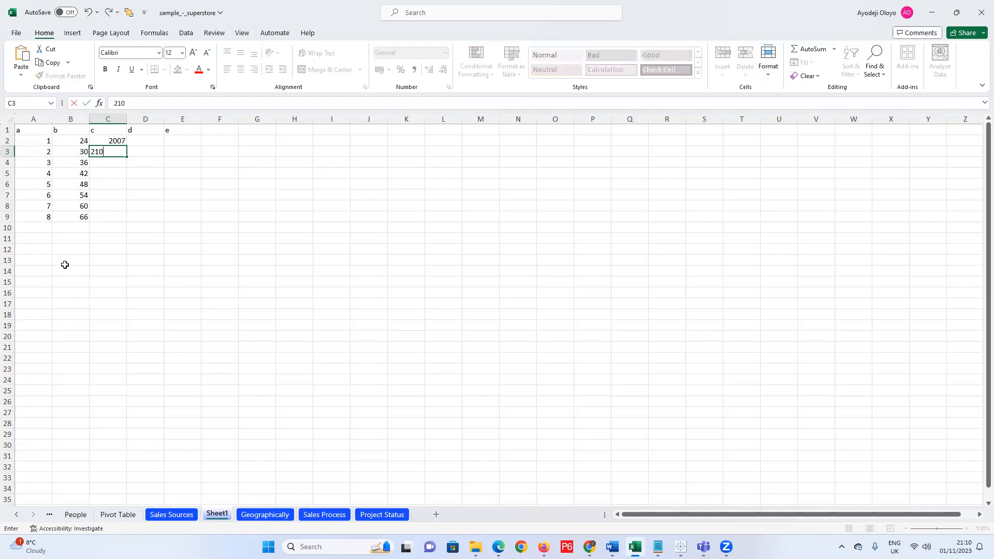
key("BackSpace")
key("BackSpace")
type("010")
left_click_drag(124, 141, 128, 218)
left_click(157, 142)
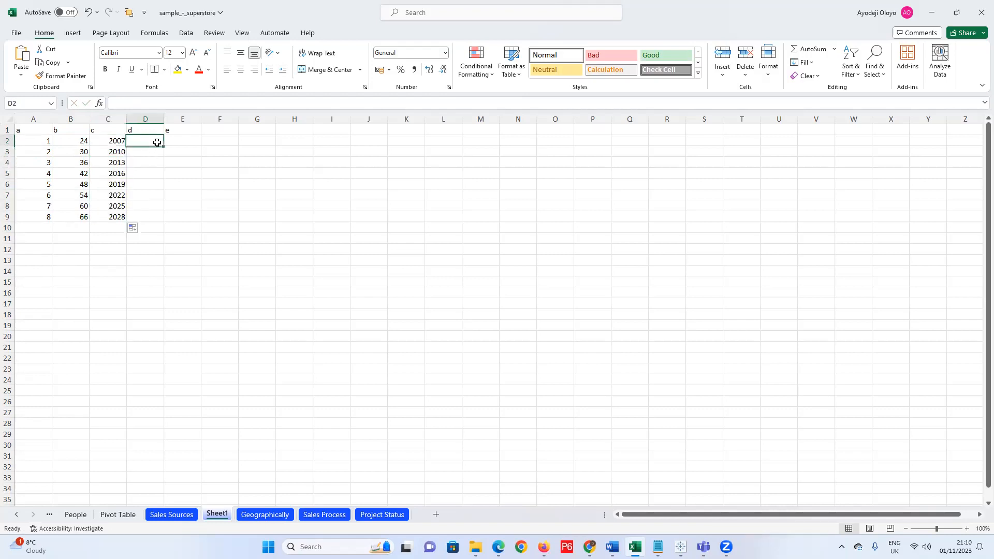
Enter first names in D2:D4, capitalising the third one.
type("Kem")
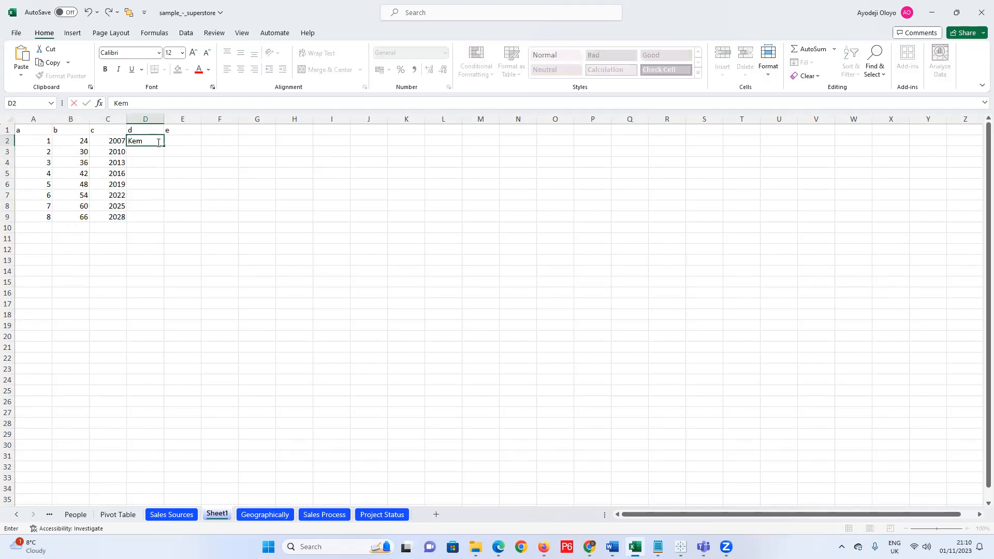
type("i")
left_click(144, 153)
type("Anu")
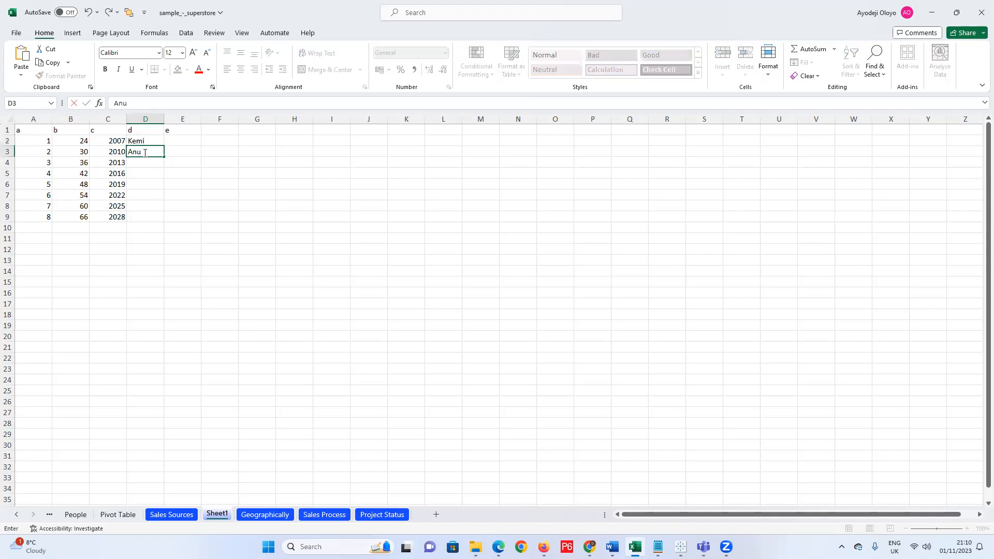
left_click(150, 164)
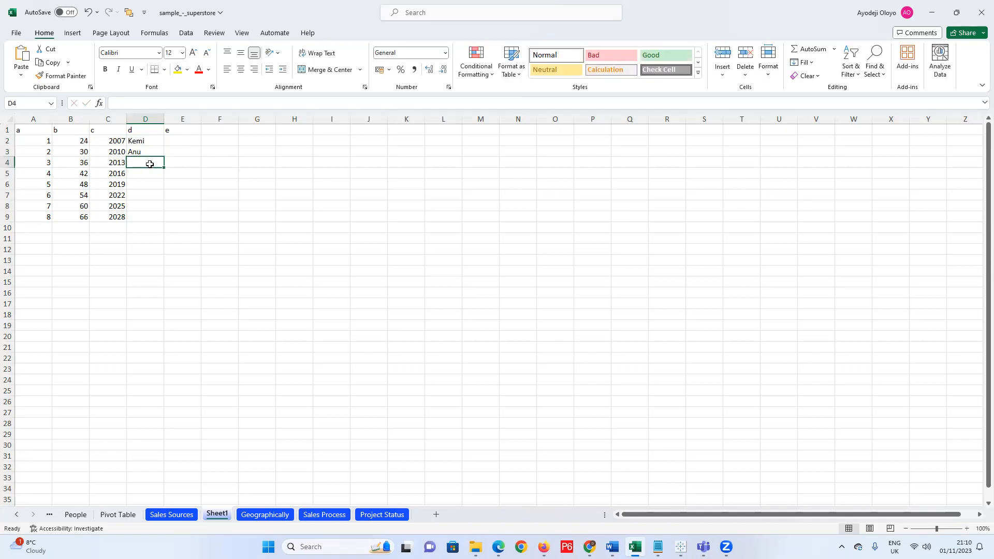
type("grace")
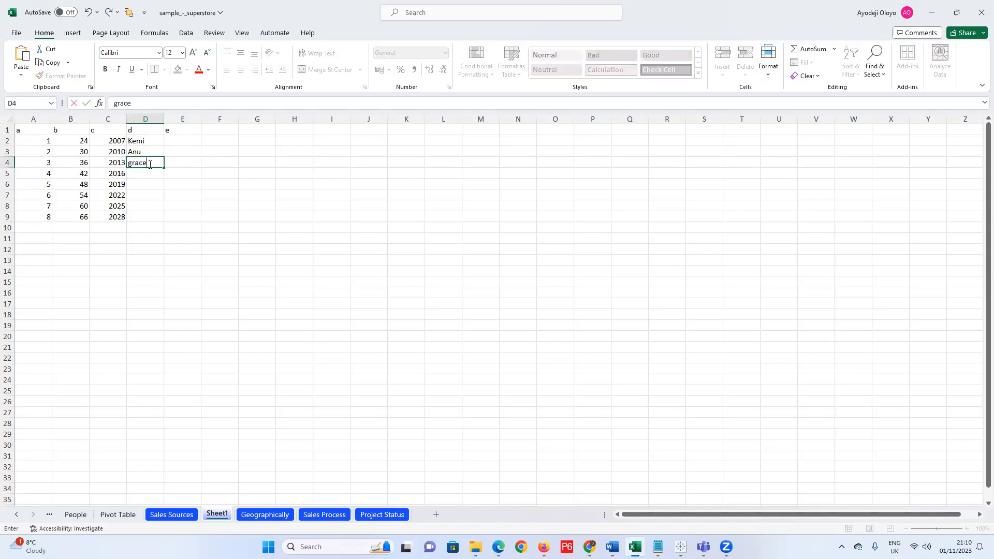
left_click(130, 162)
key("BackSpace")
type("G")
left_click(145, 172)
Enter the remaining first names in D5 through D9.
type("Fiyin")
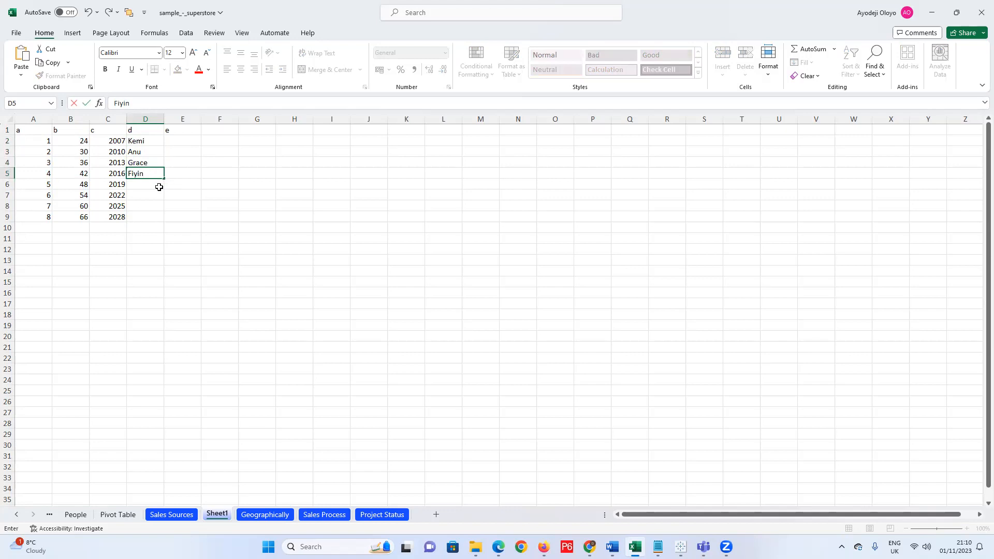
left_click(156, 186)
type("Samual")
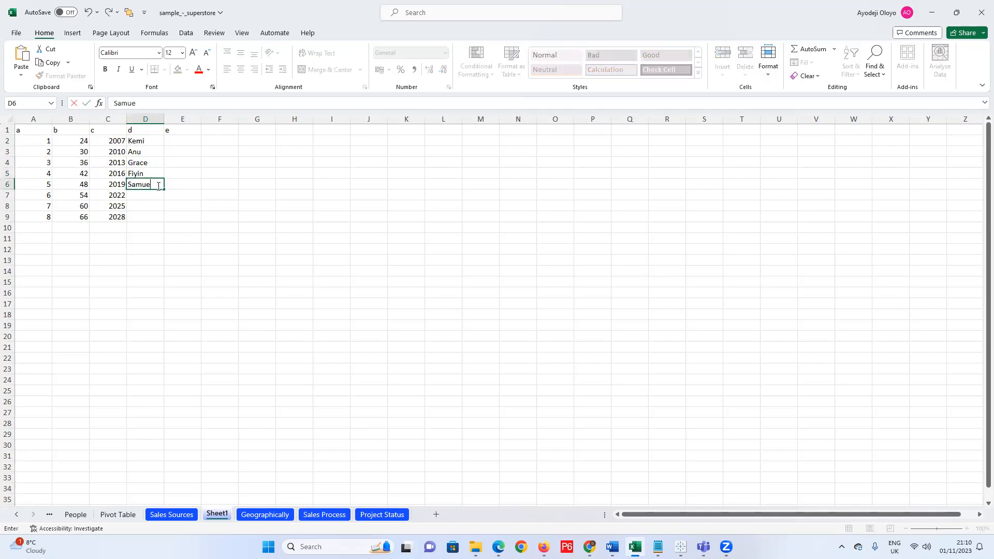
left_click(142, 197)
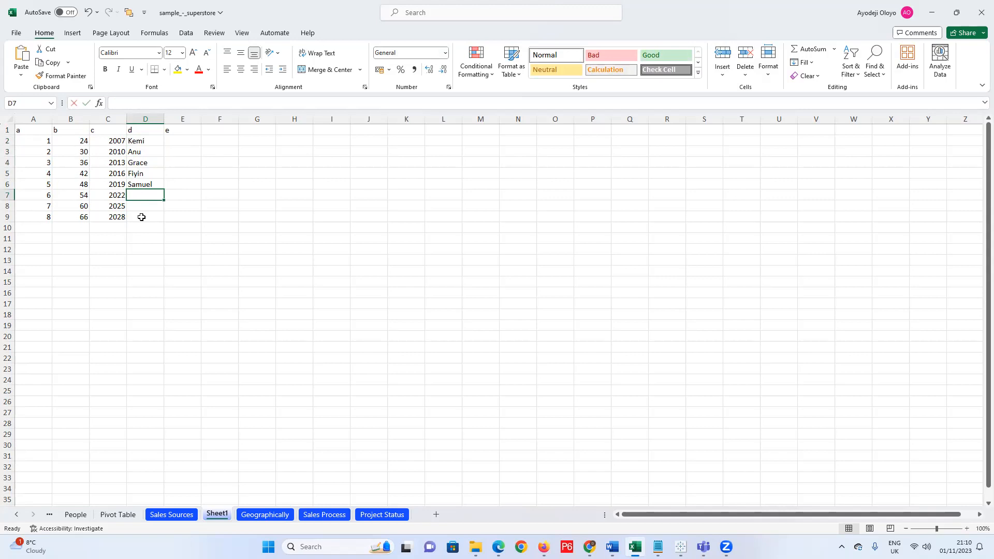
type("Segun")
left_click(146, 206)
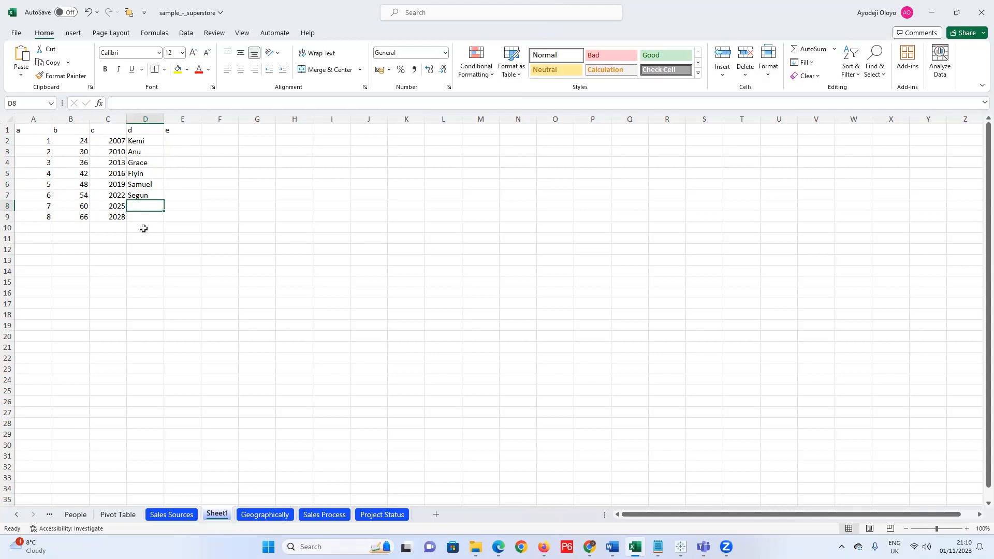
type("EZekiel")
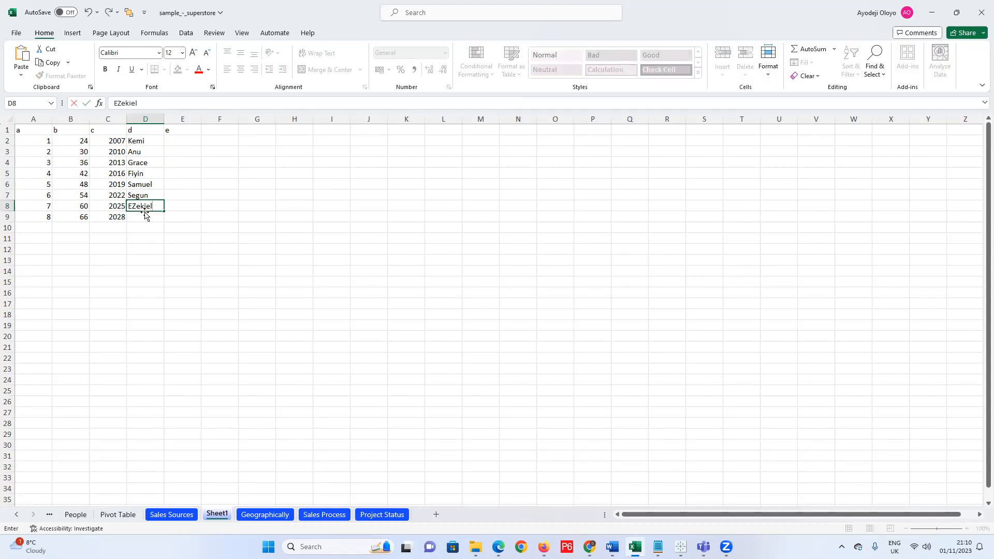
left_click(147, 219)
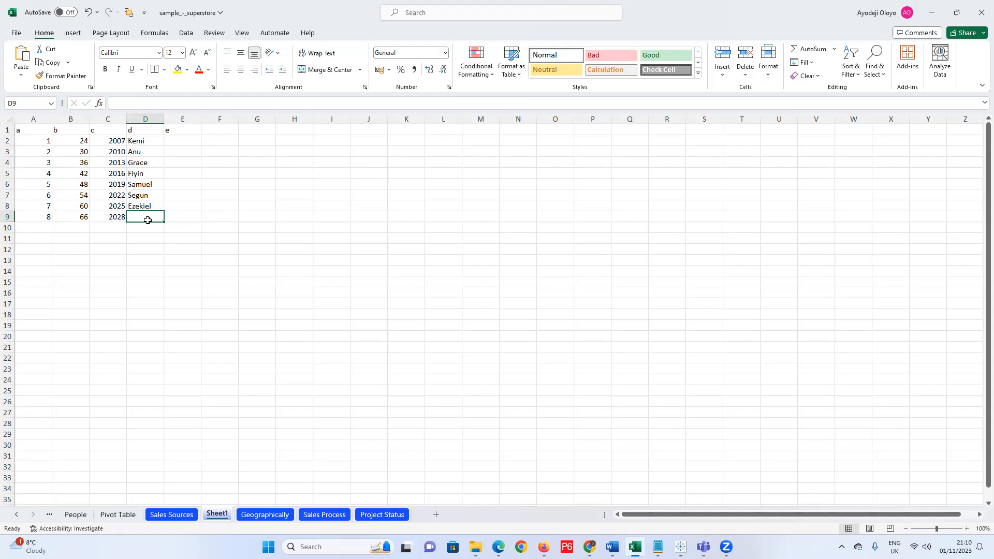
type("Rose")
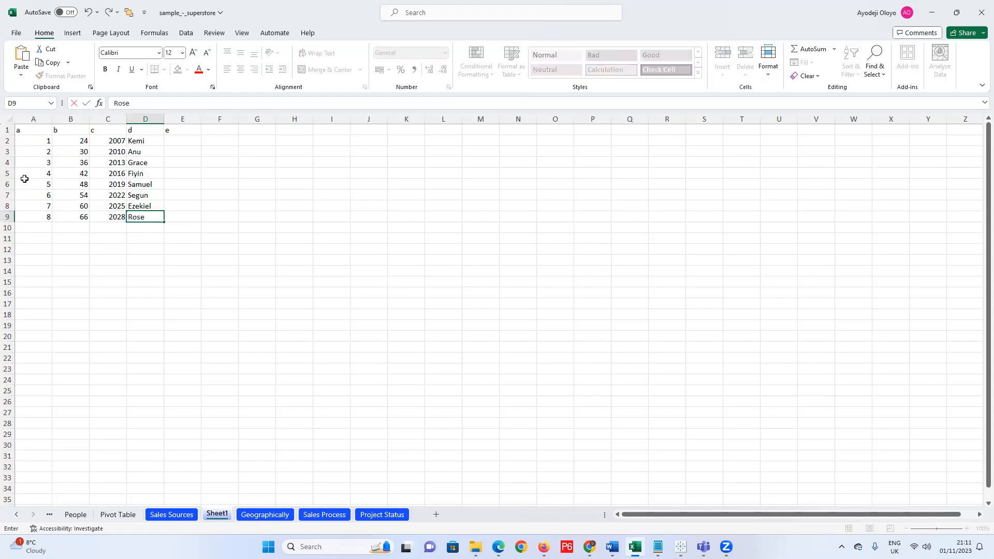
Move rows A6:D9 down to A12:D15 and clear the originals.
left_click_drag(23, 184, 139, 216)
key("ctrl+c")
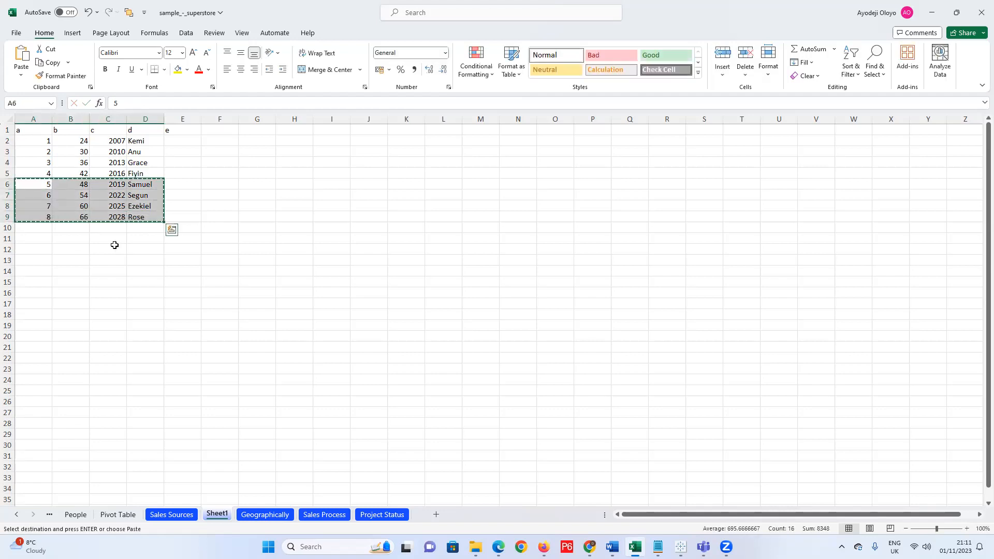
left_click_drag(24, 249, 146, 288)
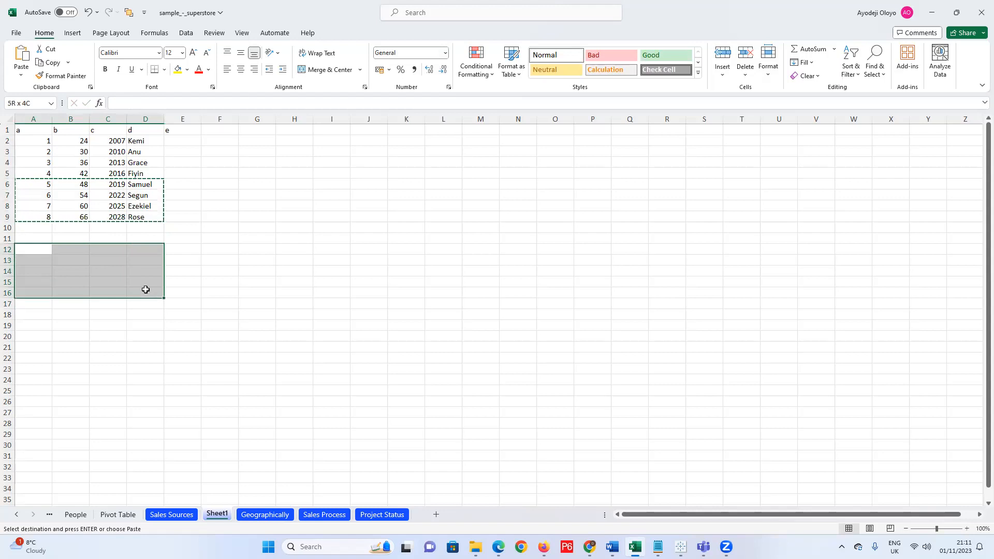
key("ctrl+v")
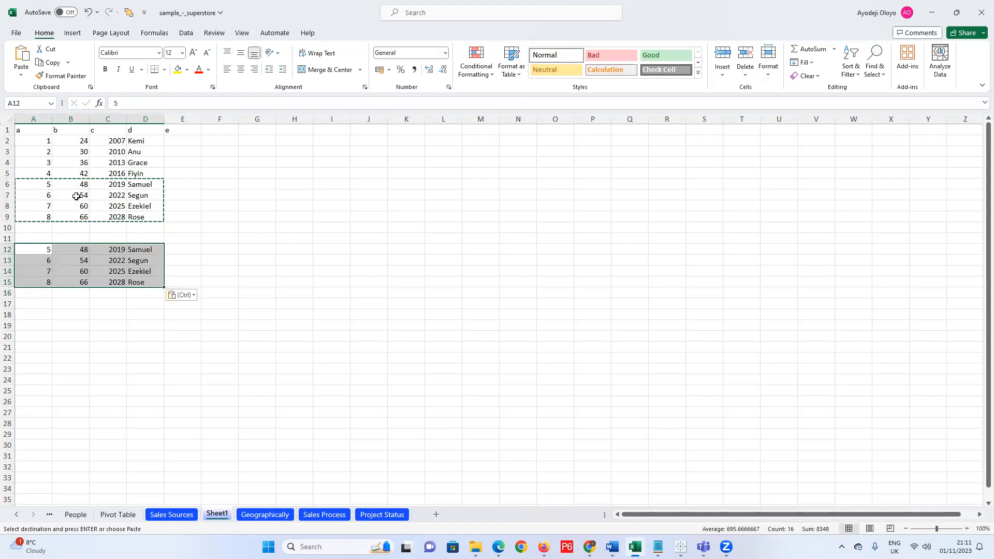
left_click_drag(34, 187, 147, 217)
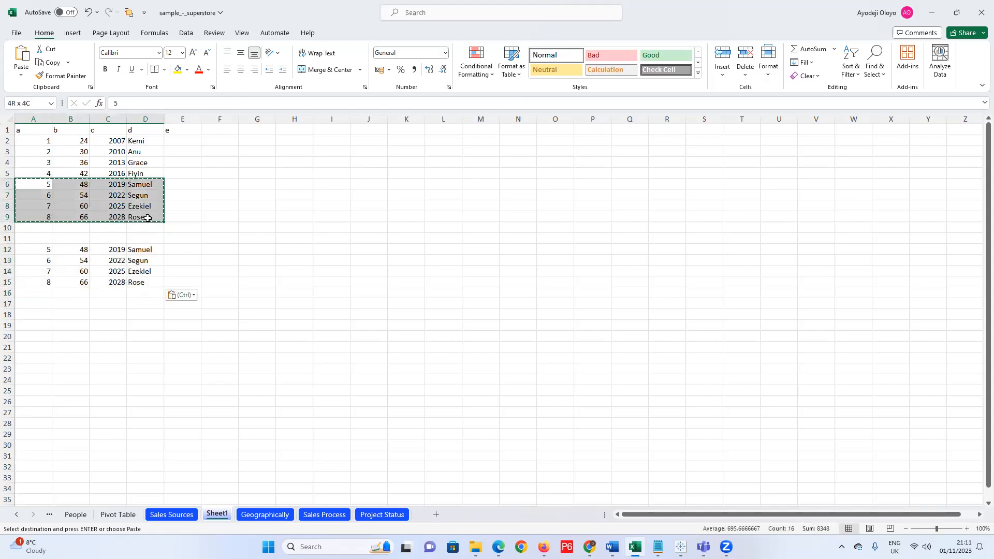
key("Delete")
Type headers a, b, c in A11:C11 for the second table.
left_click(40, 238)
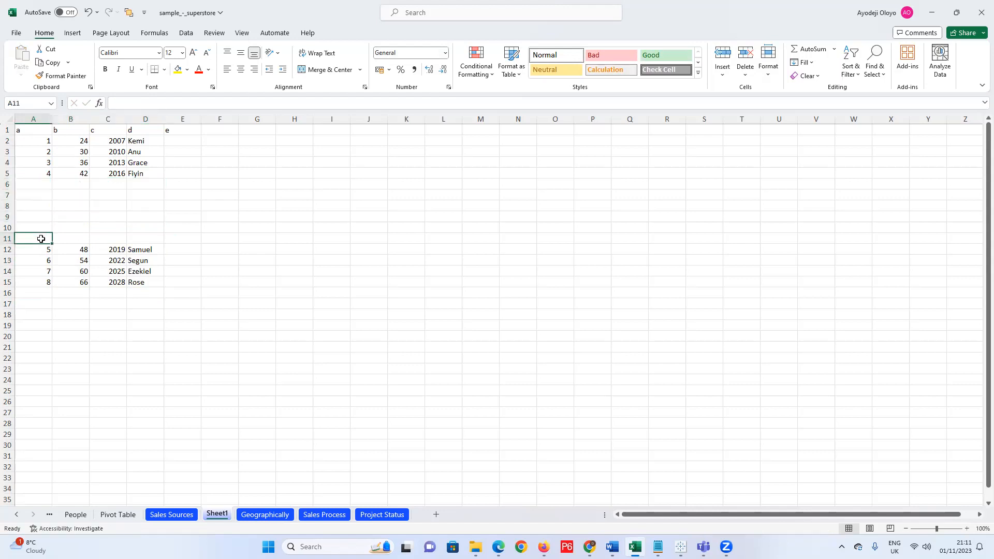
type("a")
left_click(74, 240)
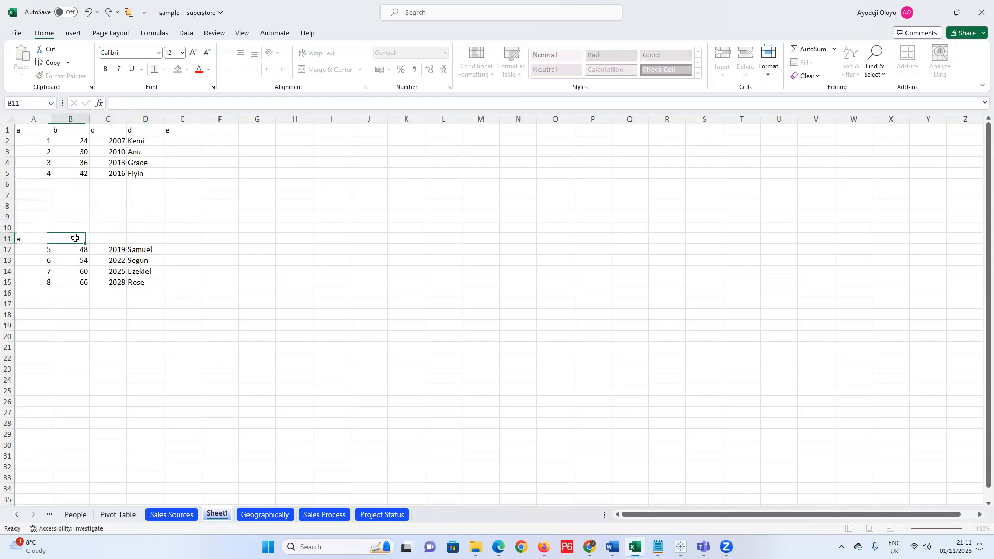
type("b")
left_click(103, 237)
type("c")
left_click(142, 238)
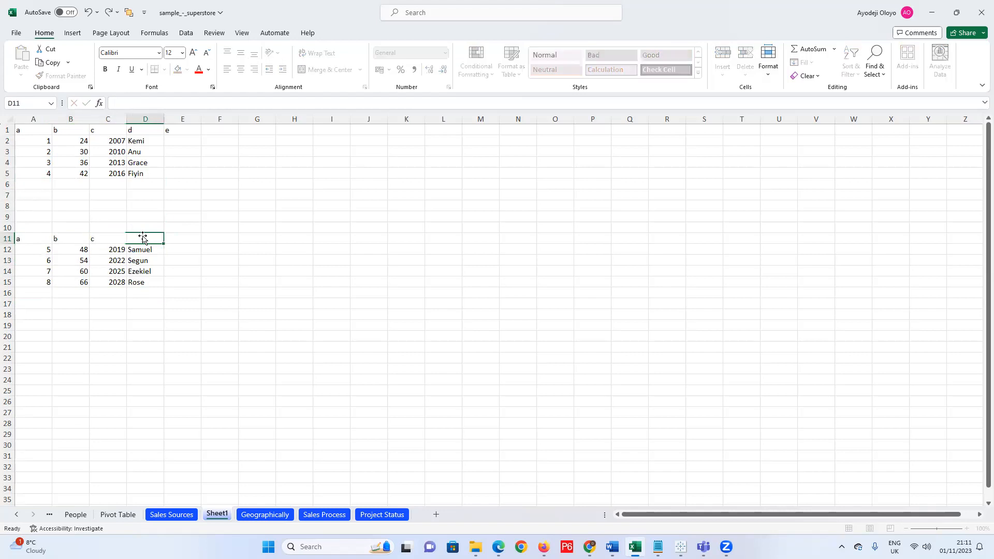
Finish the d header in D11 and clear the stray e from E1.
type("d")
left_click(195, 130)
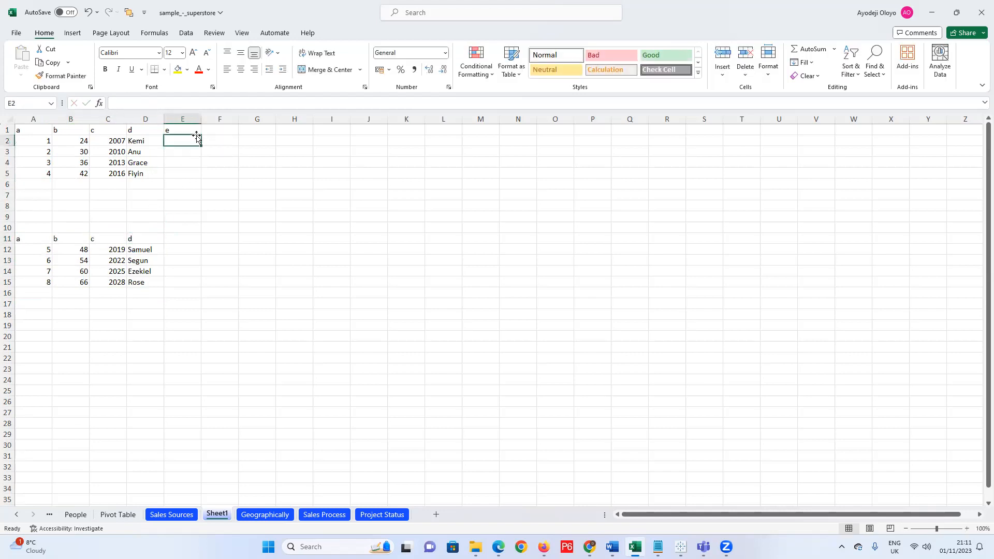
key("Delete")
key("ctrl+n")
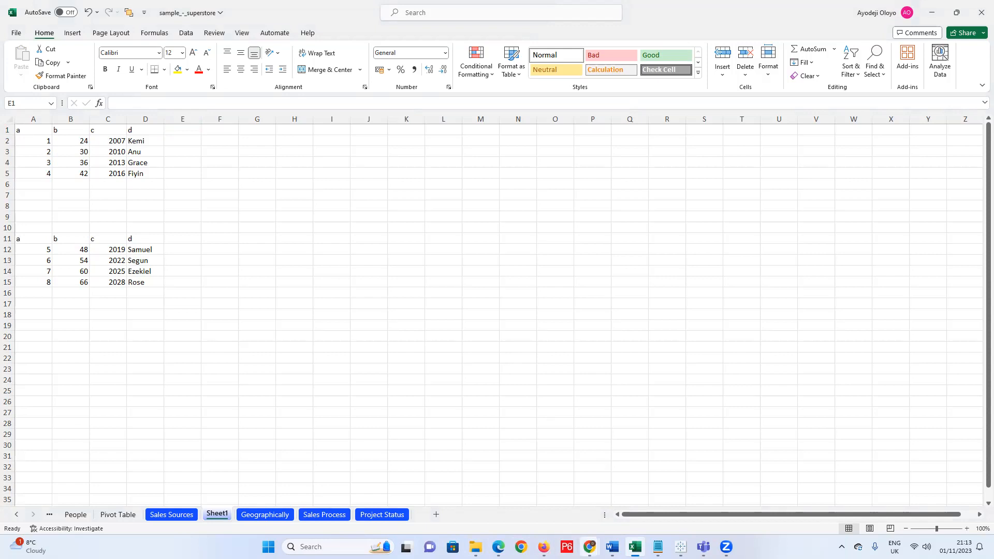
mouse_move(590, 547)
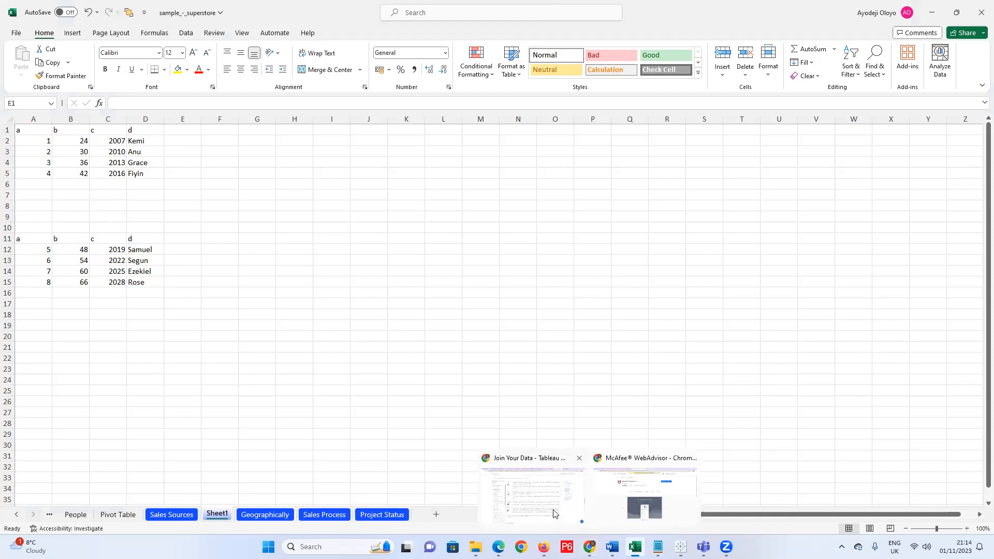
Scroll the Join Your Data article through the join clauses and cross-database joins sections.
left_click(534, 471)
scroll(500, 433, "down", 6)
scroll(501, 433, "down", 15)
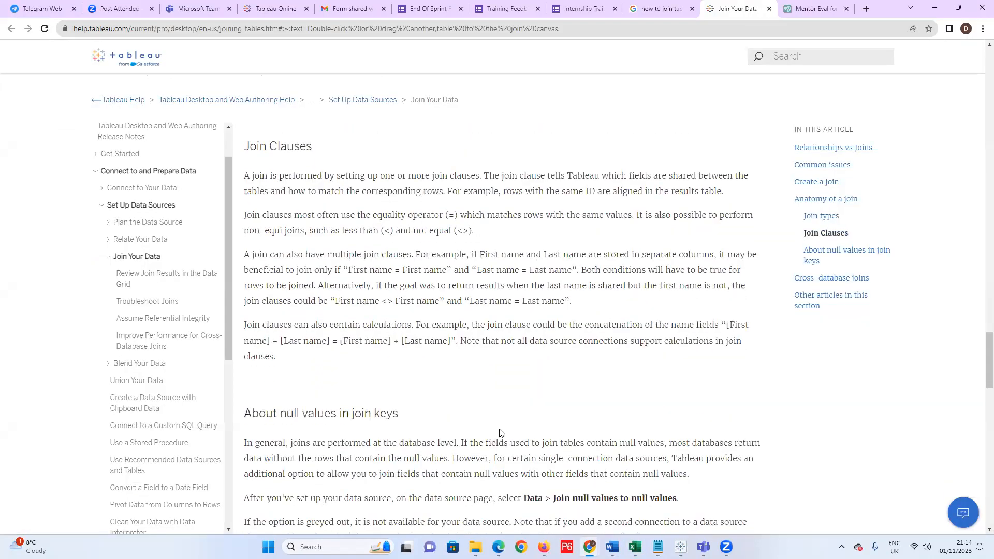
scroll(505, 435, "down", 5)
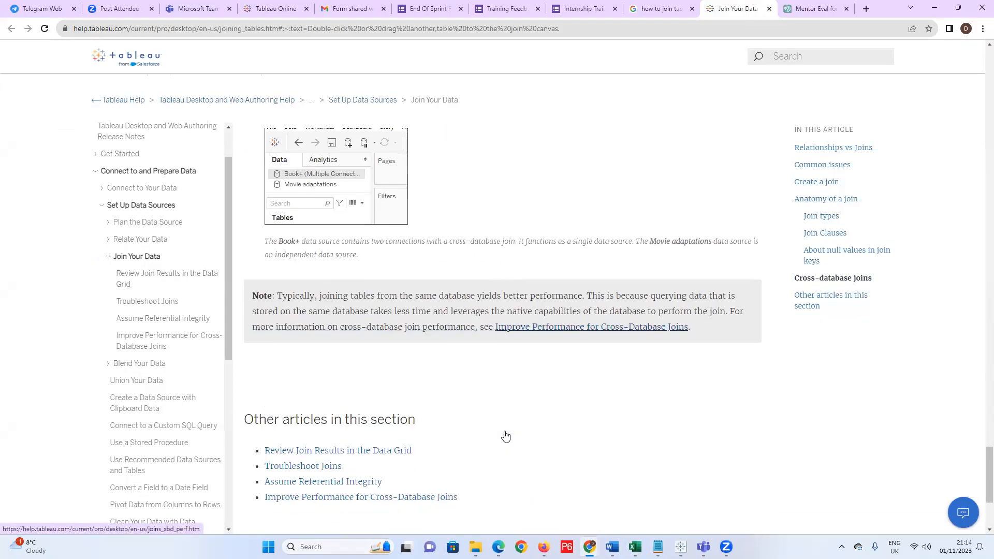
scroll(506, 435, "up", 6)
scroll(508, 438, "up", 12)
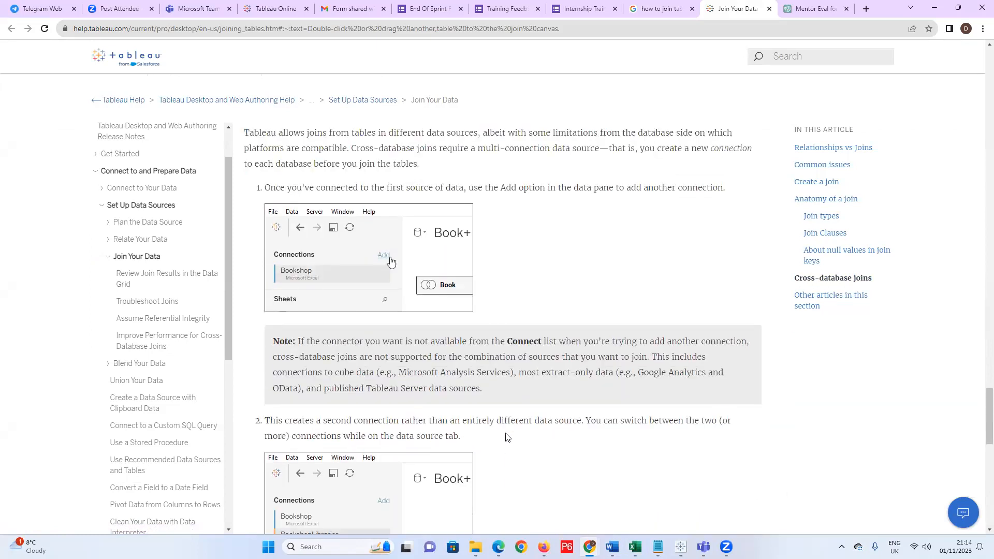
scroll(505, 433, "up", 10)
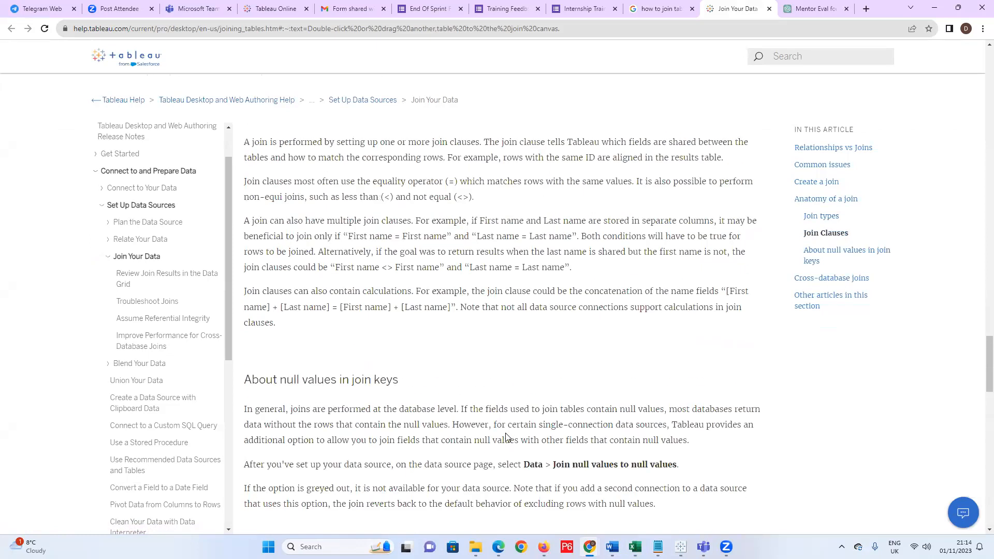
scroll(507, 434, "down", 10)
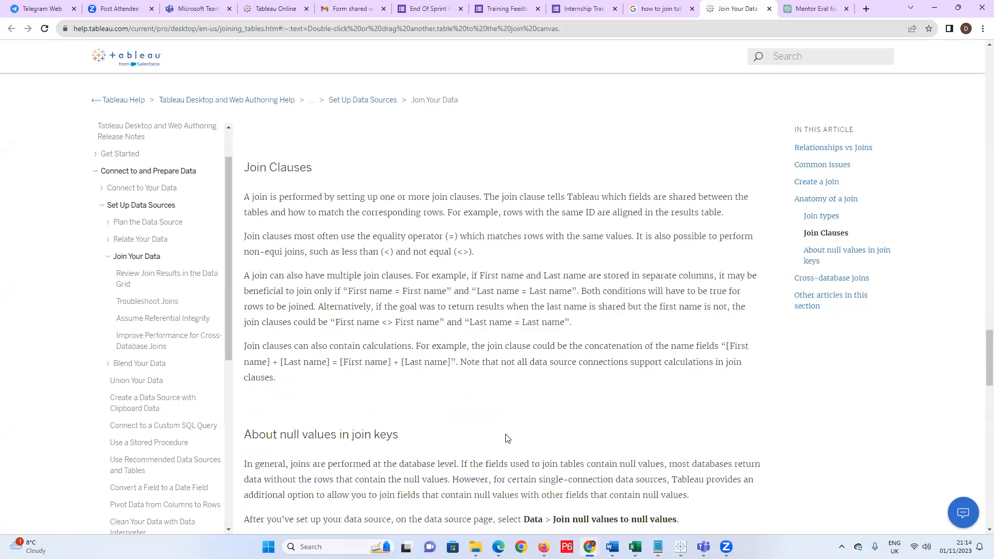
scroll(507, 441, "down", 6)
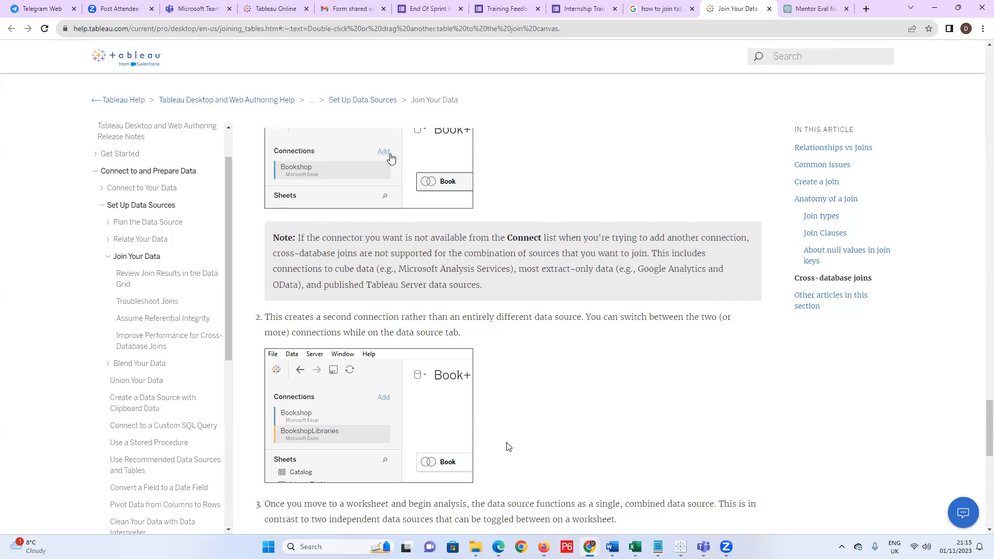
Add headers e, y, x, z in F1:I1 of Sheet1.
mouse_move(681, 547)
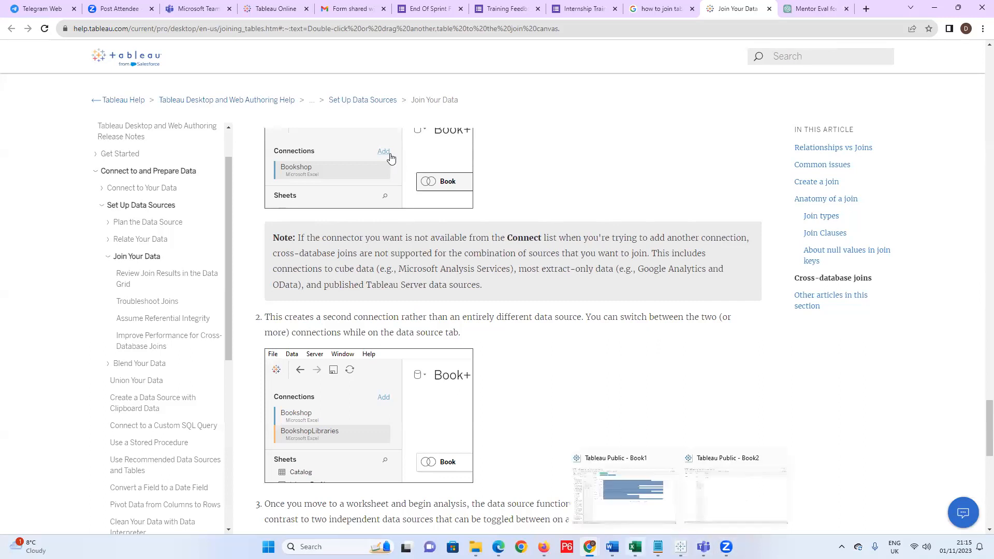
key("alt+Tab")
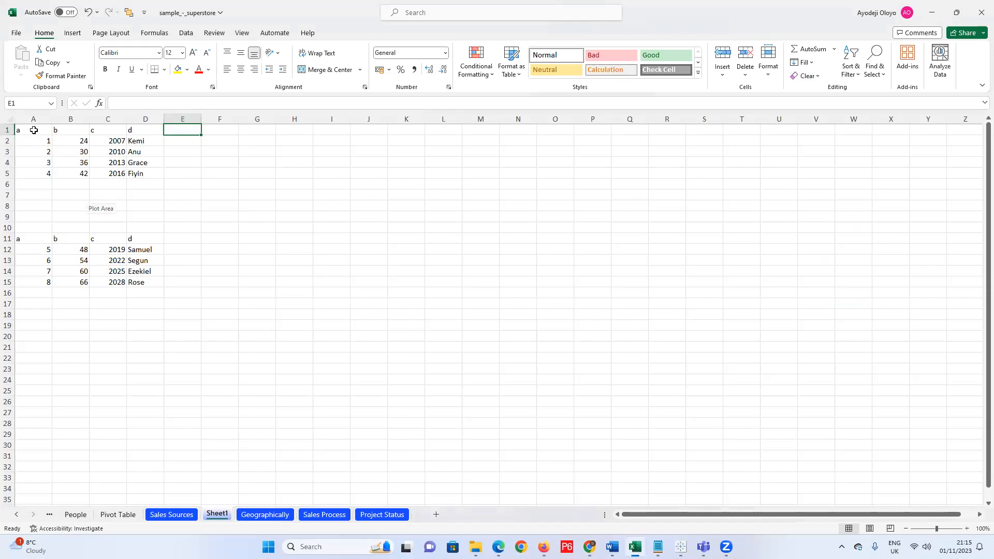
left_click(215, 130)
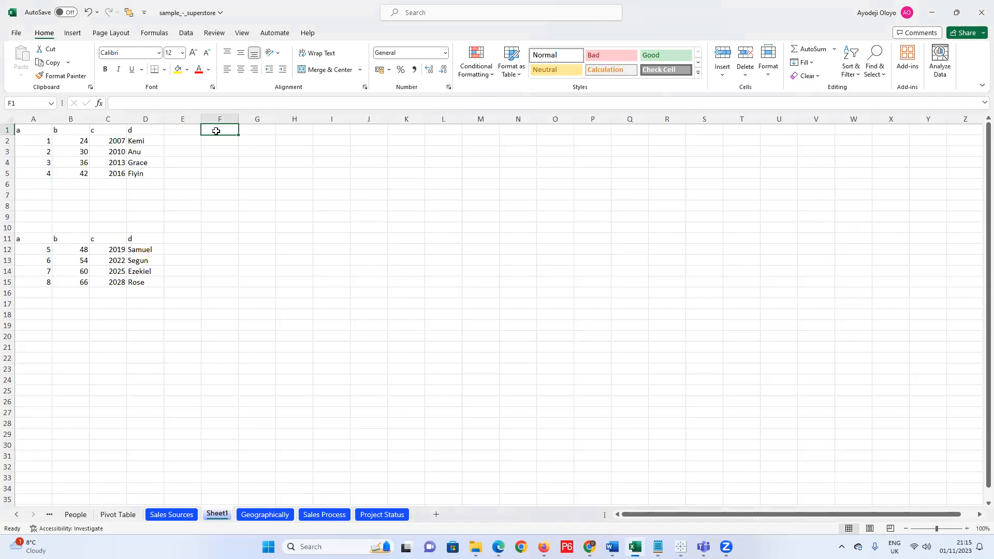
type("e")
left_click(262, 129)
type("y")
left_click(284, 133)
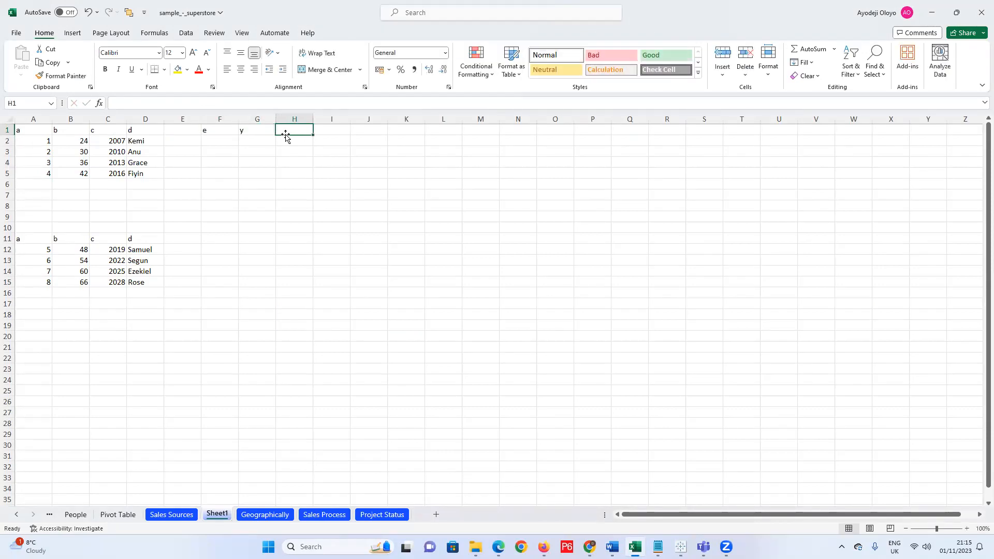
type("y")
key("BackSpace")
type("x")
key("Tab")
type("t")
key("BackSpace")
type("z")
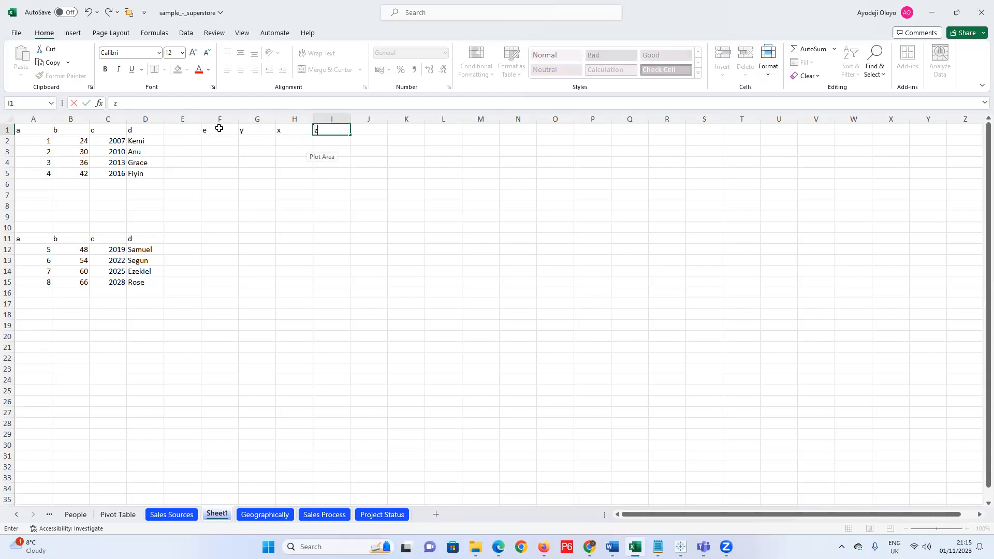
left_click(219, 128)
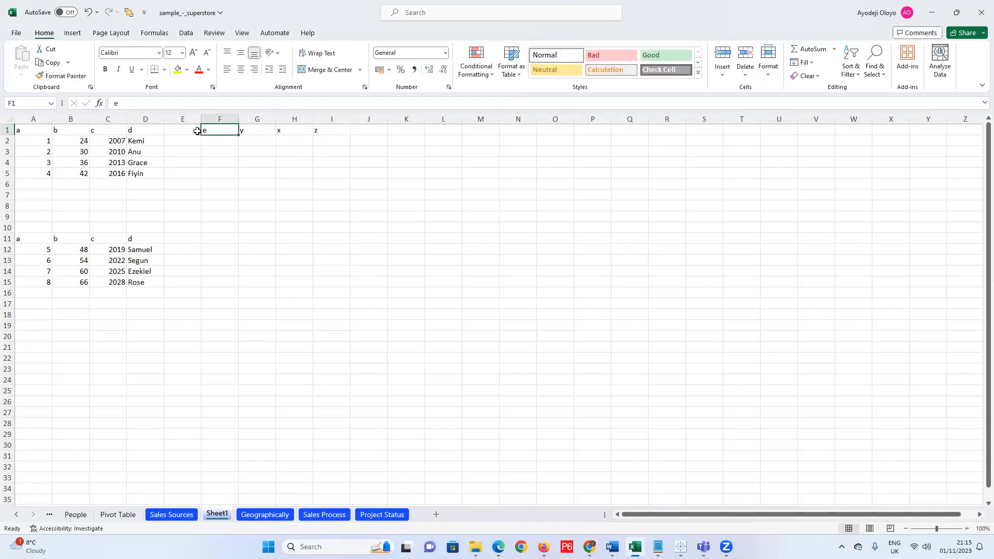
left_click(194, 131)
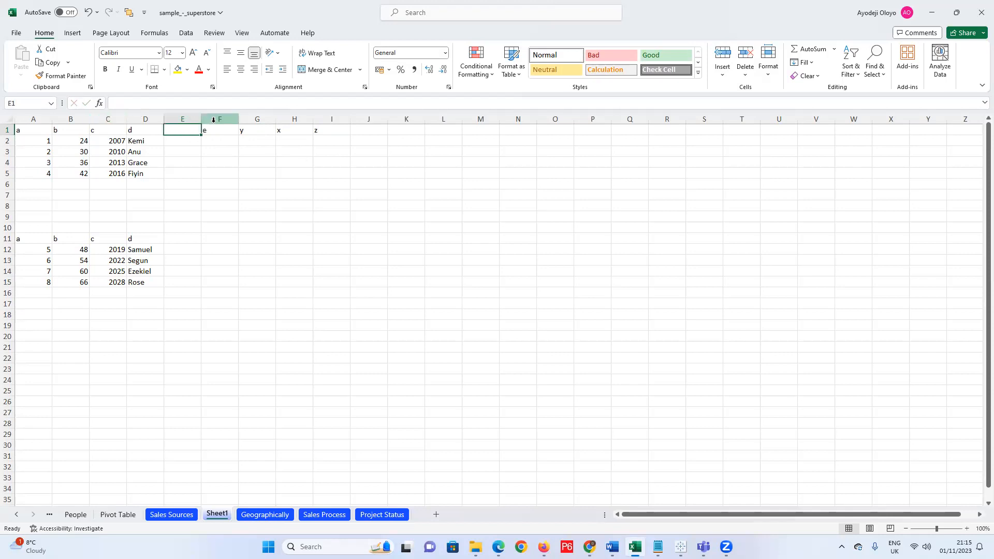
Head J1 with a and fill J2:J5 with the series 1 to 4.
left_click(371, 131)
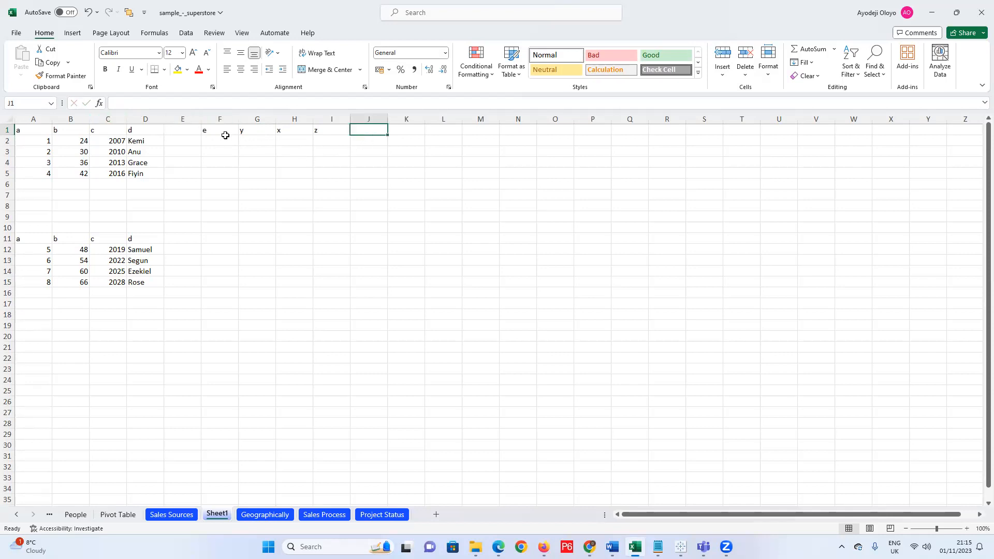
type("a")
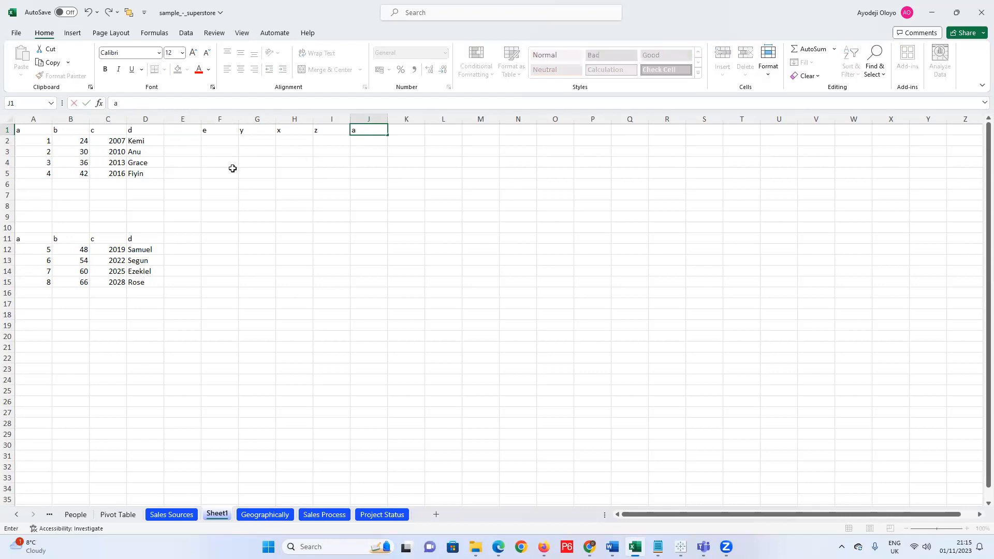
left_click_drag(368, 141, 365, 173)
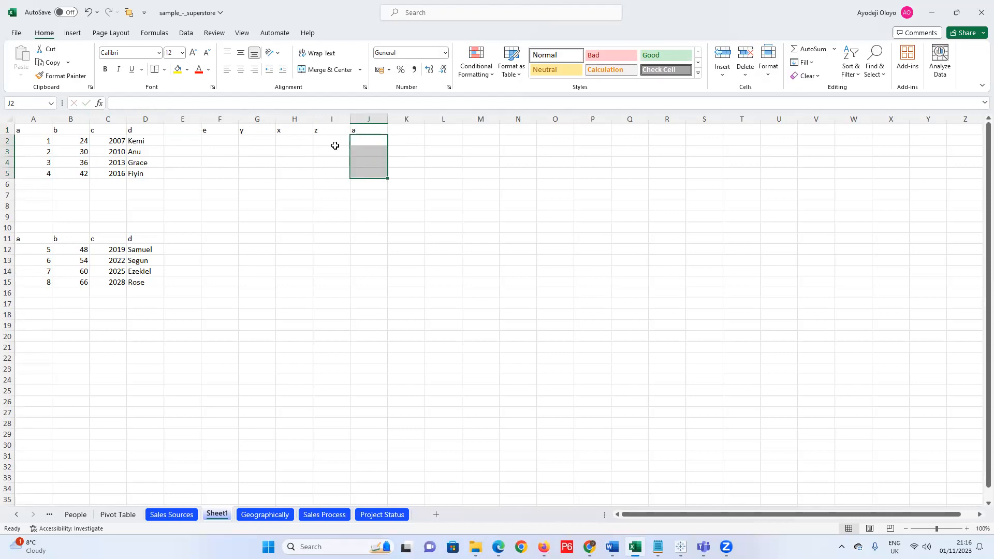
left_click(369, 141)
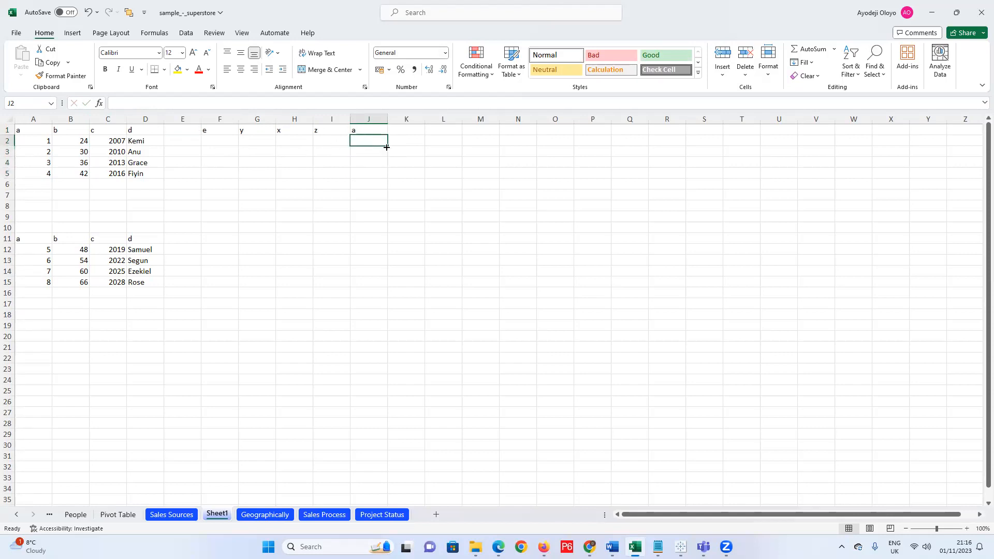
type("1")
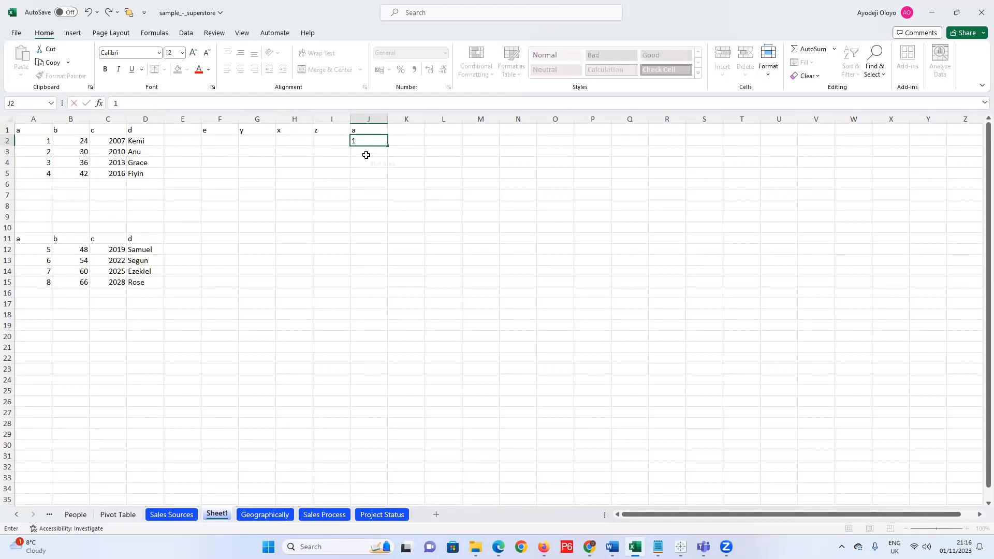
key("Return")
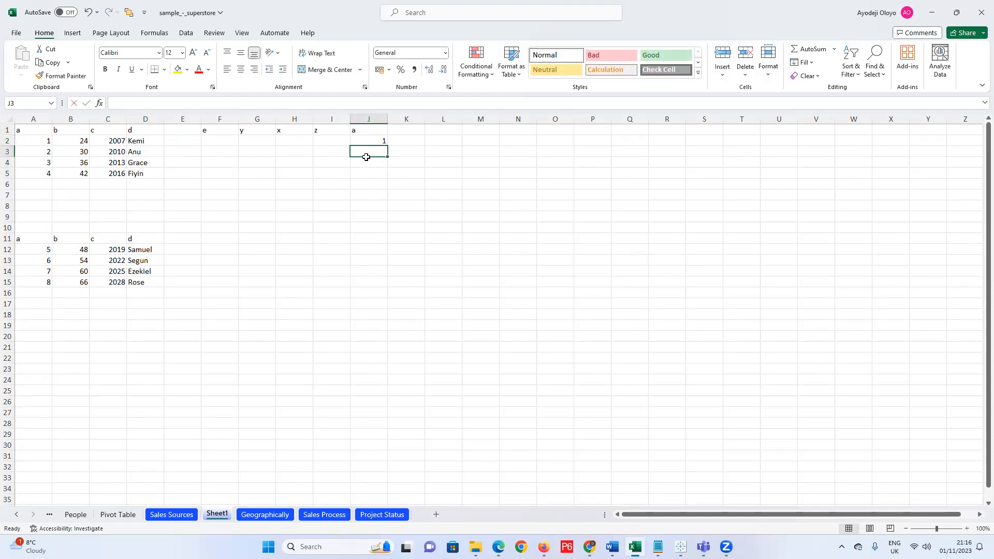
type("2")
key("ctrl+Return")
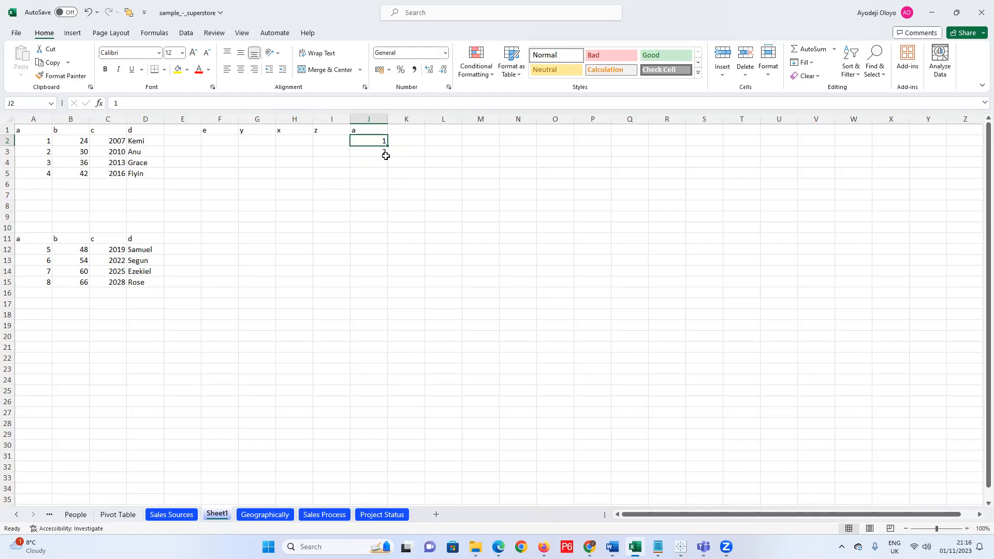
left_click_drag(369, 141, 385, 180)
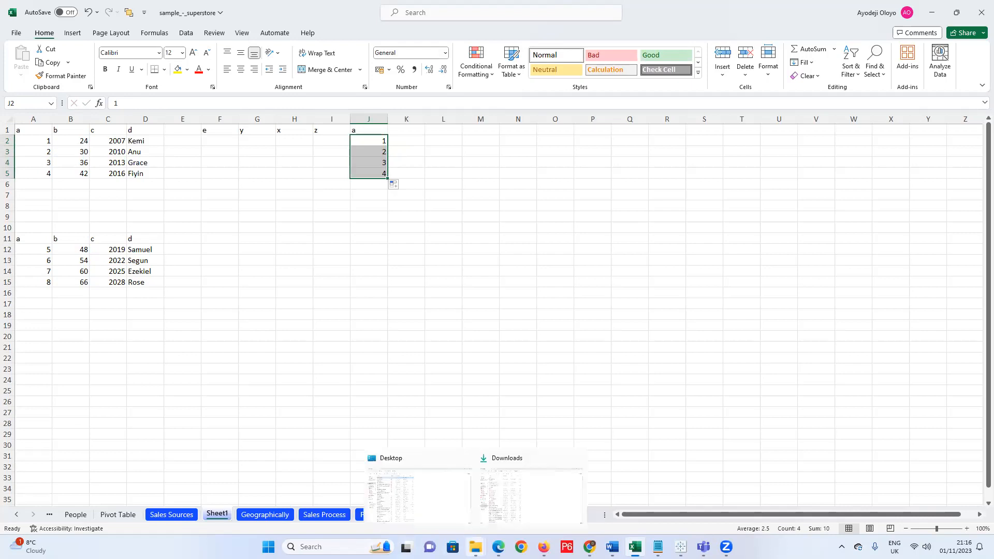
left_click(476, 547)
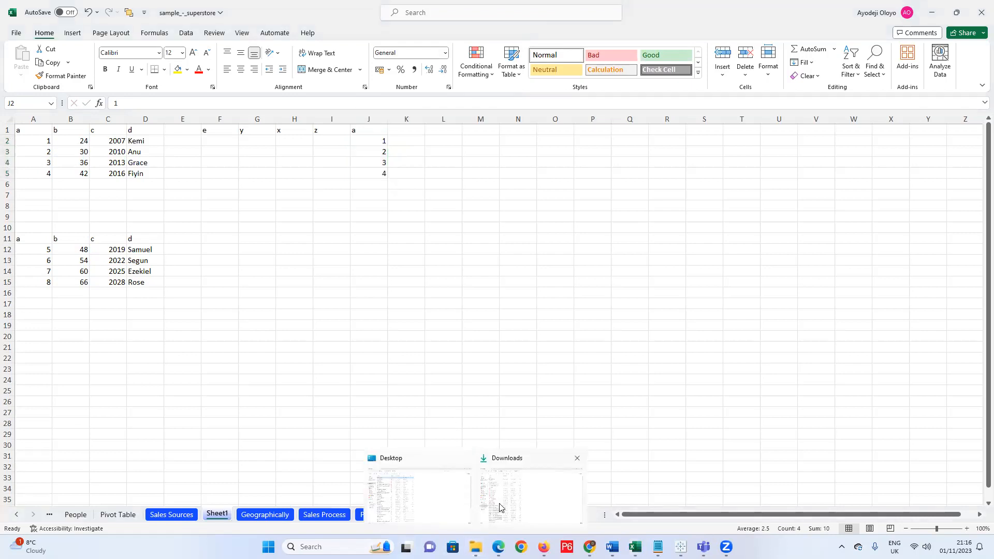
Open the Downloads folder window, then switch to the YouTube page in Firefox.
left_click(500, 509)
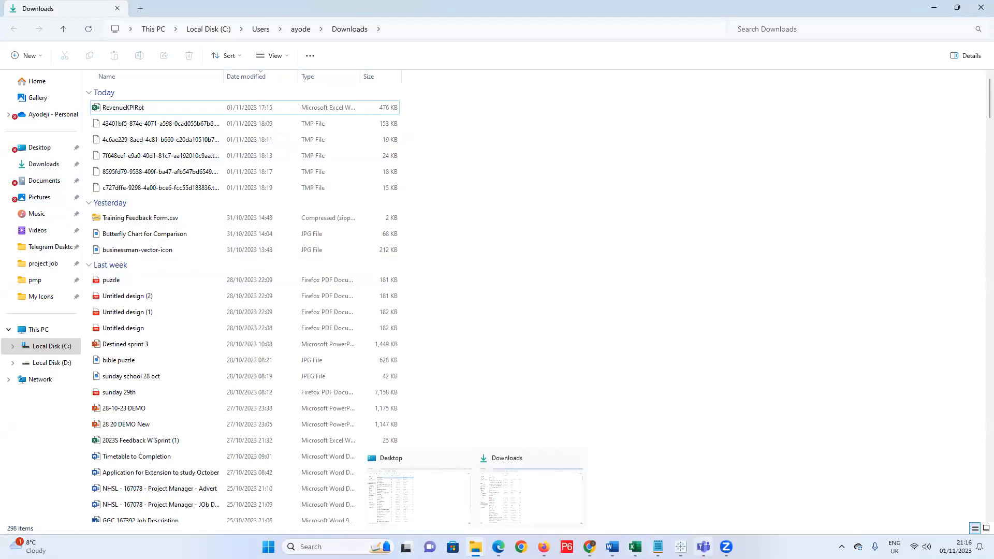
left_click(681, 547)
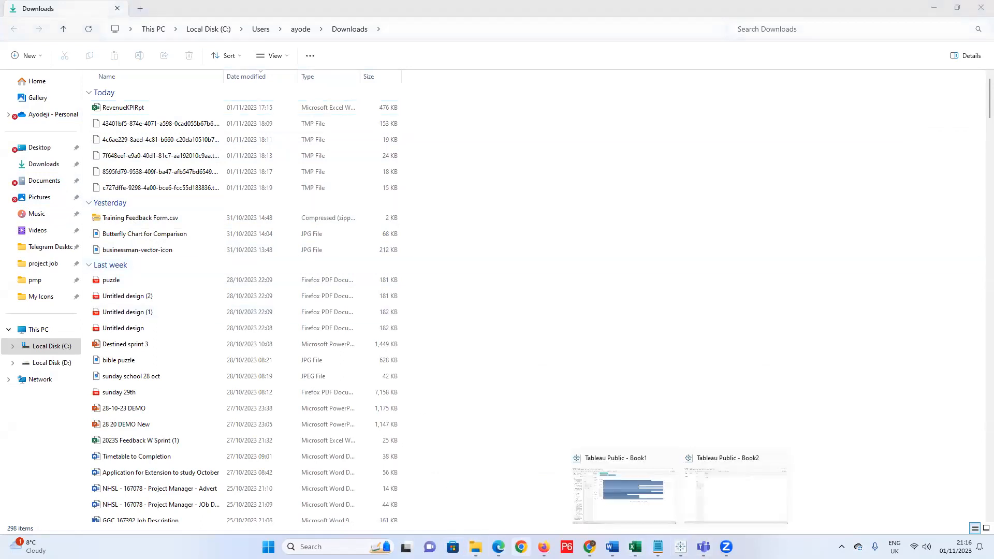
left_click(544, 547)
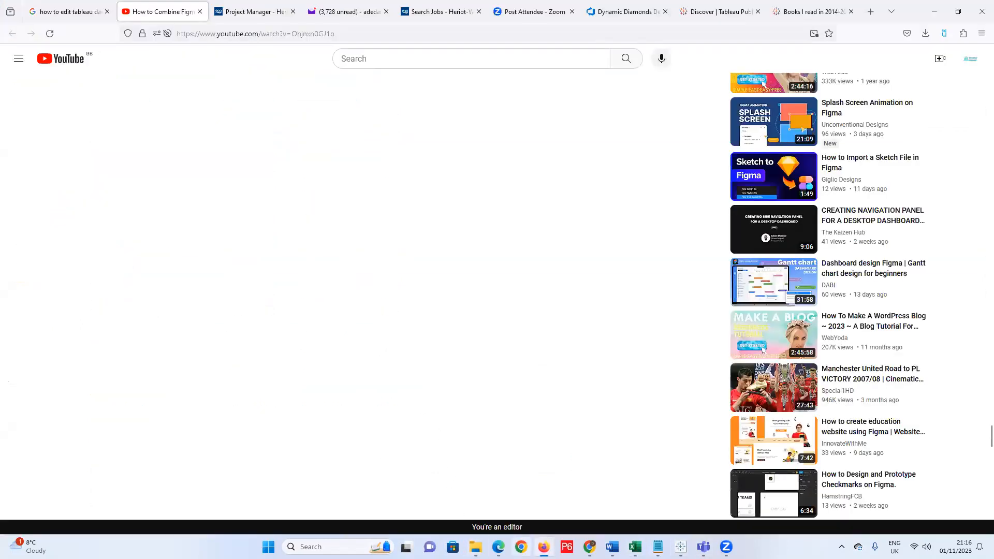
Bring the Chrome window with Tableau's Join Your Data article back to the front.
mouse_move(543, 547)
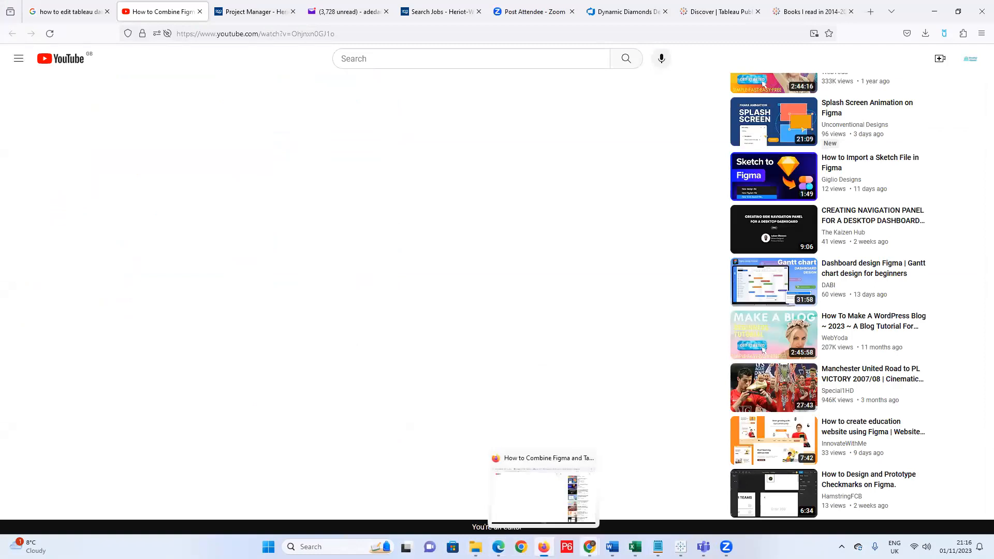
left_click(590, 546)
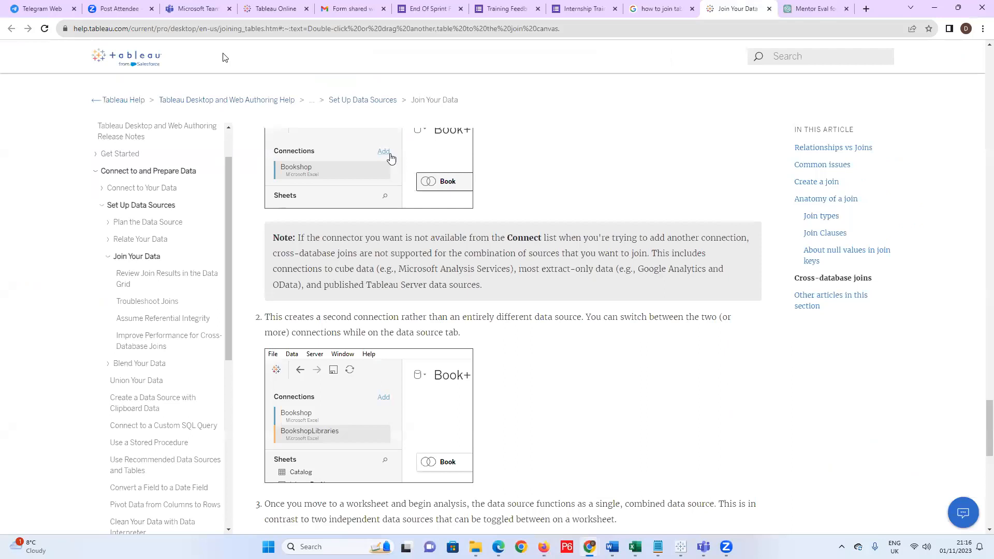
left_click(207, 29)
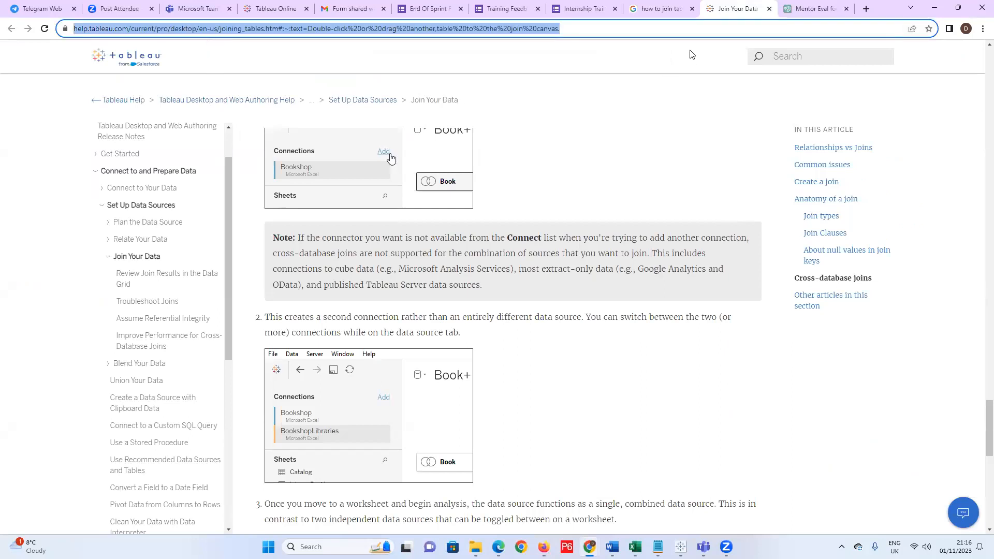
left_click(581, 229)
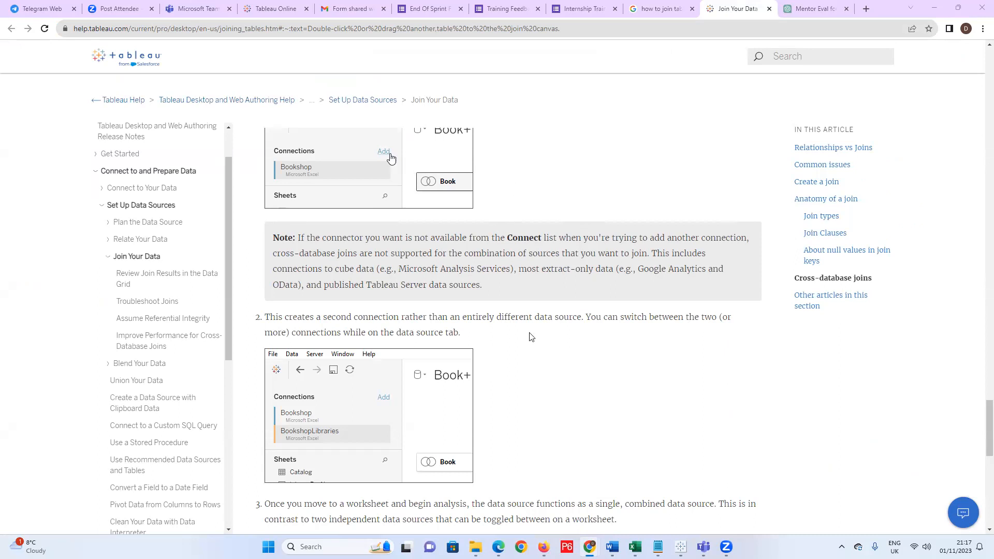
mouse_move(681, 547)
left_click(681, 547)
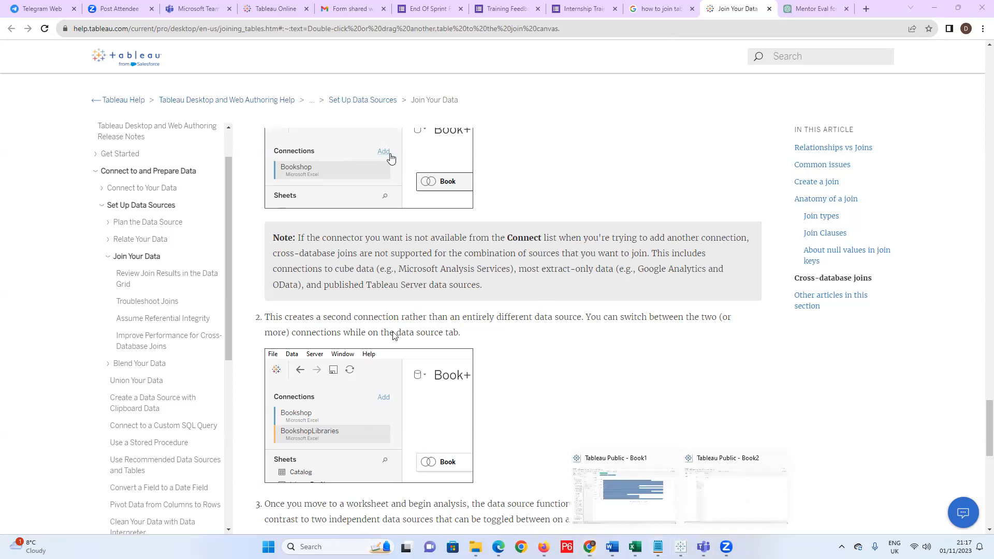
Switch to the Book2 workbook and open its Data Source connect page.
left_click(730, 496)
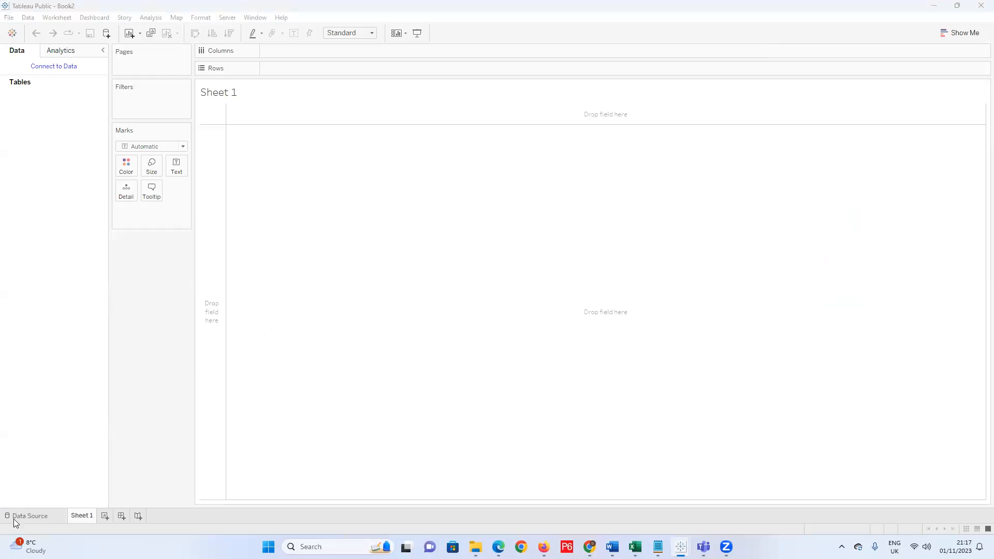
left_click(36, 516)
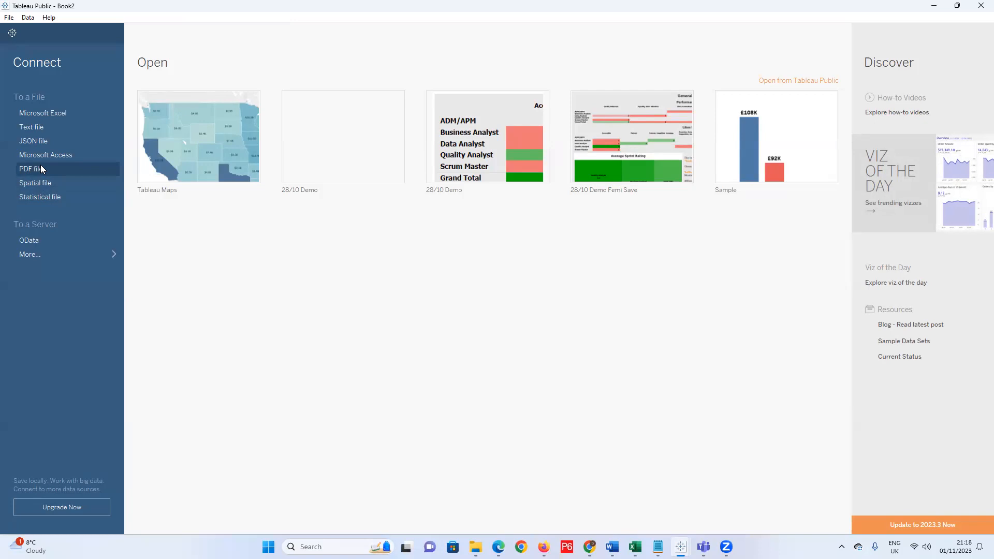
Start a text-file connection, browse to Downloads > Telegram Desktop, then cancel it.
left_click(56, 127)
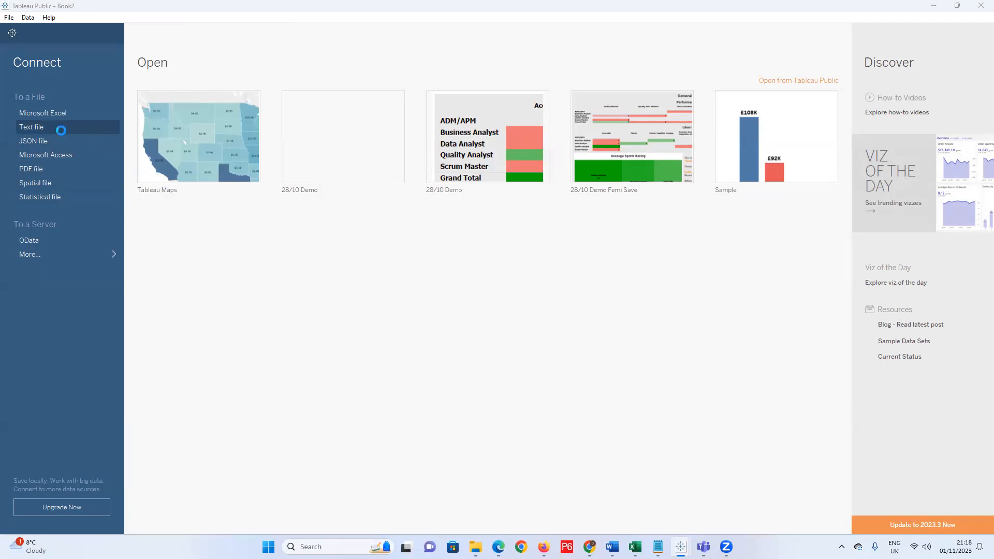
scroll(170, 249, "down", 2)
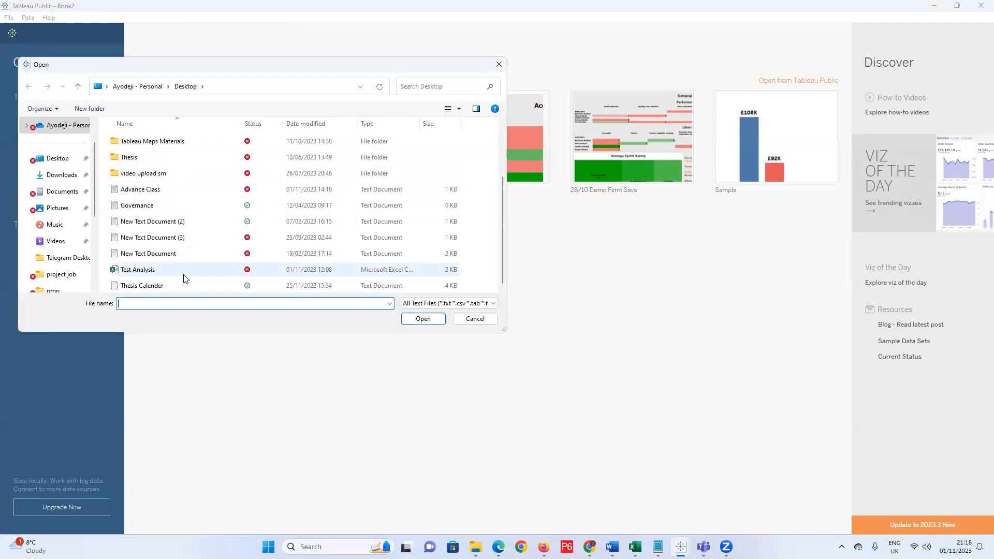
scroll(179, 277, "up", 2)
left_click(60, 180)
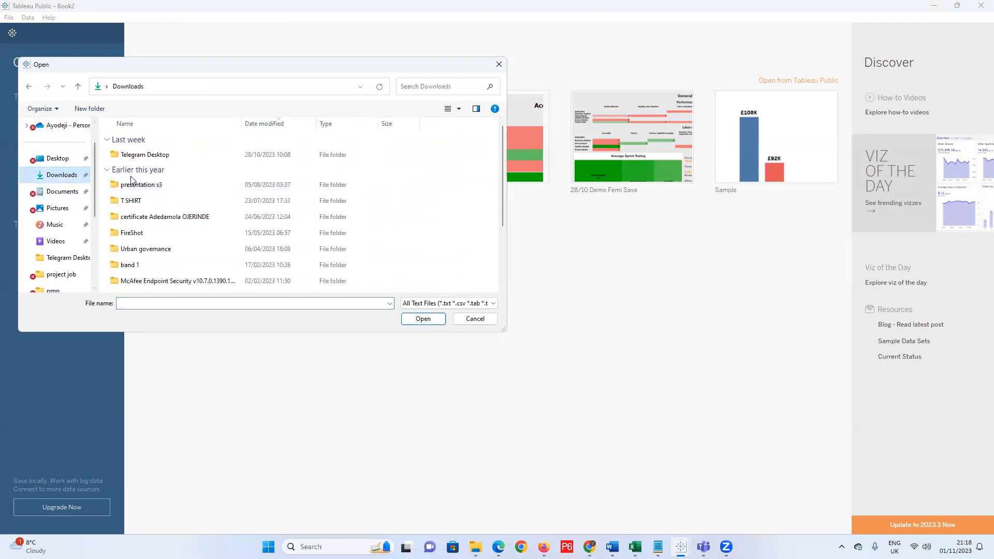
double_click(155, 157)
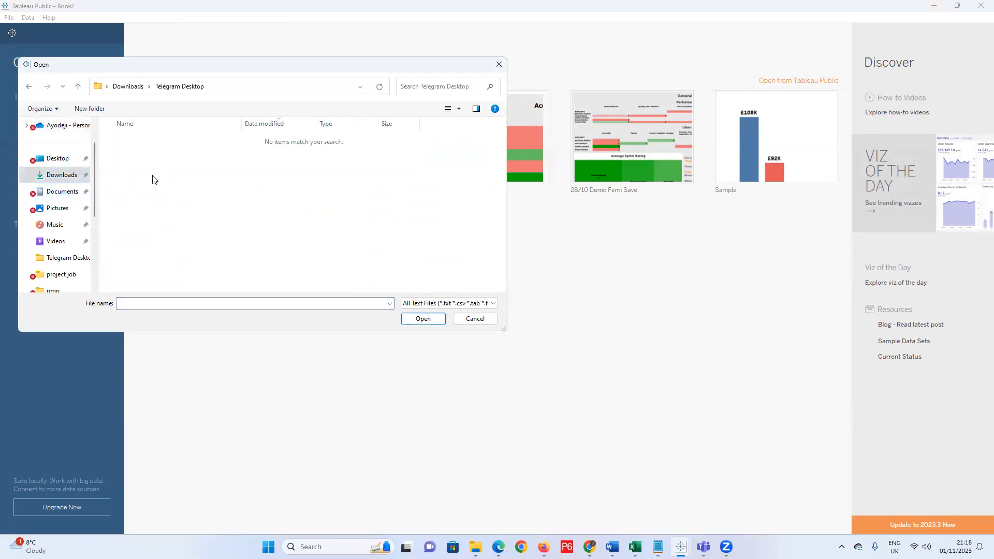
left_click(410, 306)
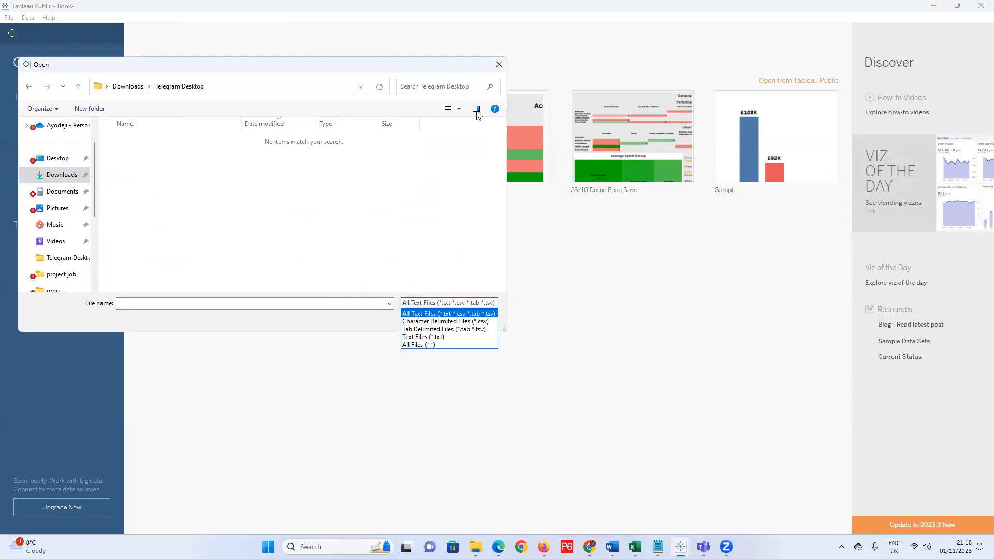
left_click(499, 65)
Connect to the 04/10/2023 sample_-_superstore workbook in Downloads > Telegram Desktop as a Microsoft Excel source.
left_click(65, 113)
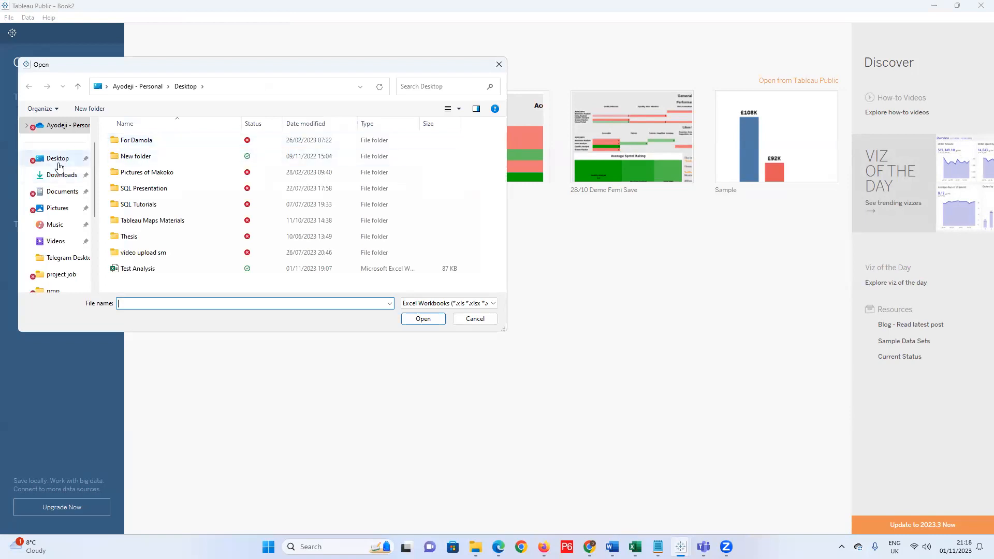
left_click(58, 177)
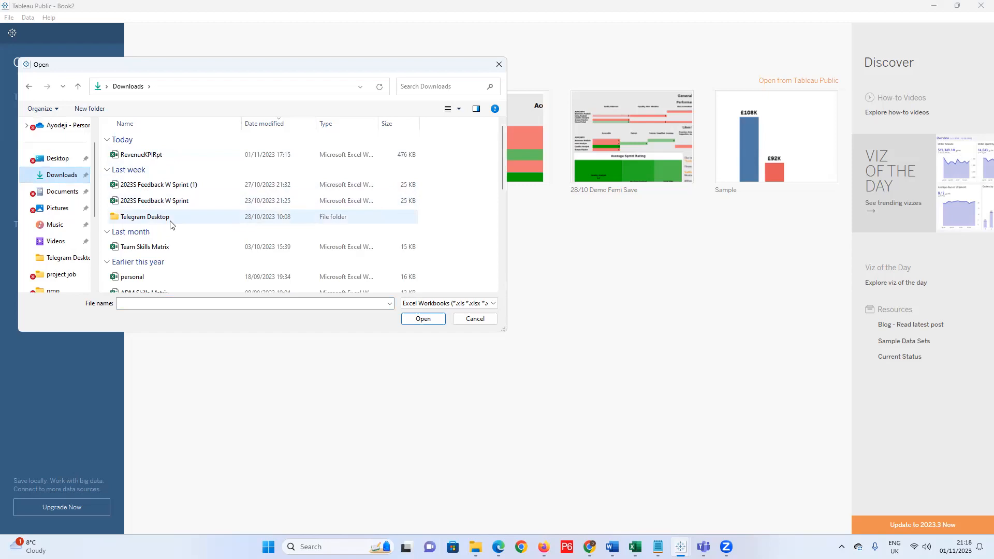
scroll(203, 260, "down", 3)
scroll(176, 243, "down", 3)
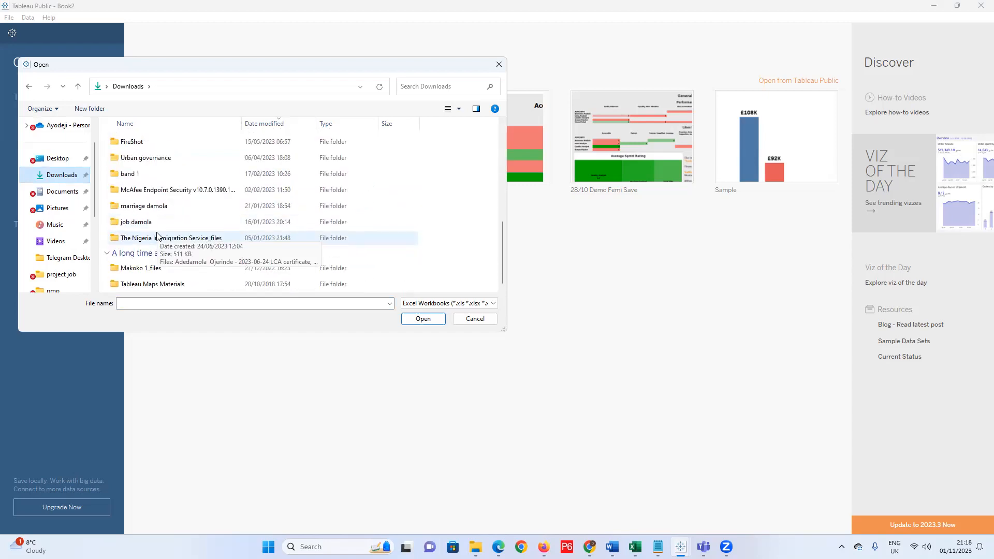
scroll(158, 236, "up", 3)
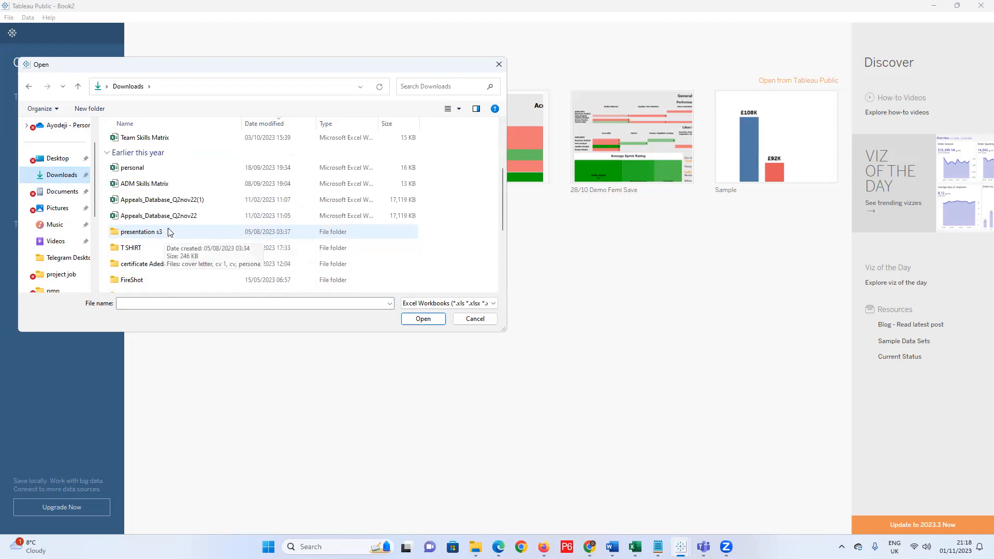
scroll(171, 231, "down", 3)
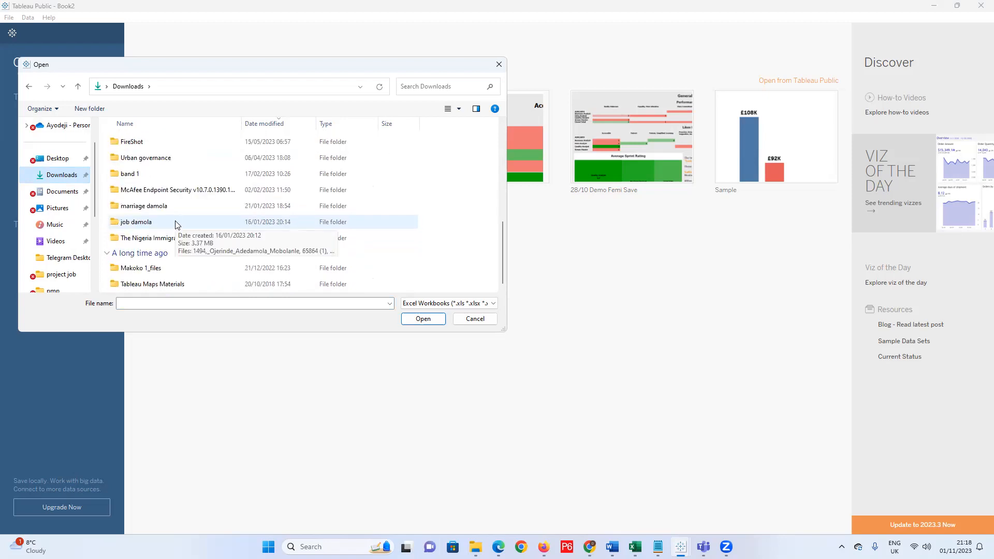
left_click(54, 177)
scroll(151, 205, "down", 3)
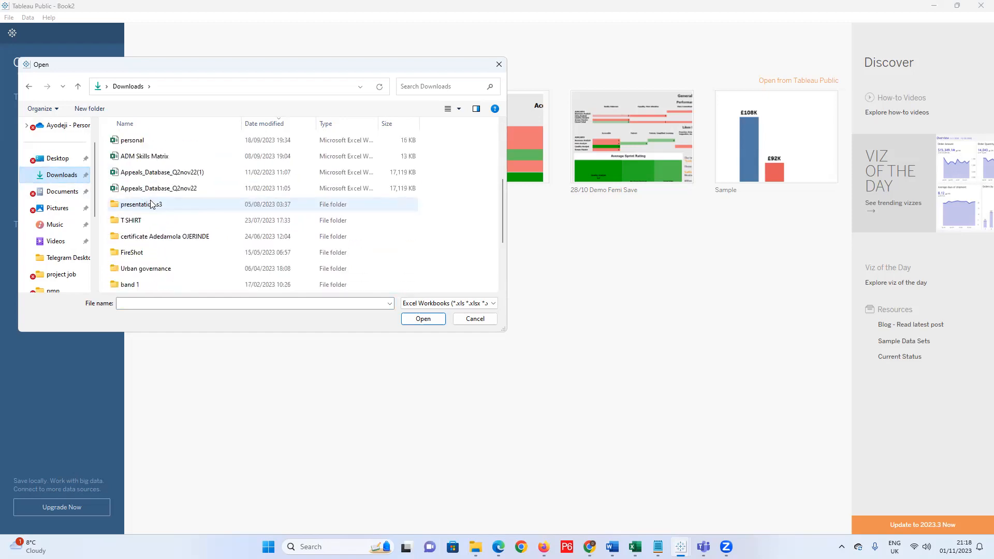
scroll(151, 204, "down", 3)
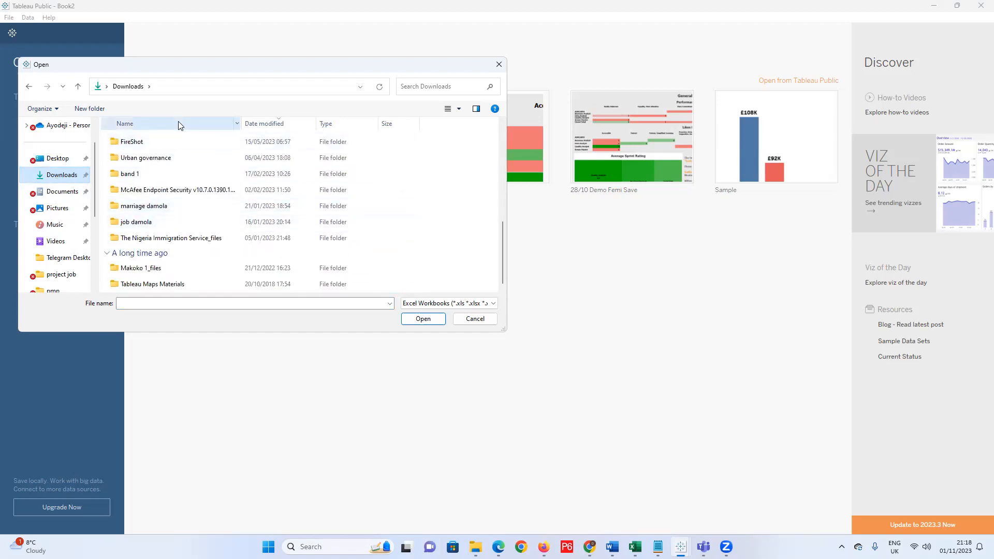
left_click(178, 124)
double_click(173, 185)
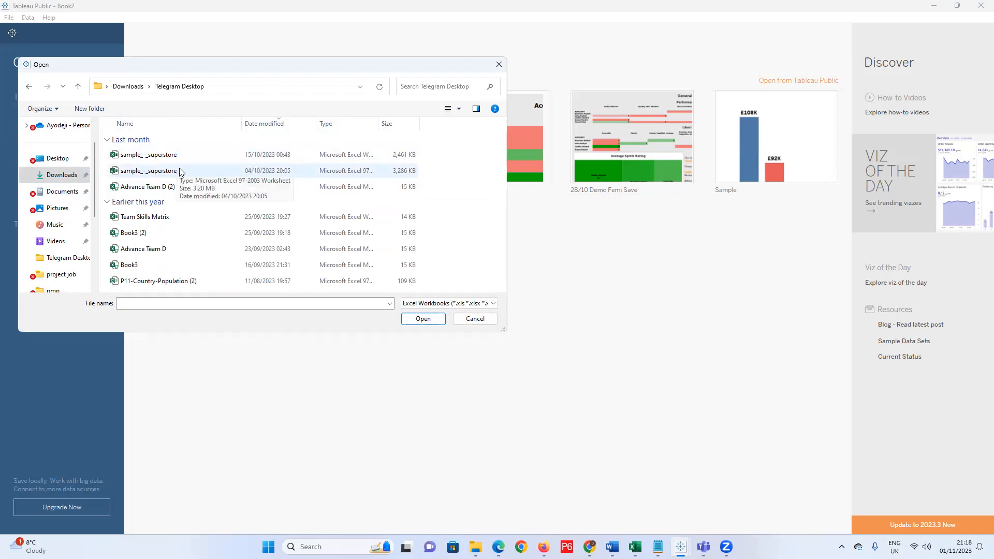
double_click(182, 171)
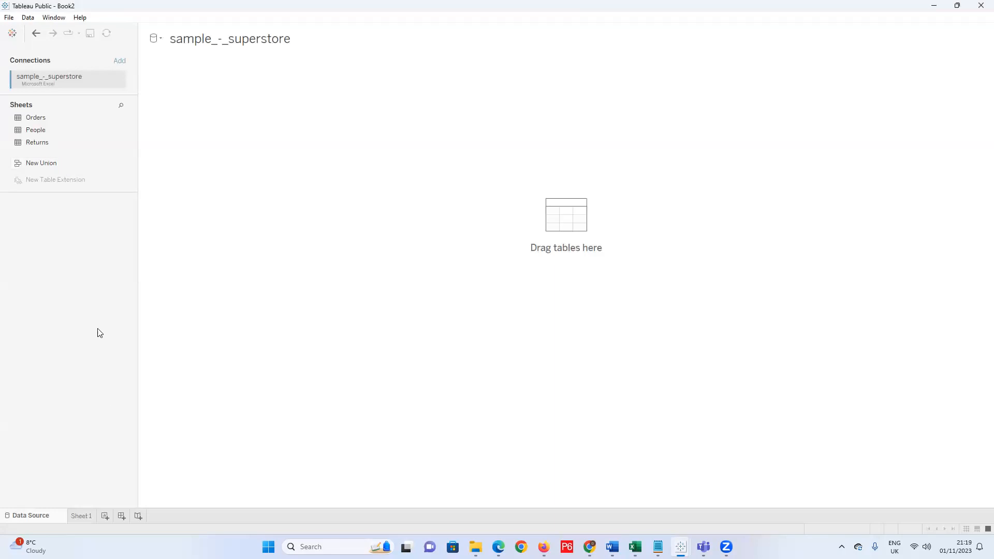
Switch to File Explorer's Desktop window from its taskbar preview.
mouse_move(475, 547)
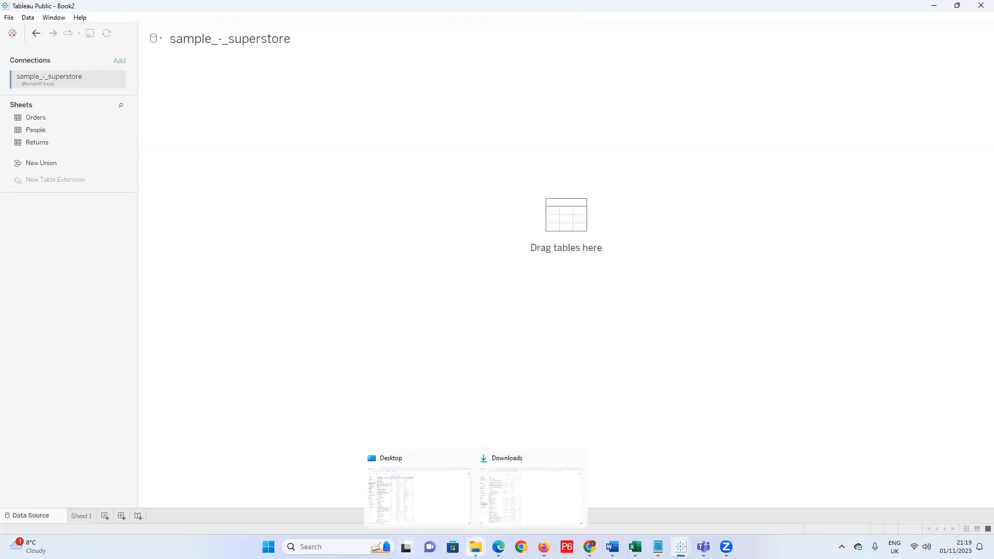
left_click(442, 510)
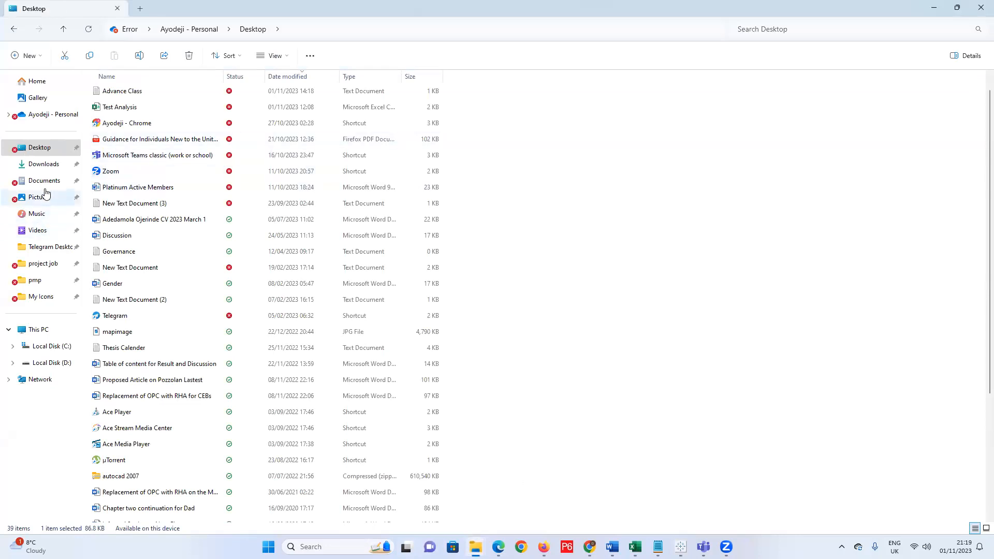
In Downloads > Telegram Desktop, sort by date and select the 15/10/2023 sample_-_superstore workbook, then minimize Explorer.
left_click(49, 169)
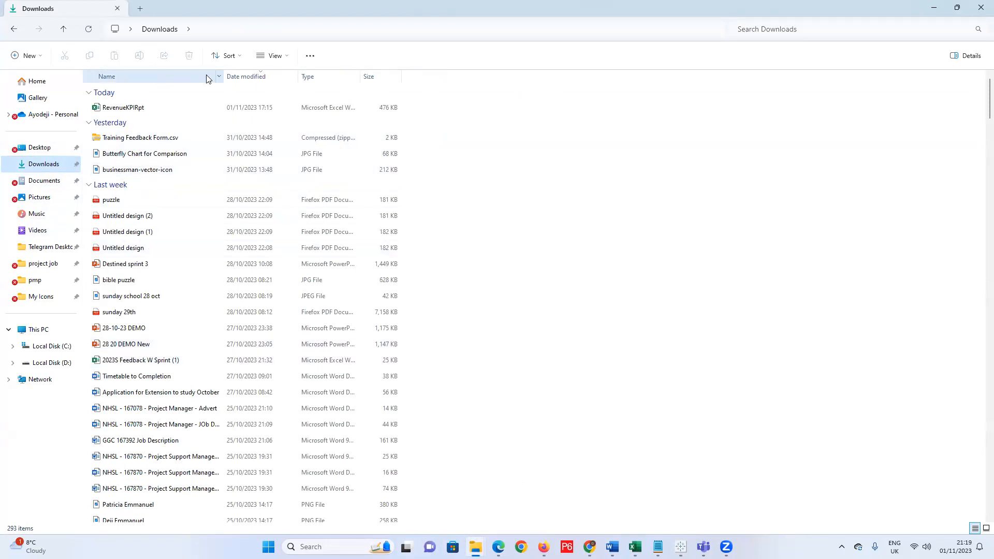
left_click(179, 78)
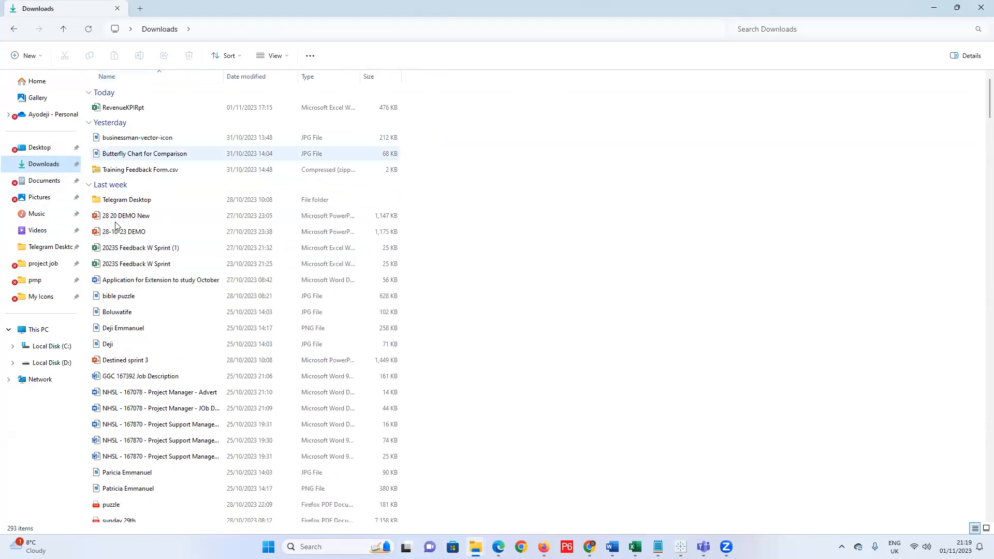
left_click(125, 204)
double_click(125, 205)
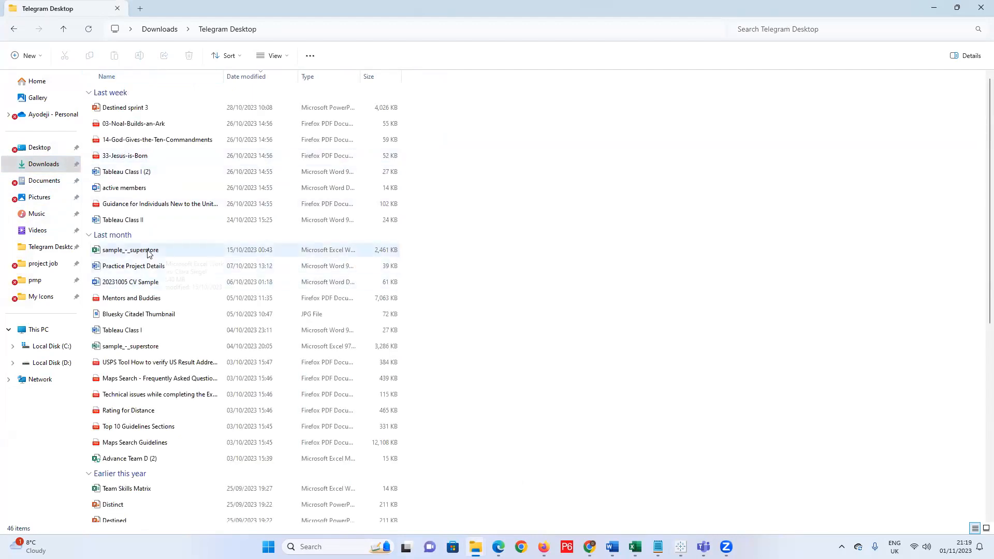
left_click(241, 76)
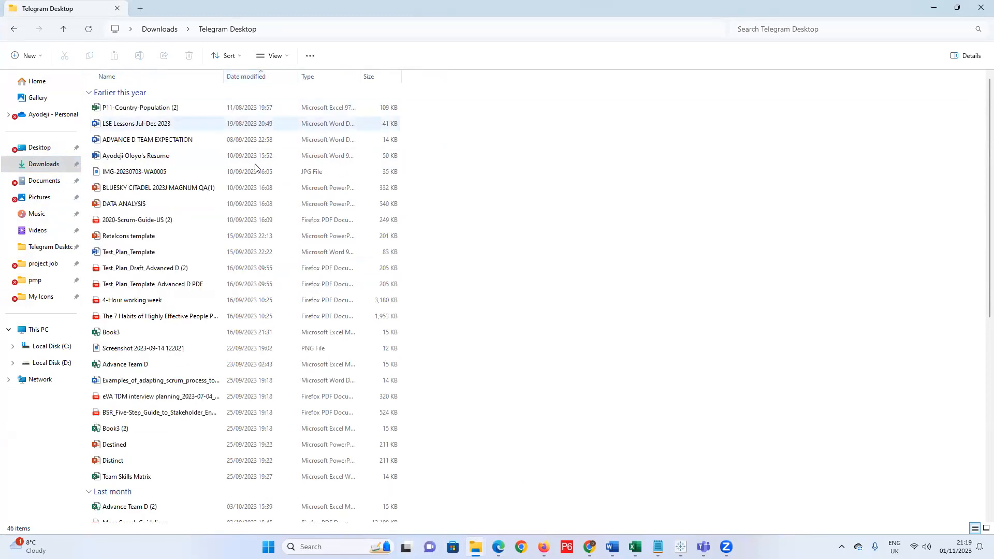
scroll(239, 375, "down", 2)
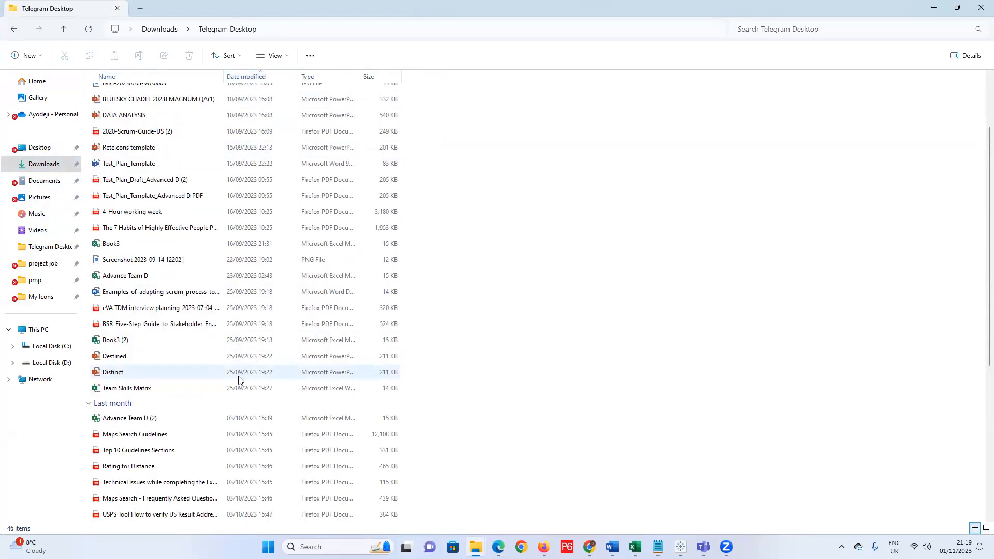
scroll(239, 380, "down", 5)
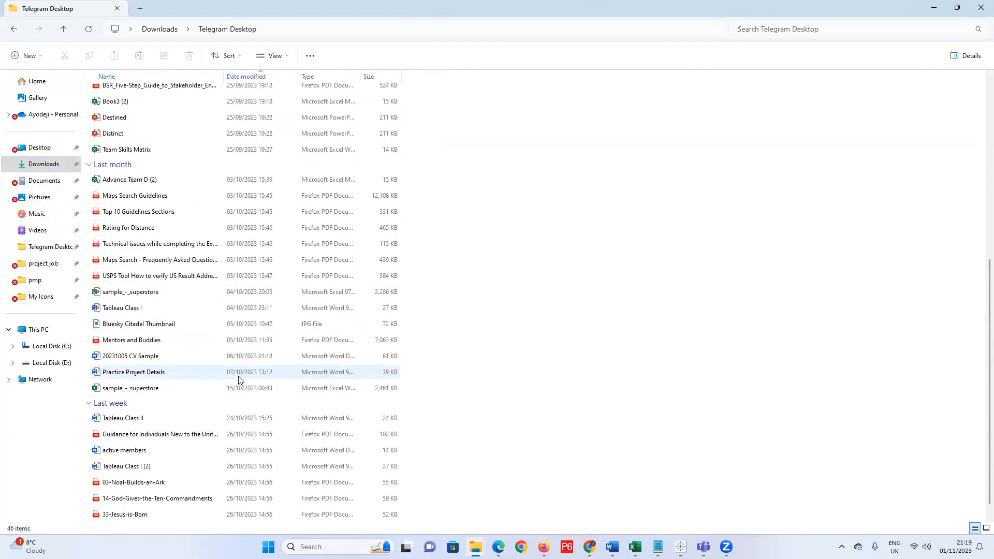
scroll(239, 396, "down", 1)
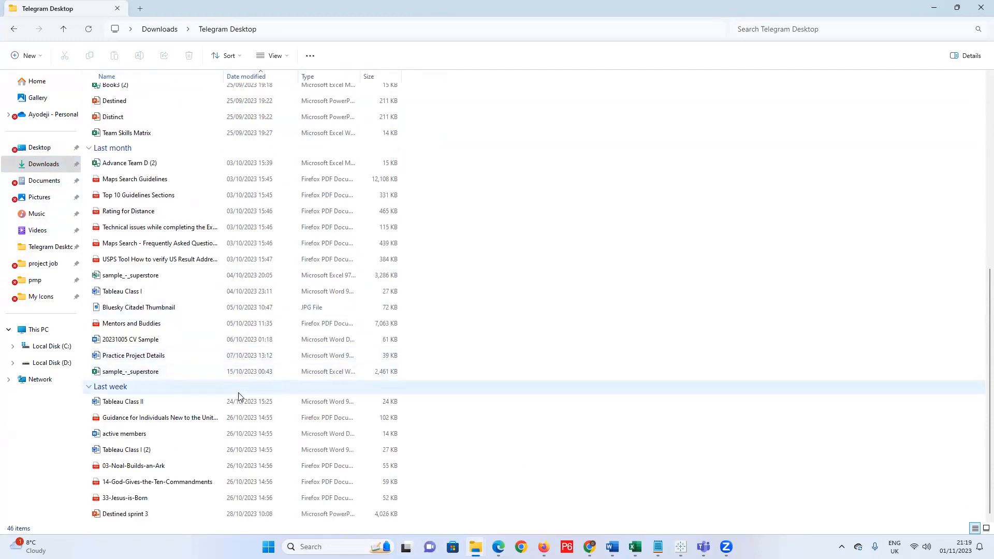
left_click(158, 373)
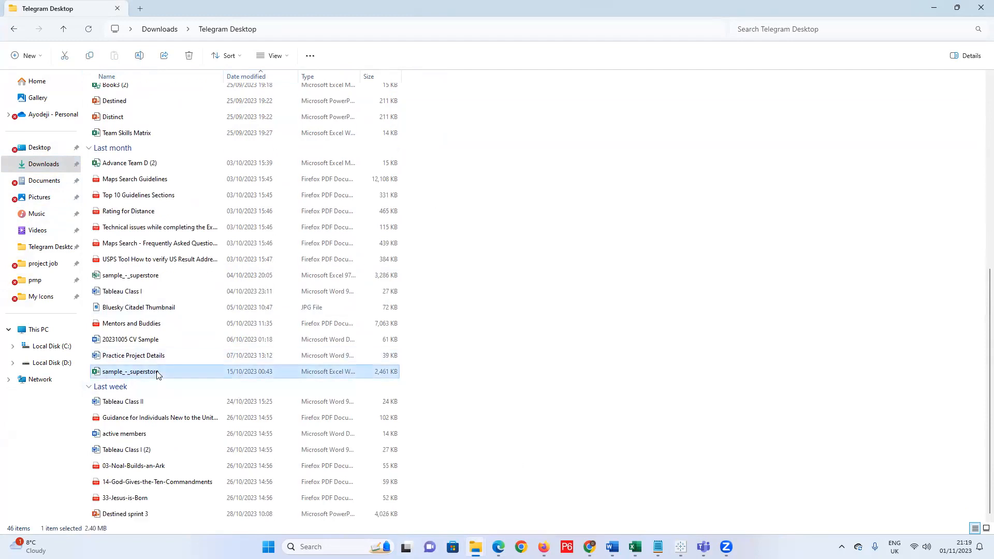
left_click(936, 11)
left_click(934, 11)
Toggle the sample_-_superstore Excel window from the taskbar, leaving it in front.
mouse_move(681, 547)
left_click(635, 547)
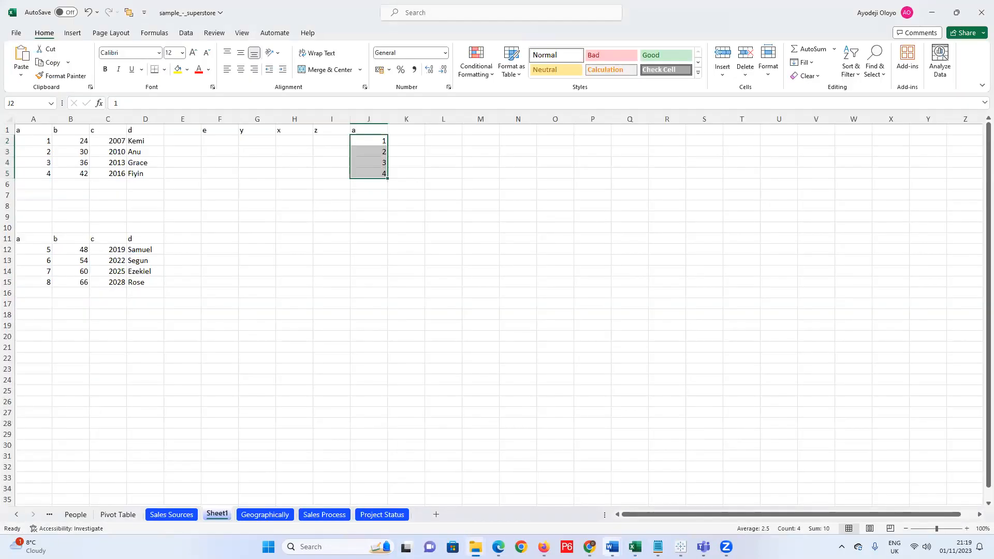
left_click(635, 547)
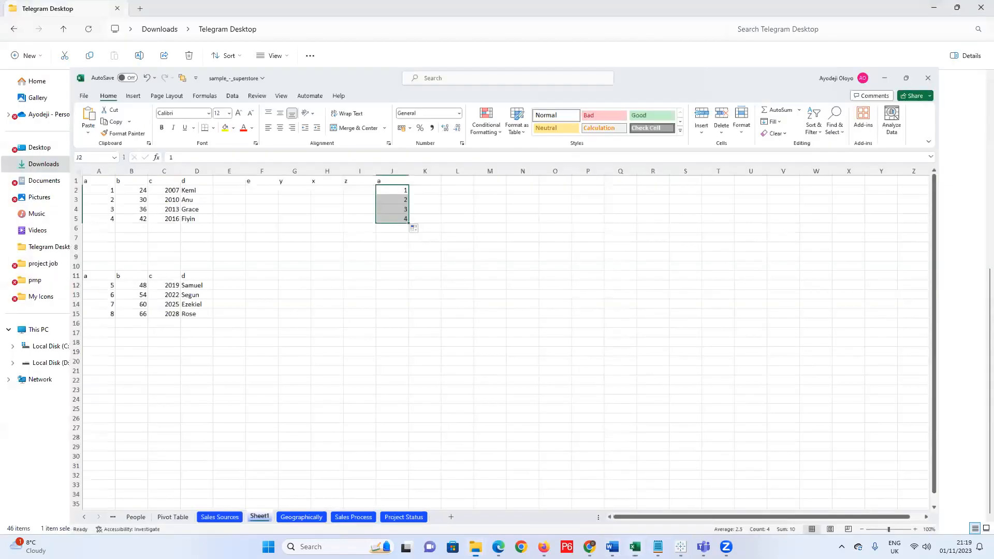
left_click(635, 547)
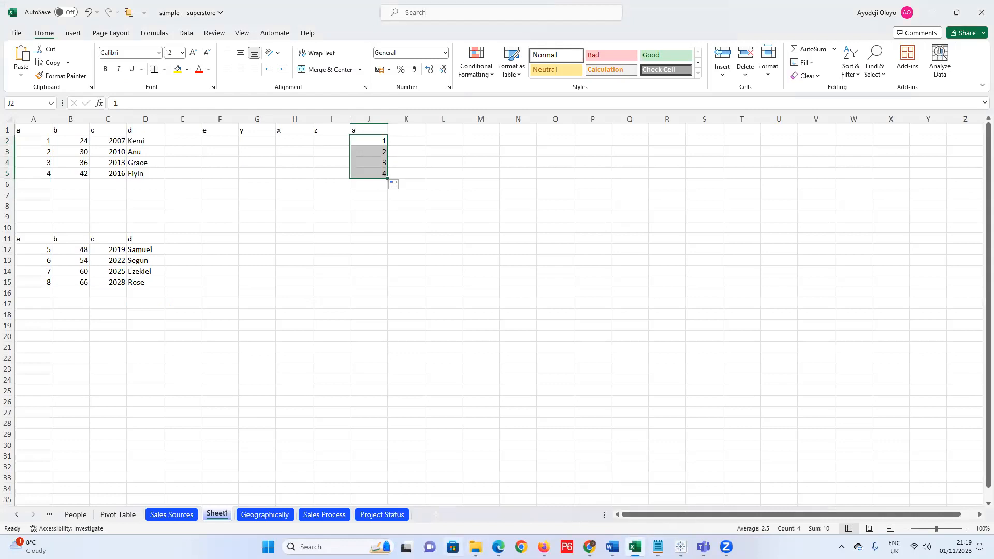
Try opening the 04/10/2023 sample_-_superstore from Telegram Desktop, dismiss the virus error, and return to Excel.
left_click(476, 547)
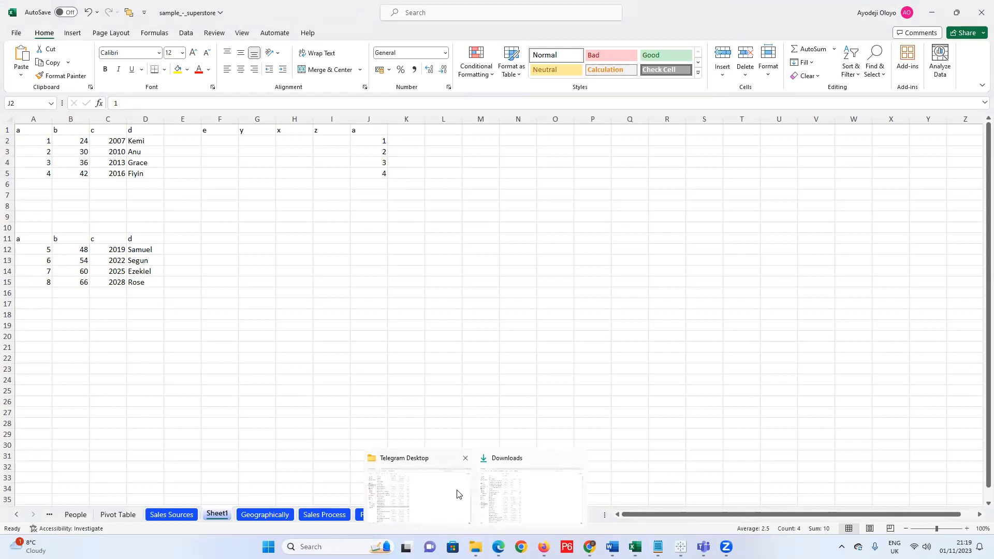
left_click(457, 495)
left_click(140, 280)
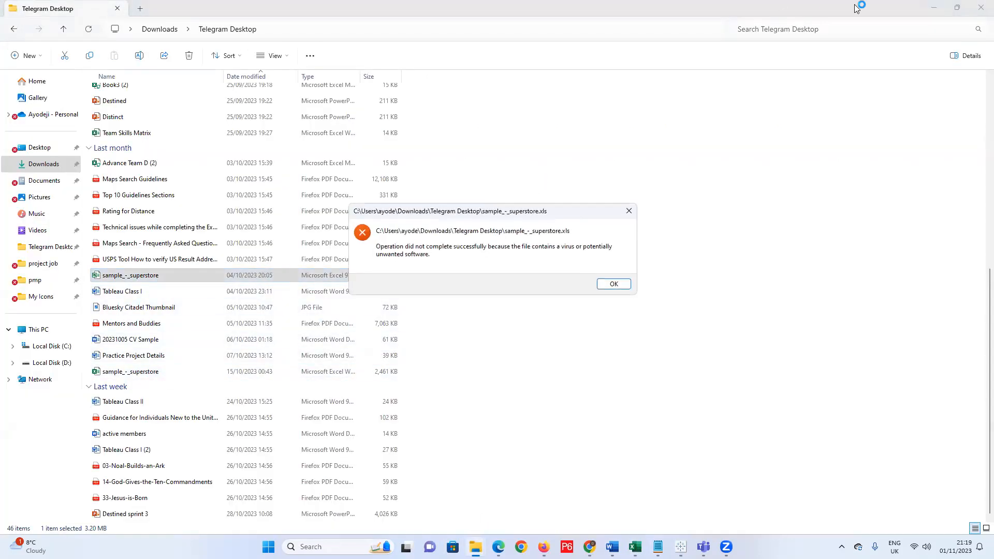
left_click(614, 283)
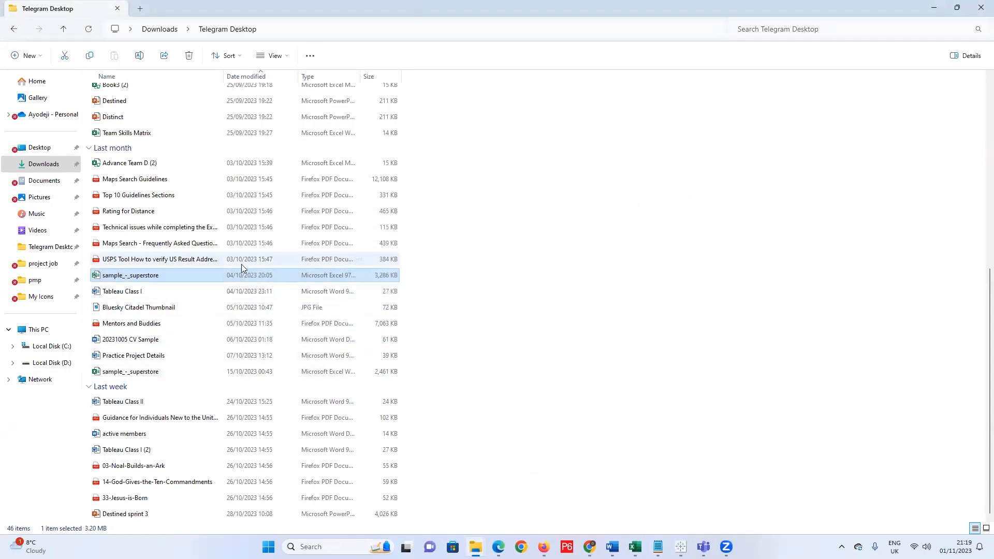
right_click(161, 280)
mouse_move(681, 547)
left_click(636, 547)
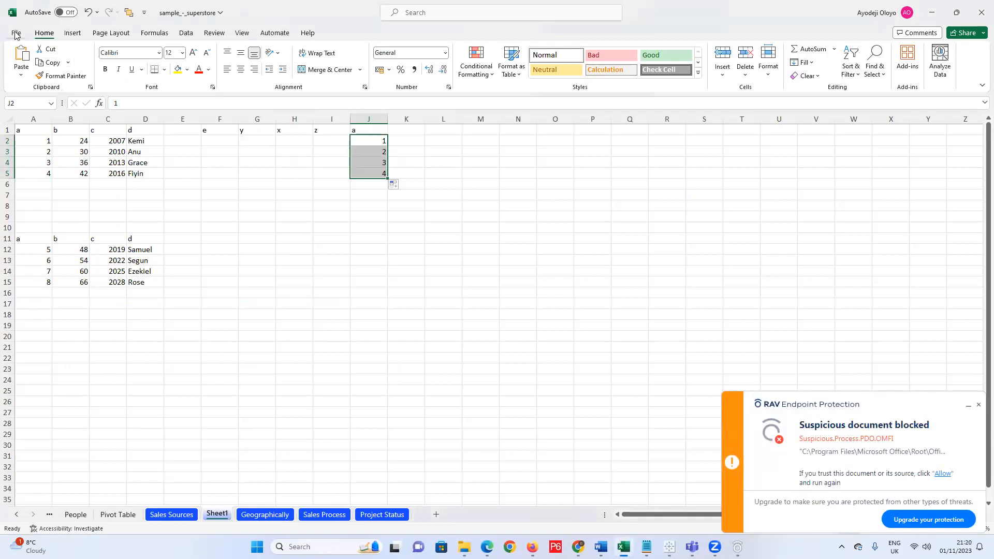
Open the older sample_-_superstore (Downloads » Telegram Desktop) from Excel's Recent file list.
left_click(16, 34)
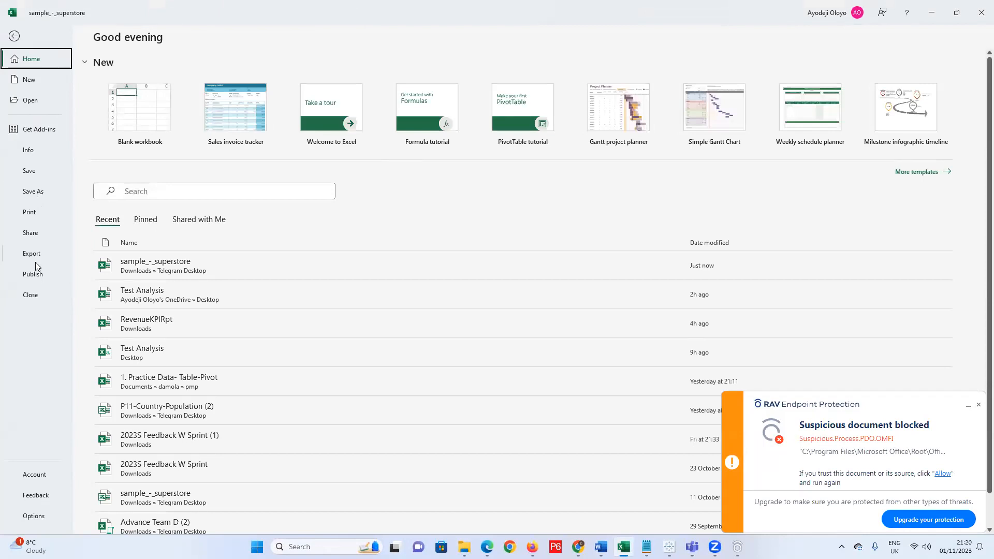
left_click(166, 273)
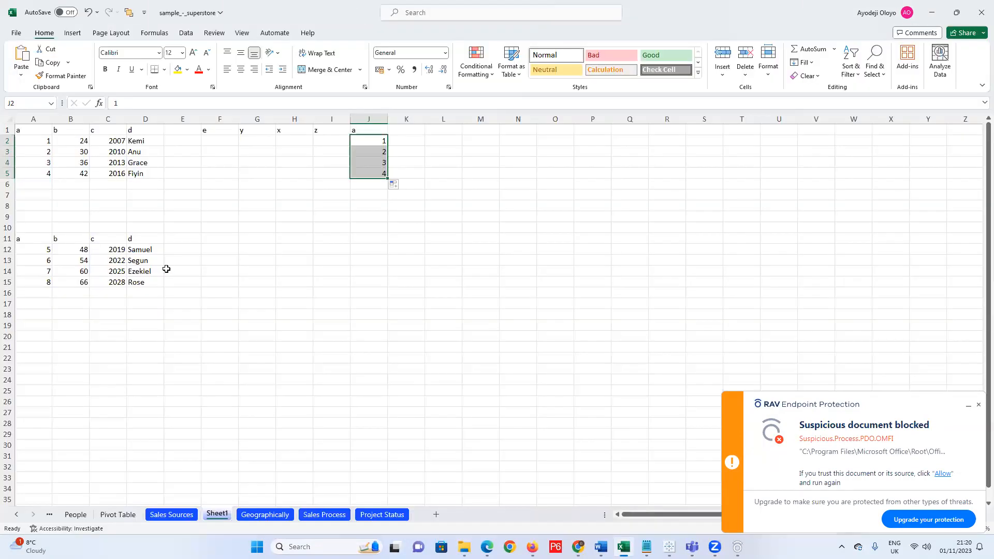
left_click(16, 33)
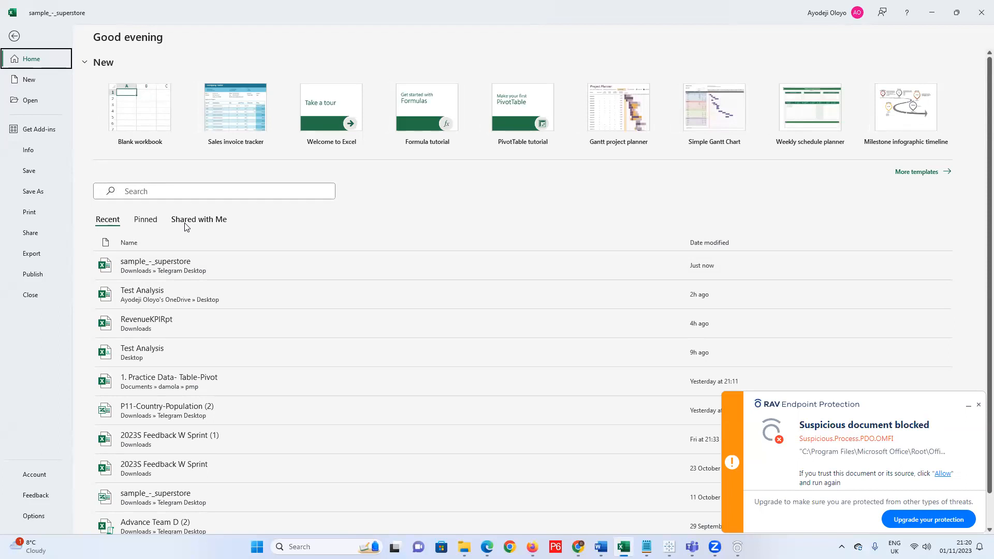
scroll(185, 377, "down", 1)
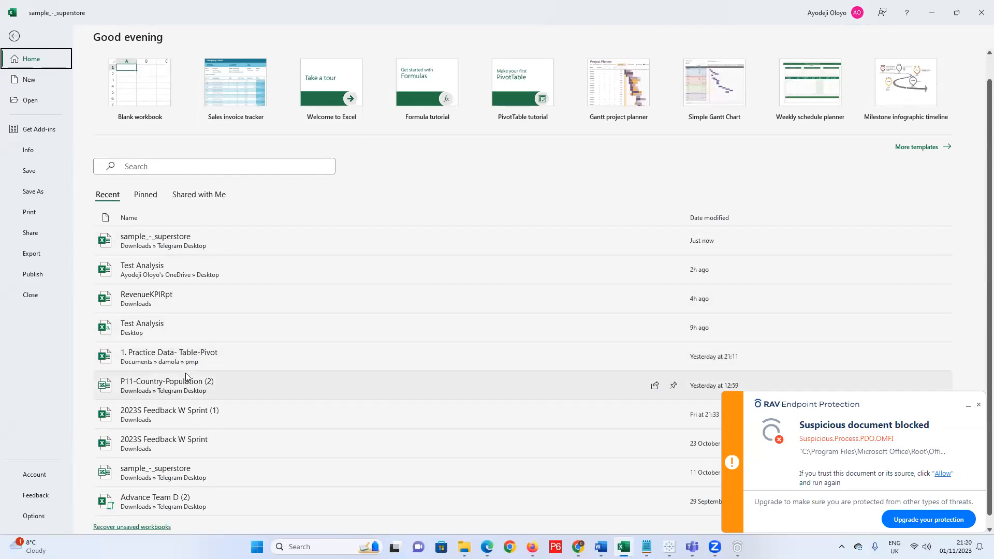
left_click(194, 474)
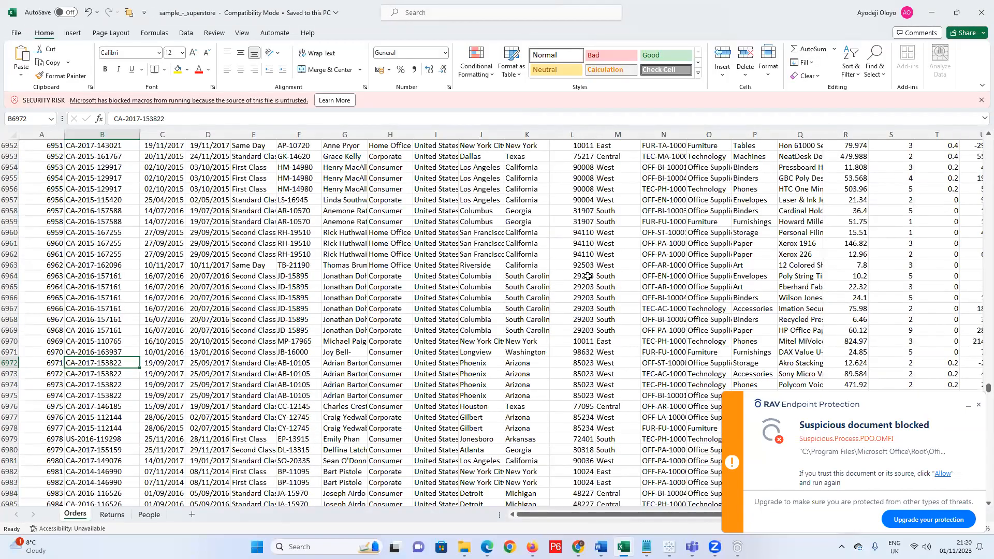
Dismiss the blocked-document warning and flip through the Returns, People and Orders sheets.
left_click(978, 405)
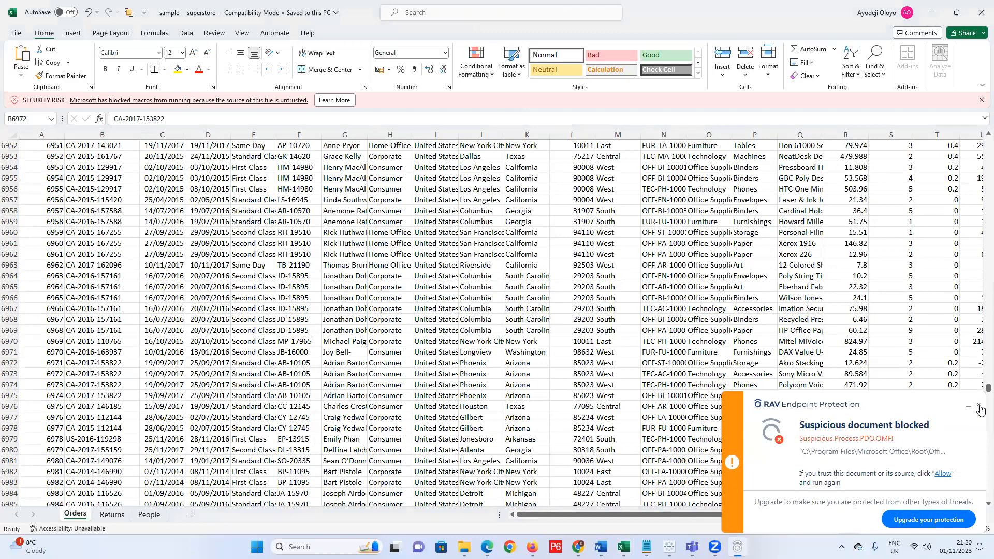
scroll(981, 288, "up", 6)
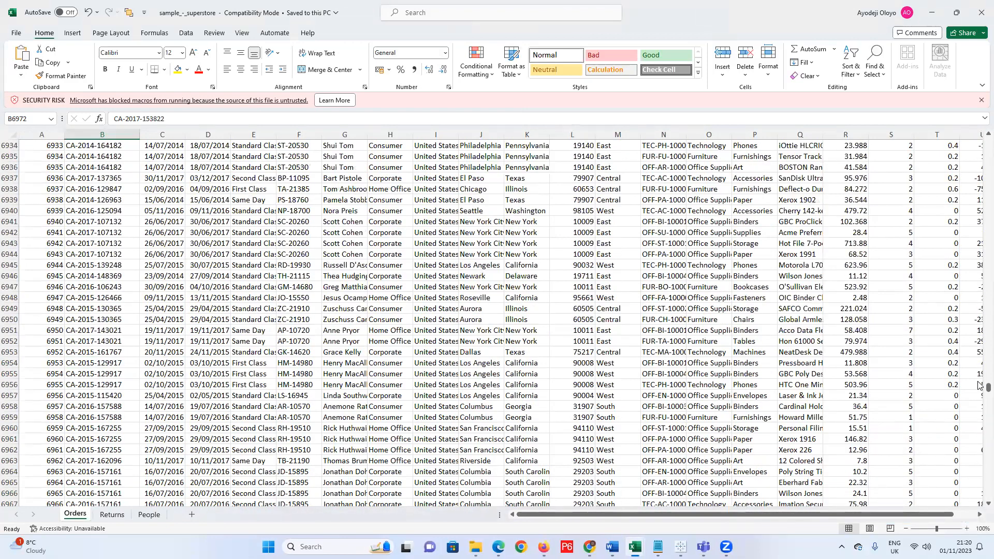
left_click_drag(987, 390, 987, 137)
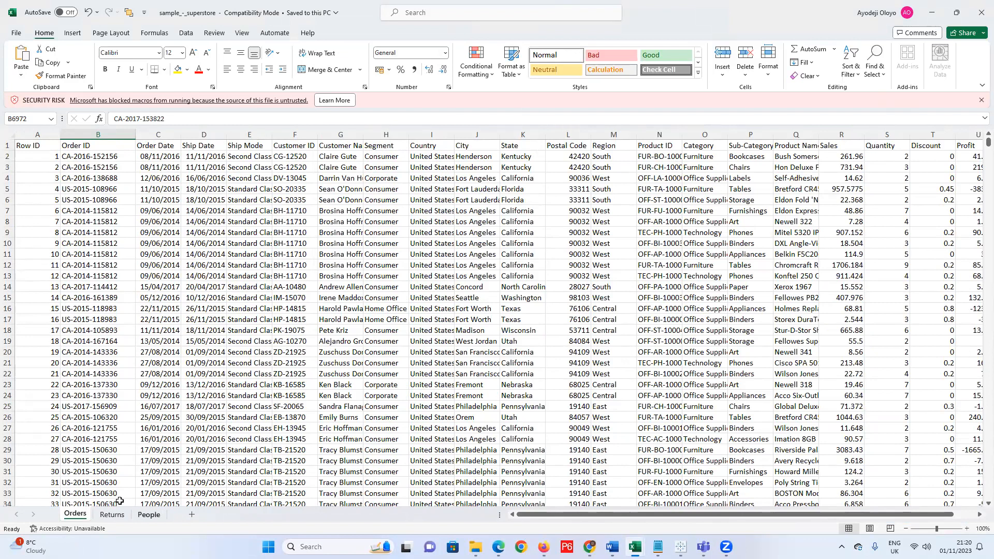
left_click(112, 515)
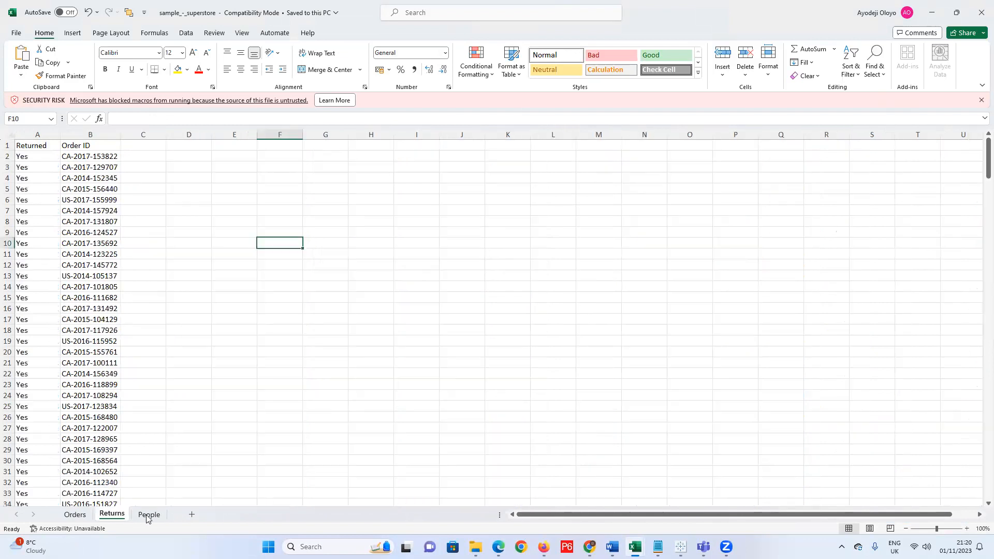
left_click(149, 515)
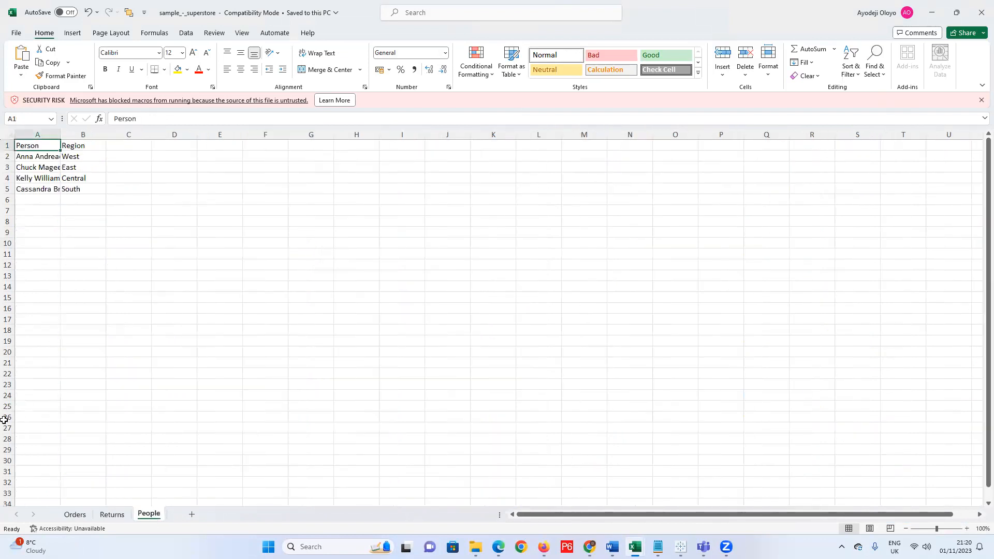
left_click(74, 515)
key("ctrl+Page_Down")
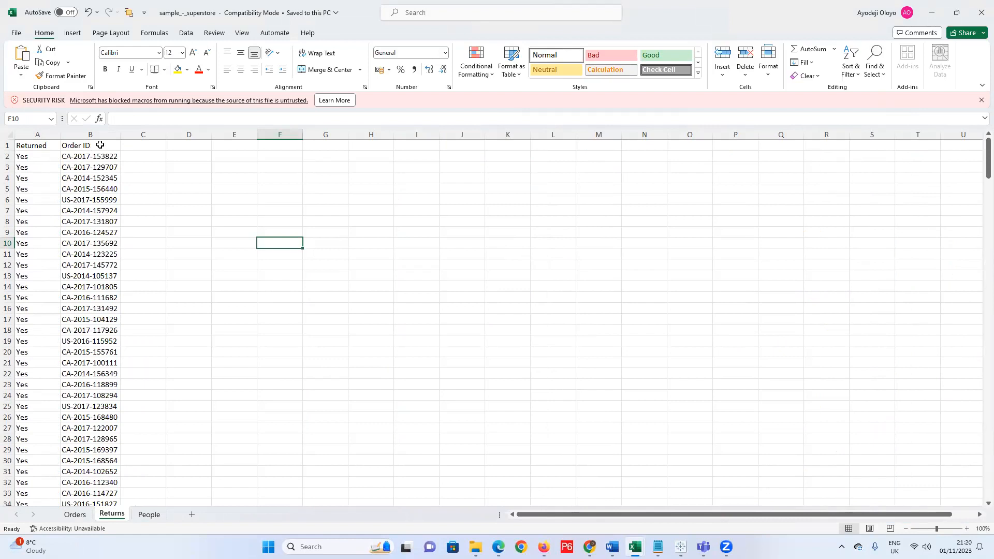
key("ctrl+Page_Up")
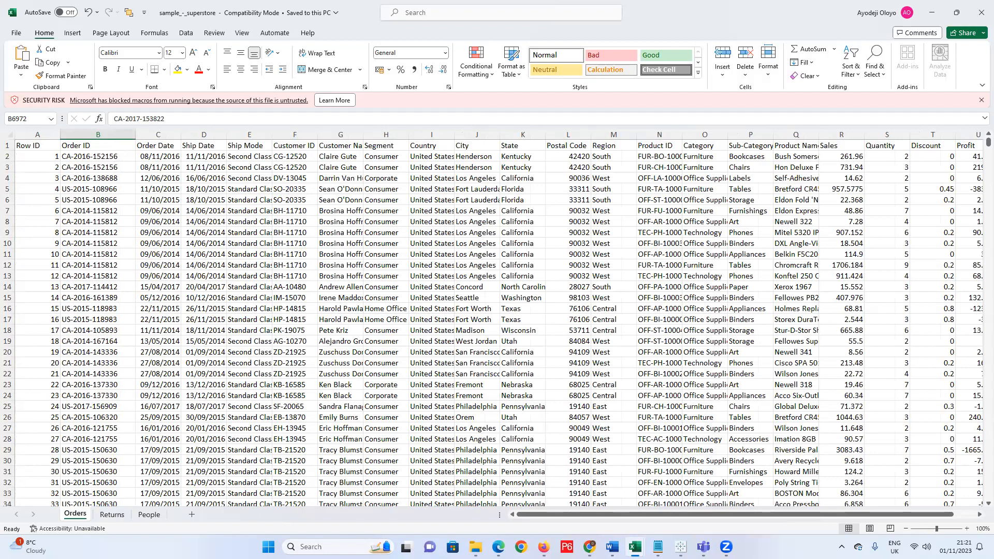
Compare the Orders, Returns and People sheets again, then minimize the compatibility-mode workbook.
left_click(110, 515)
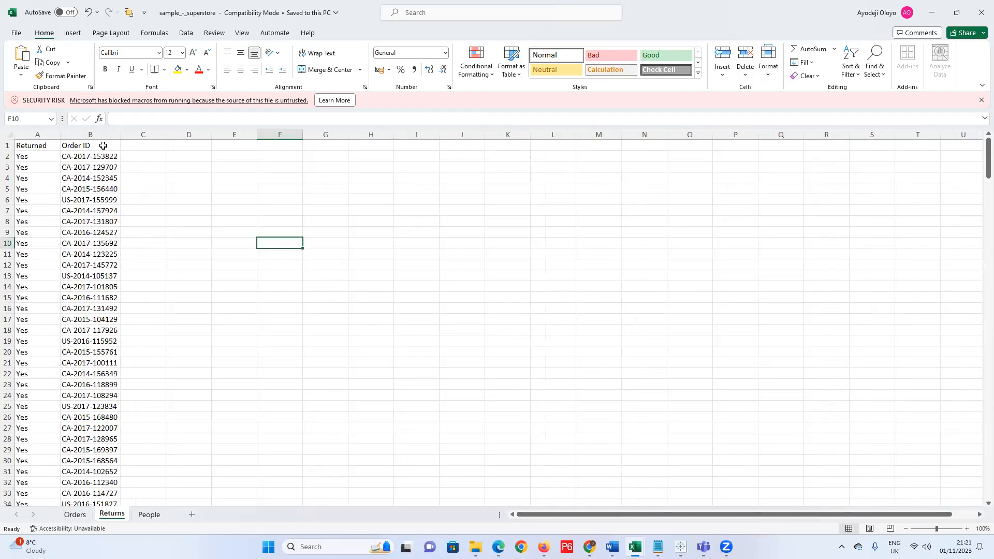
left_click(75, 515)
left_click(149, 516)
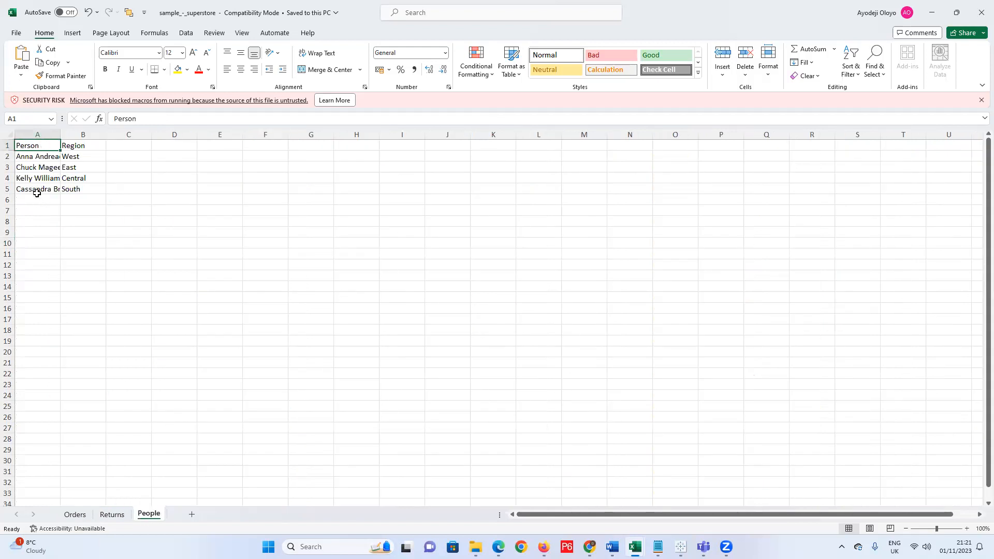
left_click(83, 516)
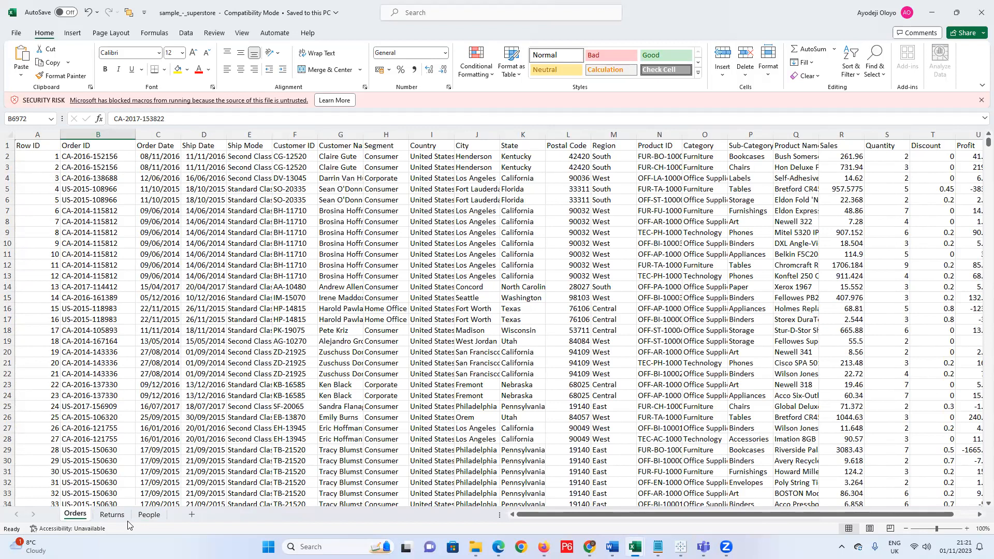
left_click(146, 515)
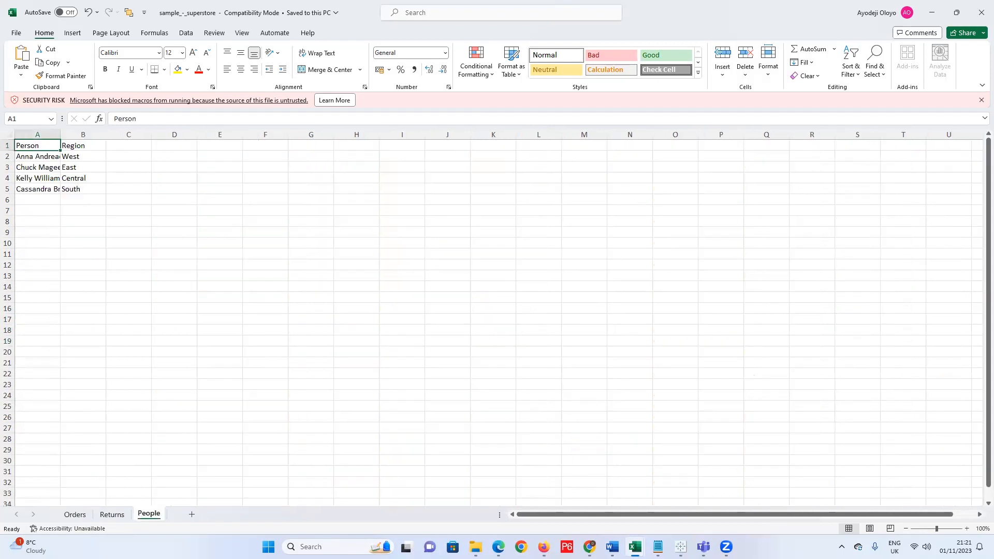
left_click(78, 515)
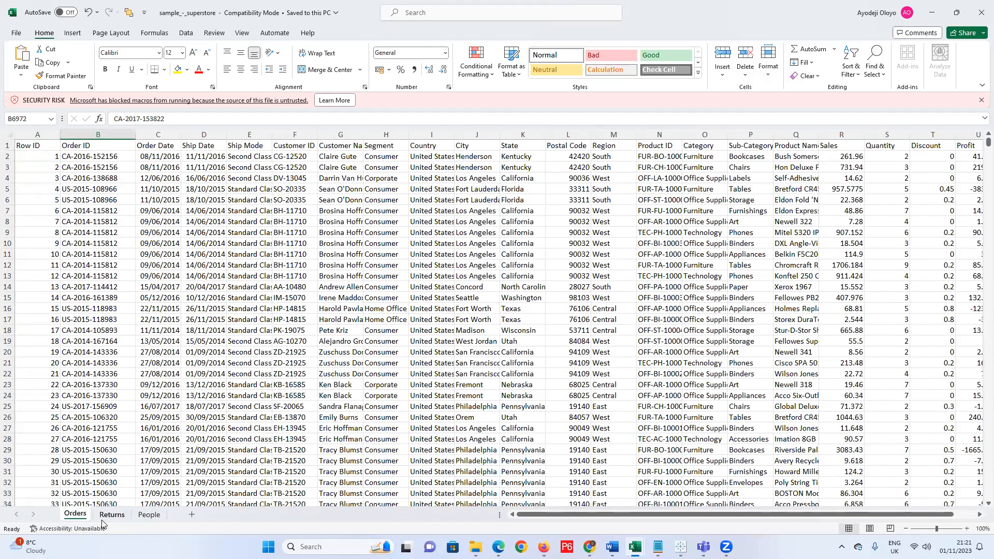
left_click(106, 517)
left_click(147, 515)
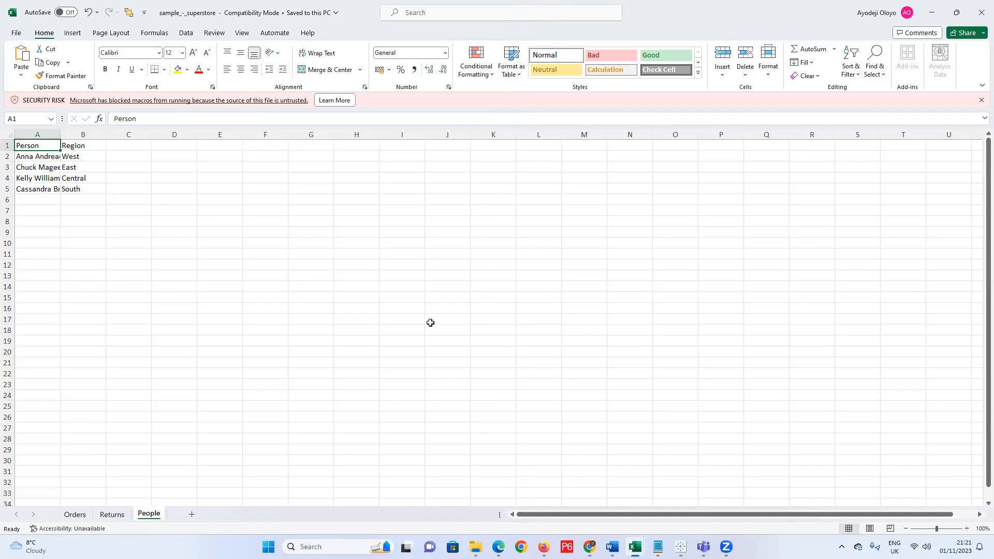
left_click(929, 17)
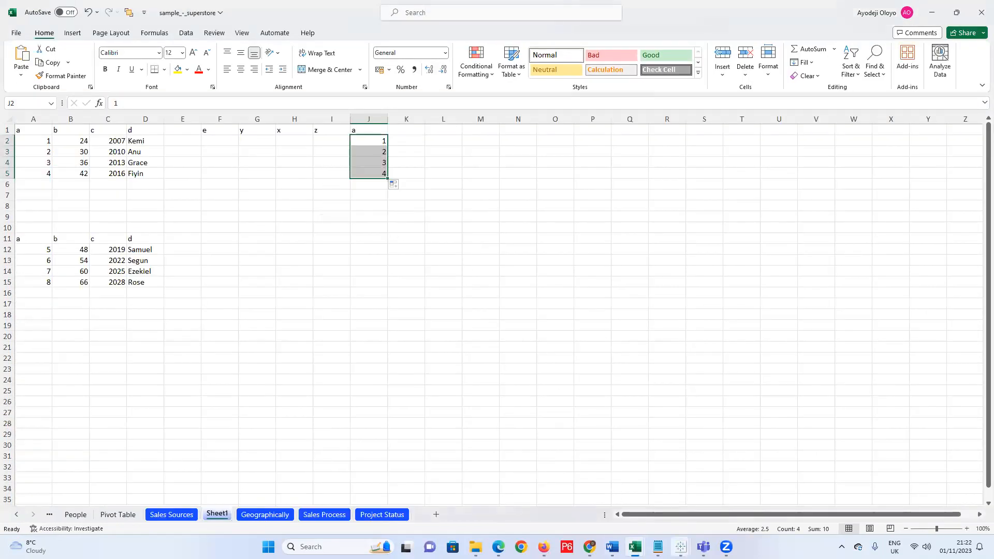
left_click(681, 547)
Drag Orders onto the canvas and open it to show its single table with 21 fields.
left_click(723, 497)
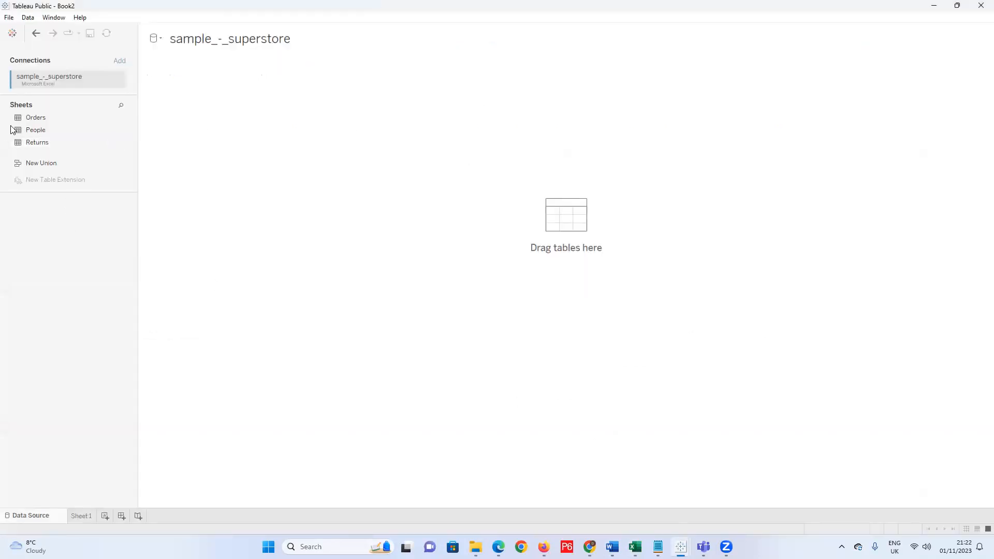
left_click_drag(55, 118, 189, 138)
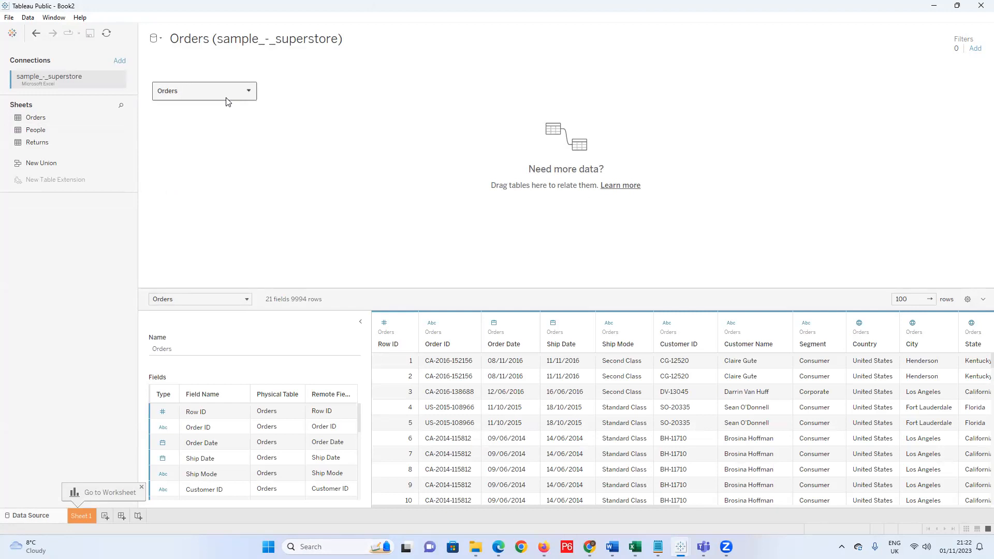
left_click(249, 91)
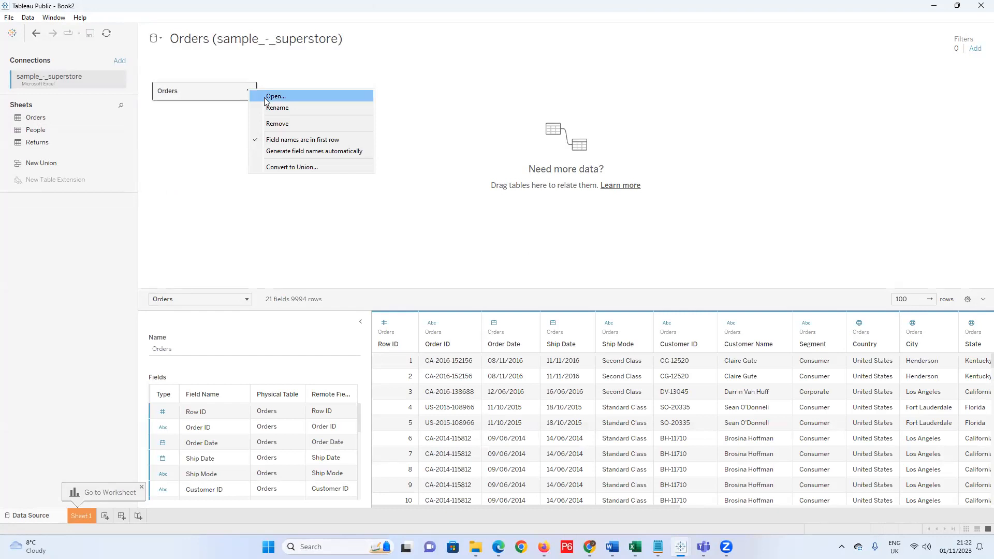
left_click(250, 100)
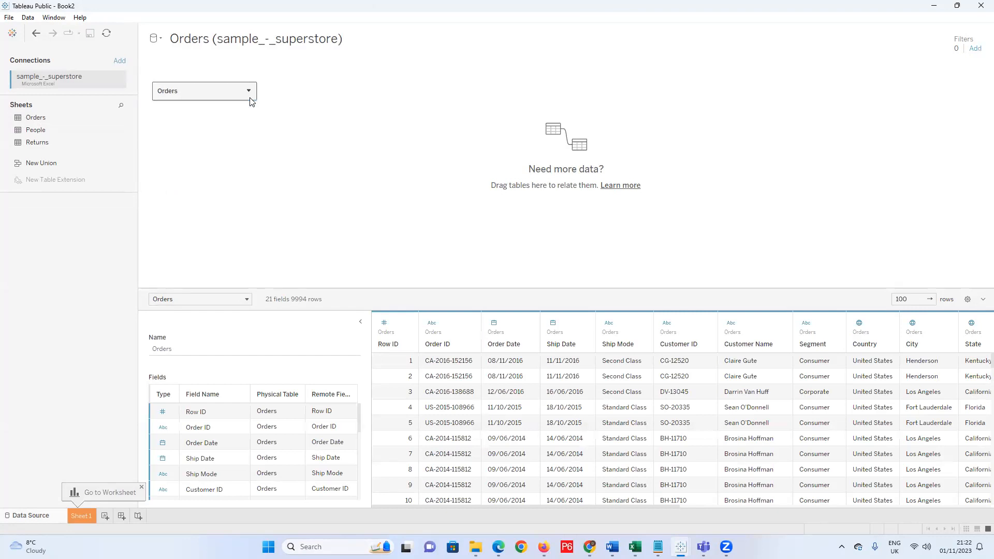
right_click(184, 100)
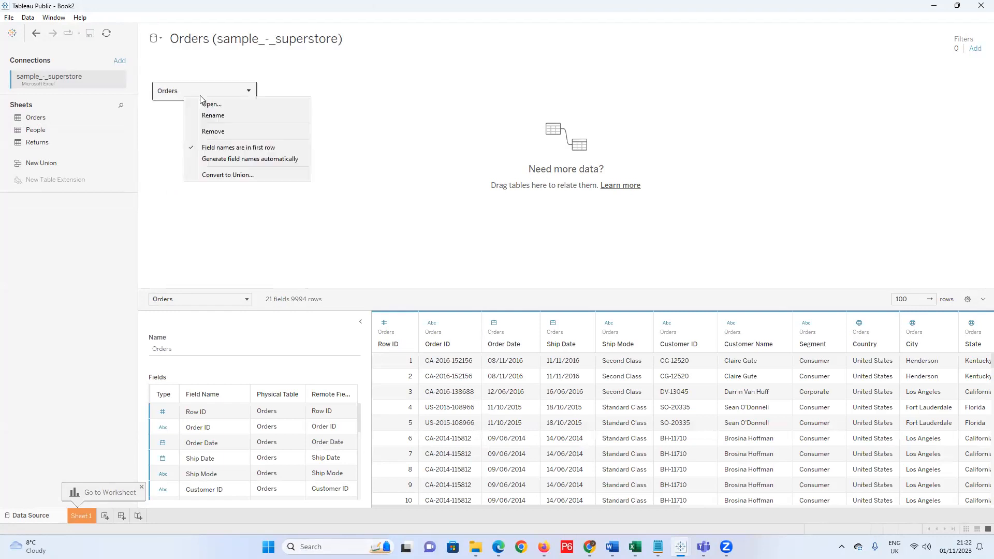
left_click(249, 92)
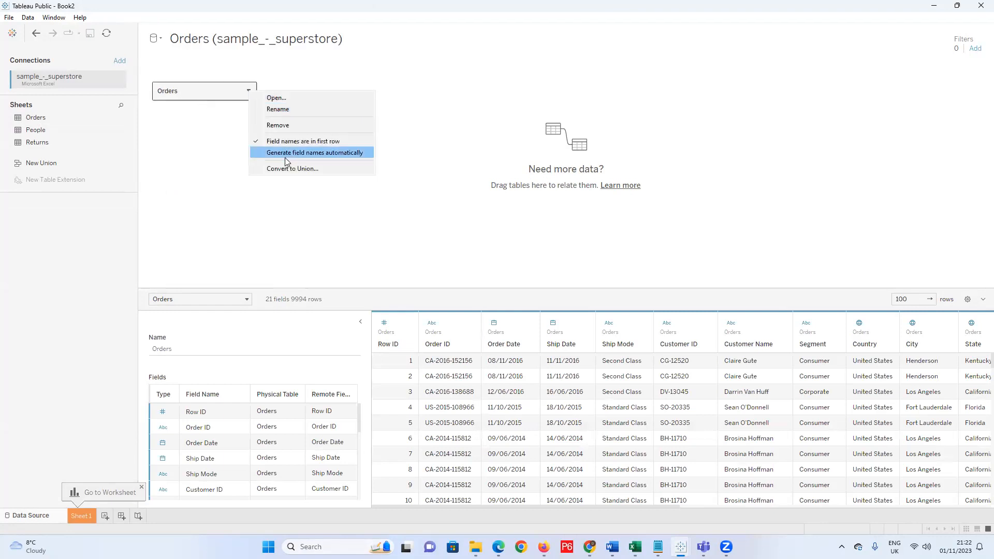
left_click(314, 104)
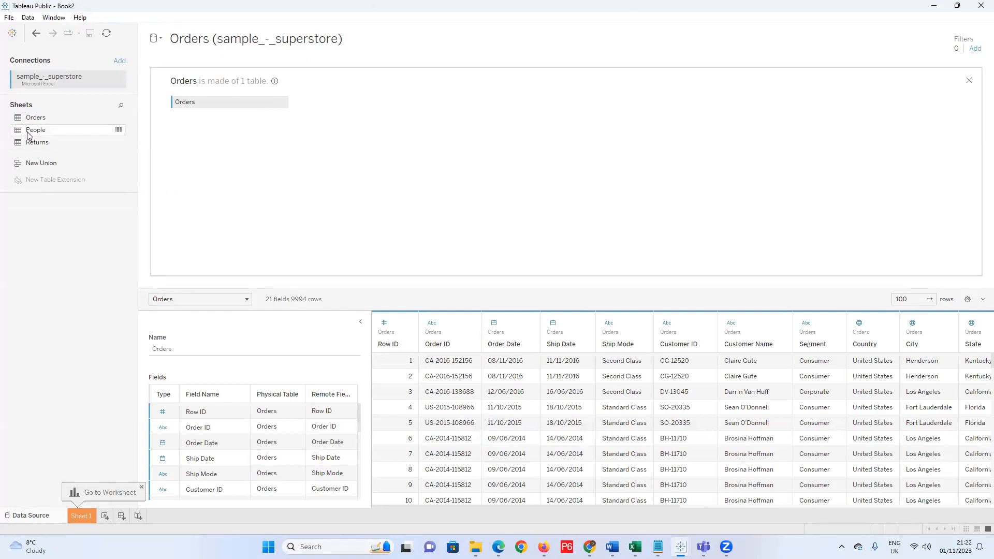
left_click_drag(88, 159, 364, 122)
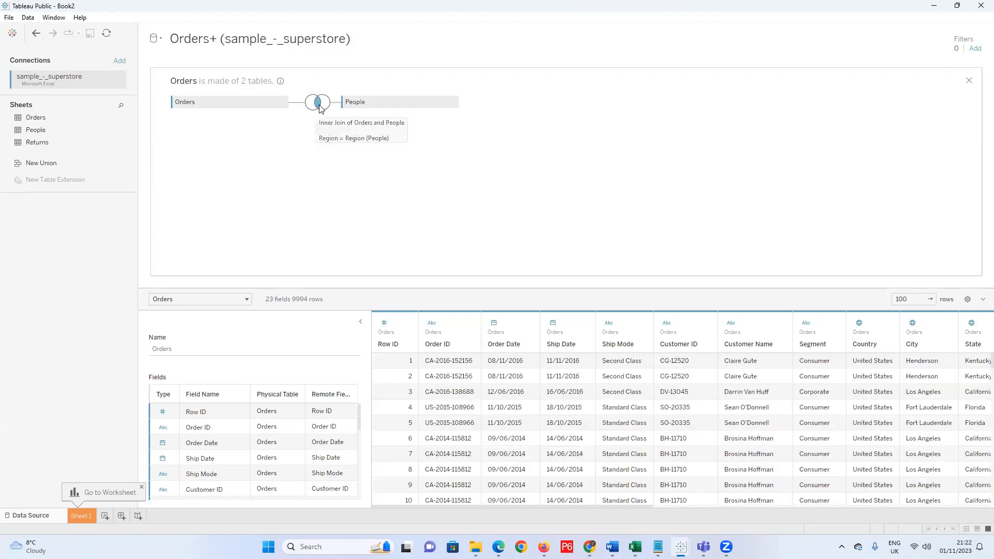
left_click(321, 110)
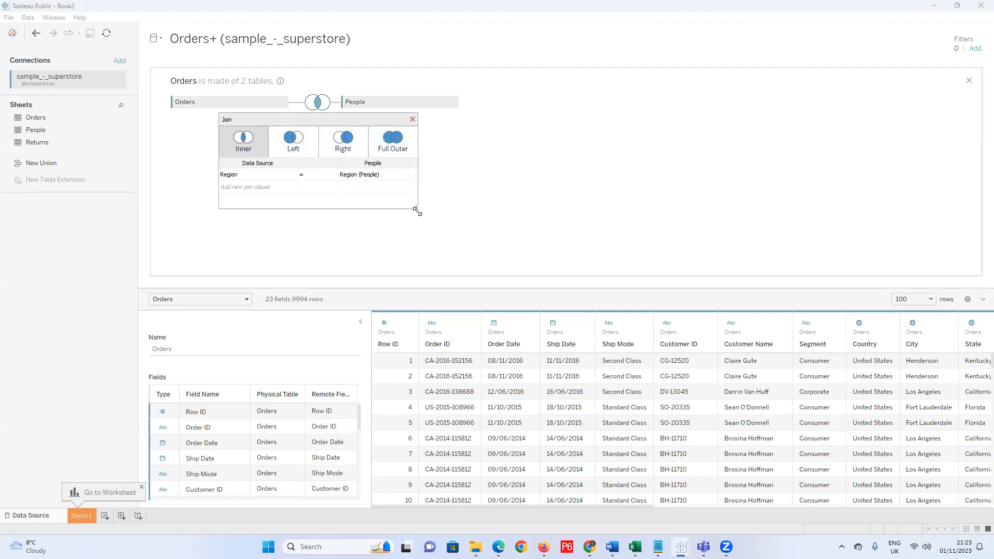
left_click_drag(417, 211, 496, 251)
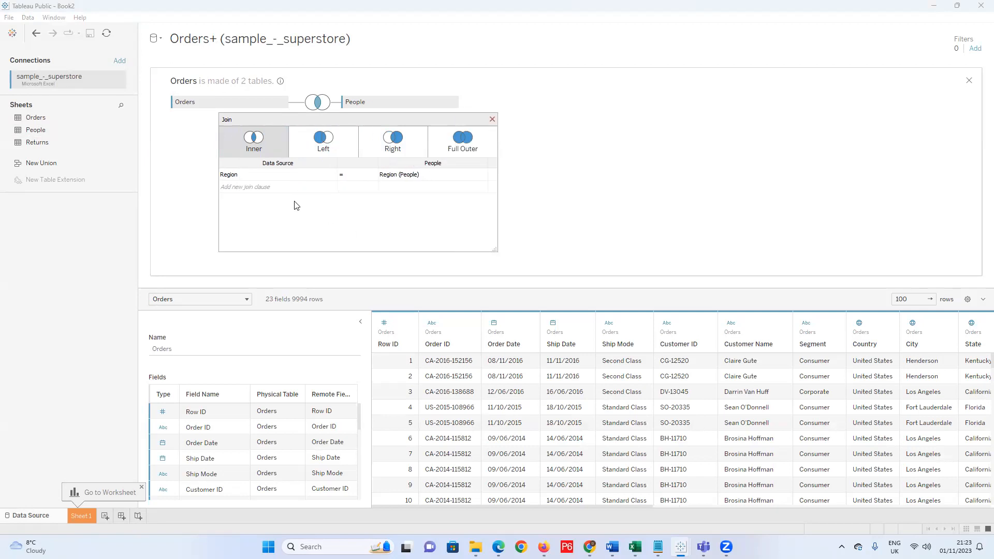
left_click(492, 119)
left_click_drag(373, 106, 34, 263)
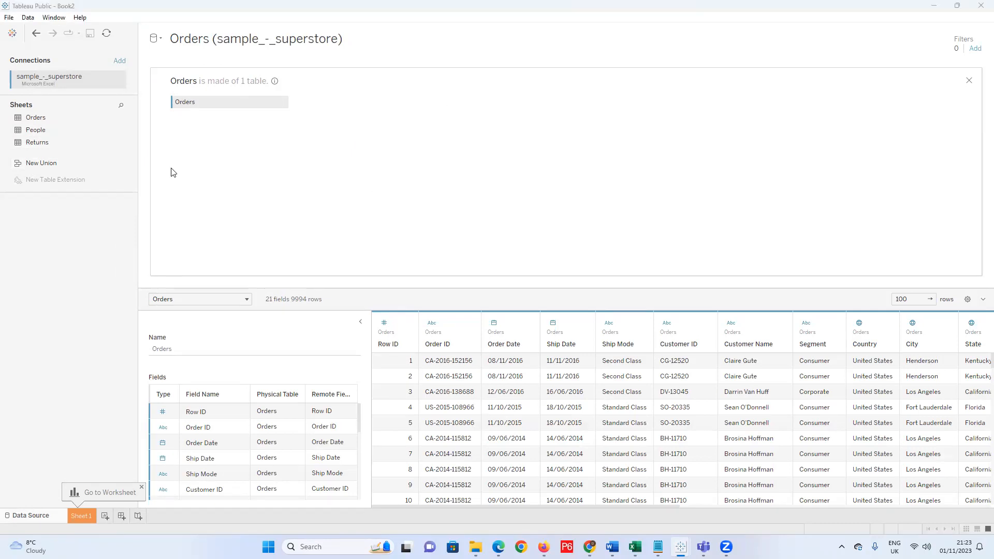
Join People to Orders with an inner join on Region, view the join settings, then bring Excel forward.
left_click_drag(36, 130, 420, 143)
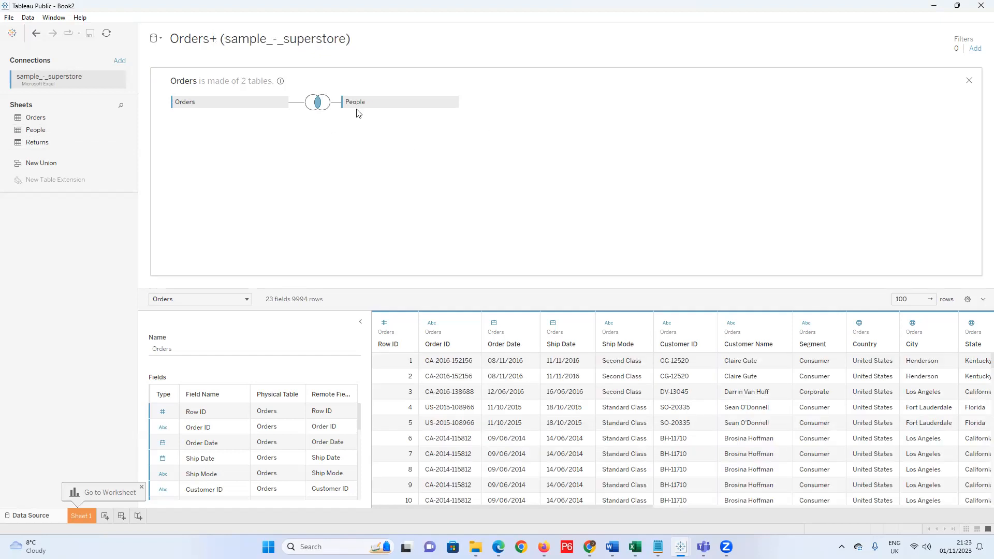
left_click(318, 103)
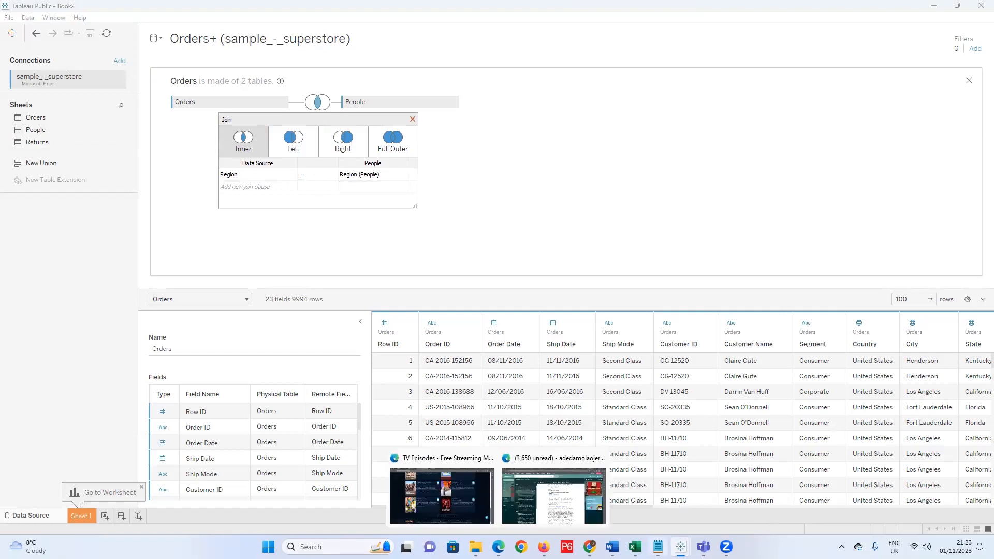
mouse_move(658, 548)
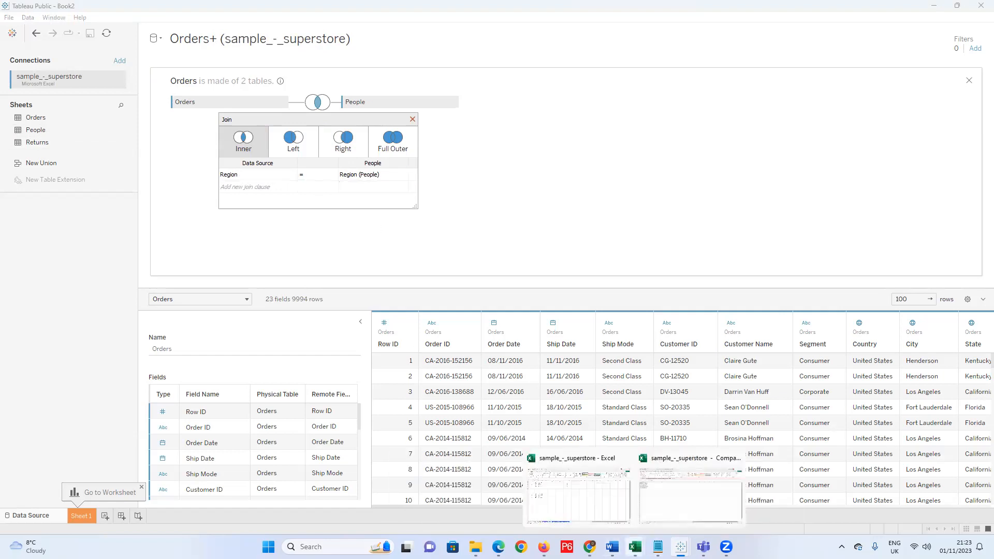
left_click(675, 513)
Retype the Region header in People sheet cell B1, then minimize Excel.
left_click(88, 147)
double_click(88, 147)
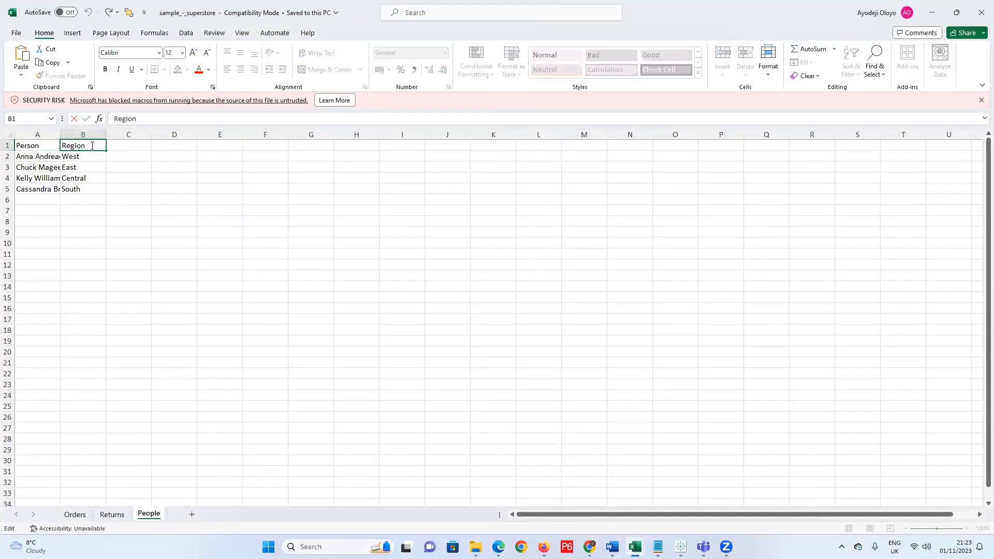
key("BackSpace")
key("BackSpace")
key("BackSpace")
type("on")
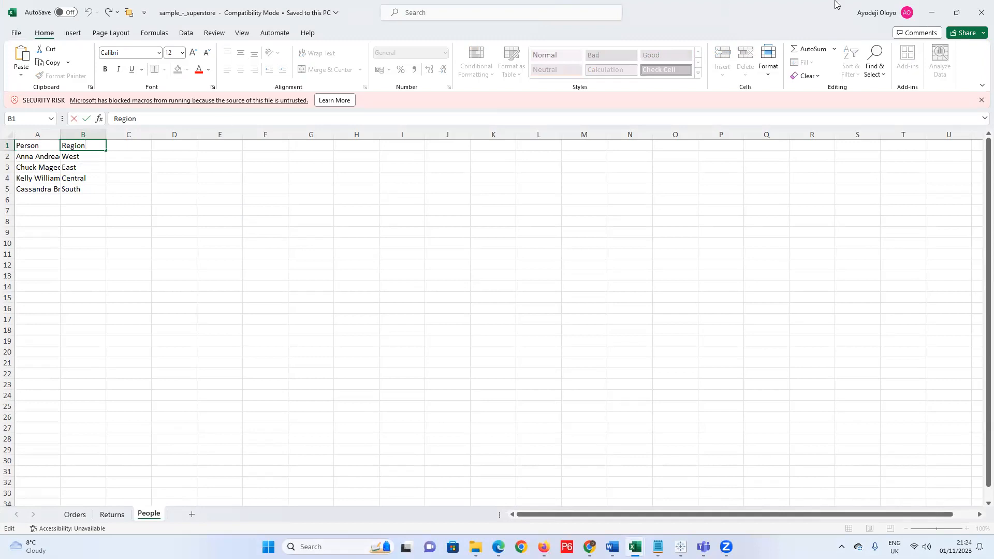
left_click(932, 12)
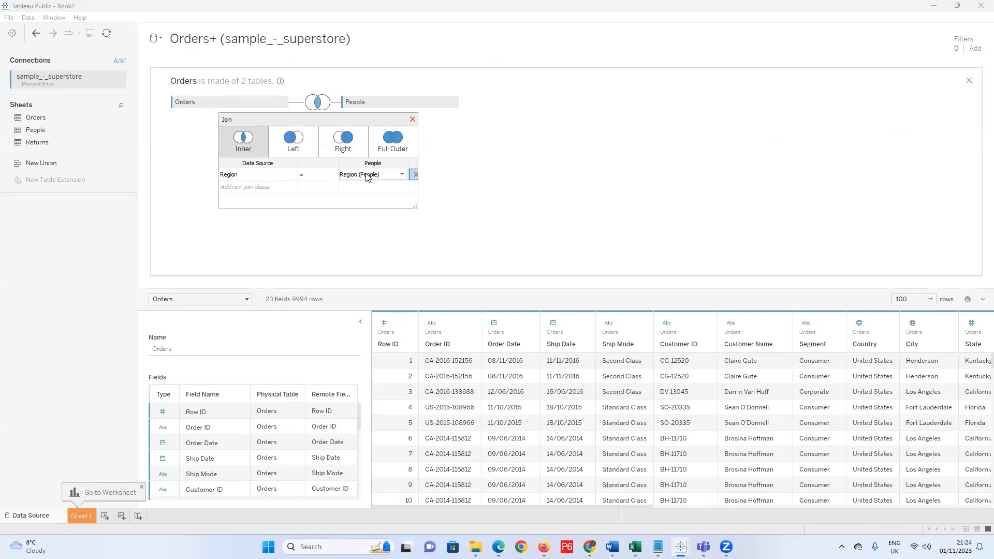
Confirm the join clause Region = Region (People) in both field lists and close the Join dialog.
left_click(402, 176)
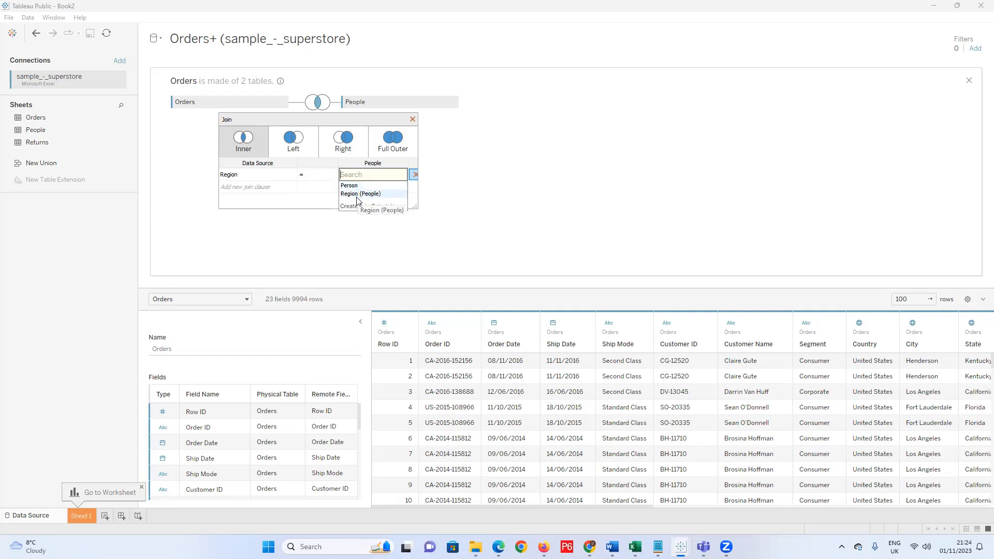
left_click(243, 186)
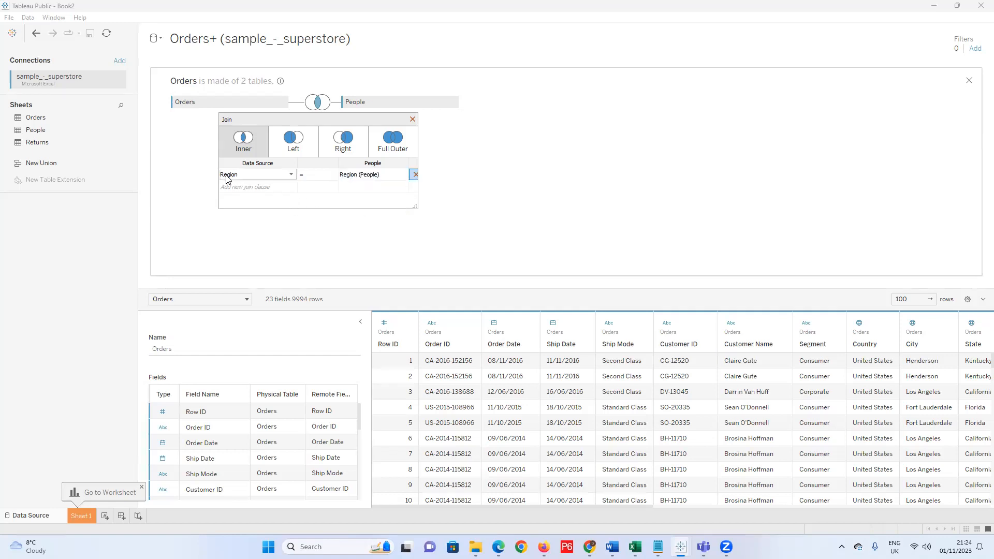
left_click(290, 175)
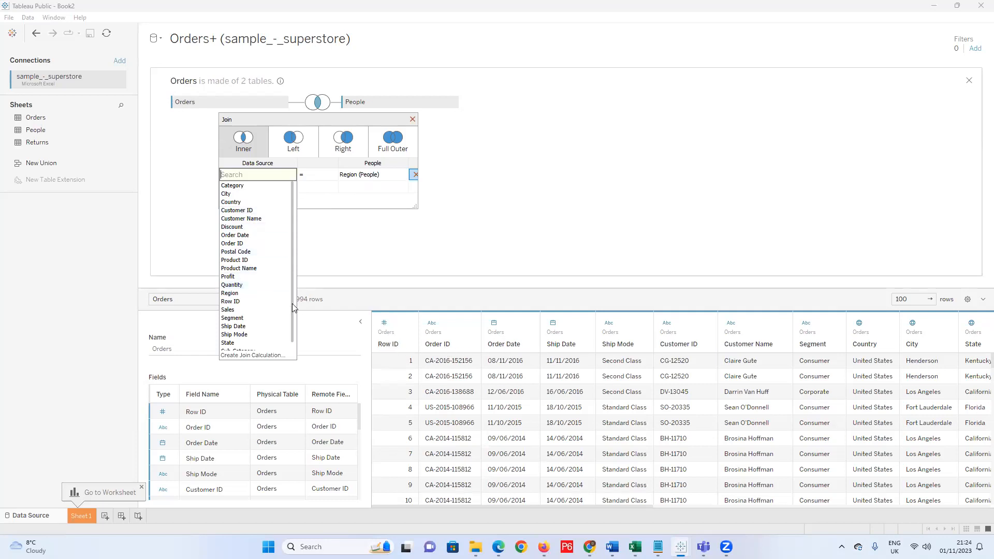
left_click(311, 196)
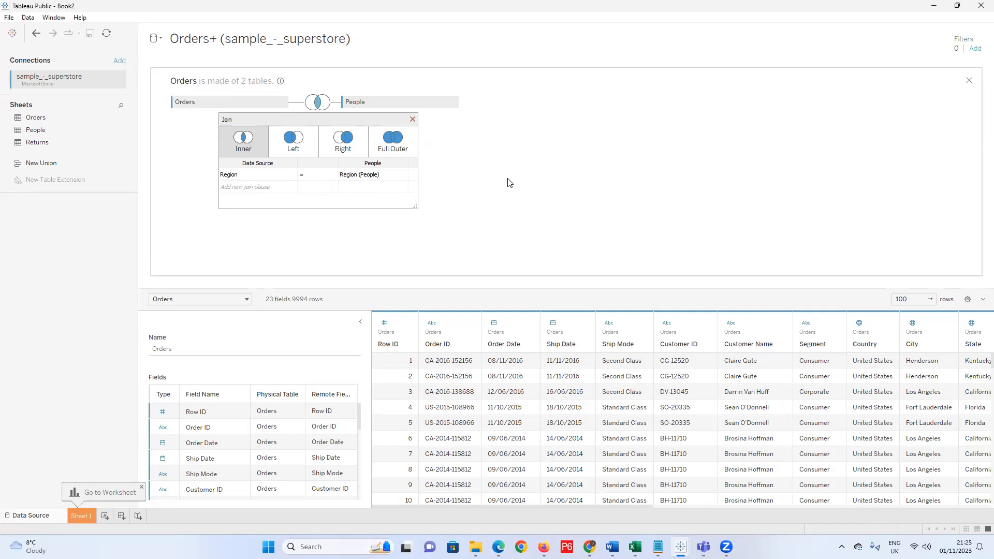
left_click(413, 120)
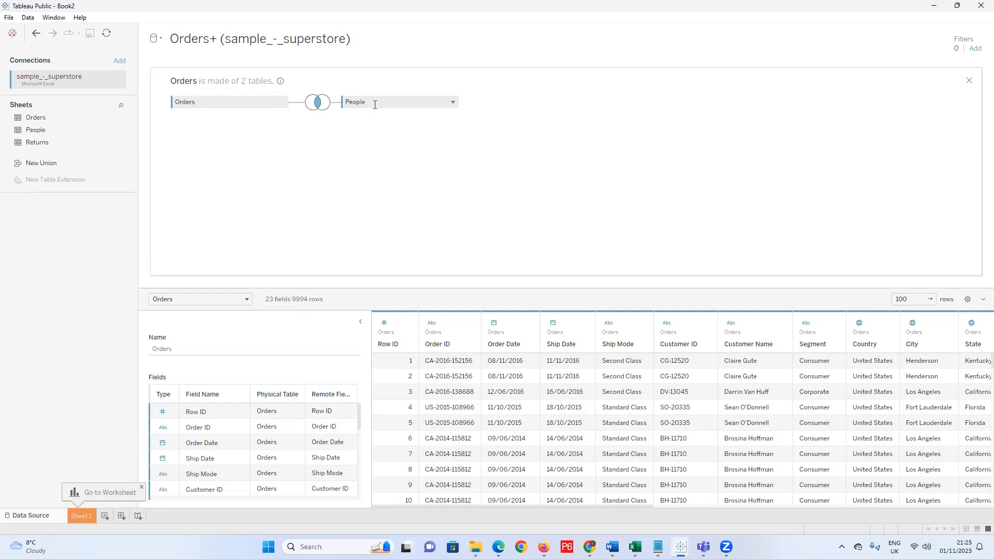
left_click_drag(364, 105, 112, 273)
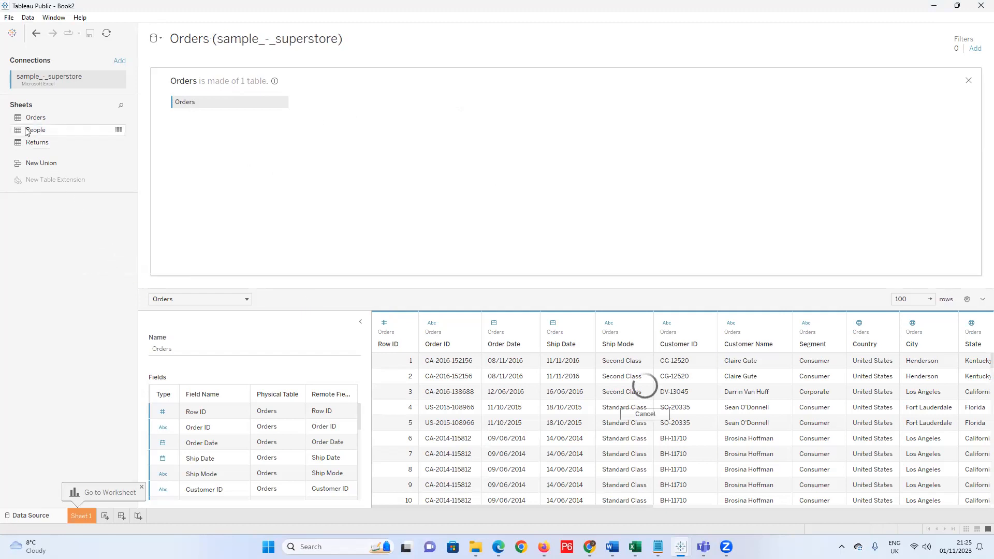
left_click_drag(37, 131, 179, 170)
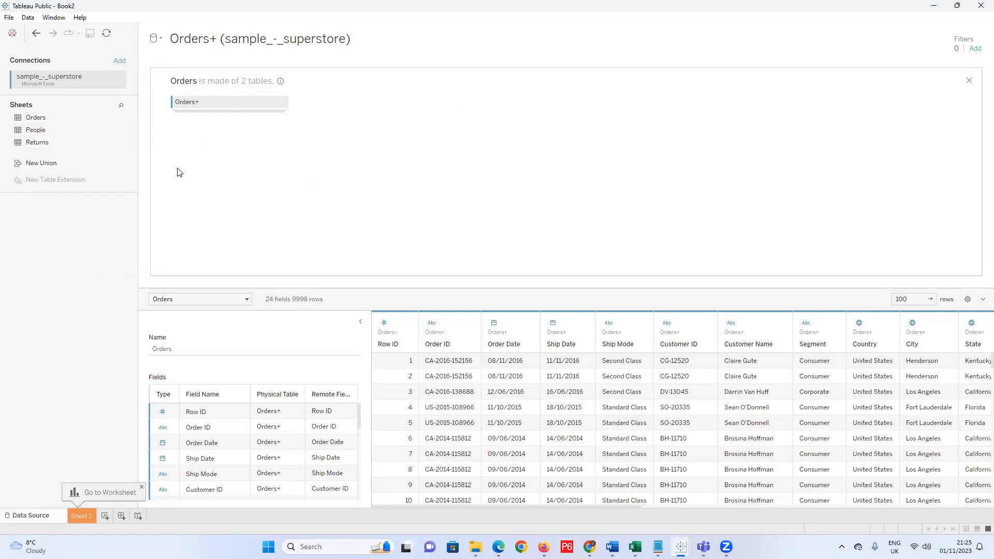
key("ctrl+z")
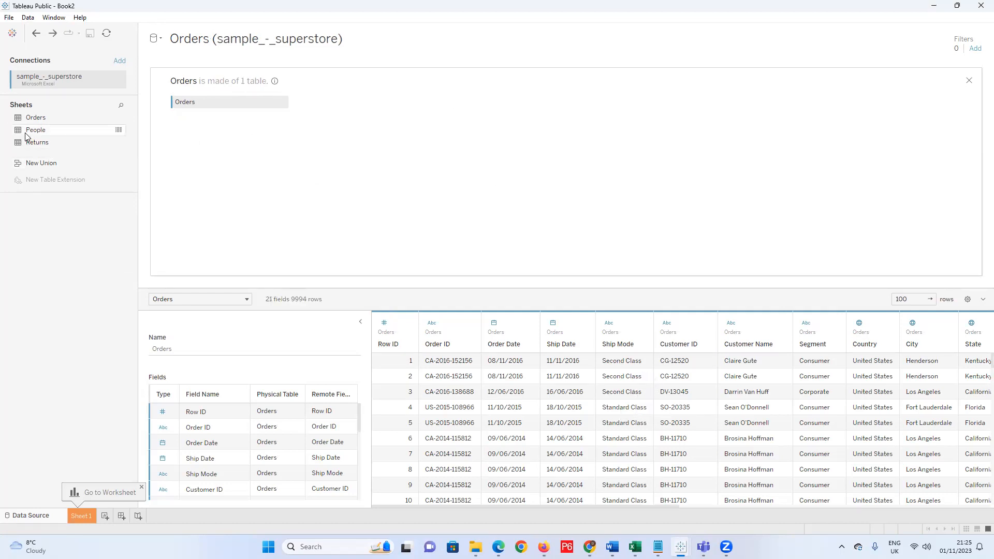
left_click_drag(37, 138, 831, 148)
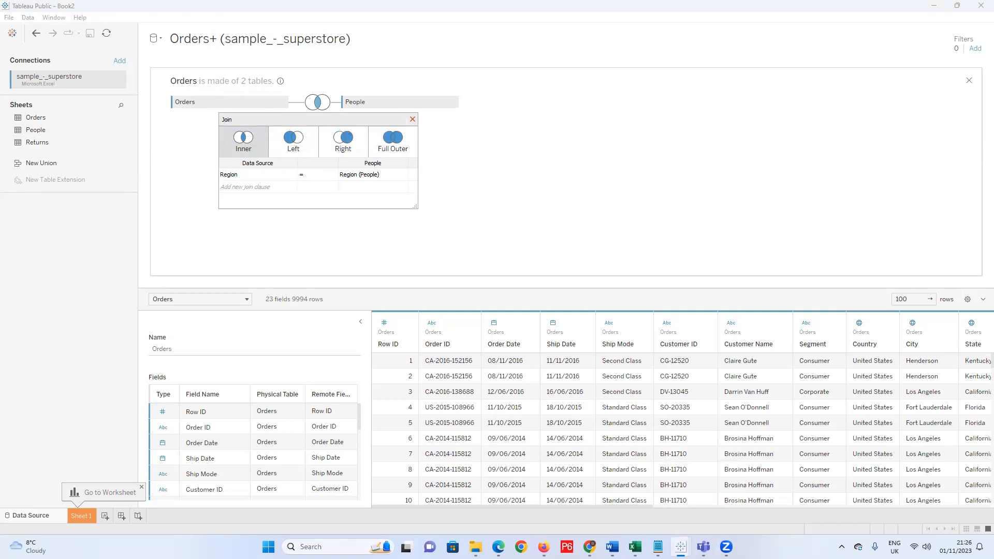
mouse_move(659, 547)
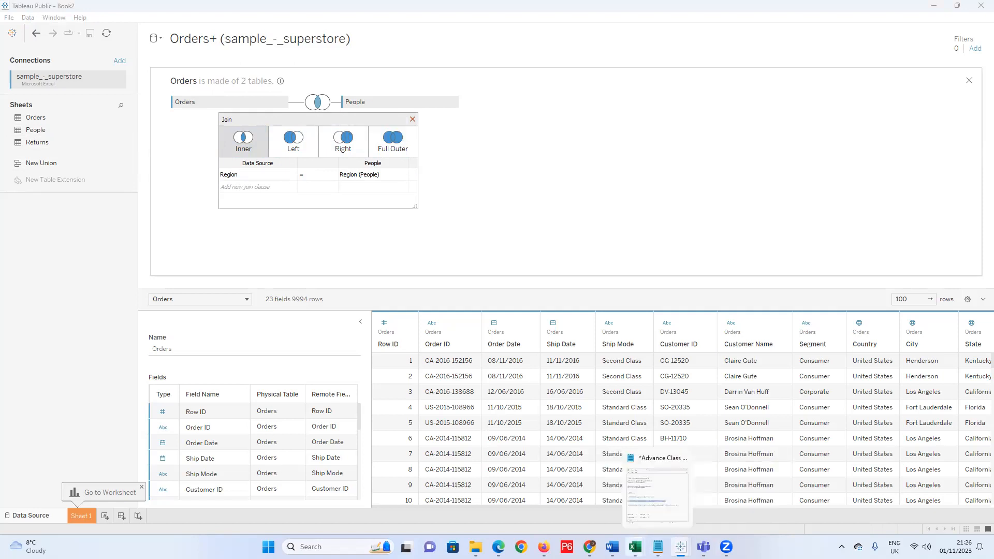
mouse_move(612, 546)
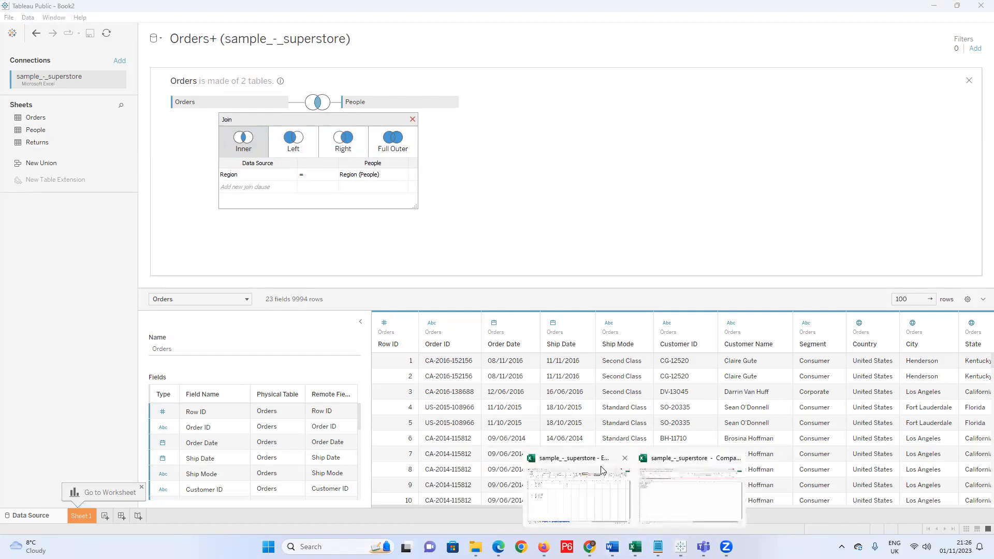
left_click(696, 504)
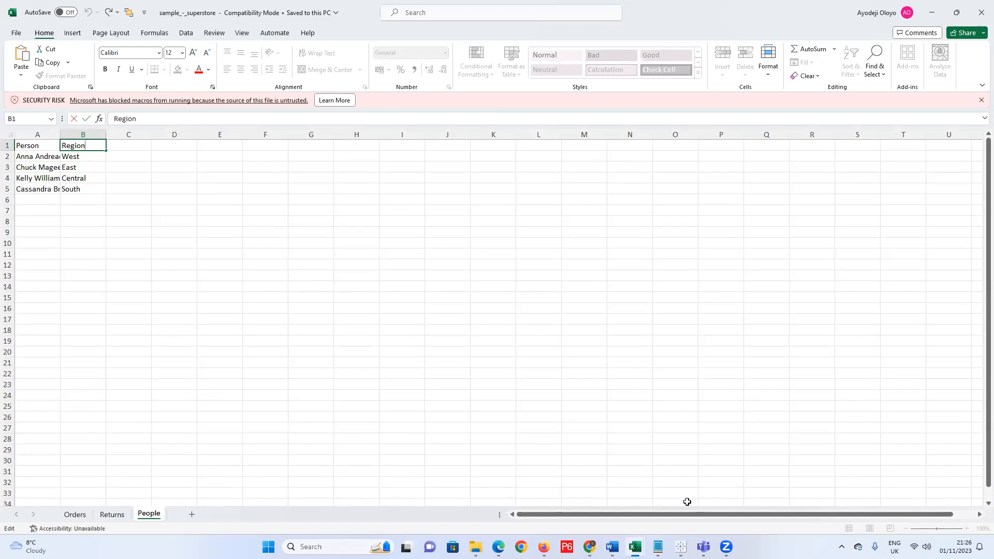
left_click(933, 13)
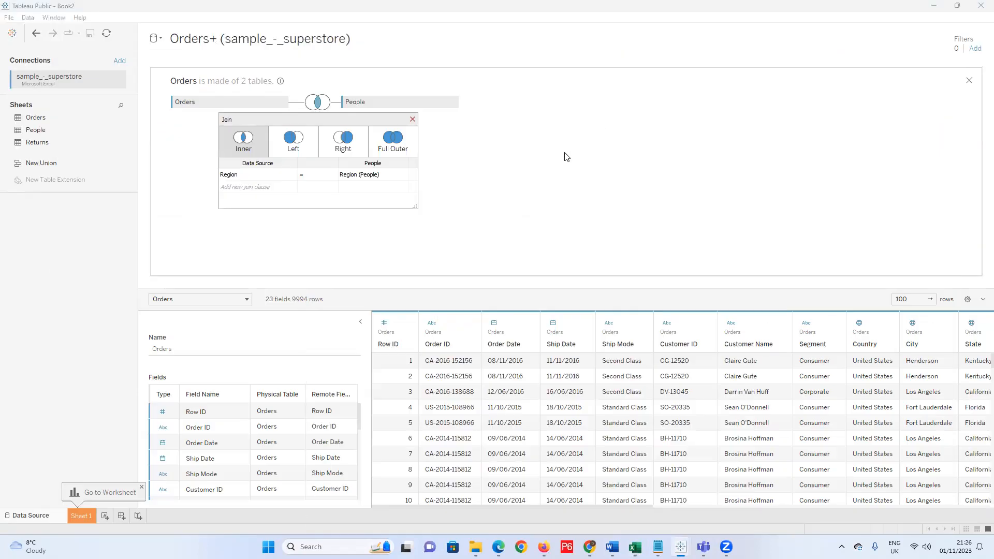
left_click(412, 119)
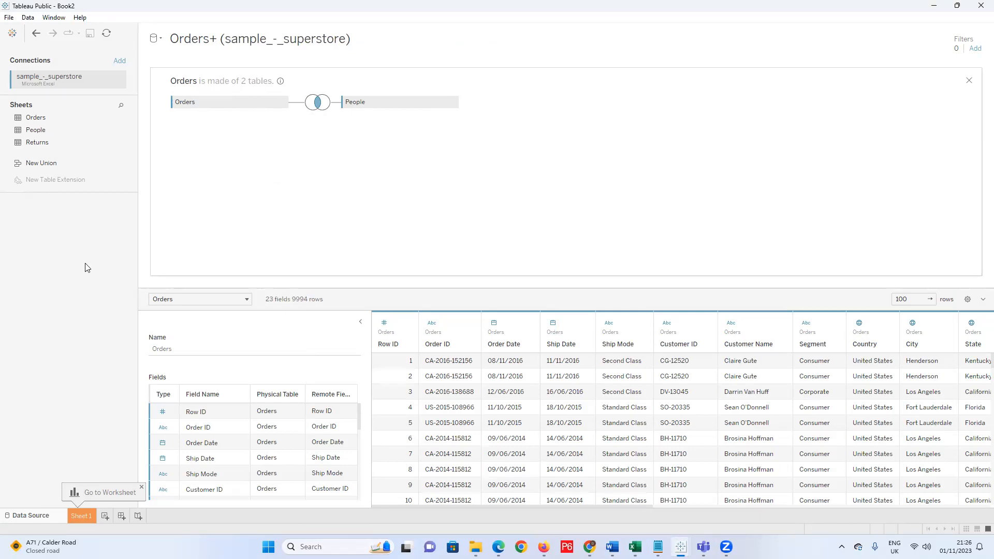
left_click_drag(364, 111, 78, 261)
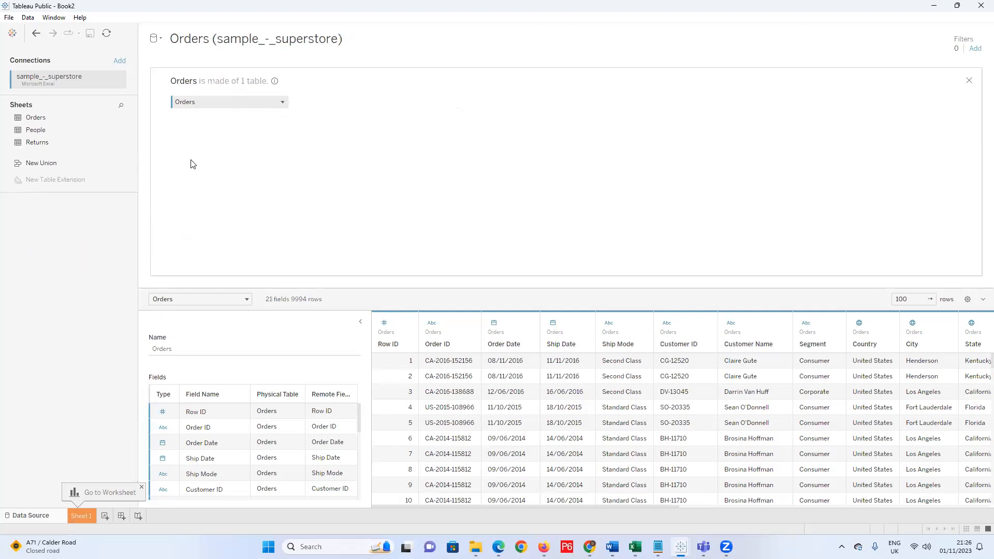
right_click(223, 98)
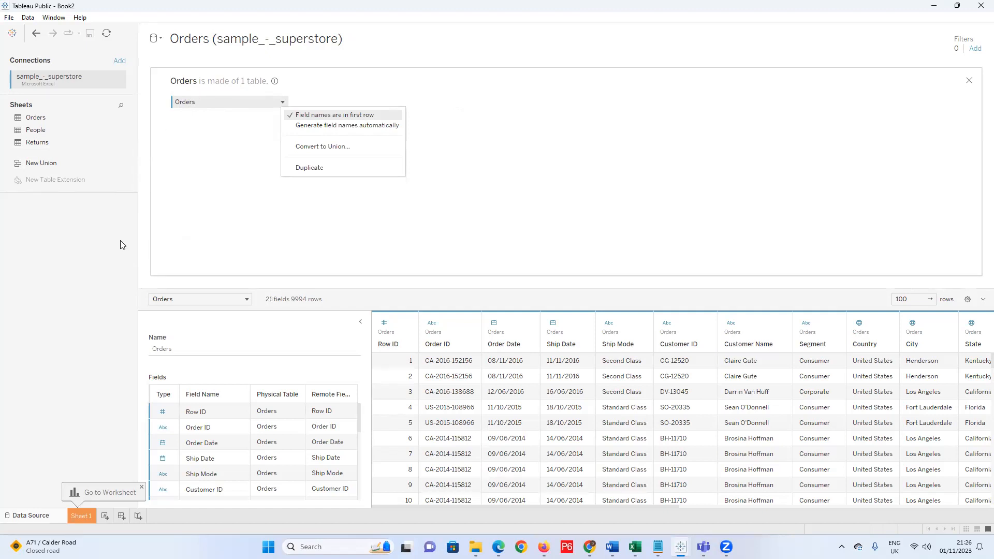
left_click(966, 79)
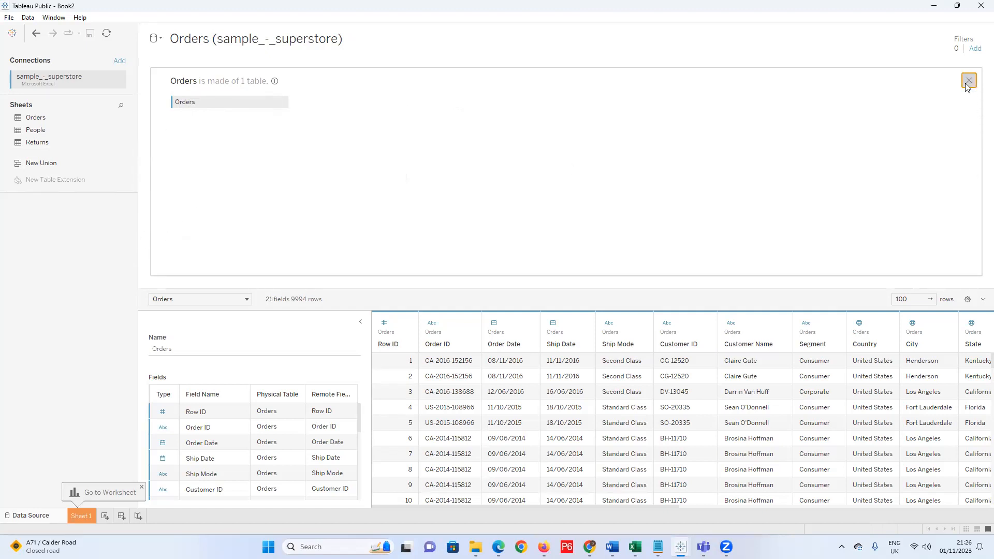
left_click(965, 79)
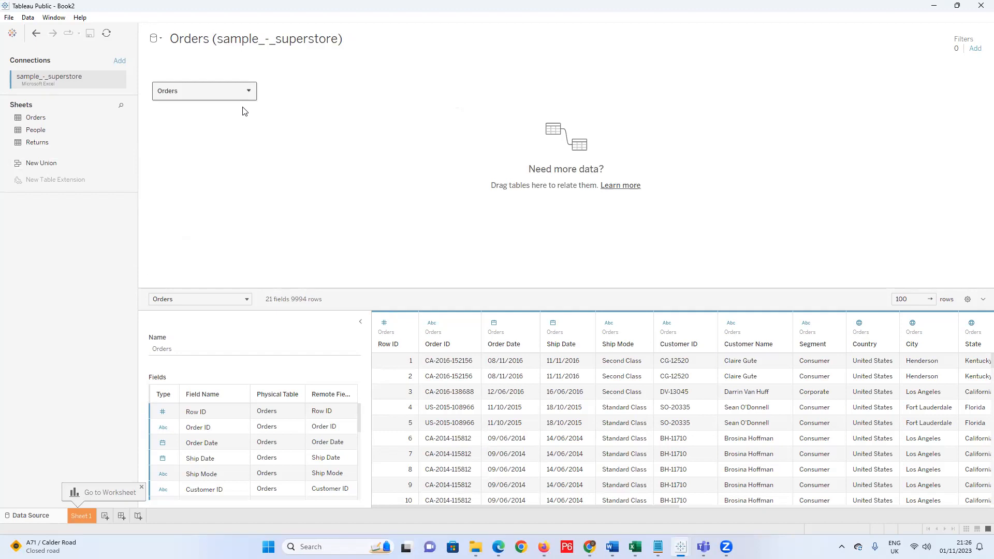
right_click(248, 91)
left_click(286, 99)
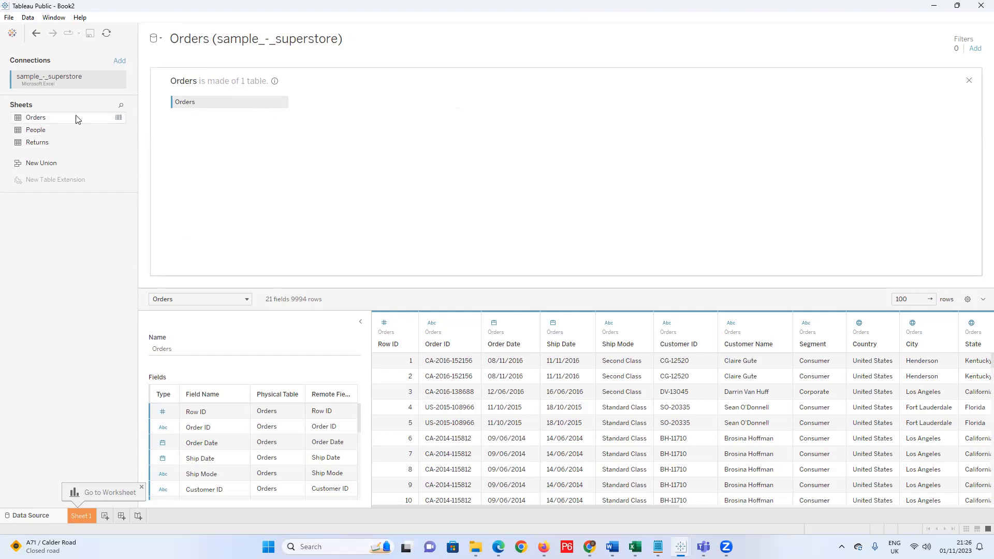
left_click_drag(42, 121, 409, 126)
left_click_drag(304, 121, 323, 111)
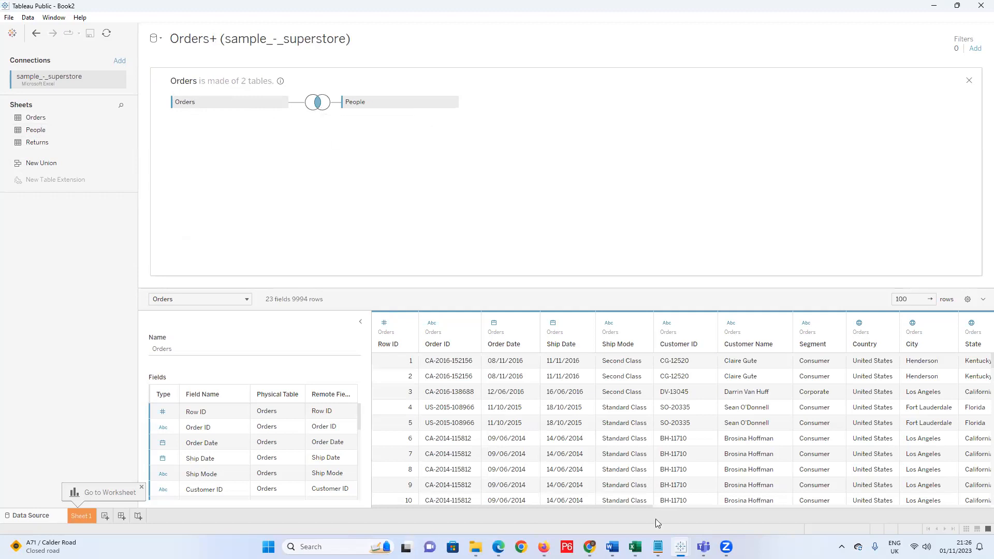
mouse_move(658, 547)
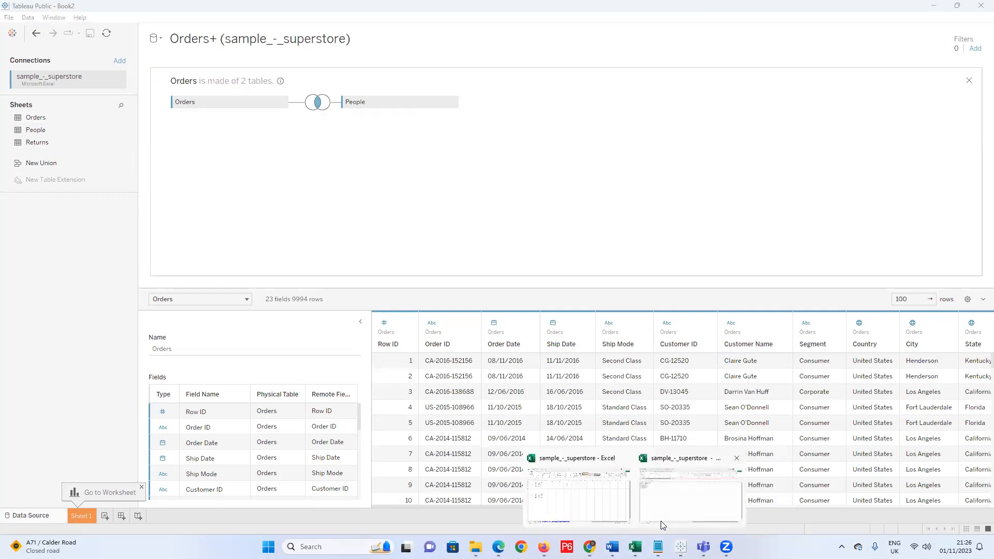
Bring the superstore workbook forward in Excel and compare its Orders and People sheets.
left_click(572, 506)
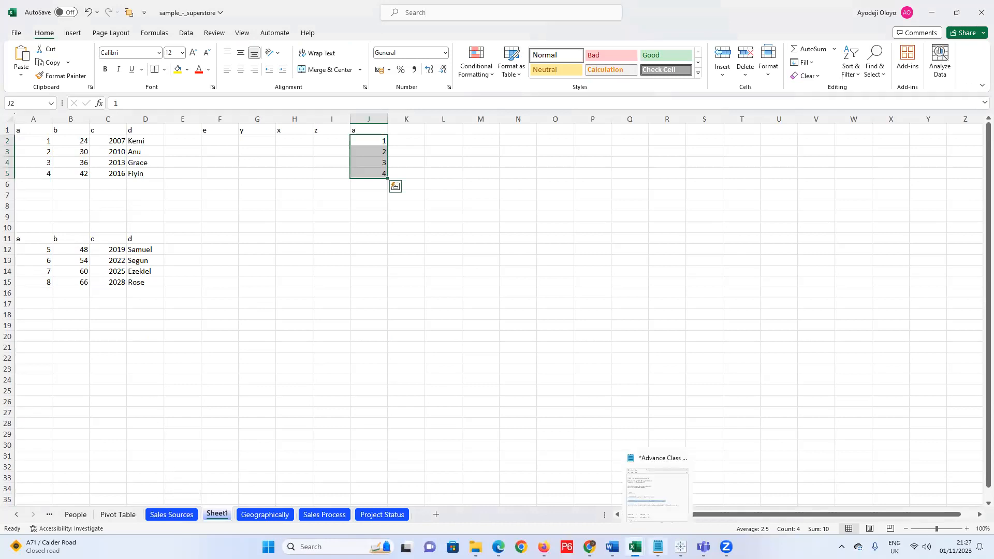
mouse_move(635, 547)
left_click(667, 515)
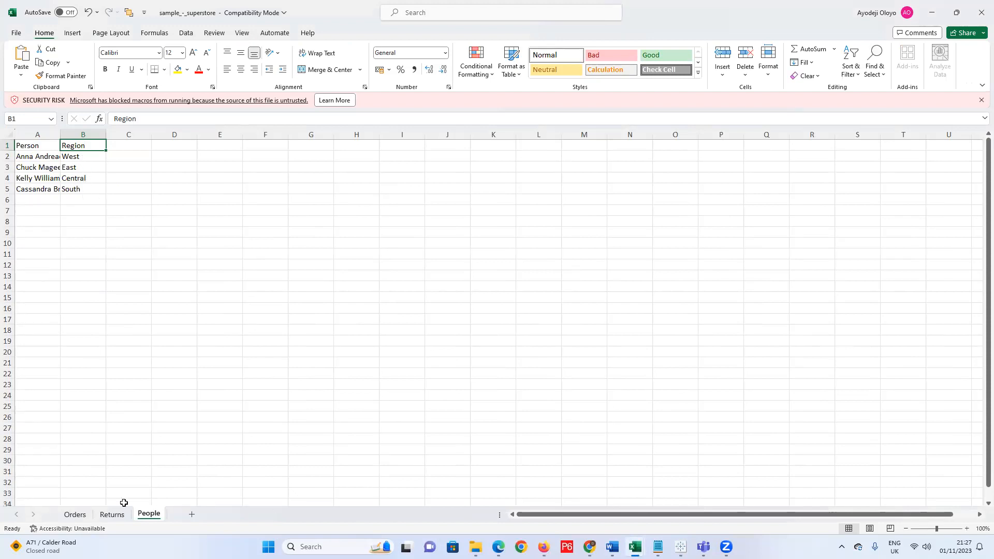
left_click(75, 514)
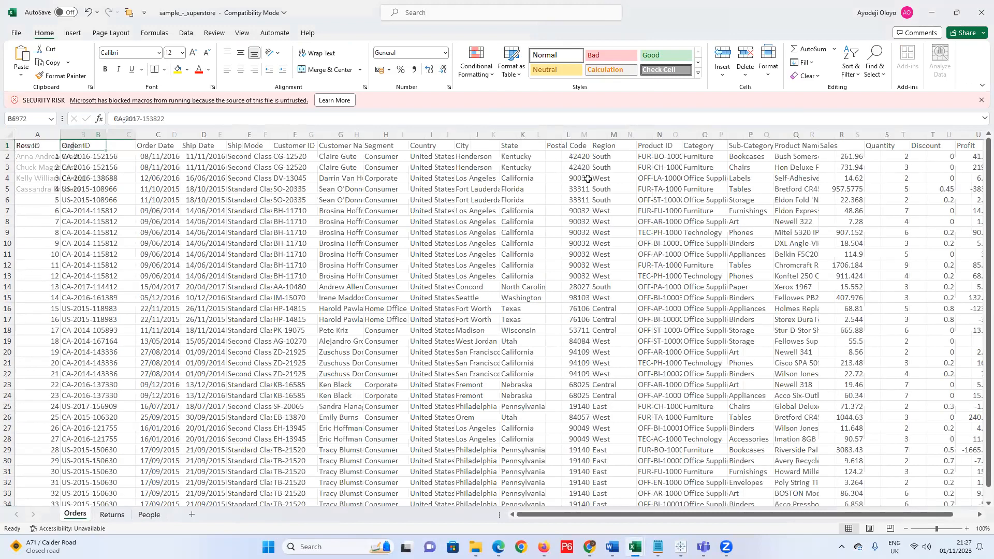
left_click(149, 515)
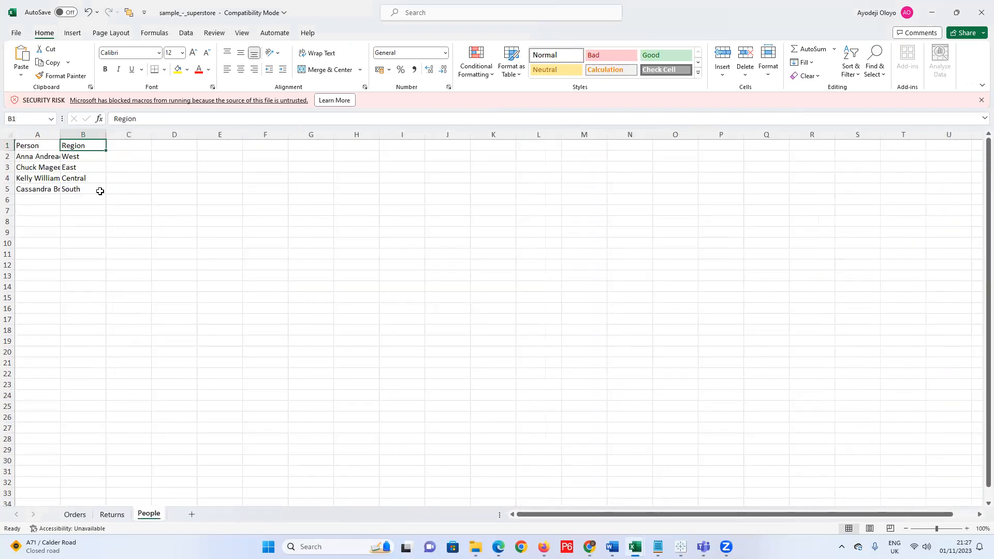
left_click(76, 514)
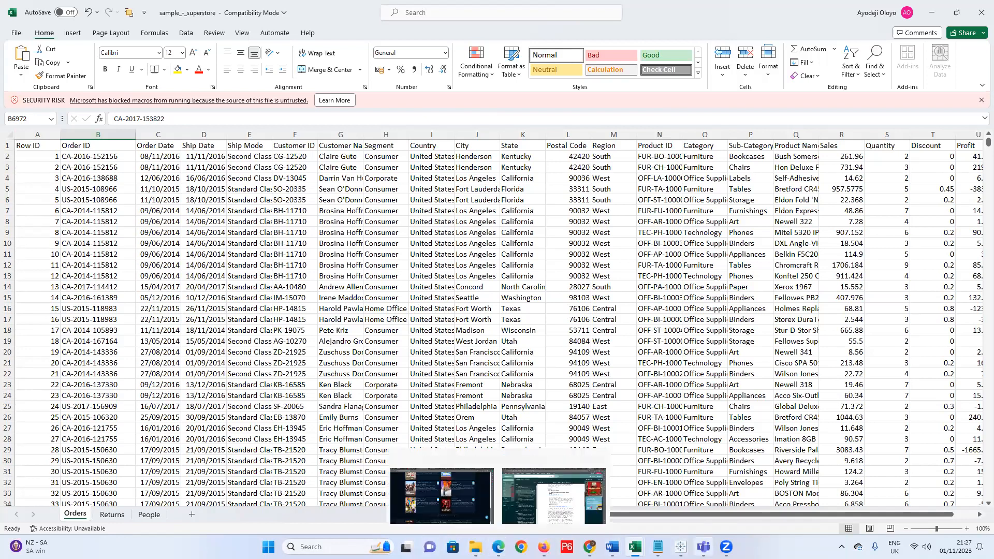
Reopen the superstore workbook on Orders, dismiss the blocked-macros warning, then return to Tableau Book2.
left_click(695, 499)
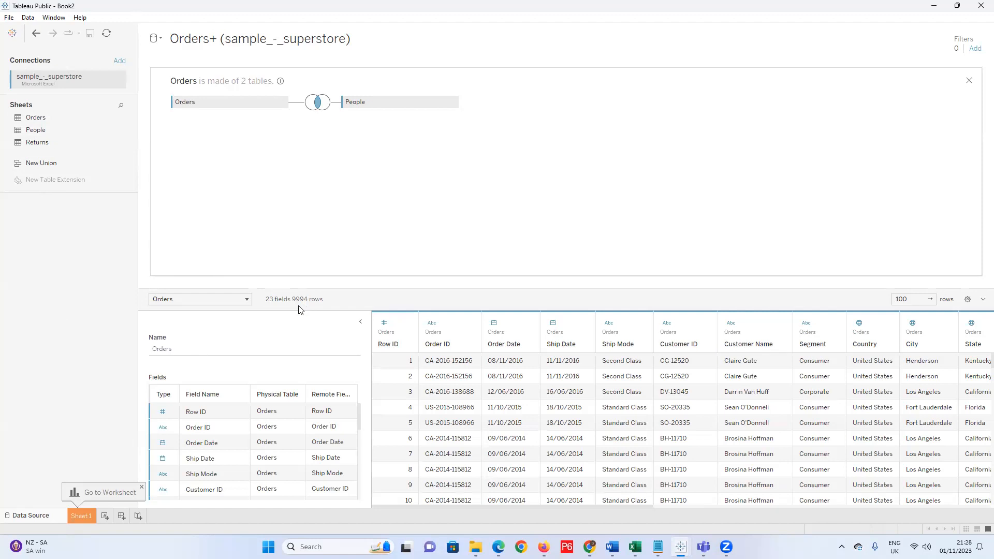
left_click(635, 547)
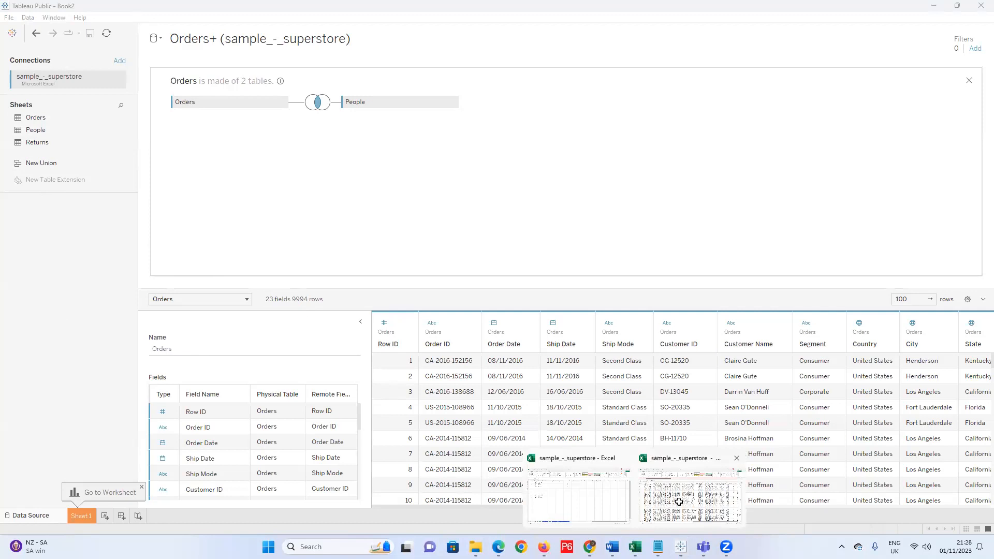
left_click(669, 502)
scroll(70, 267, "down", 3)
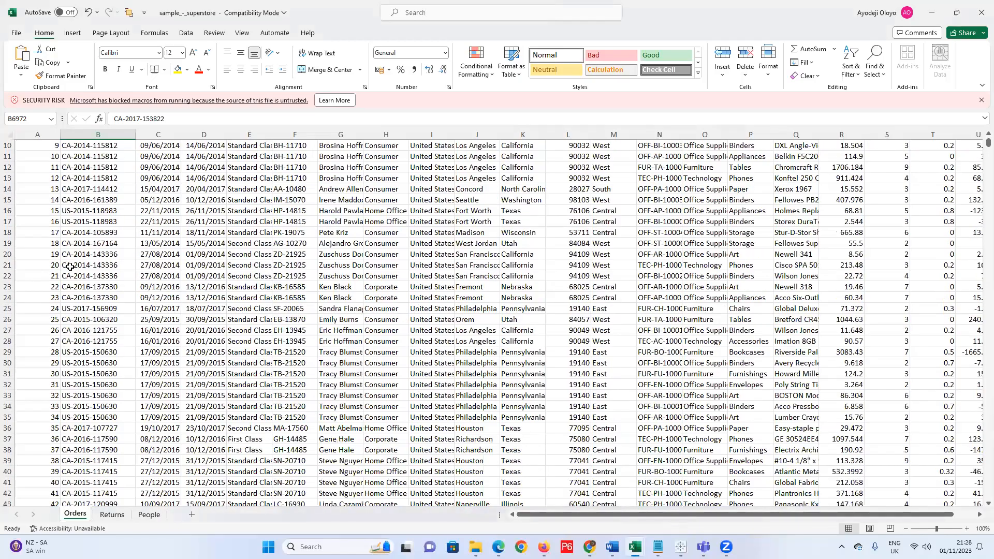
scroll(70, 267, "up", 3)
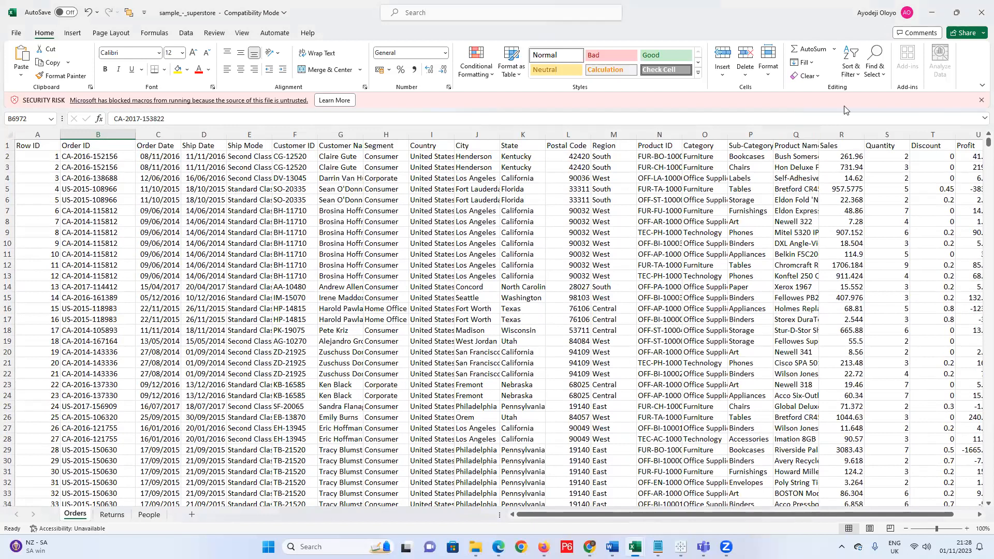
left_click(980, 101)
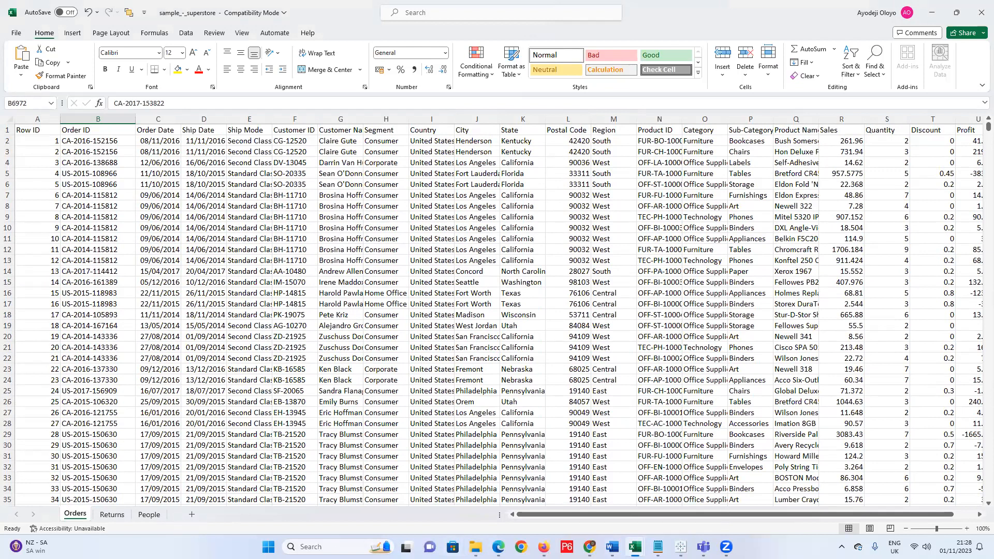
left_click(682, 547)
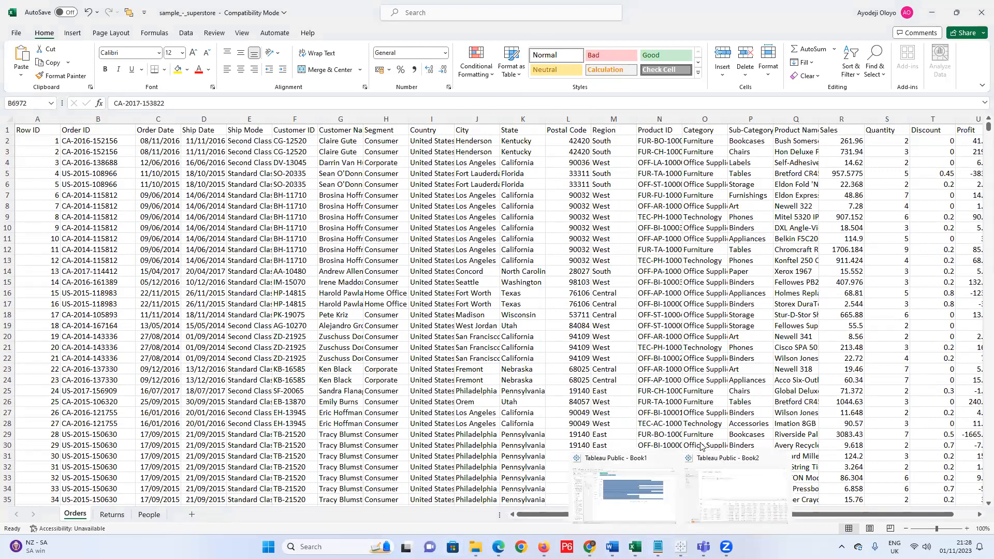
left_click(742, 489)
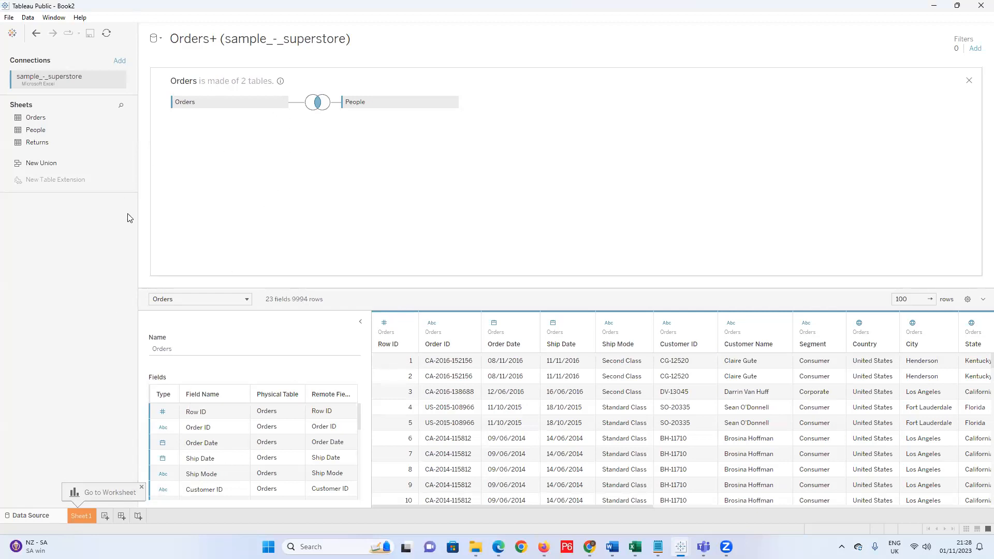
Open the Orders–People join and try full outer, left, inner, then full outer again.
left_click(318, 103)
left_click(395, 142)
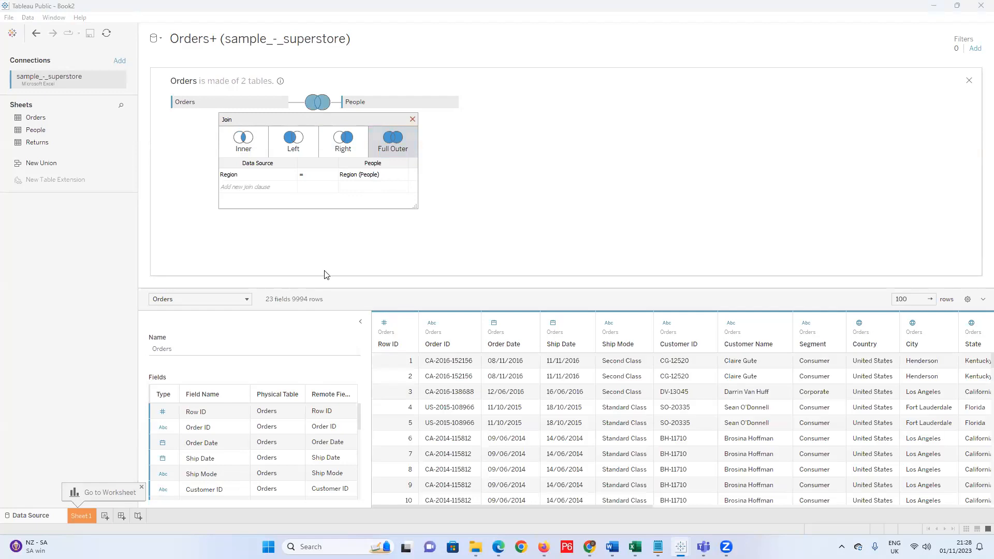
left_click(290, 142)
left_click(245, 150)
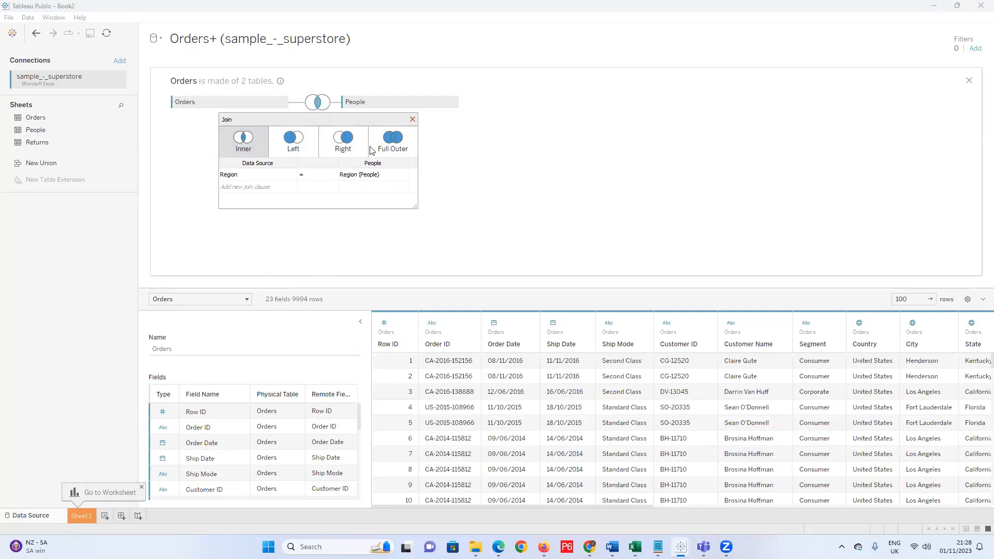
left_click(396, 131)
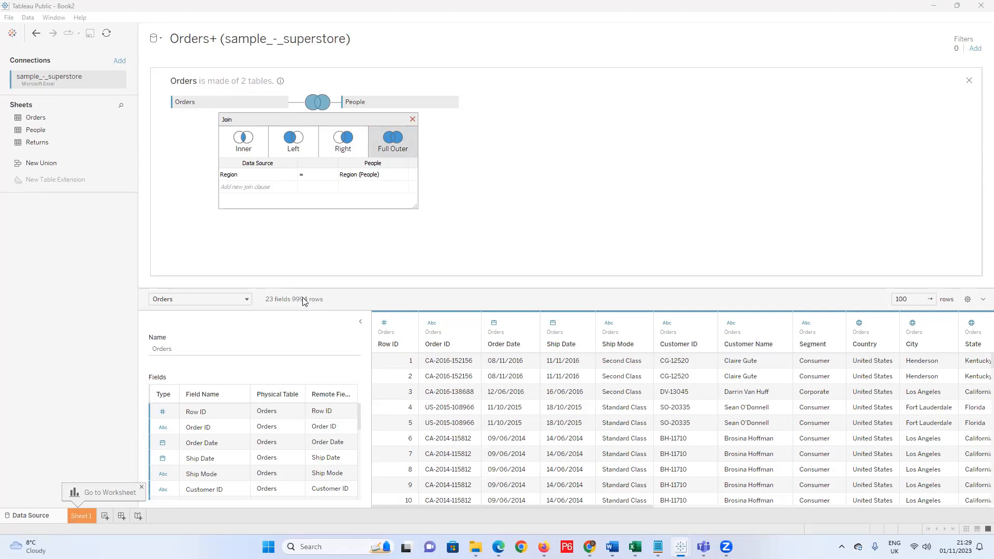
Try right, left and inner joins, settle on full outer, and check the logical tables list.
left_click(348, 146)
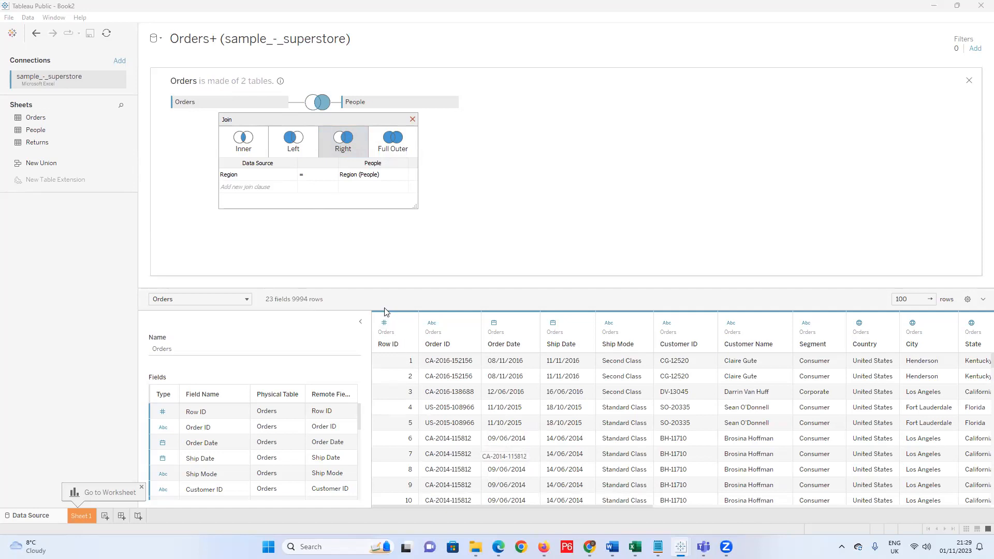
left_click(392, 190)
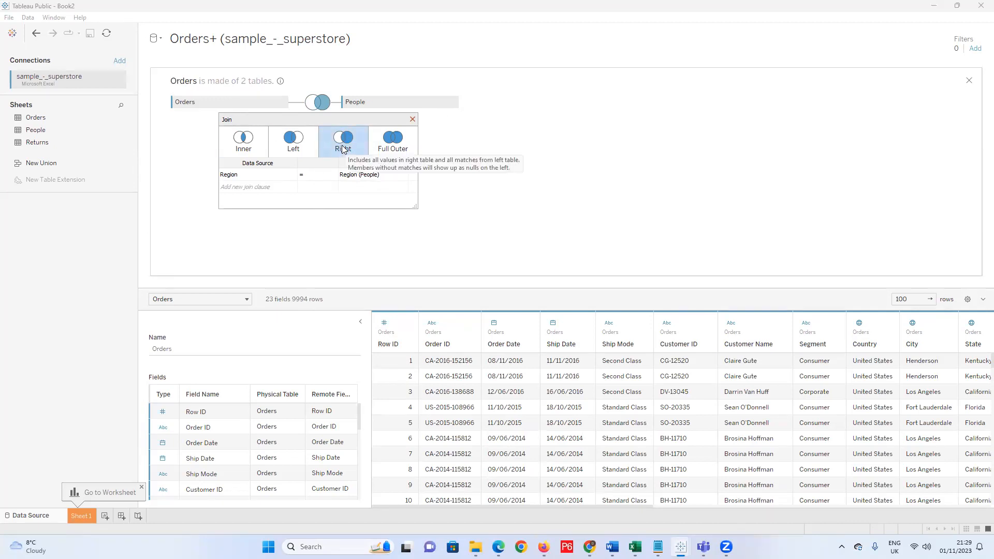
left_click(297, 149)
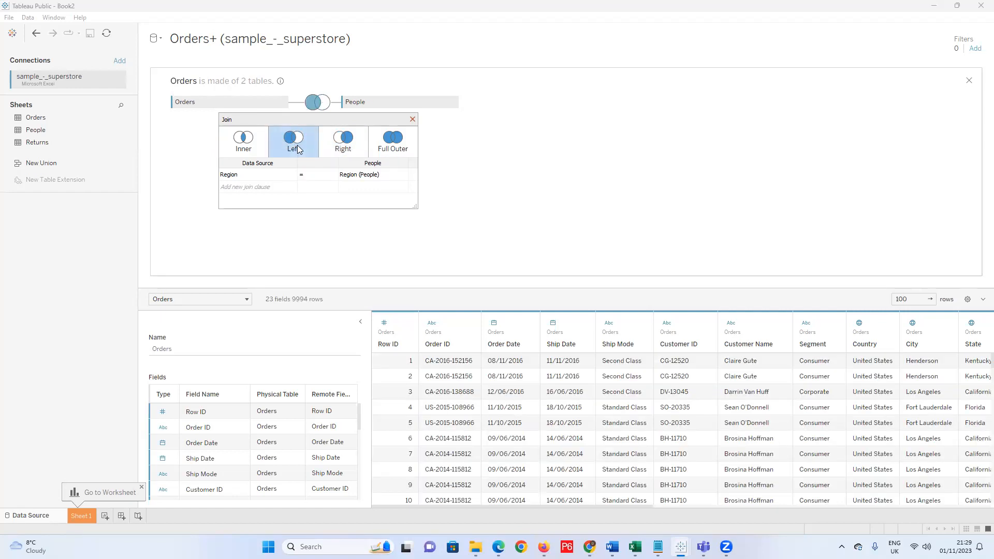
left_click(246, 146)
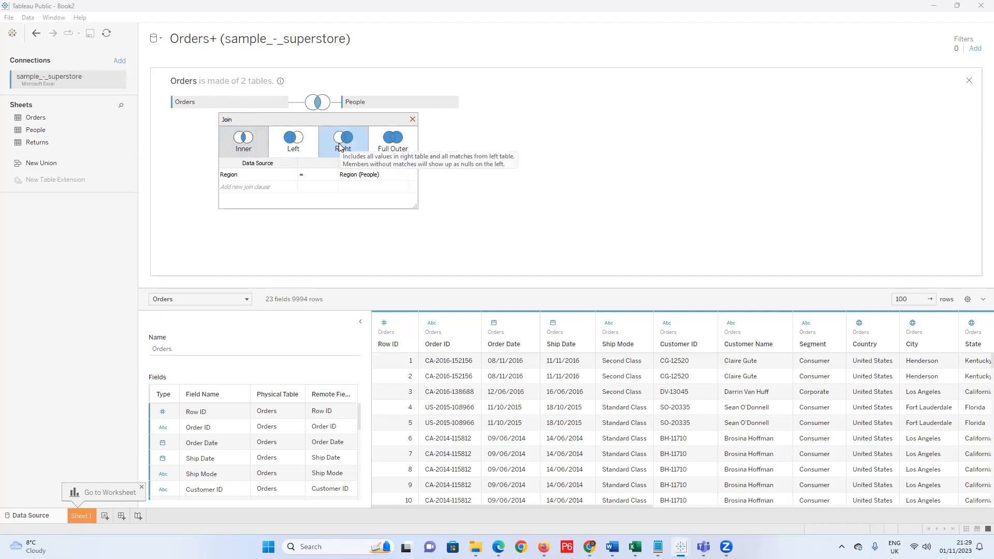
left_click(395, 149)
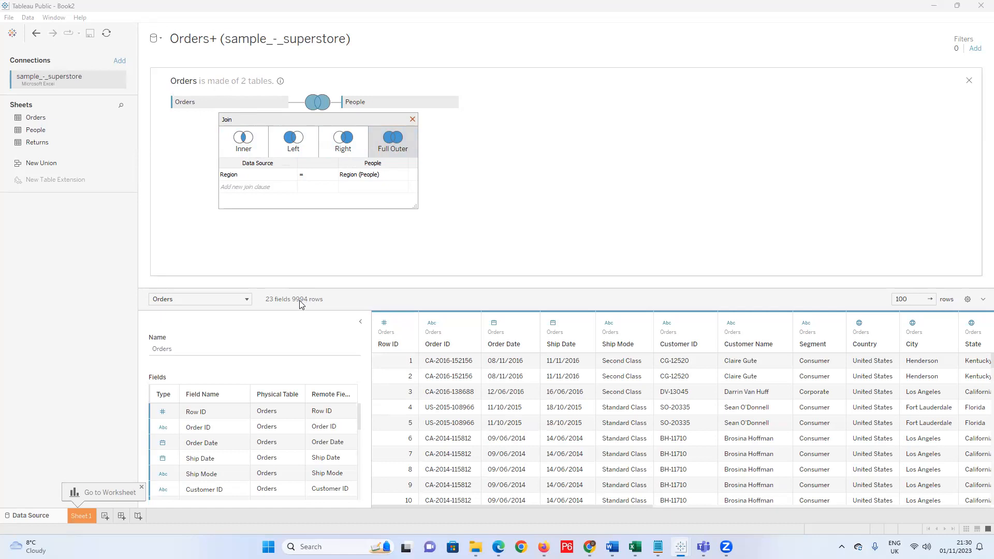
left_click(246, 301)
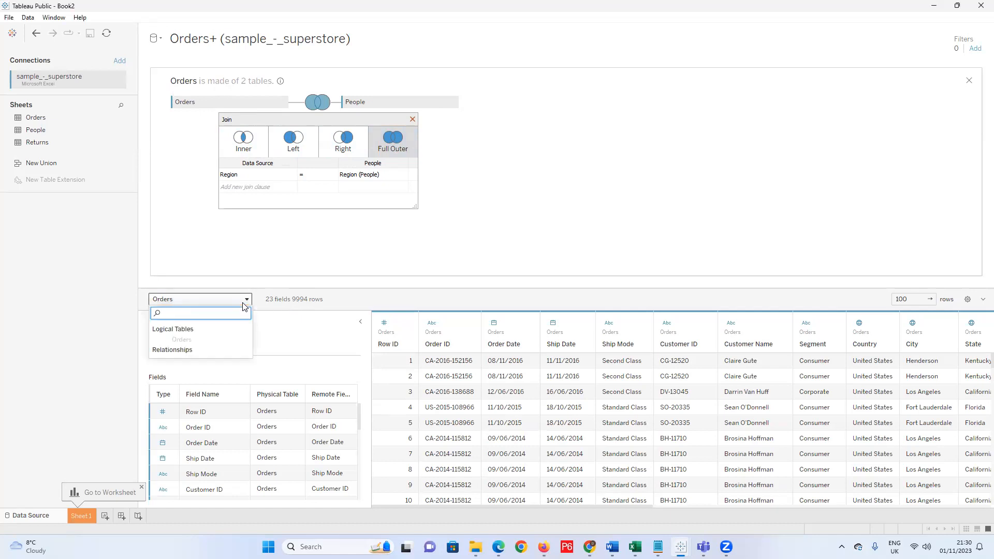
left_click(363, 296)
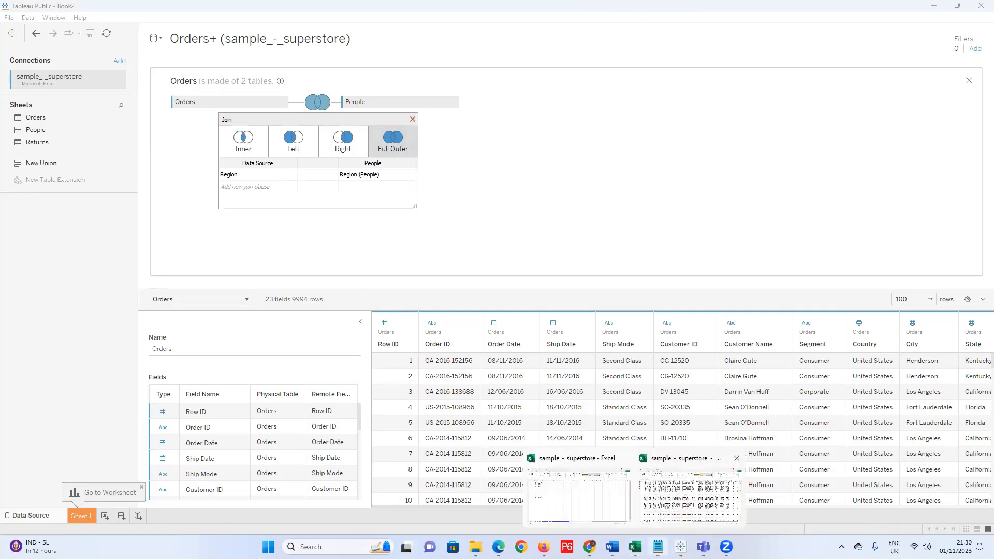
Look over the Returns and People sheets in the superstore workbook, then go back to Tableau Book2.
left_click(669, 498)
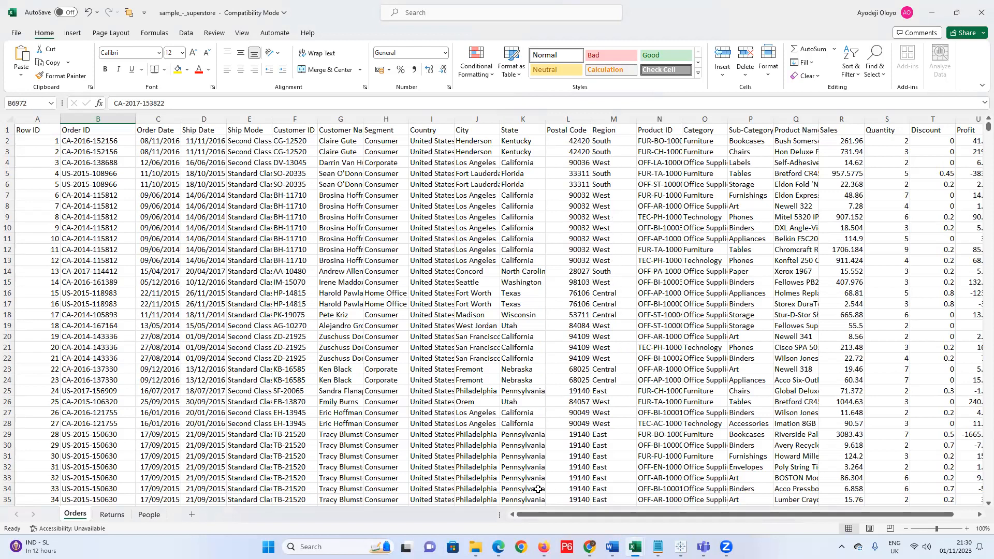
key("ctrl+Page_Down")
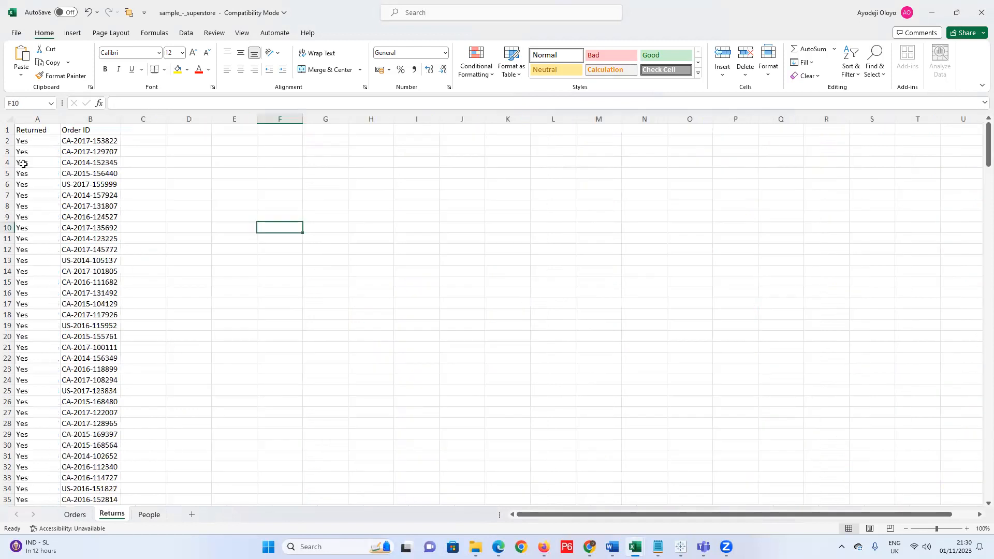
left_click(145, 515)
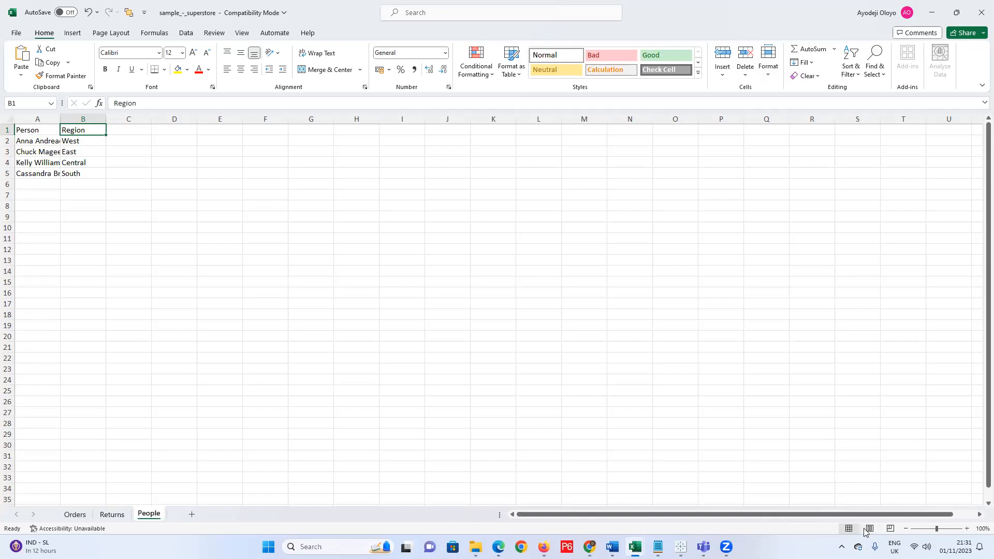
mouse_move(681, 547)
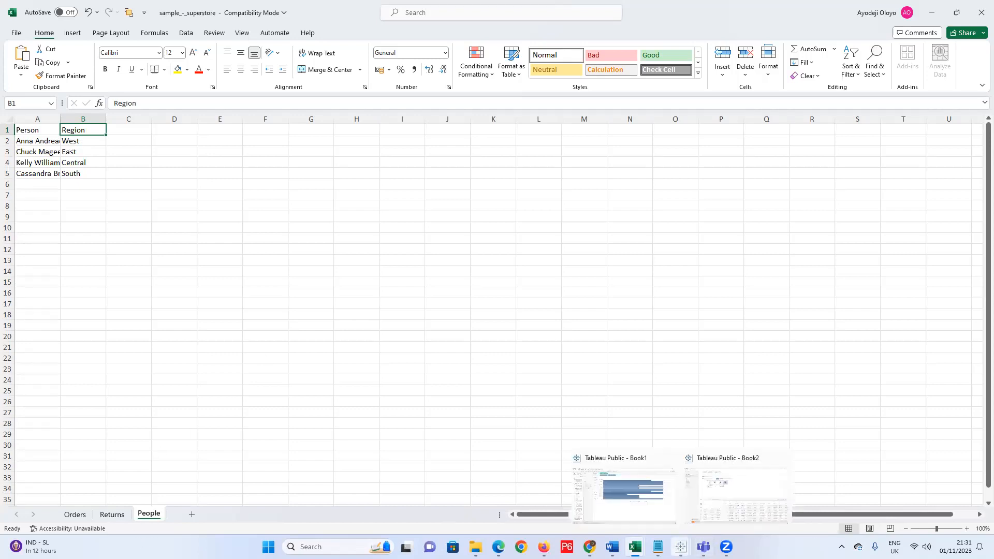
left_click(728, 496)
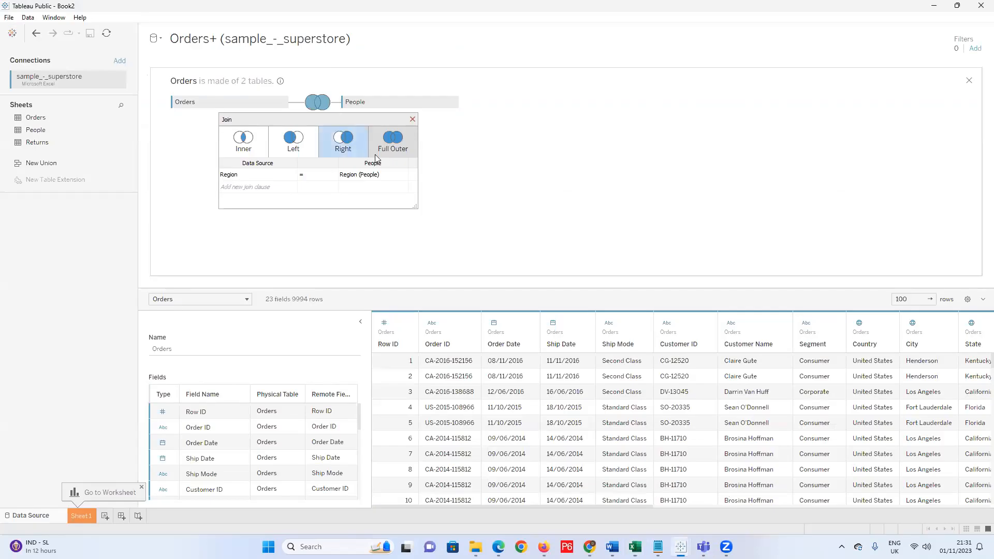
Scroll the data grid right to the Person and Region (People) columns, then close the Join dialog.
mouse_move(641, 507)
left_click_drag(641, 507, 979, 507)
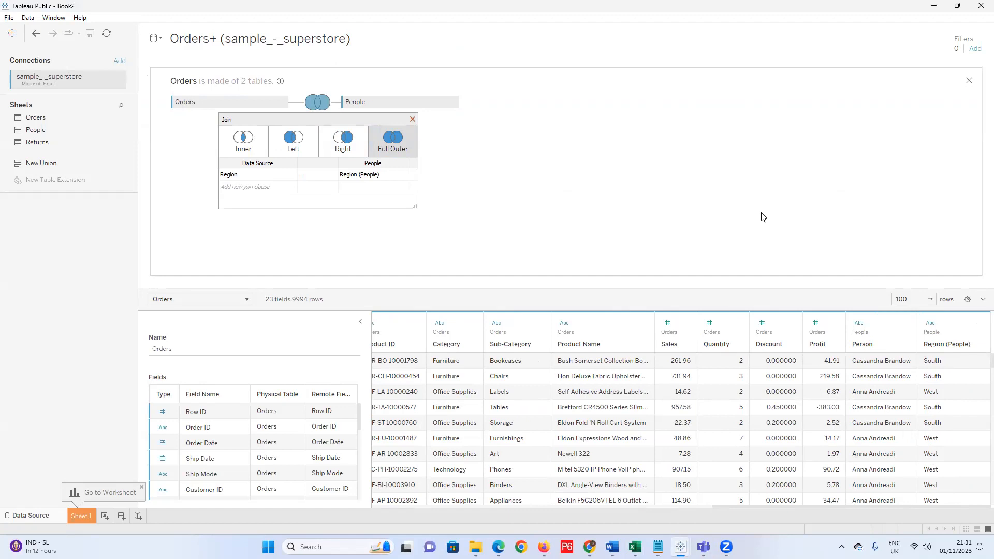
left_click(412, 119)
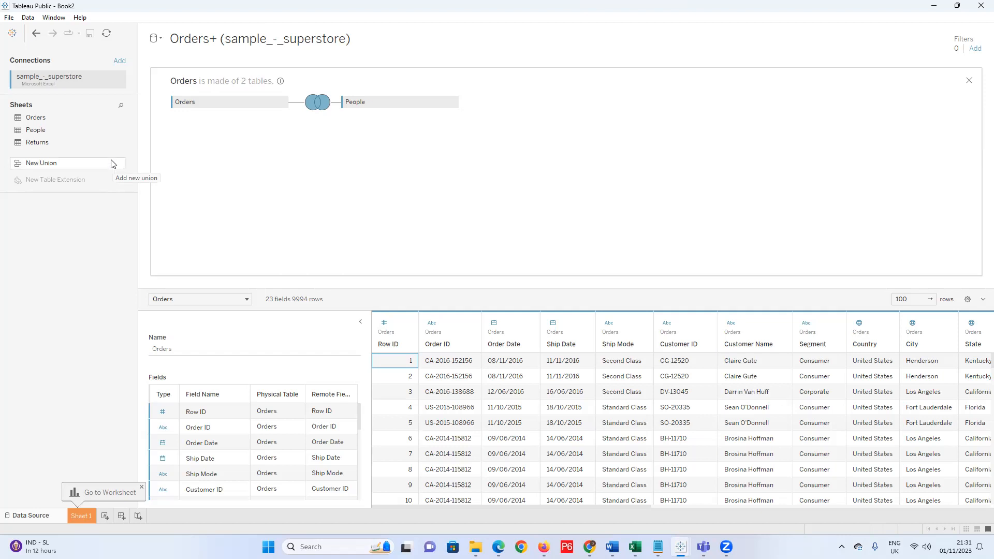
Switch the Orders–People join to Left, check the People columns in the grid, and close the dialog.
left_click(317, 104)
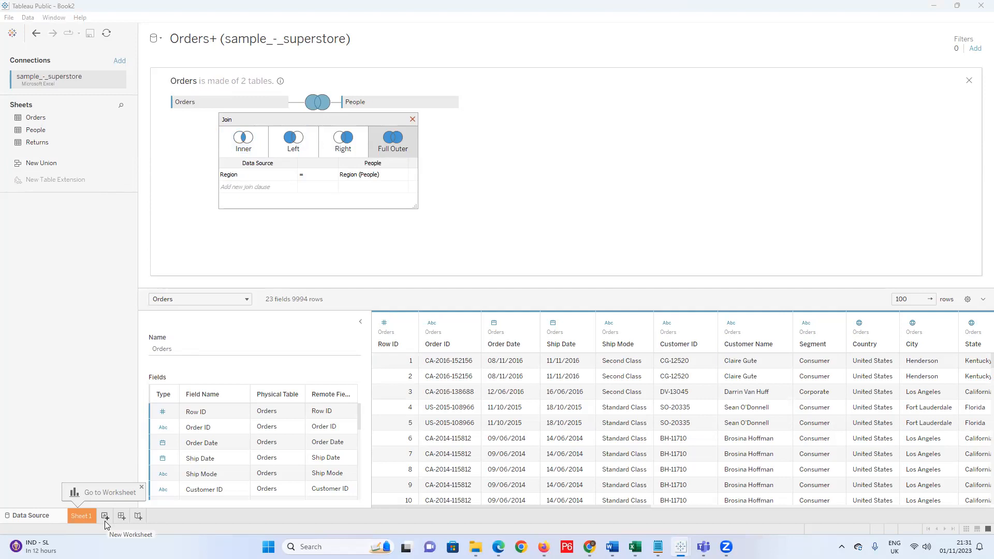
left_click(289, 152)
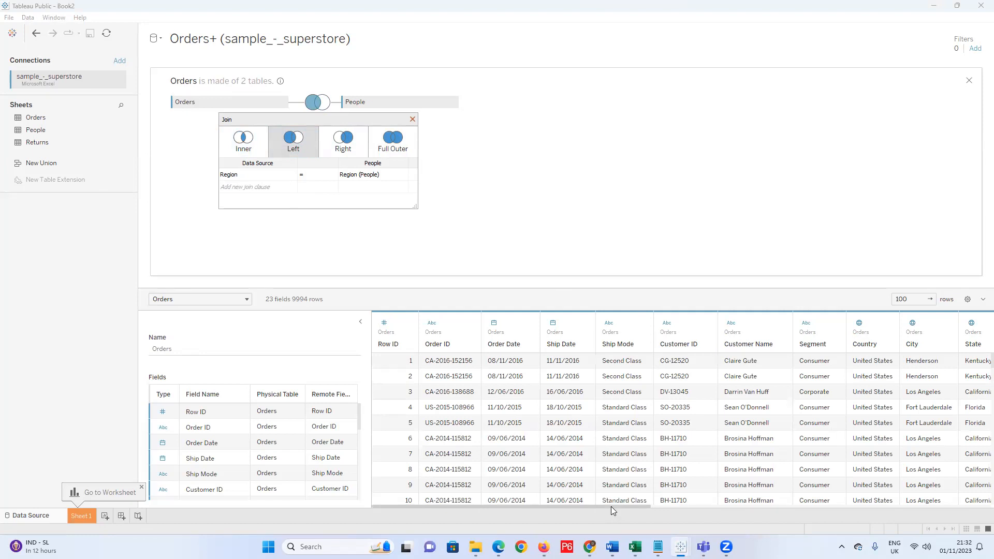
left_click_drag(612, 508, 979, 505)
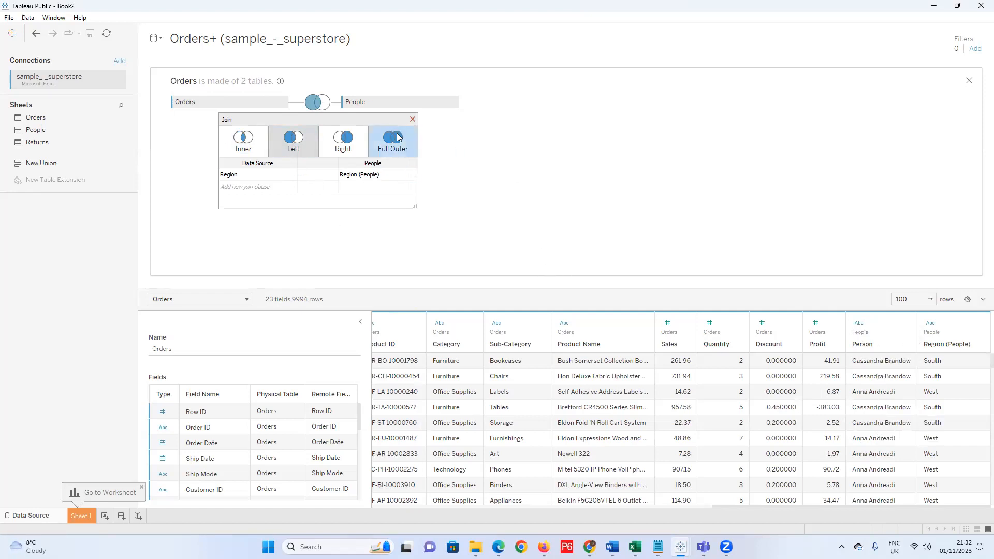
left_click(424, 137)
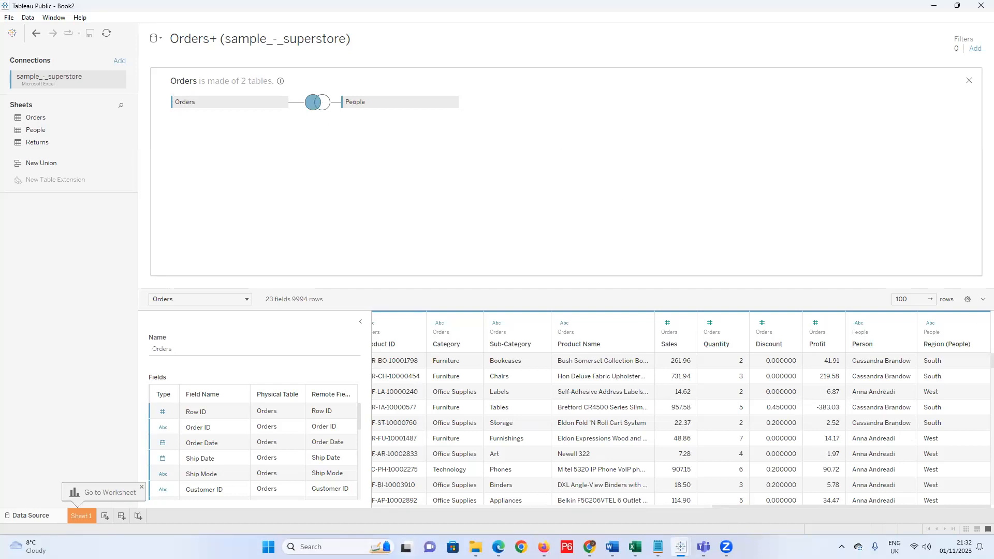
Switch from Tableau to the sample_-_superstore Excel workbook's People sheet.
mouse_move(658, 547)
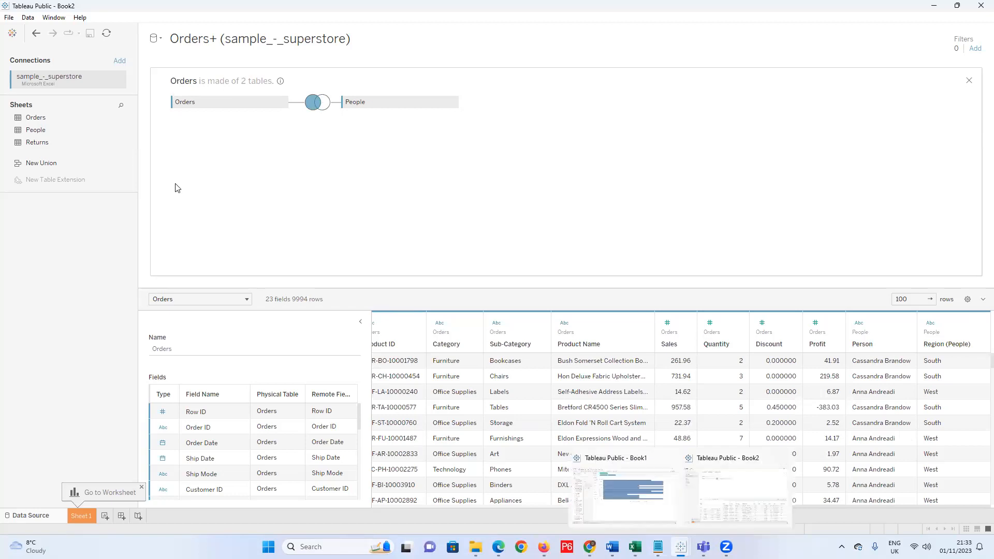
left_click(10, 18)
key("Escape")
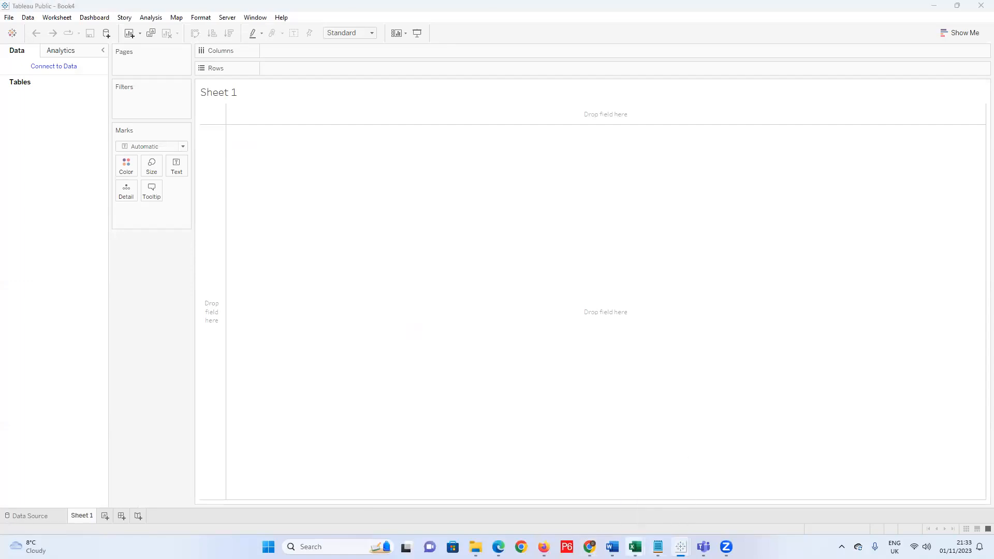
left_click(680, 504)
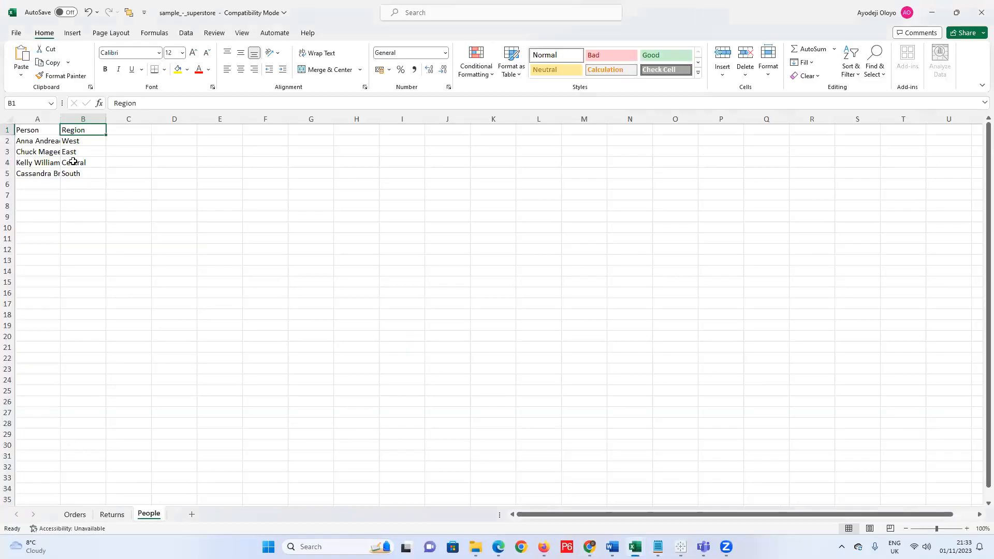
Enter the regions North in B6 and South-West in B7.
left_click(78, 183)
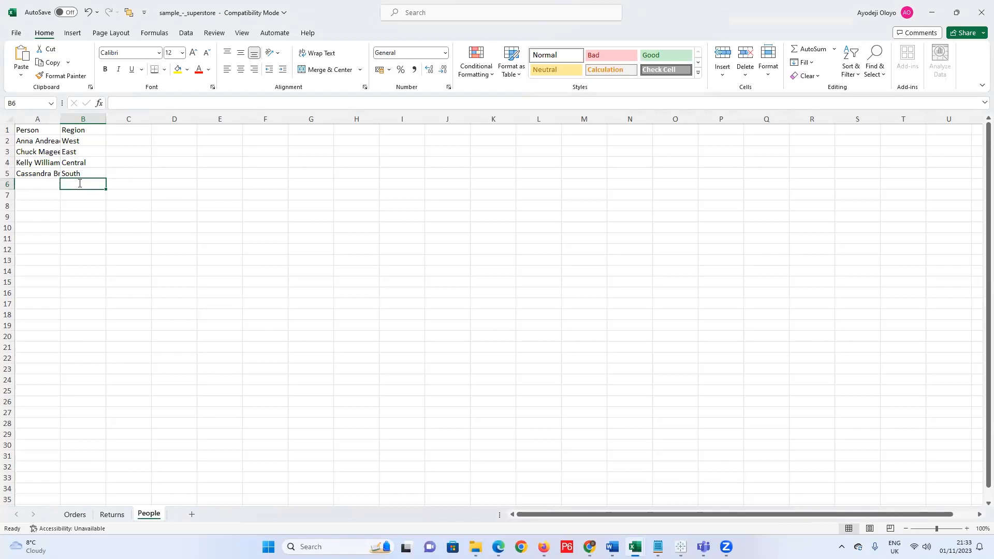
type("North")
key("Return")
type("South -W")
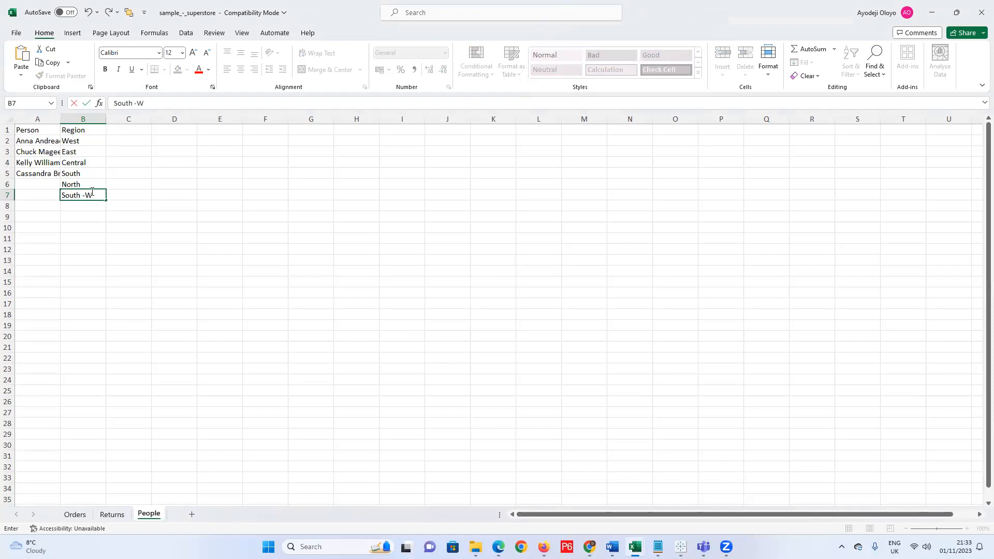
type("est")
left_click(85, 194)
key("BackSpace")
Enter two new people's names in A6 and A7, then go to the File page.
left_click(49, 189)
type("Fe")
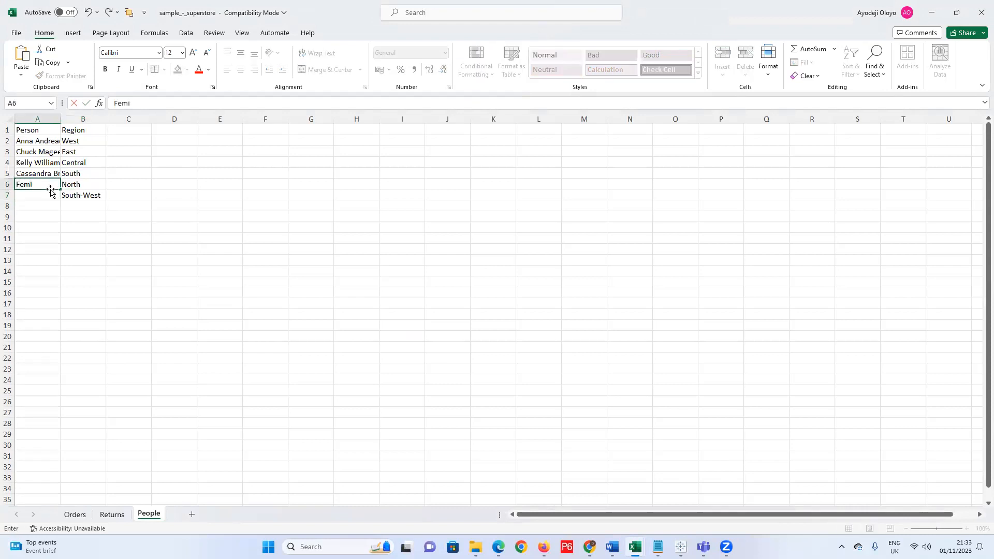
type("mi")
left_click(39, 197)
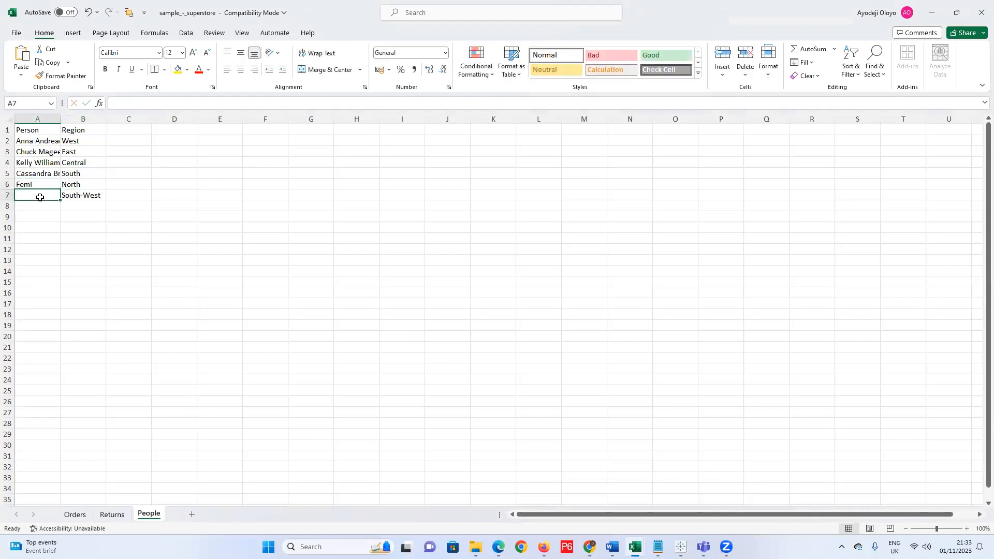
type("Doyin")
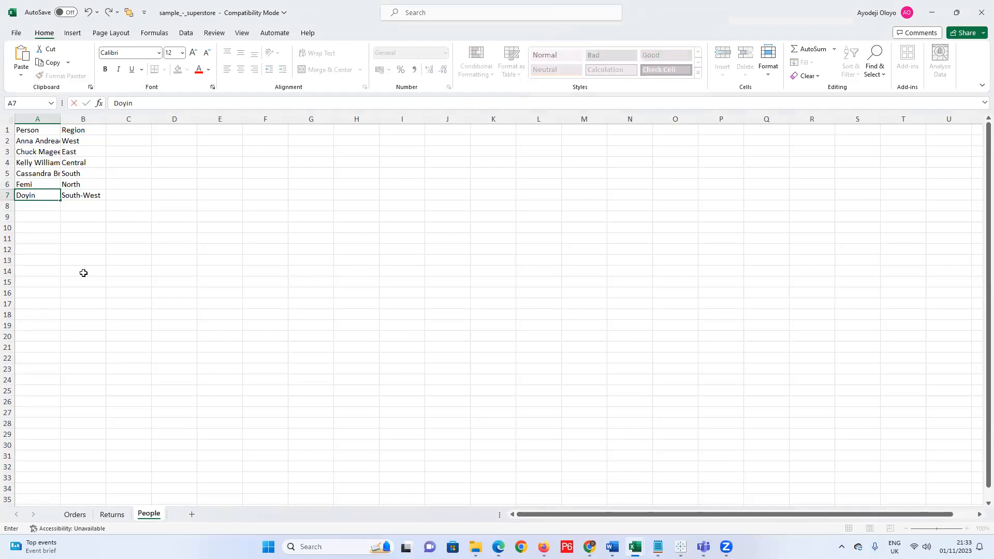
left_click(83, 273)
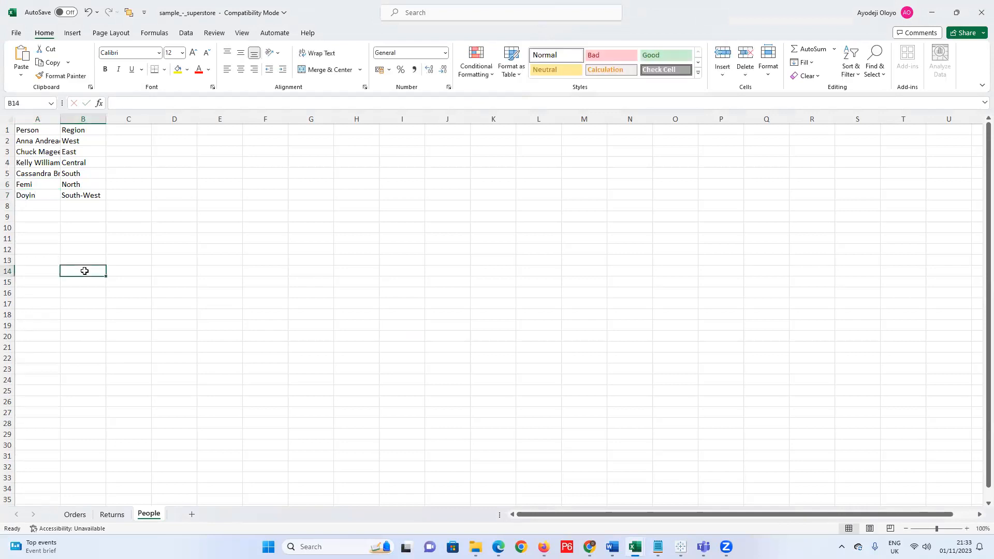
left_click(16, 33)
Save the workbook as 'Class Demo' in Excel 97-2003 format in the Telegram Desktop folder.
left_click(30, 98)
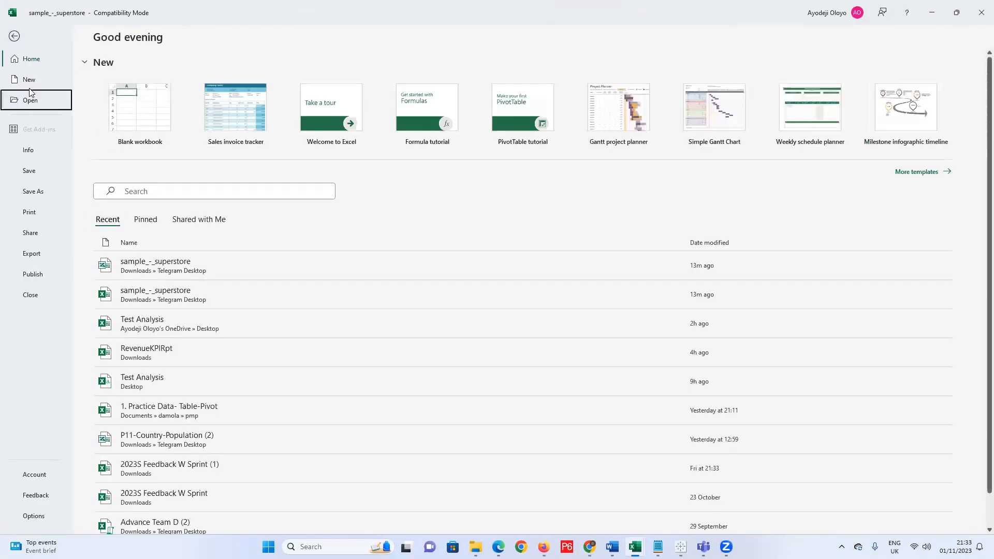
left_click(17, 43)
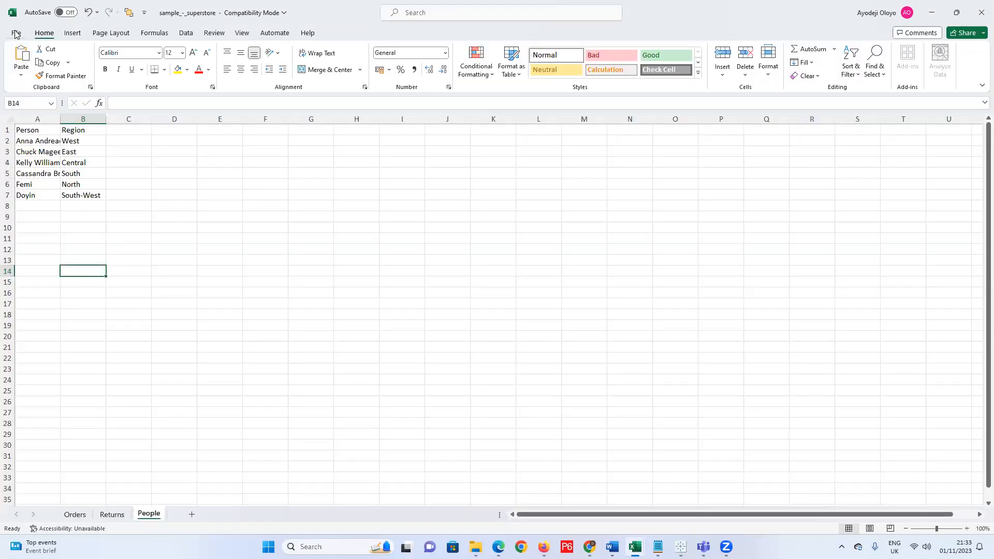
left_click(17, 34)
left_click(34, 191)
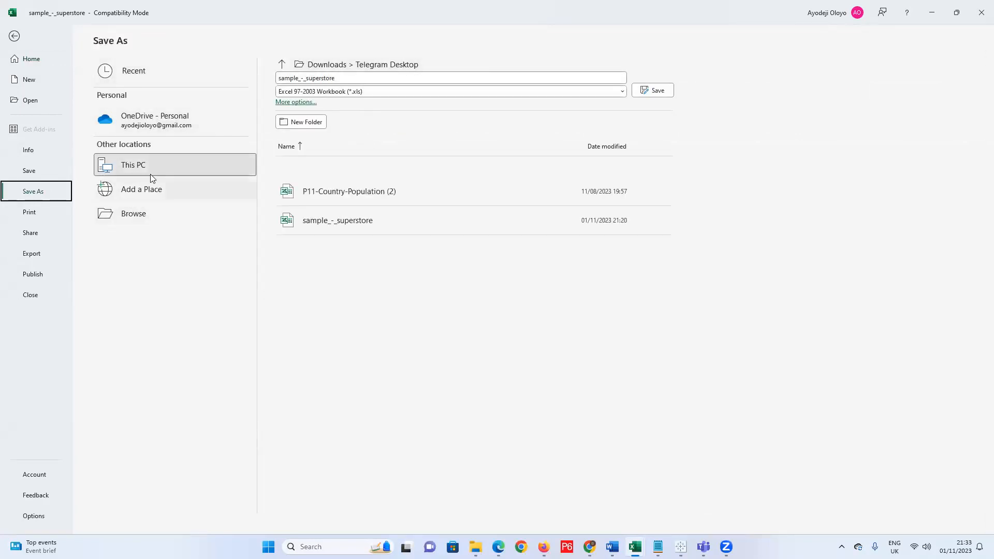
left_click(176, 157)
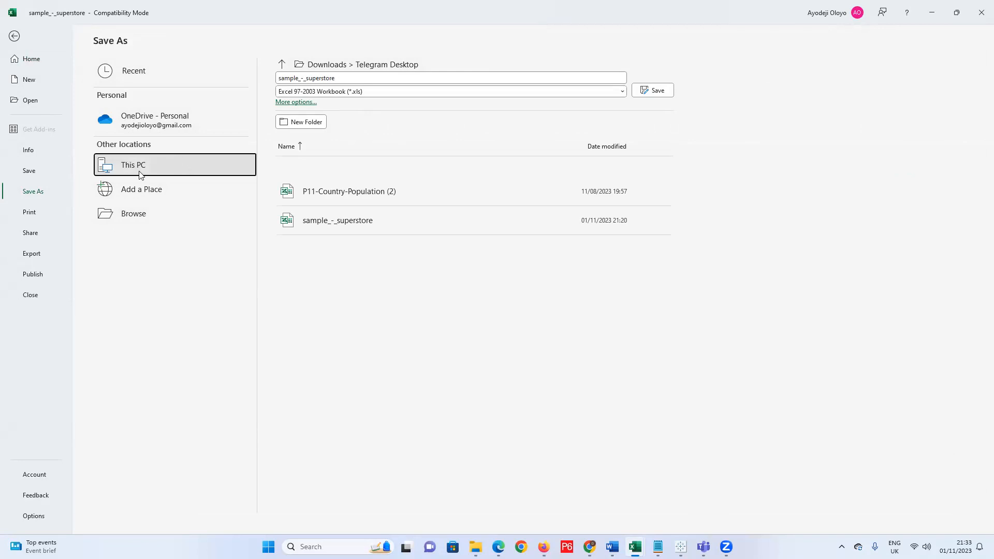
double_click(190, 162)
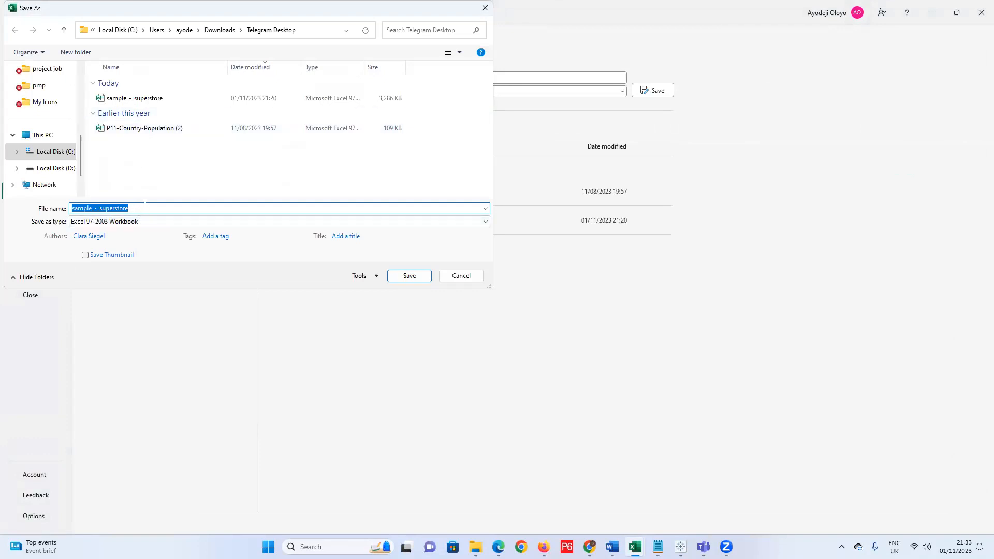
key("Home")
left_click_drag(170, 209, 39, 209)
type("C")
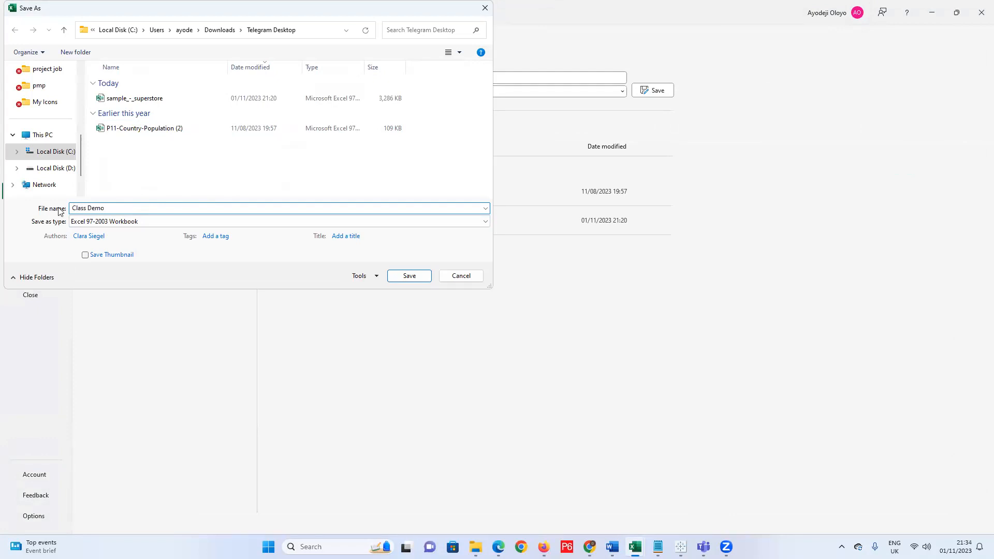
left_click(419, 276)
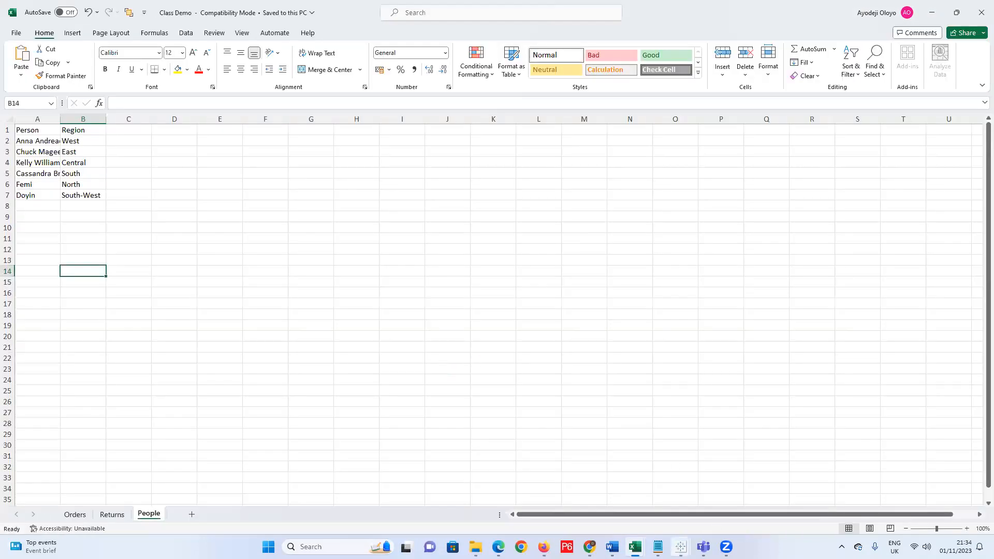
Connect Tableau Book4 to the Class Demo Excel file in the Telegram Desktop folder.
mouse_move(681, 547)
left_click(738, 501)
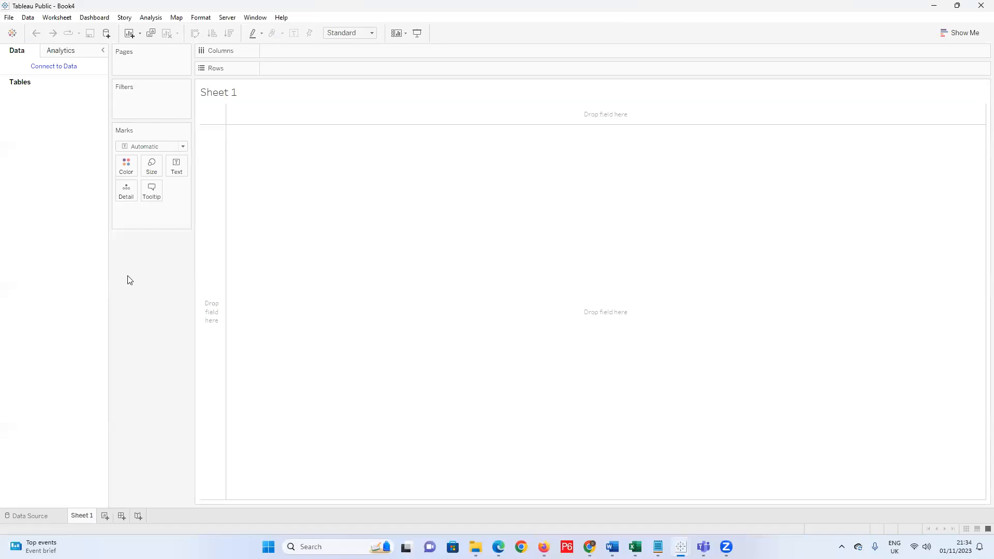
left_click(47, 515)
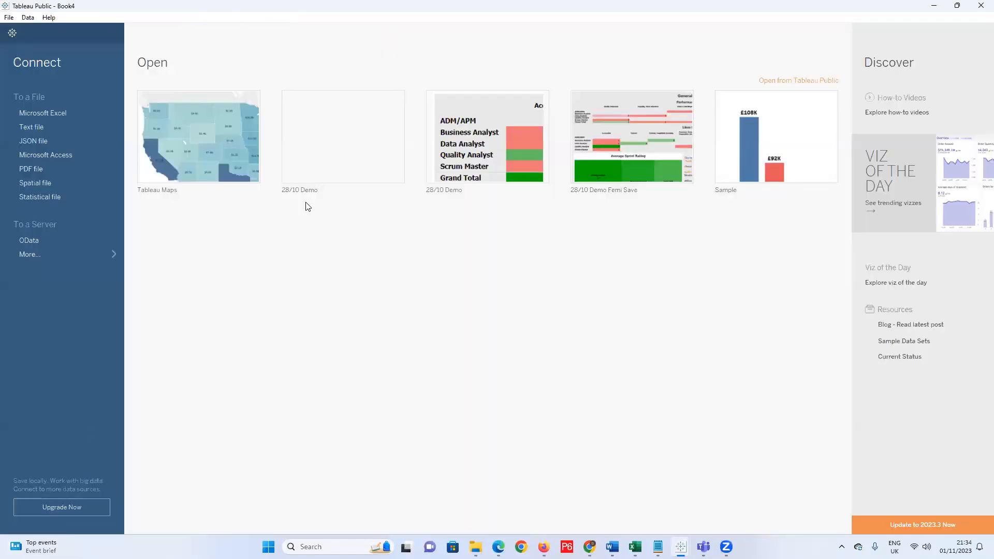
left_click(30, 113)
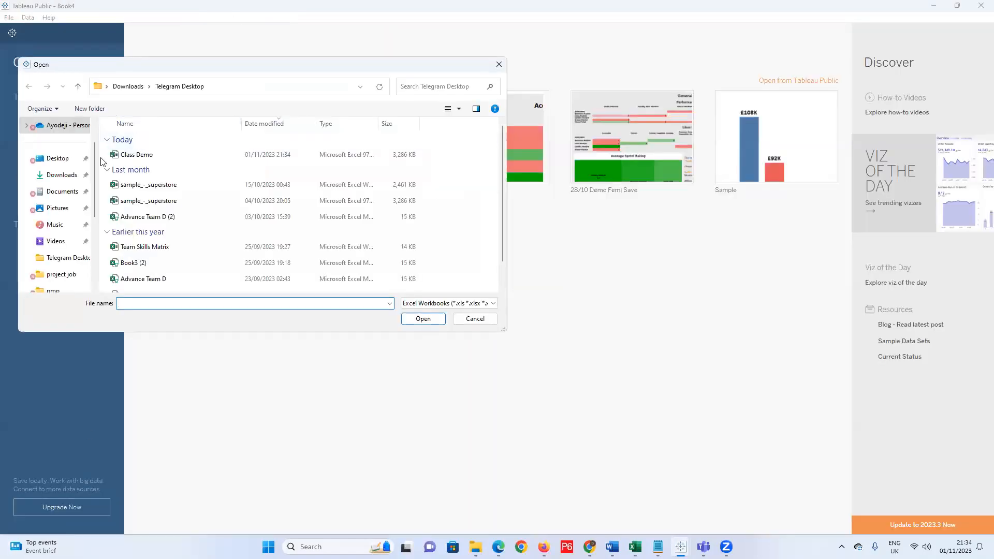
left_click(57, 158)
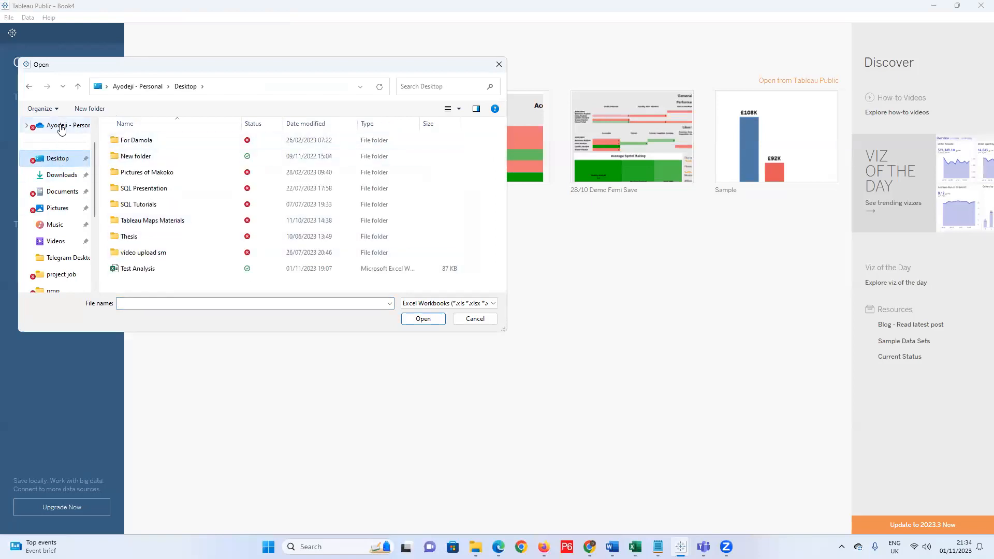
left_click(78, 87)
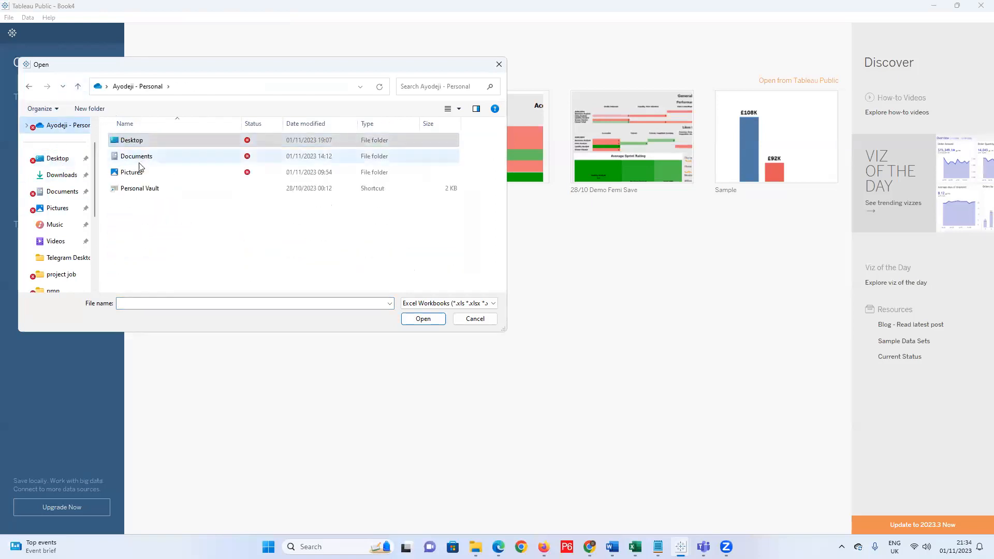
left_click(28, 87)
left_click(28, 87)
double_click(130, 154)
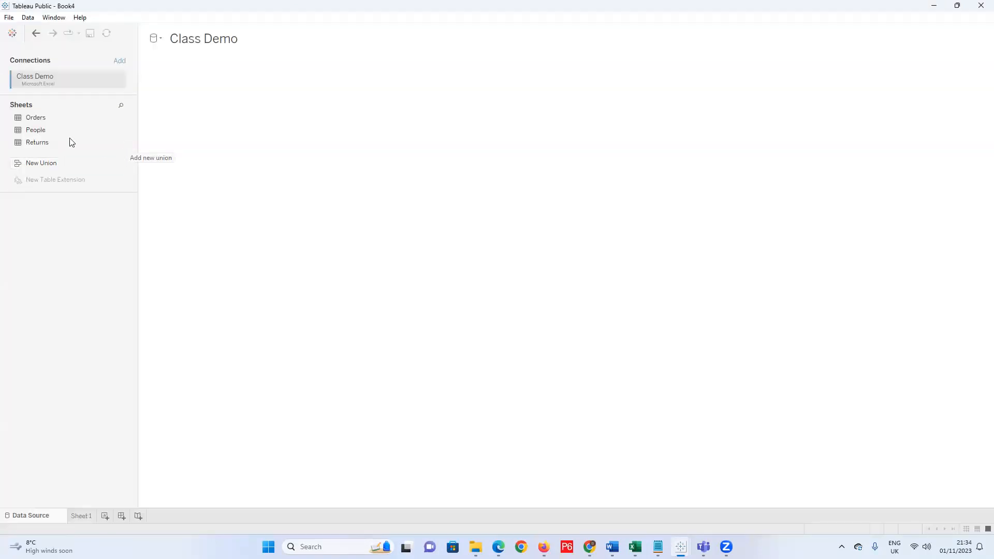
Put Orders on the canvas and right-join People on Region, giving 9996 rows.
left_click_drag(34, 119, 201, 108)
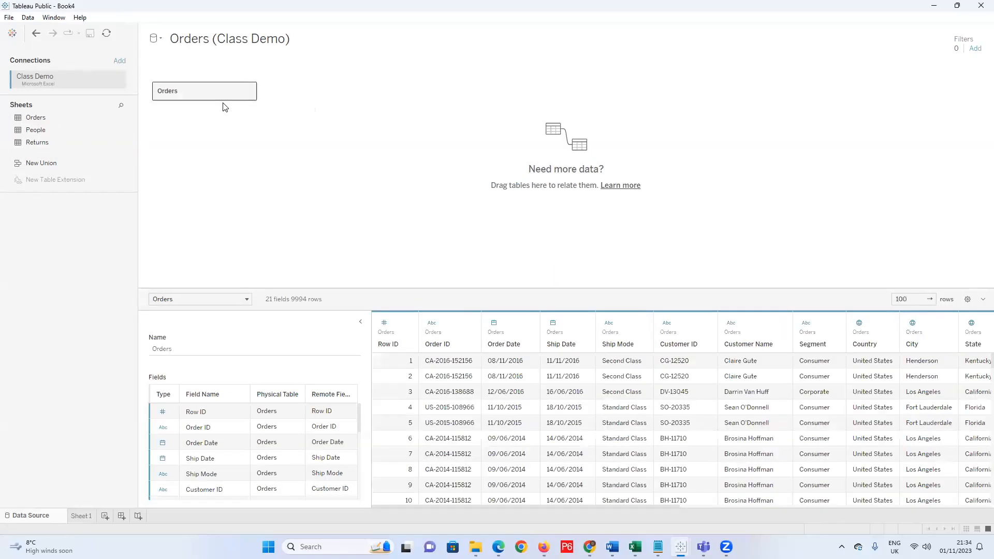
left_click(254, 94)
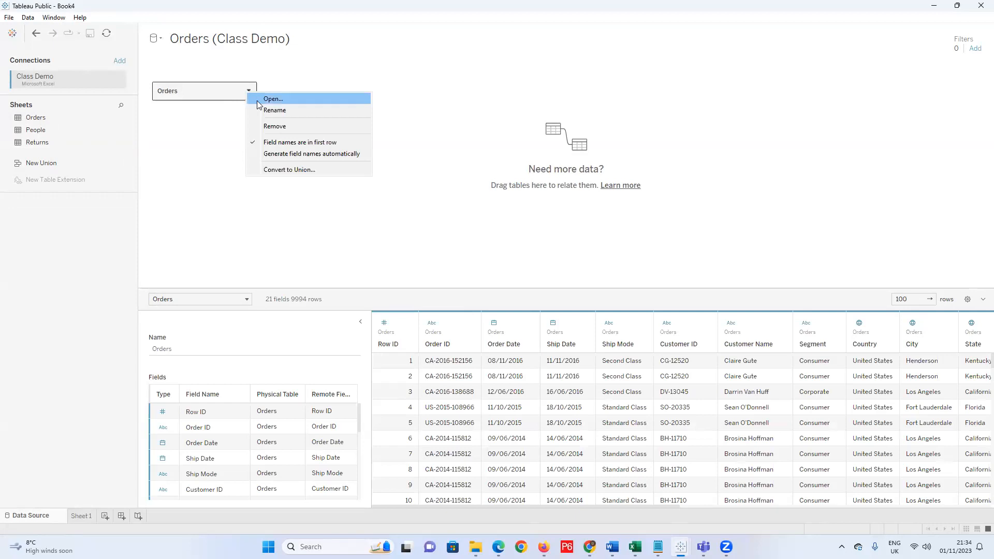
left_click(257, 101)
left_click_drag(31, 132, 368, 119)
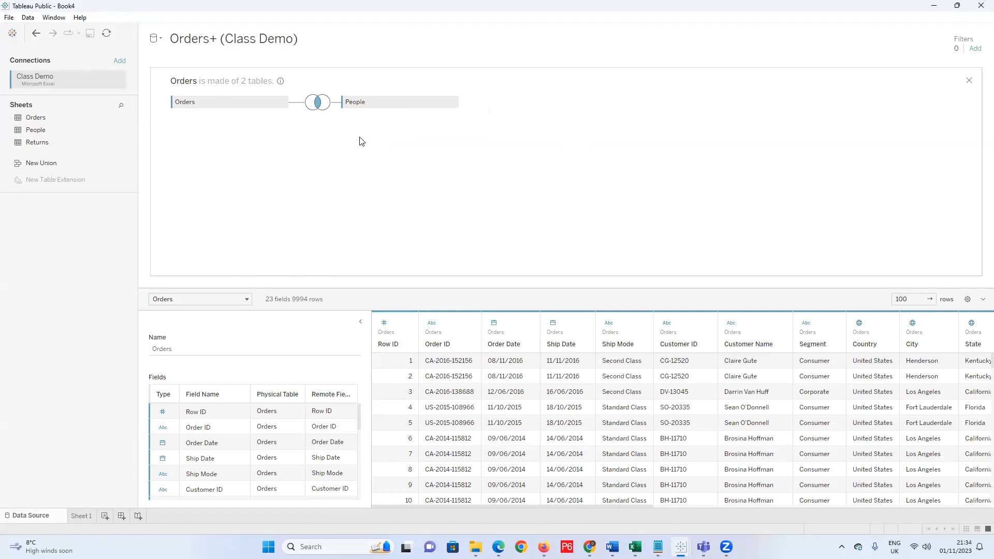
left_click(318, 103)
left_click(344, 141)
left_click(354, 190)
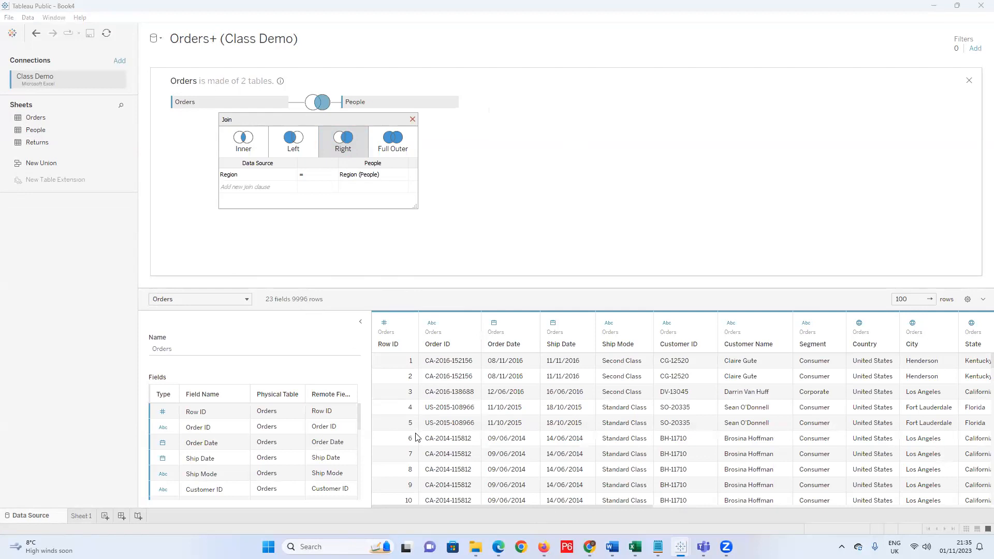
Change the Orders–People join to Left, dropping the data source to 9994 rows.
left_click_drag(495, 508, 980, 493)
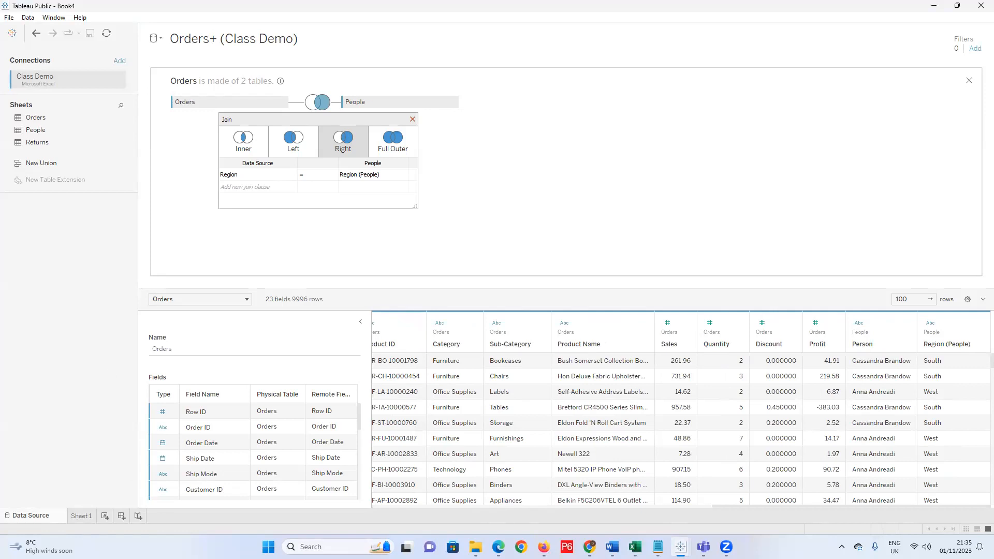
mouse_move(590, 547)
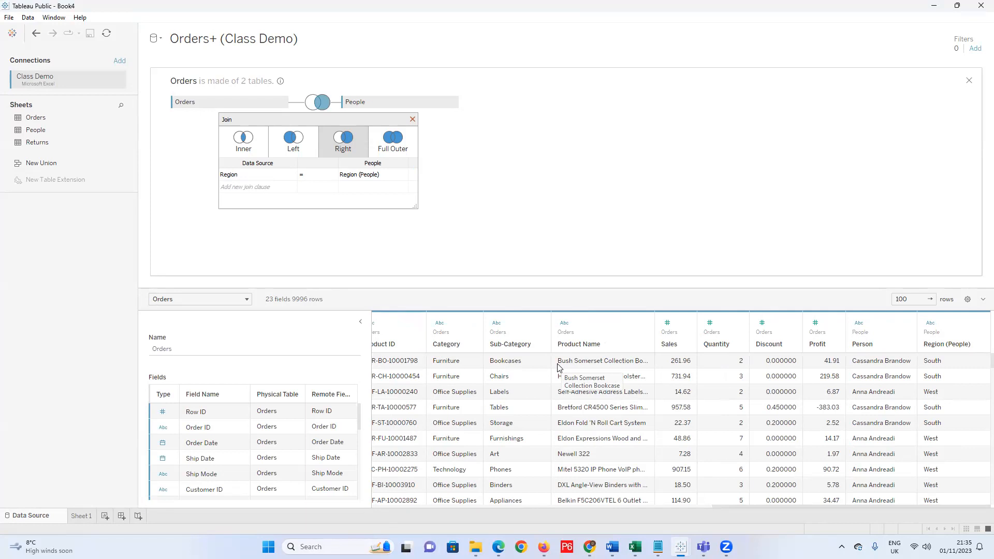
left_click(293, 144)
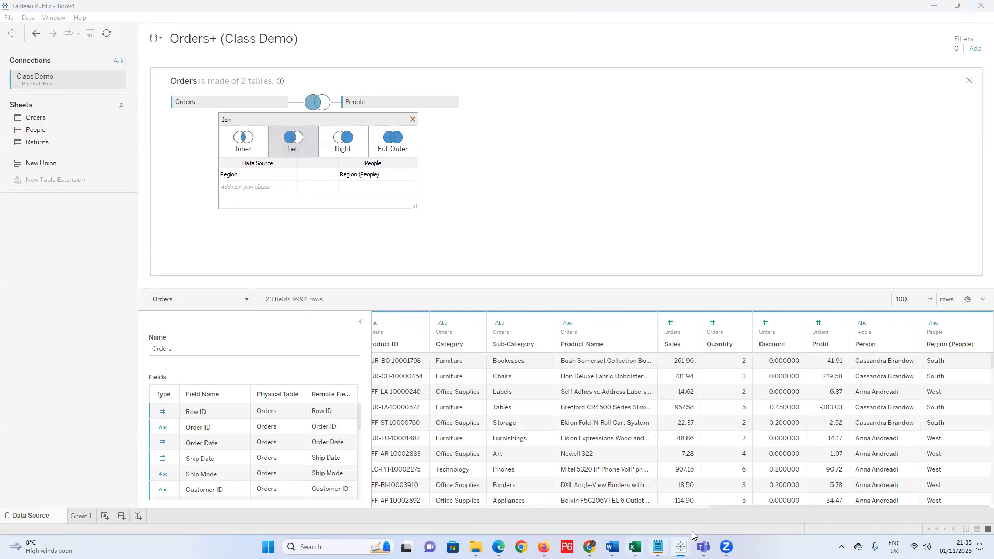
mouse_move(663, 547)
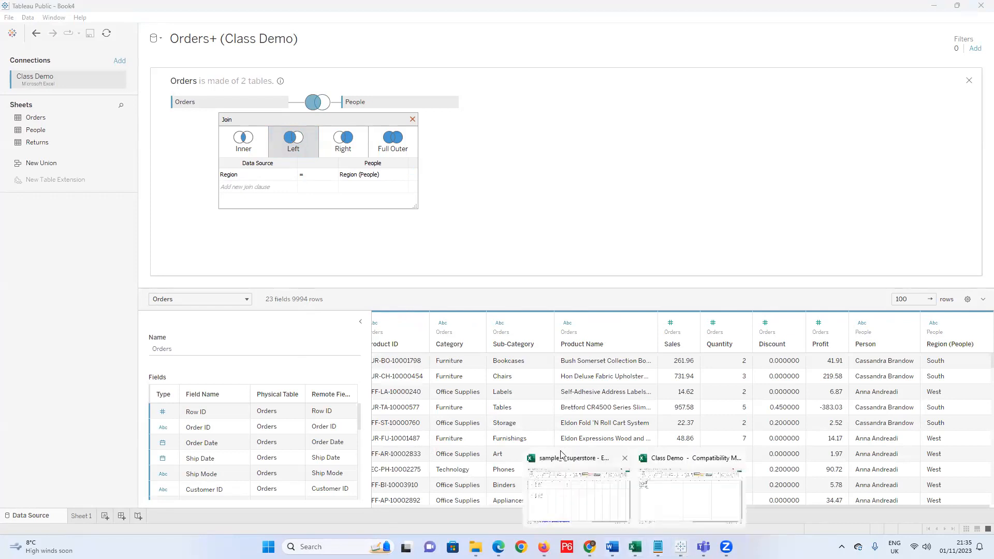
left_click(671, 501)
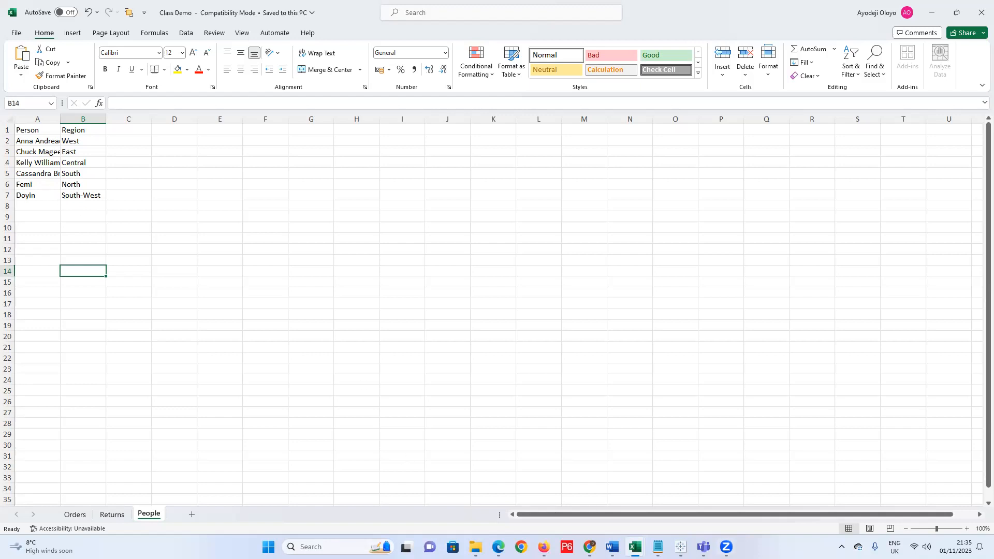
Refresh the preview rows in Tableau Book4 and make the Orders–People join Inner.
mouse_move(681, 547)
left_click(729, 502)
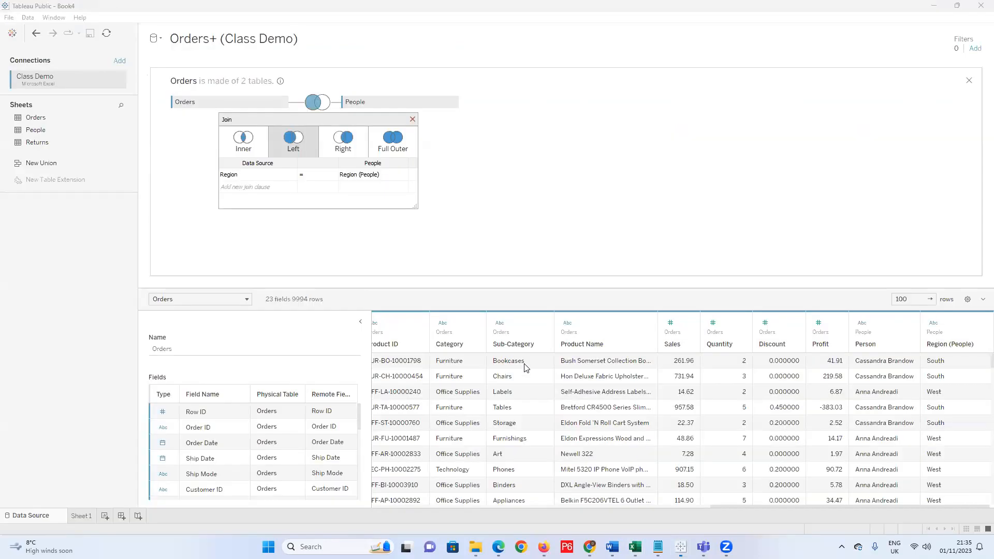
left_click(931, 299)
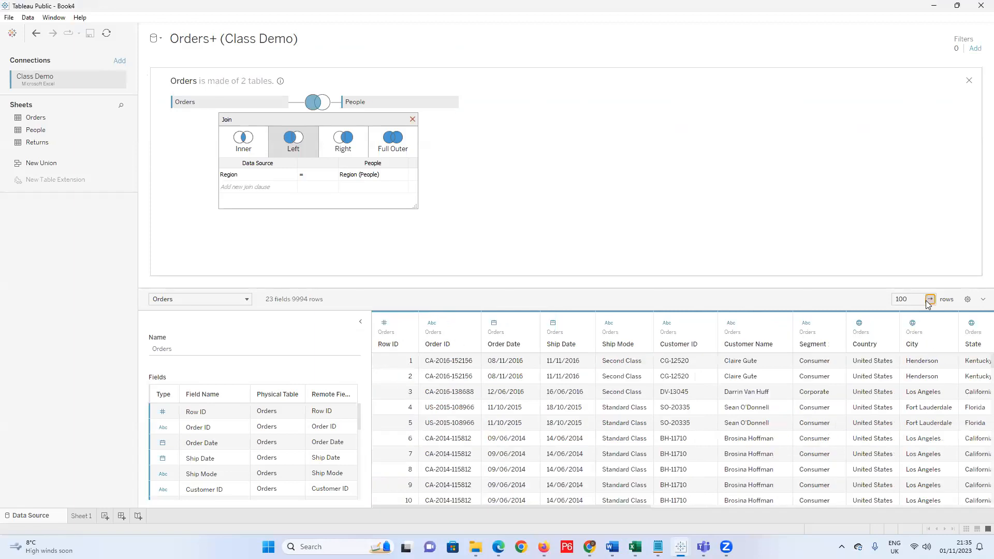
left_click(930, 299)
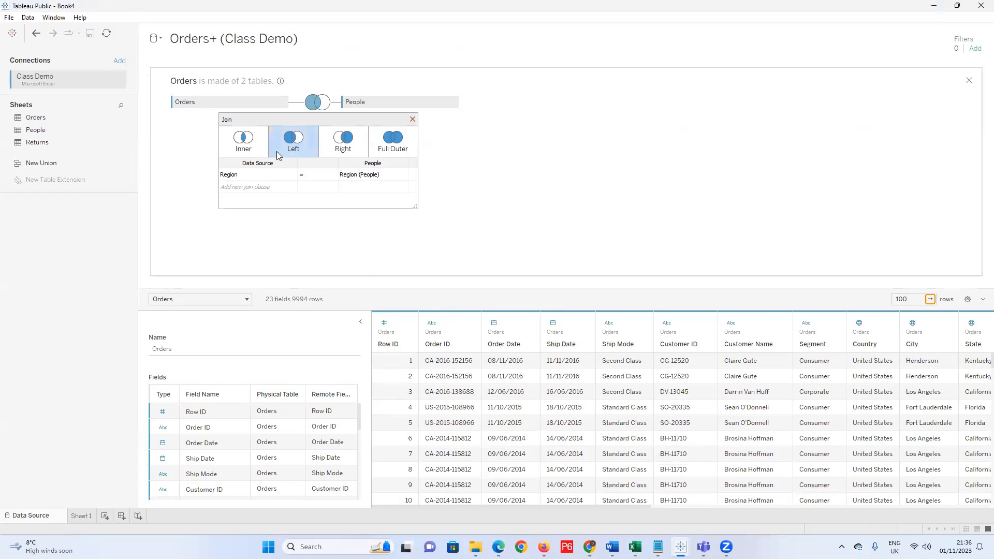
left_click(244, 150)
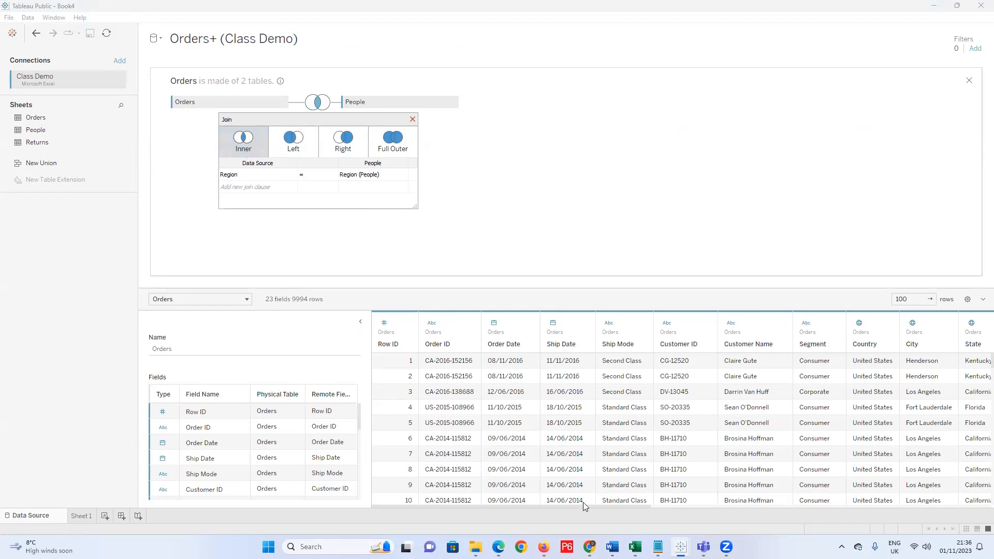
mouse_move(658, 547)
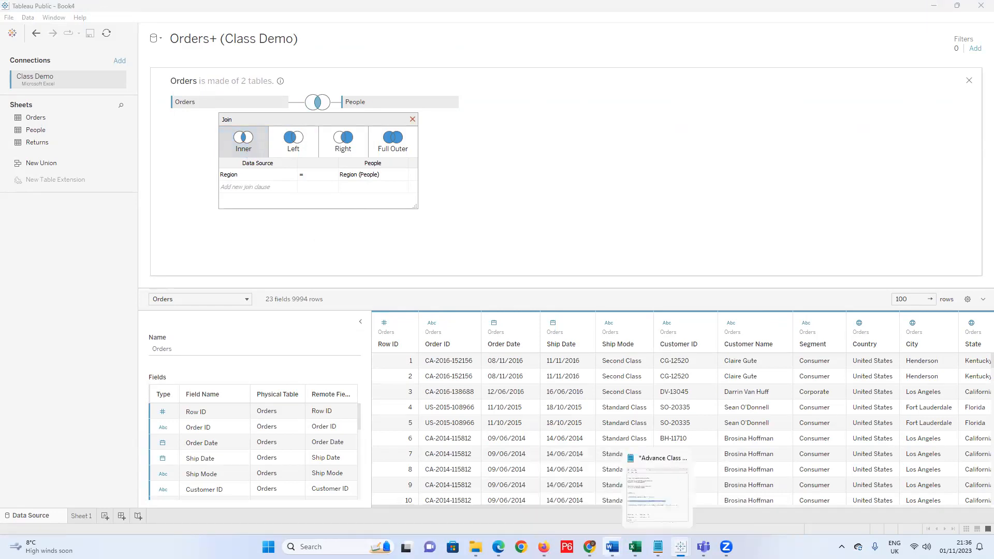
In Class Demo, try editing the West region in B2, then undo it.
left_click(637, 490)
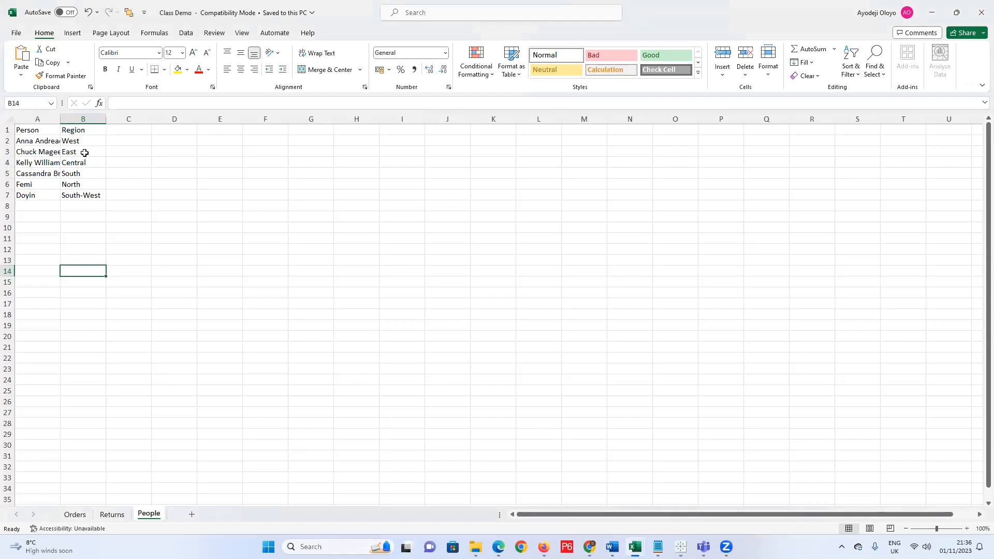
left_click_drag(83, 139, 83, 171)
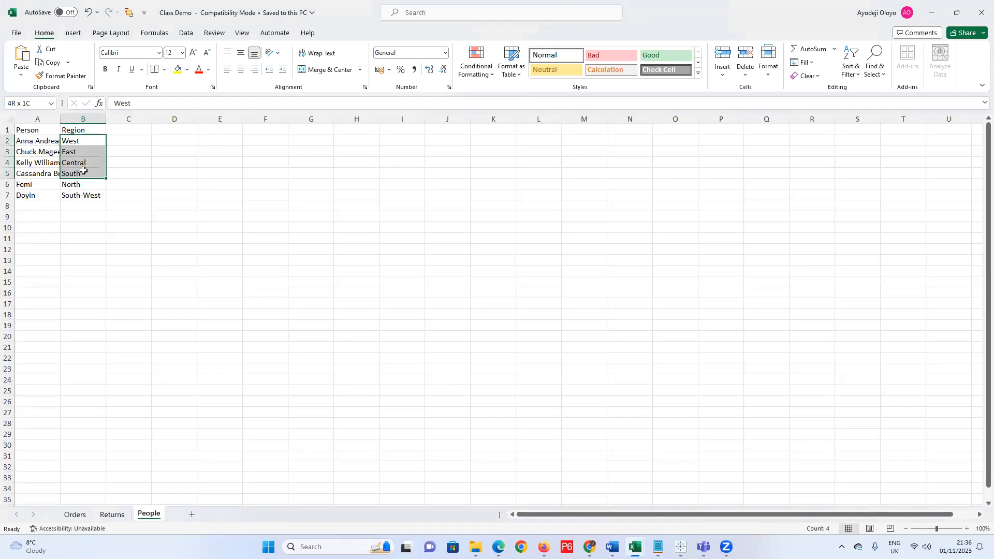
left_click(84, 140)
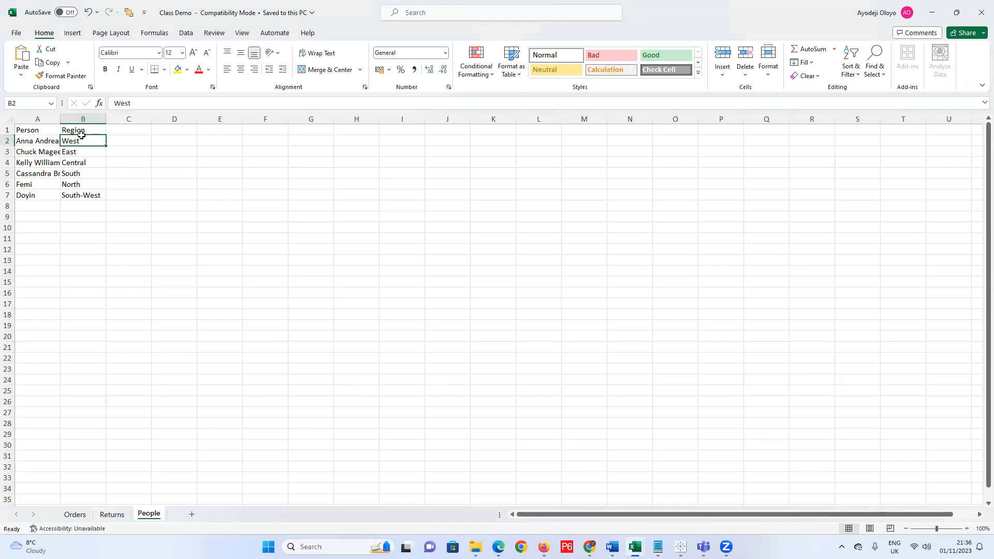
double_click(85, 139)
key("BackSpace")
type("t")
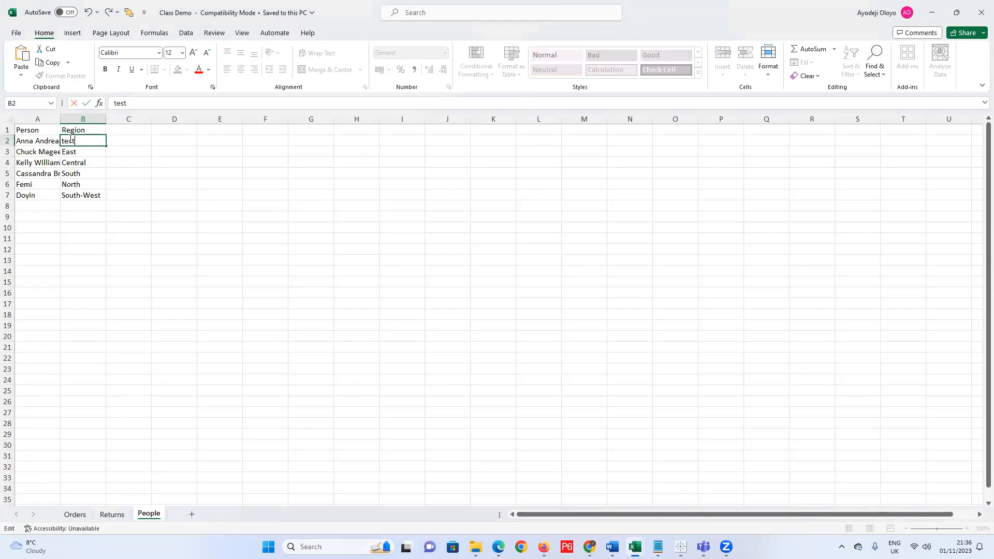
left_click(95, 150)
key("ctrl+z")
Rename the regions in B2:B5 to West1, East2, Central3 and South4, then start Save As.
left_click(171, 106)
type("1")
left_click(94, 151)
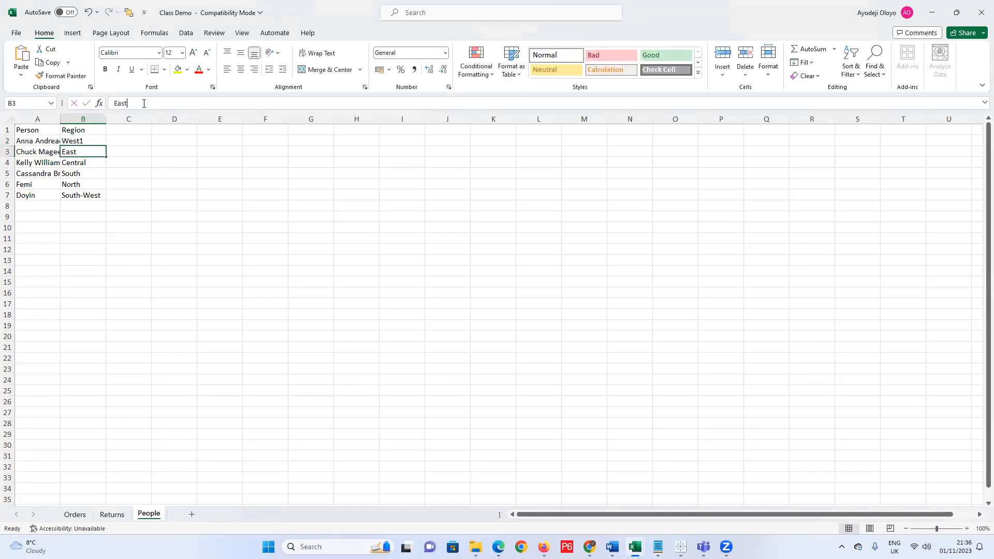
double_click(94, 164)
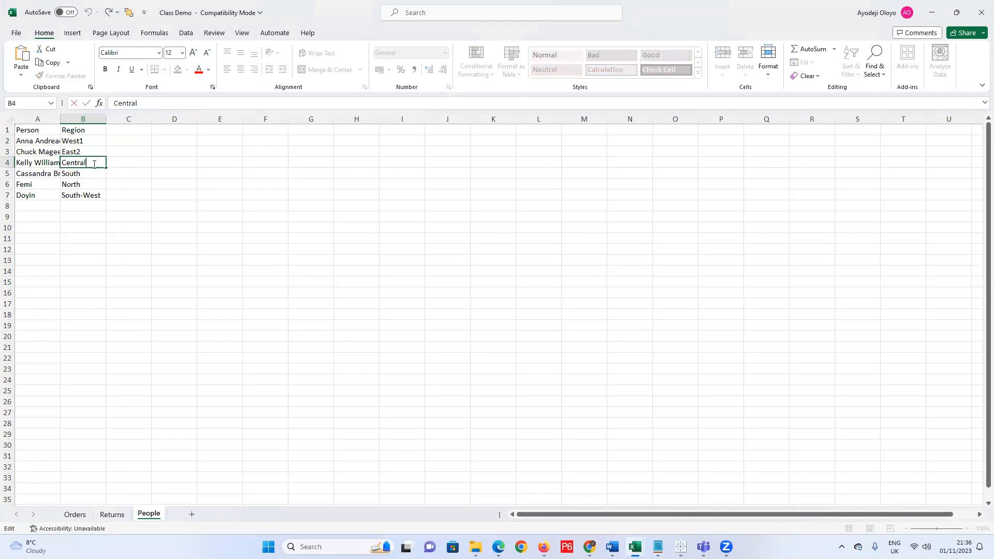
type("3")
left_click(94, 176)
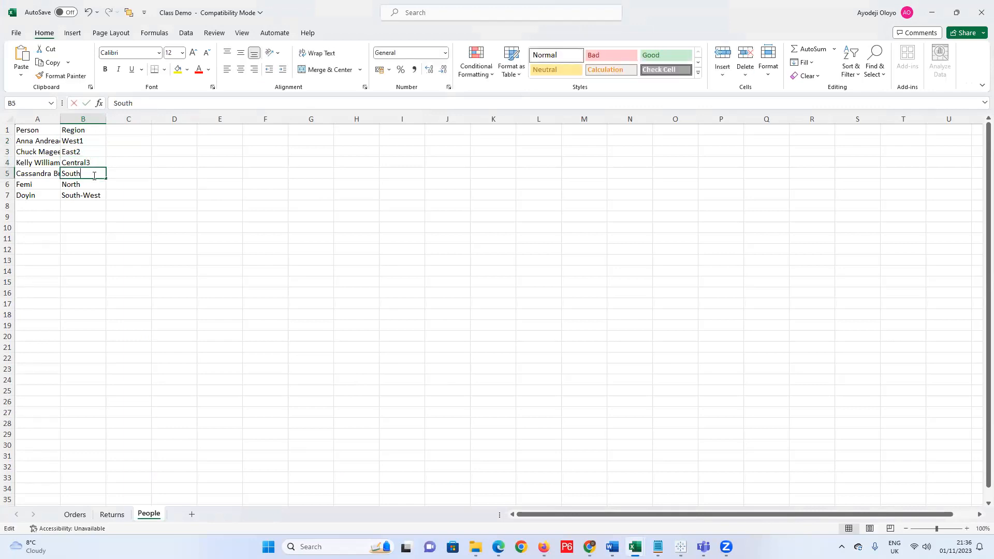
type("4")
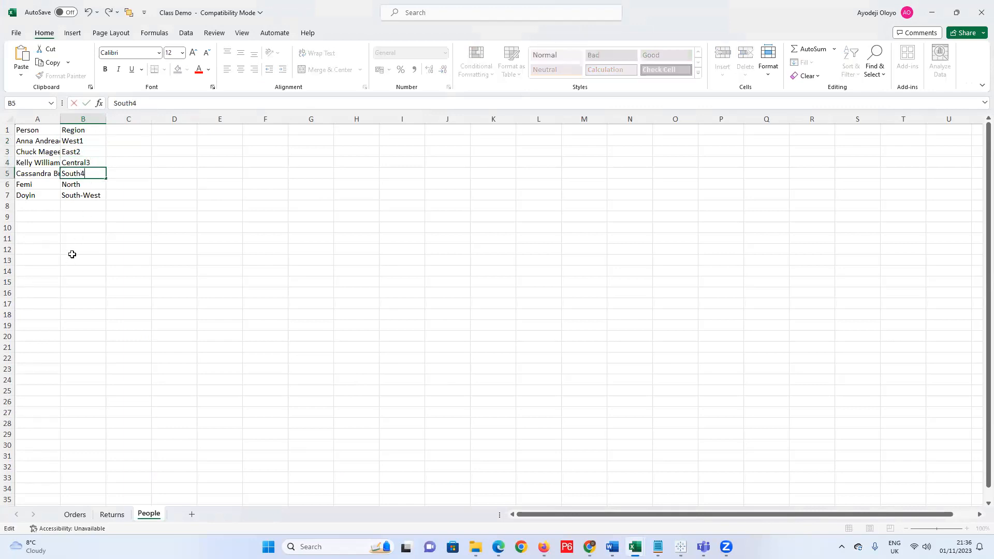
left_click(72, 249)
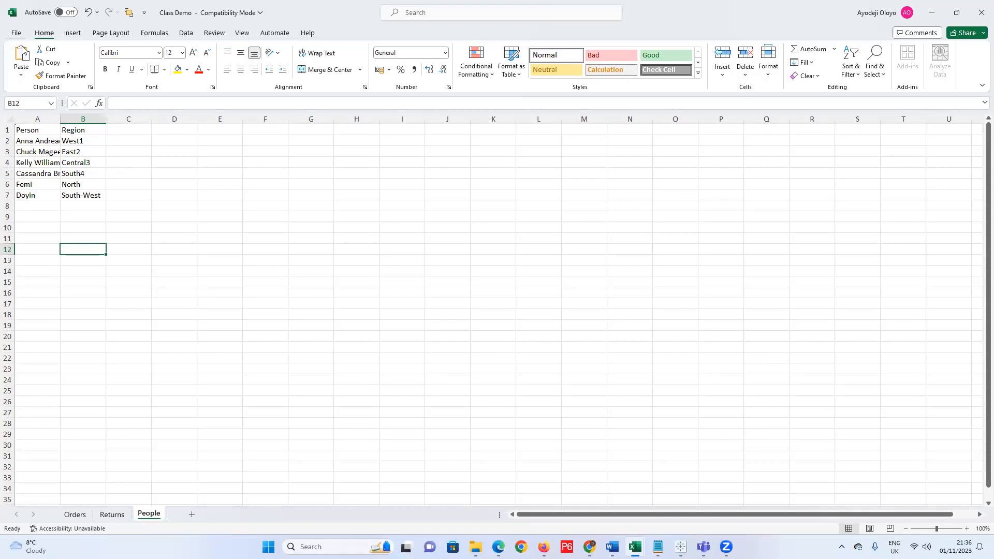
left_click(16, 32)
left_click(26, 171)
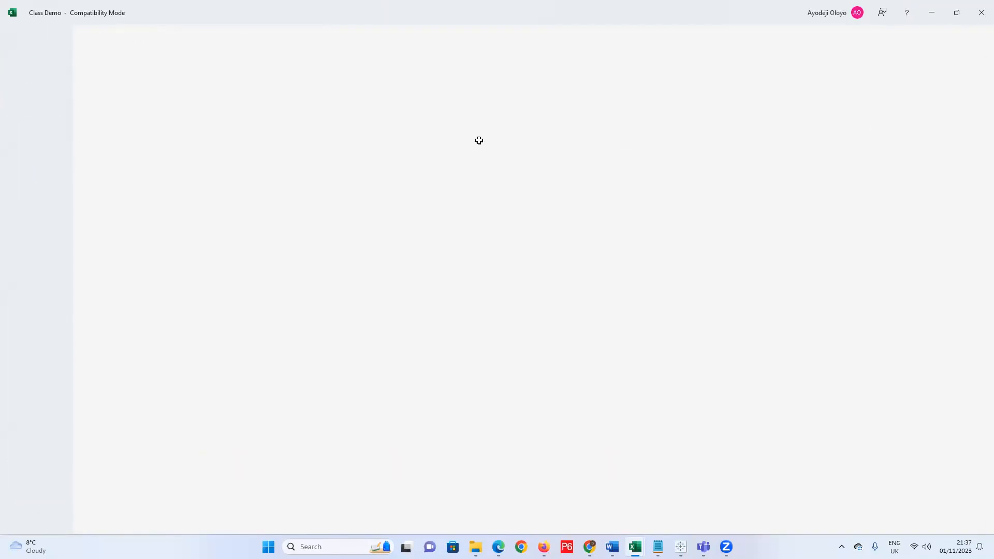
Refresh the Class Demo data source in Tableau, then close Book4, leaving blank Book5.
left_click(934, 14)
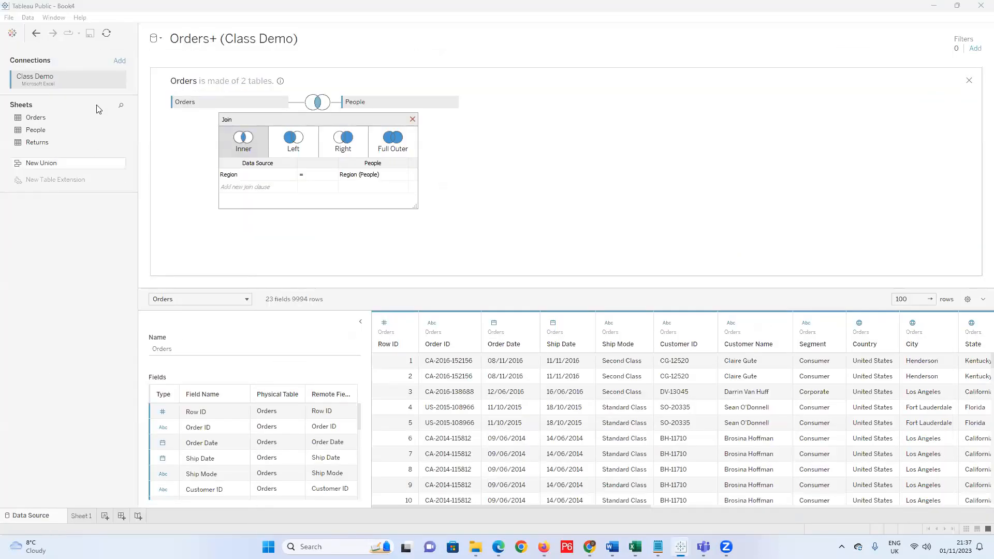
left_click(106, 32)
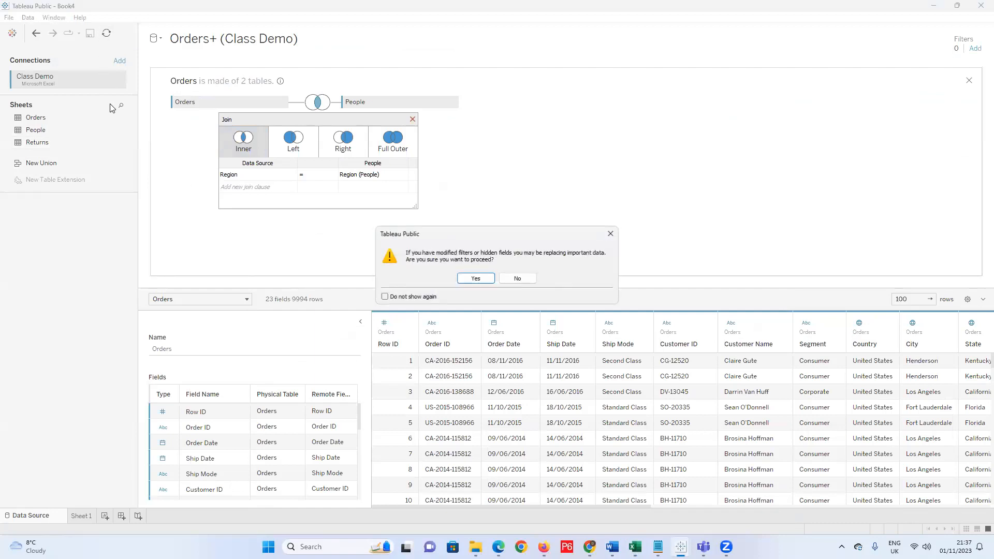
left_click(471, 279)
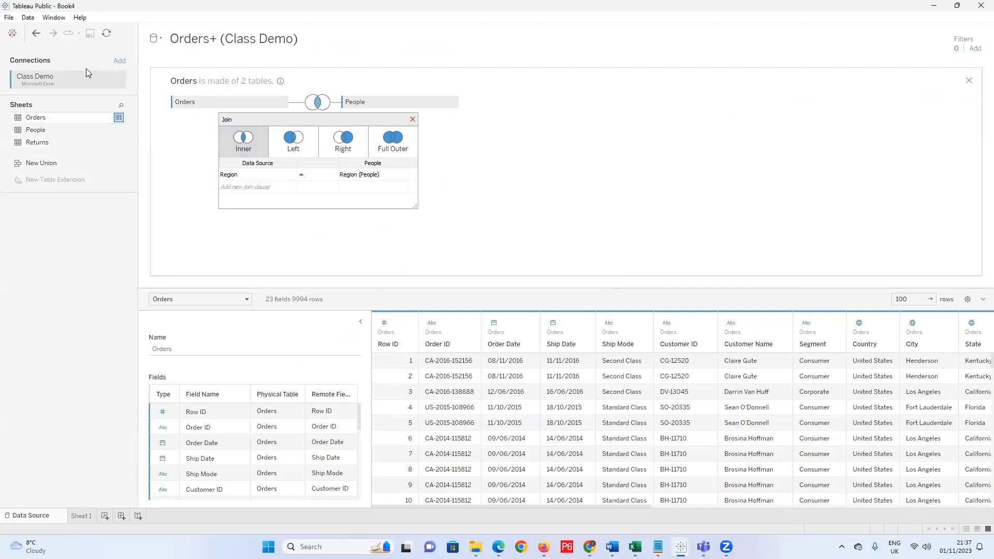
left_click(107, 34)
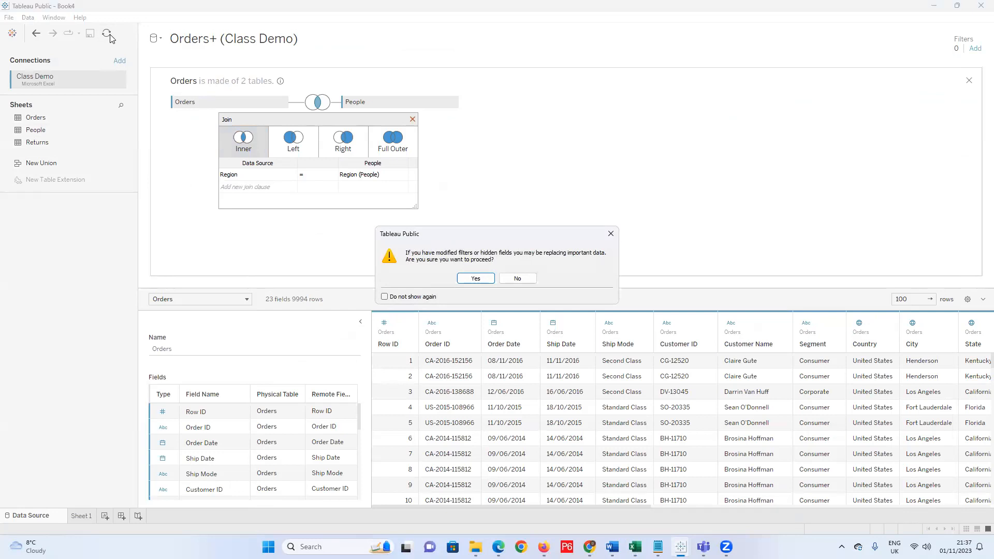
left_click(611, 233)
left_click(192, 130)
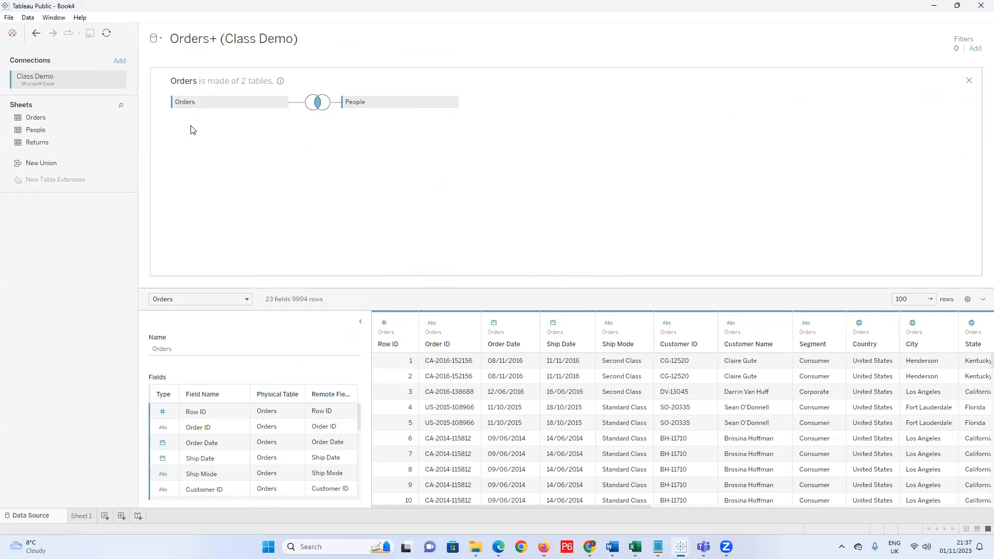
left_click(8, 17)
left_click(36, 65)
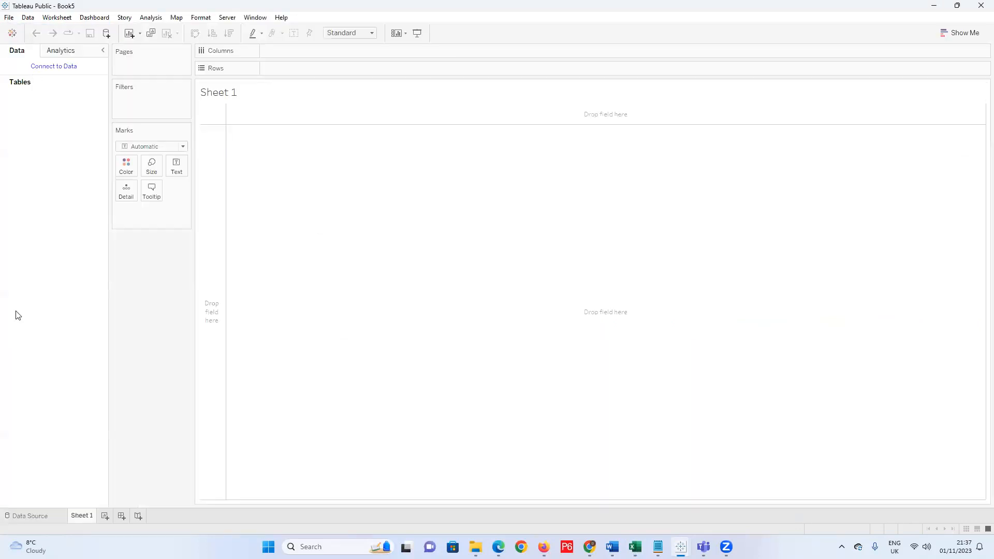
Connect Book5 to Class Demo and place Orders on the canvas (21 fields, 9994 rows).
left_click(21, 516)
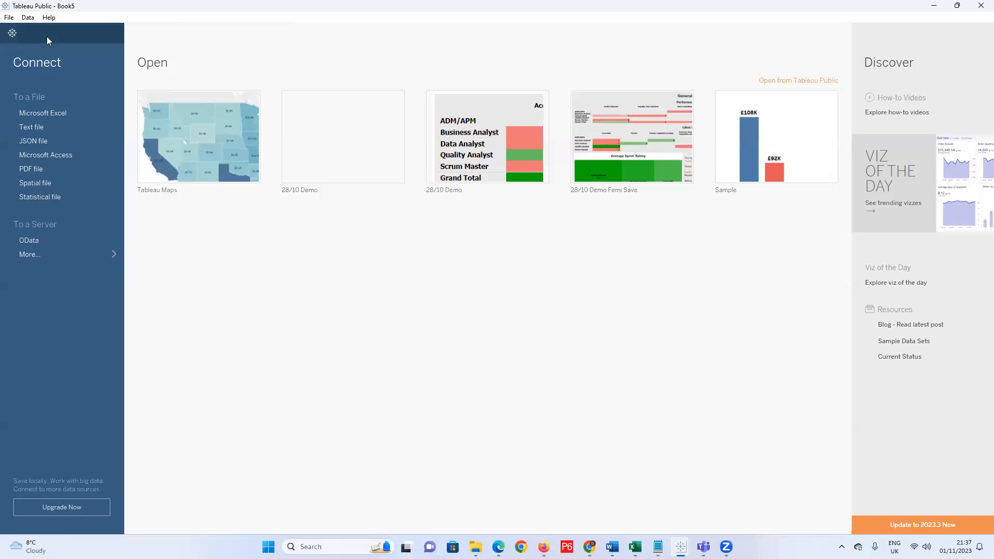
left_click(9, 17)
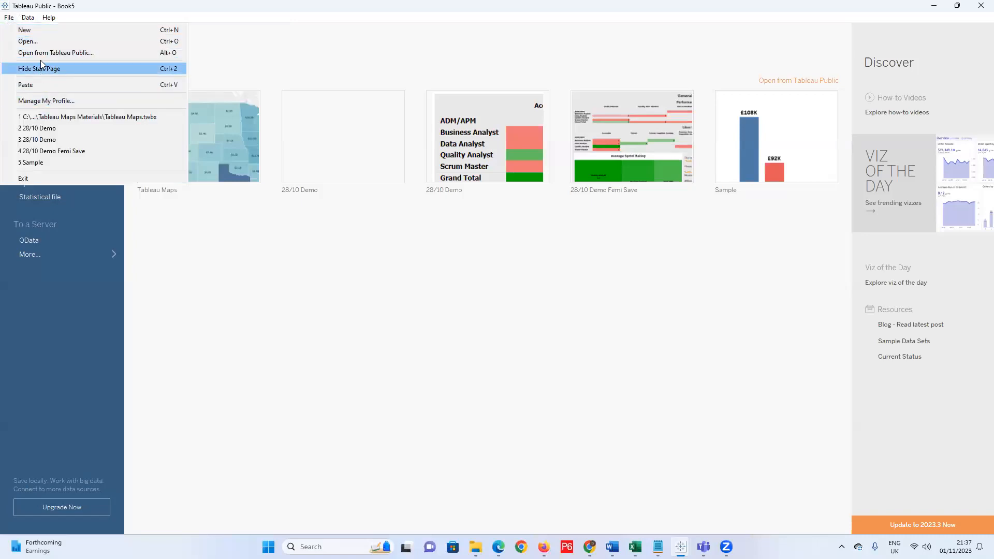
left_click(9, 19)
left_click(49, 113)
double_click(124, 156)
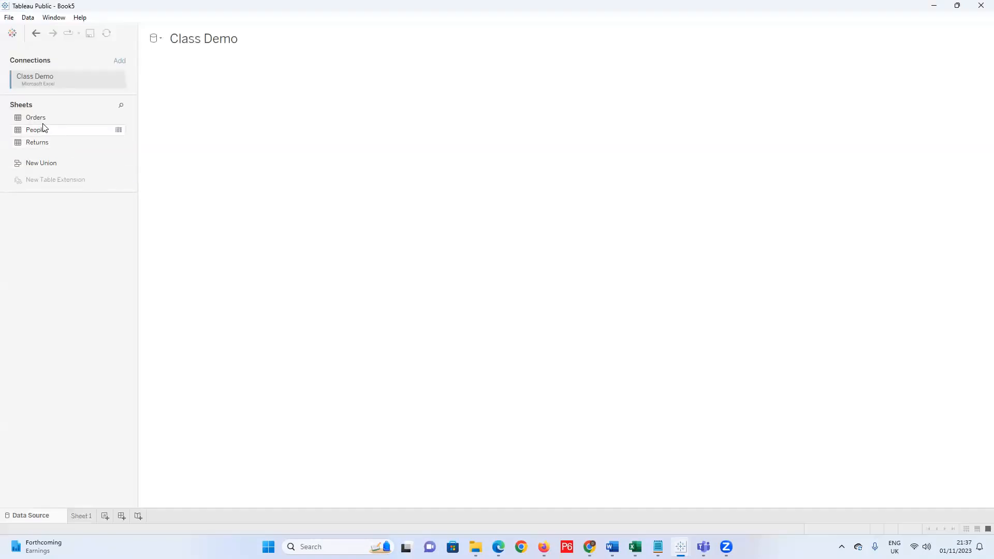
left_click_drag(37, 118, 230, 134)
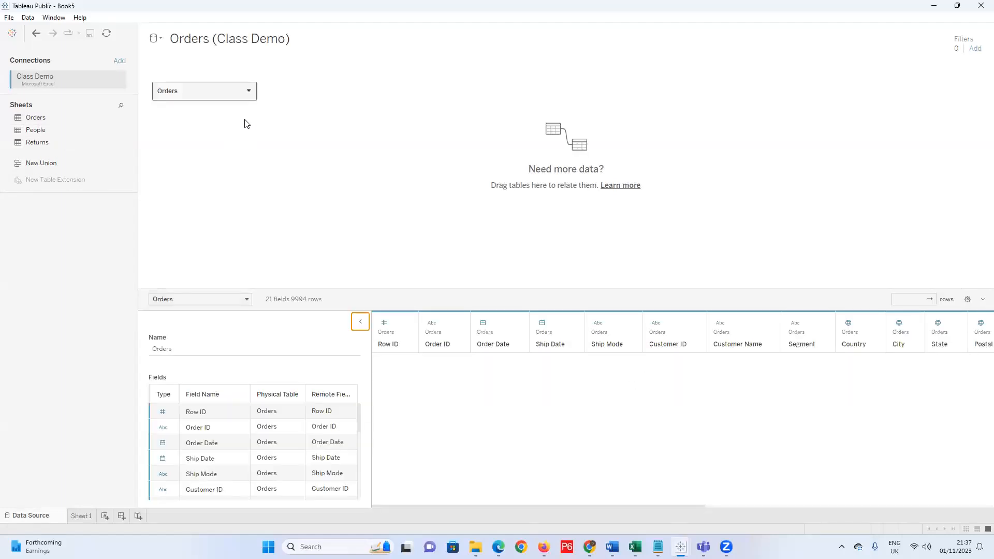
left_click(249, 91)
Drop People beside Orders and make the Region join a left join, keeping 9994 rows with null People values.
left_click(269, 98)
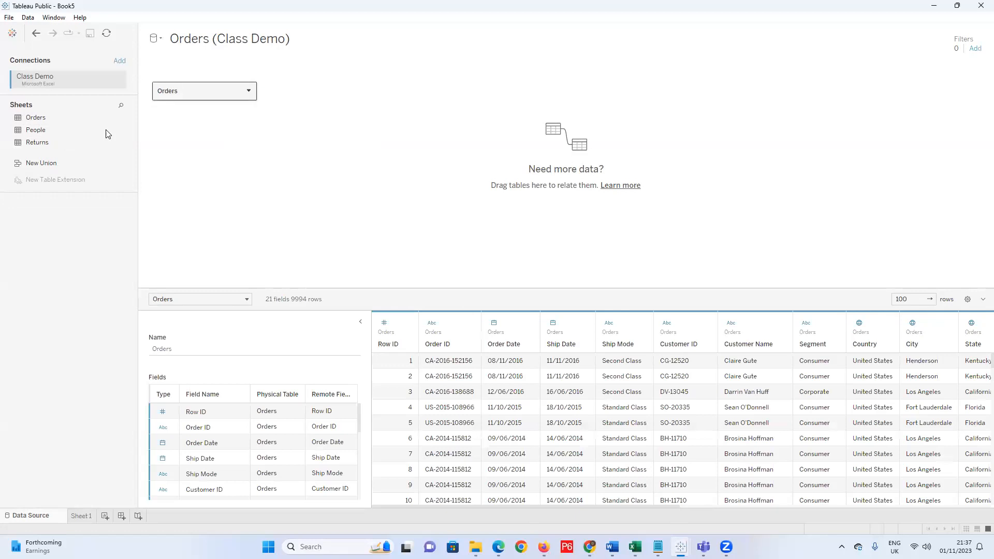
left_click_drag(37, 132, 403, 114)
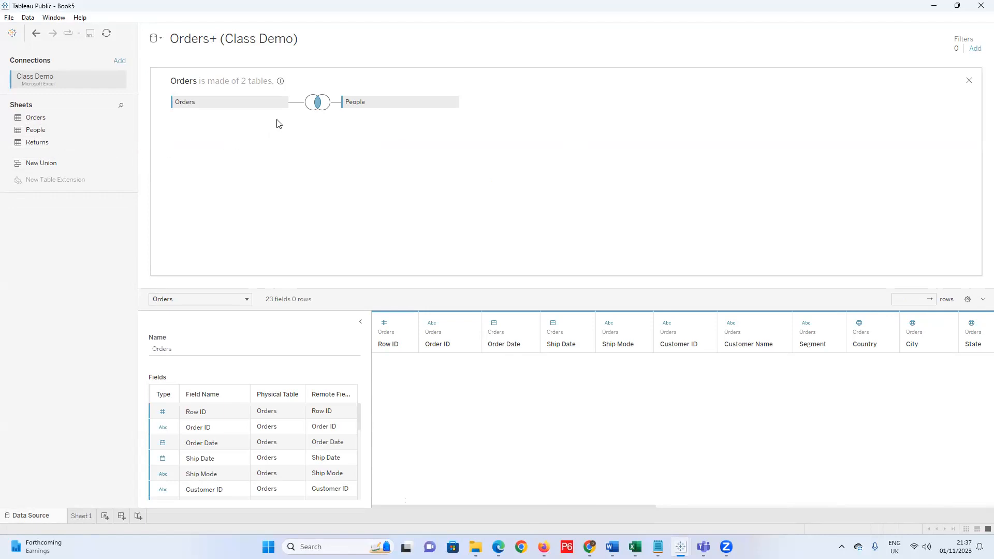
left_click(314, 109)
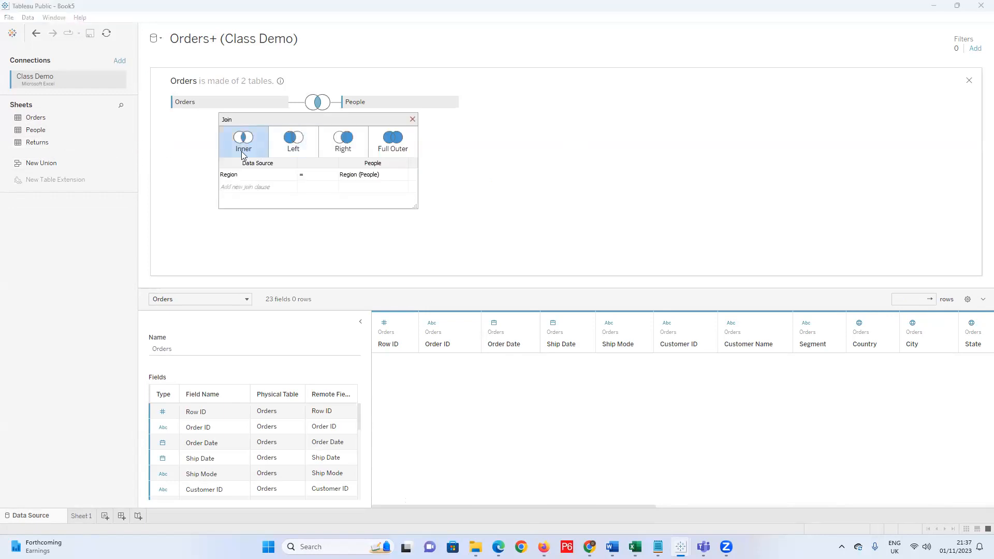
left_click(298, 156)
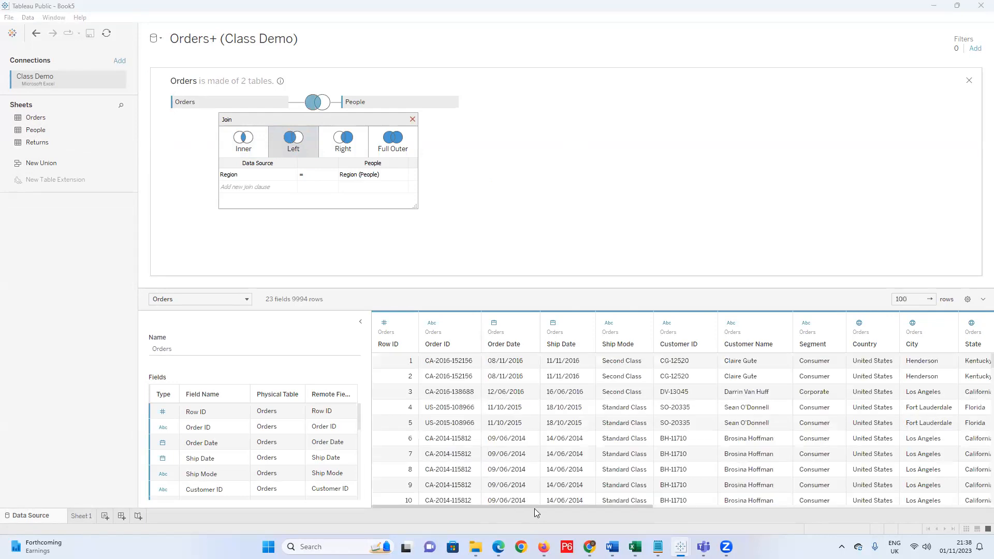
left_click_drag(539, 507, 981, 500)
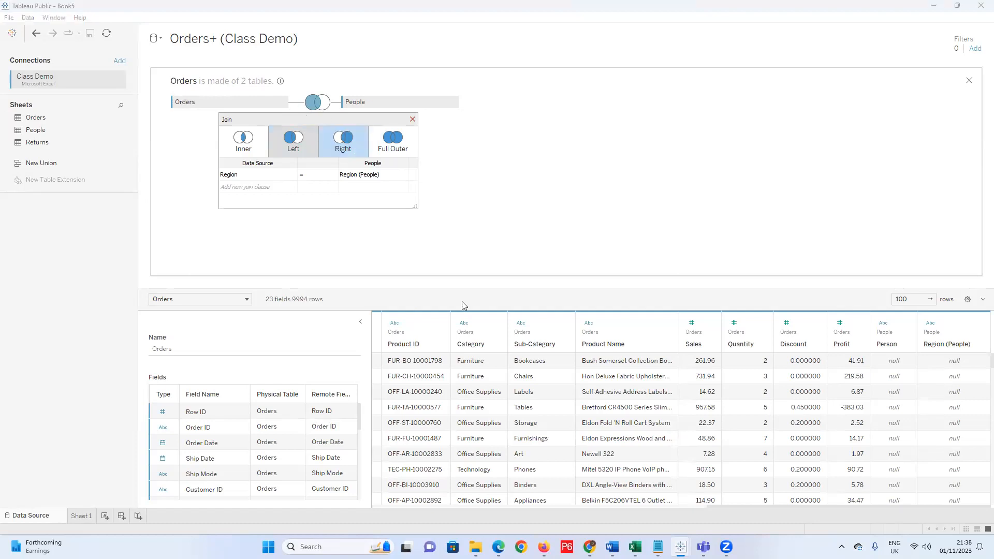
Try a right join, then set the Orders–People join to full outer.
left_click(343, 143)
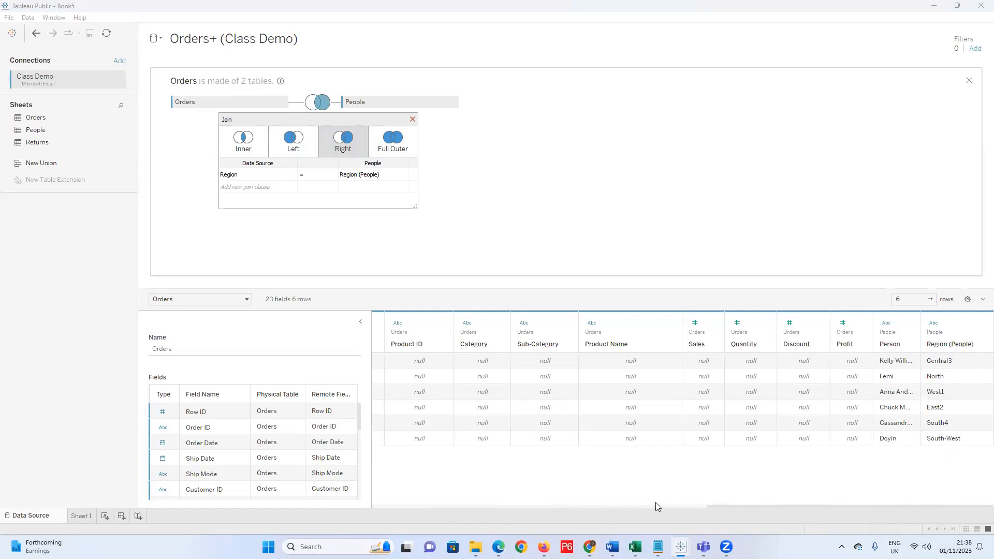
left_click_drag(727, 505, 507, 514)
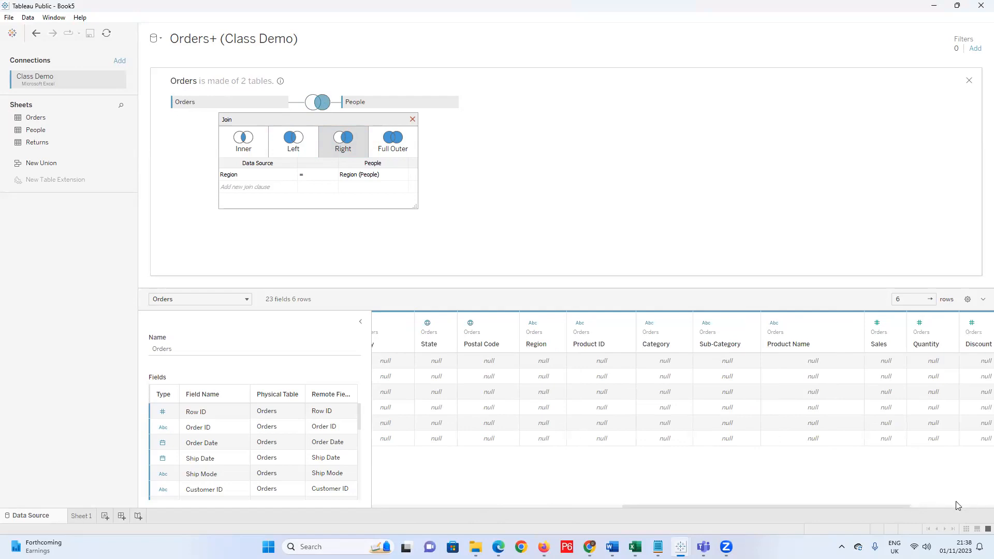
left_click_drag(896, 507, 981, 507)
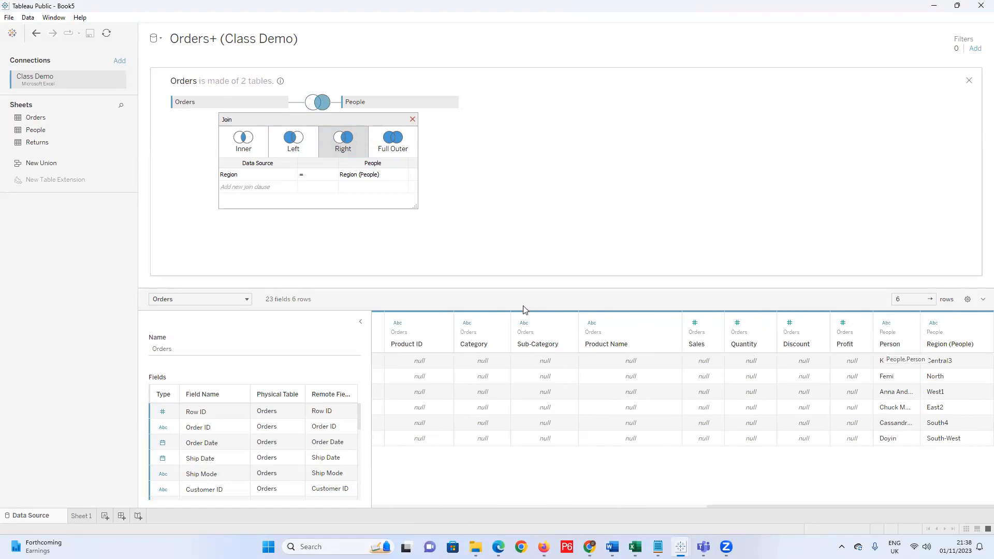
left_click(393, 154)
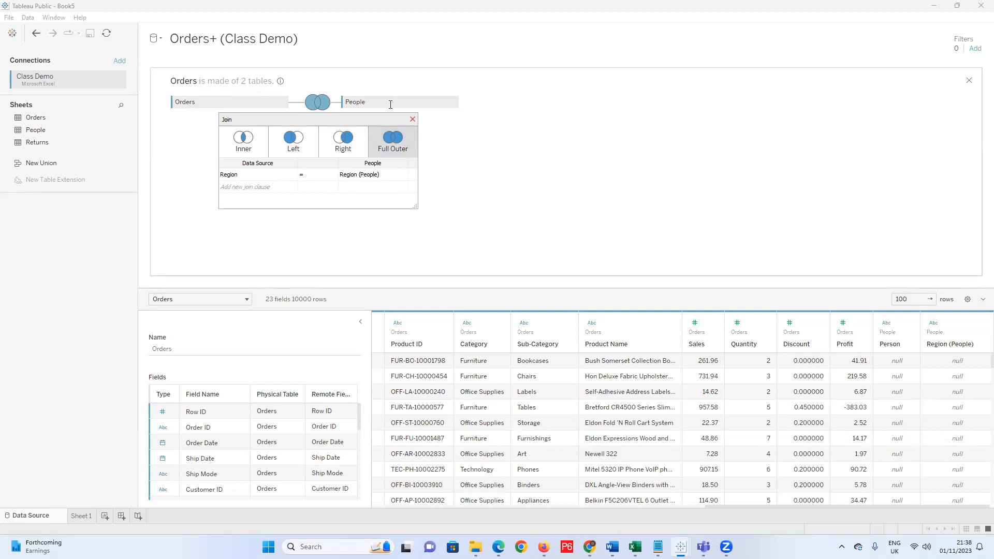
left_click(413, 120)
Close the Book5 workbook and bring Excel's Class Demo workbook to the front.
left_click(9, 18)
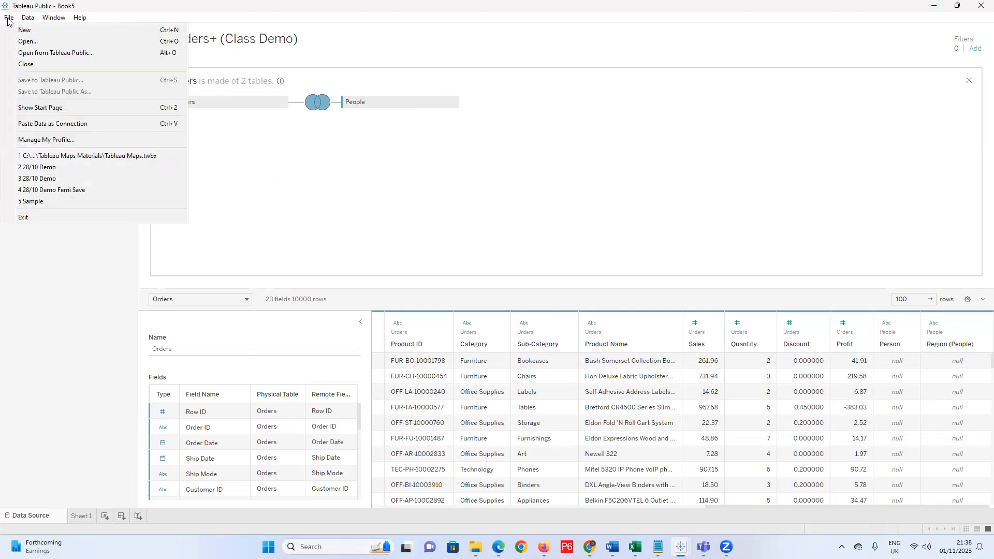
left_click(10, 20)
left_click(9, 19)
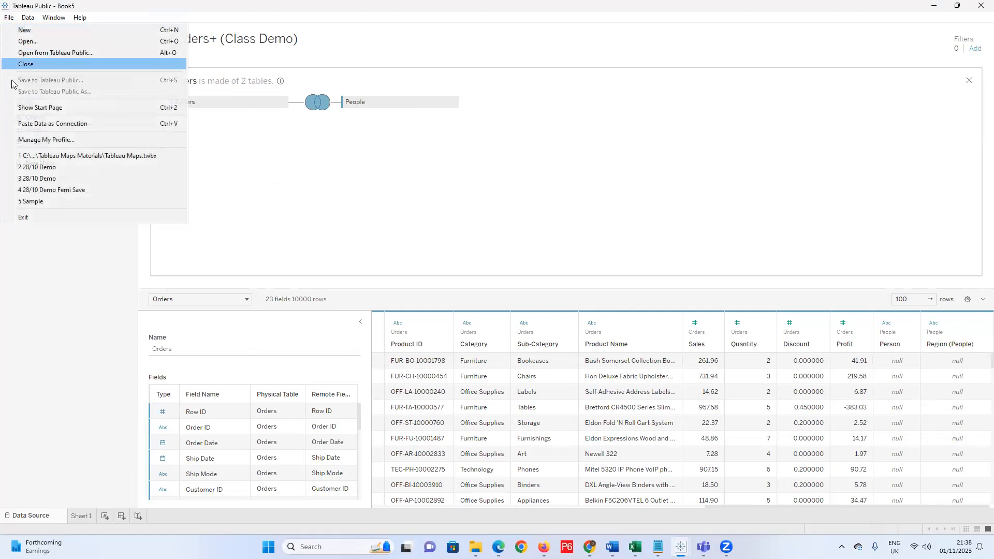
left_click(26, 63)
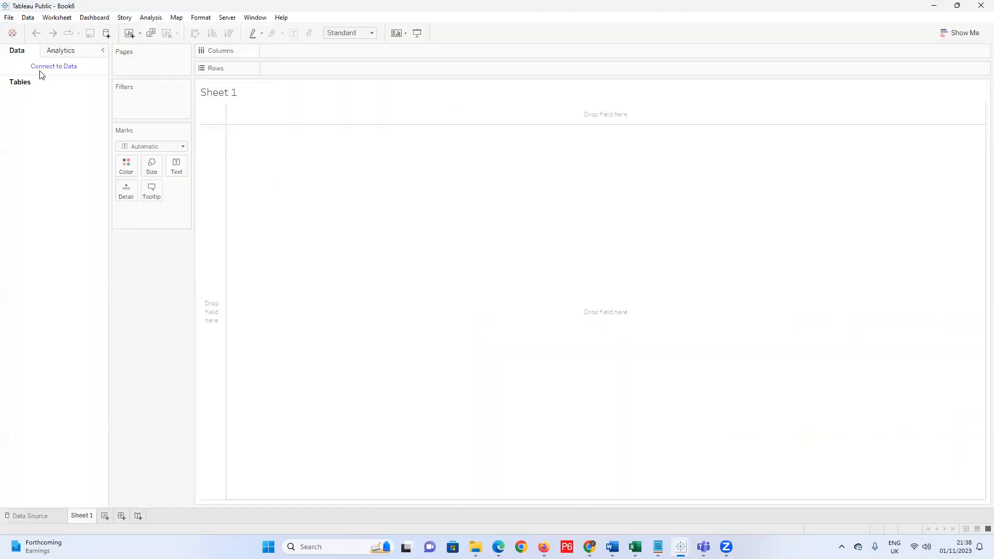
left_click(636, 547)
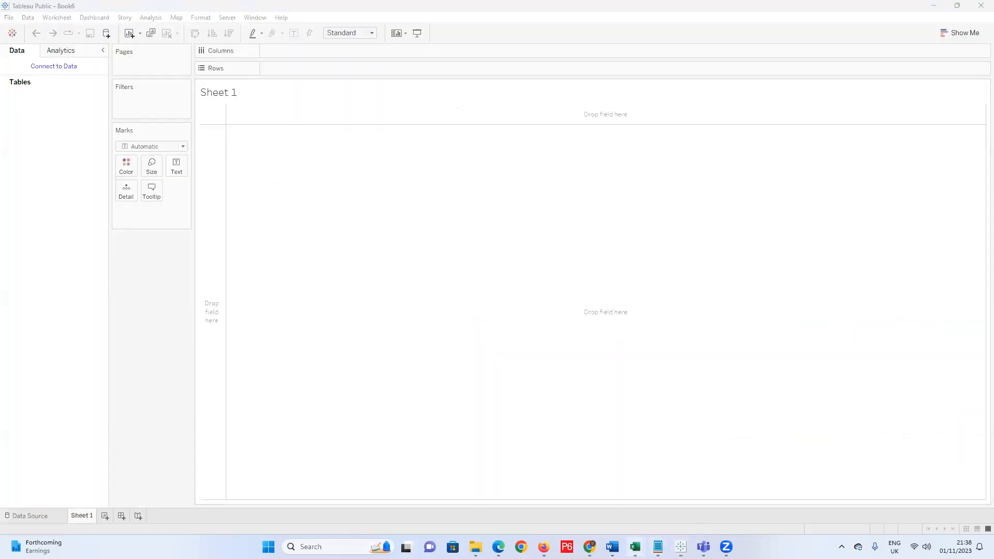
left_click(691, 493)
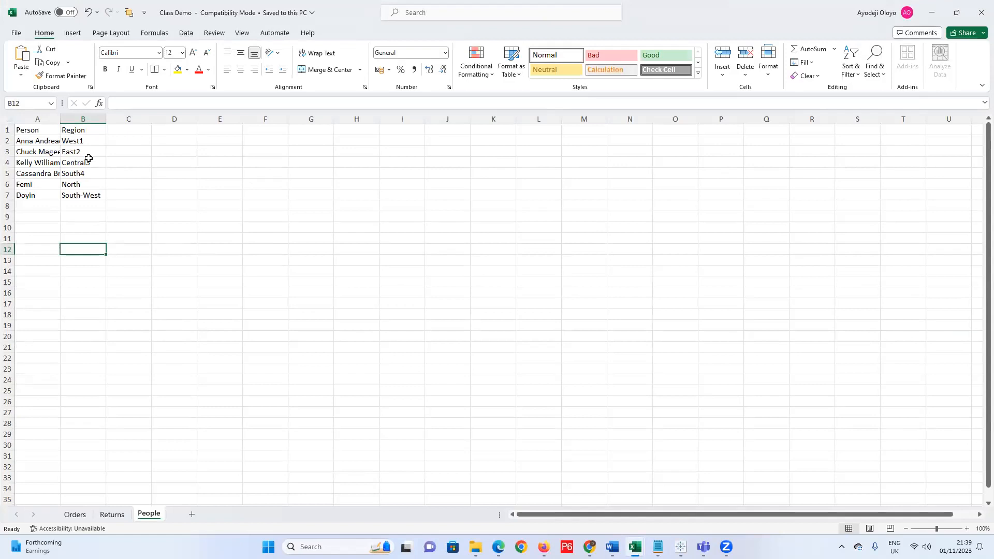
Undo the added people rows and change the B1 header from Region to Regian.
key("ctrl+z")
key("ctrl+z")
key("ctrl+z")
key("ctrl+z")
key("ctrl+z")
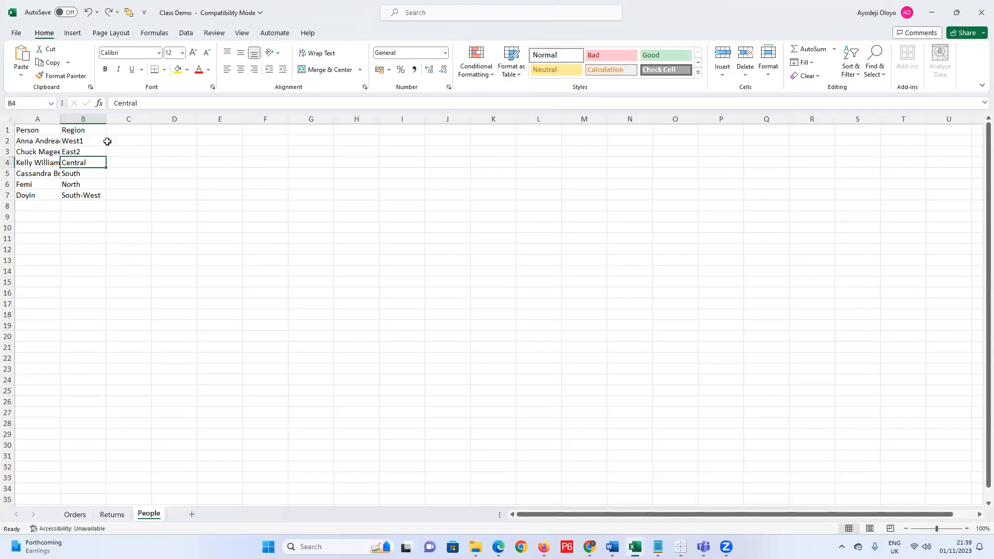
key("ctrl+z")
key("ctrl+z")
key("ctrl+z")
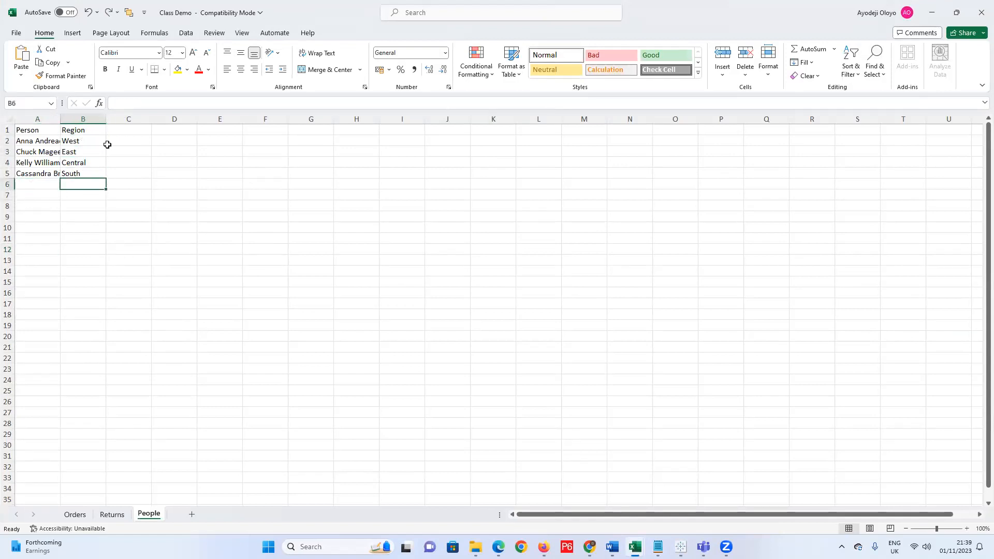
left_click(85, 131)
key("ctrl+Down")
key("ctrl+Up")
left_click(137, 109)
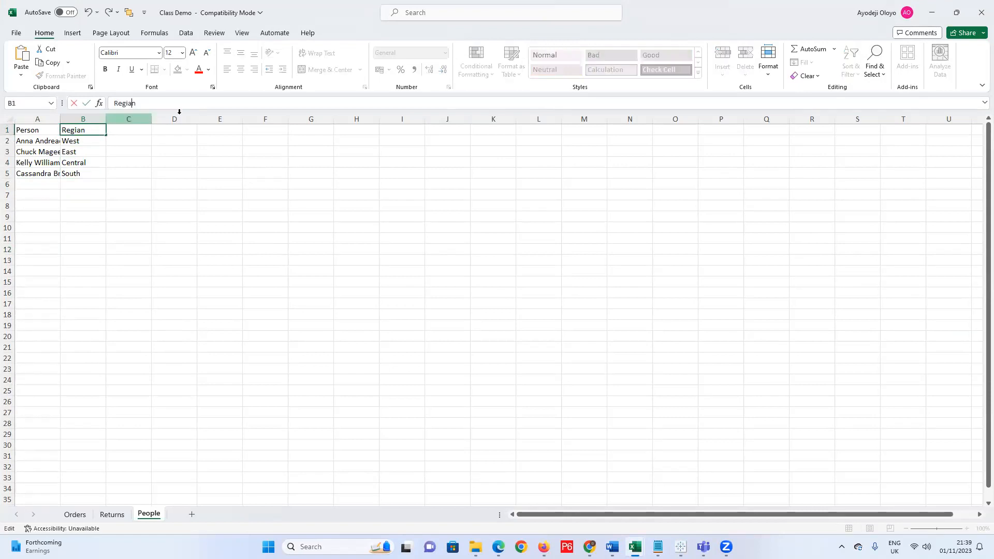
Save and close the Class Demo workbook.
left_click(16, 33)
left_click(29, 170)
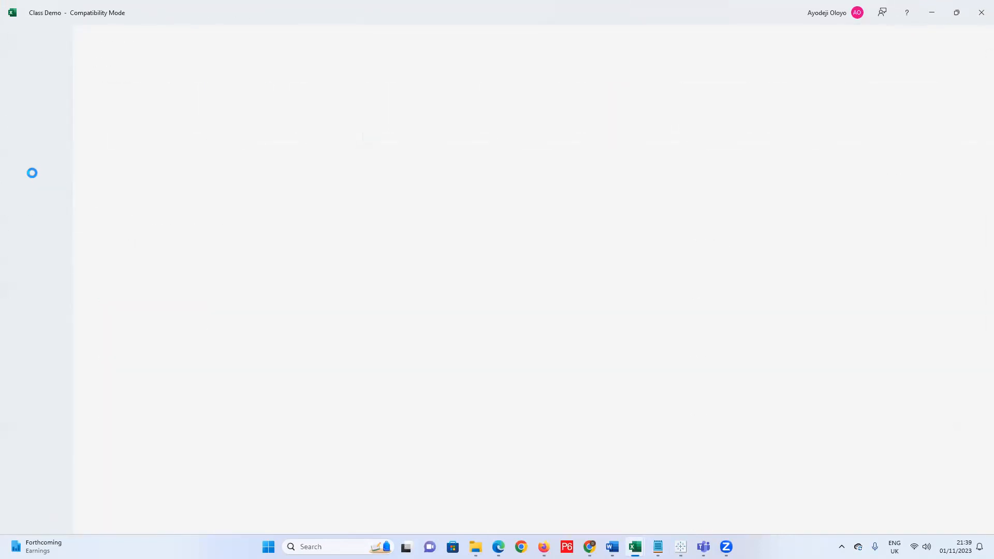
left_click(979, 20)
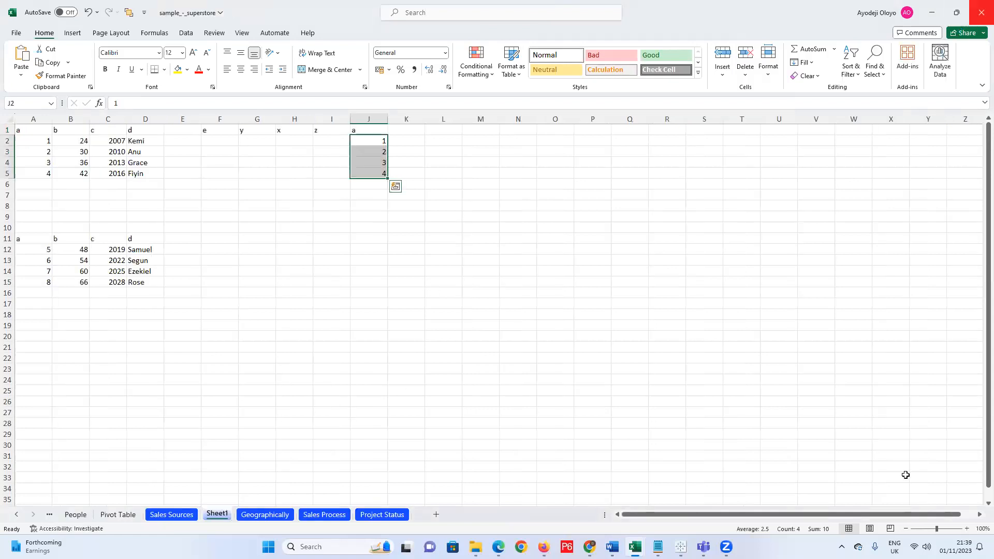
left_click(681, 547)
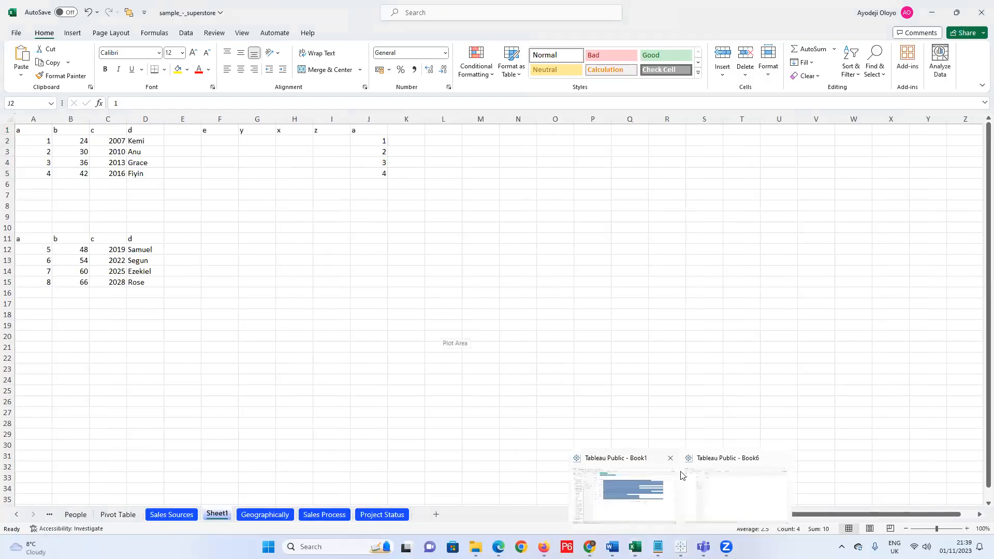
In Book6, connect to the Class Demo Excel workbook and drag the Orders sheet onto the canvas.
left_click(686, 474)
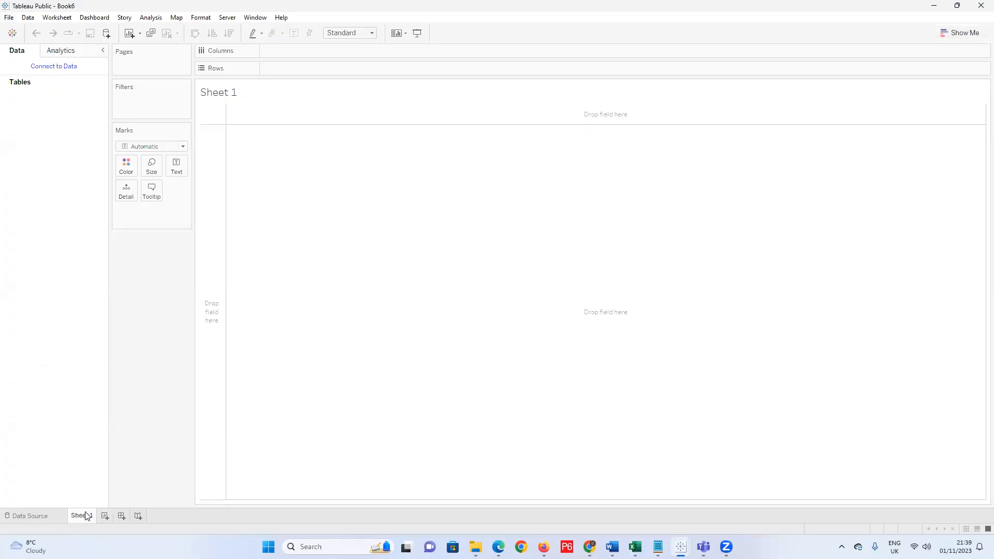
left_click(29, 516)
left_click(41, 114)
double_click(136, 154)
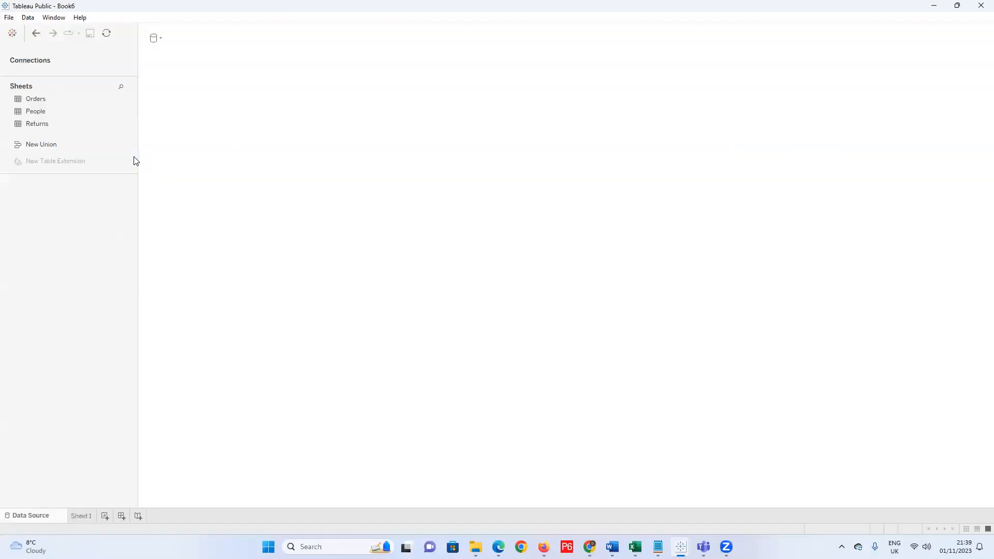
left_click_drag(44, 121, 191, 98)
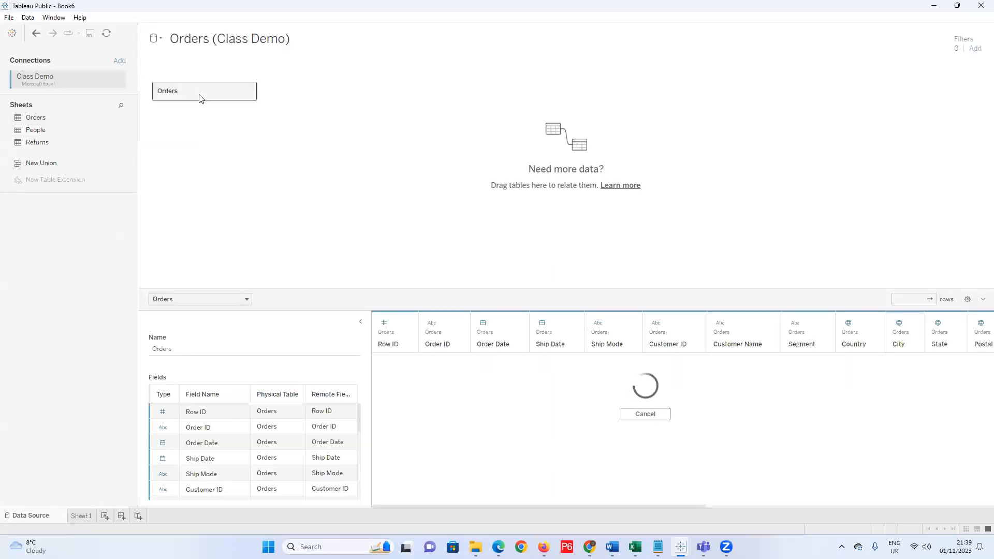
Add People beside Orders and match Orders' Region with the People table's Regian field.
left_click(249, 91)
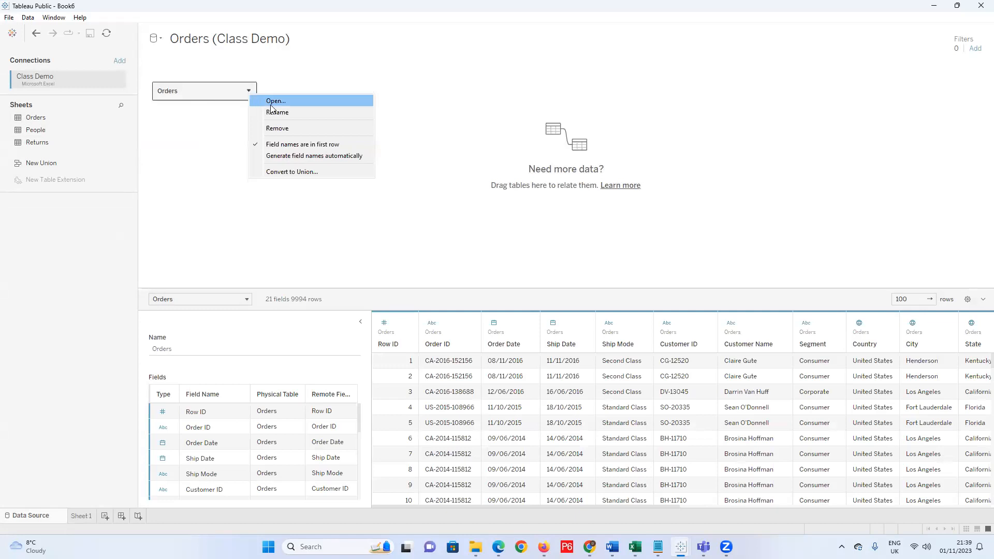
left_click(270, 99)
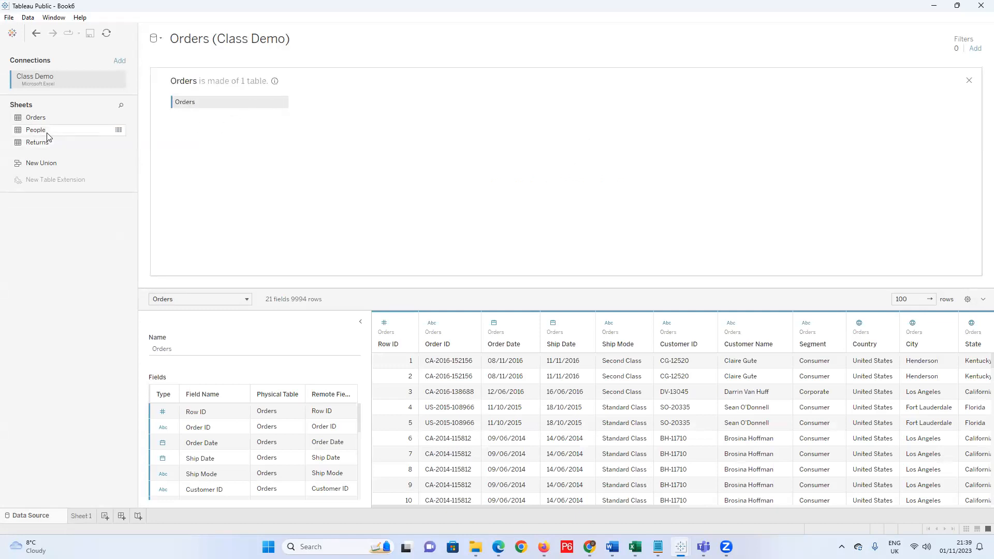
left_click_drag(39, 131, 362, 111)
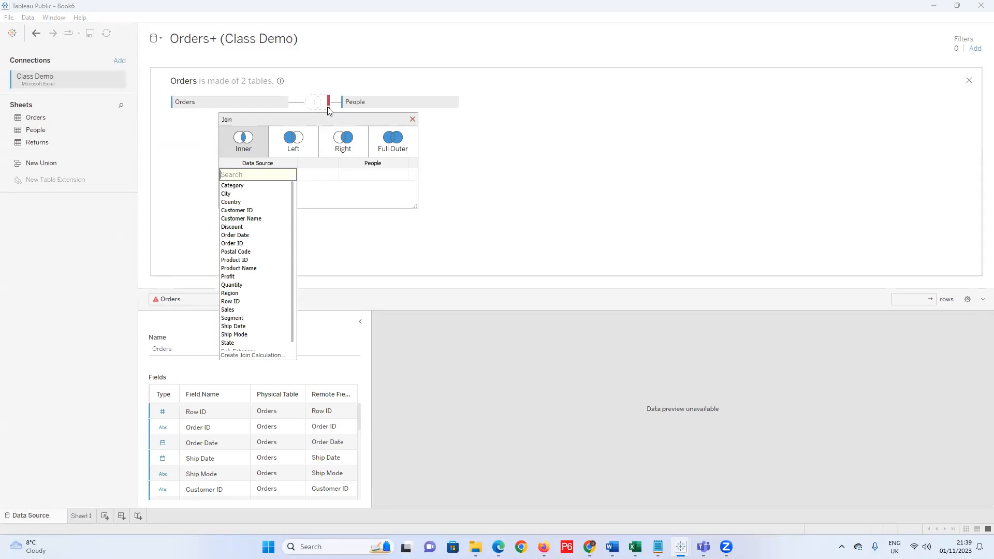
left_click(247, 293)
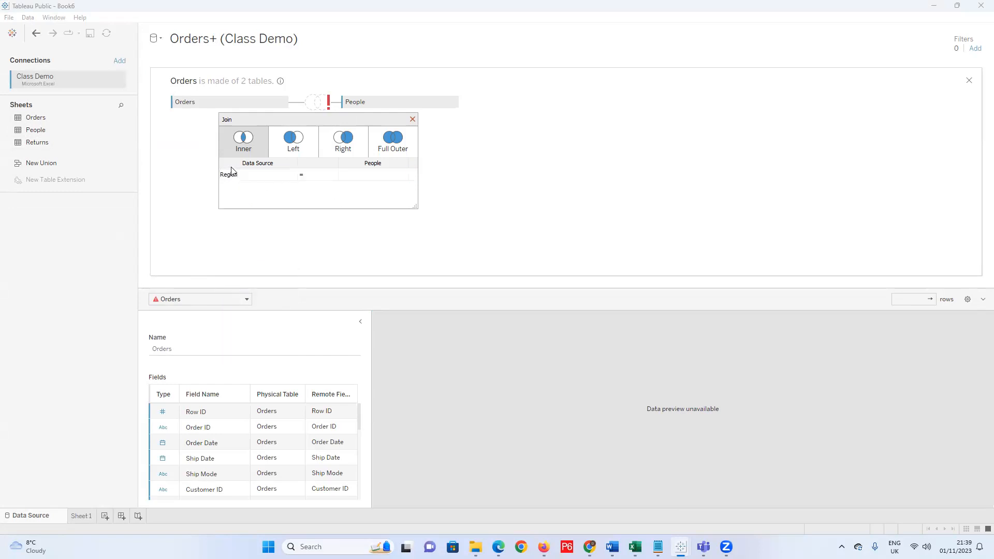
left_click(402, 174)
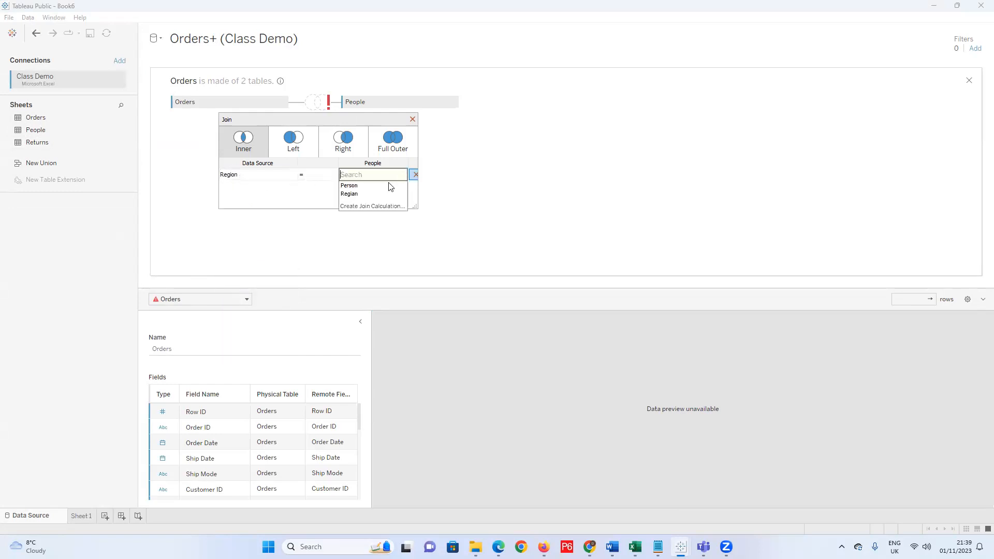
left_click(366, 199)
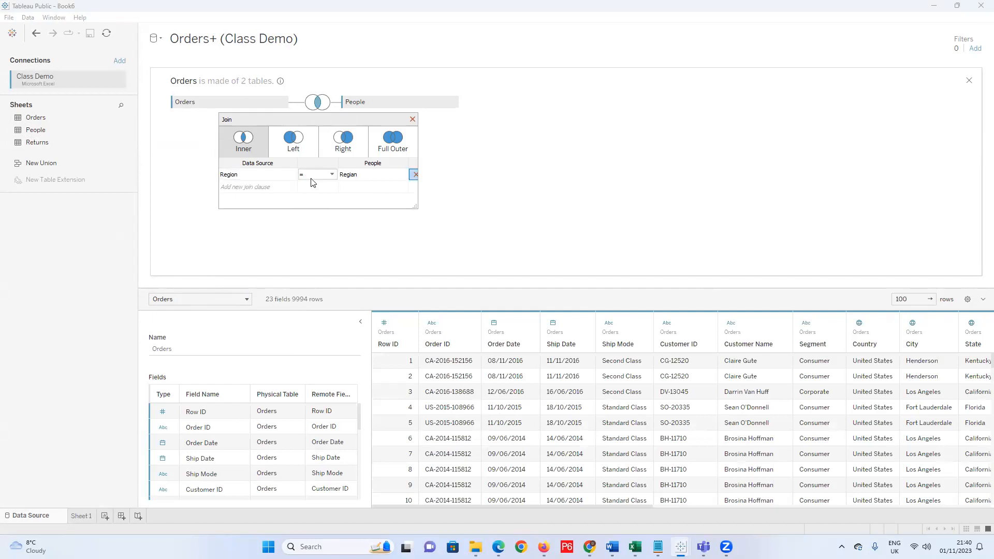
Keep the single inner-join clause, check the 23-field, 9994-row preview, and close the join settings.
left_click(403, 188)
left_click(367, 264)
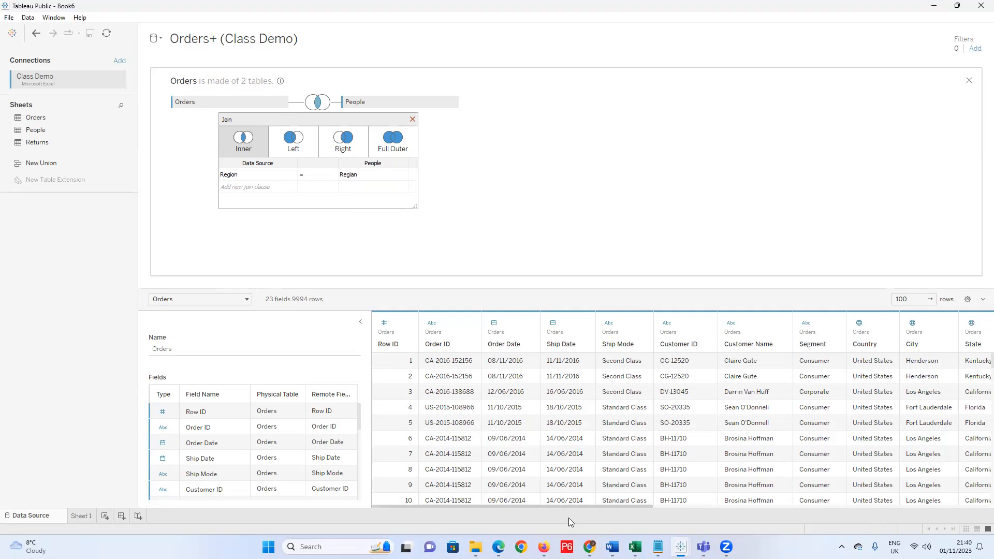
left_click_drag(620, 509, 810, 508)
scroll(980, 451, "right", 5)
scroll(977, 444, "left", 10)
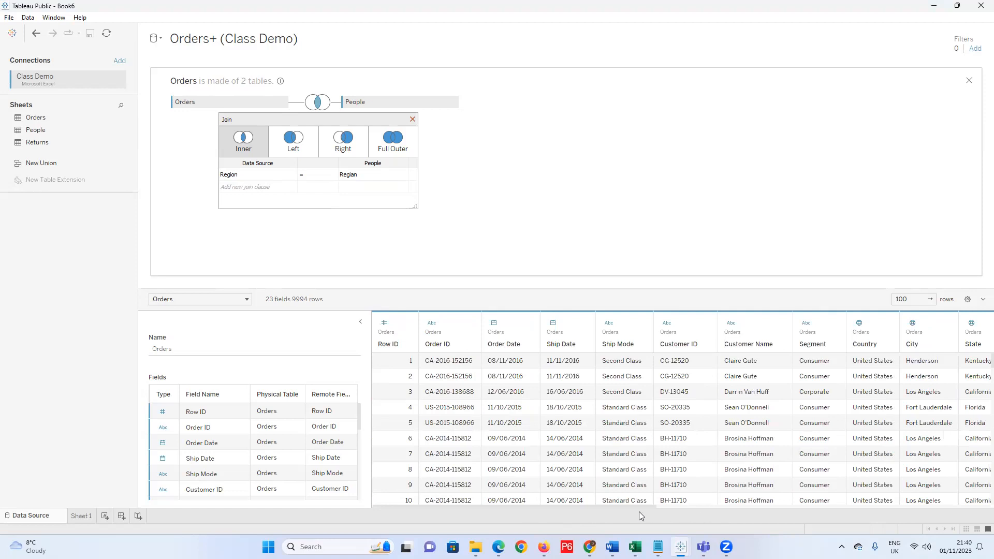
left_click_drag(638, 507, 978, 479)
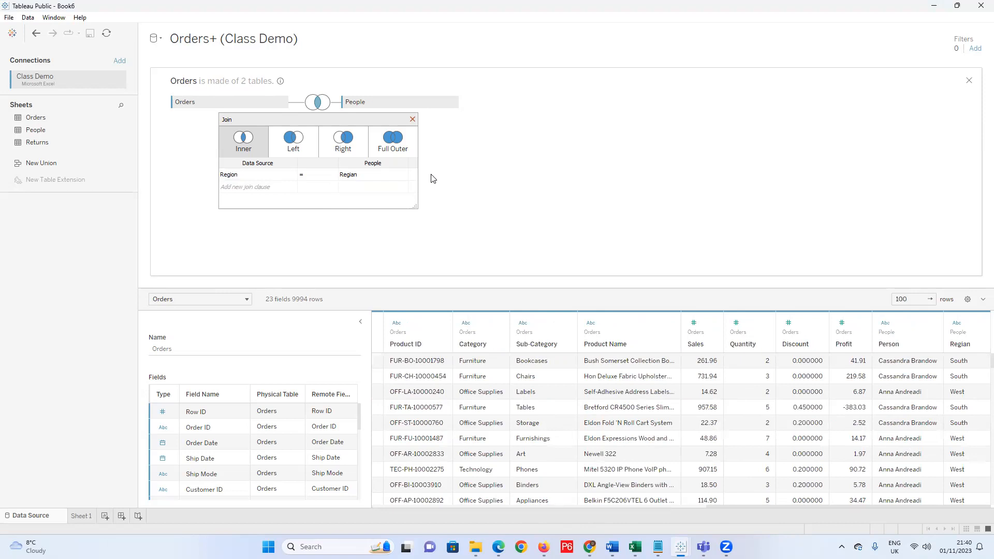
left_click(346, 187)
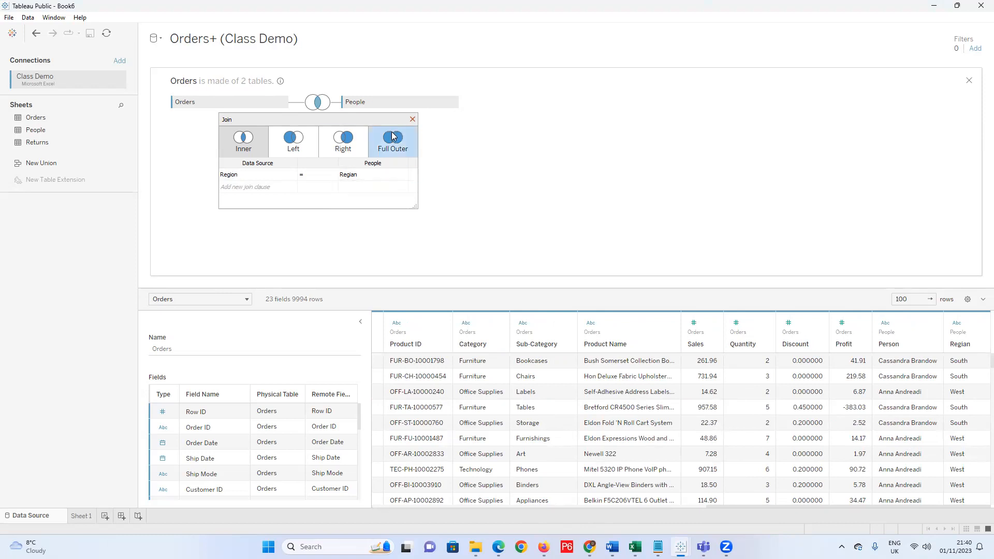
left_click(413, 120)
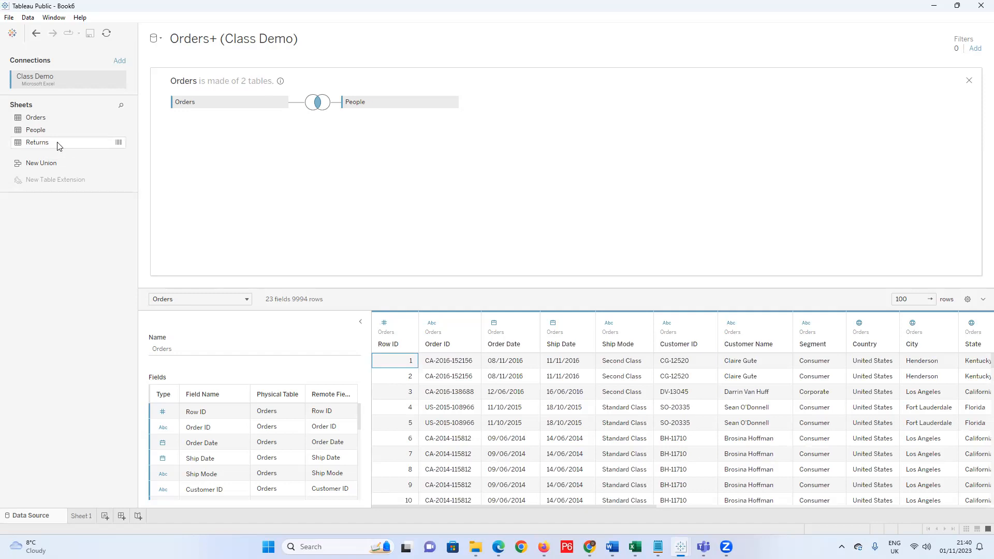
Drag Returns next to Orders, creating an inner join on Order ID with 800 rows.
left_click_drag(58, 145, 344, 175)
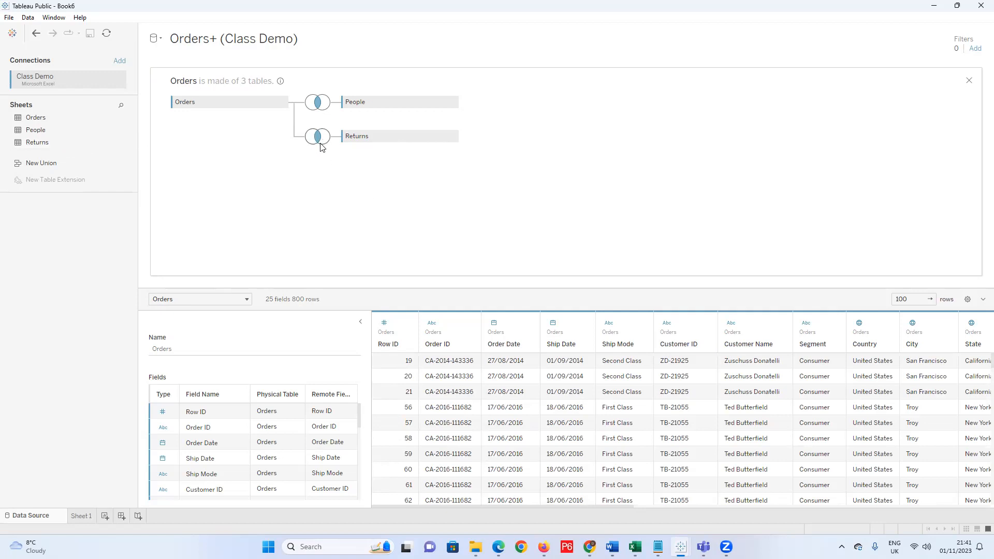
mouse_move(320, 147)
Compare left, full outer, right and inner joins for Orders–Returns, then settle on left (9994 rows).
left_click(318, 138)
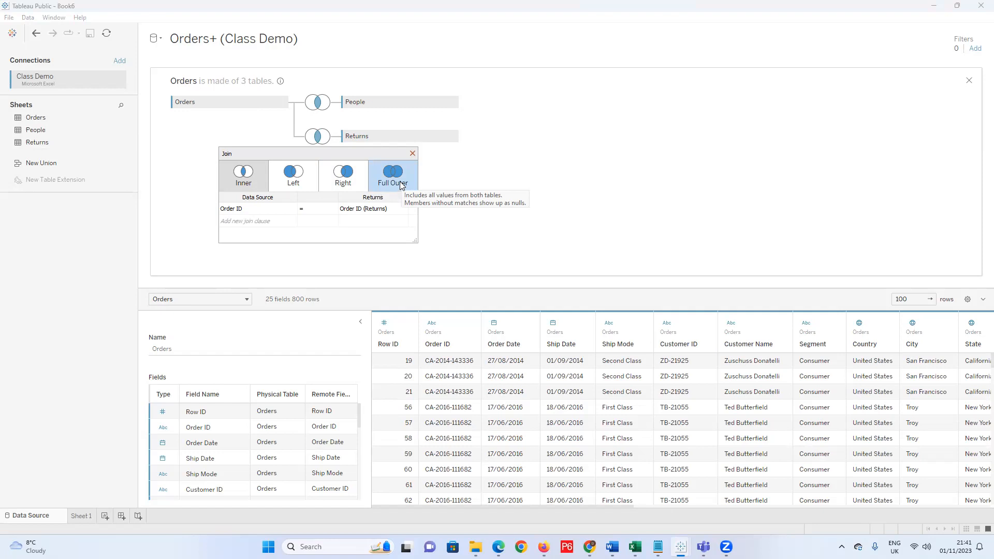
left_click(296, 178)
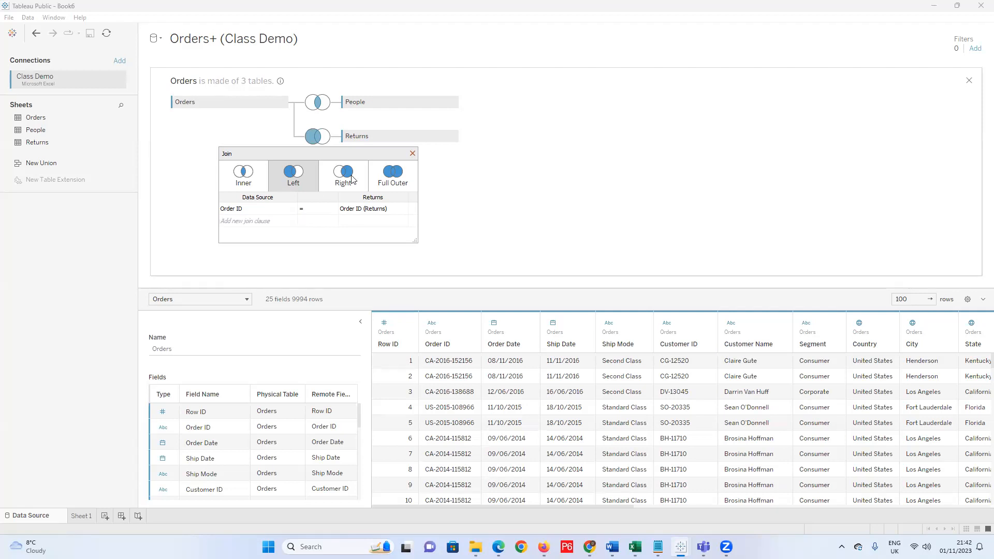
left_click(405, 183)
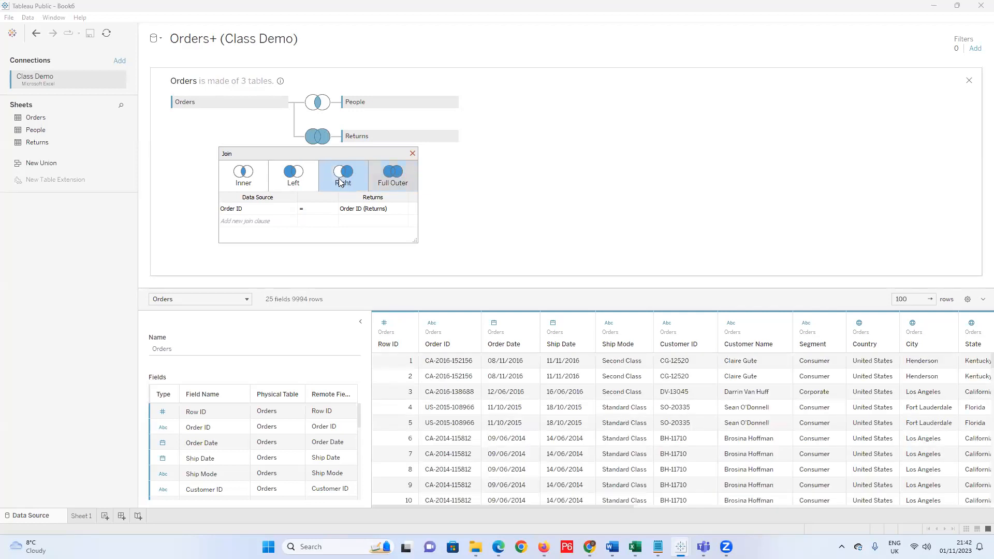
left_click(340, 181)
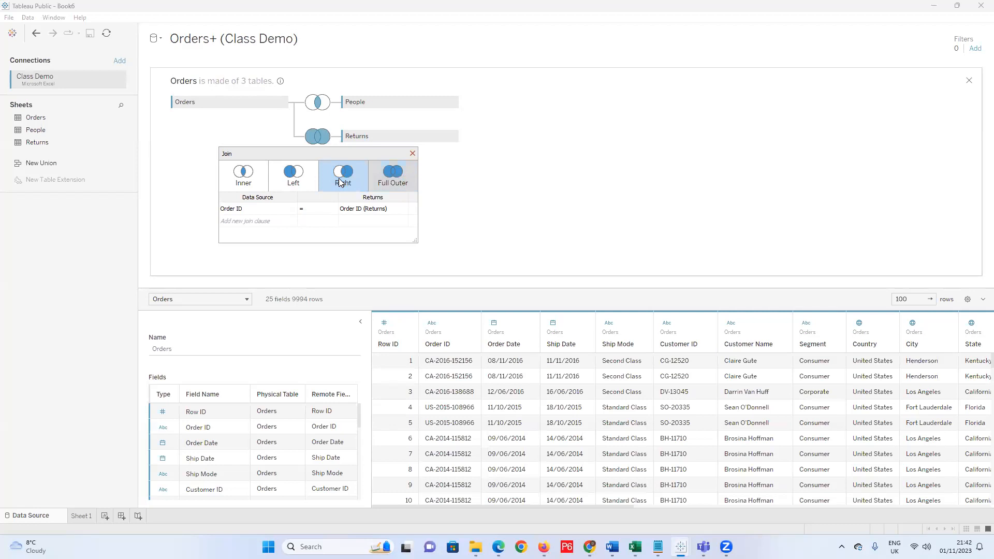
left_click(242, 188)
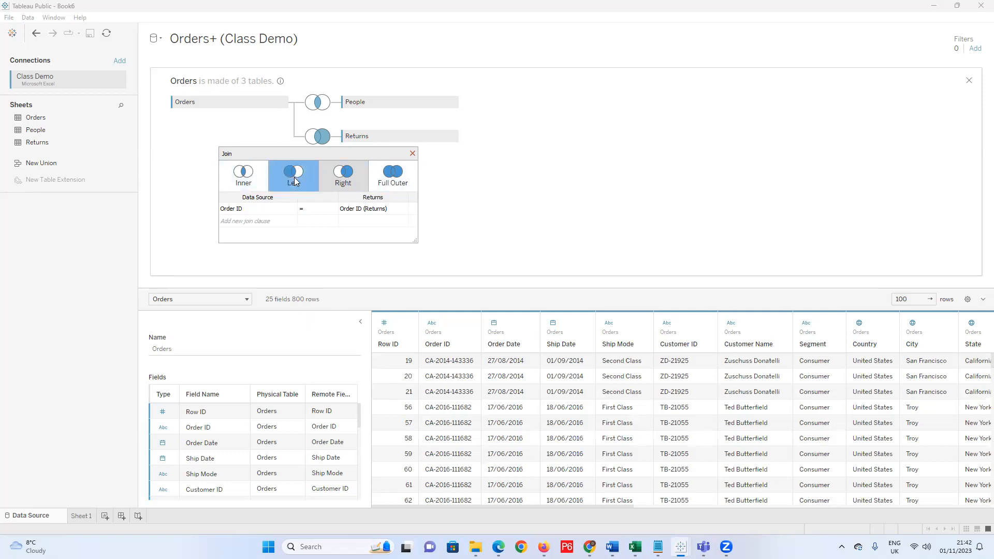
left_click(290, 191)
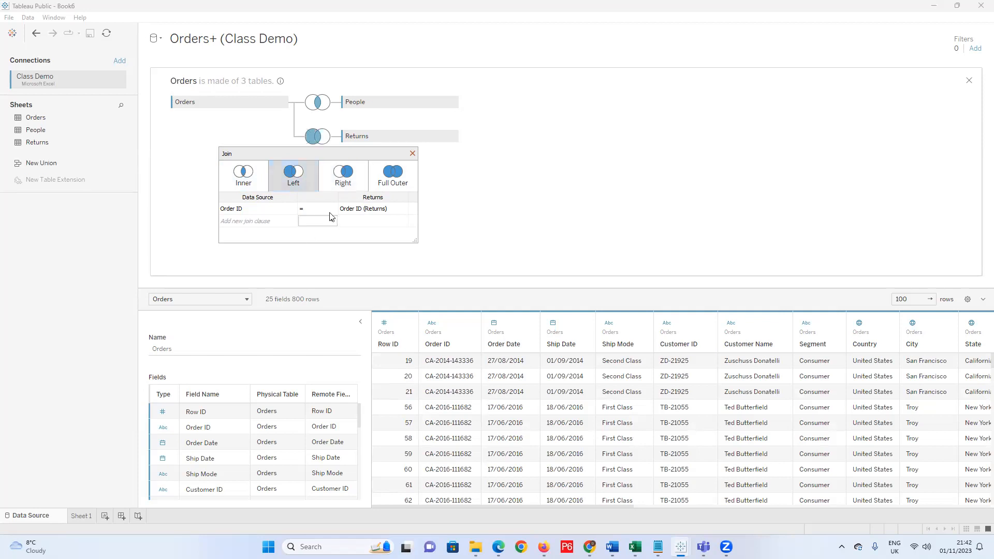
left_click(413, 153)
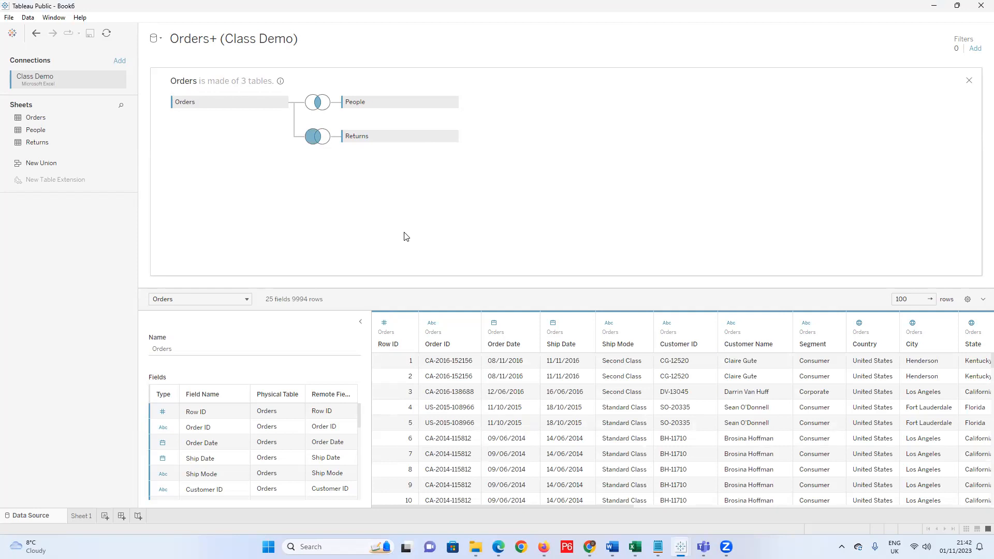
Hide the Order ID (Returns) column in the data grid.
left_click_drag(626, 507, 932, 512)
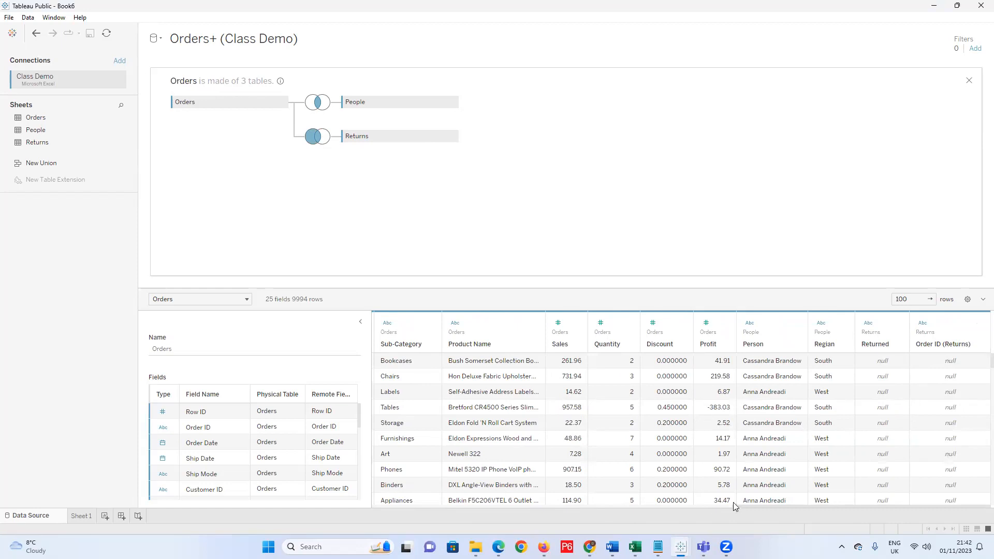
left_click_drag(739, 507, 377, 507)
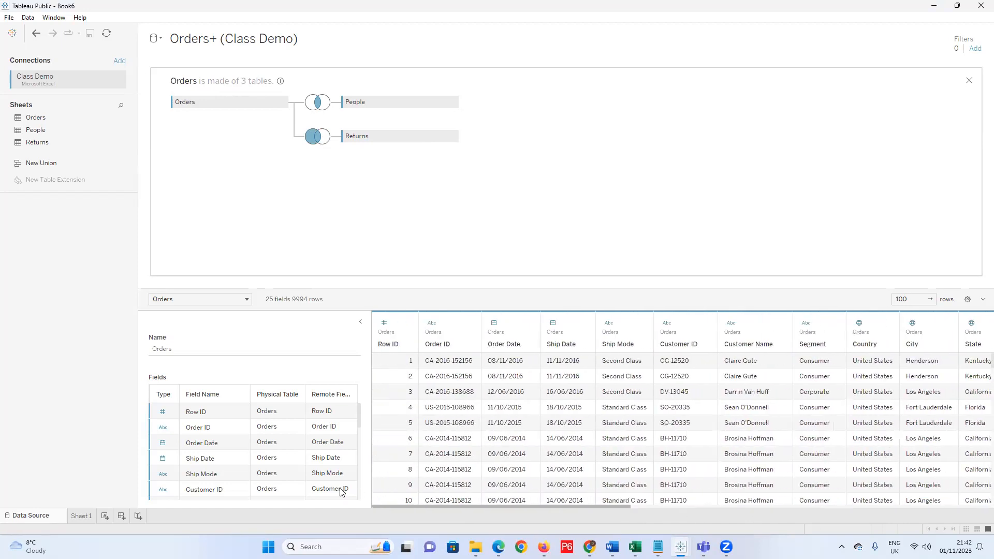
left_click_drag(611, 507, 984, 511)
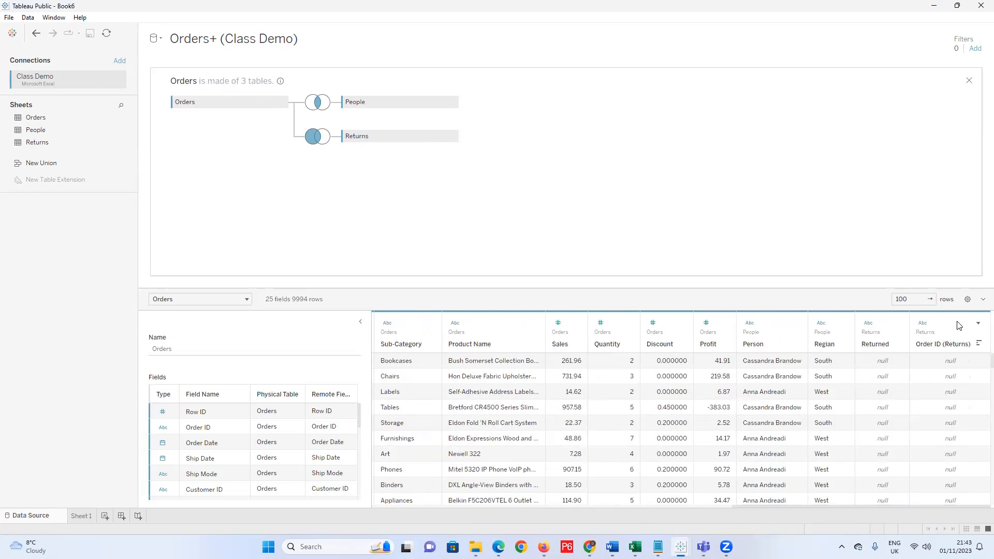
left_click(979, 325)
left_click(979, 323)
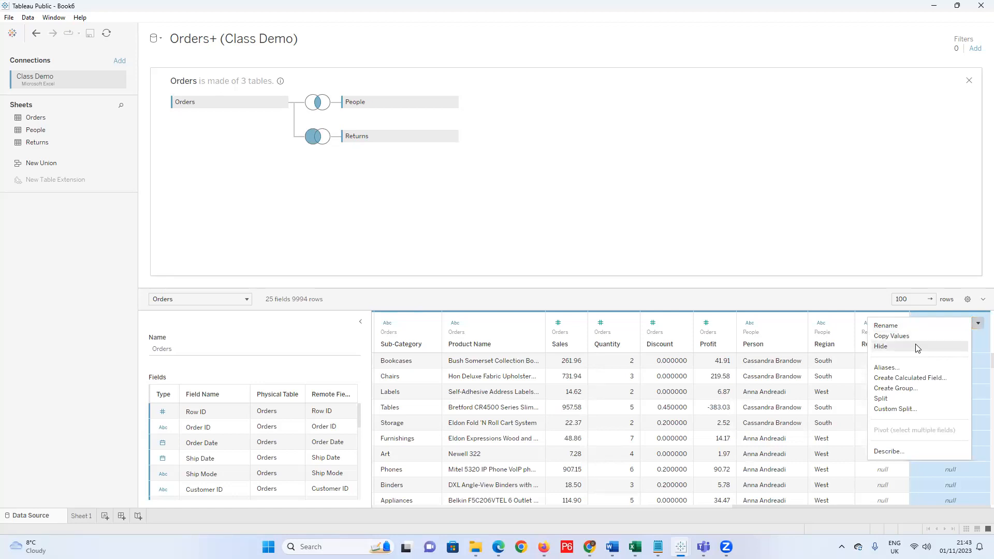
left_click(978, 323)
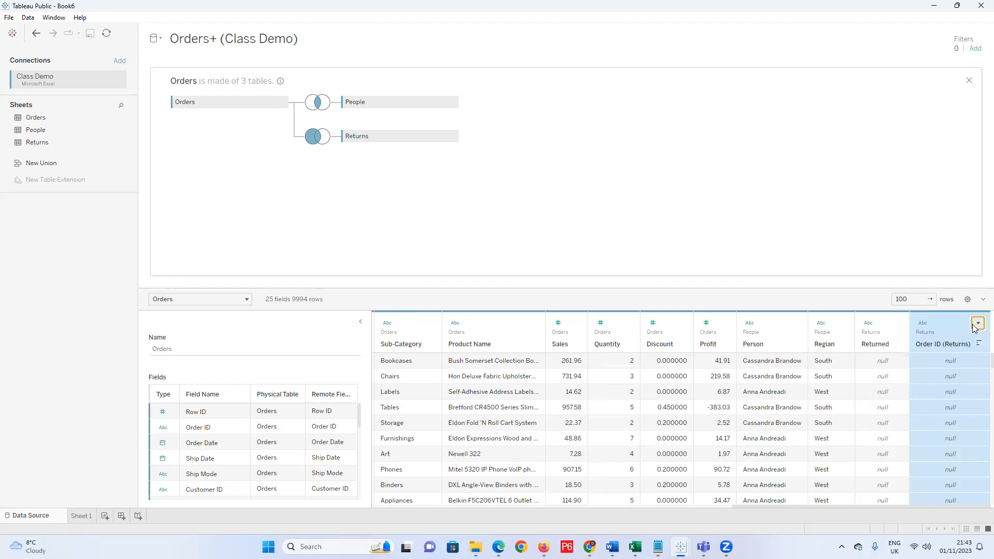
left_click(977, 324)
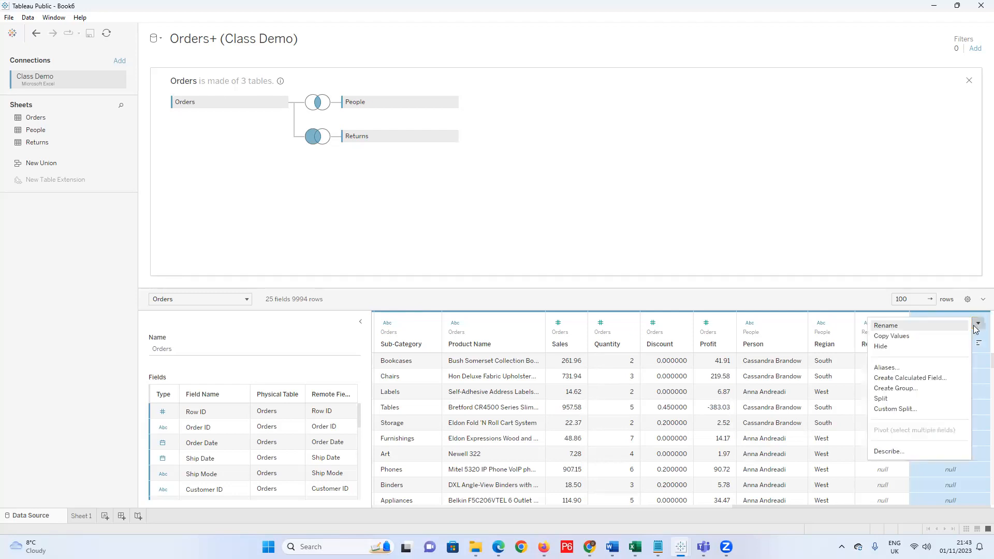
left_click(892, 347)
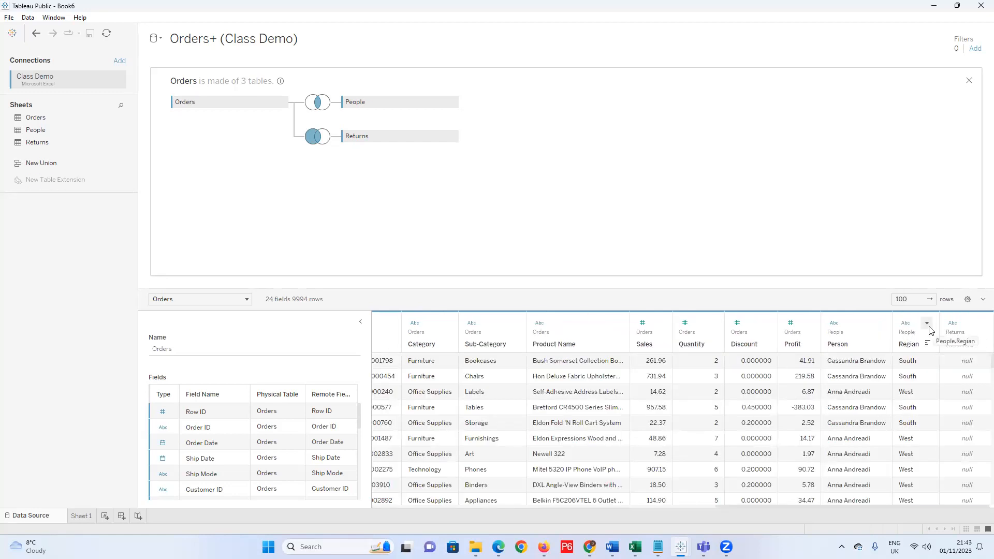
Hide the Region column, bringing the data source to 23 fields.
left_click_drag(759, 507, 407, 506)
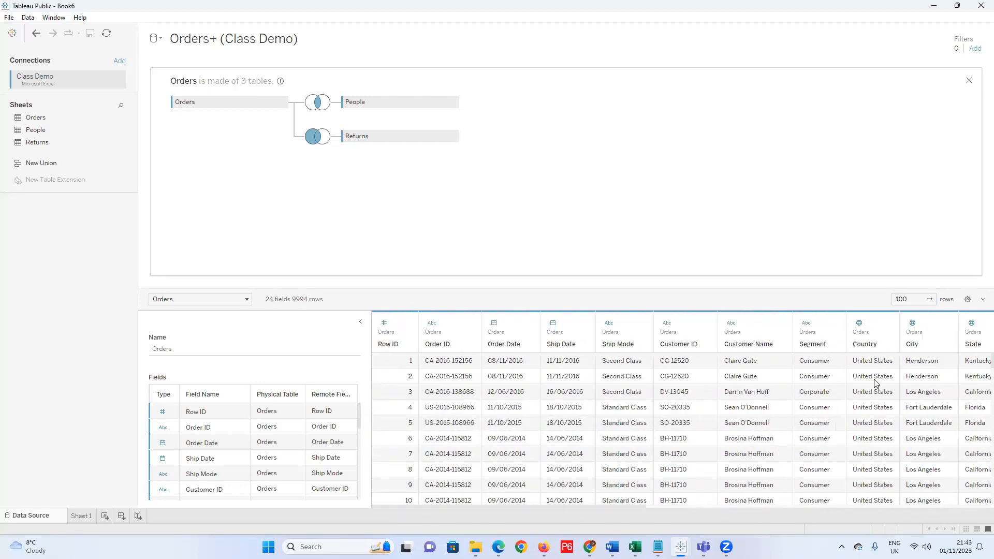
left_click_drag(560, 507, 692, 505)
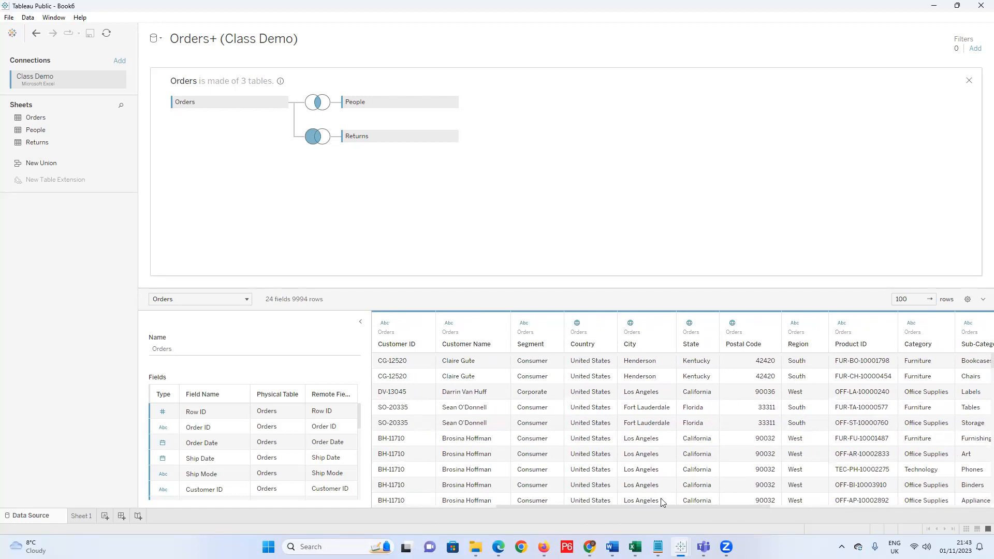
left_click_drag(659, 506, 908, 510)
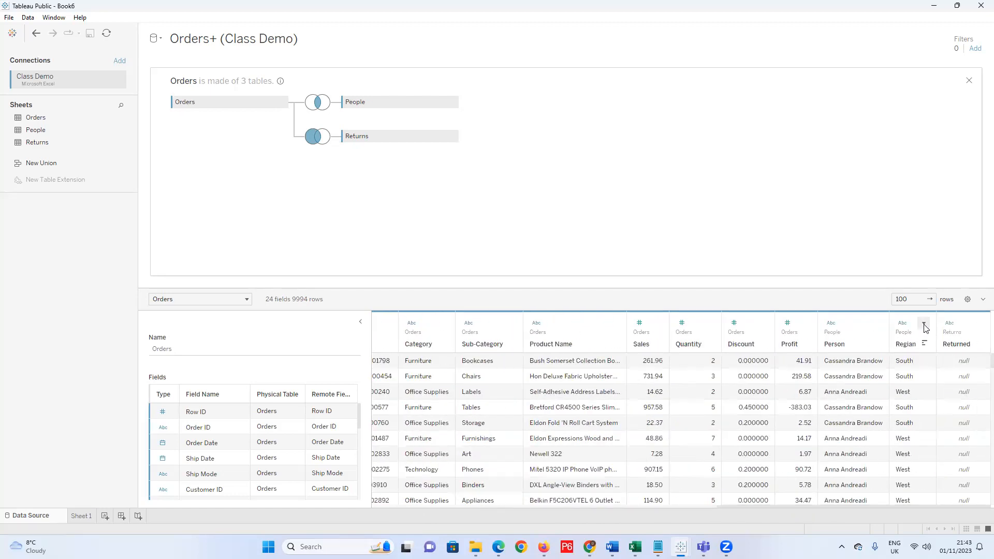
left_click(924, 324)
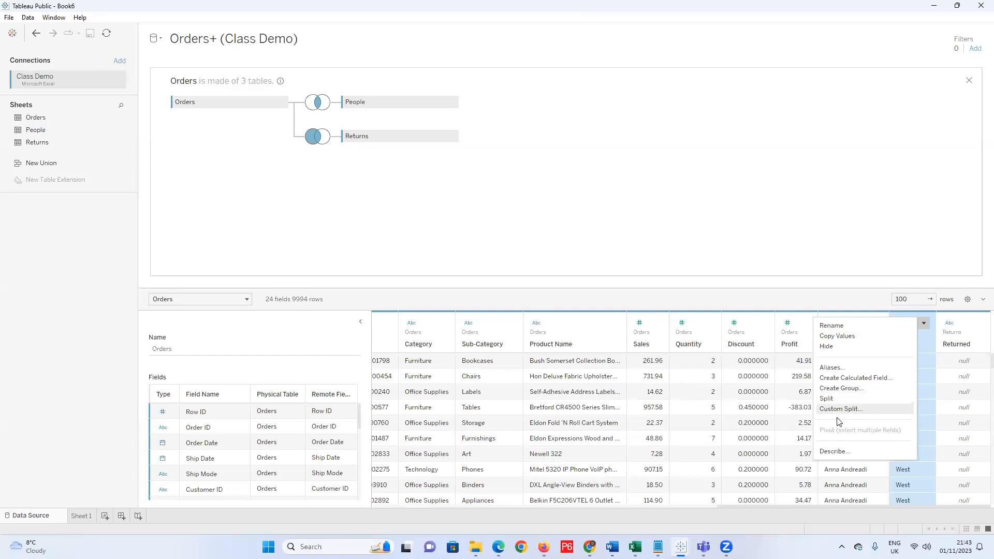
left_click(837, 347)
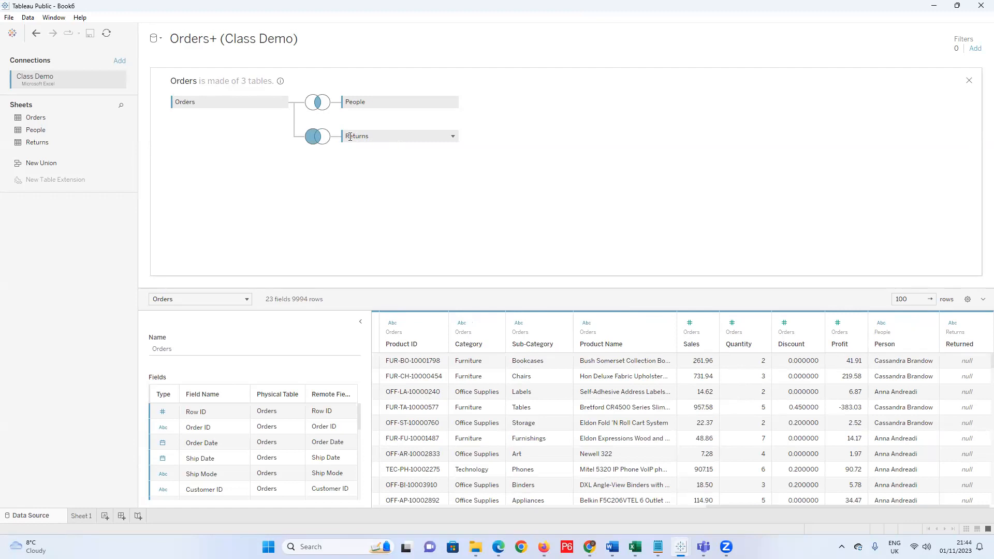
Remove Returns and add it back to Orders as a left join.
left_click_drag(342, 138, 45, 194)
left_click_drag(32, 142, 313, 115)
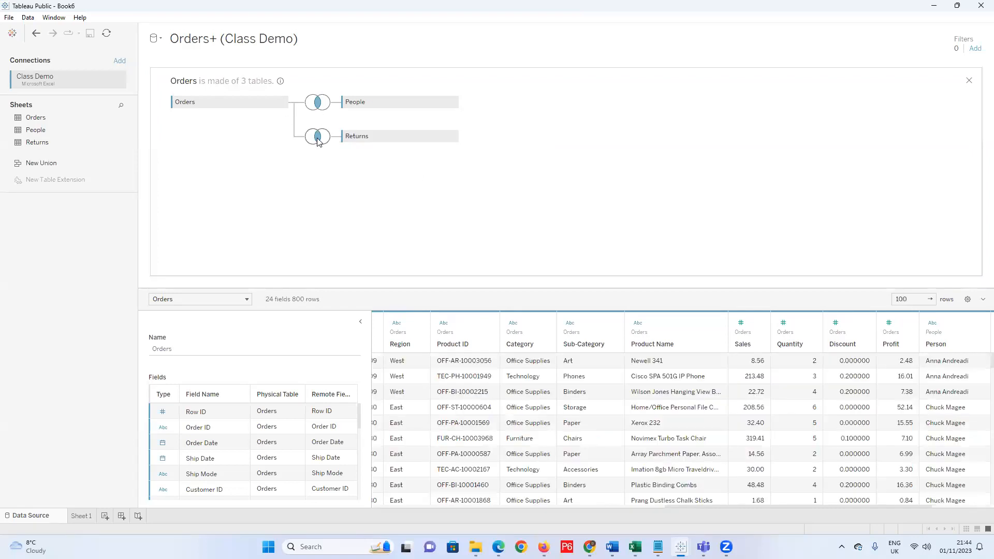
left_click(318, 141)
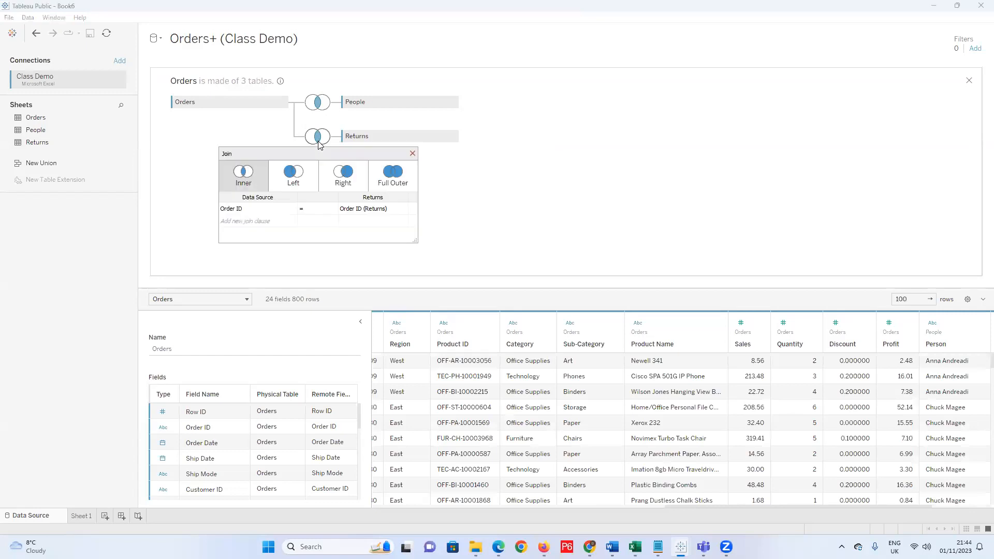
left_click(293, 178)
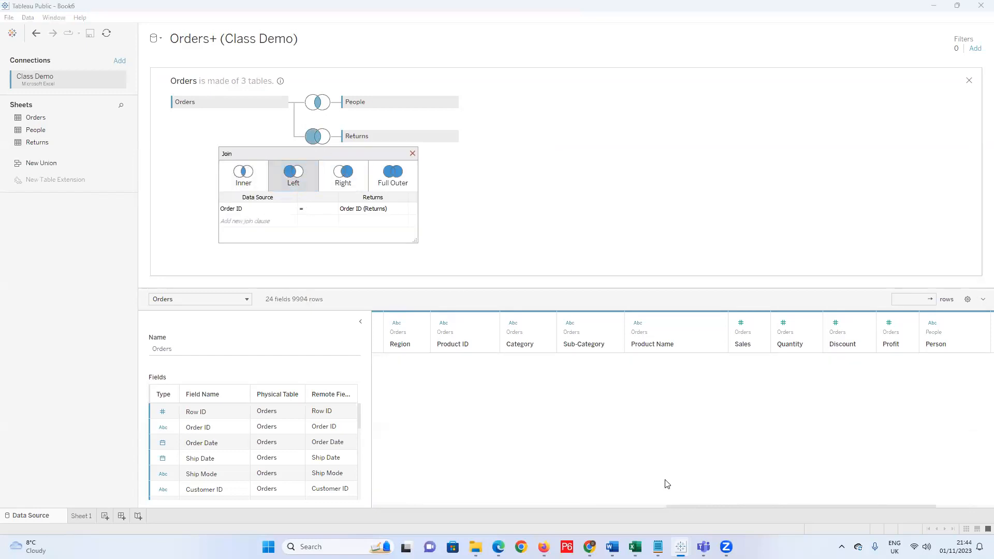
Hide the Order ID (Returns) column and close the join settings, leaving 23 fields and 9994 rows.
left_click_drag(710, 510, 953, 496)
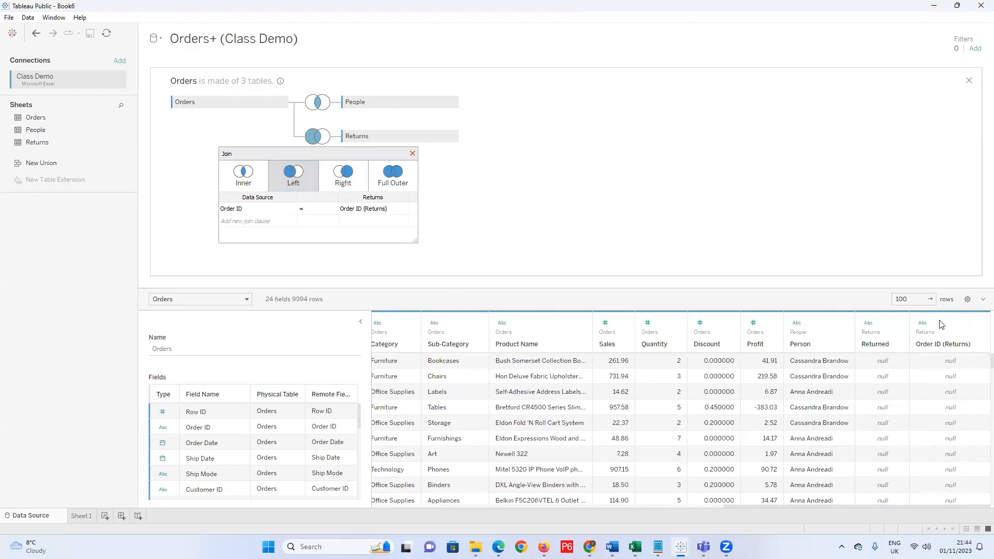
left_click(978, 325)
left_click(978, 323)
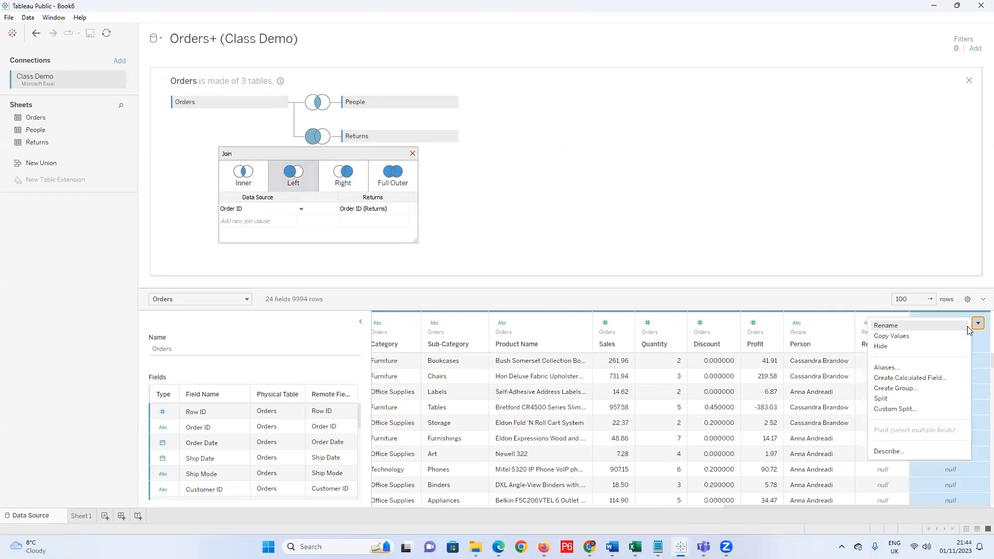
left_click(913, 348)
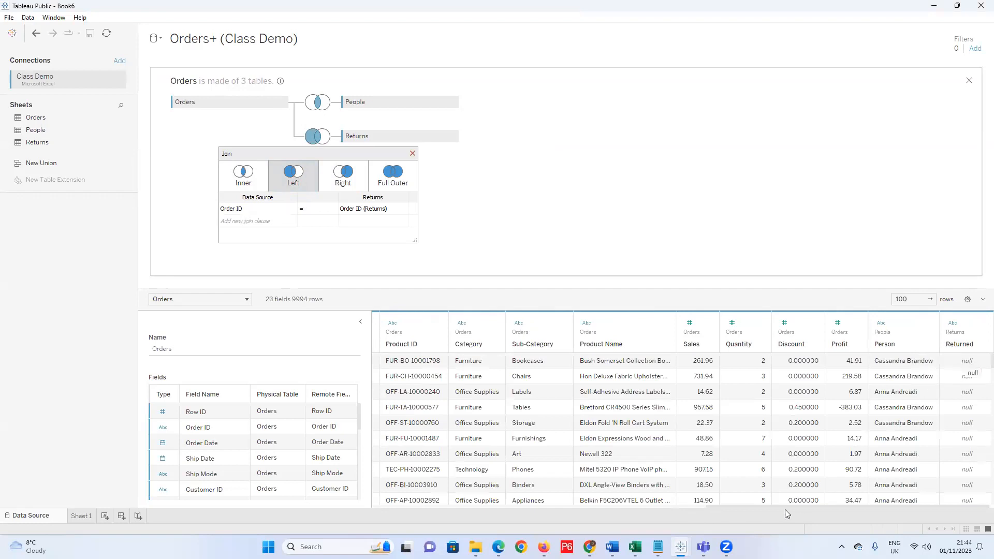
left_click_drag(778, 507, 790, 507)
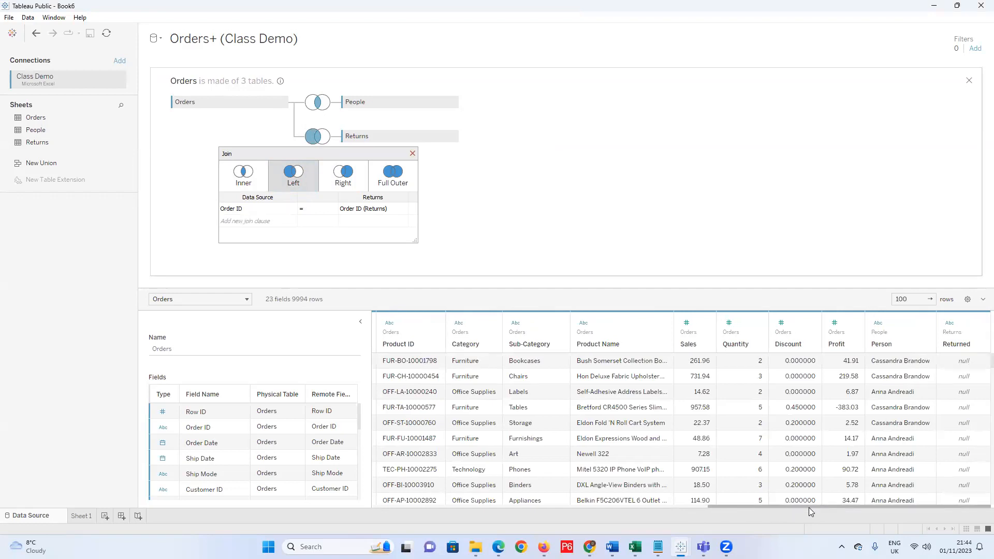
left_click(412, 153)
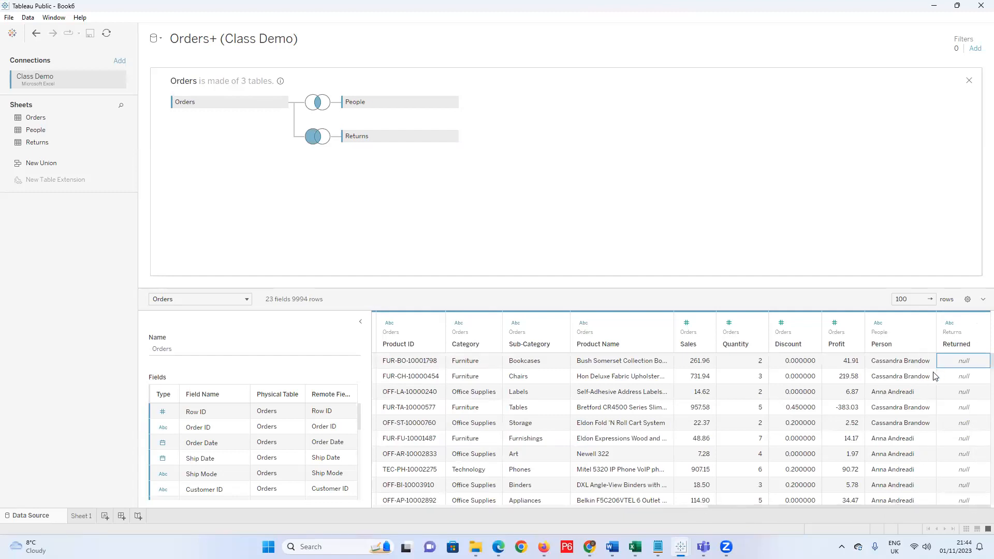
left_click(983, 299)
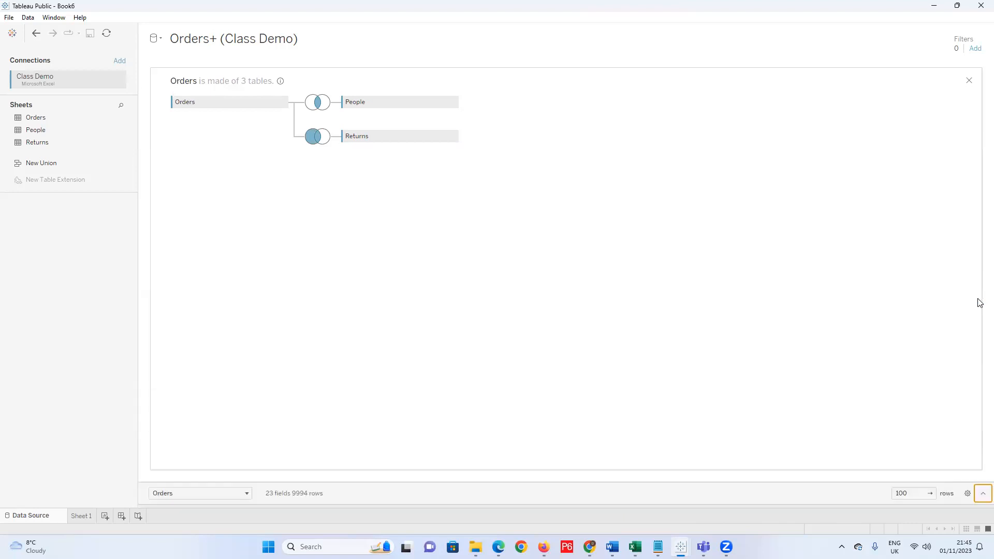
left_click(983, 494)
left_click(967, 301)
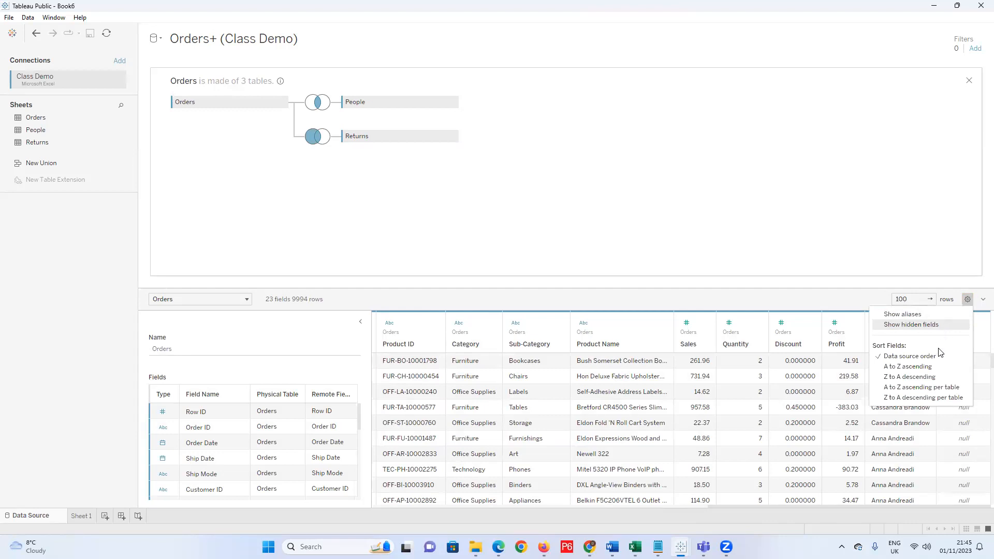
left_click(889, 307)
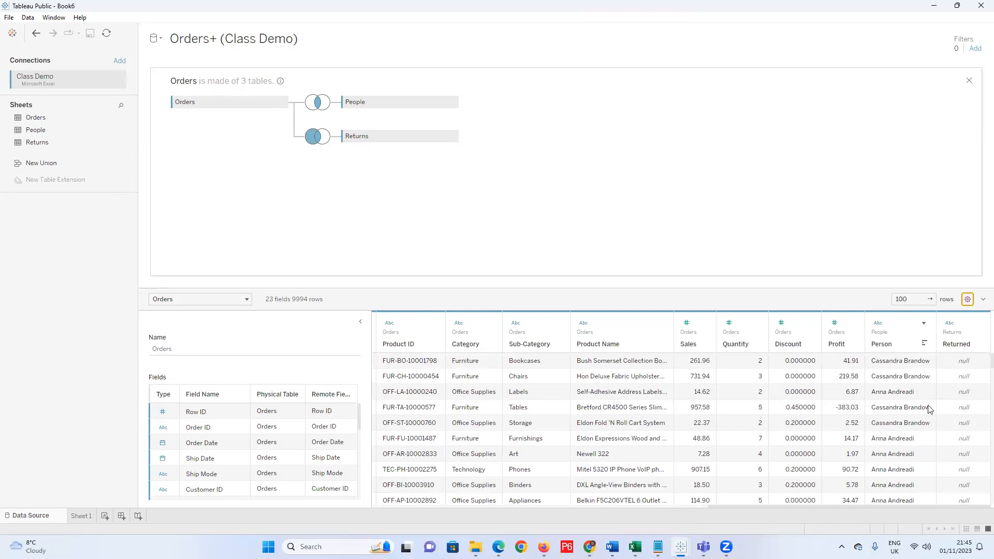
left_click_drag(739, 506, 868, 506)
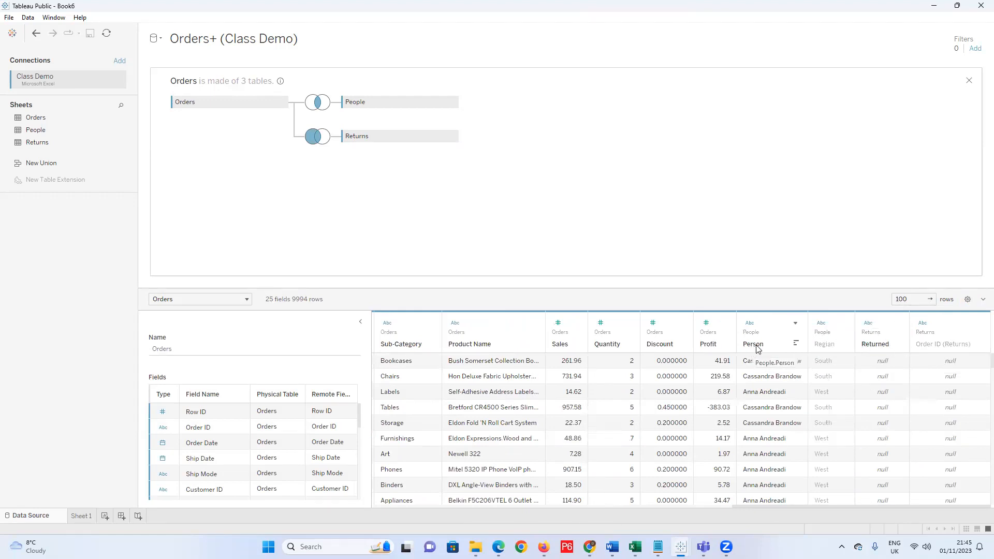
left_click(843, 325)
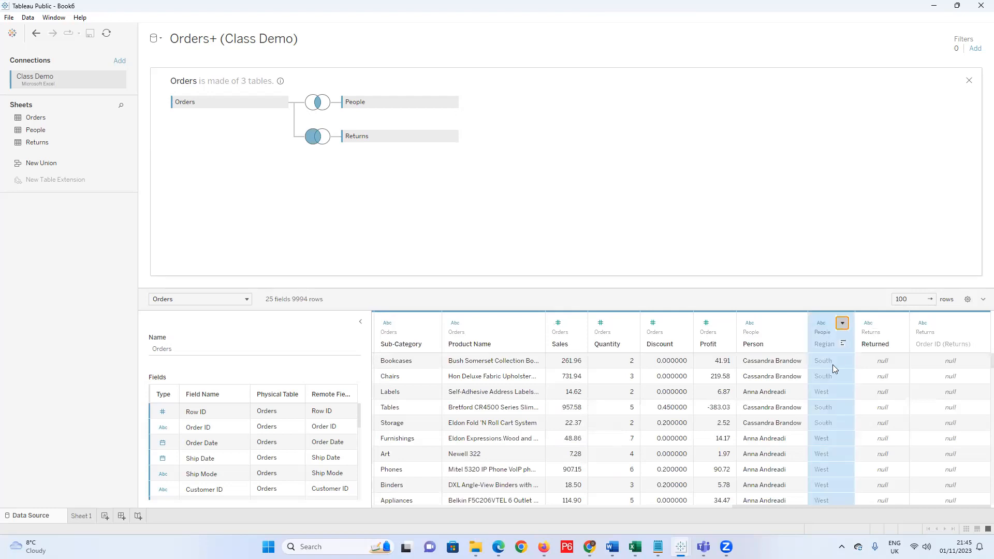
left_click(841, 299)
left_click_drag(781, 506, 369, 501)
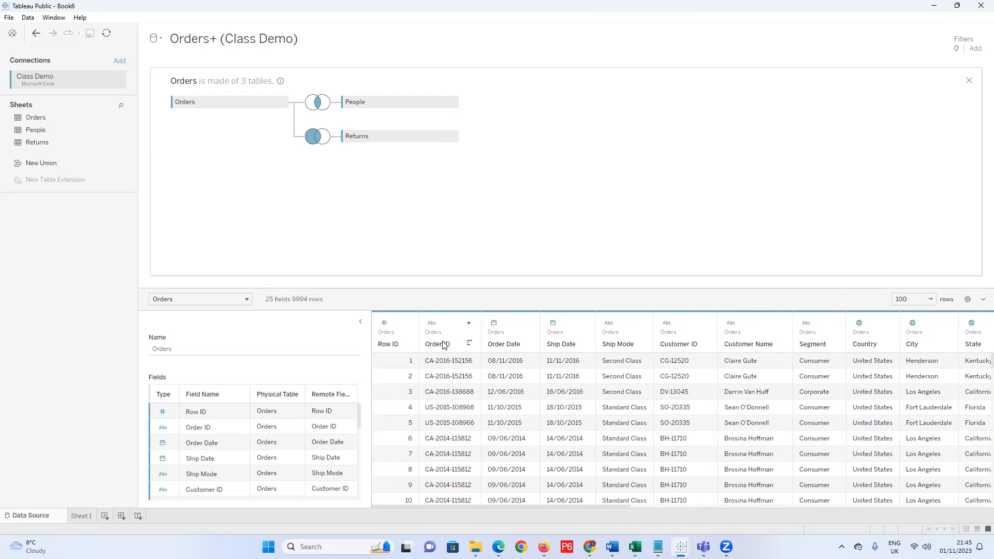
left_click_drag(560, 505, 642, 510)
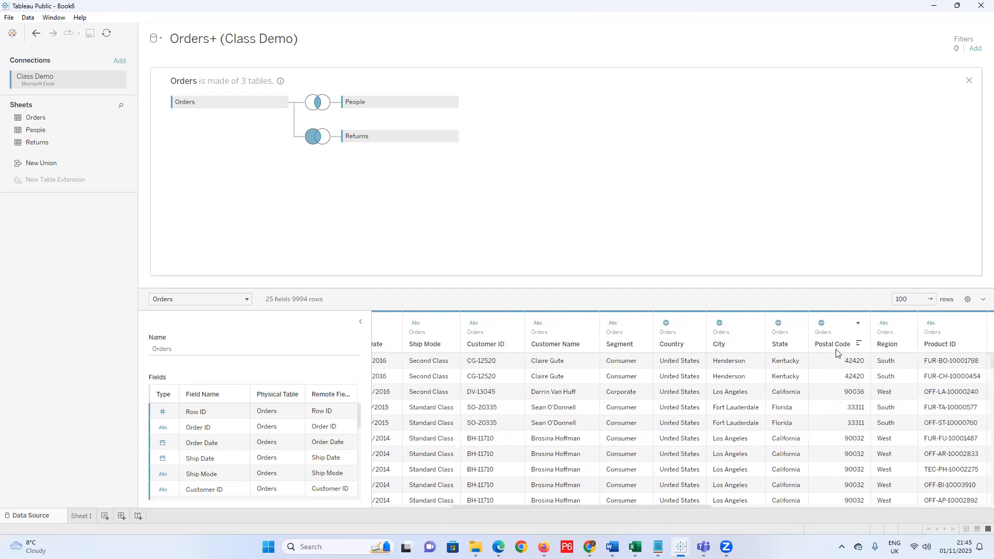
left_click_drag(664, 505, 967, 498)
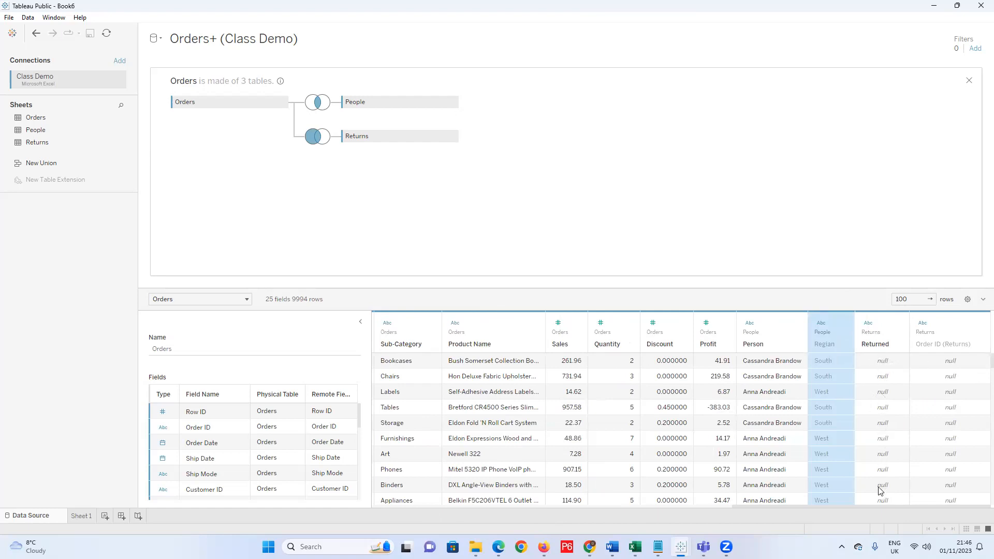
Scroll through the Returned values, then open the data grid's display settings gear.
scroll(894, 435, "down", 10)
scroll(889, 427, "down", 5)
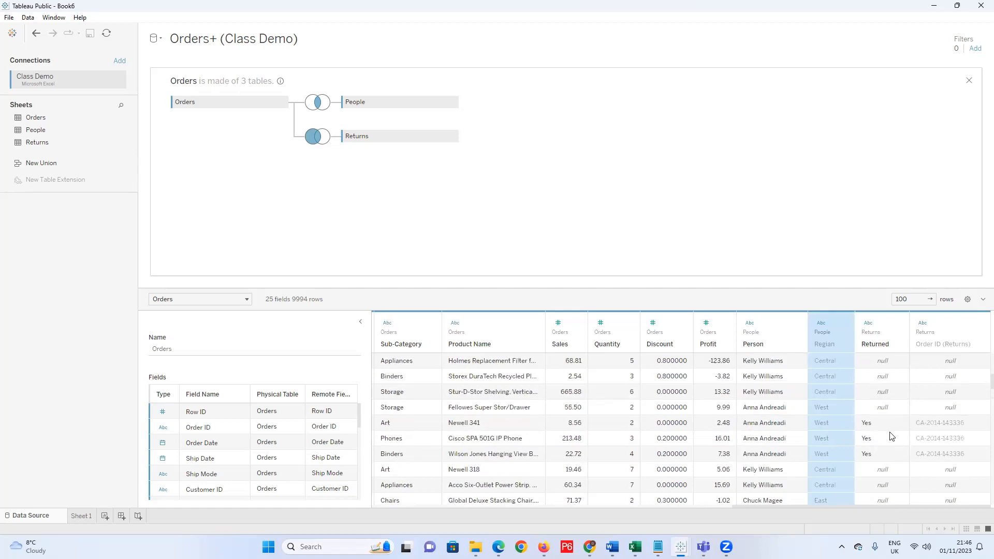
scroll(888, 406, "up", 10)
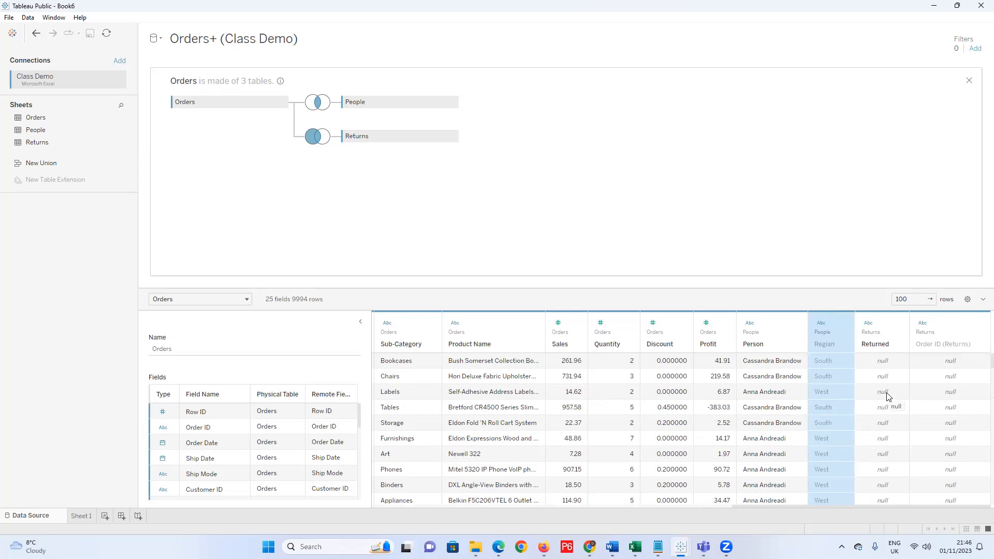
scroll(888, 402, "down", 5)
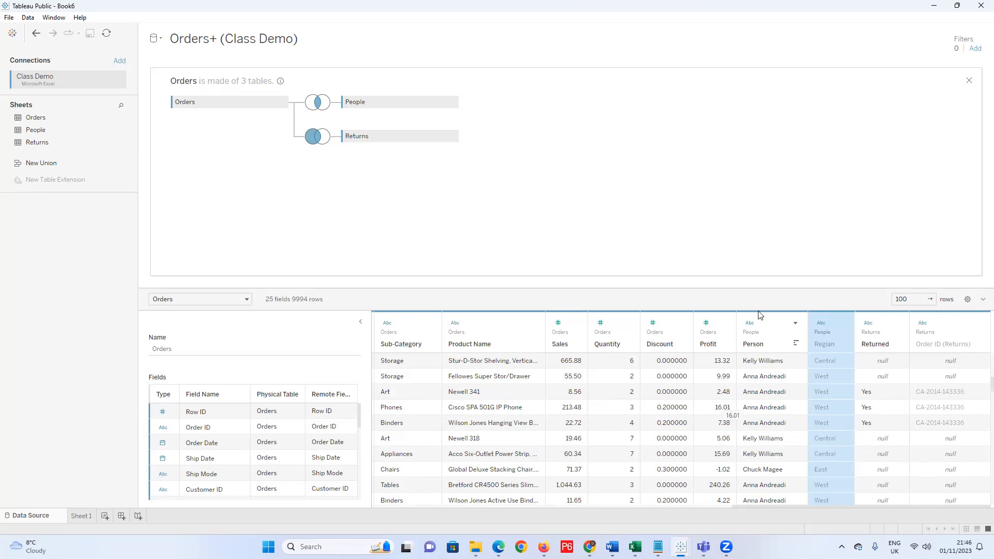
scroll(881, 417, "up", 5)
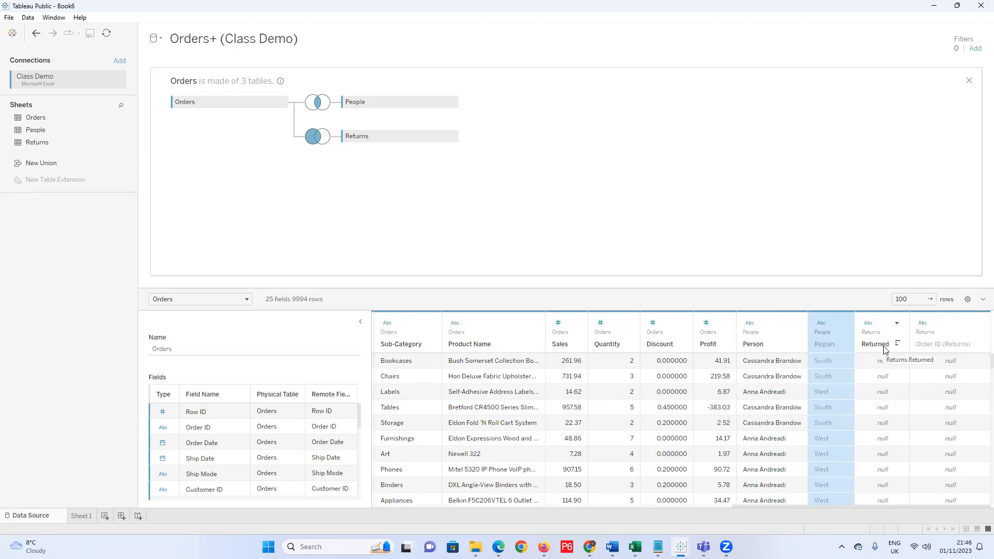
left_click(968, 299)
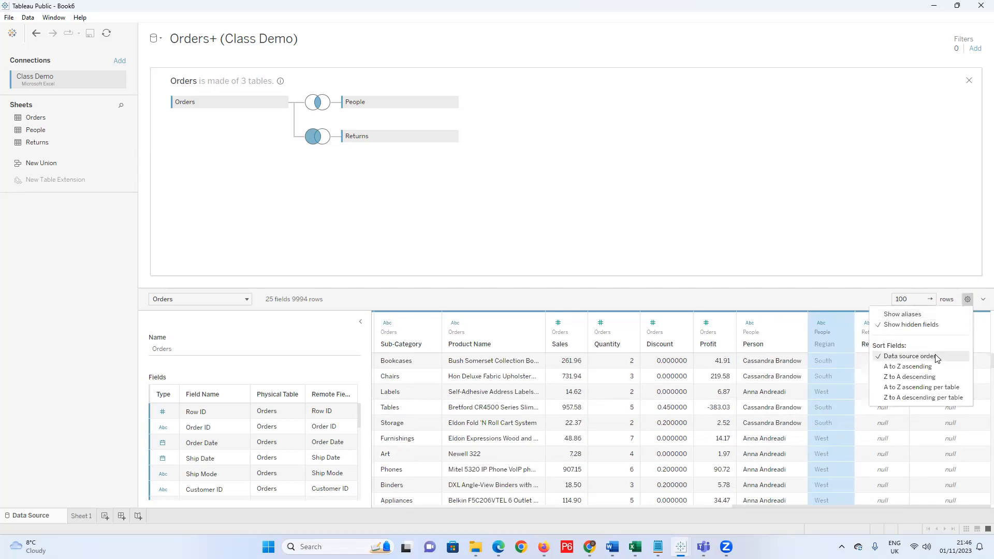
Turn off Show hidden fields so the Orders grid lists 23 fields, then check the Orders–People join clause.
left_click(880, 326)
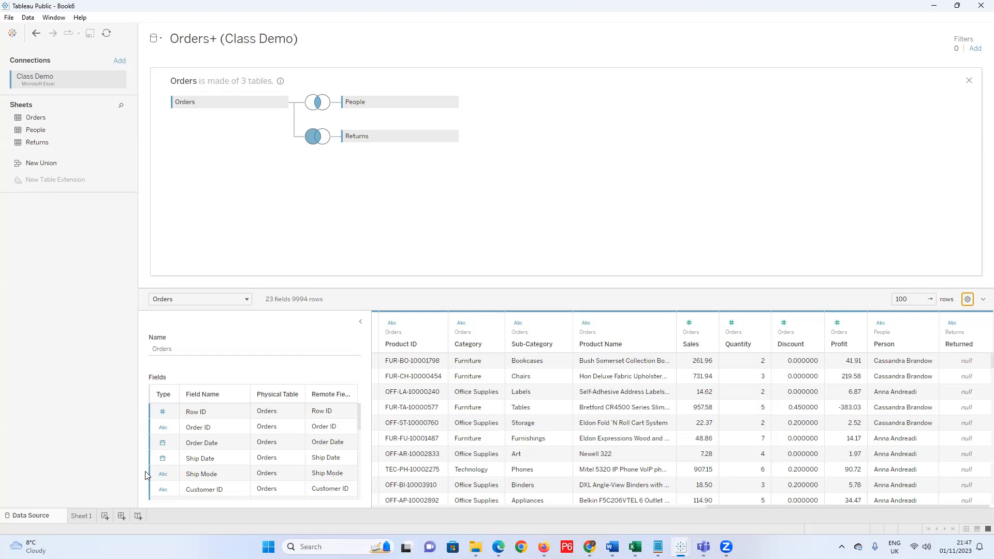
mouse_move(327, 114)
Copy the Tableau Join Your Data help page URL in Chrome and switch to the Telegram Web tab.
left_click(590, 547)
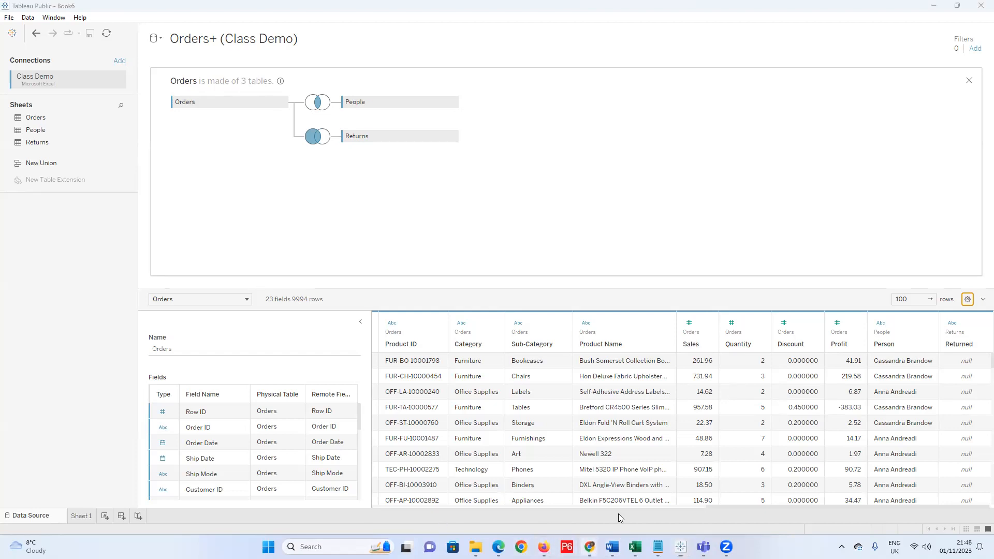
left_click(564, 513)
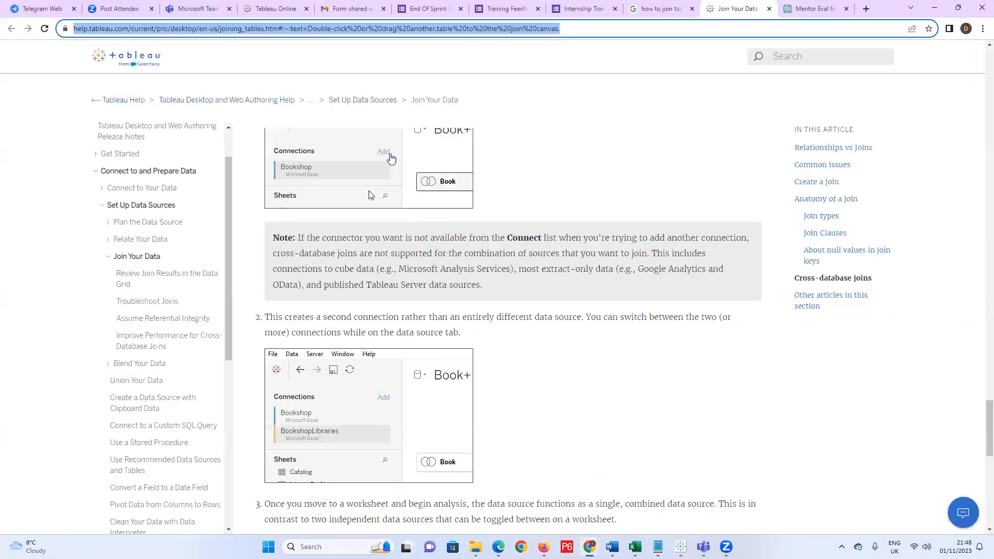
right_click(393, 30)
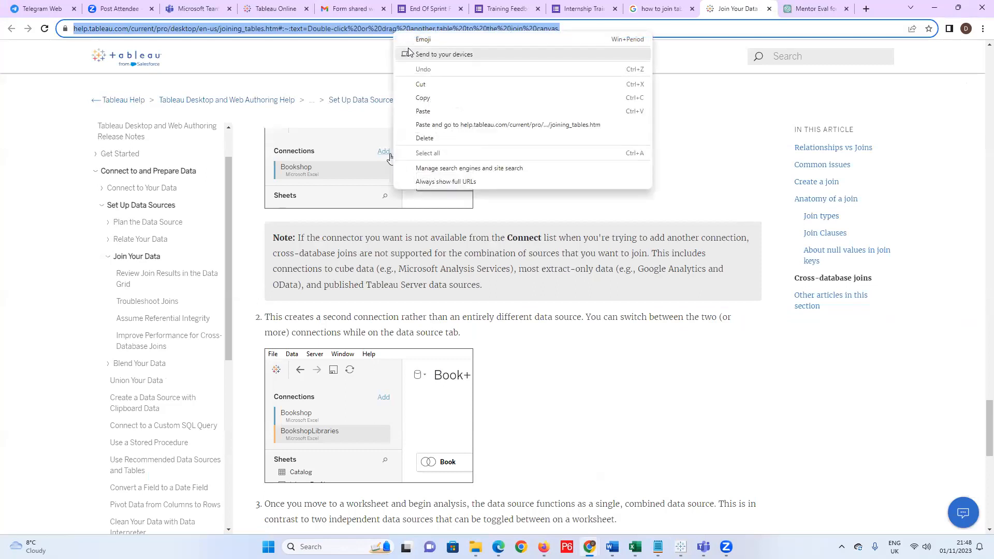
left_click(423, 97)
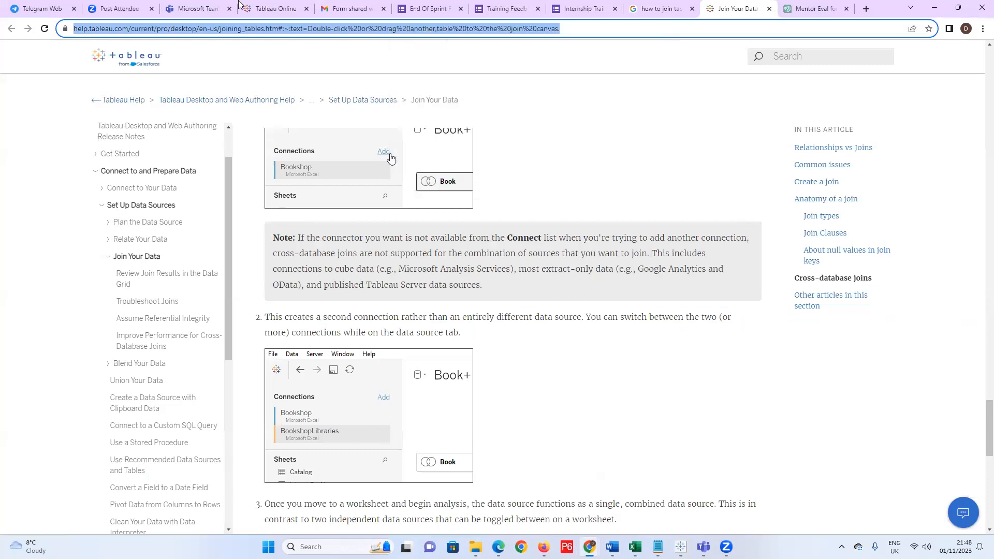
left_click(48, 11)
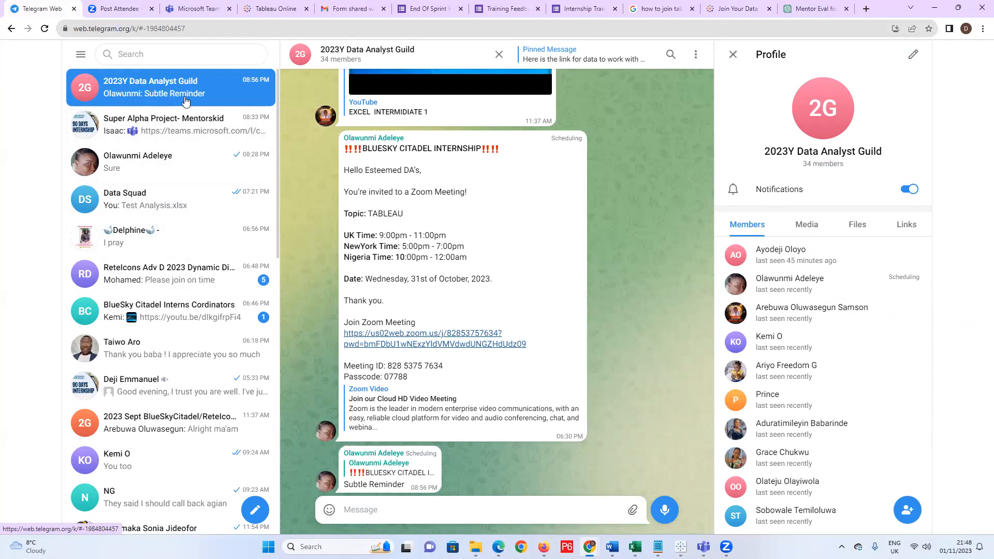
Paste and send the join help link to the group, heart the Zoom message, and minimize Chrome.
left_click(442, 514)
type("https://help.tableau.com/current/pro/desktop/en-us/joining_tables.htm#:~:text=Double%2Dclick%20or%20drag%20another,table%20to%20the%20join%20canvas.")
left_click(660, 512)
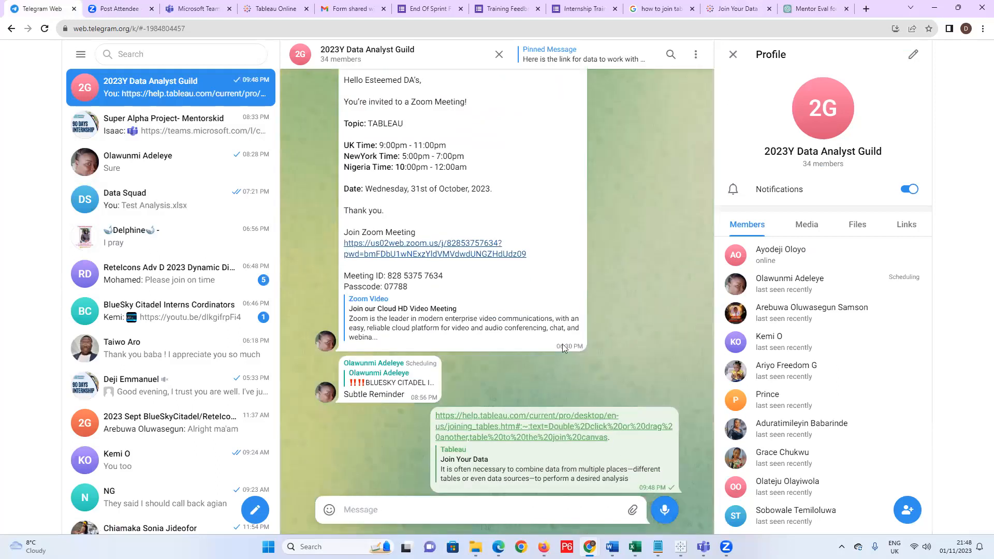
double_click(549, 345)
left_click(933, 14)
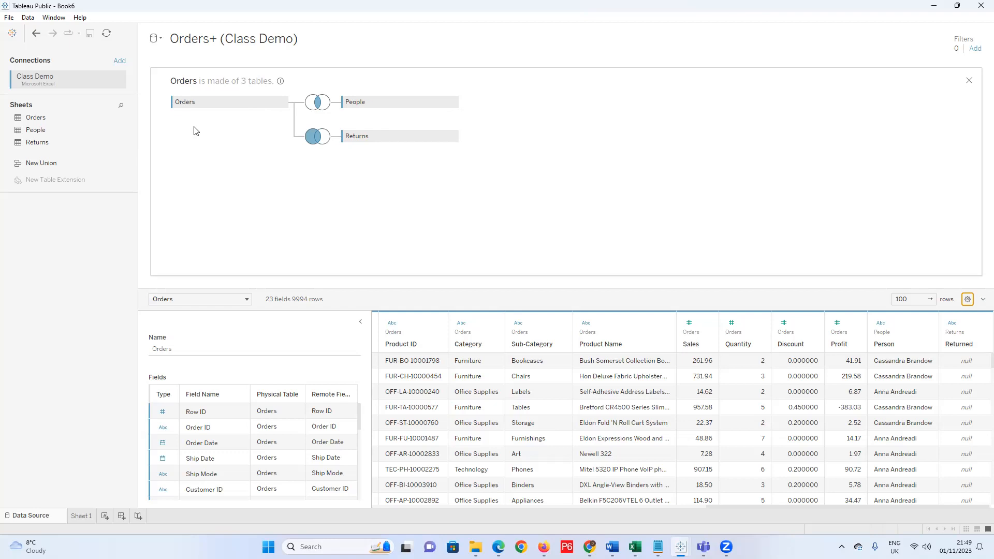
Create a new blank workbook with File > New.
left_click(11, 18)
left_click(32, 41)
mouse_move(590, 547)
mouse_move(681, 547)
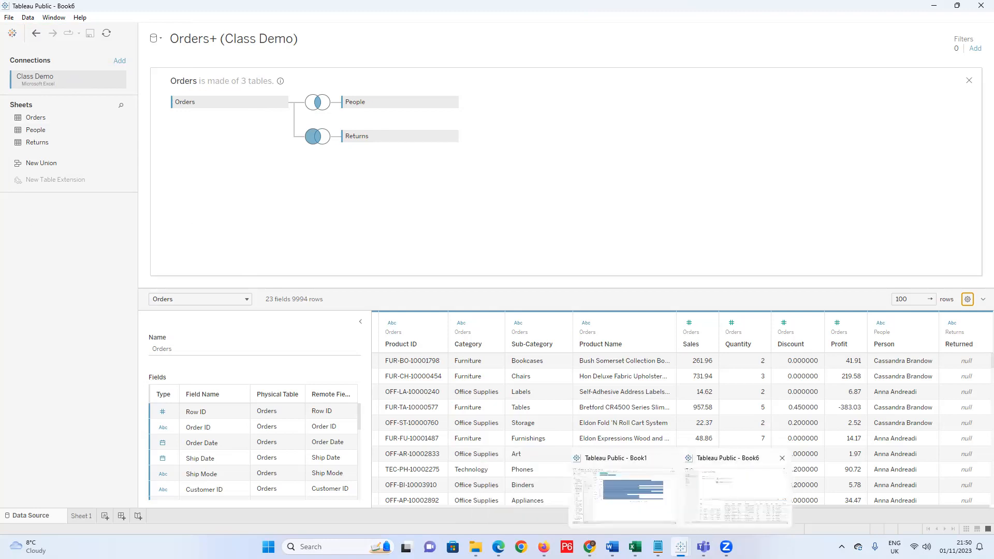
left_click(8, 17)
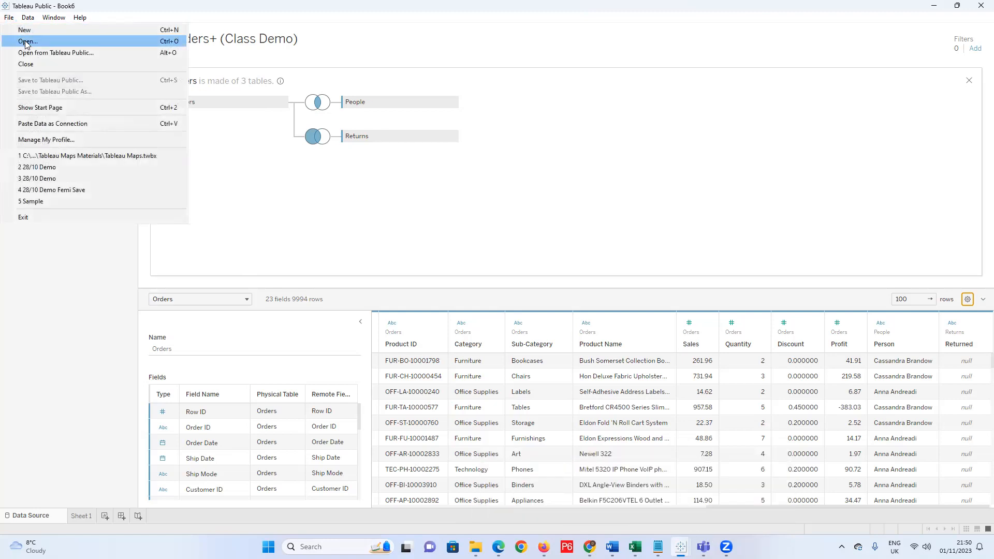
left_click(22, 20)
left_click(5, 20)
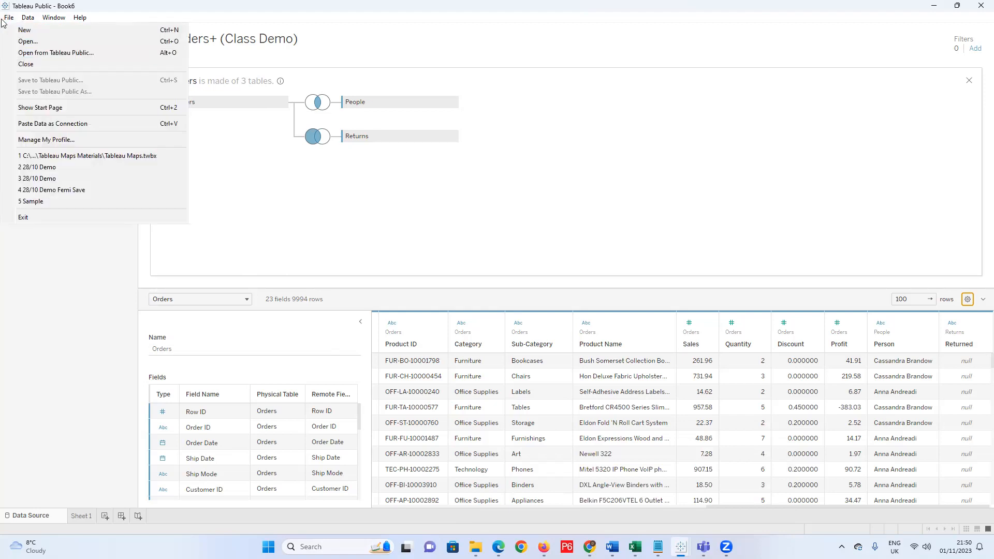
left_click(25, 31)
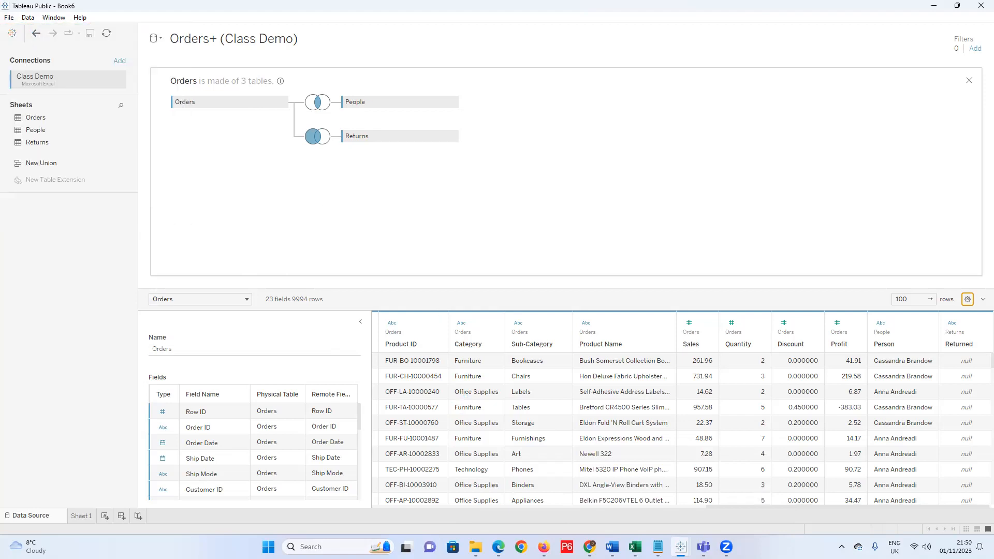
Maximize the Book7 window and go to its data connection start page.
mouse_move(681, 547)
left_click(792, 495)
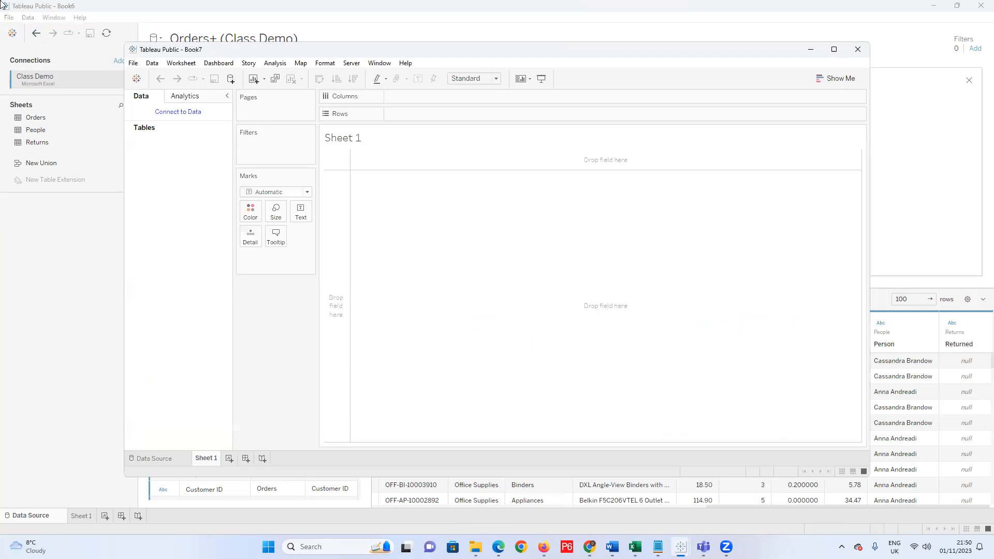
left_click(834, 49)
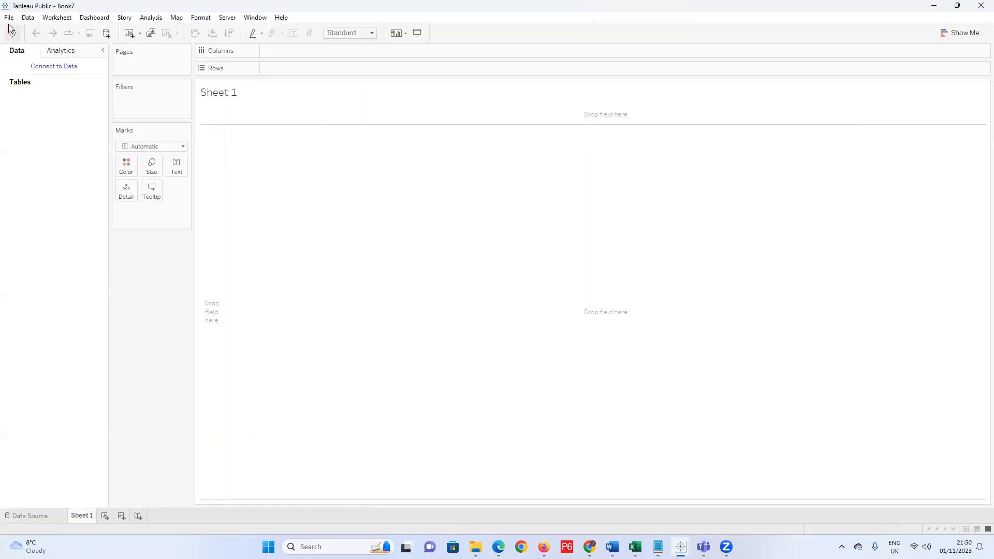
left_click(9, 17)
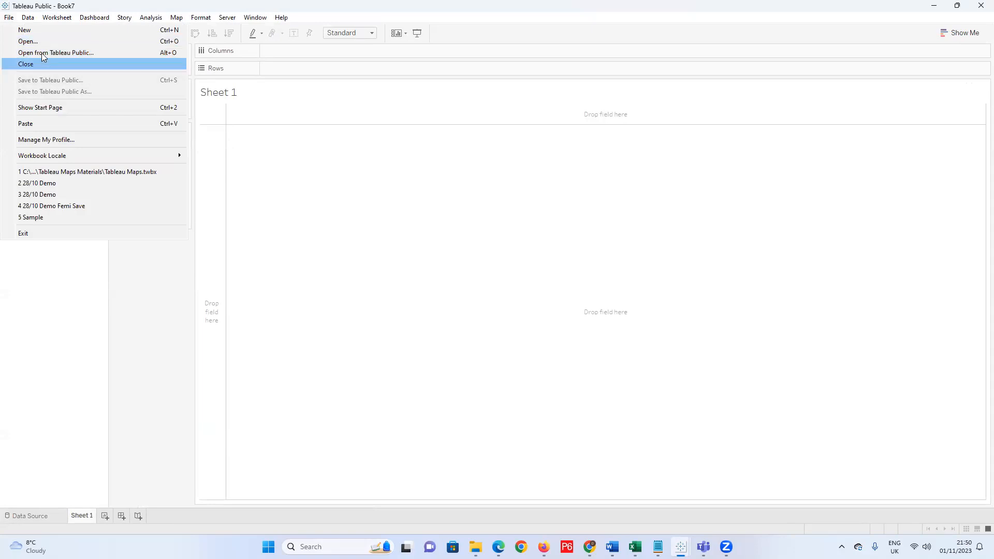
left_click(39, 38)
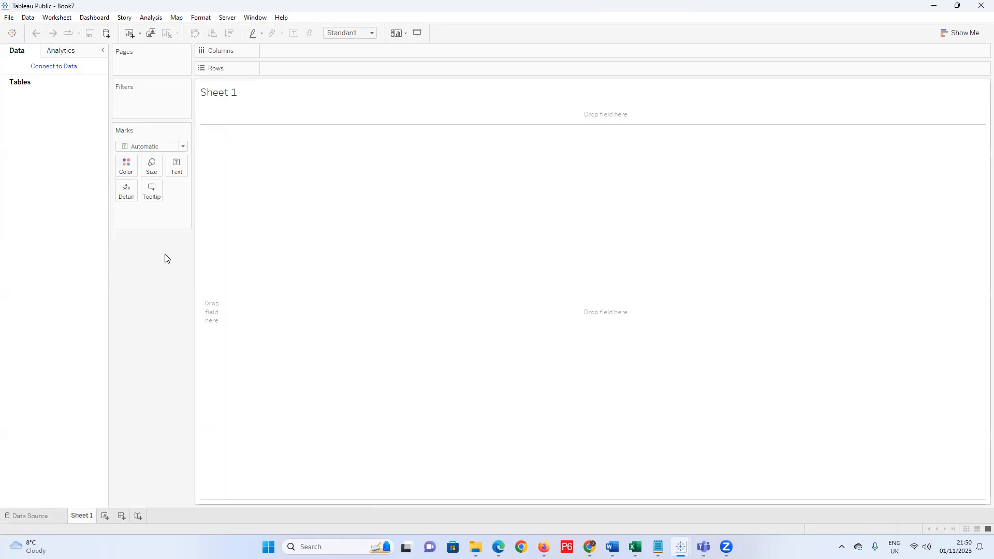
Close the extra empty Tableau window and connect Book7 to the Class Demo Excel file.
left_click(43, 519)
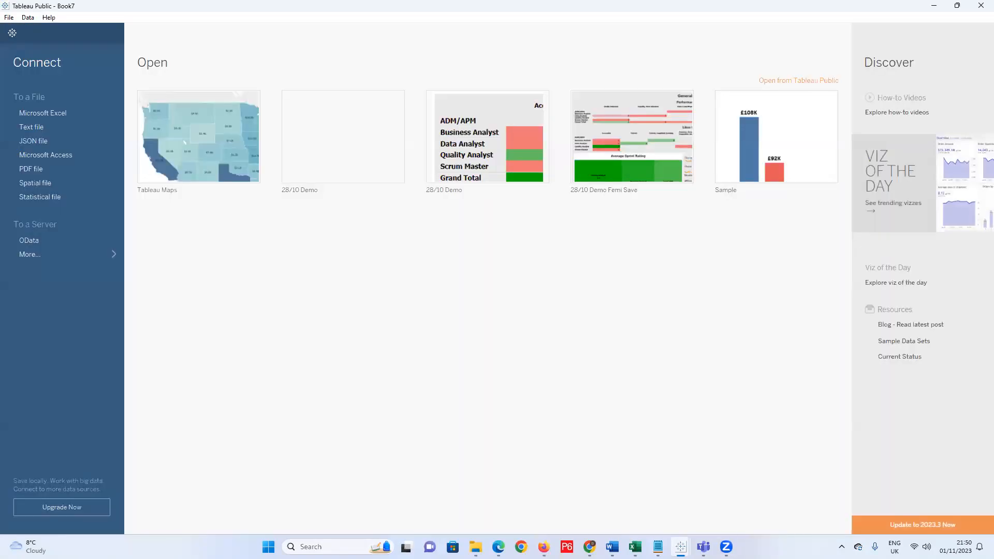
mouse_move(681, 547)
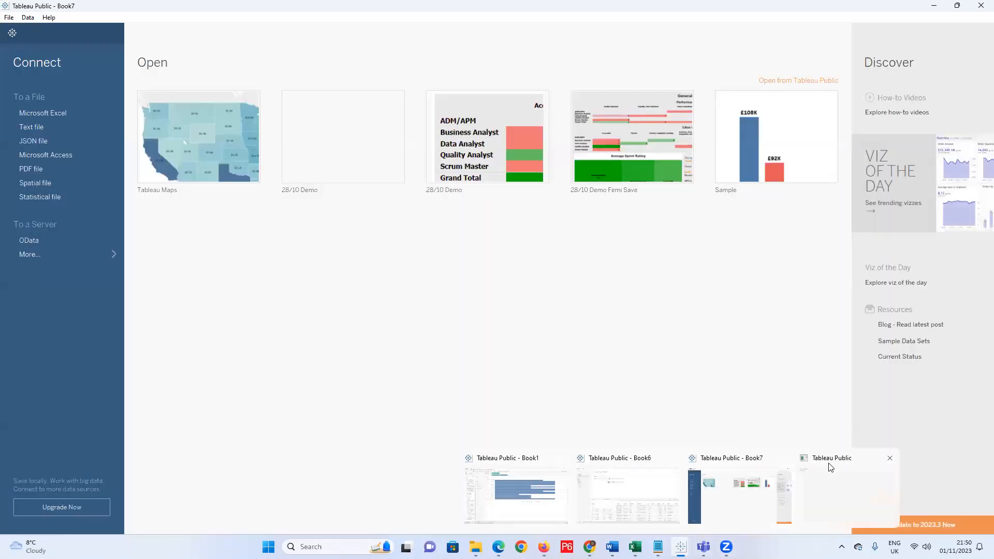
left_click(890, 458)
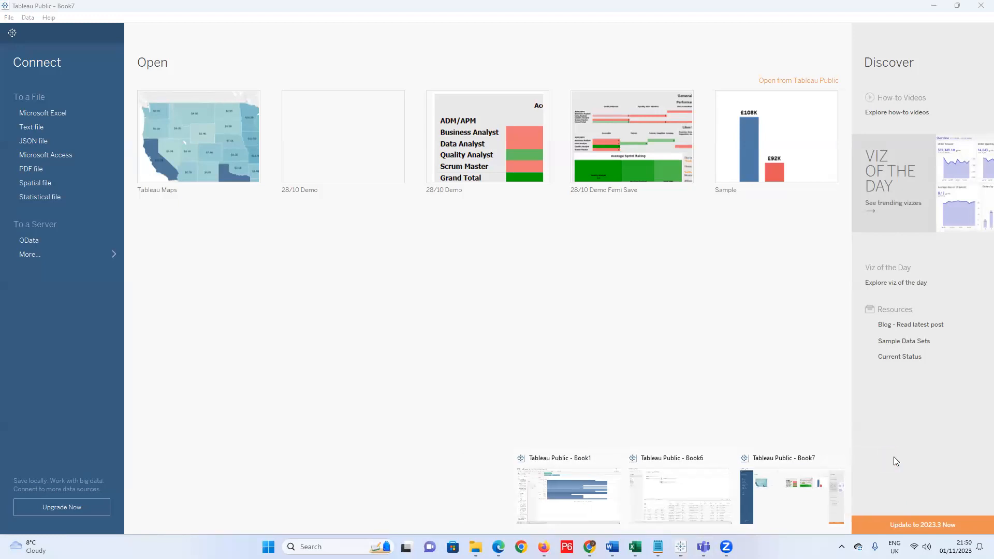
left_click(35, 114)
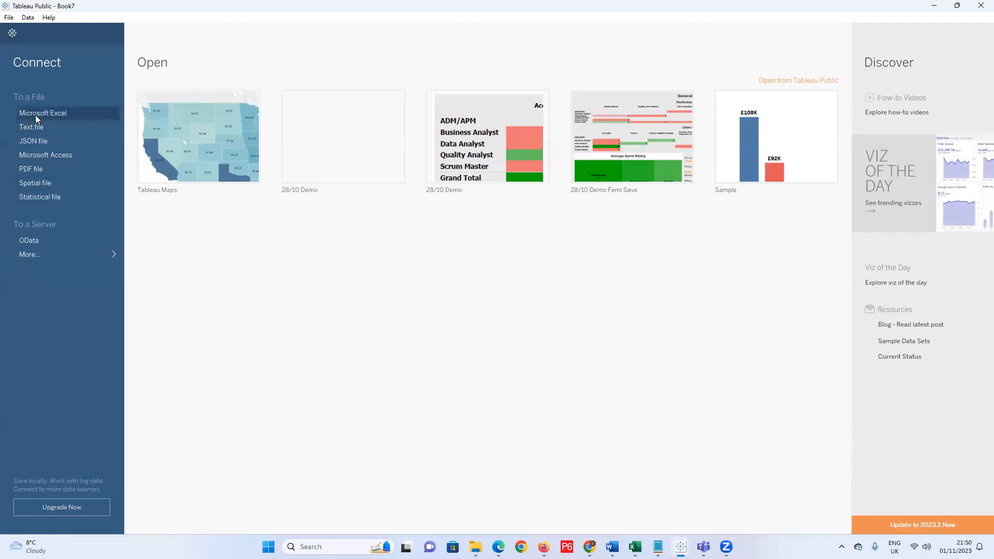
left_click(63, 114)
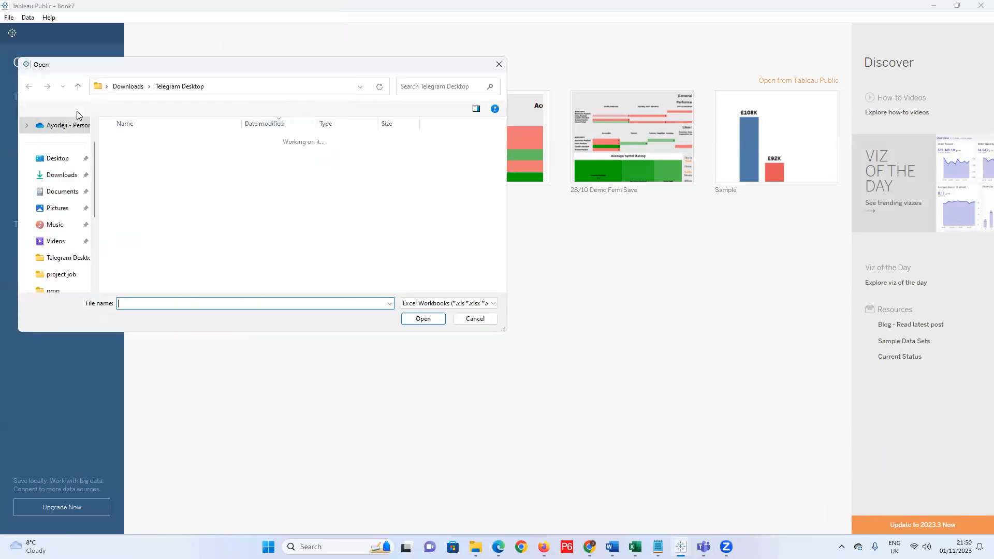
double_click(131, 156)
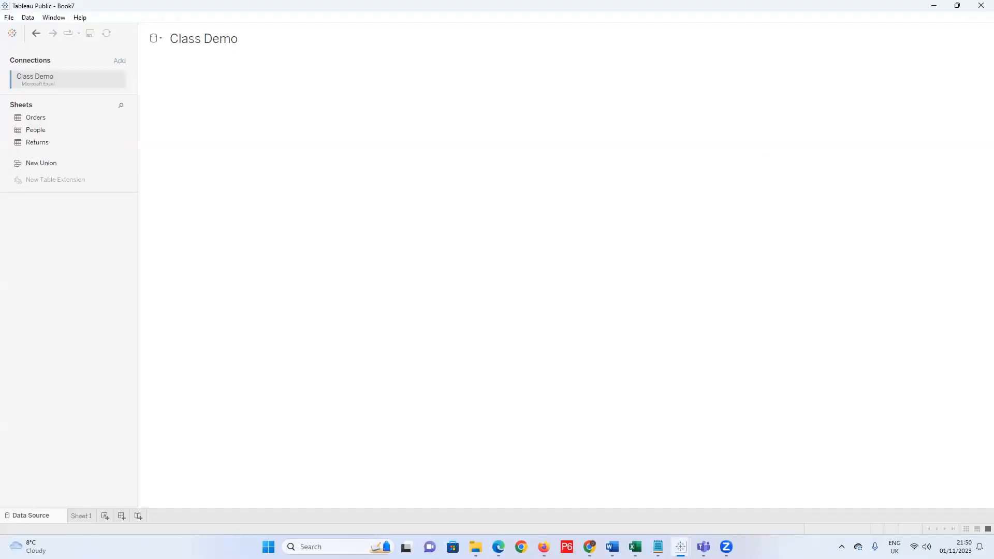
Close another extra workbook window and drag the People sheet onto the canvas.
mouse_move(681, 547)
left_click(894, 460)
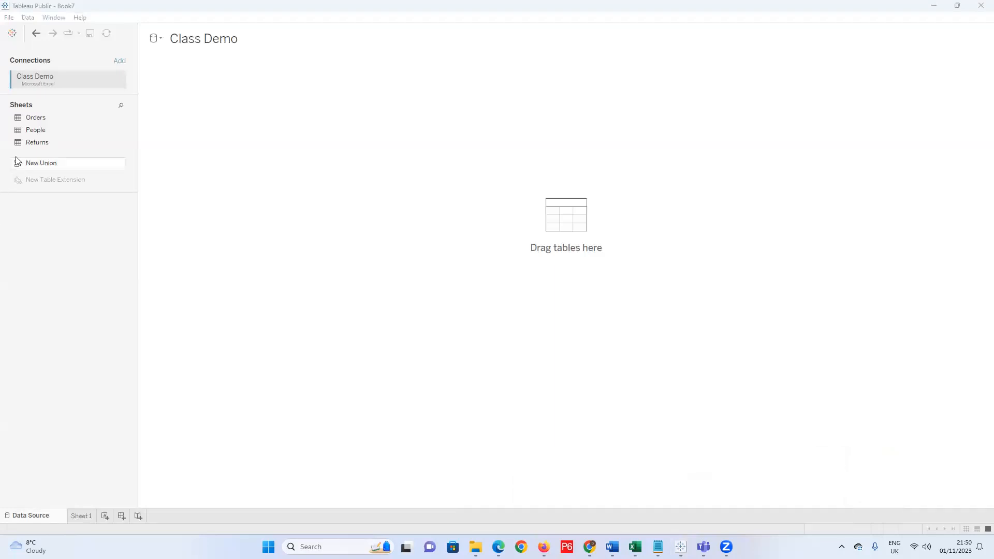
left_click_drag(38, 133, 212, 106)
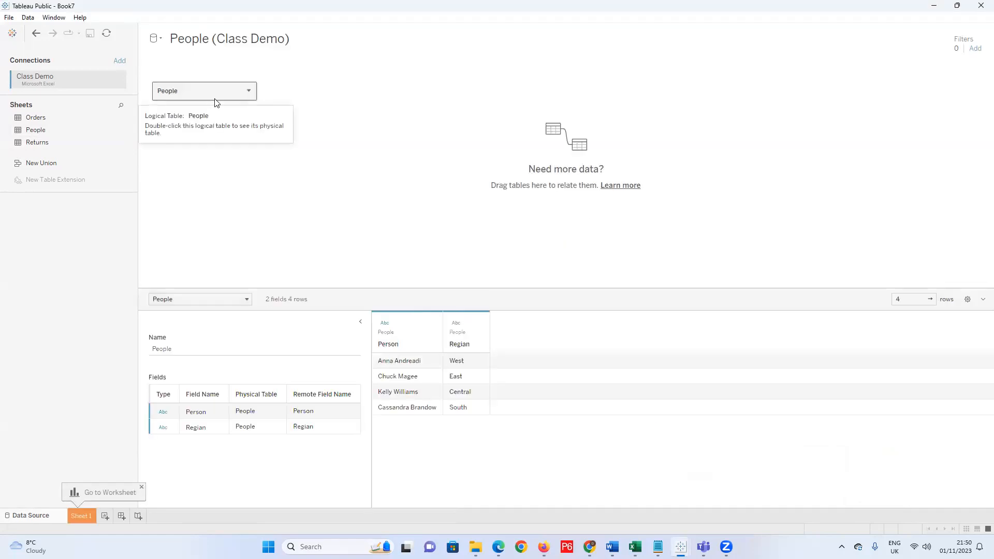
Open the People table and inner-join Orders inside it on Regian = Region.
left_click(249, 91)
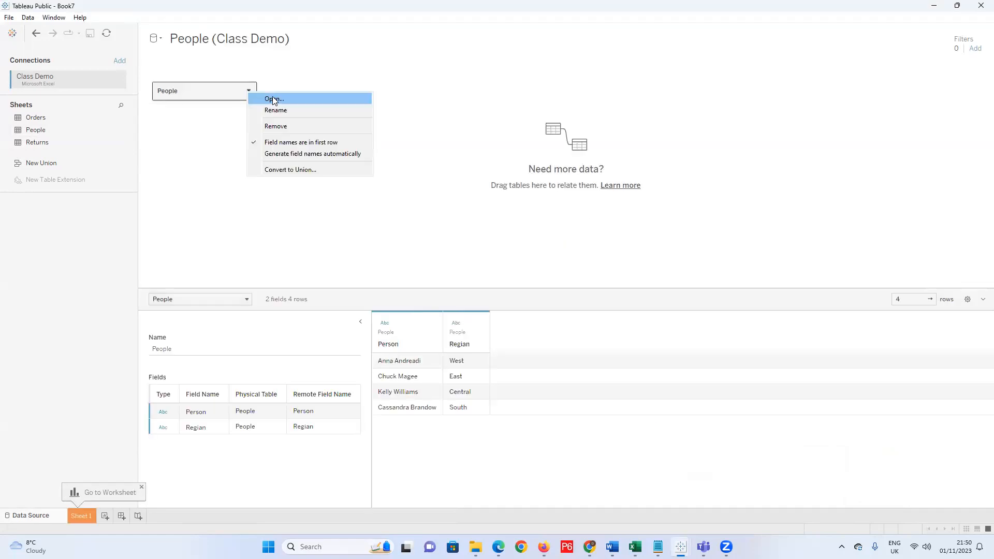
left_click(273, 96)
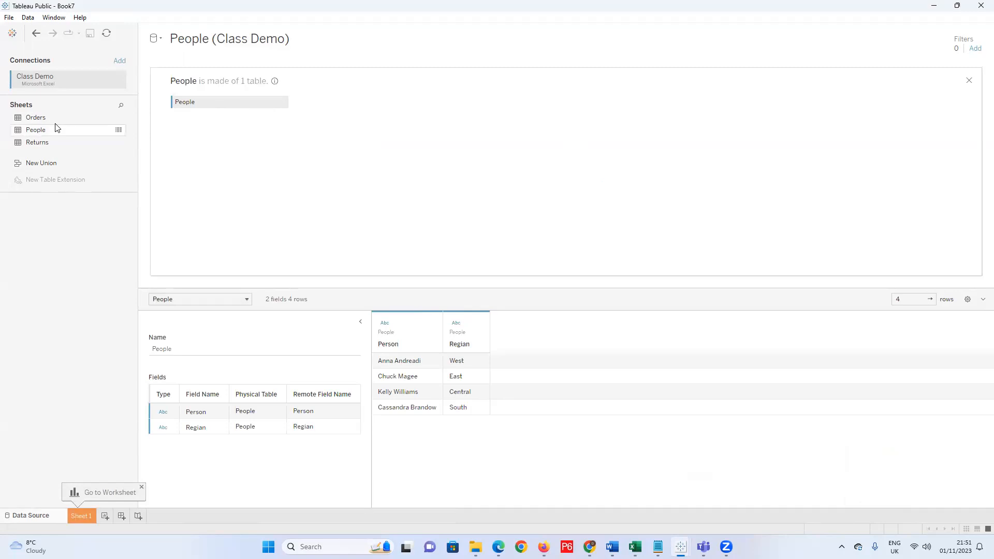
left_click_drag(48, 118, 368, 111)
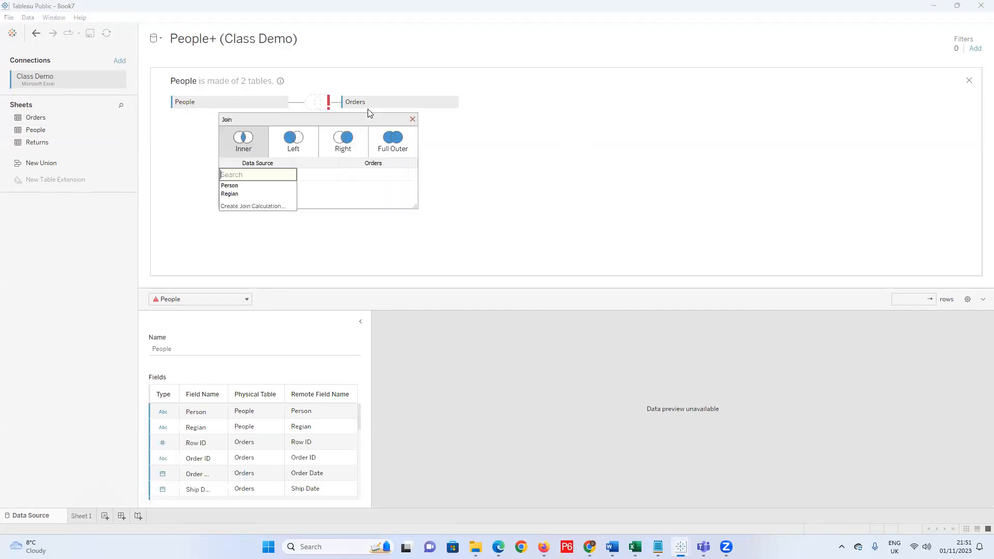
left_click(233, 194)
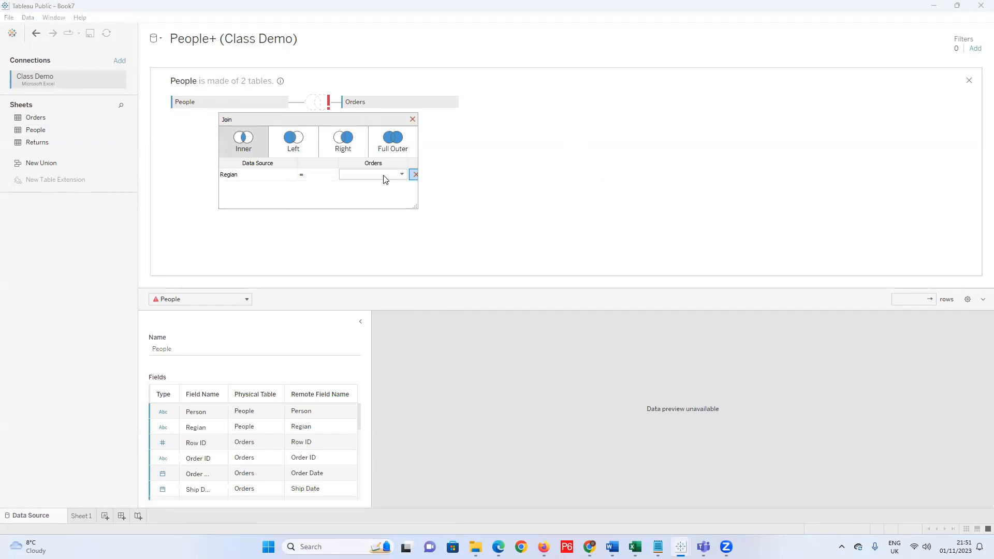
left_click(400, 176)
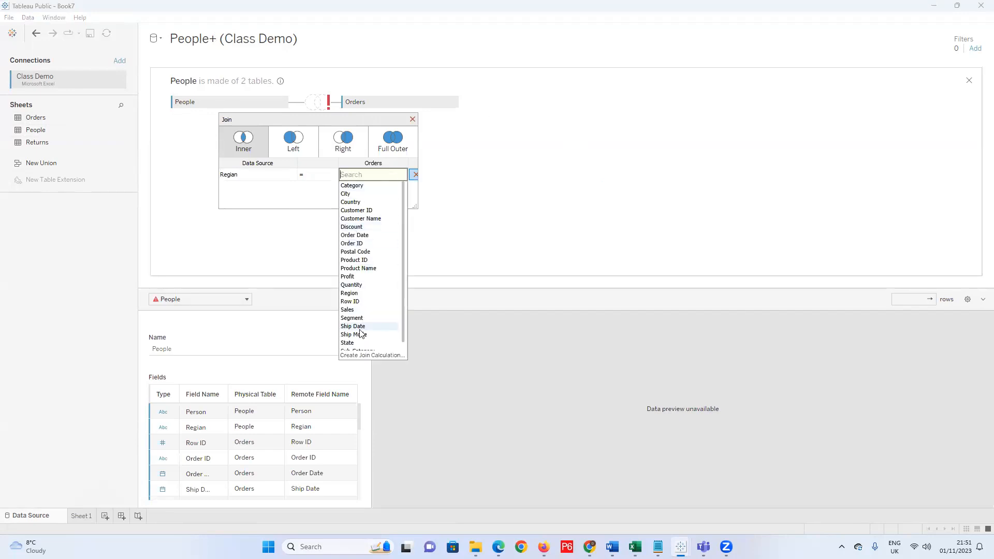
left_click(364, 293)
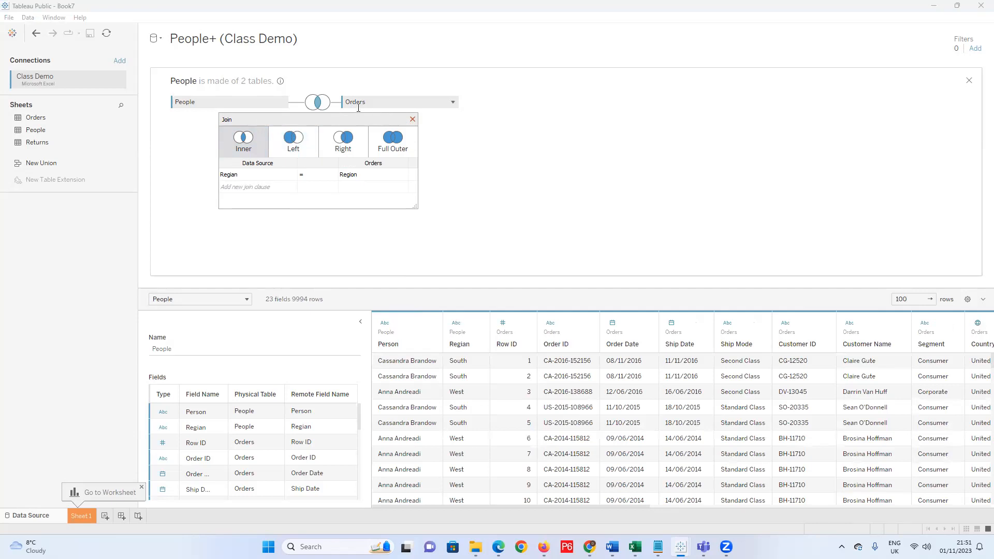
left_click(412, 119)
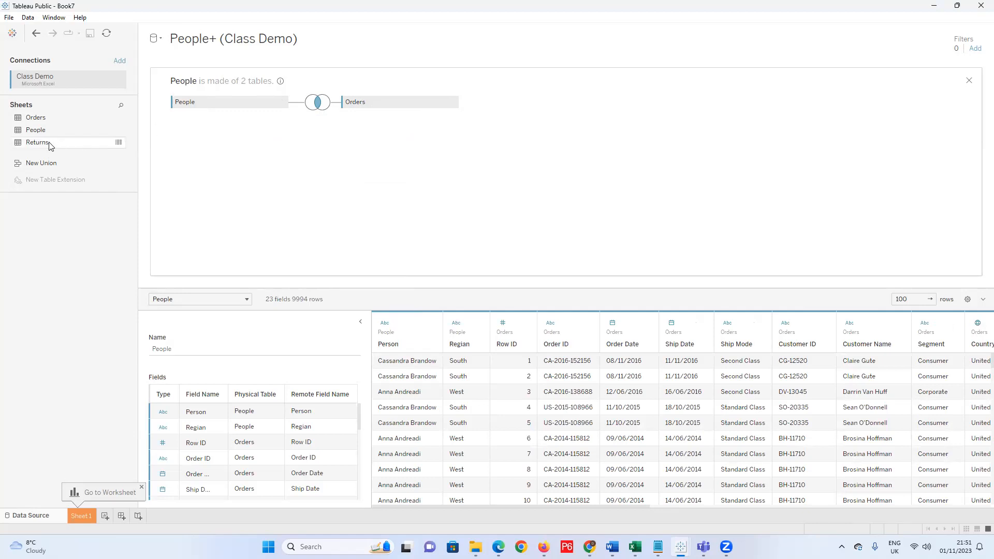
Drag Returns beside Orders and make the Orders–Returns join on Order ID a Left join.
left_click_drag(48, 147, 632, 111)
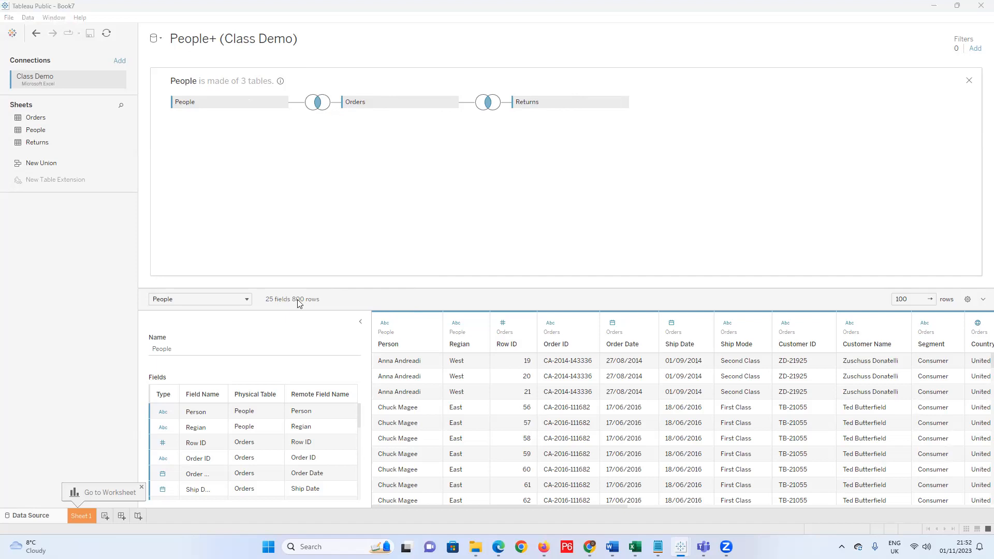
left_click(486, 106)
left_click(484, 147)
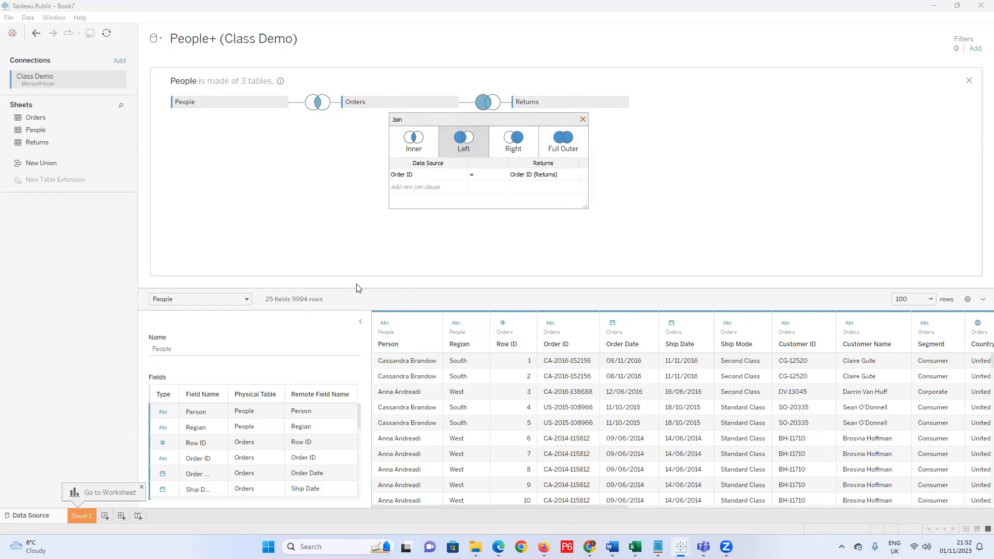
left_click(583, 120)
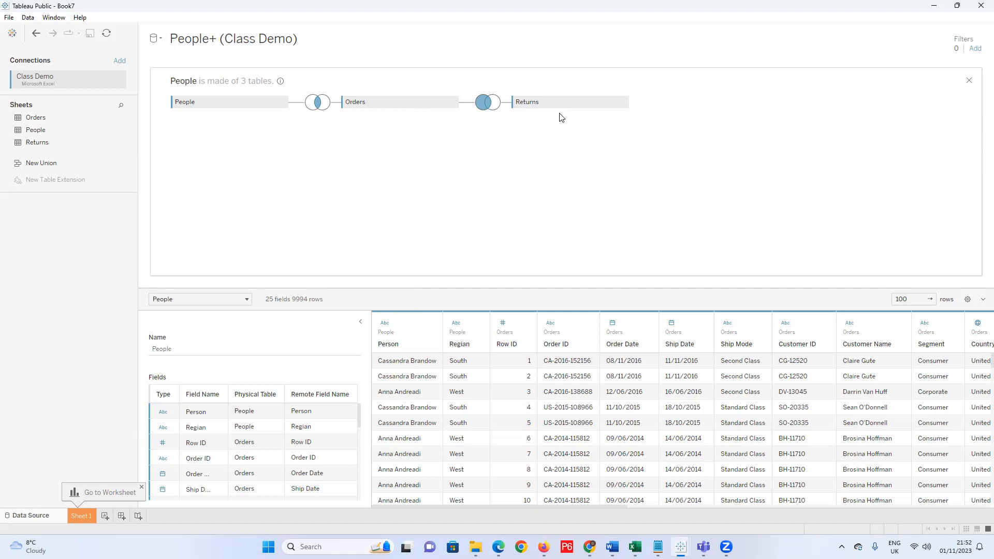
Scroll the data grid and hide the Order ID (Returns) column.
mouse_move(613, 504)
left_mouse_down()
mouse_move(776, 504)
mouse_move(599, 507)
left_mouse_up()
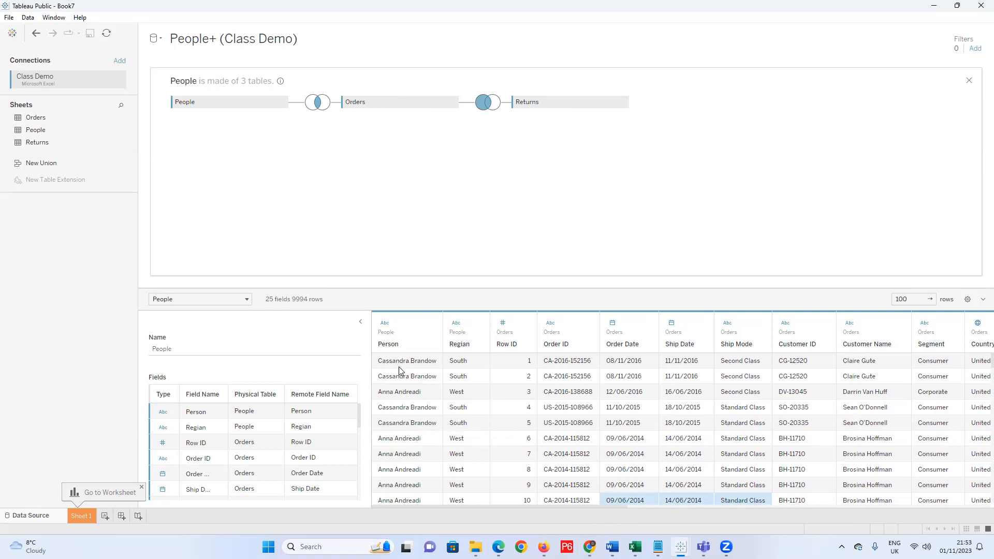
left_click_drag(589, 509, 953, 509)
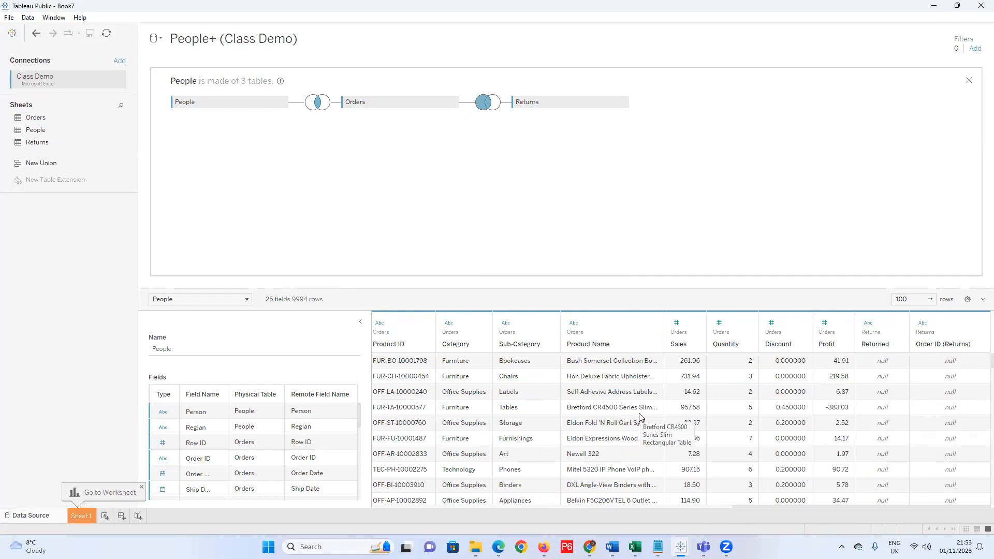
left_click(977, 334)
left_click(979, 323)
left_click(979, 324)
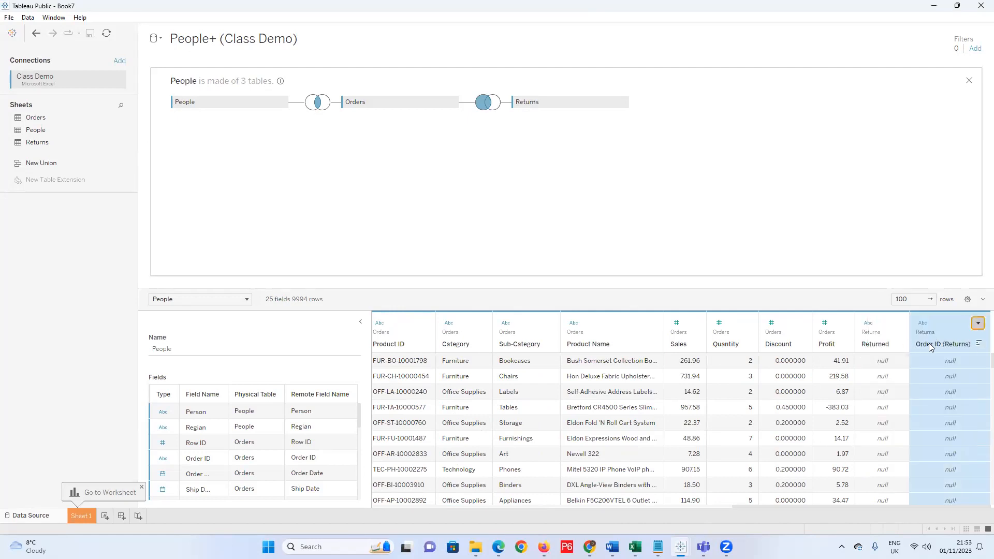
left_click(979, 323)
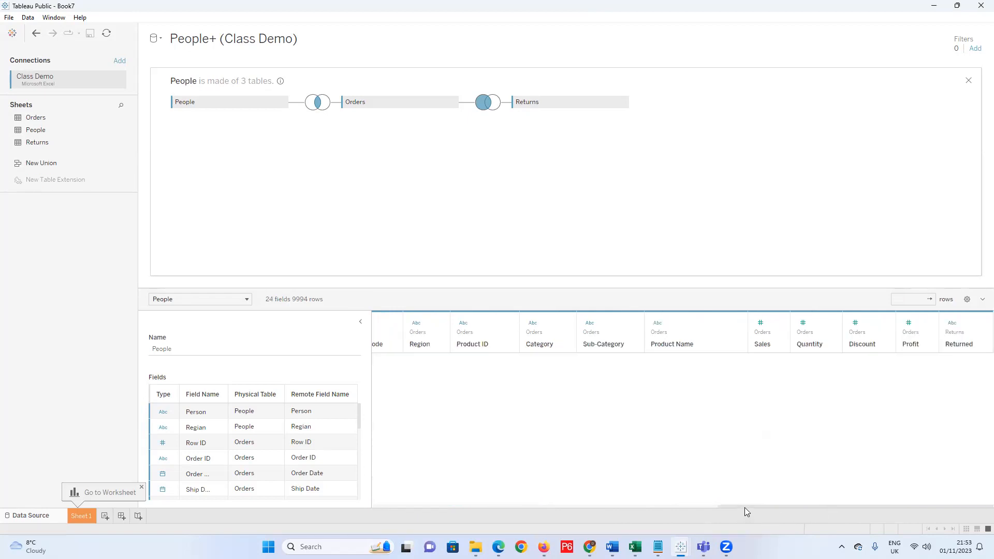
Hide the duplicate Orders Region column, leaving 23 fields.
left_click_drag(724, 506, 340, 508)
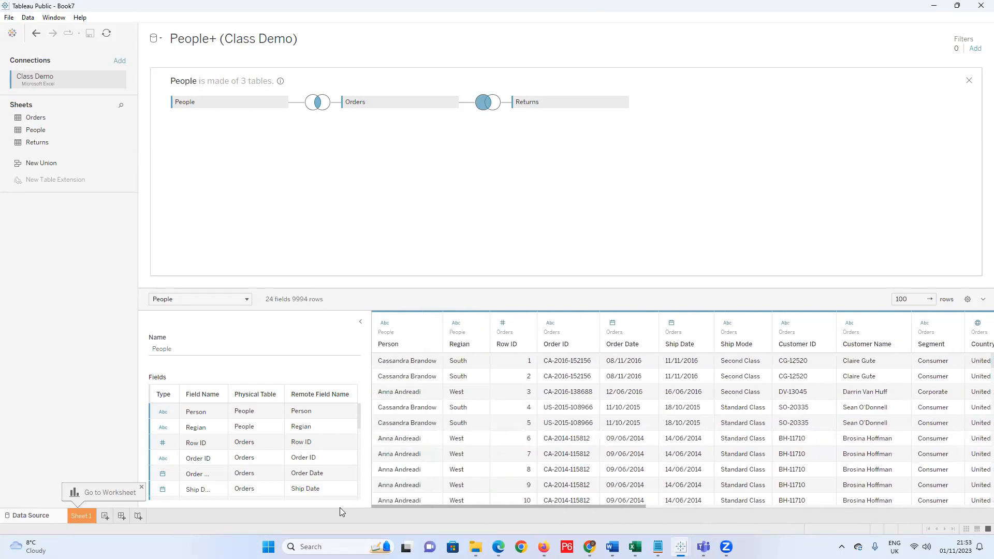
left_click(478, 323)
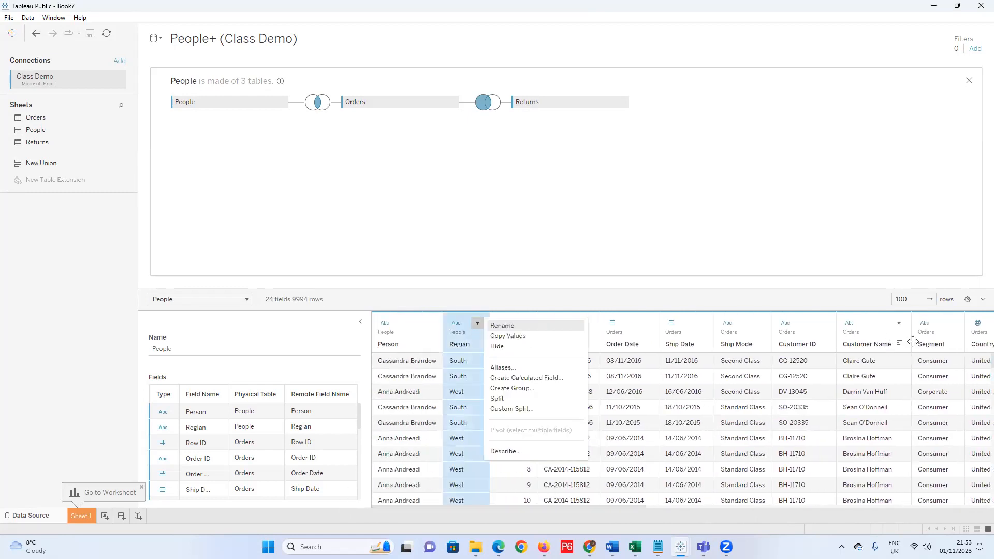
left_click_drag(603, 507, 756, 503)
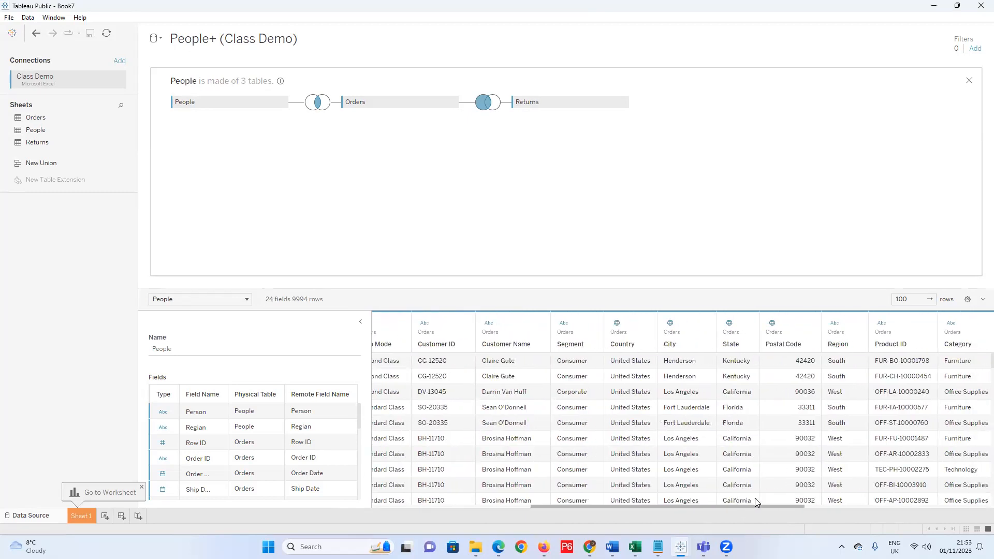
left_click(854, 329)
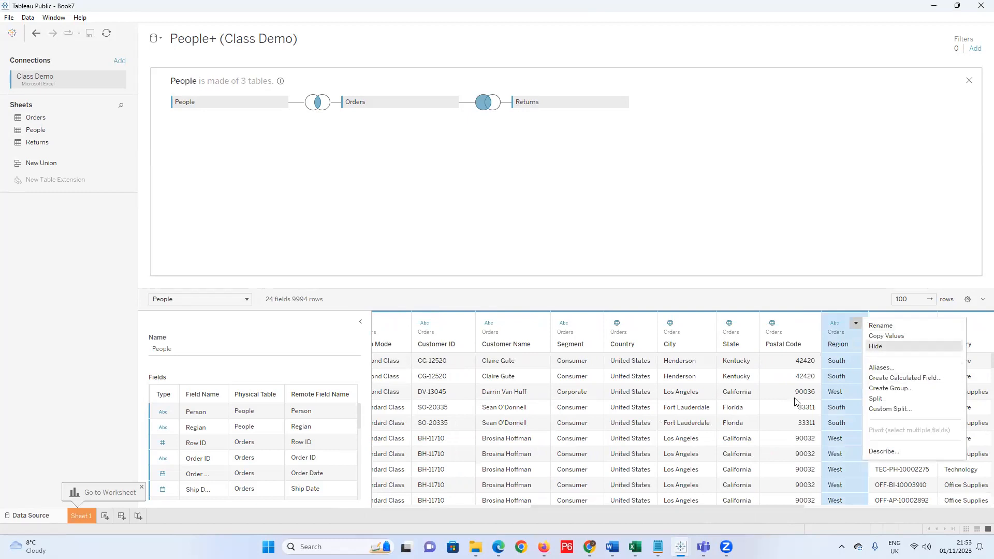
key("Return")
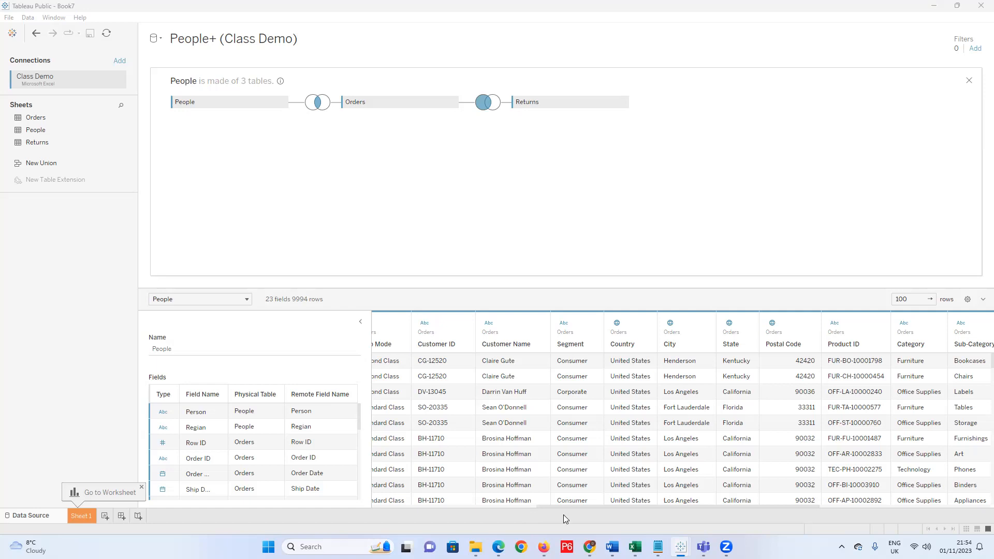
mouse_move(658, 547)
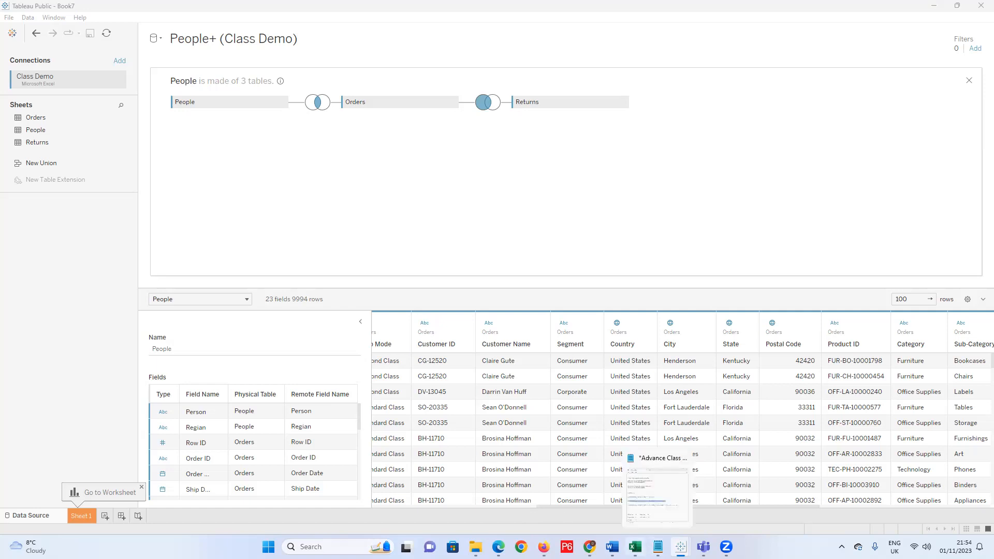
In Excel, enter 5, 6, 7 and 8 in J6:J9.
left_click(635, 547)
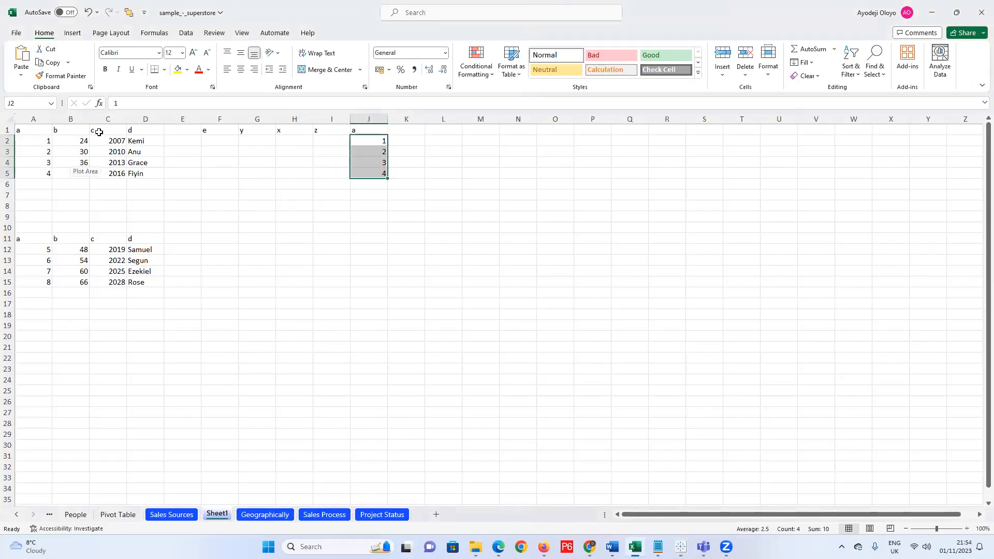
left_click(214, 131)
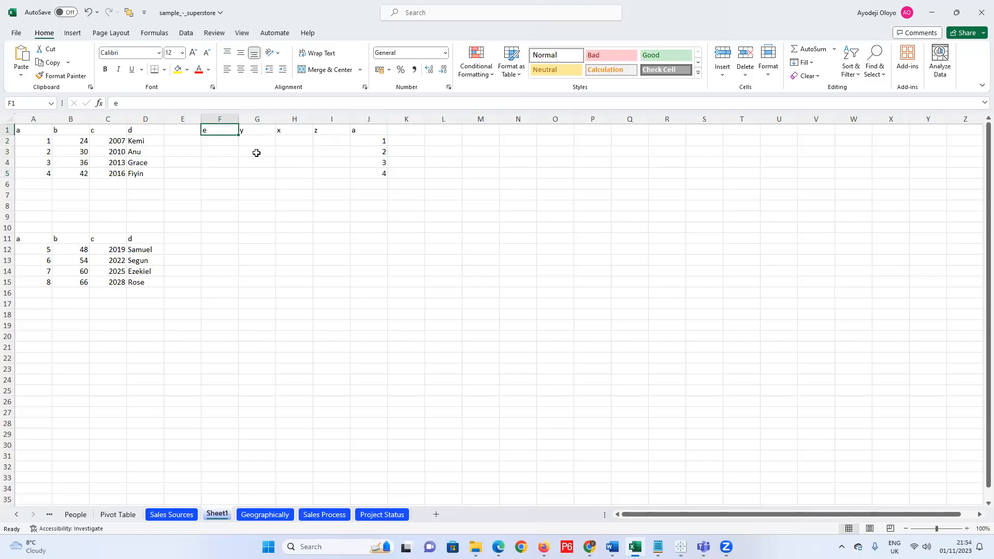
left_click(374, 181)
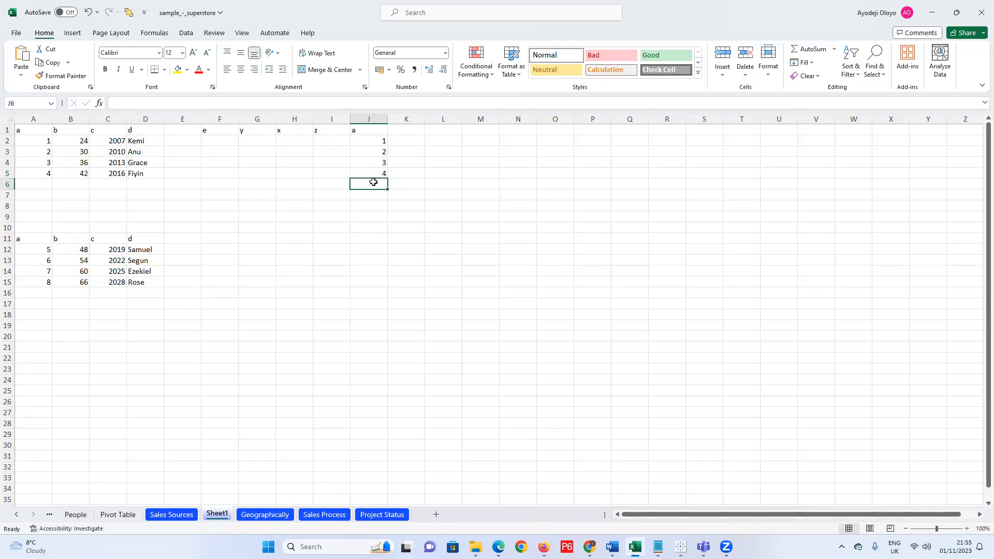
type("5")
key("Return")
type("6")
key("Return")
type("7")
key("Return")
type("8")
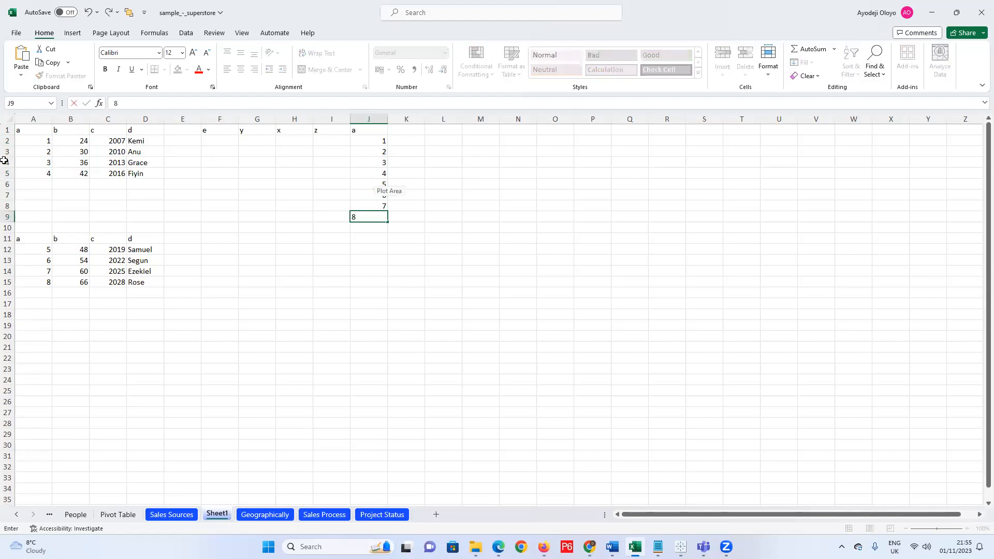
left_click(38, 187)
Enter 10 and 11 in A6:A7, then copy cells B2:C3.
type("10")
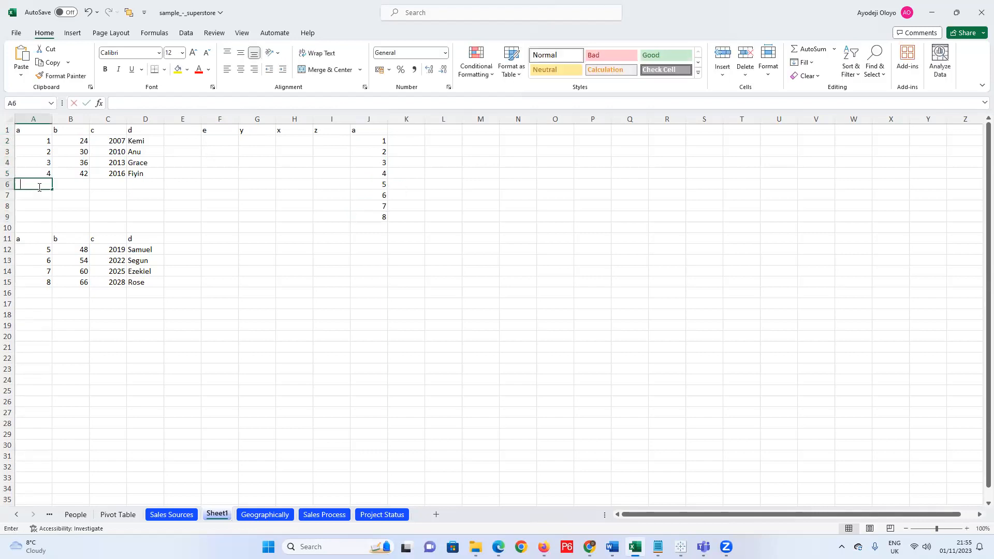
key("Return")
type("11")
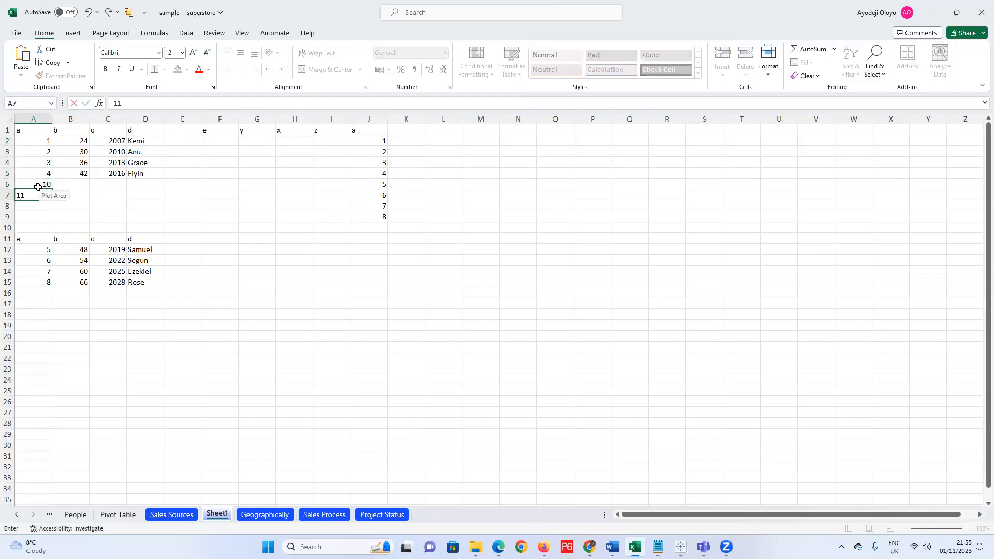
key("Return")
left_click_drag(77, 141, 148, 156)
key("ctrl+c")
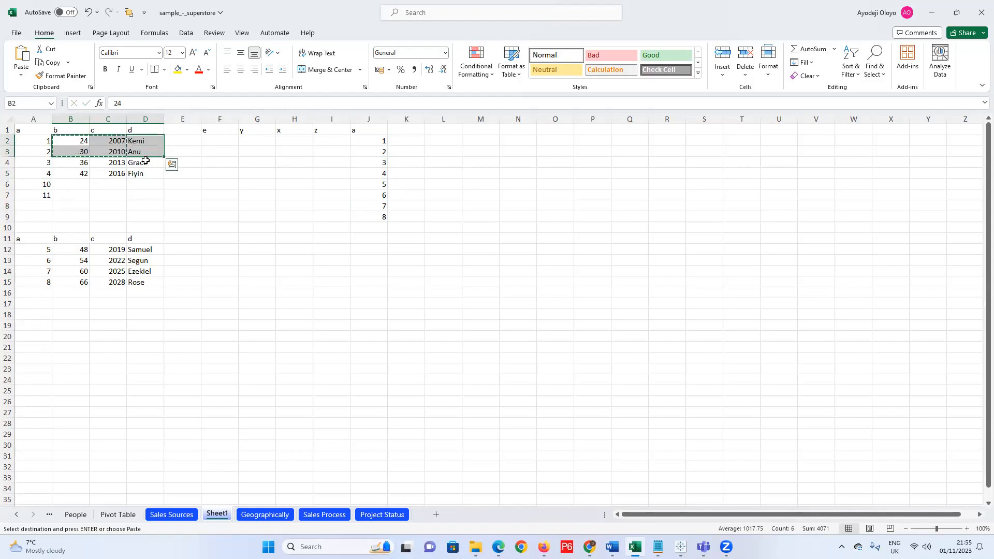
Enter Africa, Europe and Asia in cells I2:I4.
left_click(83, 140)
left_click(214, 140)
left_click(364, 144)
left_click_drag(311, 143, 324, 142)
left_click(325, 143)
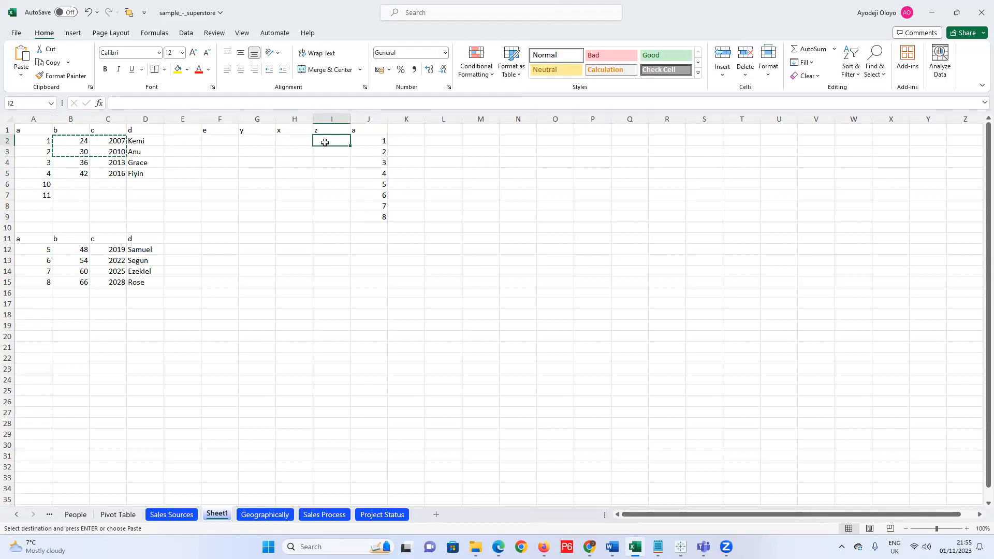
type("Af")
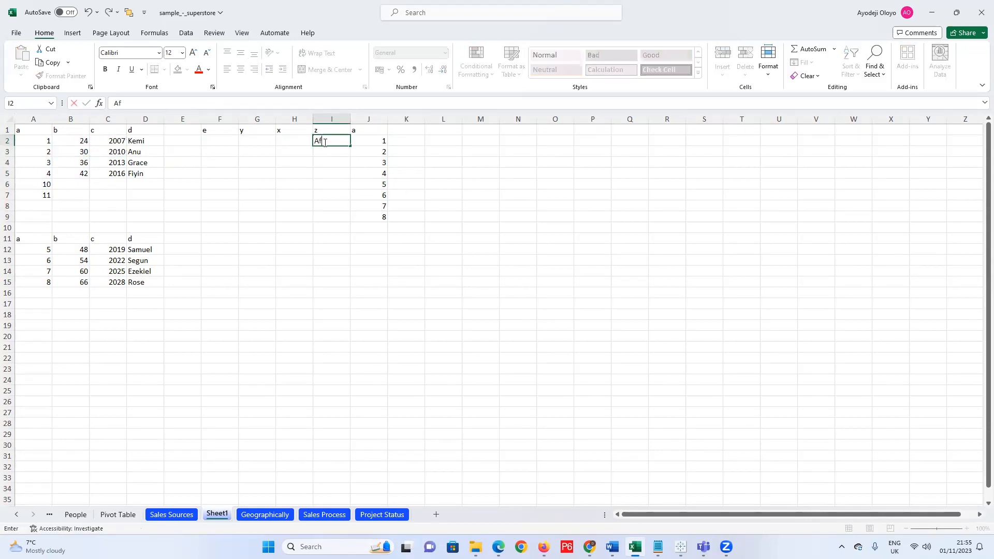
type("rica")
key("Return")
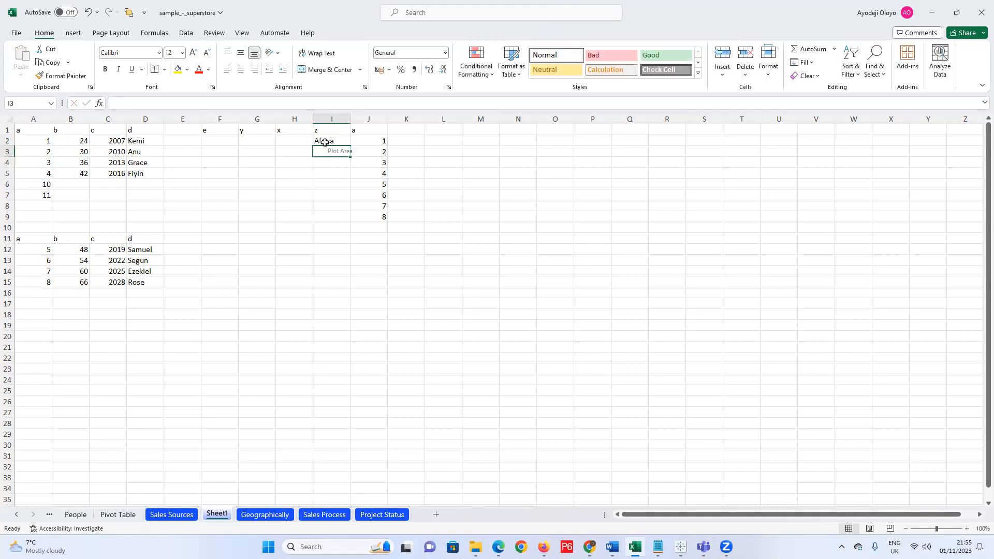
type("Europe")
key("Return")
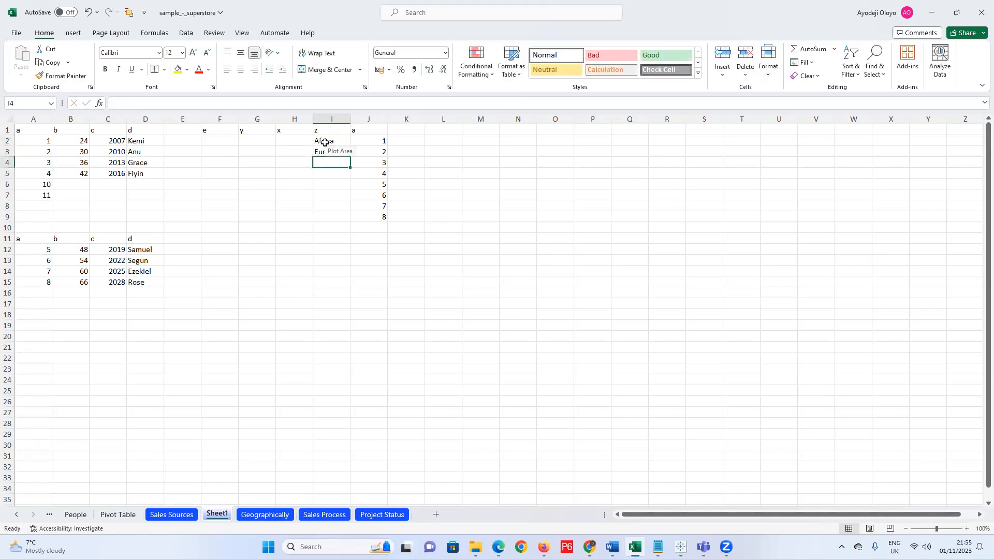
type("asia")
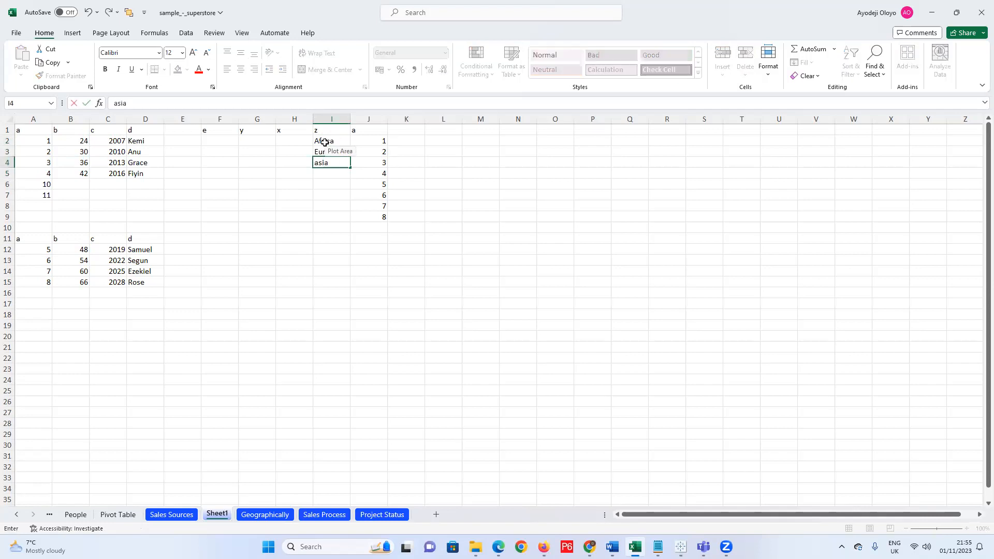
key("Left")
key("Left")
key("Right")
key("Right")
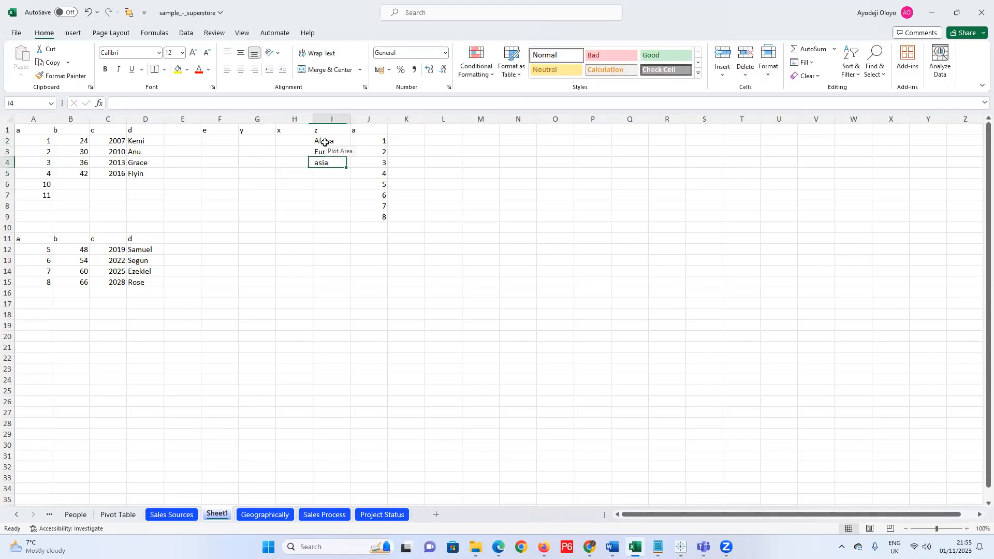
type("Africa")
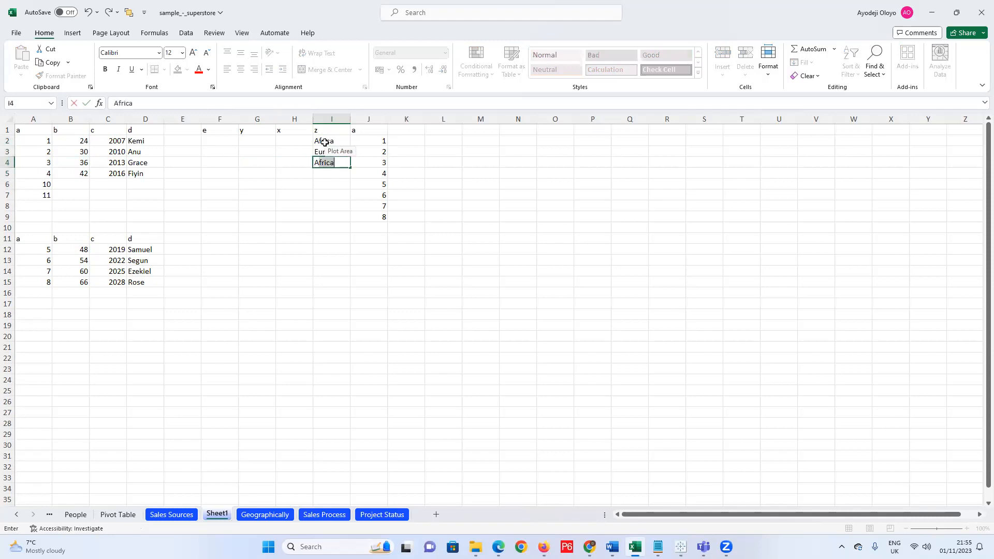
type("sia")
key("Return")
Add North America, South America and Australia in I5:I7, autofitting column I's width.
type("N")
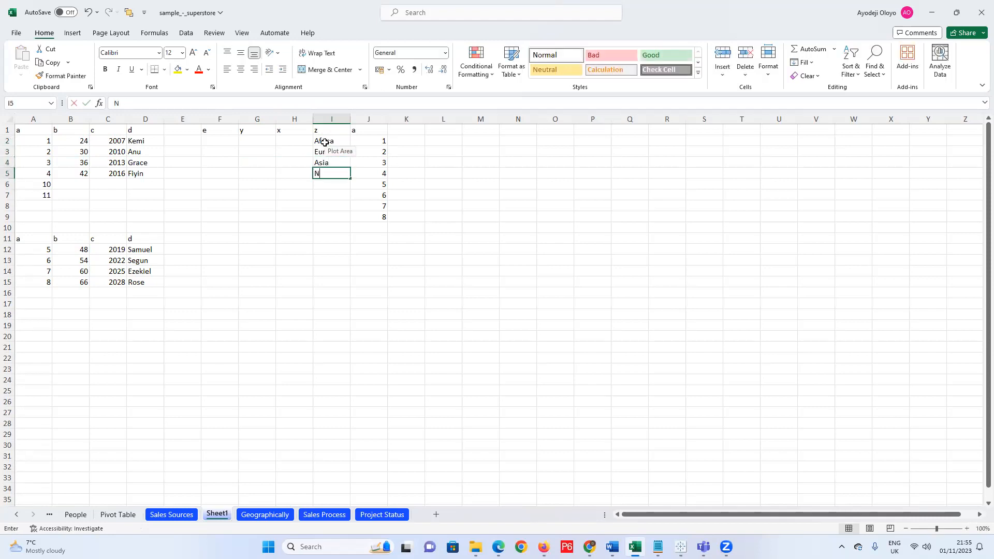
type("orth America")
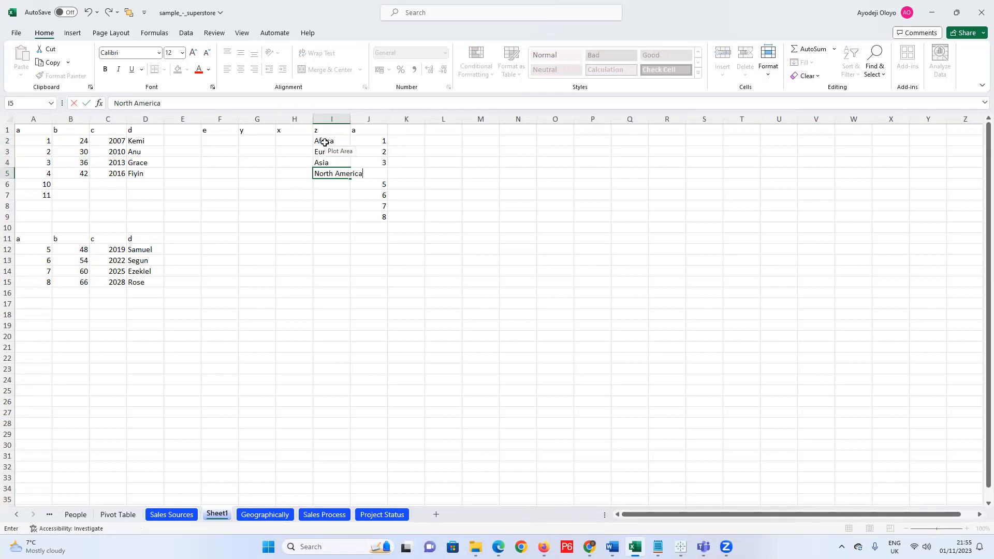
left_click(346, 120)
double_click(350, 121)
left_click(340, 187)
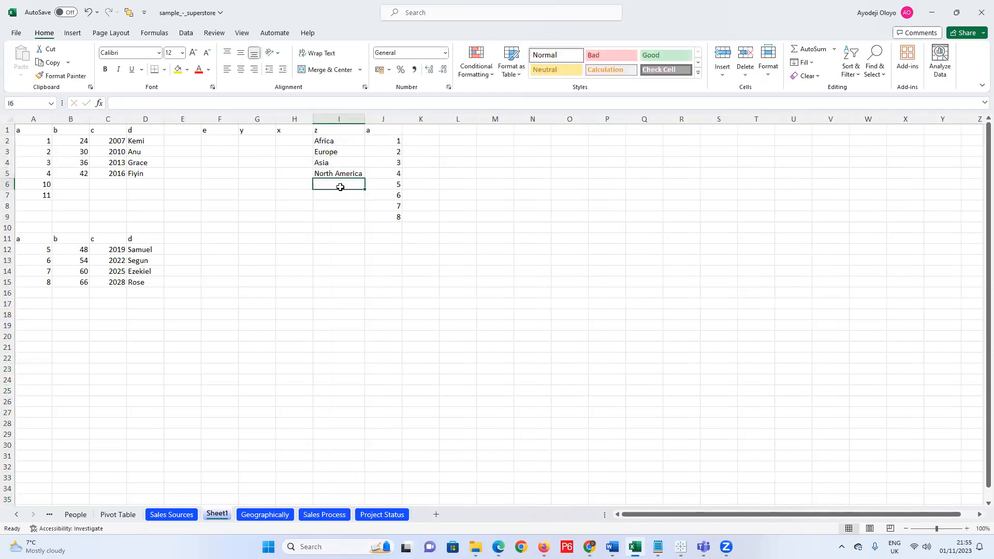
type("S")
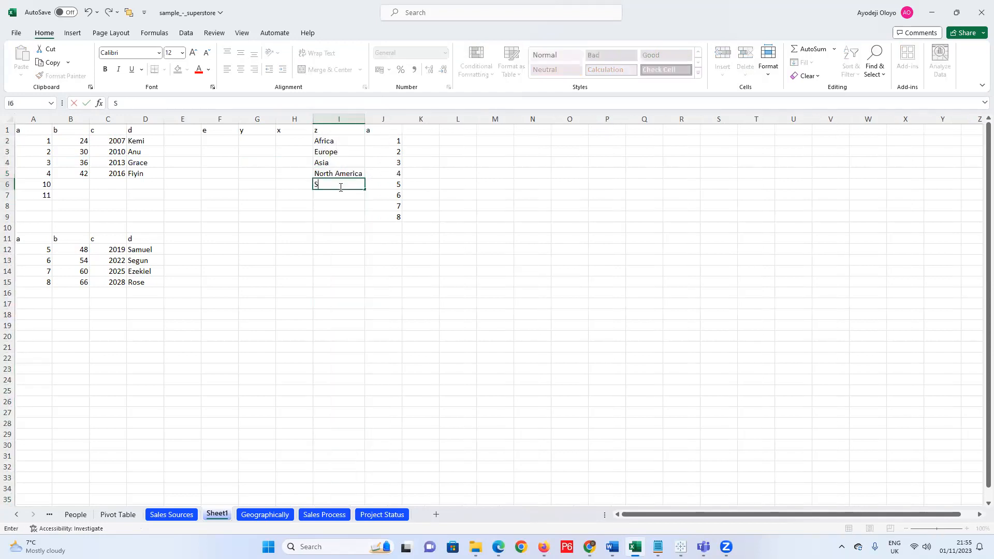
type("outh America")
left_click(346, 198)
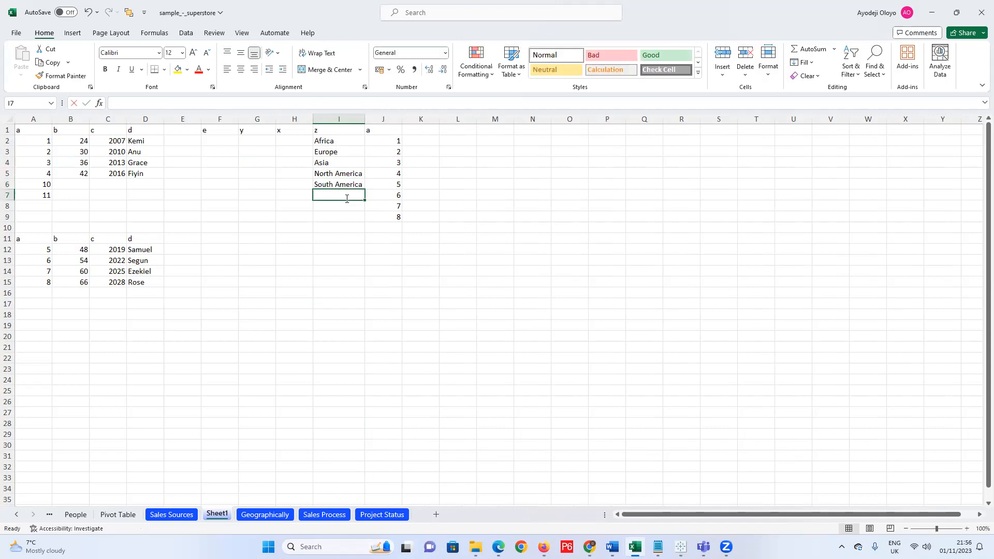
type("Australia")
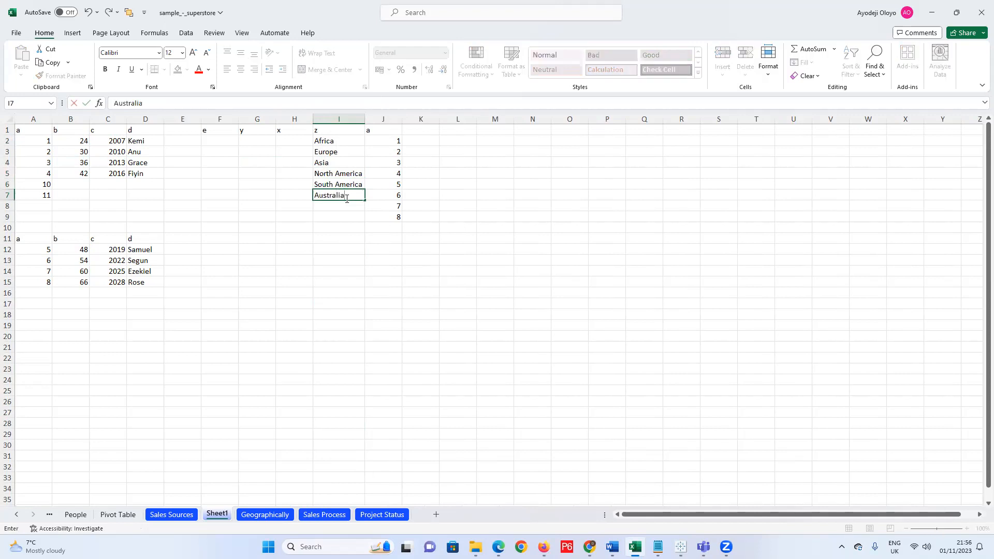
key("Return")
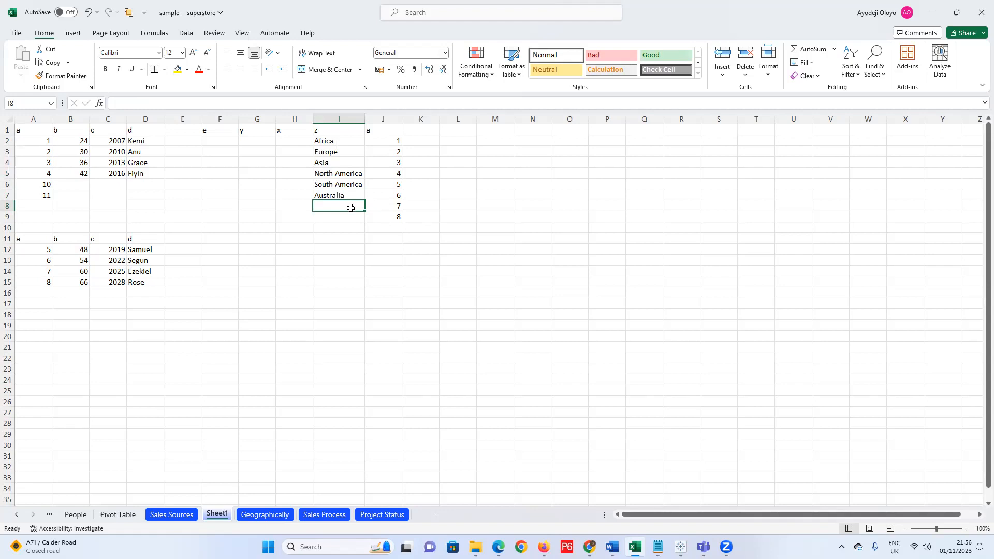
Delete the value 8 from cell J9.
left_click(382, 226)
left_click(377, 219)
key("Delete")
Enter the countries Nigeria, Uk and China in H2:H4.
left_click(304, 140)
type("Nigeria")
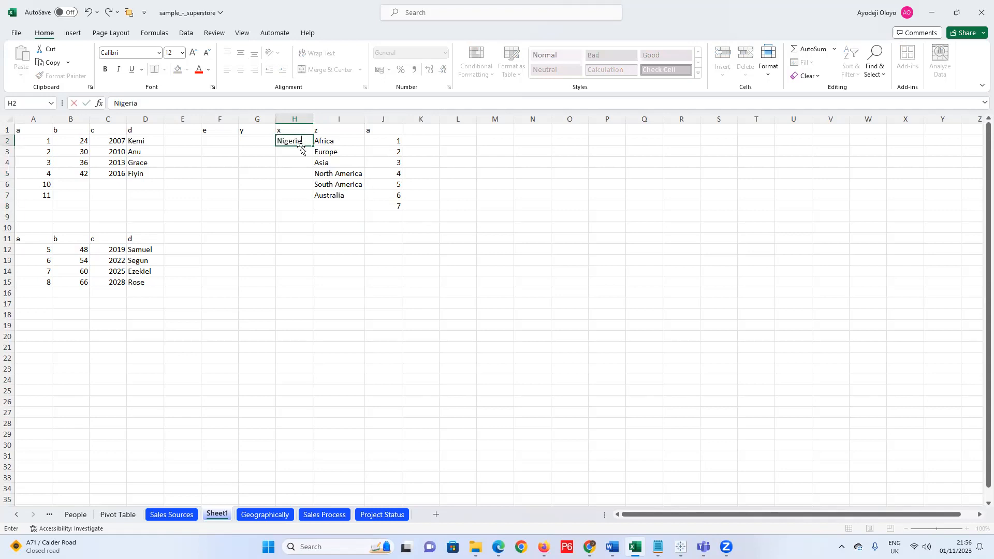
left_click(300, 151)
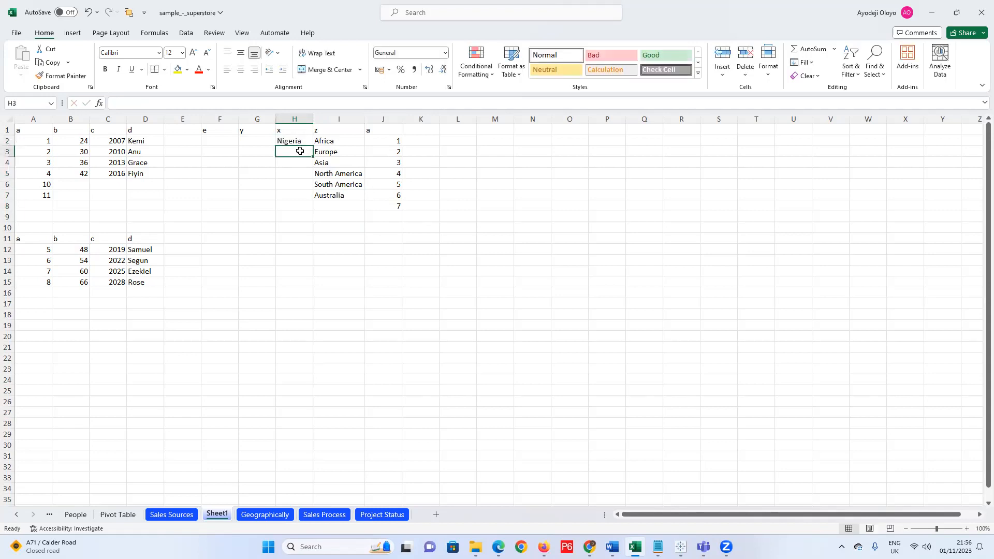
type("U")
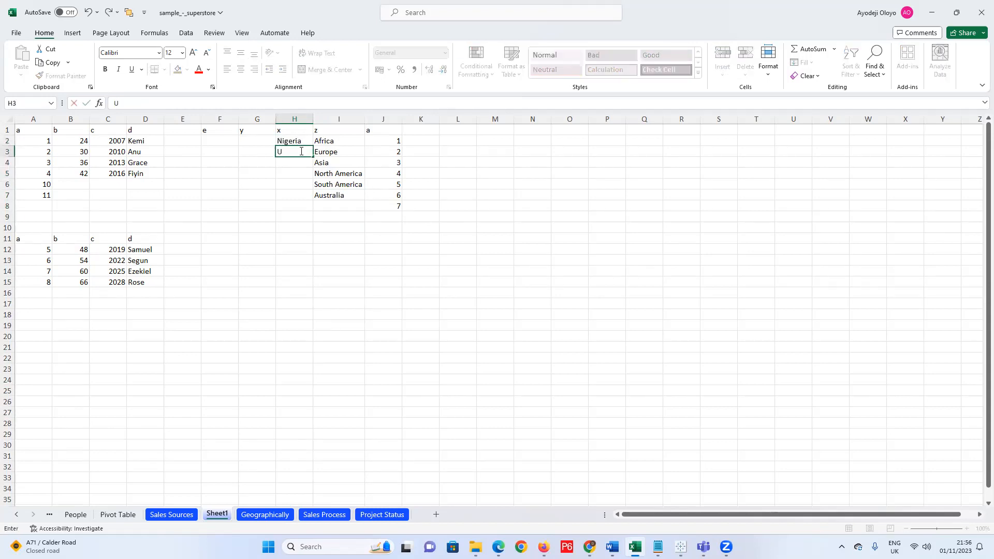
left_click(290, 163)
type("Shica")
key("BackSpace")
key("BackSpace")
key("BackSpace")
key("BackSpace")
key("BackSpace")
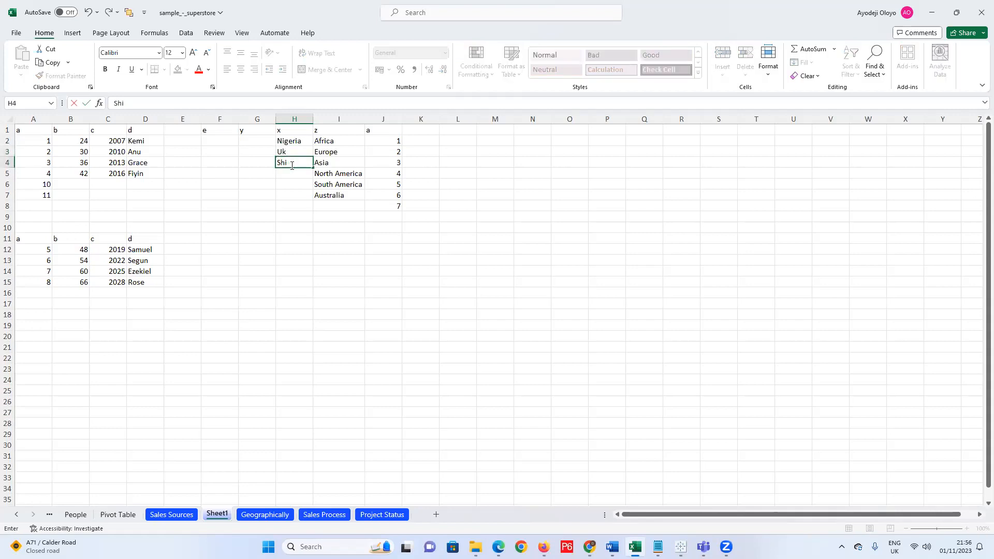
type("Chaina")
key("BackSpace")
key("BackSpace")
type("ina")
key("Return")
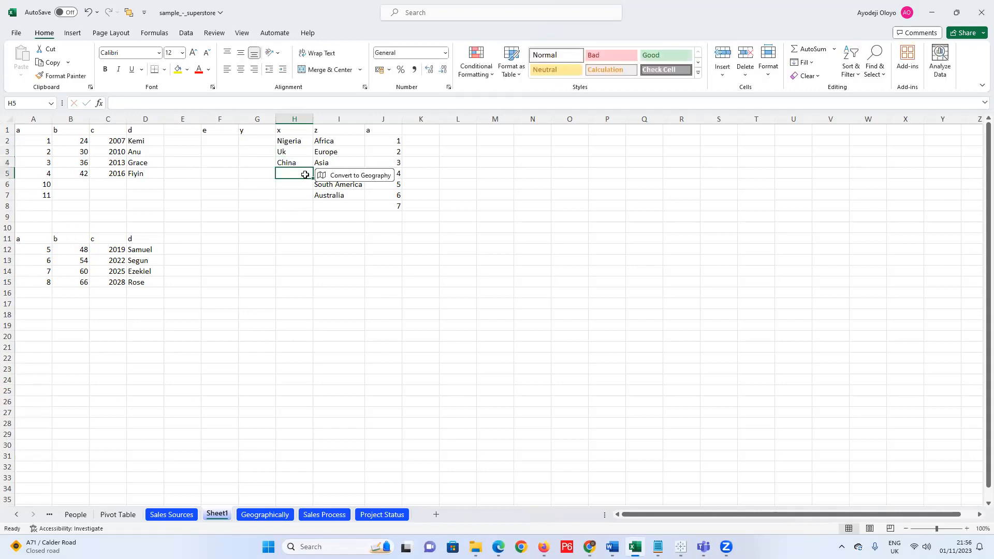
Enter USA, Brazil and Australia in H5:H7.
type("Bra")
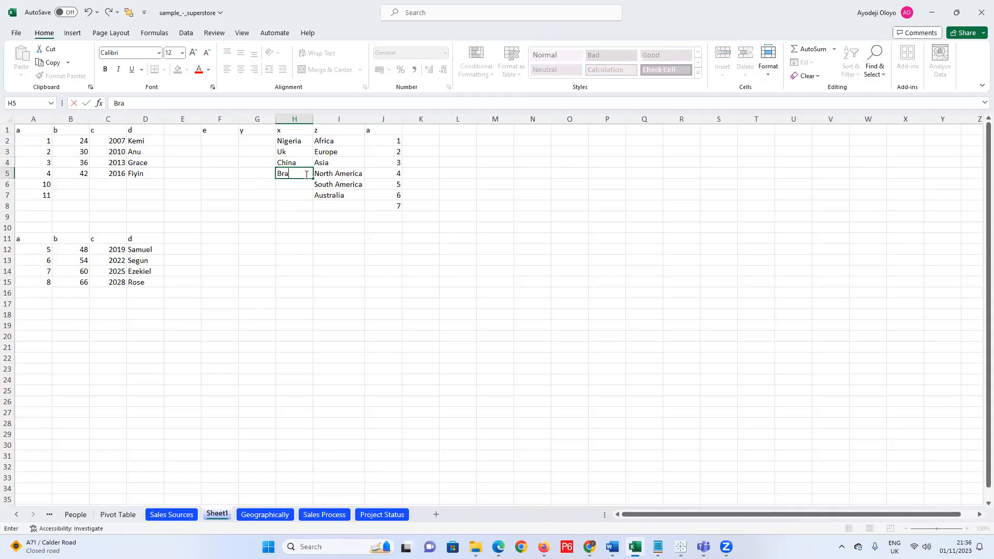
key("BackSpace")
key("BackSpace")
key("BackSpace")
type("Usa")
key("BackSpace")
key("BackSpace")
type("SA")
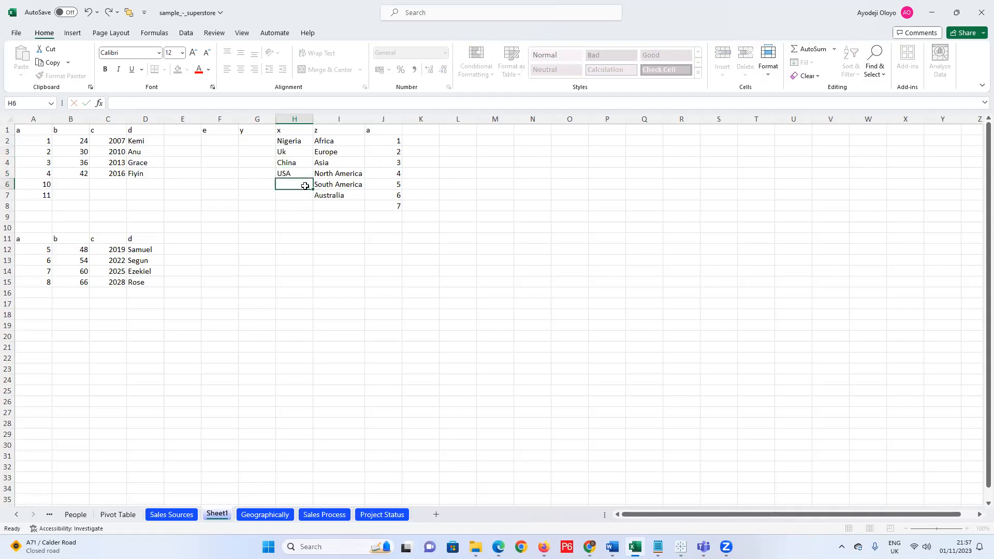
left_click(306, 186)
type("Brazil")
left_click(296, 197)
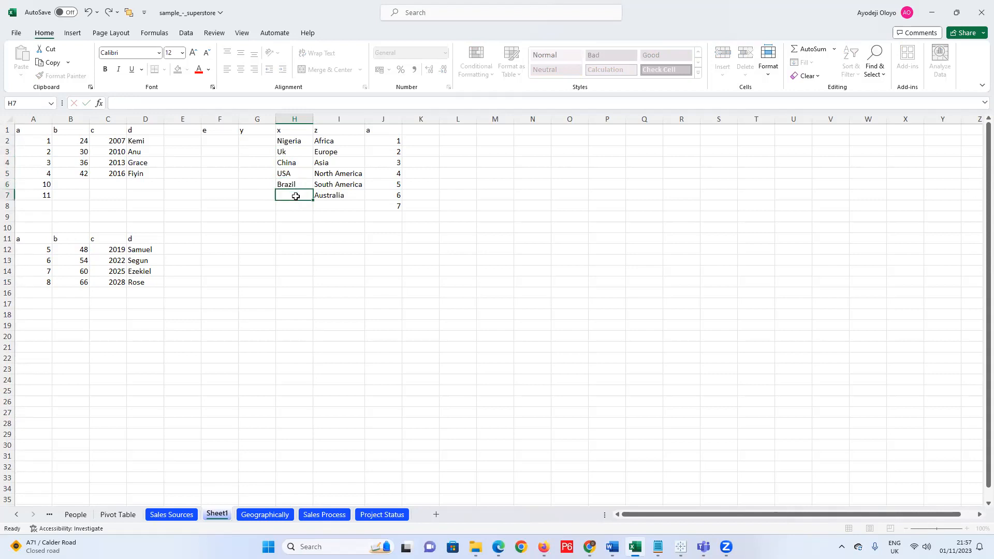
type("Australia")
Change Lagos to Abuja in G2, Uk to France, and enter Paris in G3.
left_click(259, 143)
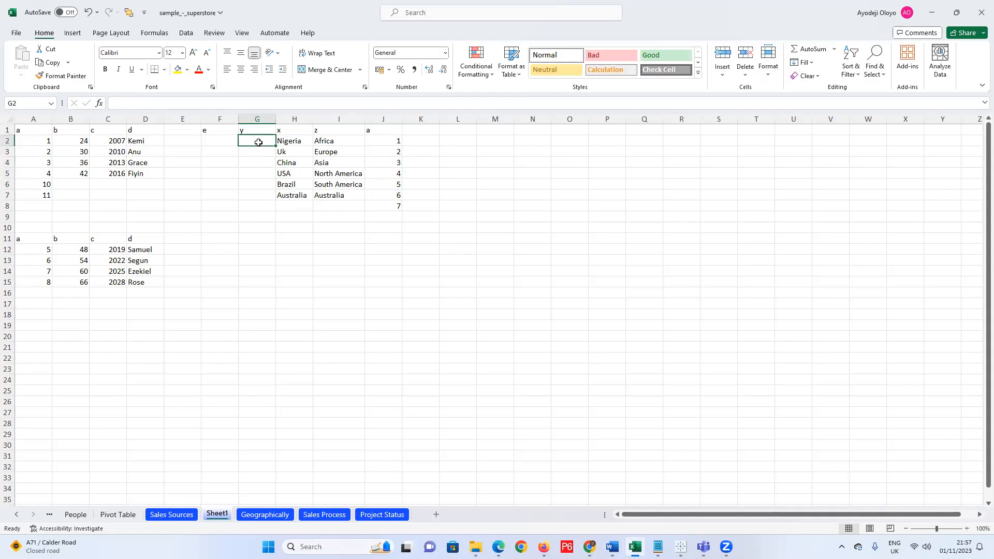
type("Lagos")
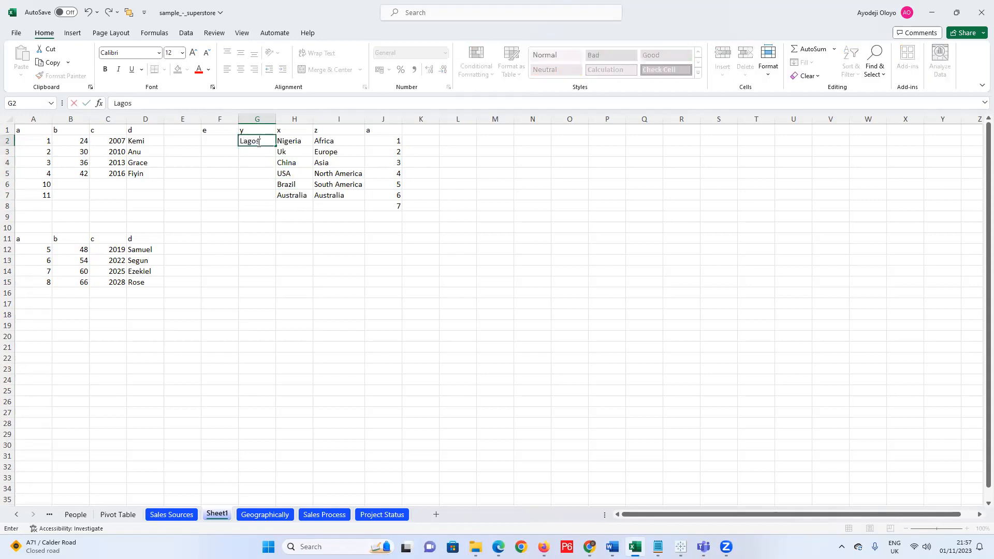
left_click_drag(260, 141, 224, 143)
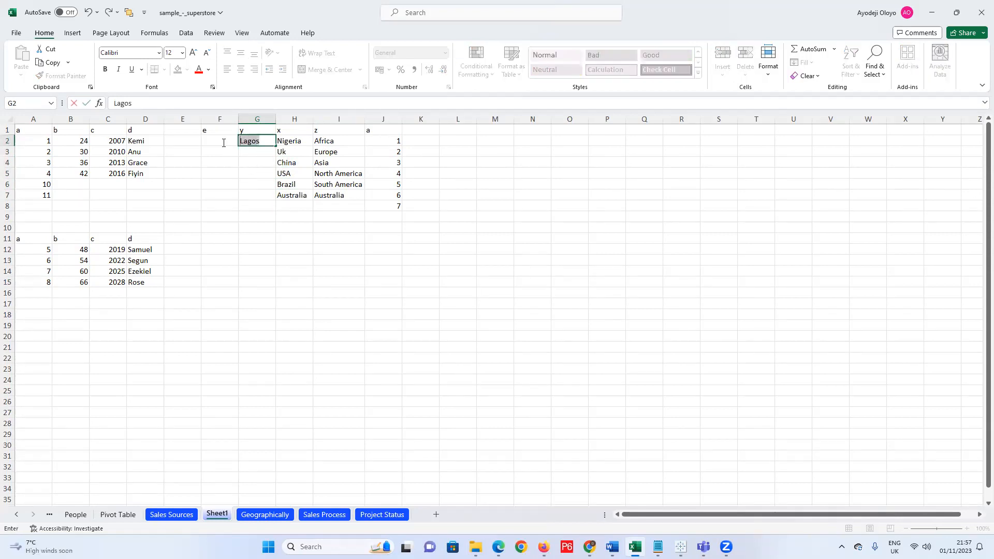
type("Abu")
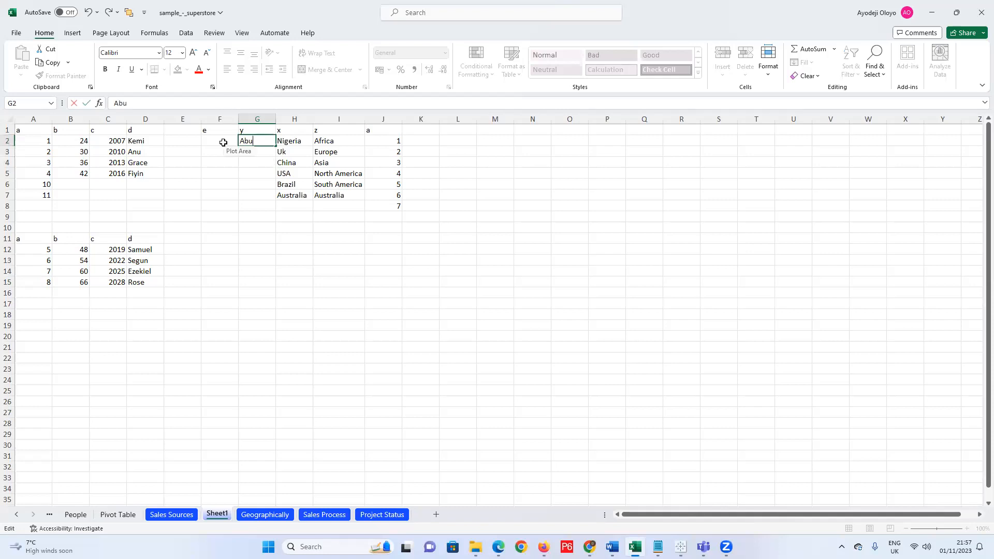
type("ja")
left_click(298, 153)
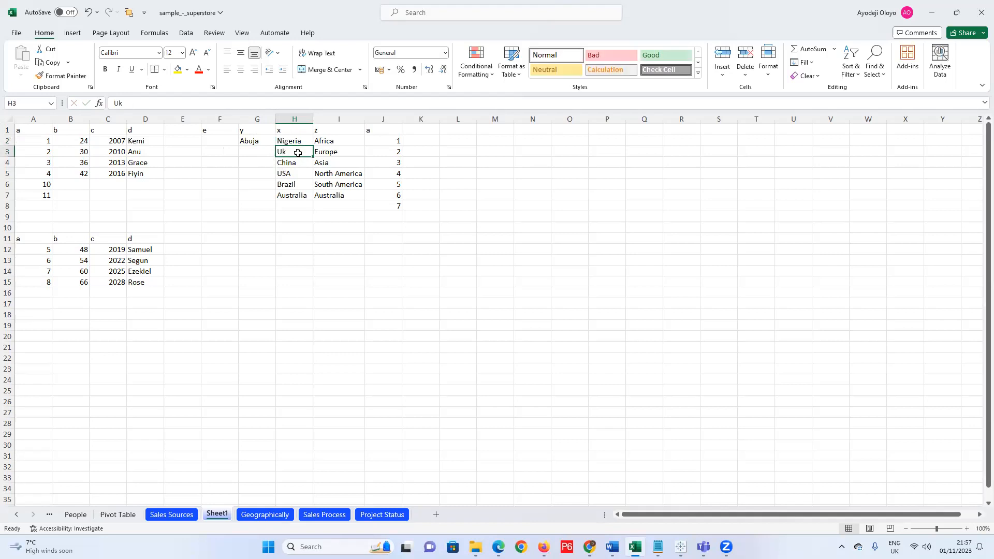
type("France")
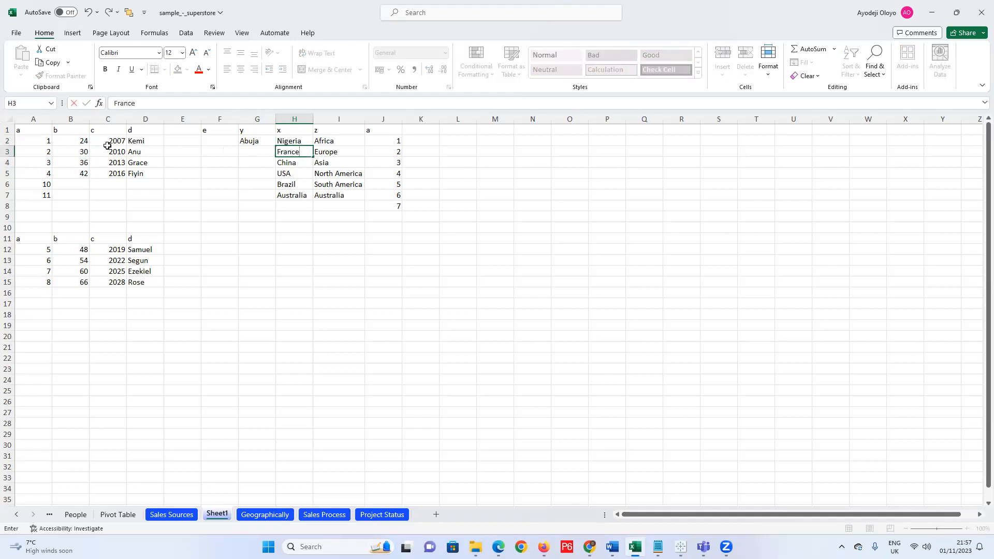
left_click(270, 152)
type("Paris")
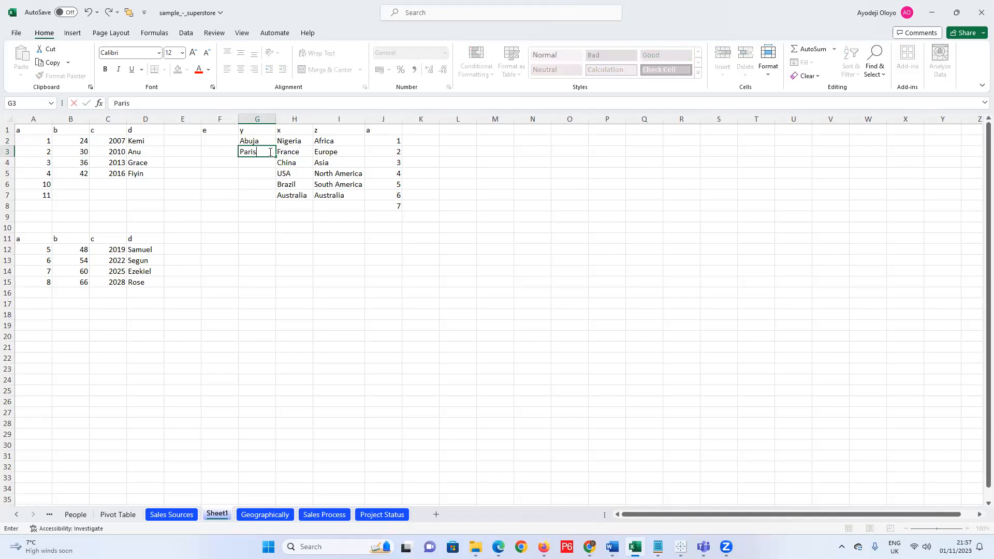
left_click(265, 162)
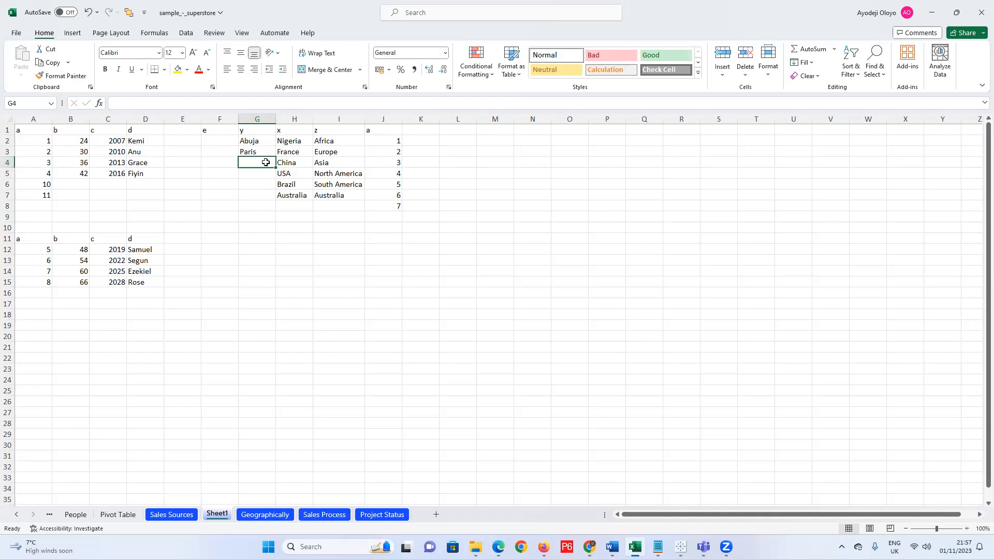
Enter beijeng as the third city in G4.
left_click(255, 176)
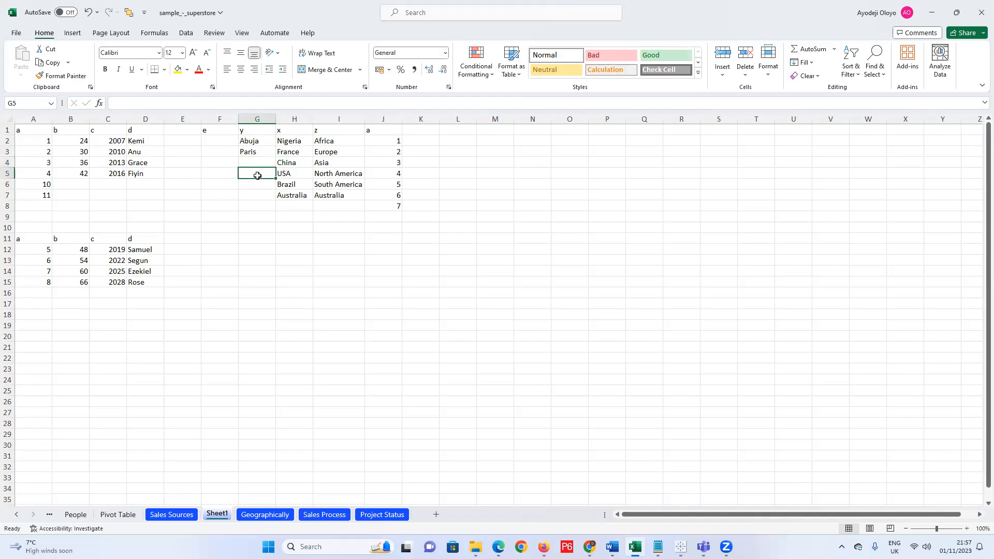
left_click(260, 163)
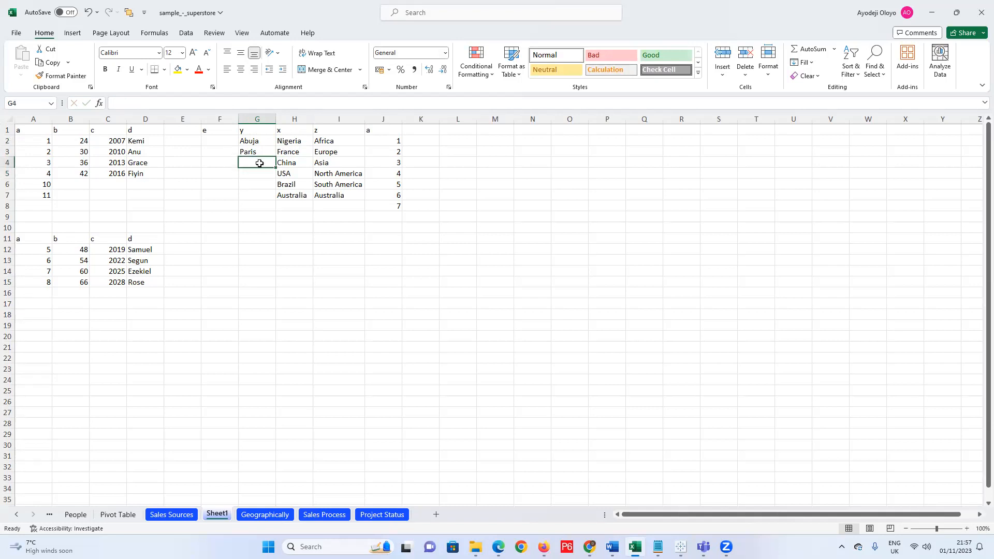
type("bein")
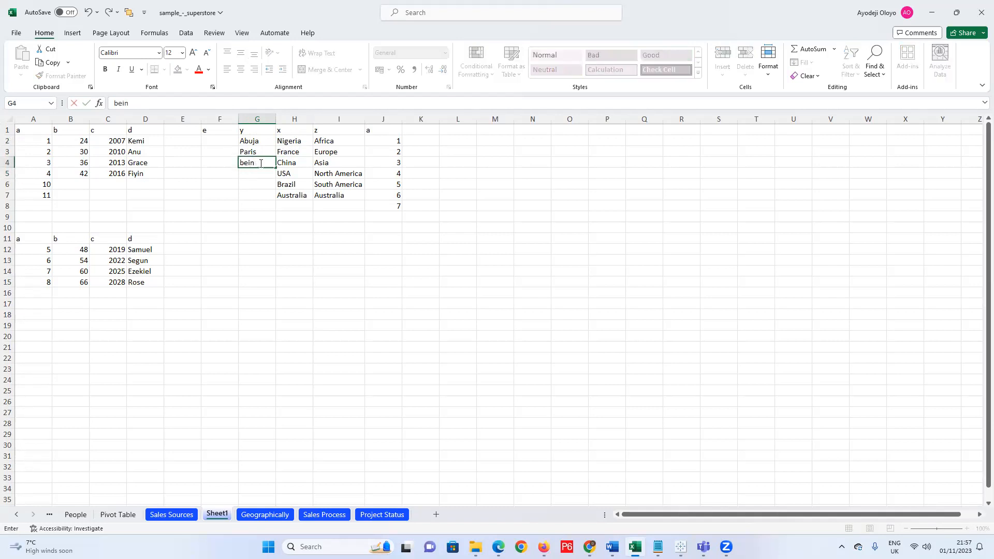
key("BackSpace")
key("BackSpace")
type("ijeng")
left_click(259, 174)
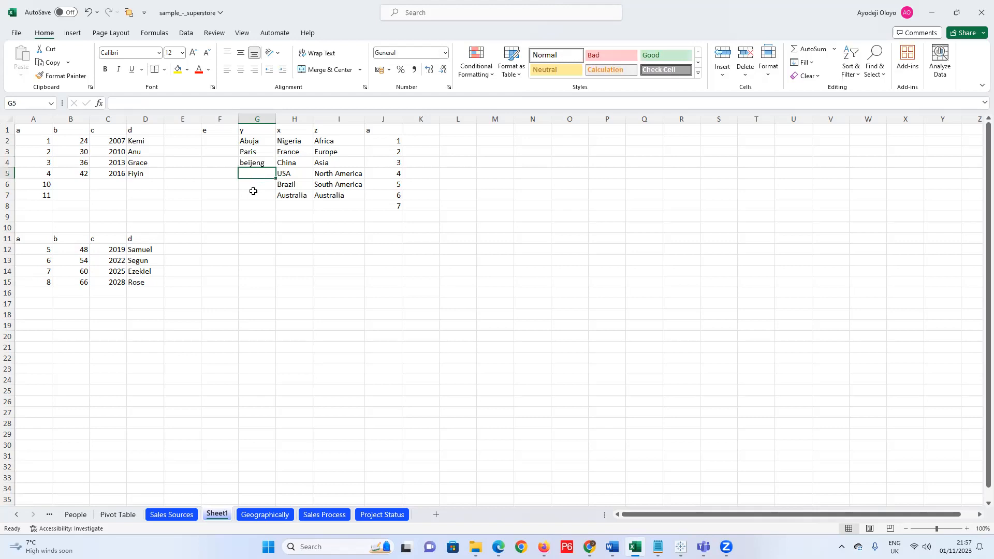
Replace the mistyped California entry in G5 with Washington.
type("Calf")
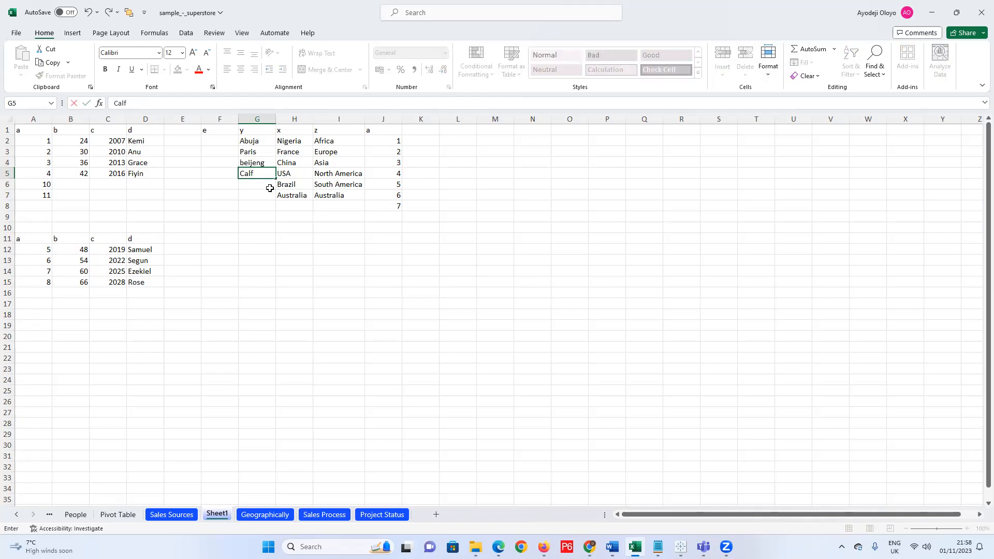
left_click(263, 185)
left_click(263, 173)
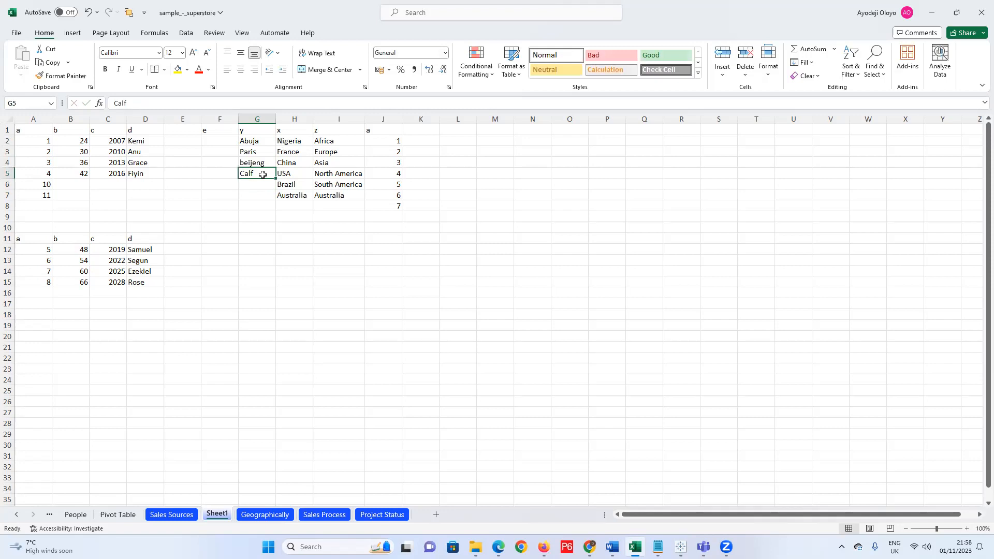
type("orniaCa")
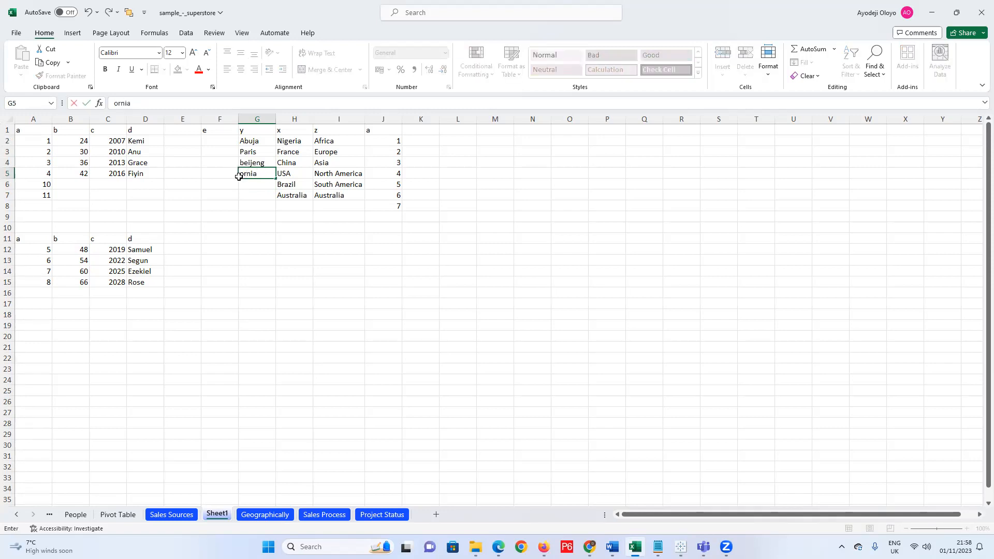
key("BackSpace")
key("BackSpace")
key("BackSpace")
key("BackSpace")
key("BackSpace")
key("BackSpace")
type("Washington")
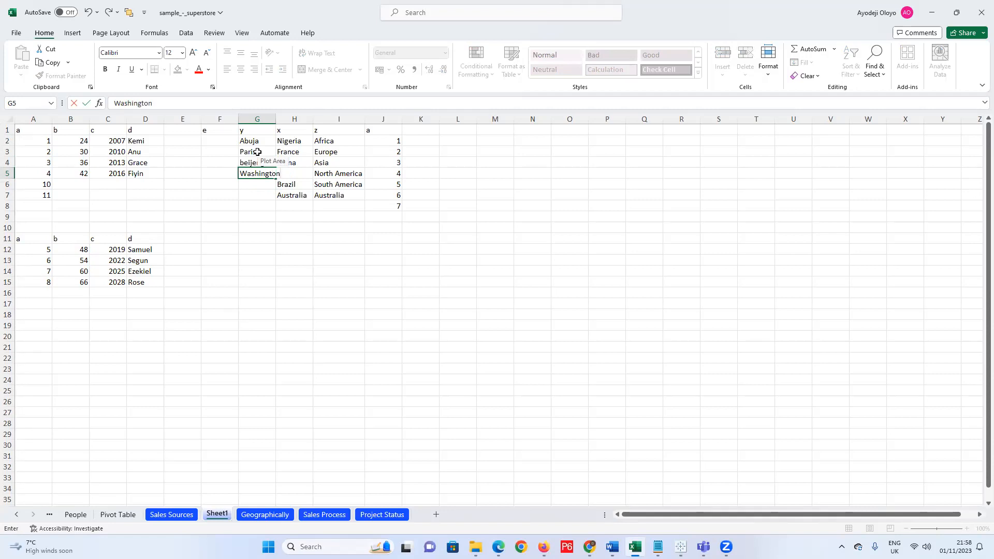
Autofit column G, then add Rio in G6 and Sydeny in G7.
left_click(272, 118)
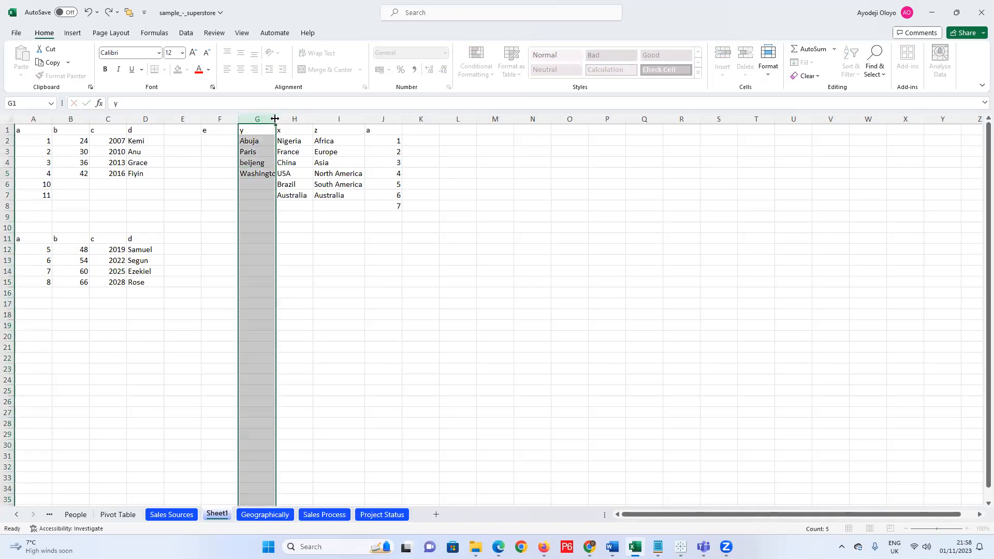
double_click(275, 118)
left_click(259, 185)
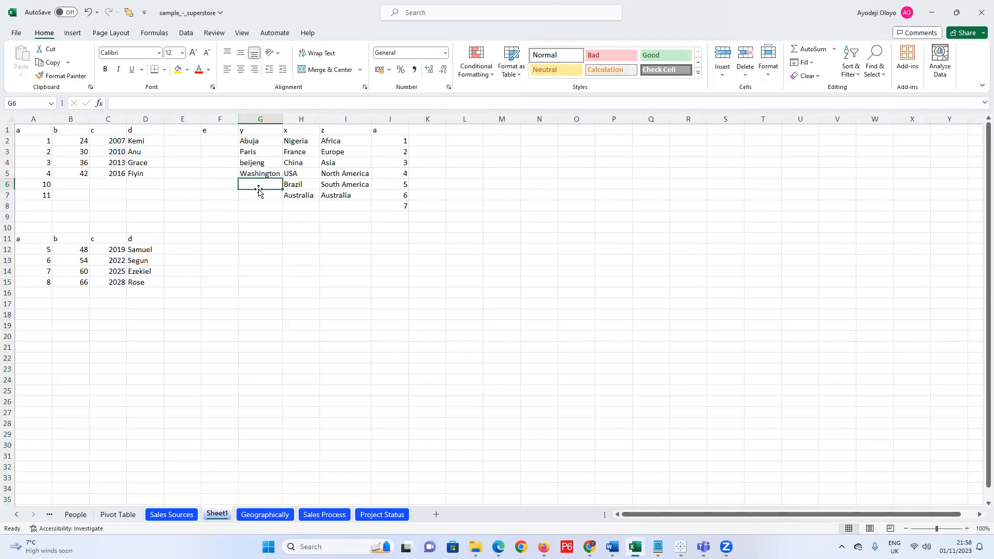
type("Rio")
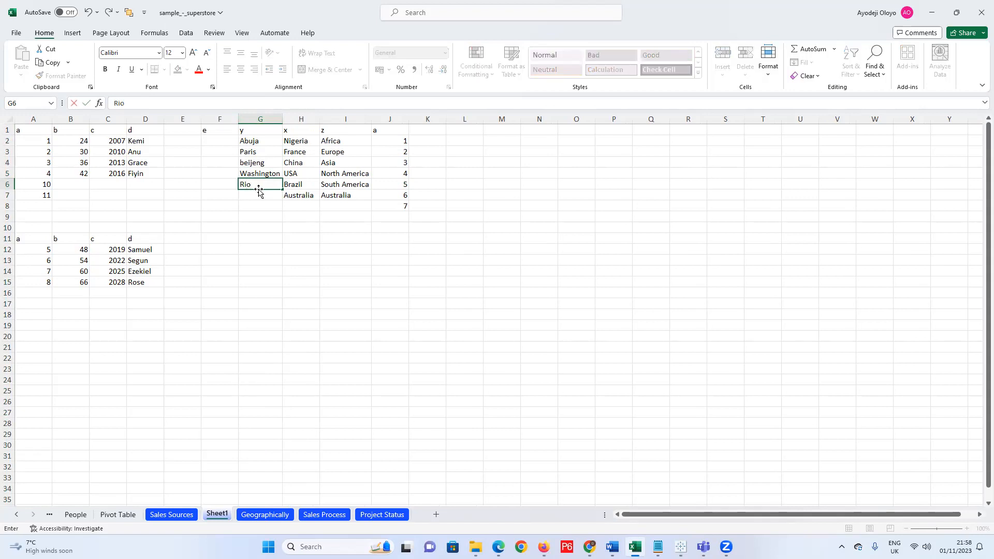
left_click(260, 195)
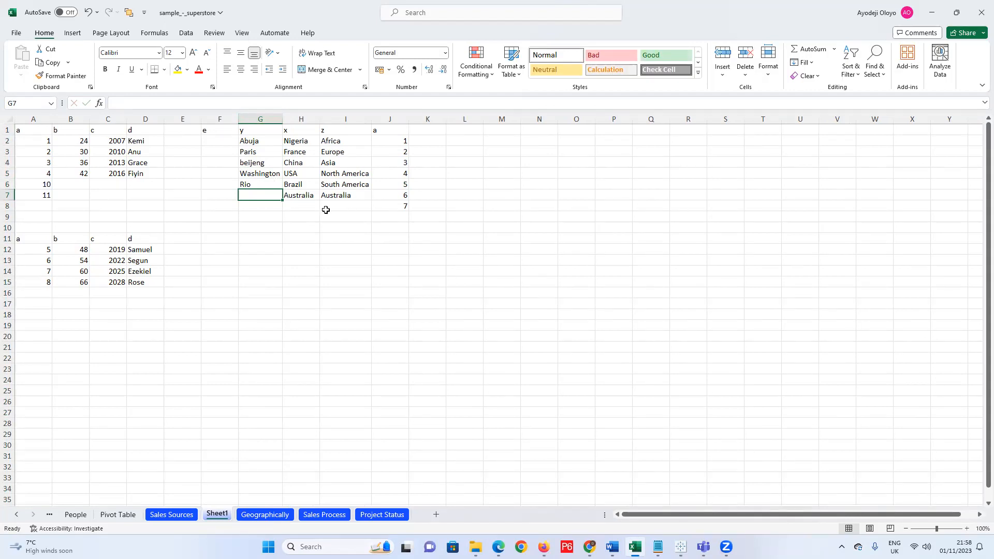
type("Sdeny")
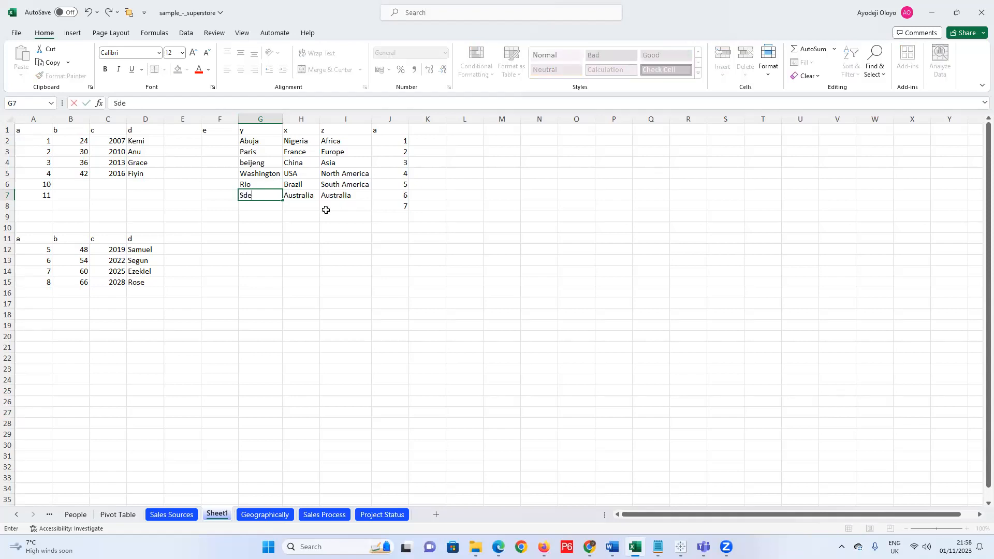
left_click(251, 195)
type("y")
left_click(254, 164)
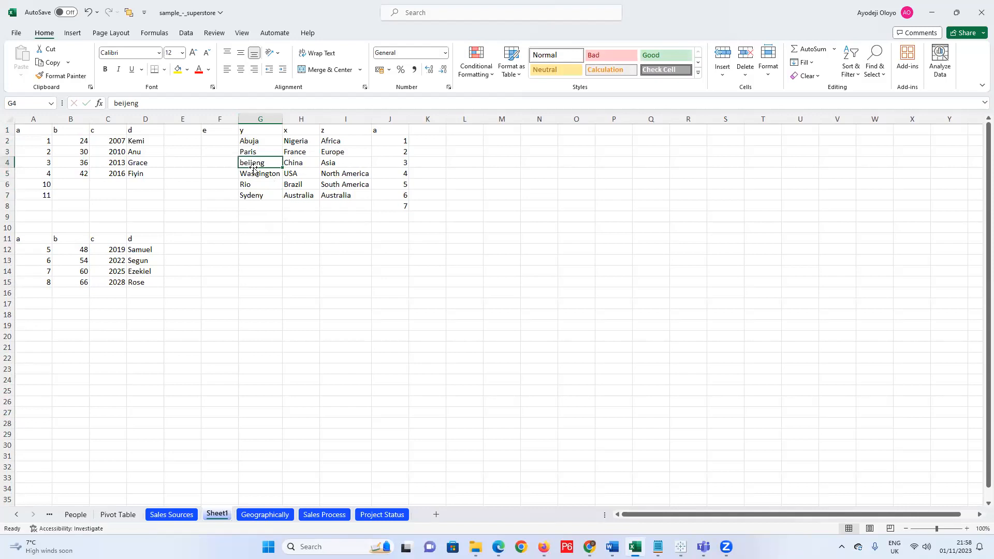
Correct beijeng in G4 to Beijing using the formula bar.
left_click(118, 103)
key("BackSpace")
type("Be")
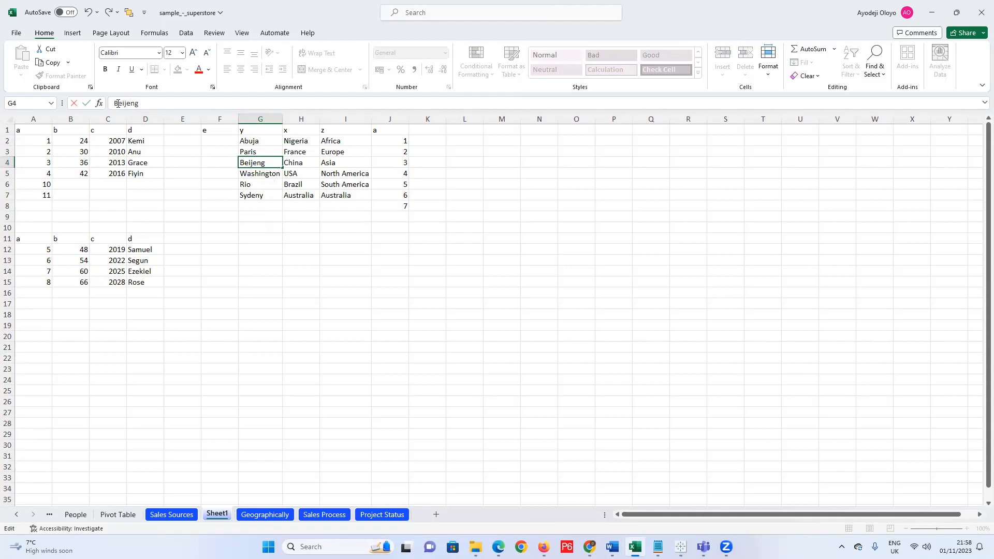
type("i")
key("Delete")
left_click(394, 206)
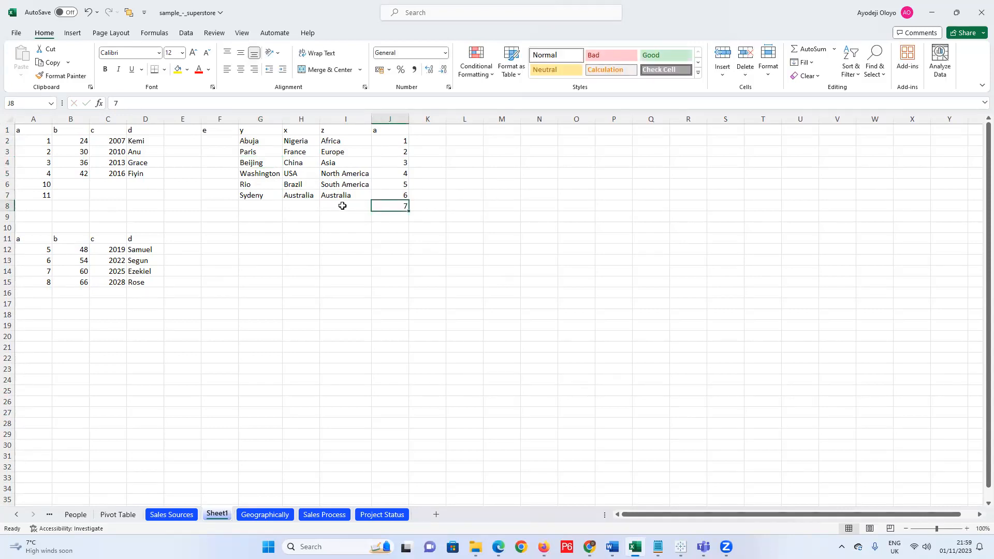
Clear the stray 7 from J8 and extend columns B and C to 48, 54, 2019, 2022.
left_click(342, 206)
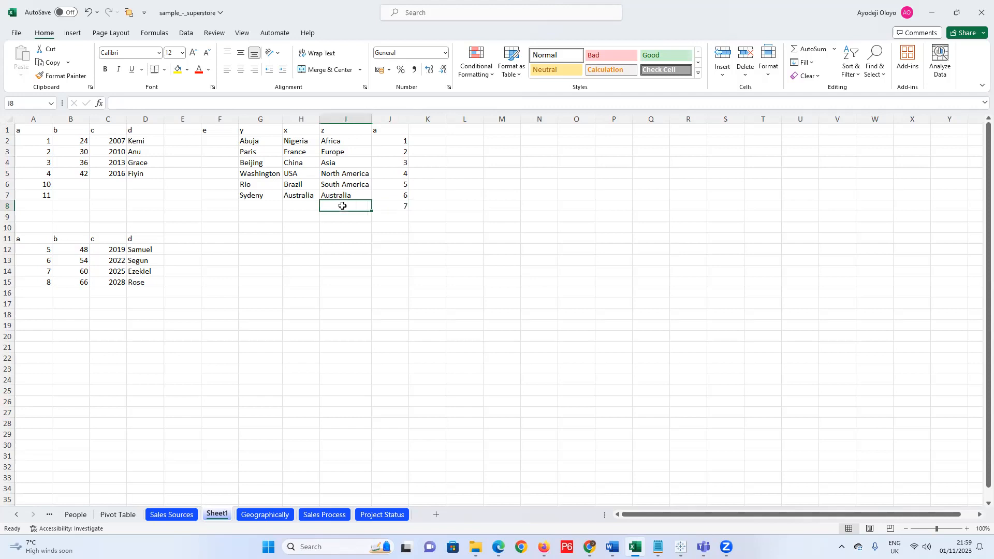
left_click(383, 205)
key("Delete")
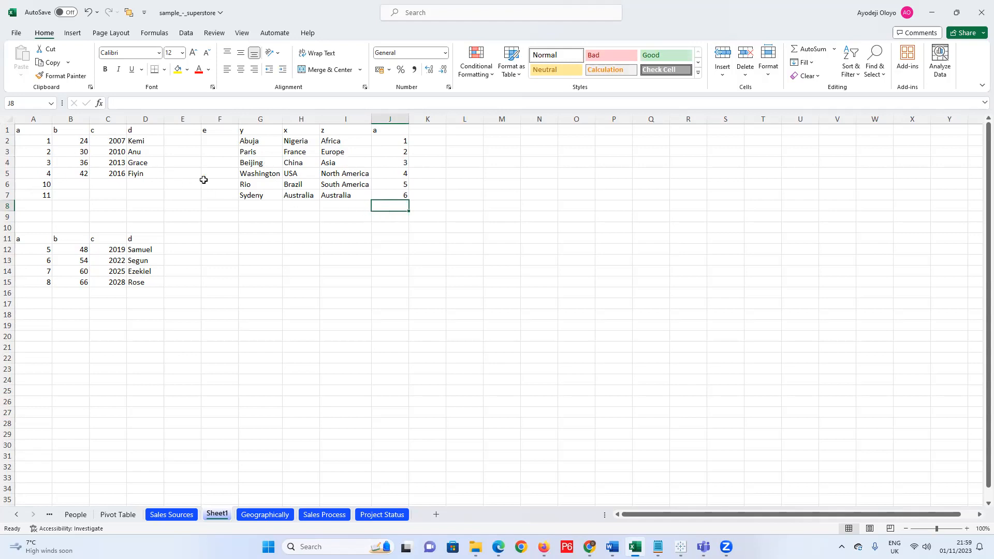
left_click_drag(82, 140, 98, 189)
left_click_drag(116, 141, 128, 176)
left_click_drag(127, 179, 129, 199)
Enter a name in D6 and another in D7.
left_click(149, 183)
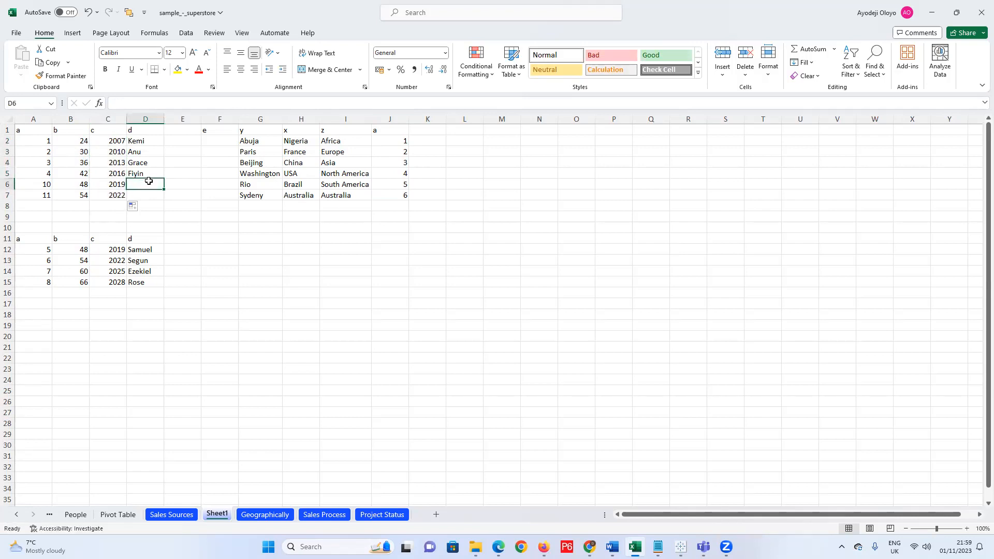
type("John")
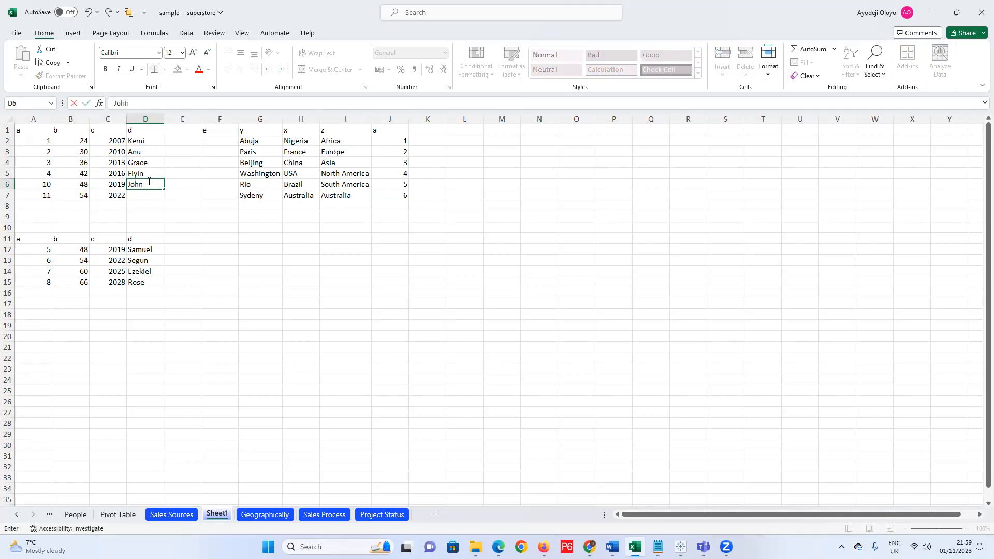
left_click(158, 196)
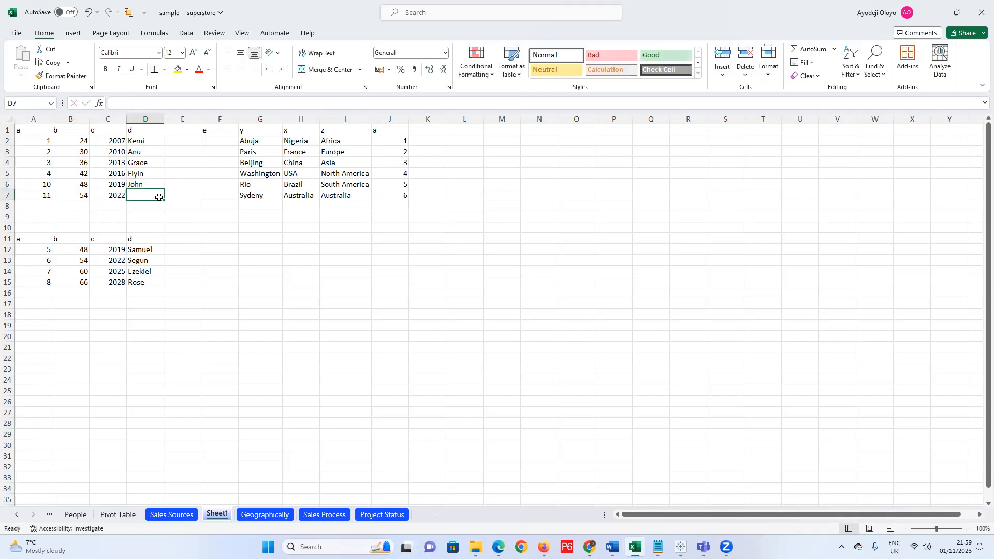
type("Sola")
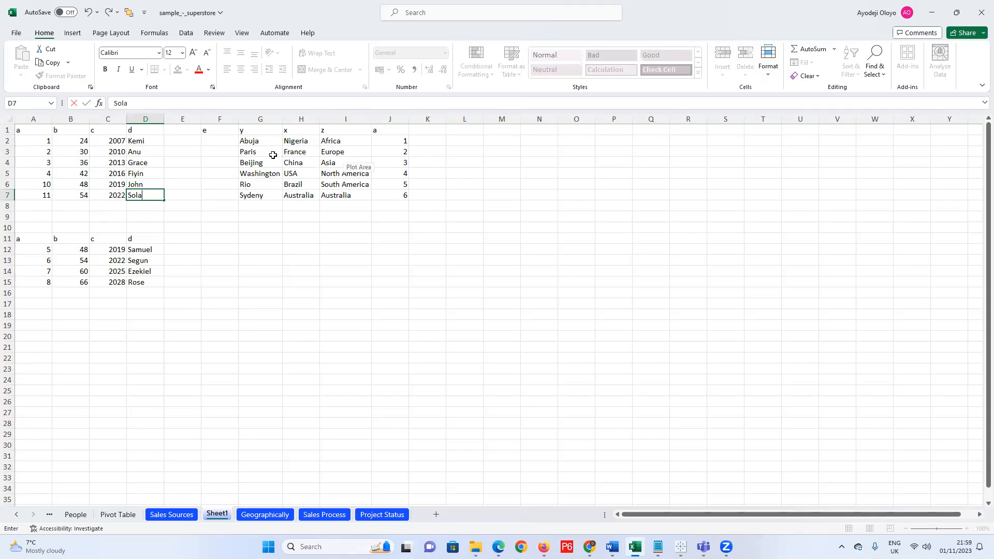
left_click(220, 131)
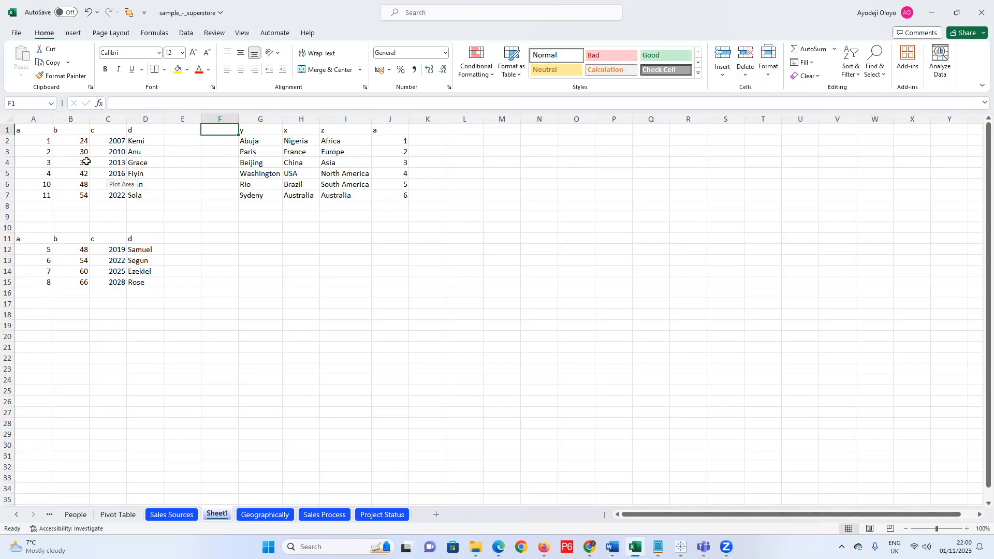
Head column L with 'a' in L1 and enter 1 through 6 beneath it.
left_click(466, 130)
type("a")
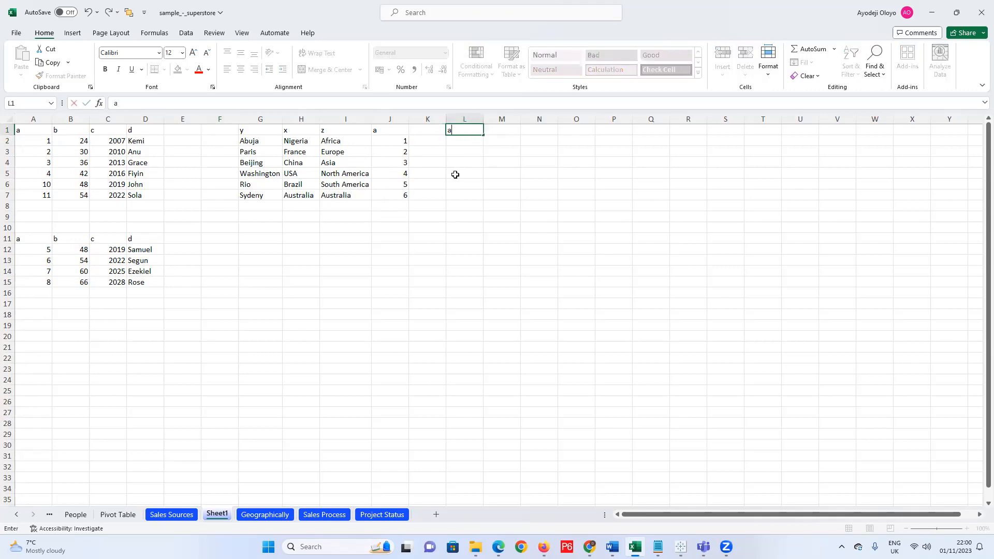
key("Return")
type("a")
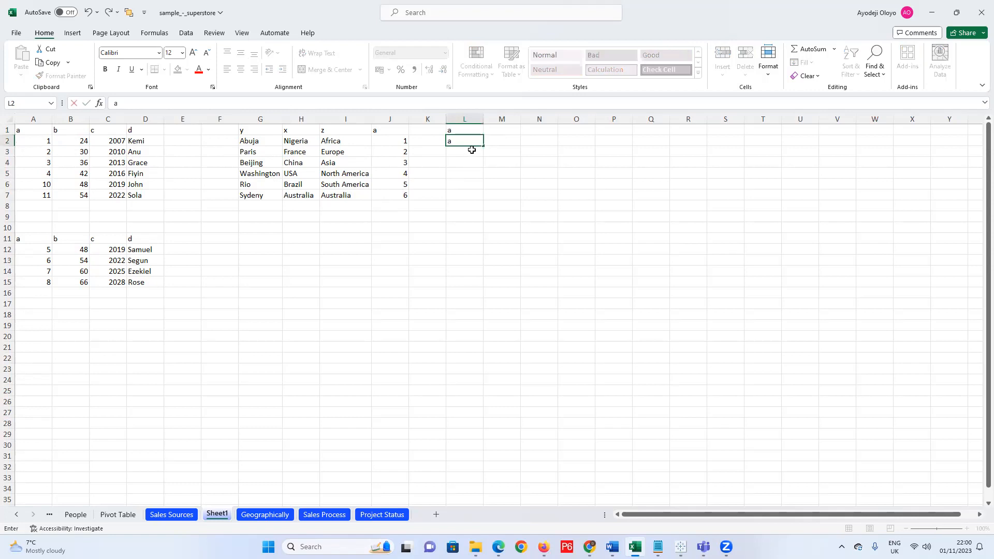
type("12")
left_click(474, 161)
type("2")
left_click(473, 152)
type("2")
left_click(473, 163)
type("3")
left_click(478, 177)
type("4")
left_click(475, 186)
type("5")
left_click(473, 195)
type("6")
Add 10 and 11 below the 6 in L8 and L9.
left_click(473, 214)
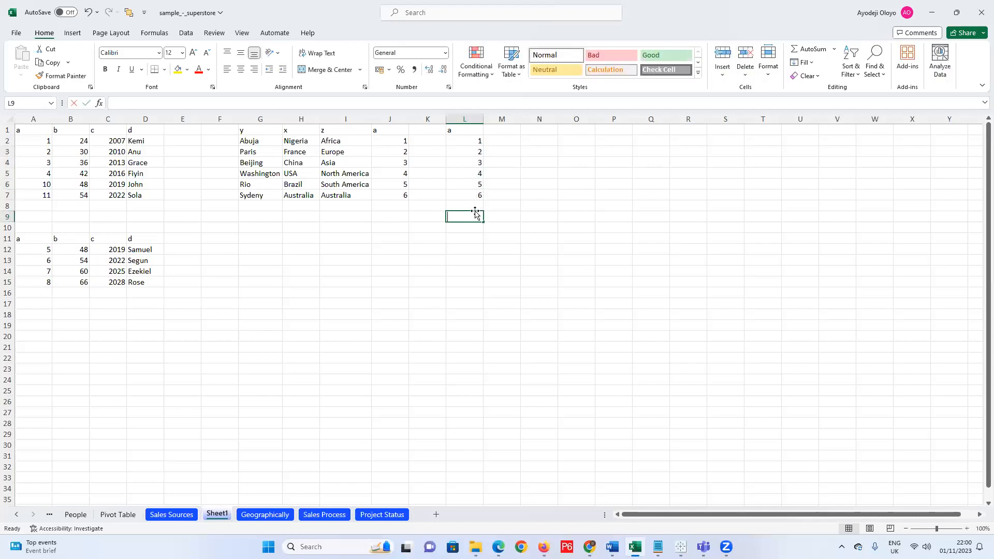
type("10")
left_click(478, 206)
type("10")
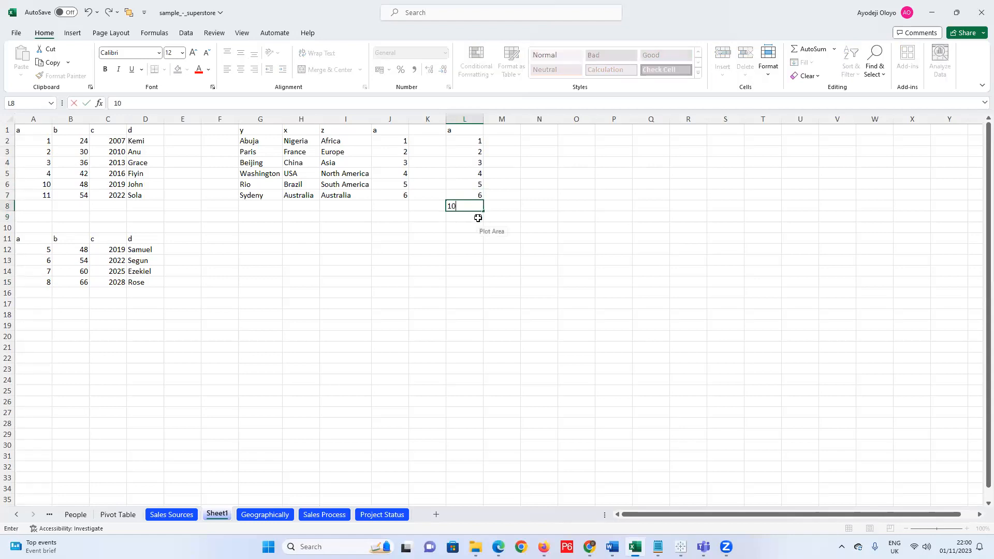
left_click(477, 219)
type("11")
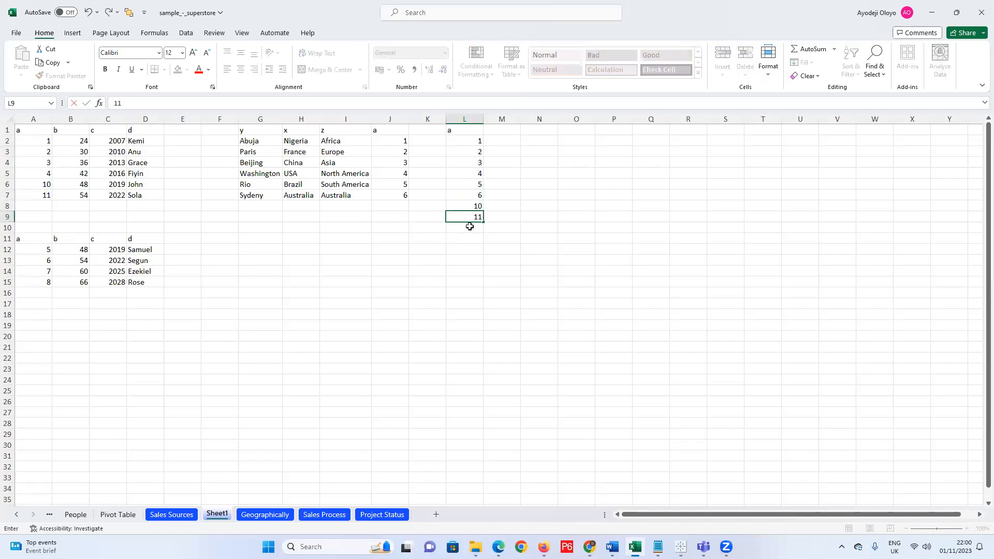
left_click(469, 228)
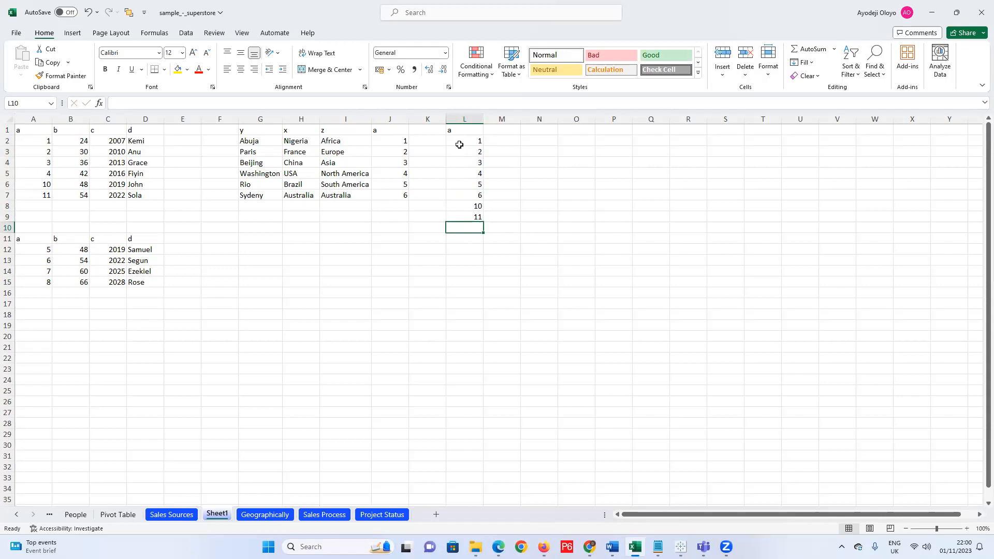
Fill the headers b, c, d, y, x, z across M1:R1.
left_click(507, 130)
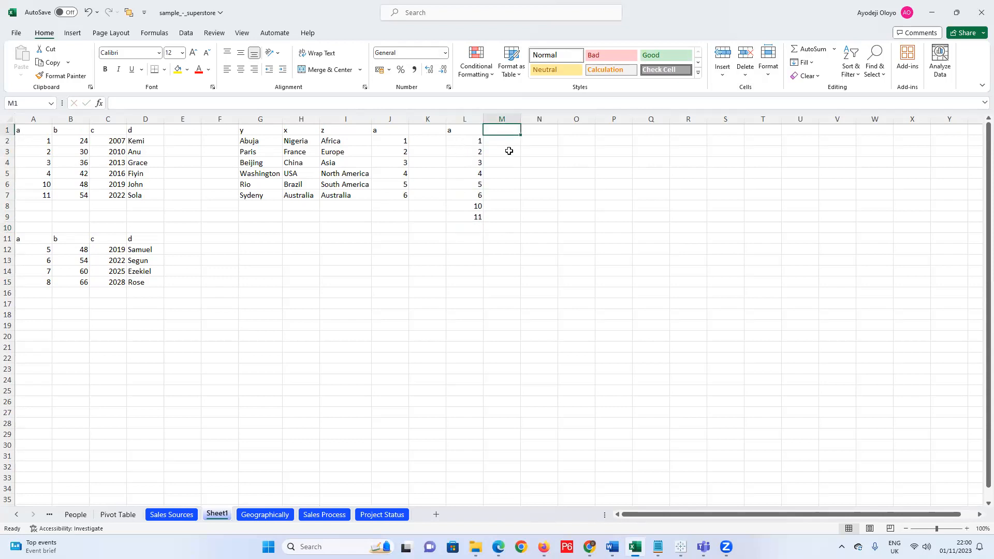
type("b")
key("Return")
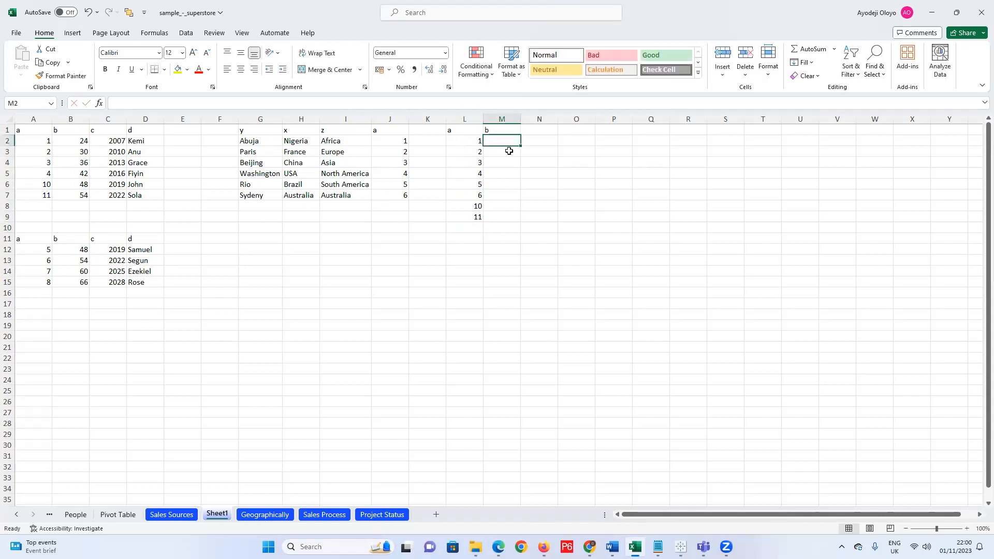
key("Up")
key("Right")
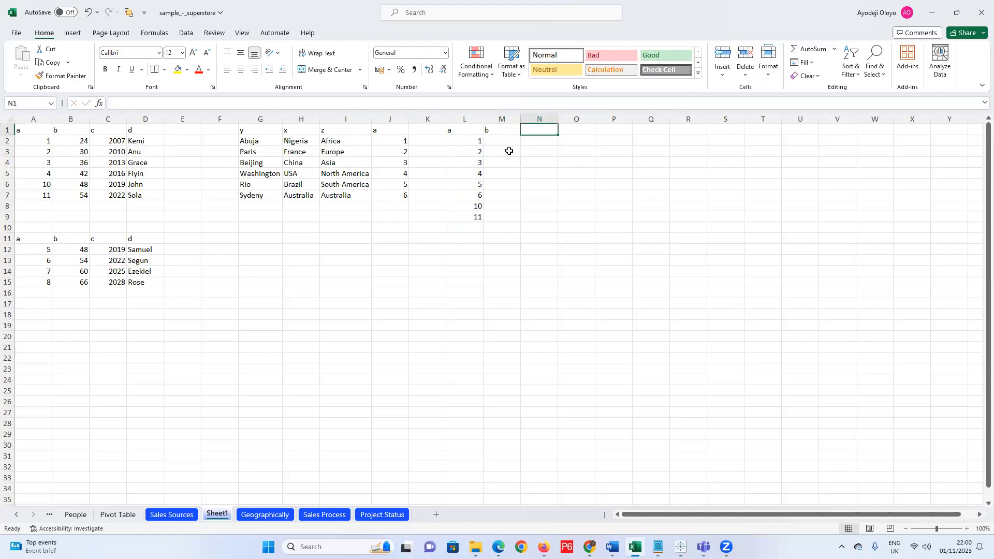
type("c")
key("Tab")
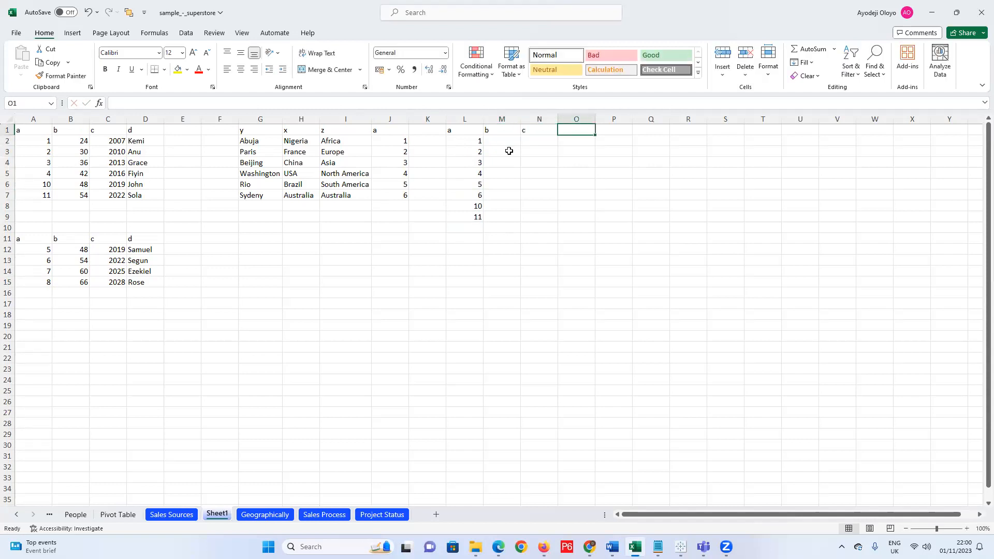
type("d")
key("Tab")
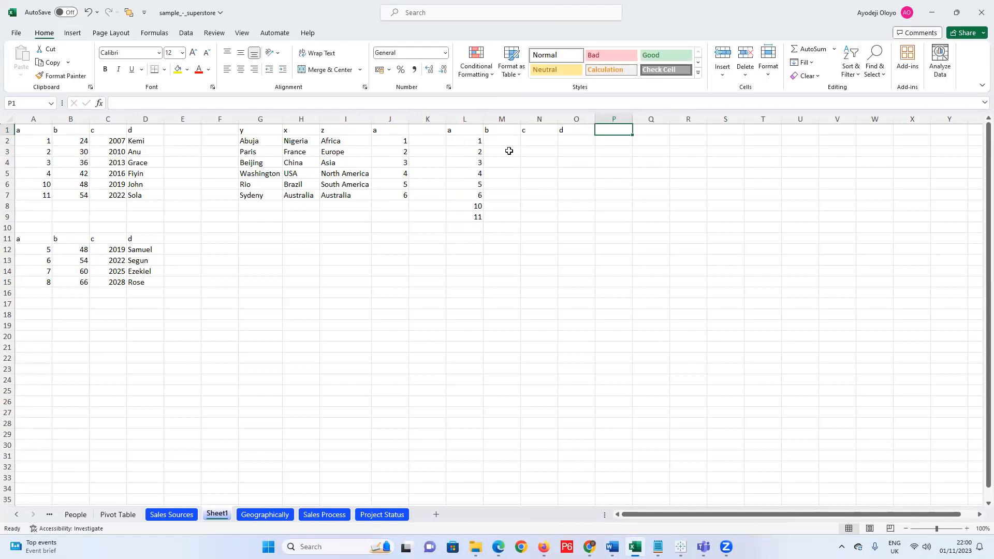
key("Tab")
type("x")
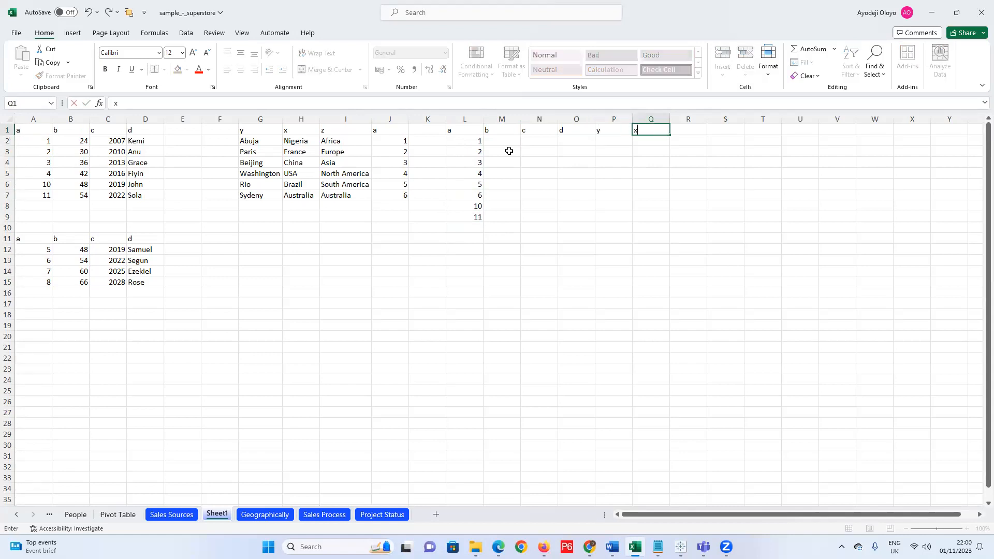
key("Tab")
type("z")
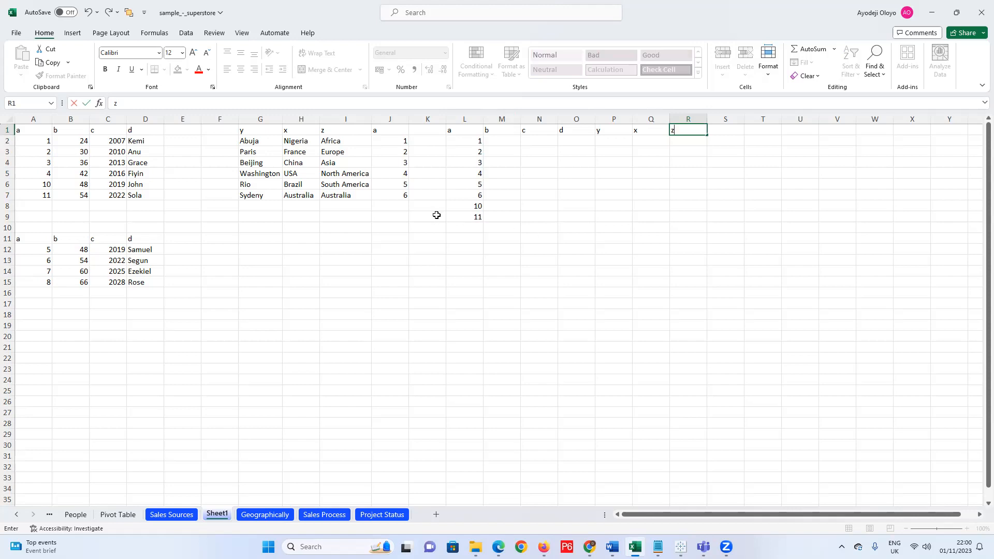
Copy the L1:R1 header row into L11:R11.
left_click_drag(450, 130, 698, 128)
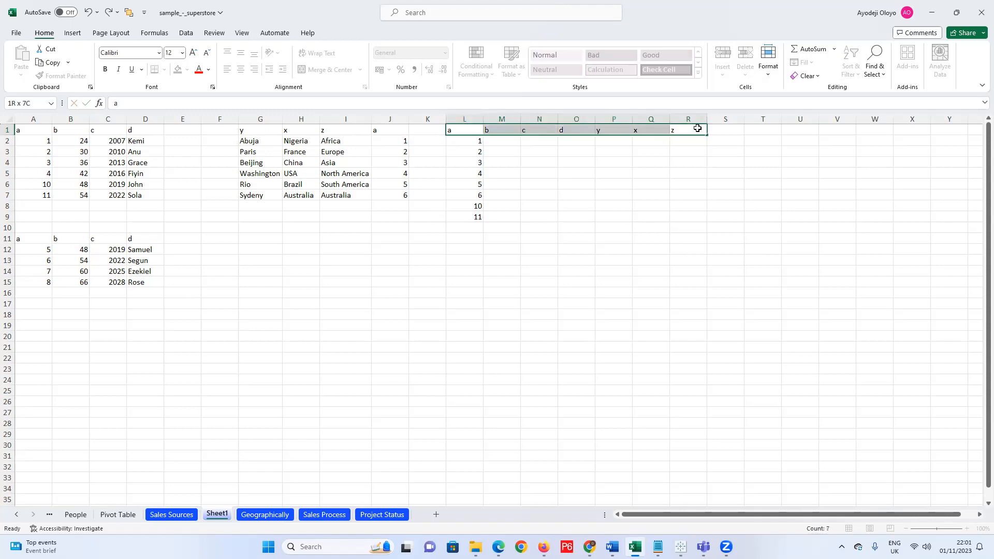
key("ctrl+c")
left_click_drag(461, 239, 688, 238)
key("ctrl+v")
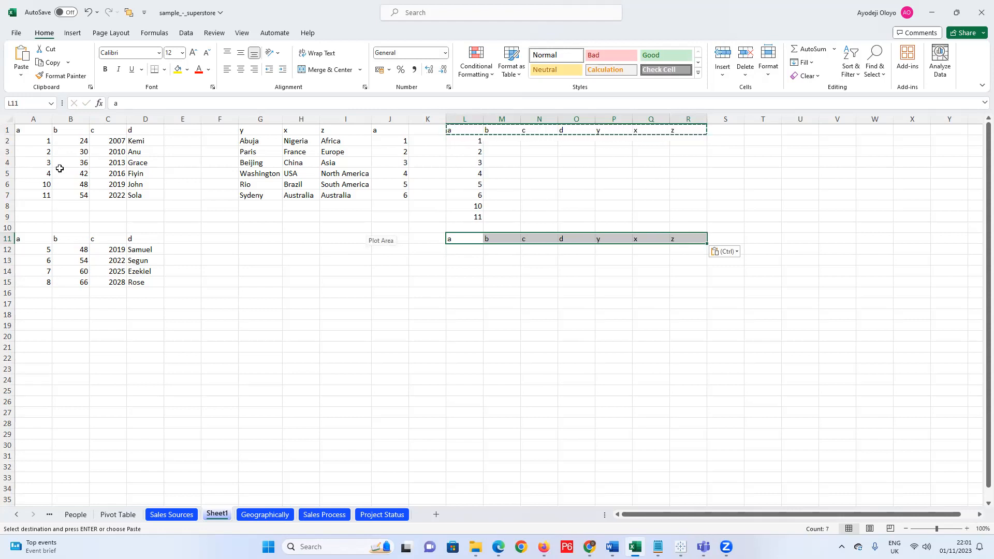
Label the tables 'Table 1' in B8 and 'Table 2' in H8.
left_click(464, 252)
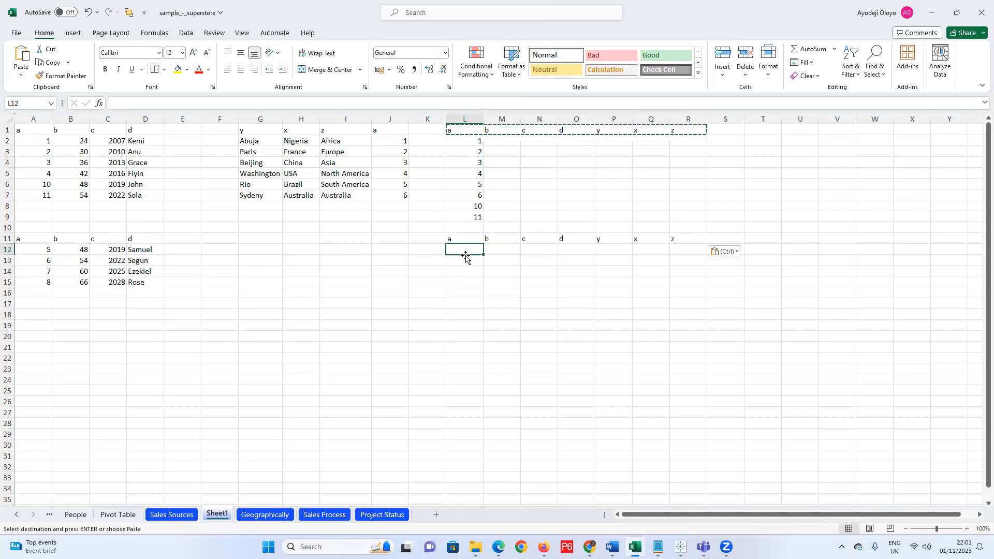
left_click(76, 206)
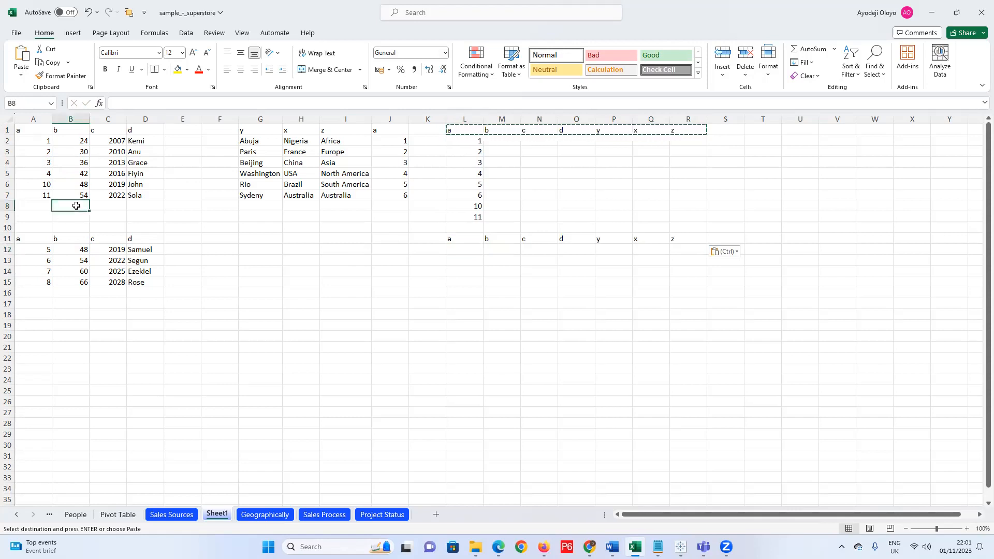
type("Table 1")
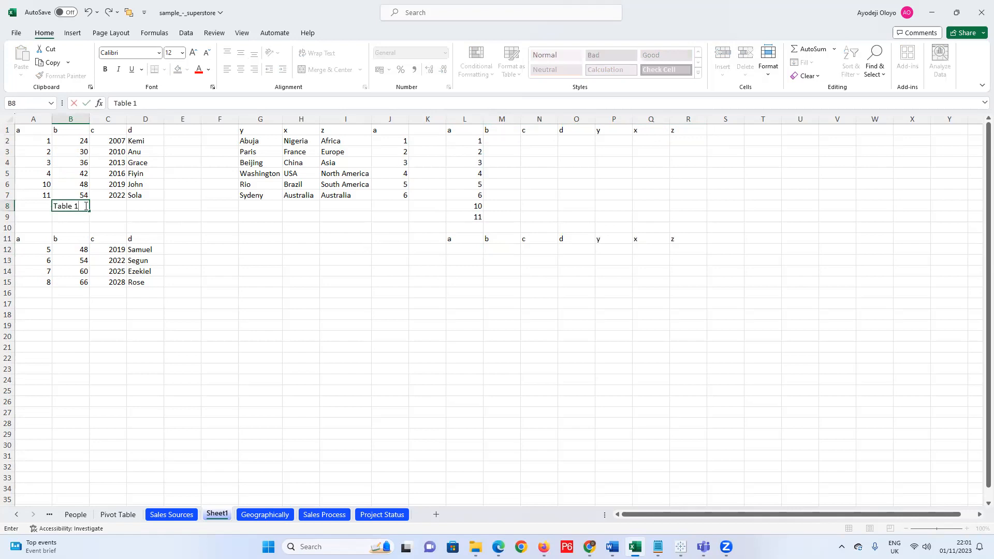
left_click(307, 205)
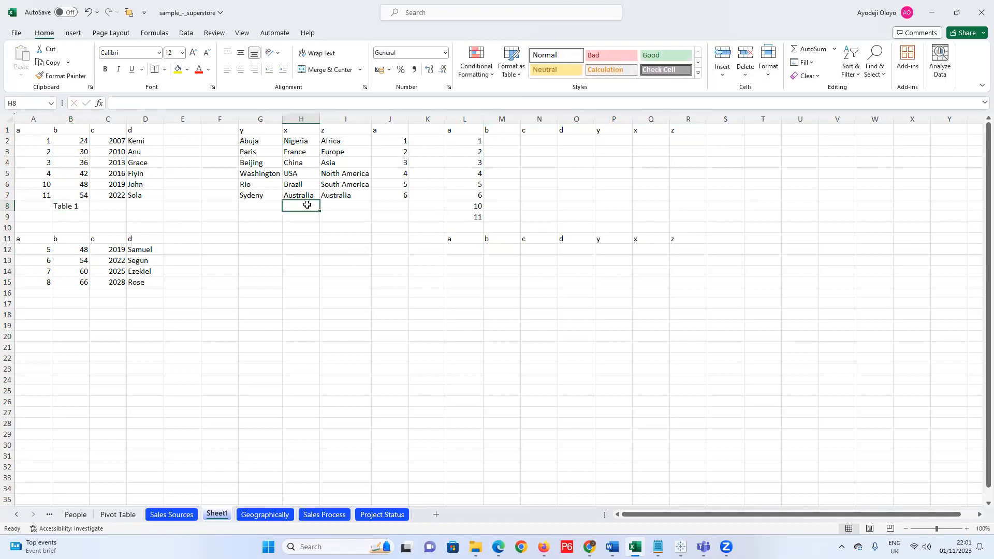
type("Table 2")
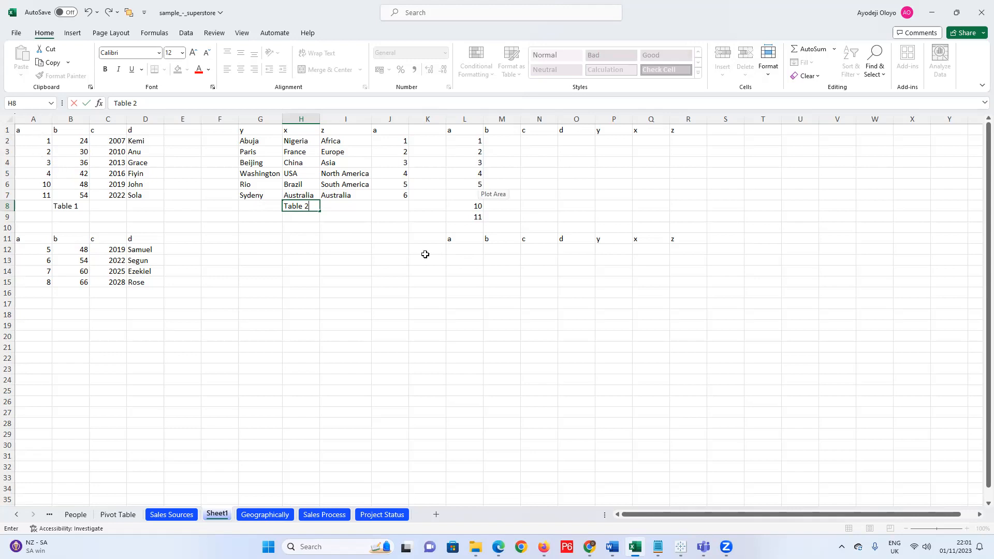
Enter 1, 2, 3, 4, 10 and 11 down L12:L17.
left_click(464, 250)
type("1")
key("Return")
key("Return")
type("3")
key("Return")
type("4")
key("Return")
type("1")
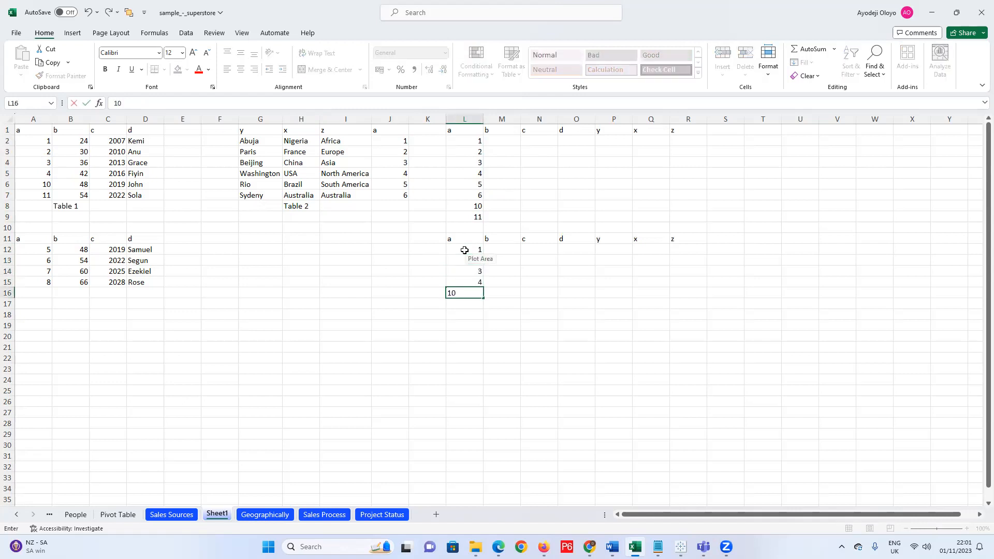
type("0")
key("Return")
type("11")
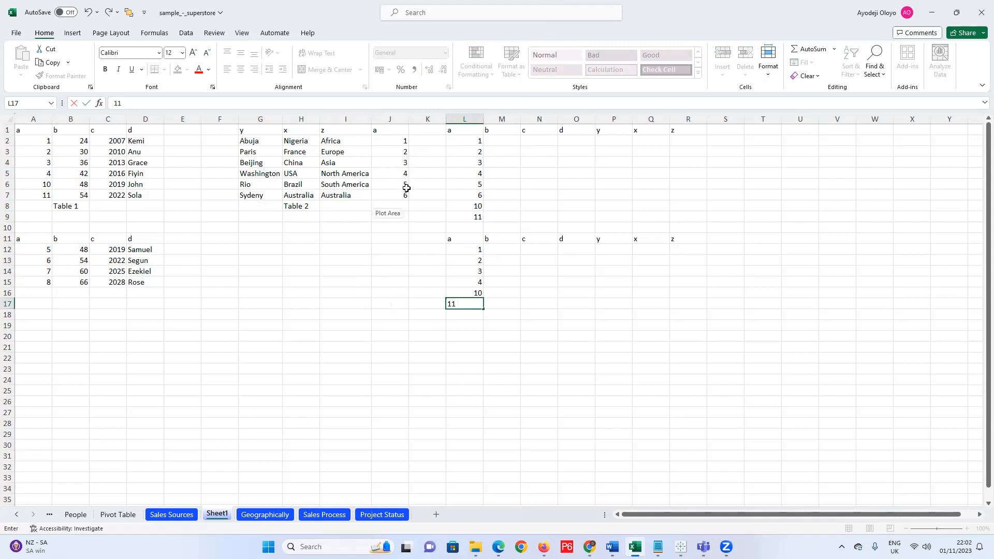
left_click(451, 347)
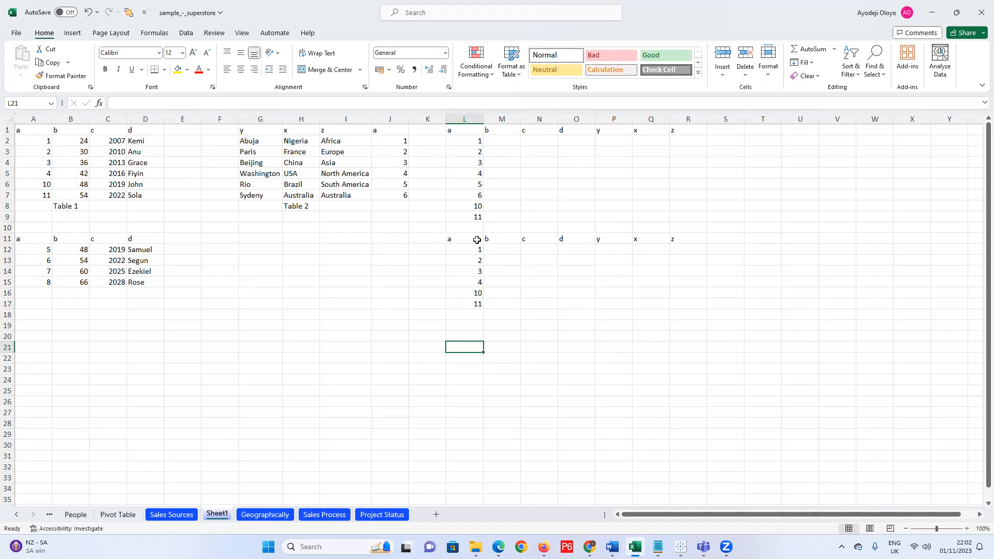
Copy the row-11 headers into L21:R21 and enter 1 to 4 in L22:L25.
left_click_drag(476, 239, 680, 242)
key("ctrl+c")
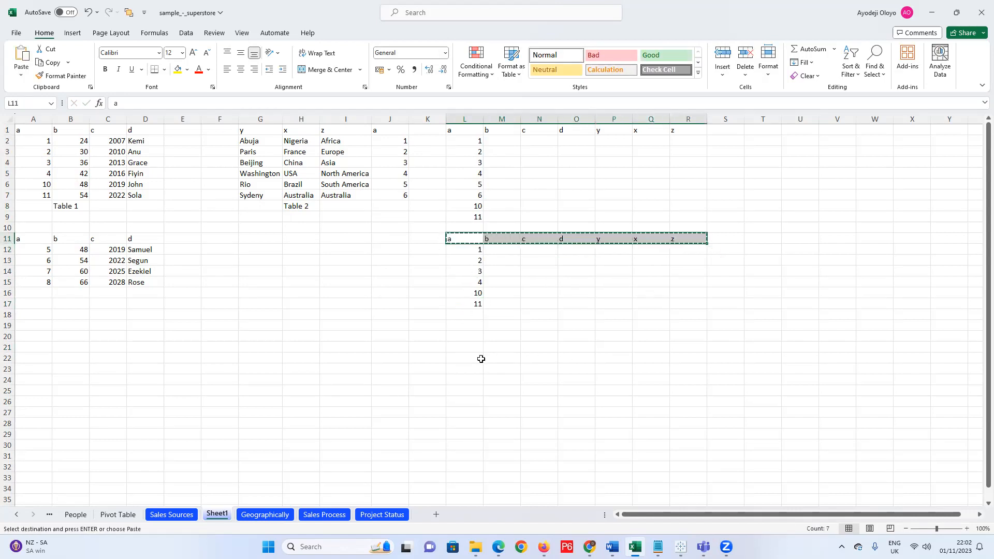
left_click_drag(460, 350, 688, 346)
key("ctrl+v")
left_click(472, 363)
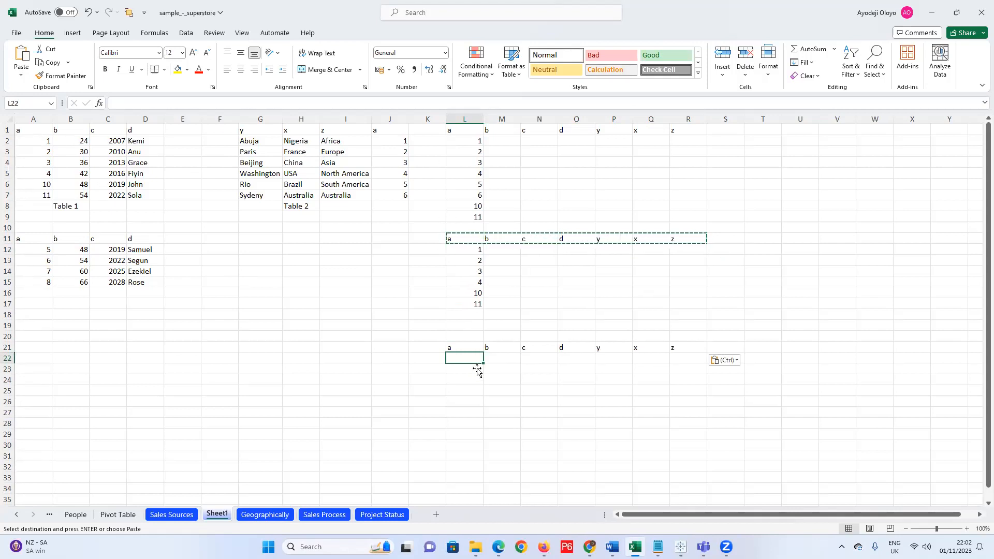
type("1")
key("Return")
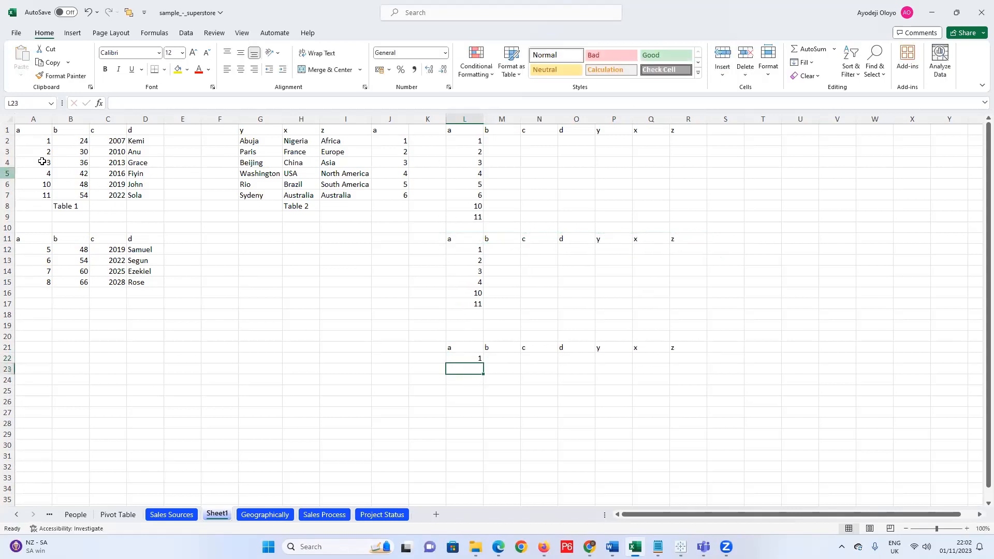
type("2")
key("Return")
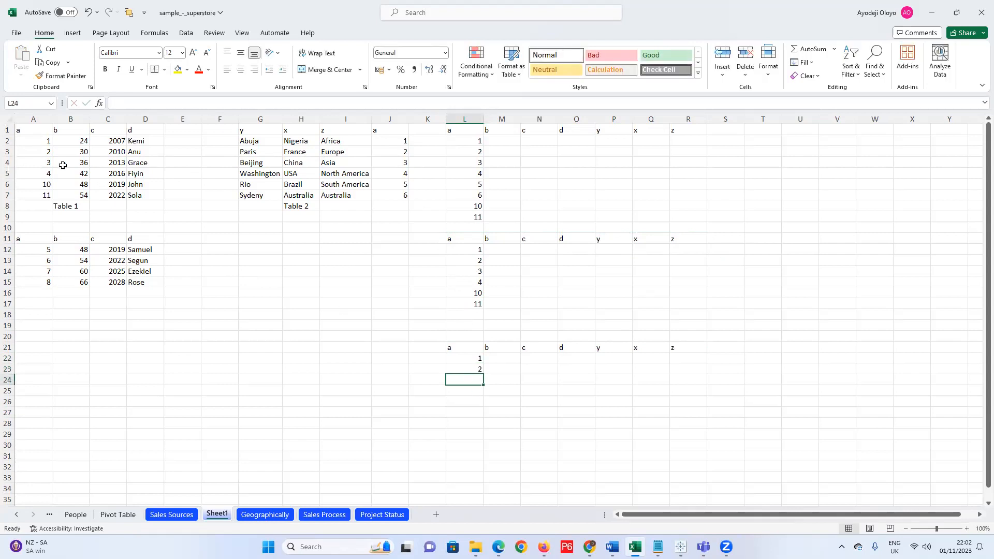
type("3")
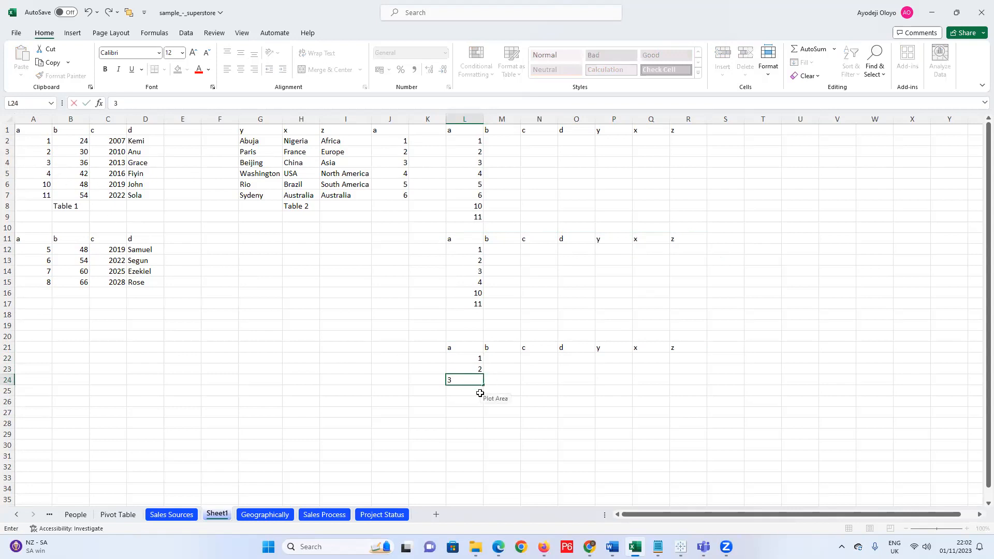
key("Return")
type("3")
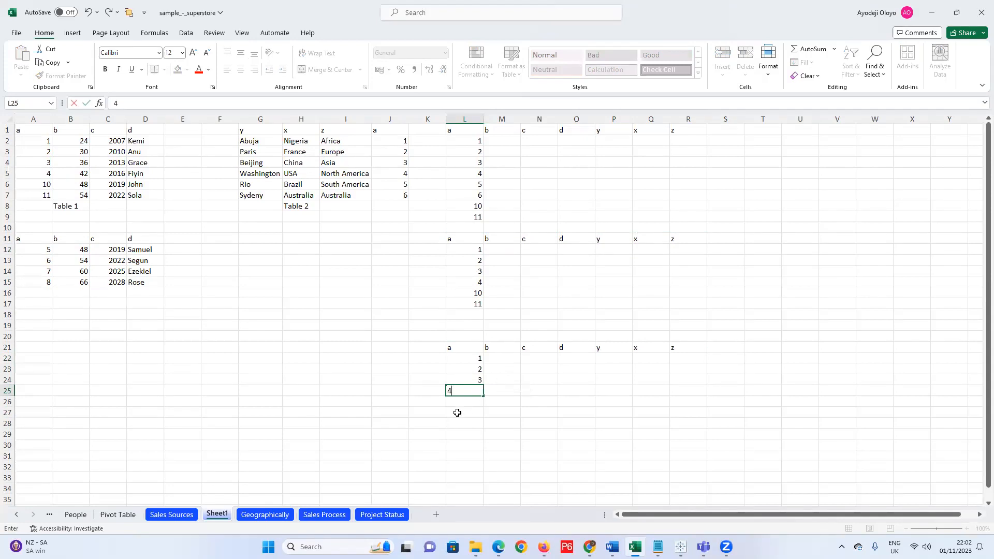
key("Return")
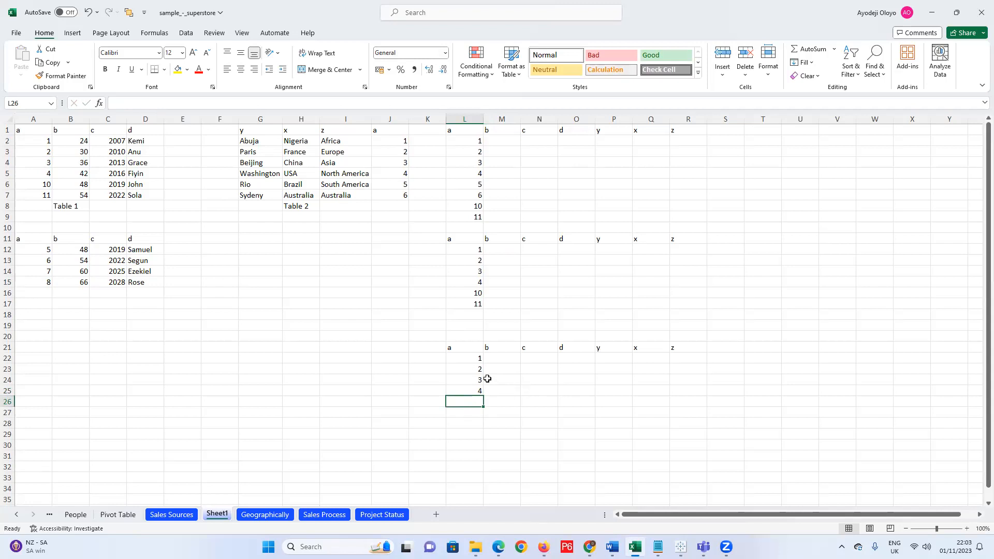
Copy the row-21 header row into L28:R28.
left_click(459, 420)
left_click_drag(463, 347, 689, 347)
key("ctrl+c")
left_click_drag(464, 424, 702, 421)
key("ctrl+v")
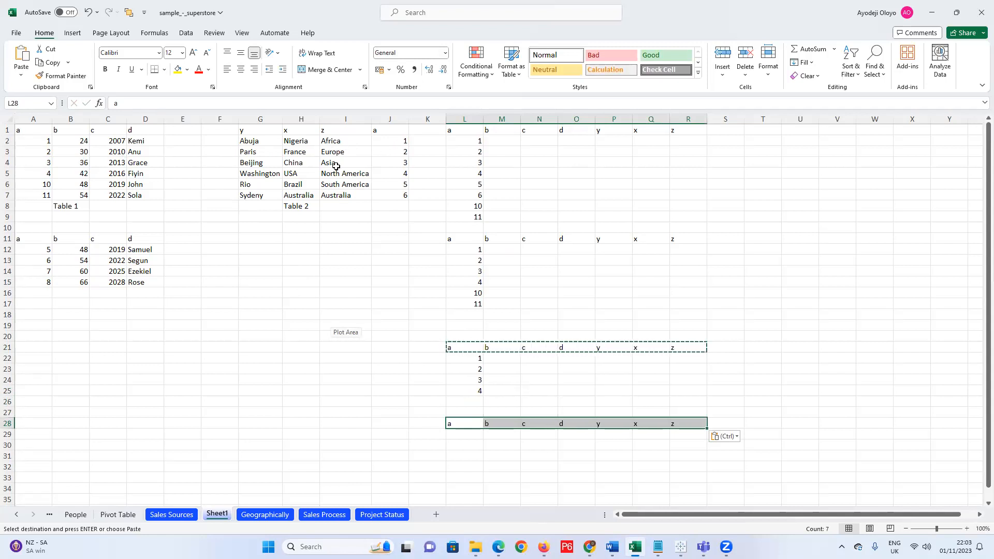
Enter 1 through 6 down L29:L34 under the row-28 headers.
left_click(474, 437)
type("1")
key("Return")
type("2")
key("Return")
type("3")
key("Return")
type("4")
key("Return")
type("5")
key("Return")
type("6")
left_click(357, 466)
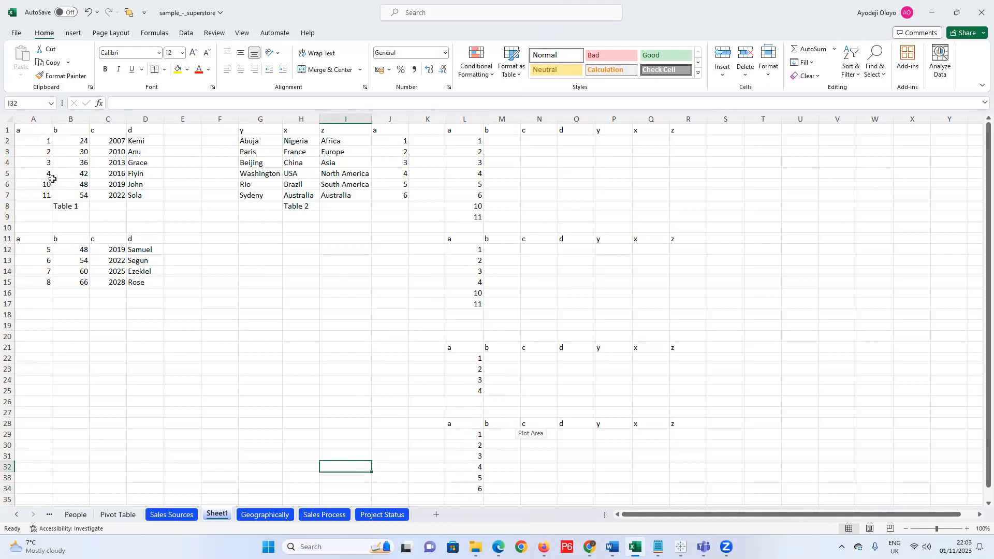
scroll(508, 408, "down", 2)
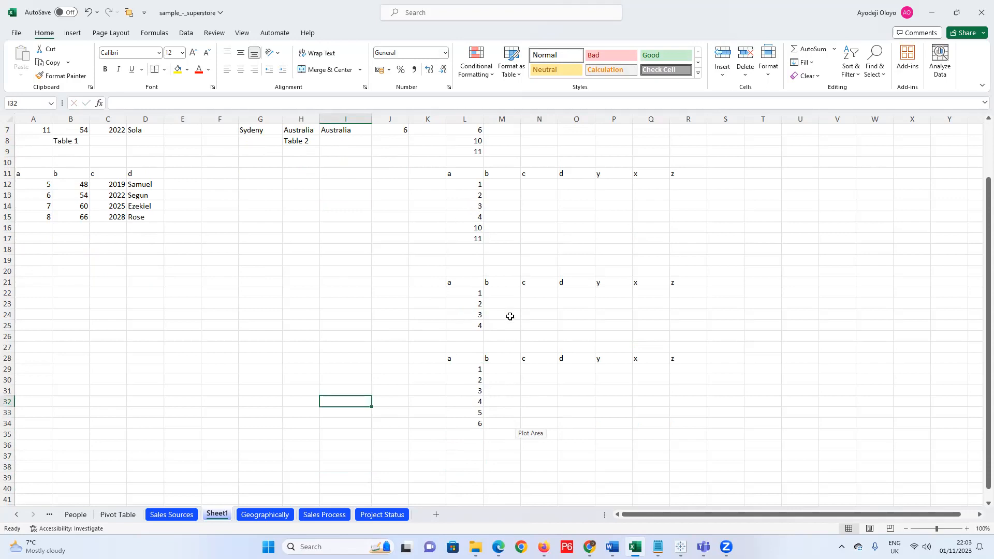
scroll(510, 316, "up", 2)
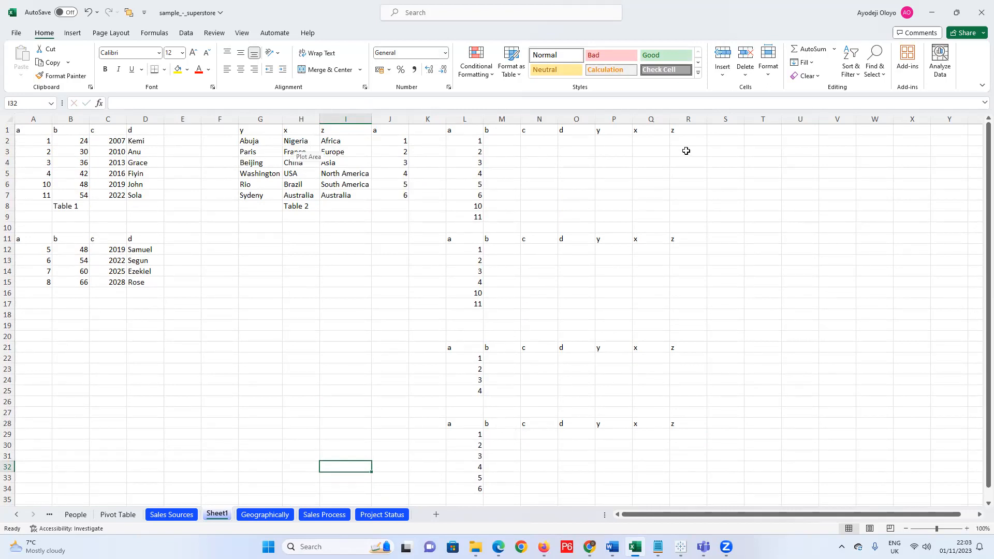
Copy Table 1's first four rows to M2:O5 and Table 2's to P2:R5.
left_click_drag(72, 142, 153, 144)
left_click_drag(68, 140, 141, 174)
key("ctrl+c")
left_click_drag(501, 141, 571, 173)
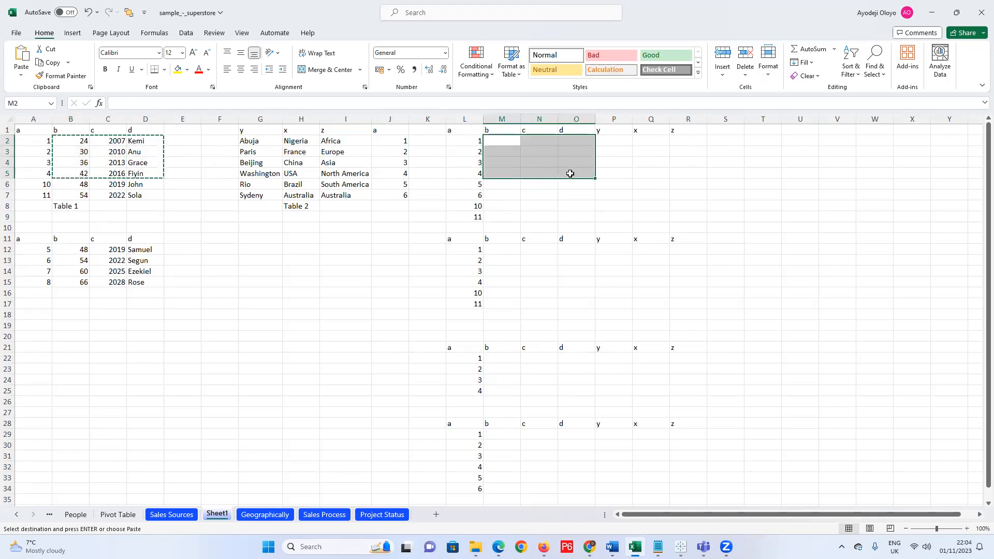
key("ctrl+v")
left_click_drag(264, 139, 364, 176)
key("ctrl+c")
left_click_drag(615, 144, 686, 182)
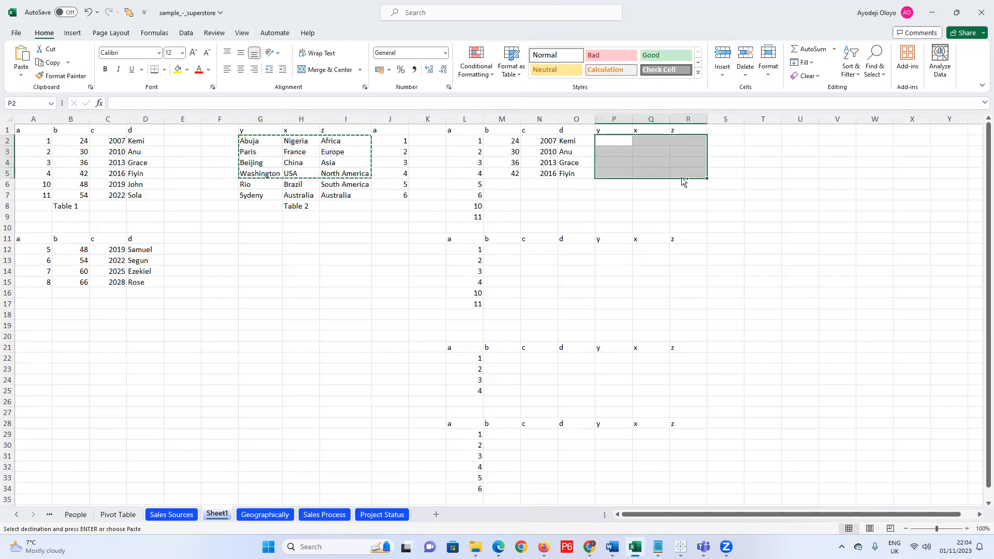
key("ctrl+v")
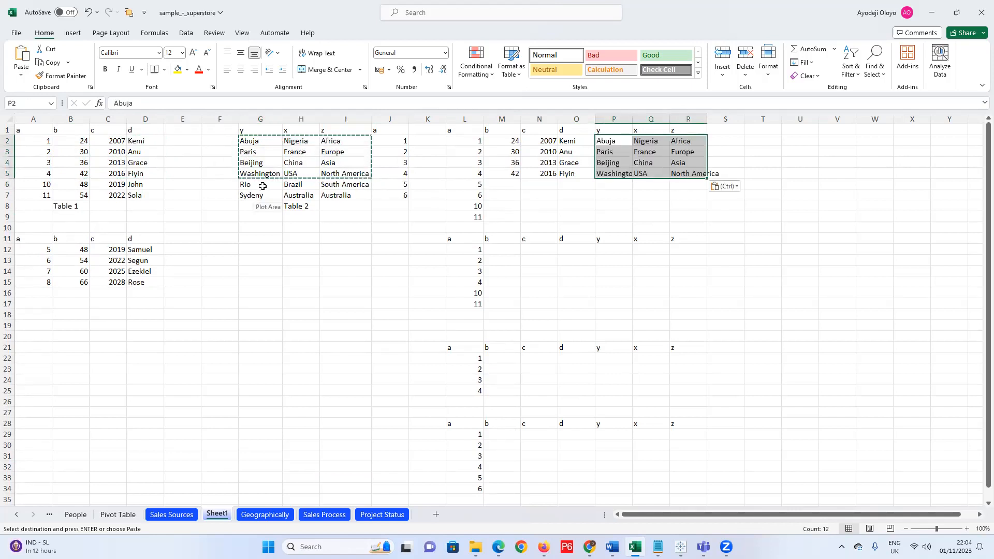
Copy Table 2's Rio and Sydeny rows to P6:R7 and Table 1's John and Sola rows to M8:O9.
left_click_drag(261, 184, 372, 195)
key("ctrl+c")
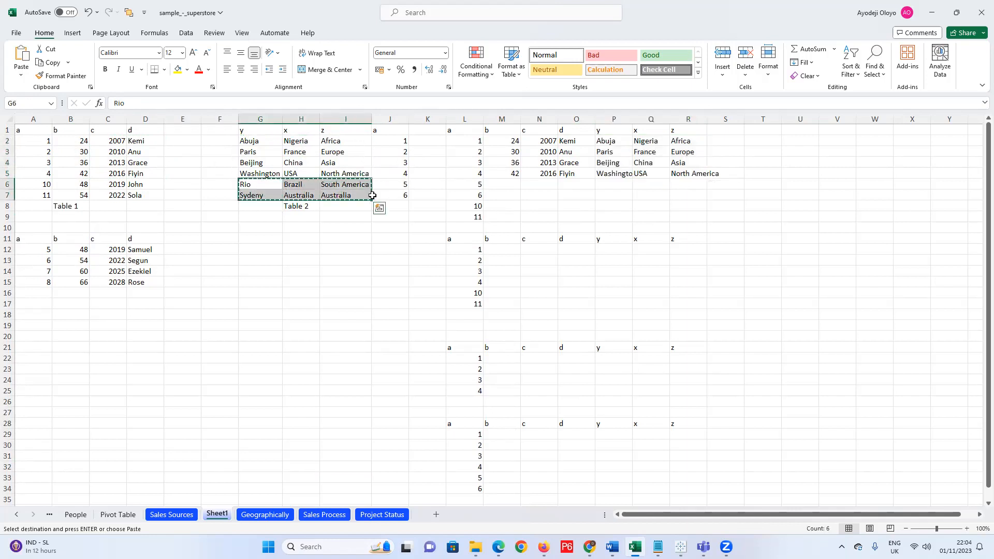
left_click_drag(601, 182, 692, 199)
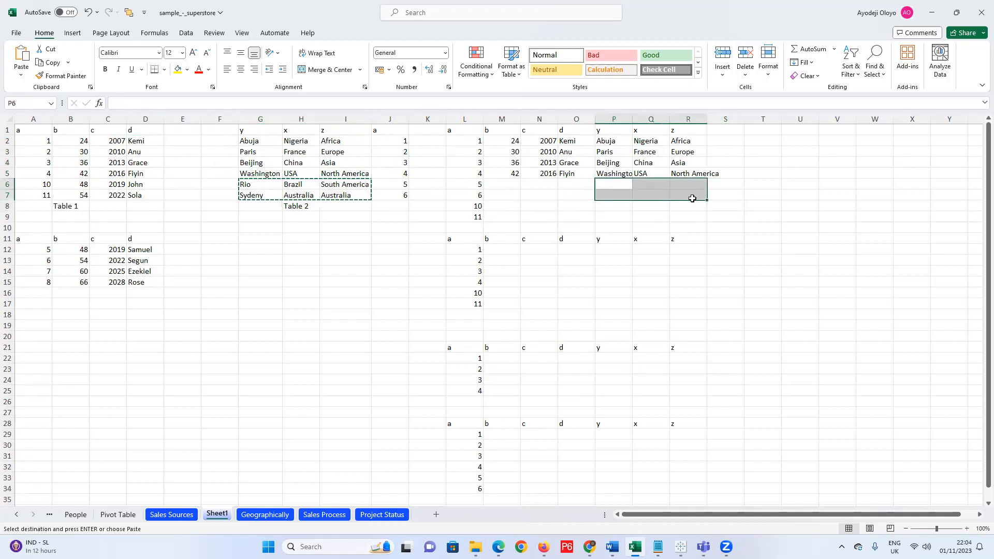
key("ctrl+v")
left_click_drag(63, 186, 148, 197)
key("ctrl+c")
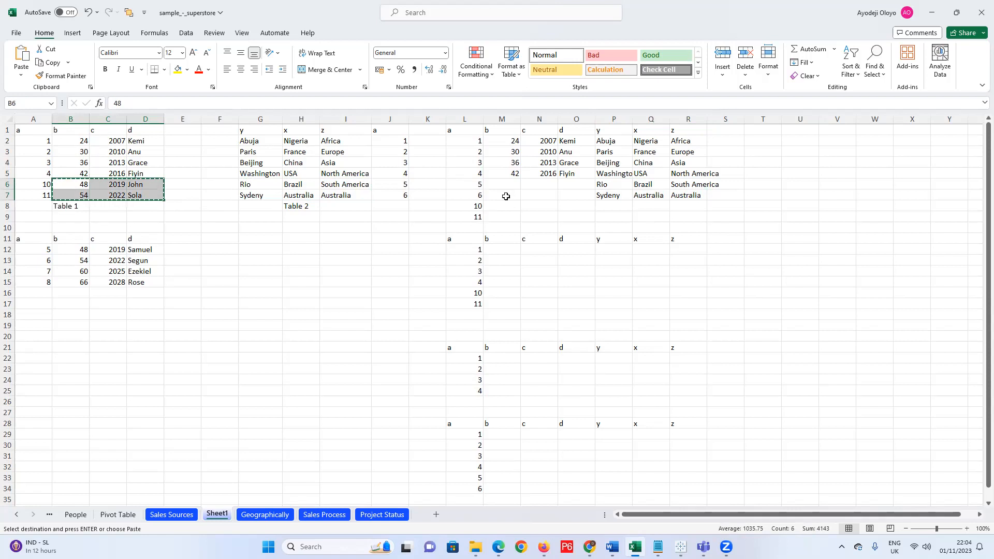
left_click_drag(504, 206, 579, 217)
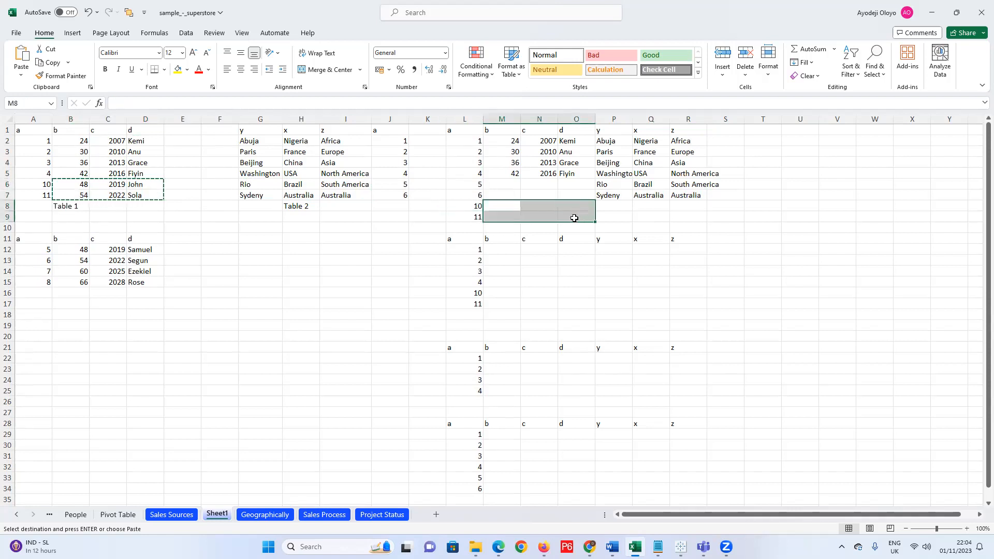
key("ctrl+v")
Fill the unmatched cells M6:O7 with null.
left_click(508, 186)
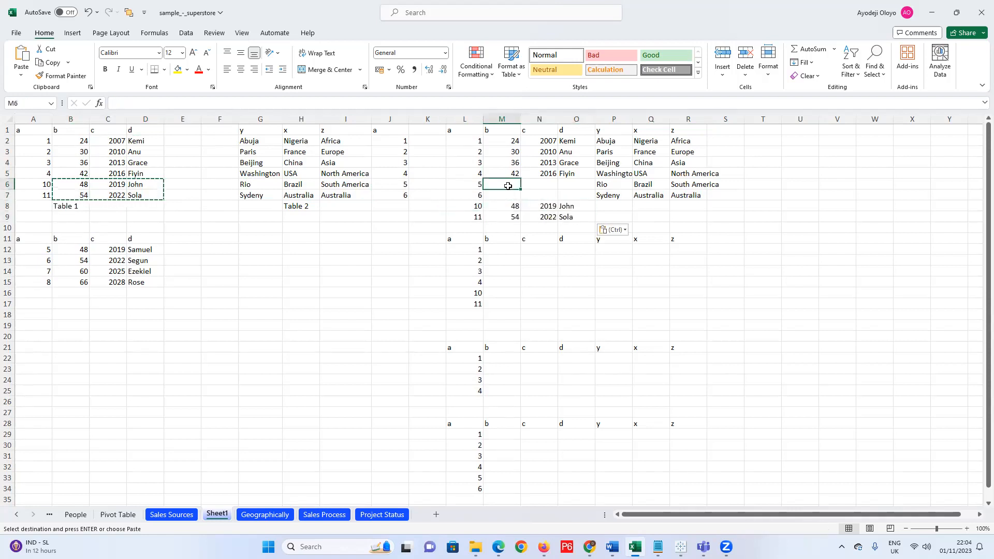
type("null")
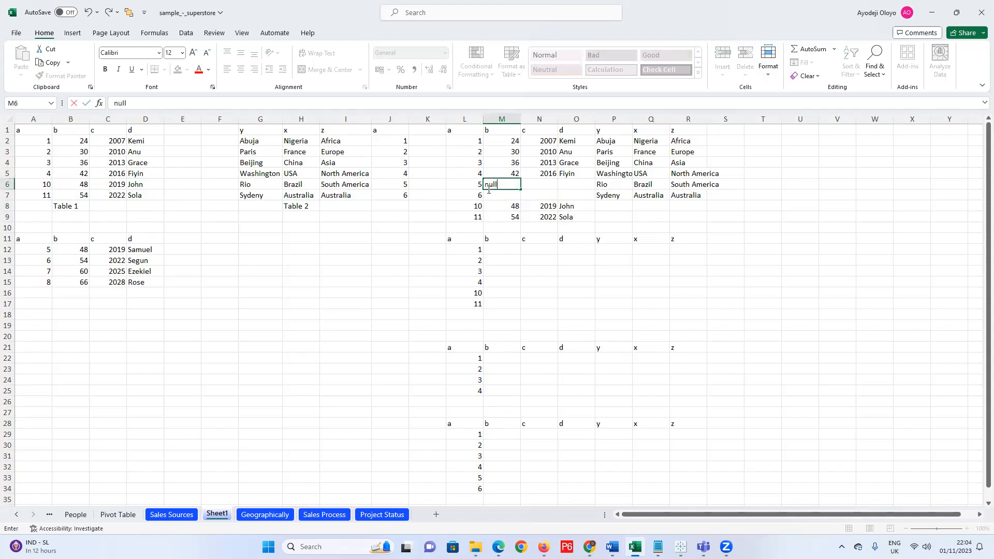
left_click_drag(508, 183, 485, 183)
key("ctrl+c")
left_click(544, 185)
key("ctrl+v")
left_click(576, 187)
key("ctrl+v")
left_click(503, 197)
key("ctrl+v")
left_click(538, 196)
key("ctrl+v")
left_click(576, 196)
key("ctrl+v")
Fill the unmatched cells P8:R9 with null.
left_click(652, 207)
key("ctrl+v")
left_click(624, 206, "ctrl")
key("ctrl+v")
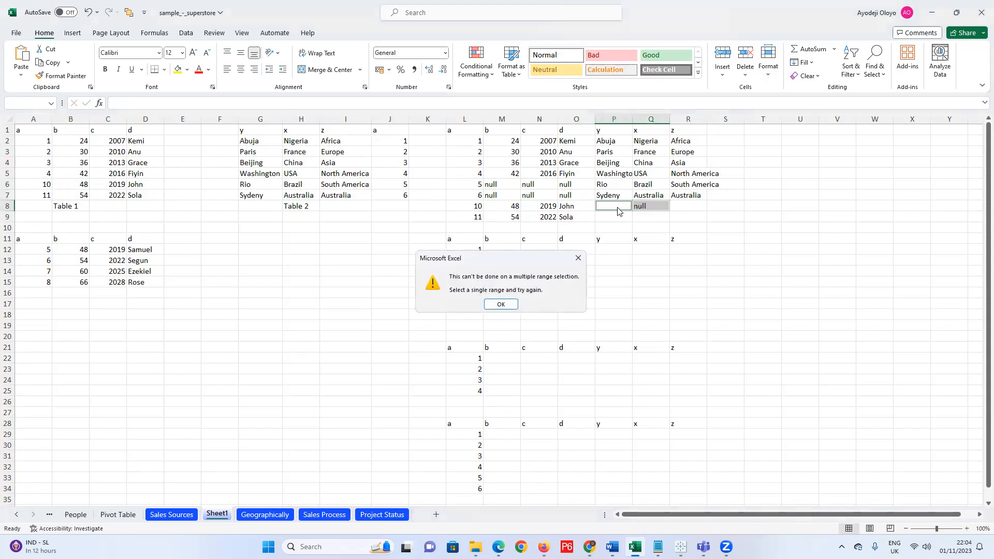
left_click(578, 258)
left_click(614, 207)
key("ctrl+v")
left_click(613, 217)
key("ctrl+v")
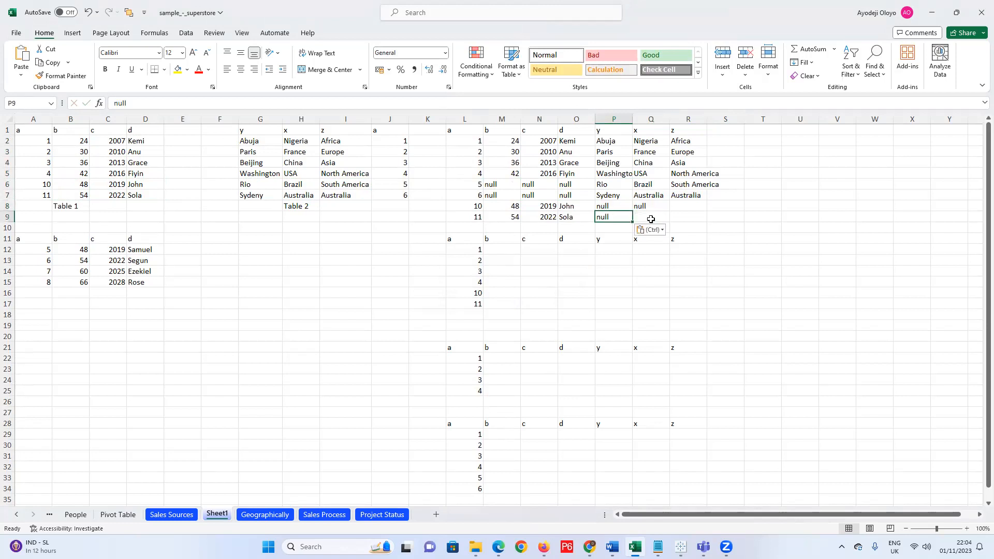
left_click(651, 218)
key("ctrl+v")
left_click(683, 206)
key("ctrl+v")
left_click(679, 217)
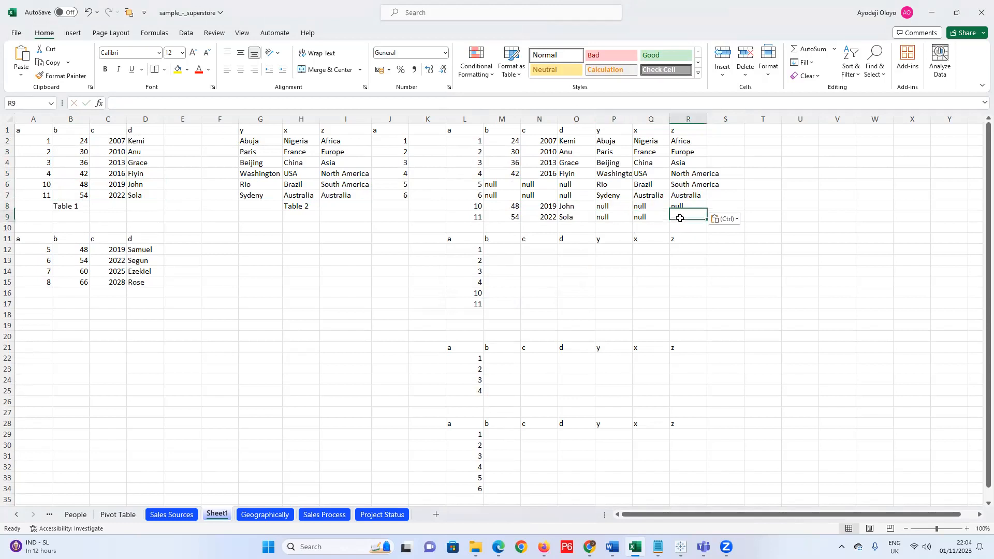
key("ctrl+v")
left_click(323, 270)
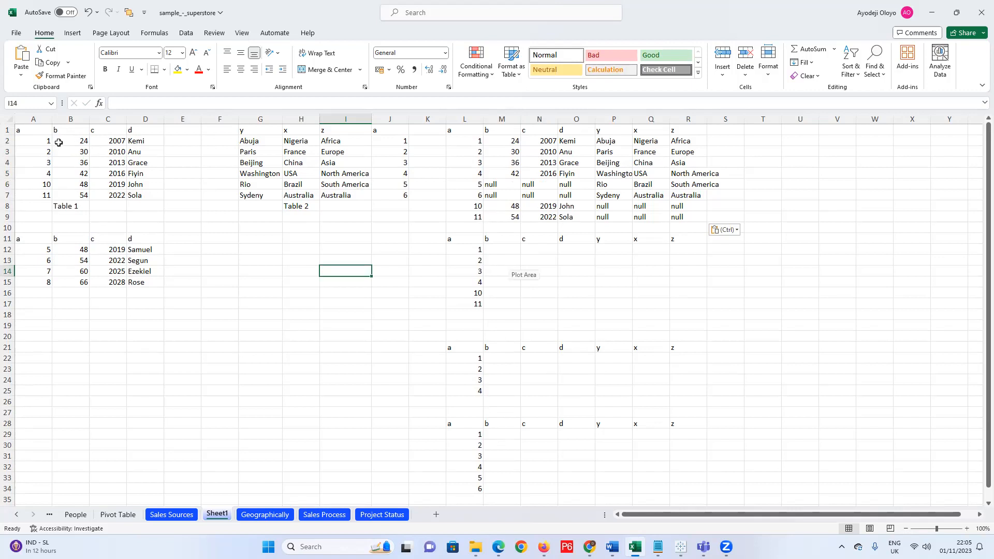
Copy Table 1's b–d values into M12:O17 and Table 2's first four rows into P12:R15.
left_click_drag(76, 142, 153, 197)
key("ctrl+c")
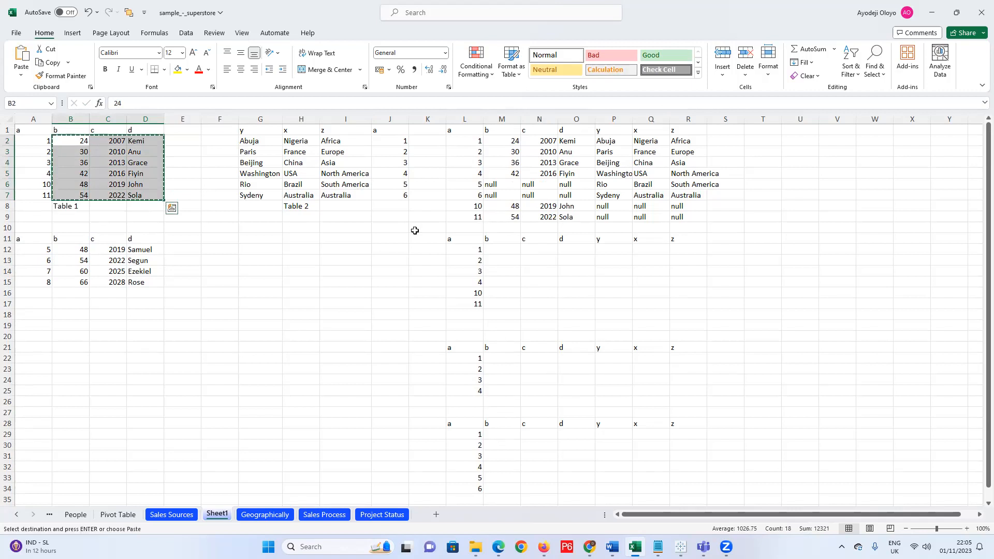
left_click_drag(509, 249, 583, 306)
key("ctrl+v")
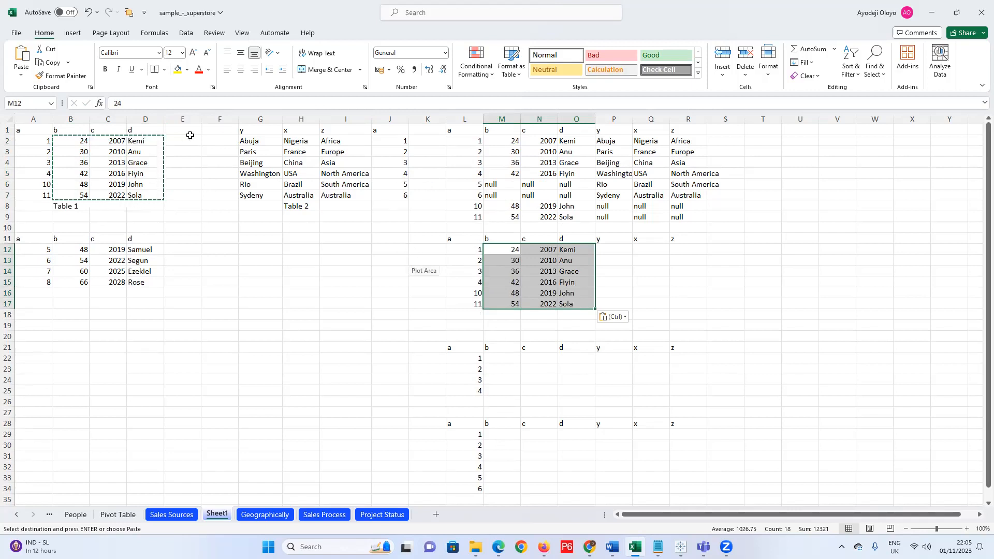
left_click_drag(262, 140, 334, 175)
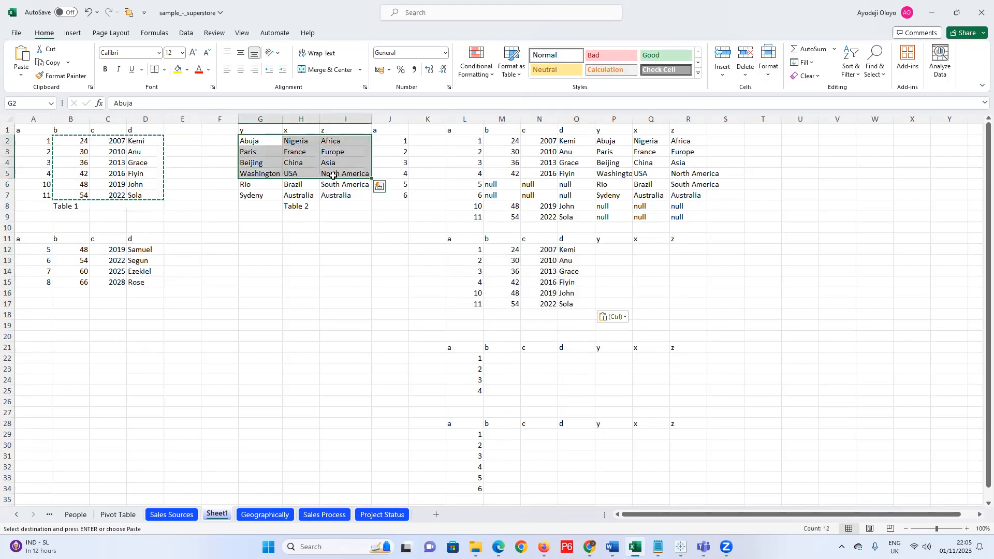
key("ctrl+c")
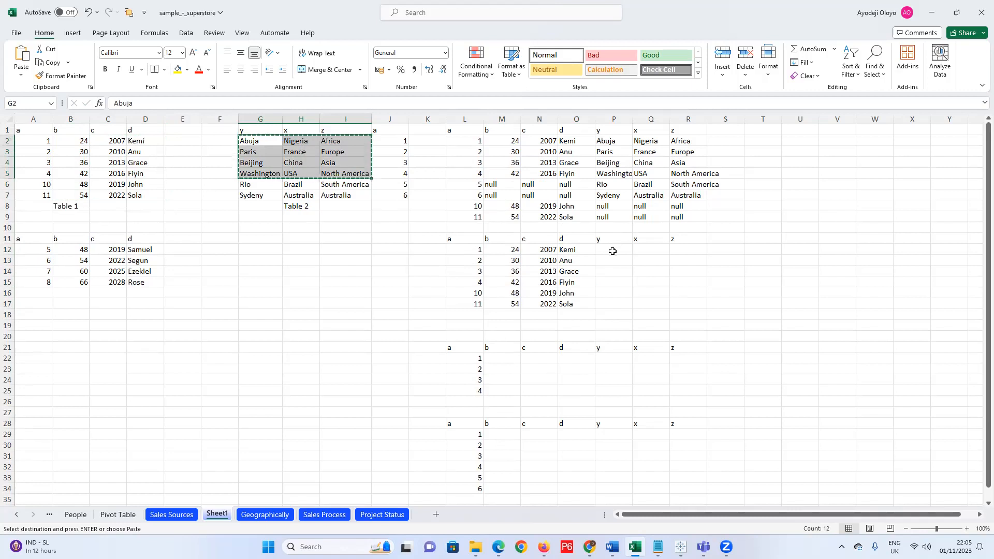
left_click_drag(612, 251, 679, 285)
key("ctrl+v")
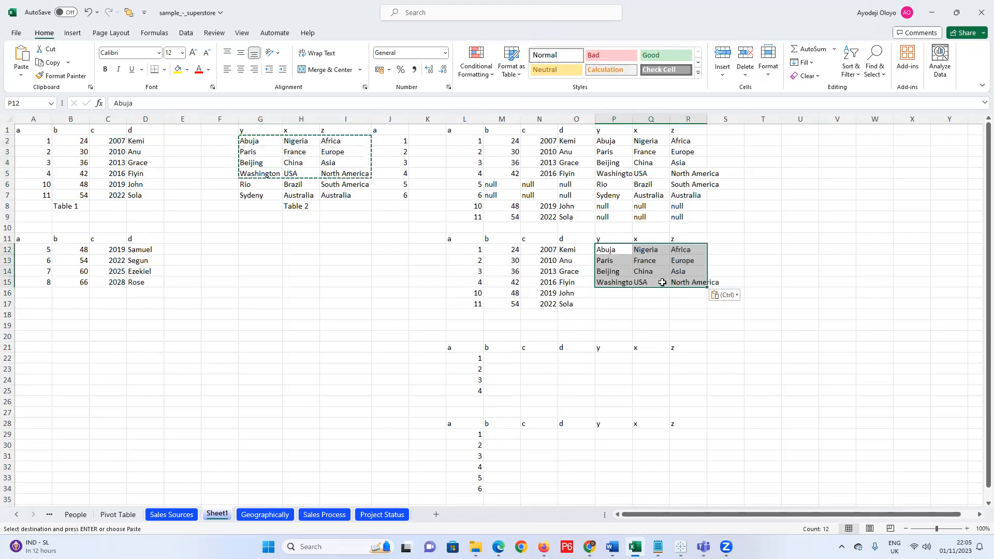
Fill P16:R17 with null copied from P9.
left_click(624, 297)
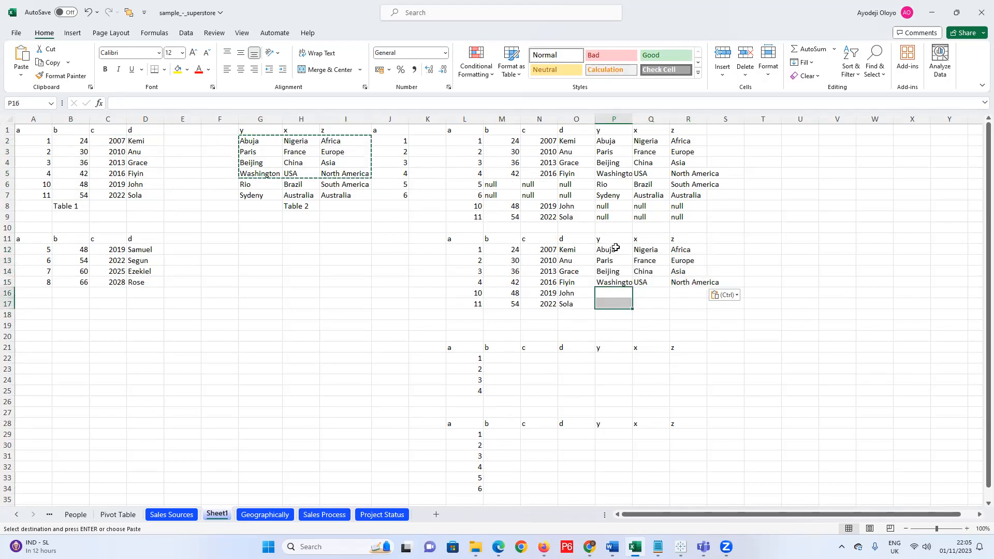
left_click(611, 217)
key("ctrl+c")
left_click(614, 293)
key("ctrl+v")
left_click(612, 303)
key("ctrl+v")
left_click(648, 293)
key("ctrl+v")
left_click(646, 304)
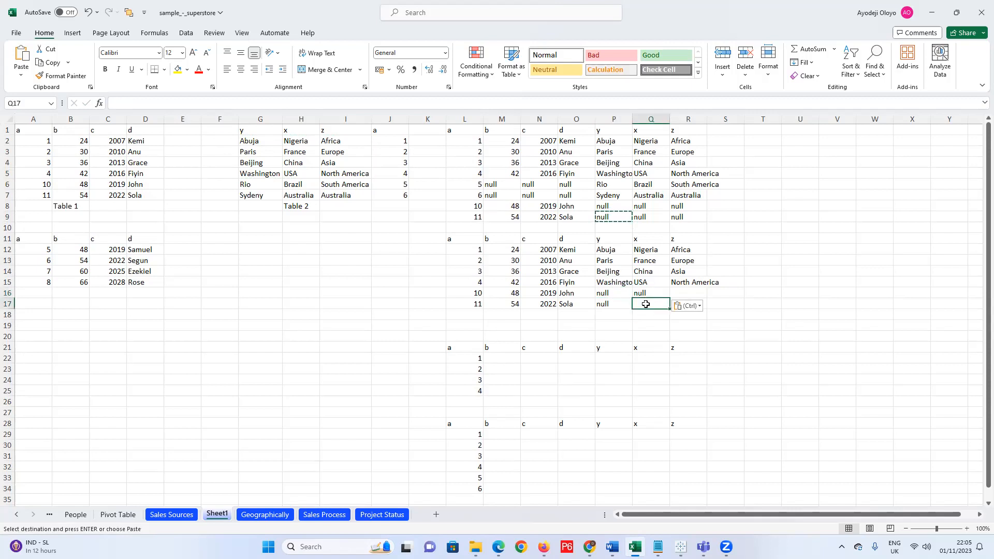
key("ctrl+v")
left_click(688, 293)
key("ctrl+v")
left_click(687, 314)
left_click(684, 303)
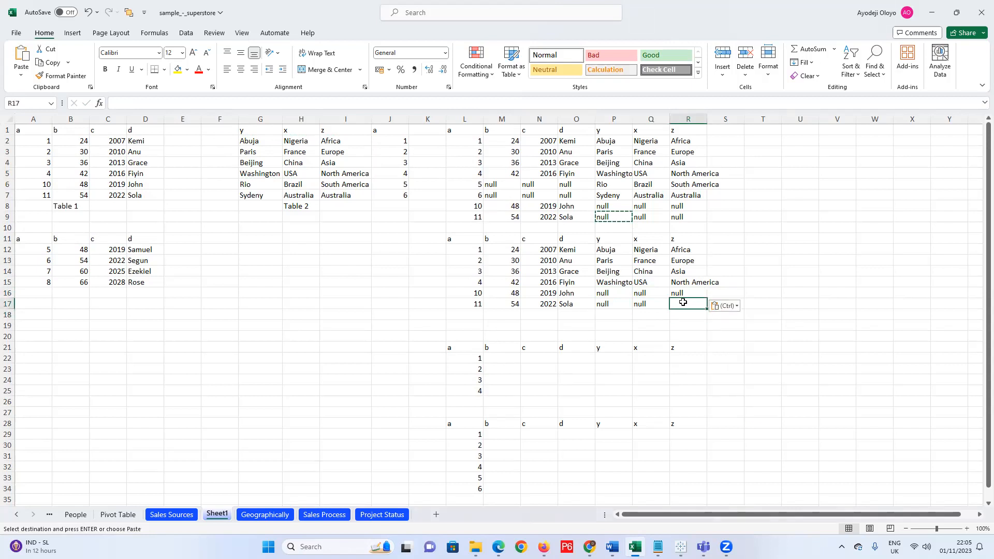
key("ctrl+v")
scroll(612, 316, "down", 2)
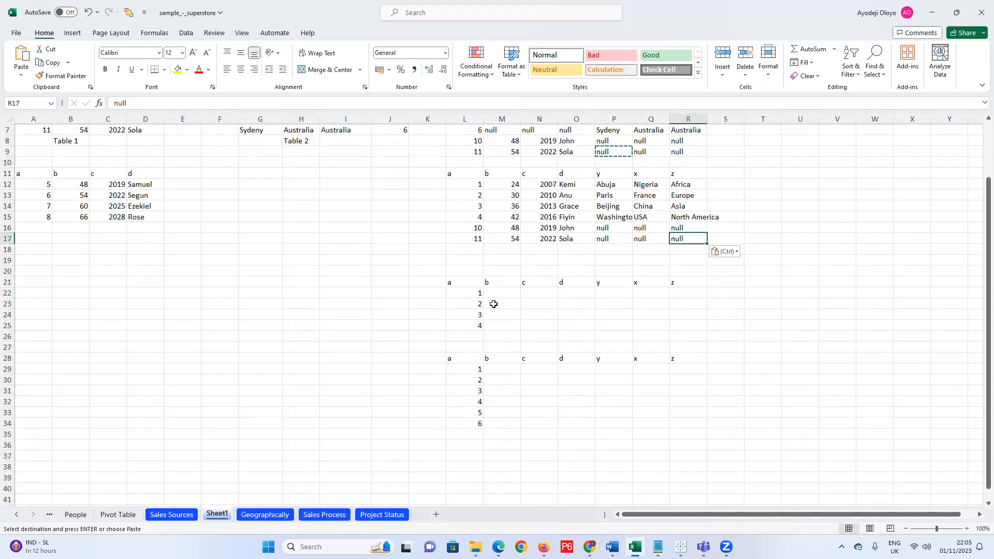
scroll(266, 193, "up", 2)
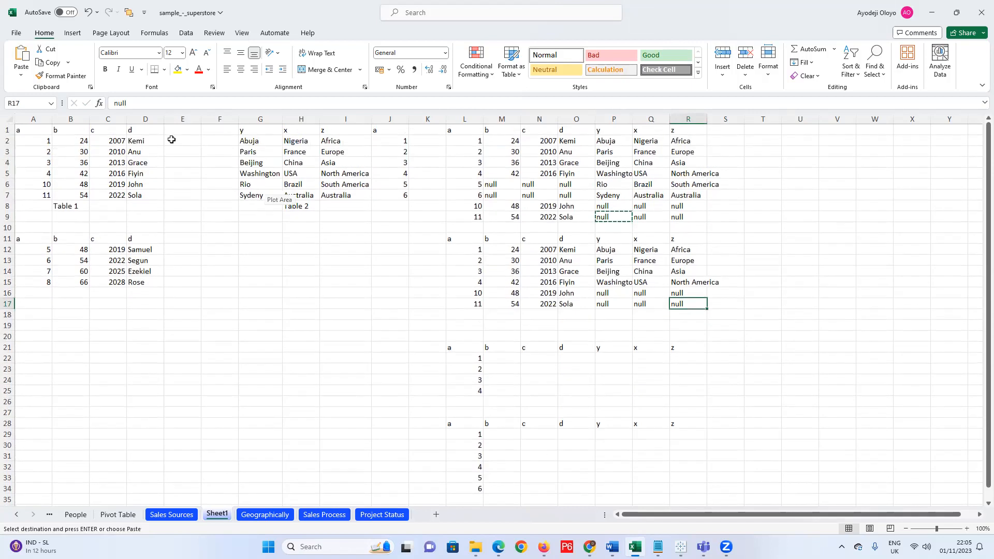
Paste Table 1's first four b–d rows into M22:O25.
left_click_drag(67, 140, 161, 180)
key("ctrl+c")
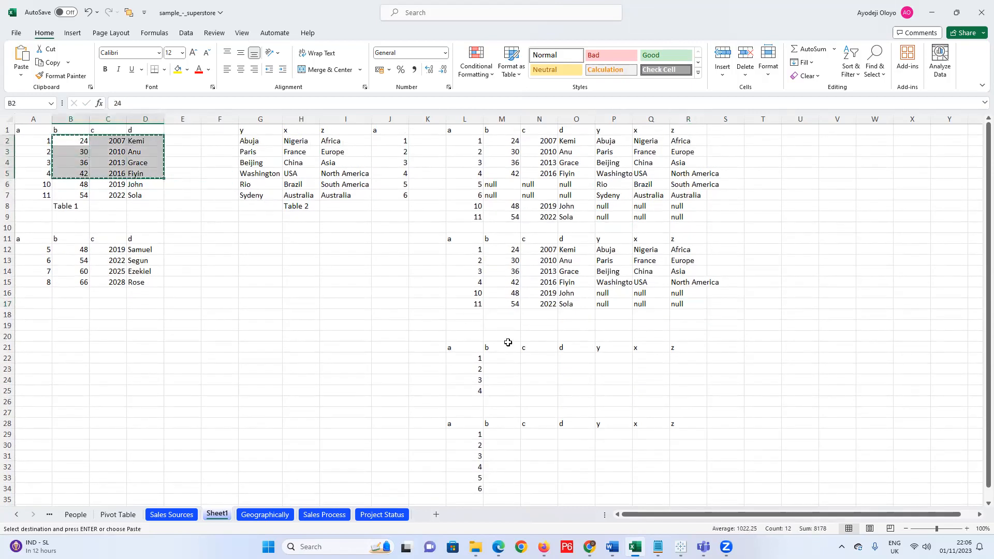
left_click_drag(500, 358, 593, 397)
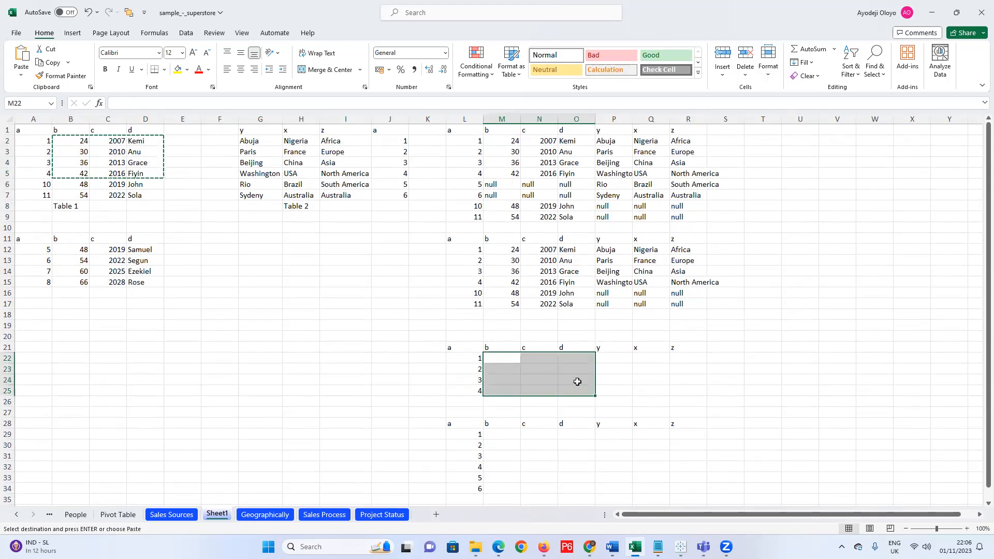
key("ctrl+v")
Undo the stray paste over Table 2, then copy its first four rows into P22:R25.
left_click(261, 143)
left_click_drag(324, 159, 344, 171)
key("ctrl+v")
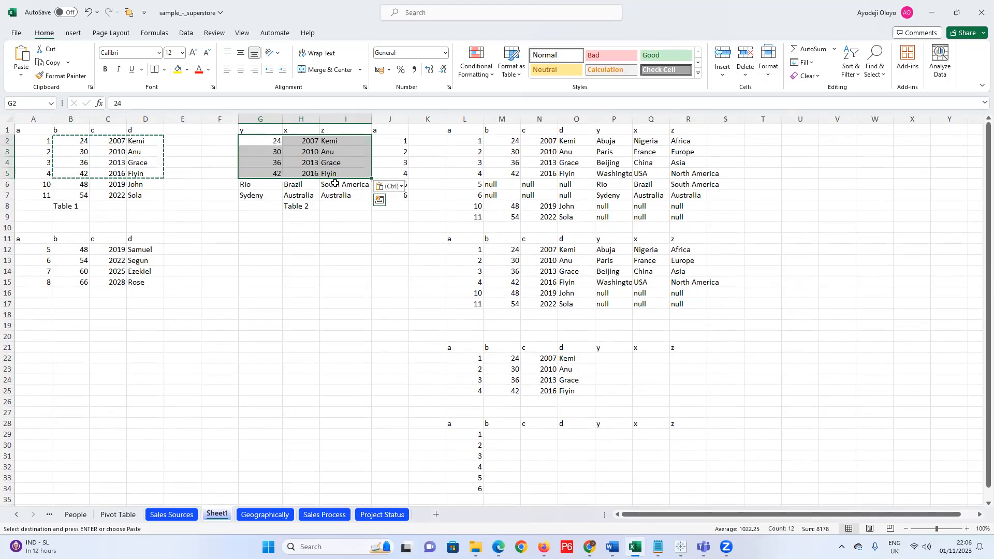
key("Escape")
key("ctrl+c")
left_click_drag(616, 357, 679, 393)
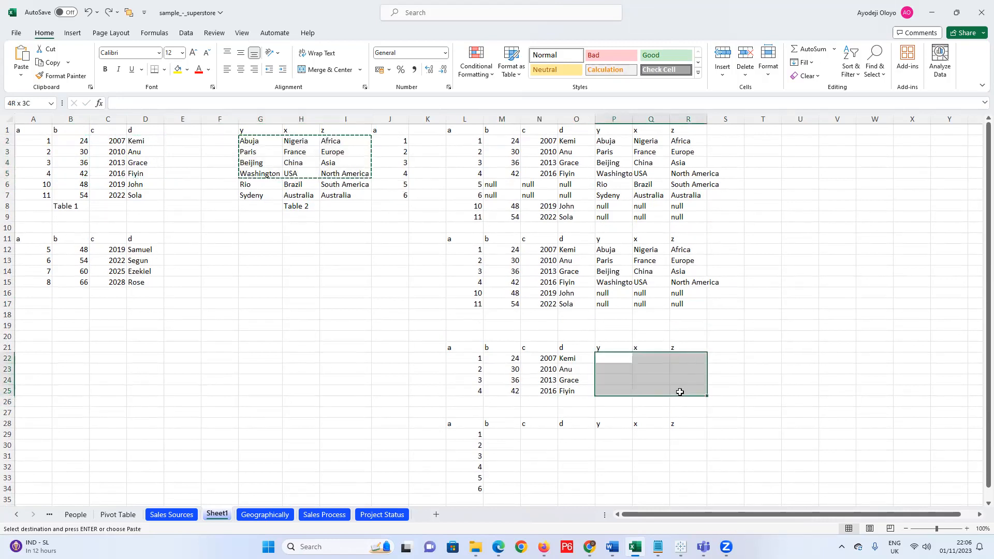
key("ctrl+v")
left_click(289, 313)
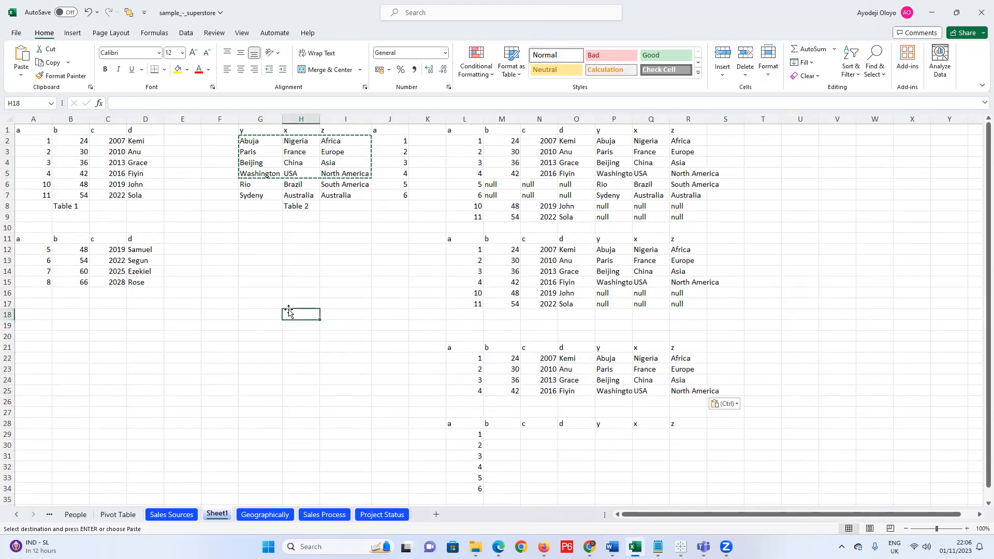
scroll(297, 310, "down", 2)
scroll(299, 308, "up", 1)
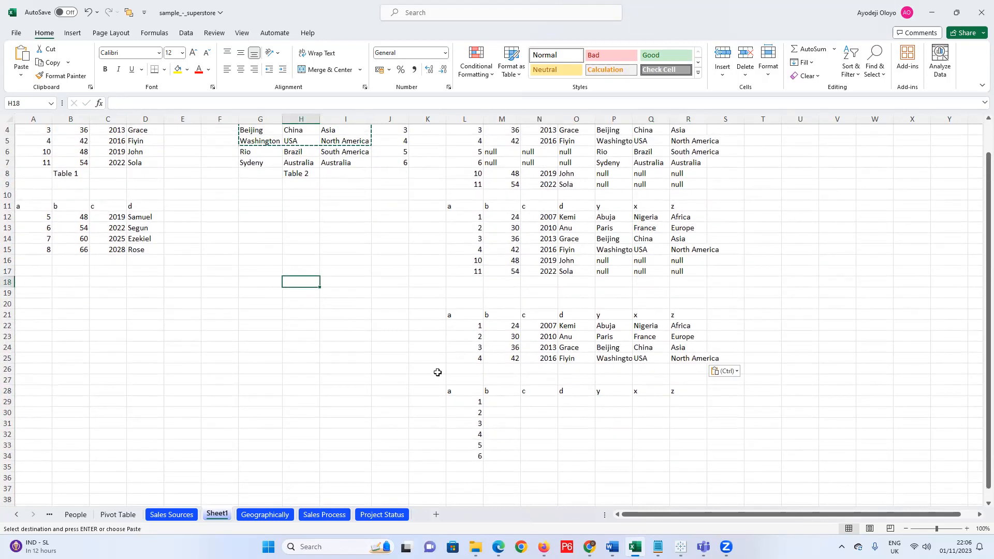
scroll(437, 371, "up", 1)
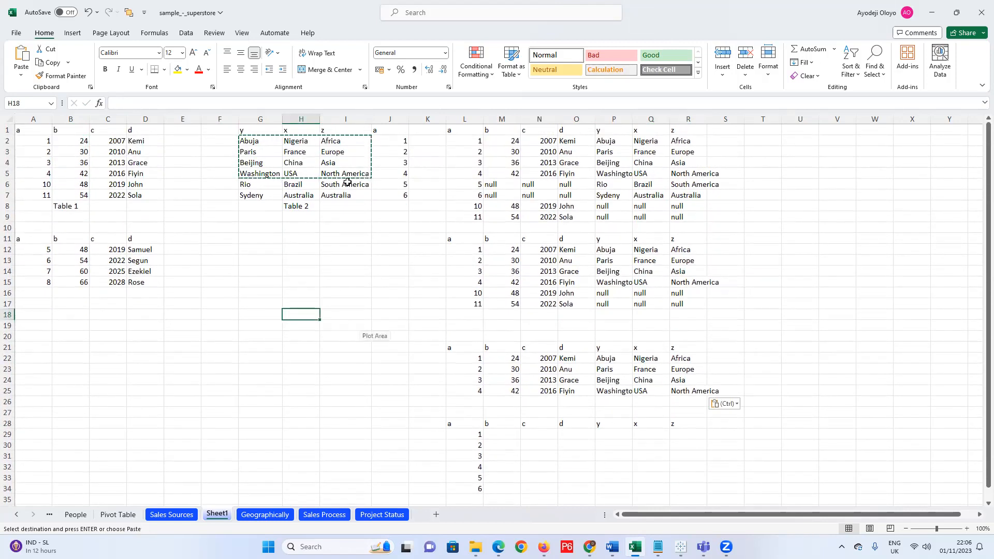
left_click(263, 142)
Paste all six Table 2 rows into P29:R34.
left_click_drag(275, 151, 340, 195)
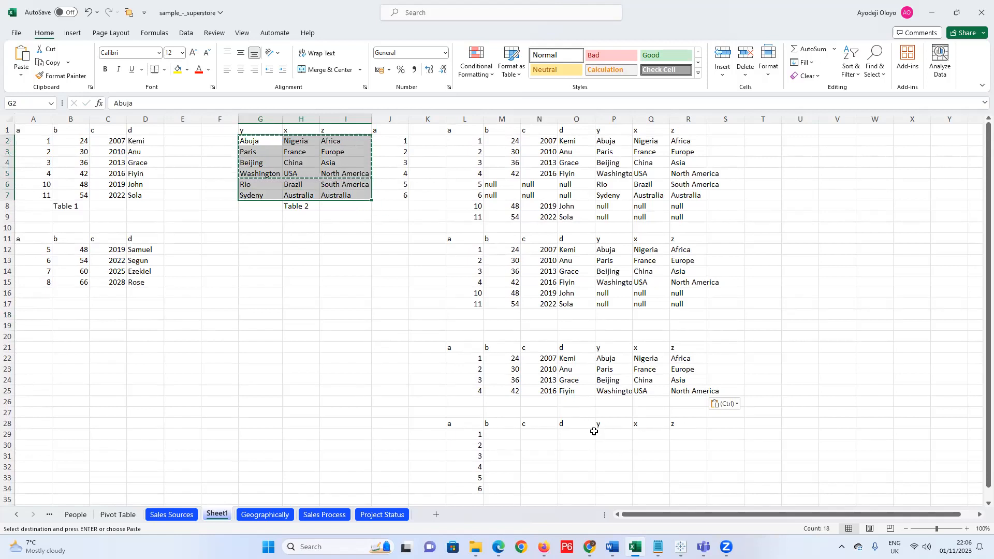
key("shift+Up")
key("shift+Up")
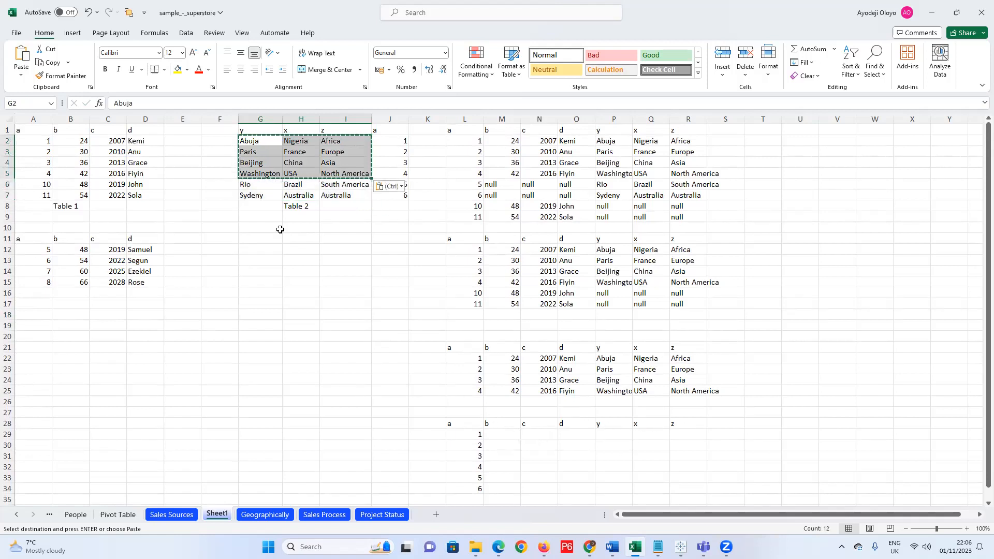
left_click(266, 141)
left_click_drag(323, 176, 353, 197)
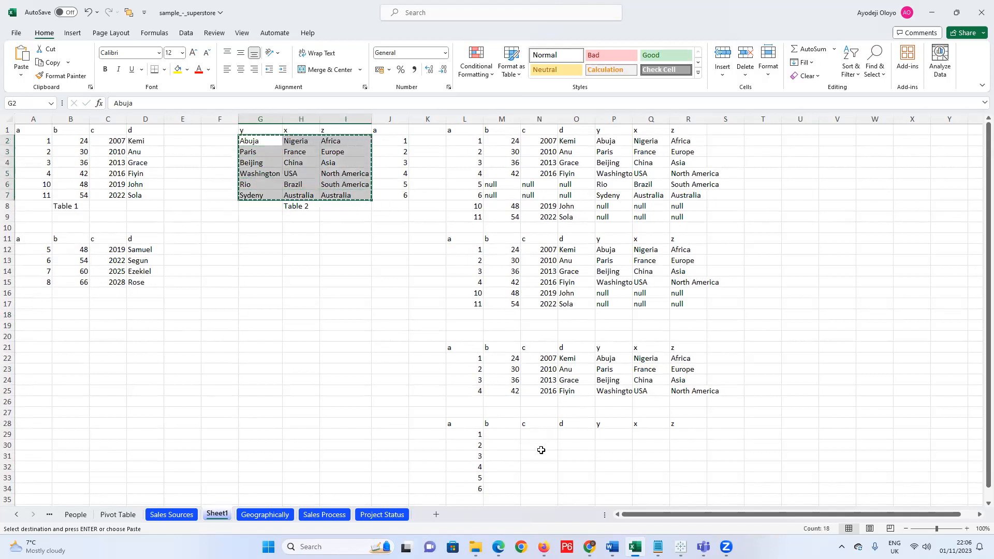
left_click_drag(606, 434, 677, 485)
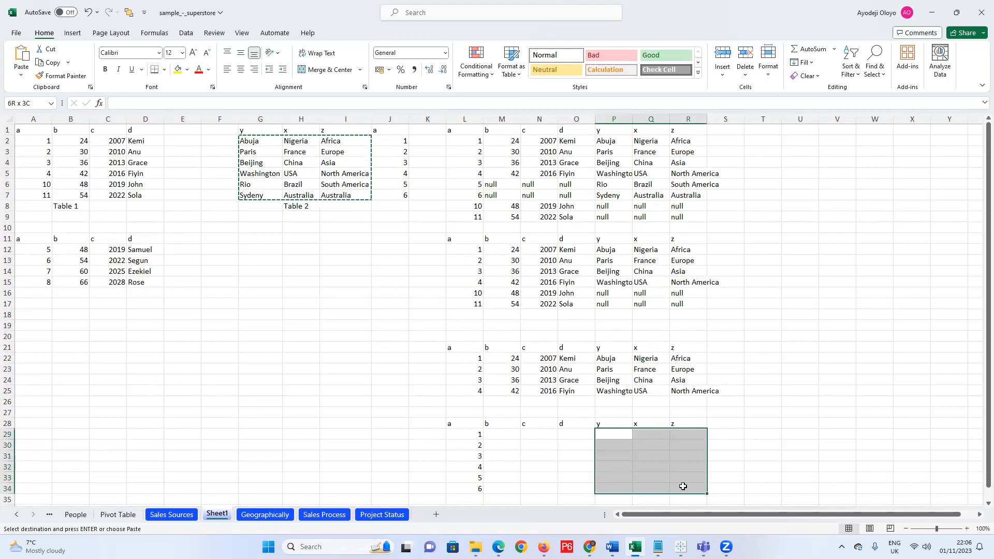
key("ctrl+v")
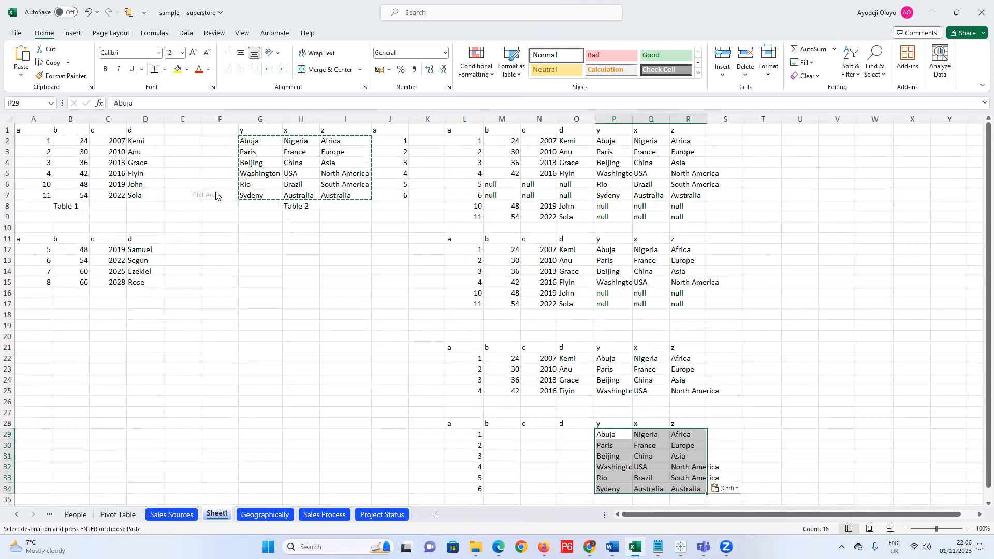
Copy Table 1's first four b–d rows into M29:O32.
left_click(71, 143)
left_click_drag(79, 149, 149, 180)
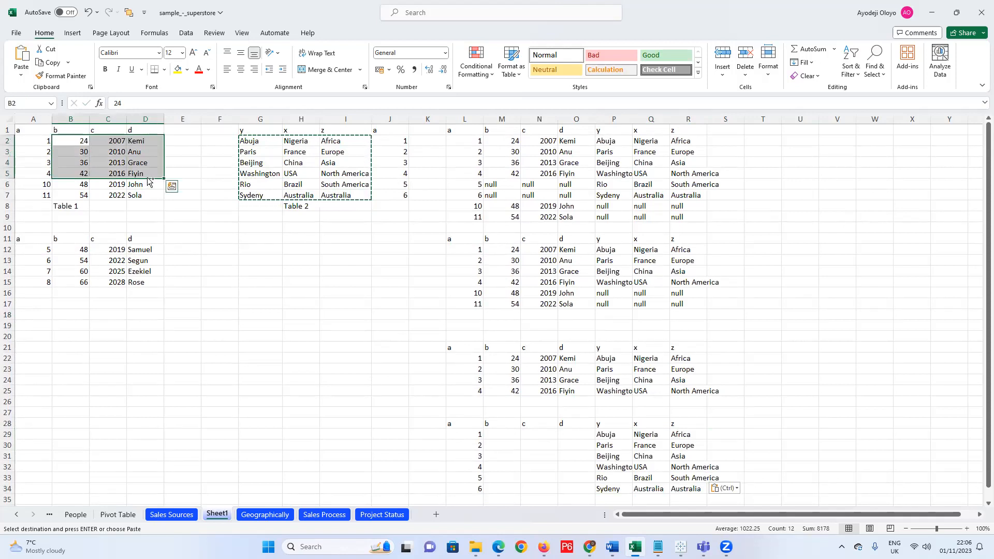
key("ctrl+c")
left_click_drag(506, 435, 577, 471)
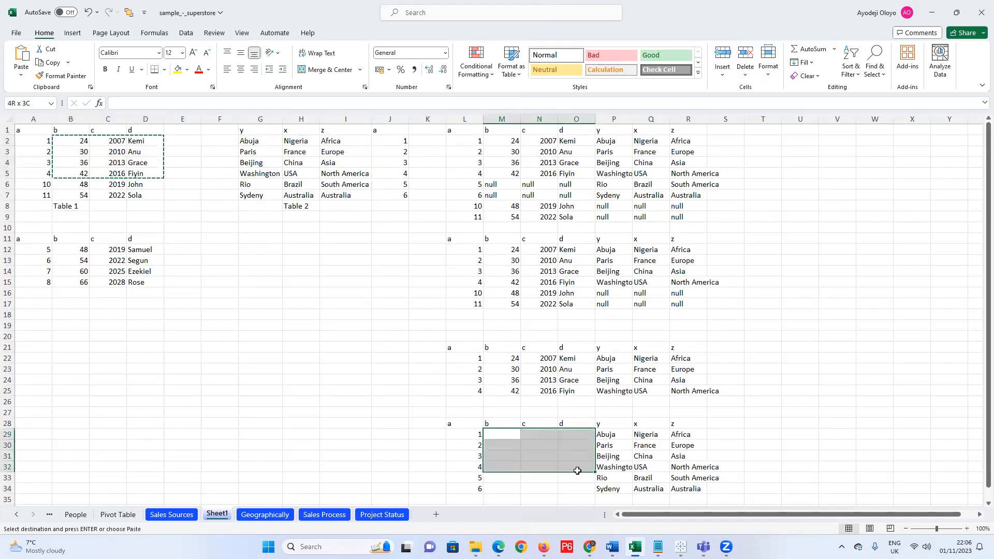
key("ctrl+v")
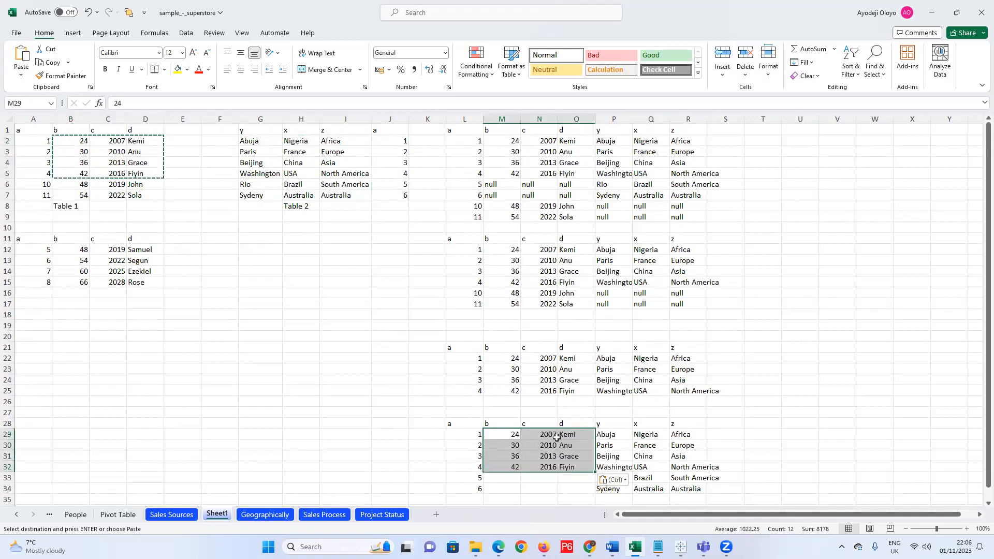
Fill M33:O34 with null copied from an existing null cell.
left_click(600, 303)
key("ctrl+c")
left_click(510, 476)
key("ctrl+v")
left_click(546, 475)
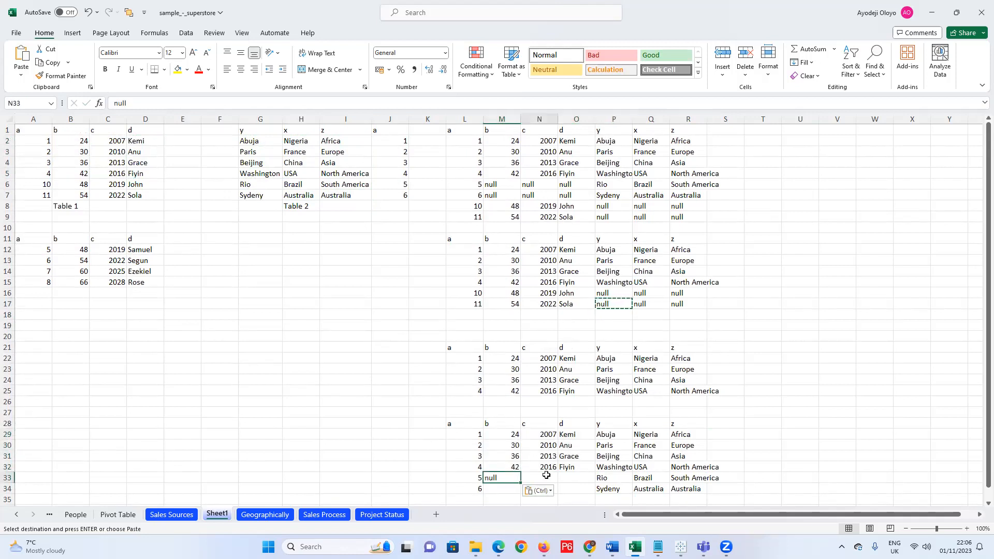
key("ctrl+v")
left_click(575, 479)
key("ctrl+v")
left_click(500, 489)
key("ctrl+v")
left_click(538, 487)
key("Escape")
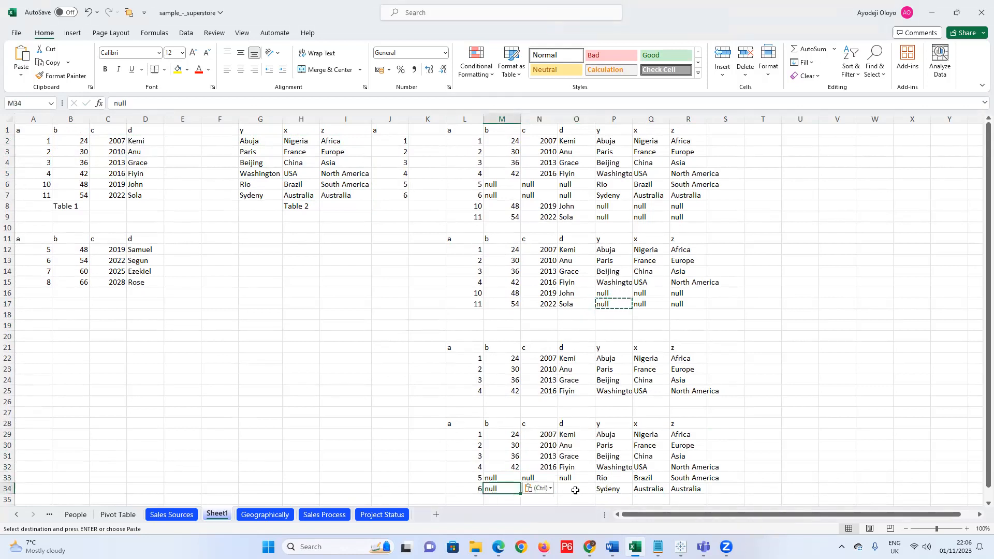
left_click(566, 491)
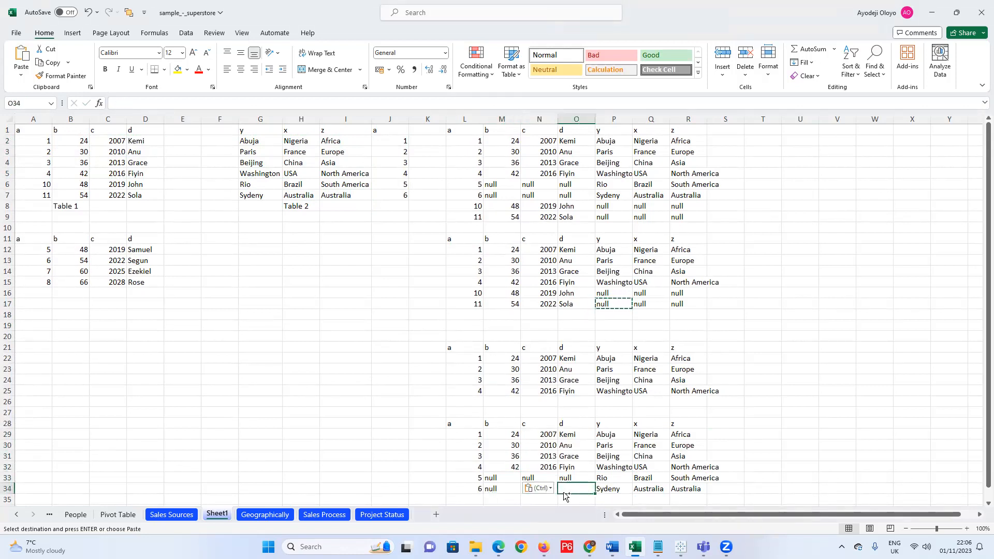
left_click(539, 489)
key("ctrl+v")
left_click(312, 433)
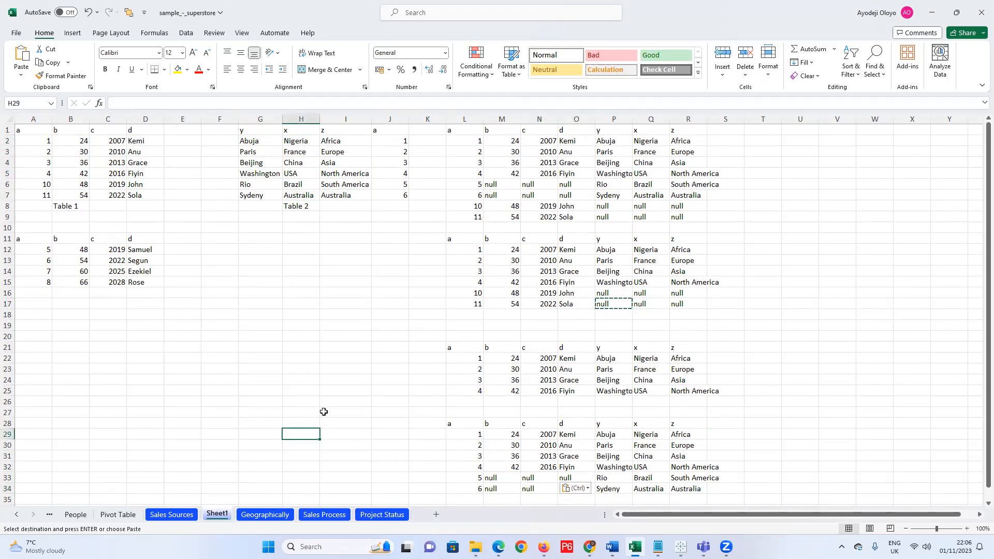
Autofit columns P, Q and R to show Washington and North America, then switch to Tableau's Book7.
key("Escape")
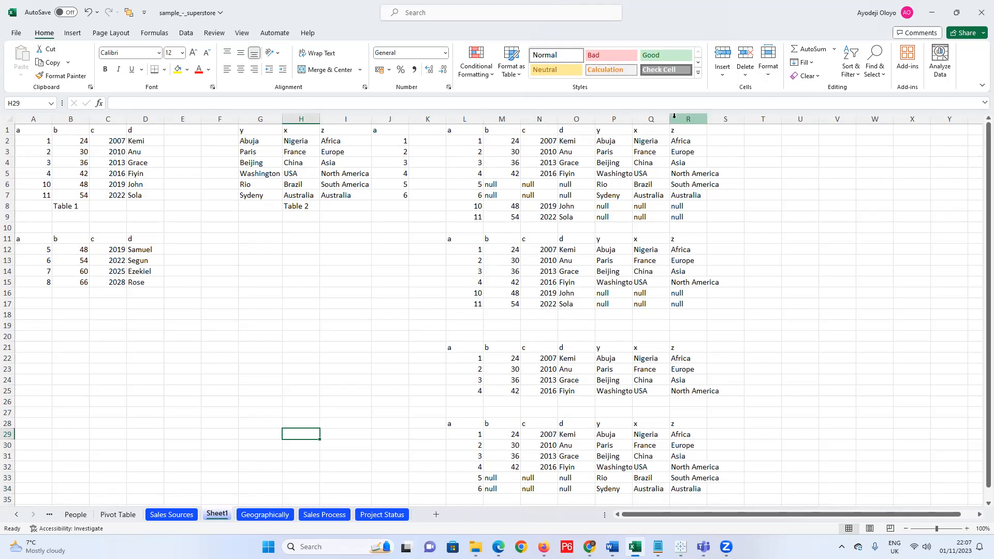
double_click(633, 120)
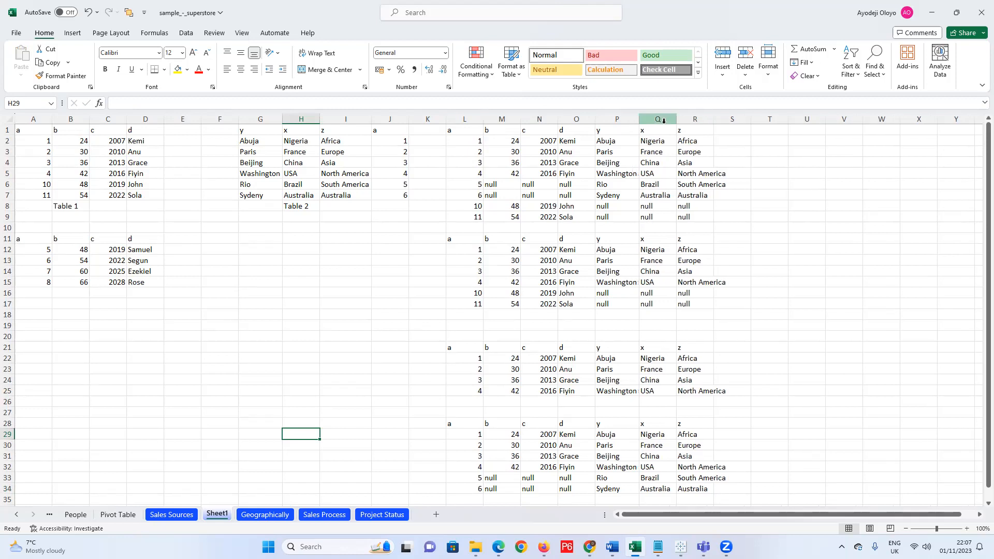
double_click(676, 120)
double_click(710, 120)
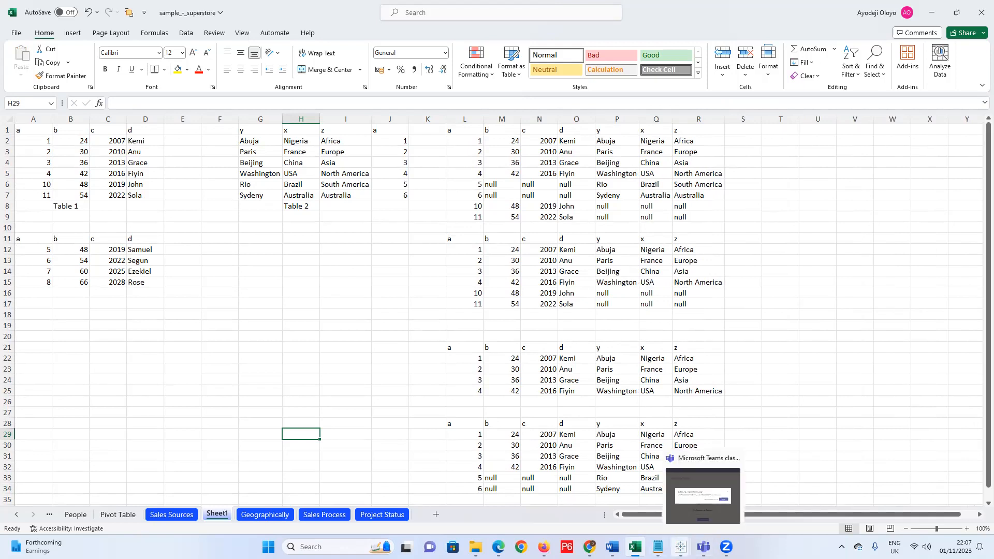
mouse_move(681, 547)
left_click(807, 512)
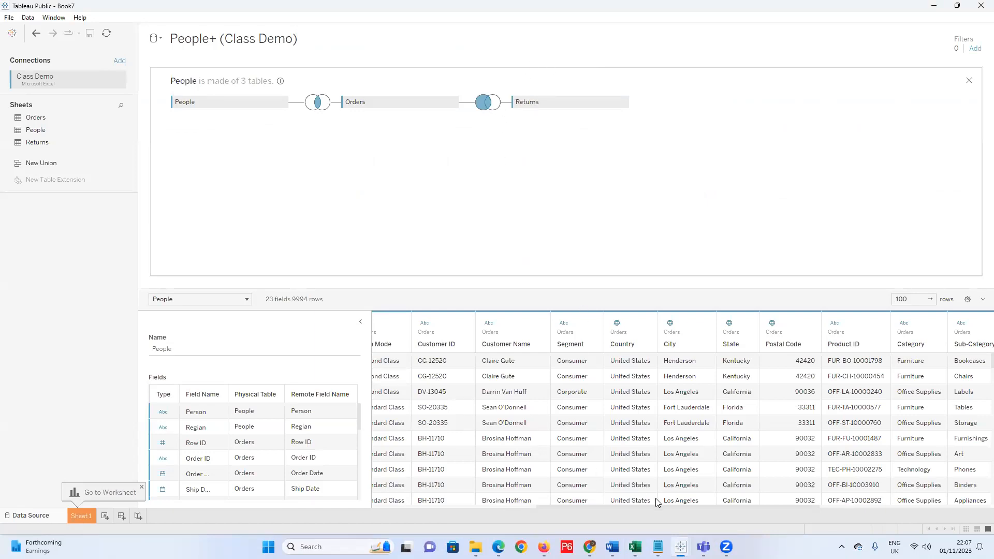
Return to the sample_-_superstore Excel window from the taskbar.
mouse_move(676, 544)
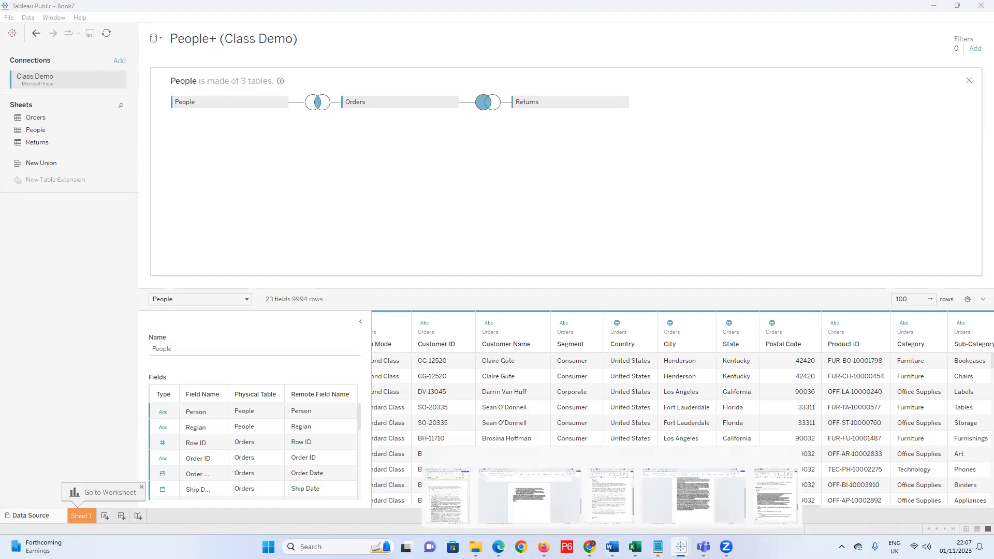
left_click(618, 489)
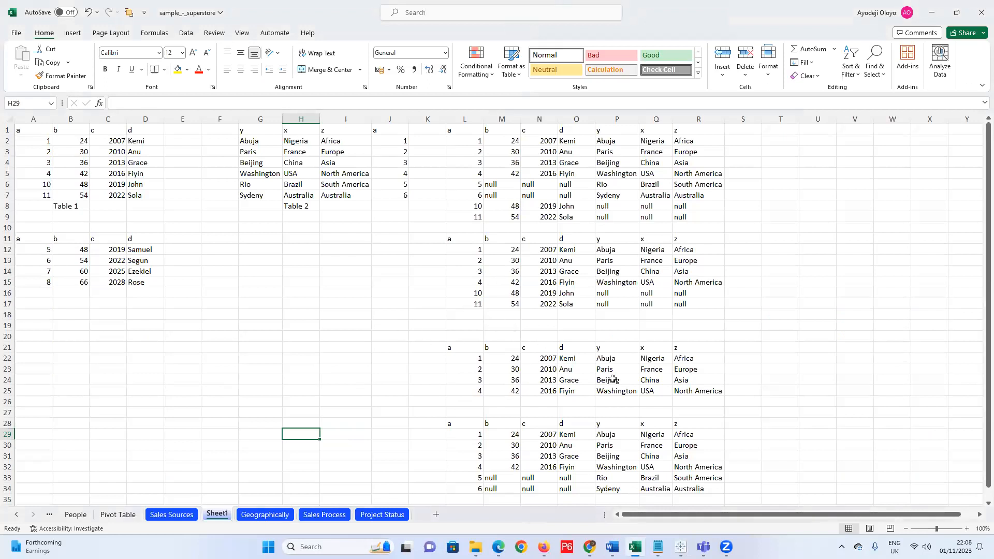
Label N18 'Left Join' and N26 'Inner Join'.
left_click_drag(33, 132, 745, 475)
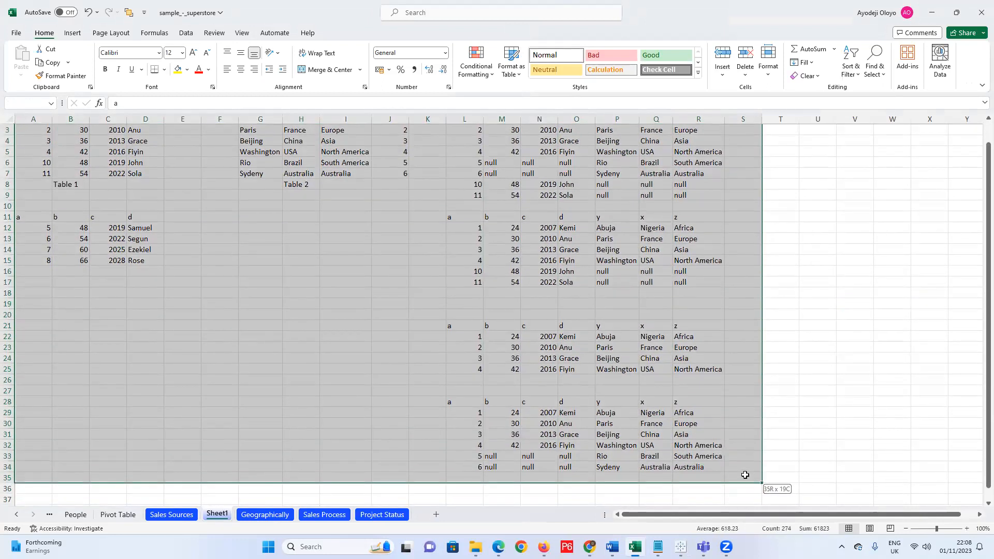
scroll(707, 484, "up", 1)
left_click(786, 337)
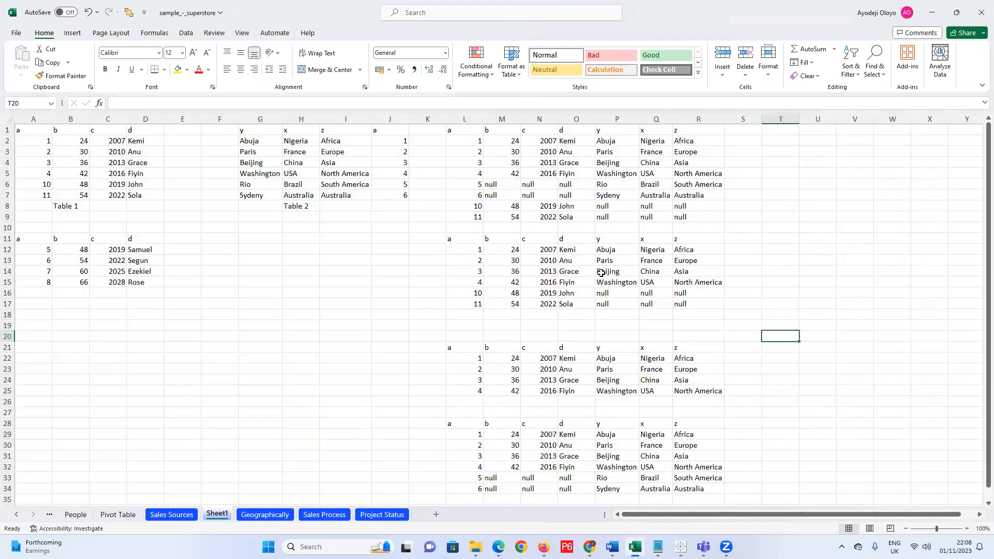
left_click(550, 228)
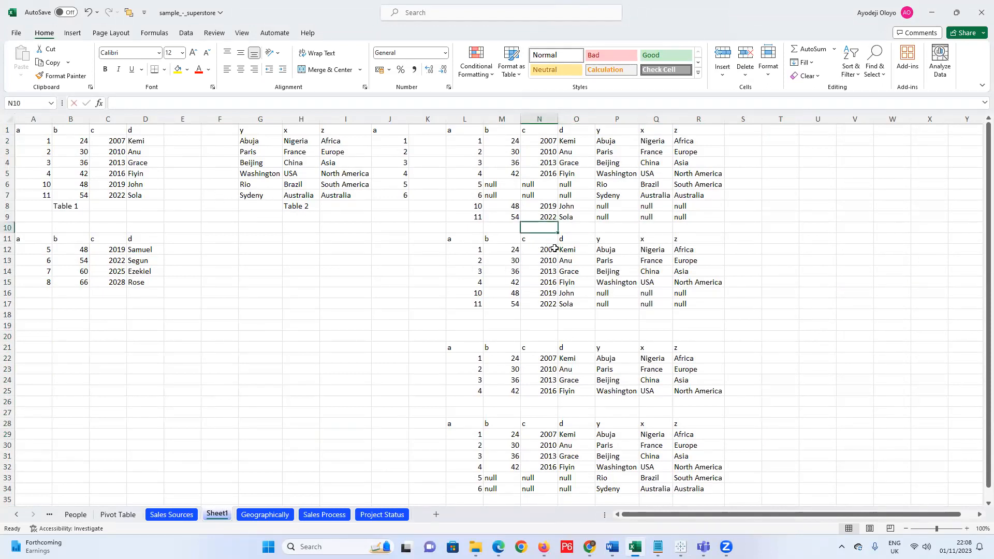
type("Full Join")
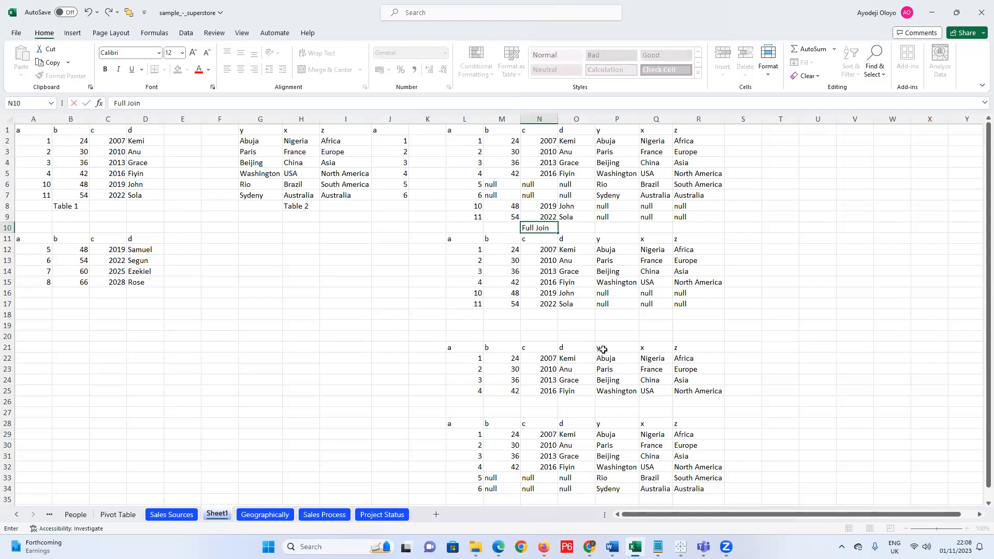
left_click(541, 313)
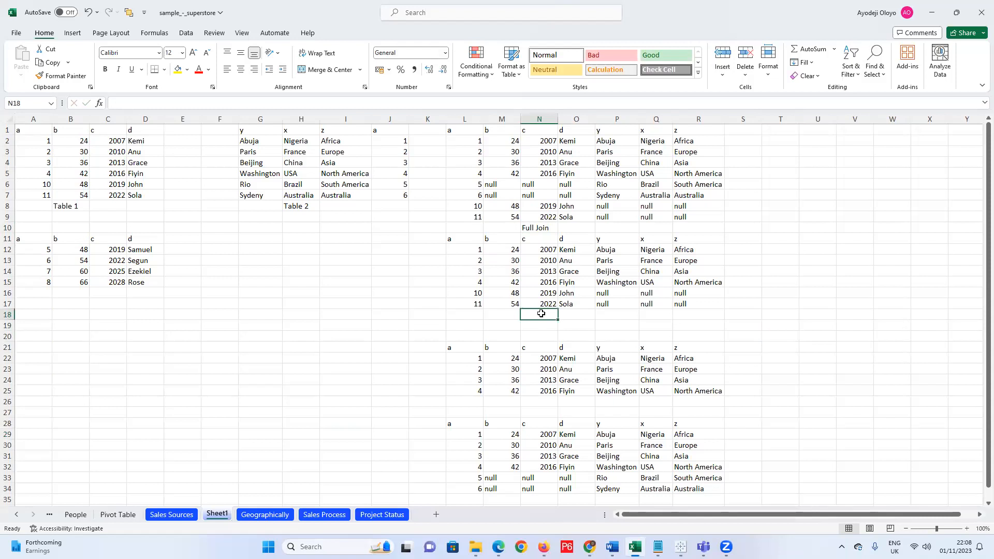
type("Left Join")
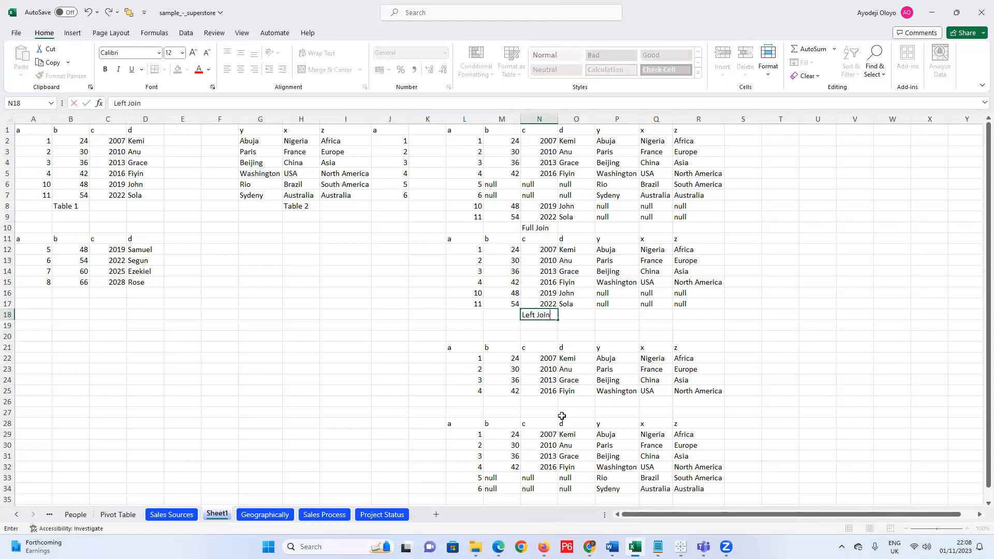
left_click(550, 404)
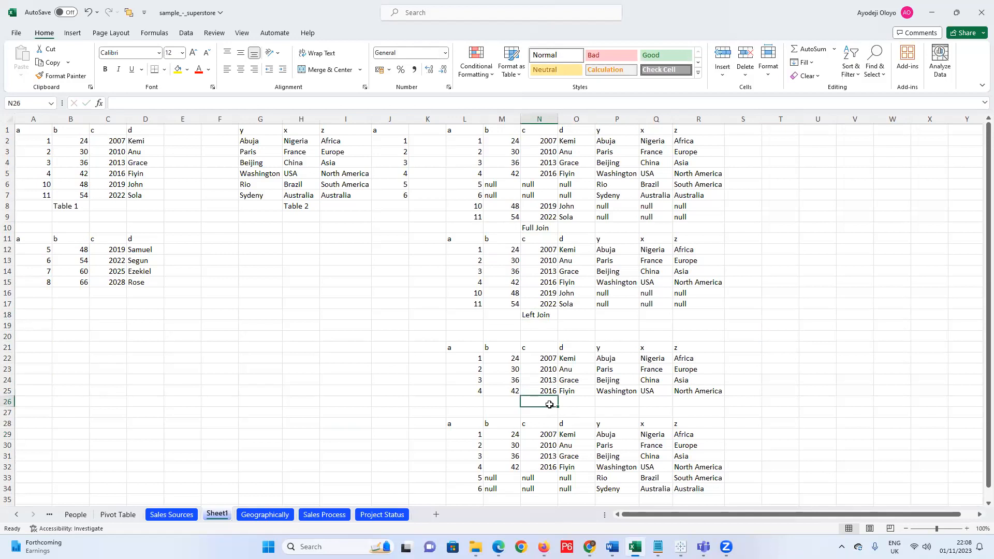
type("Inner")
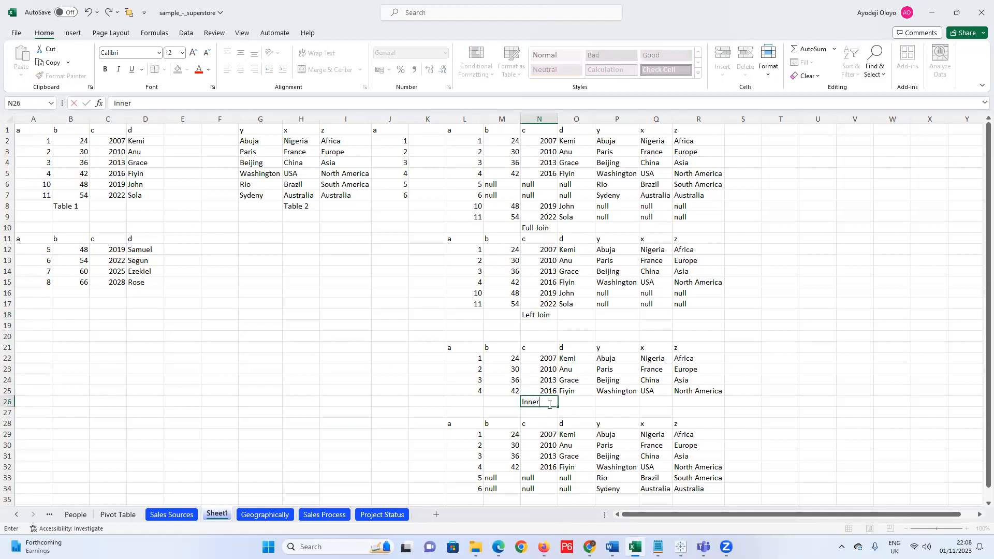
type(" Join")
left_click(535, 228)
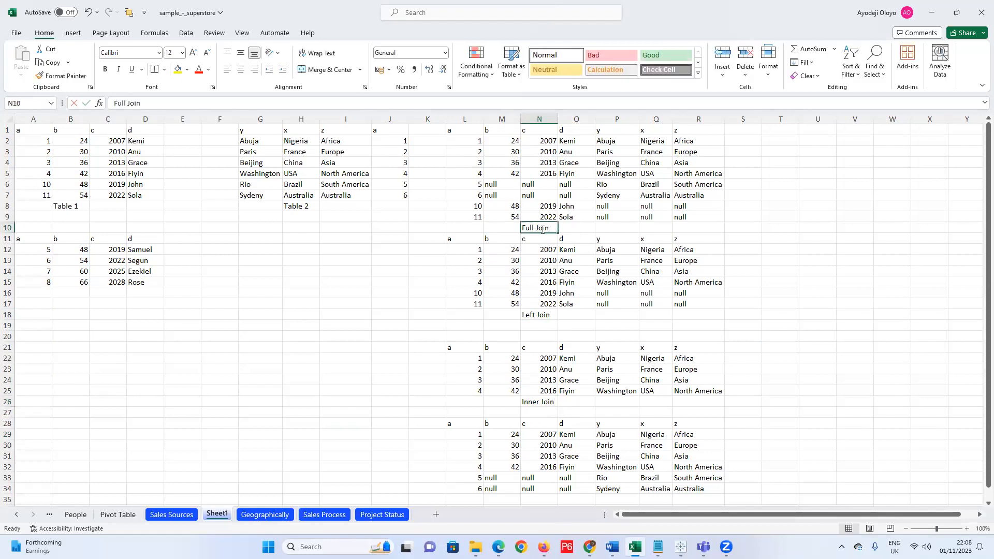
Rename N10 to 'Full Outer Join' and label N35 'right Join'.
double_click(542, 230)
type("Outer")
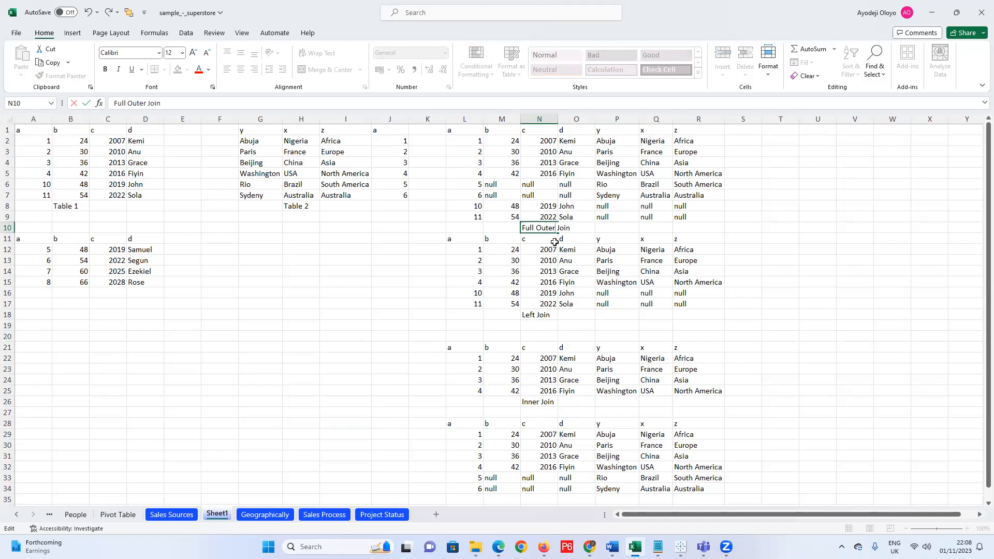
left_click(548, 499)
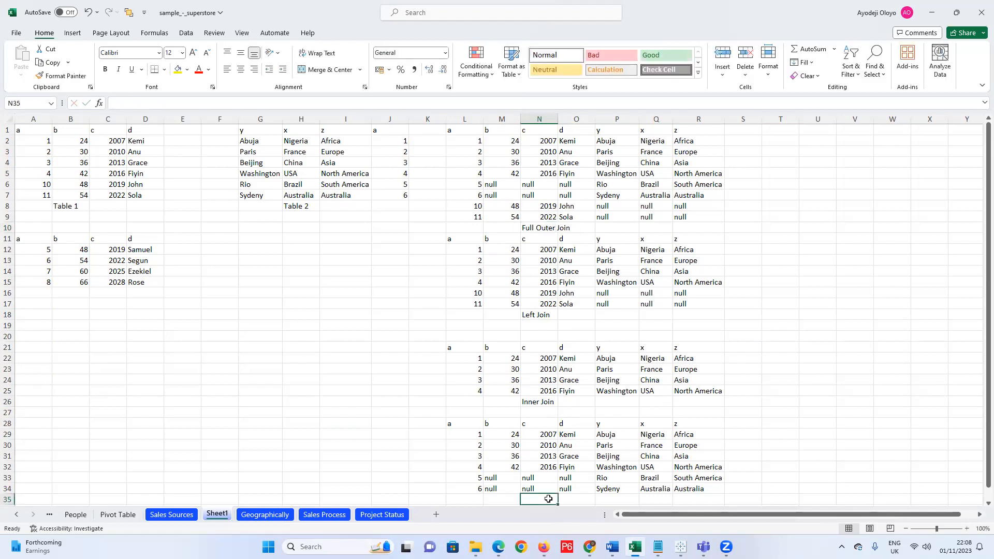
type("right Join")
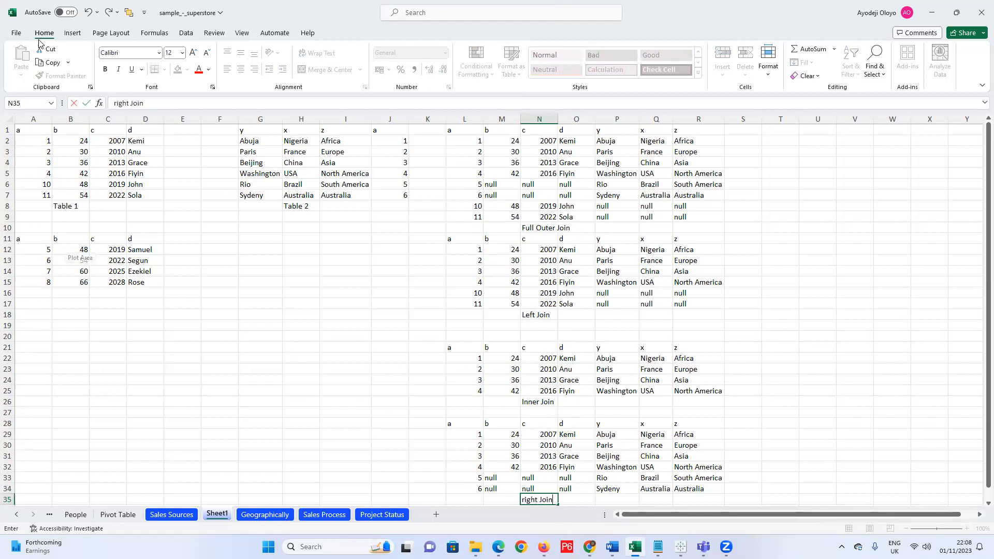
left_click_drag(26, 130, 766, 499)
Paste the copied join tables into a new blank workbook.
key("ctrl+c")
left_click(17, 33)
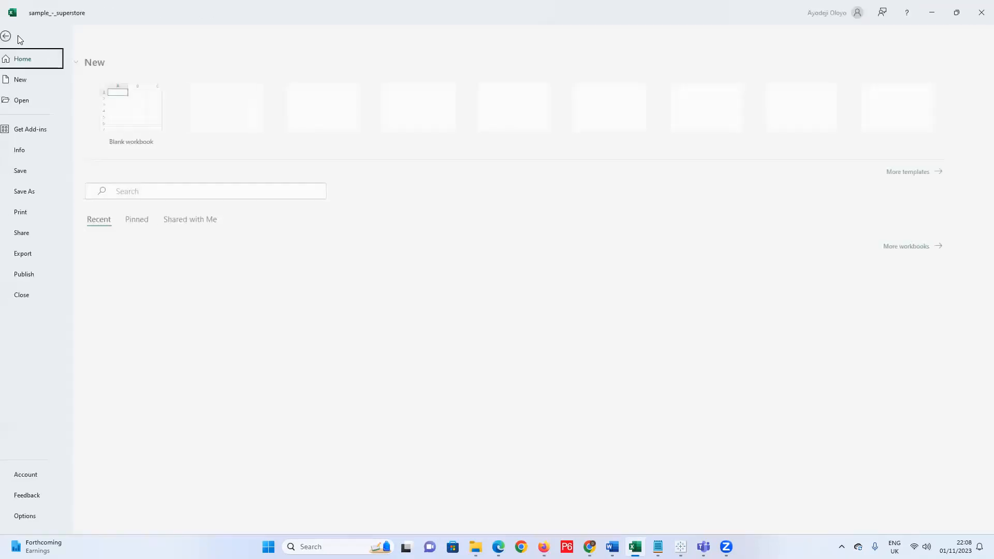
left_click(30, 79)
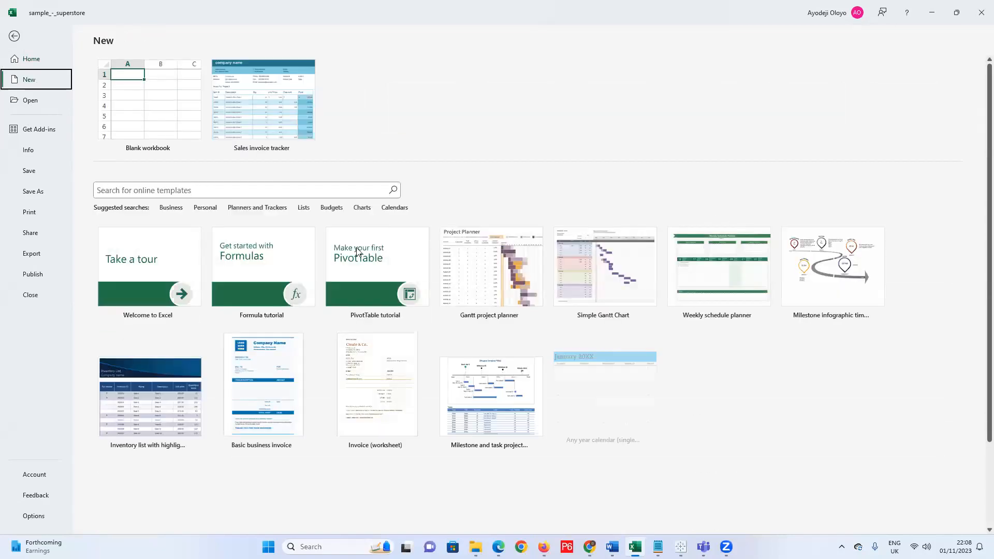
left_click(140, 115)
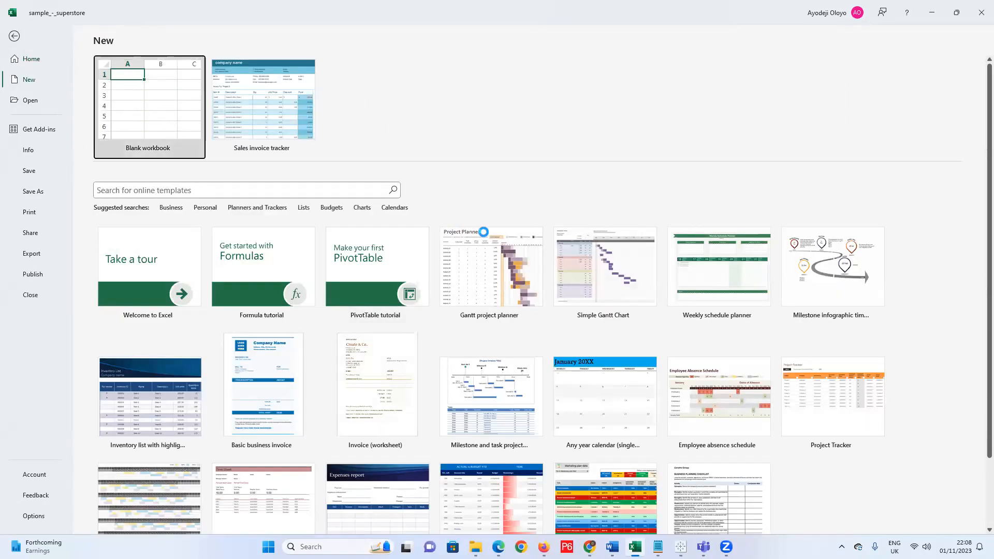
key("ctrl+v")
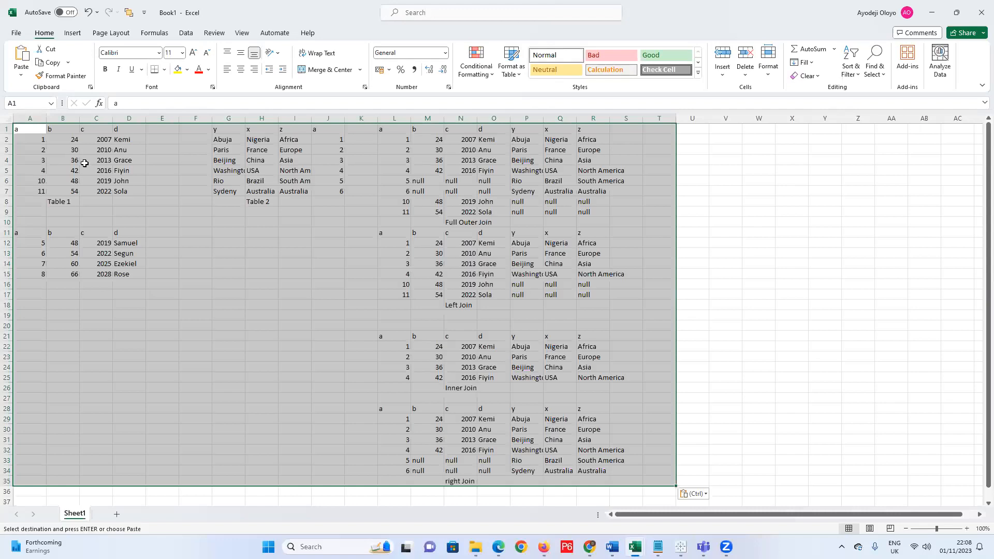
Save the new workbook to the Desktop as 'Join' and minimize it.
left_click(18, 31)
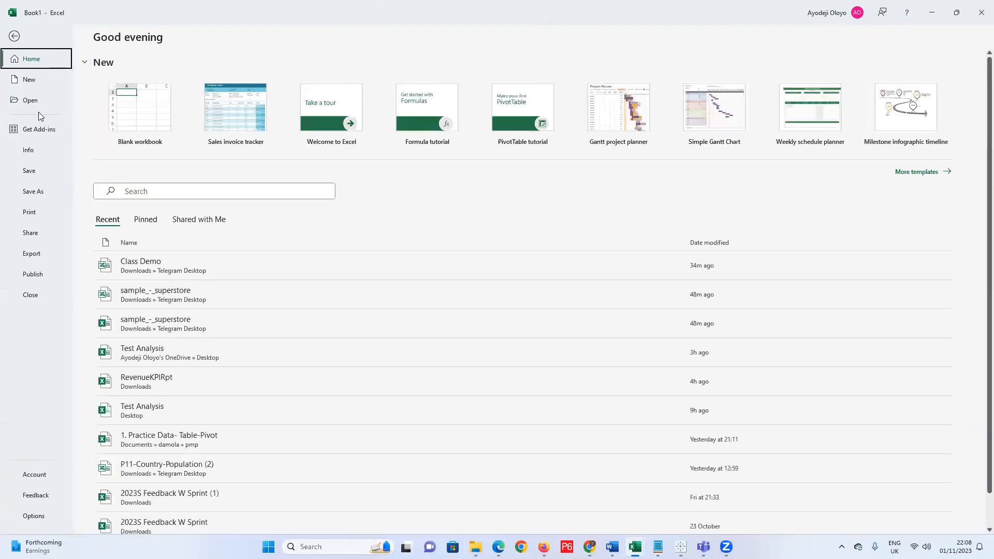
left_click(33, 193)
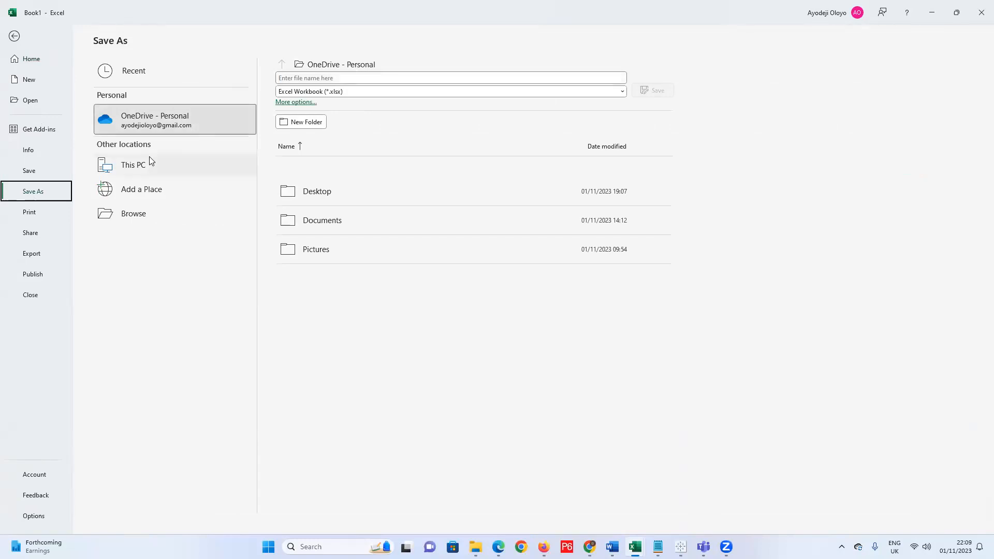
left_click(133, 167)
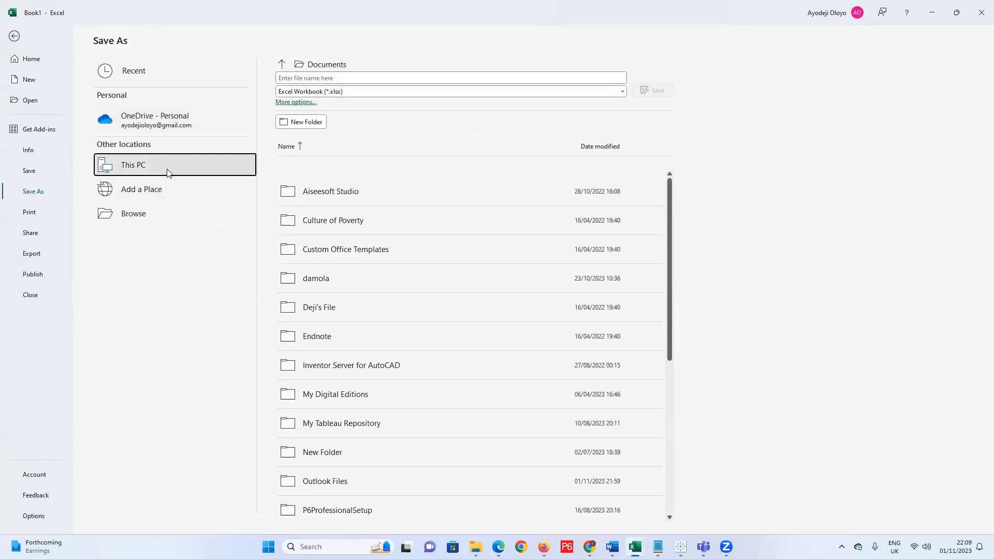
left_click(147, 217)
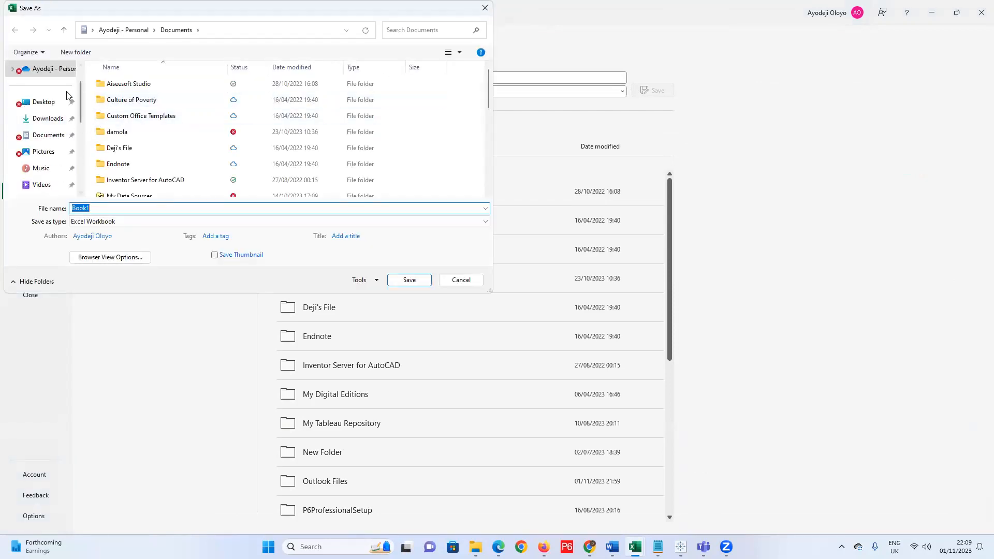
left_click(45, 102)
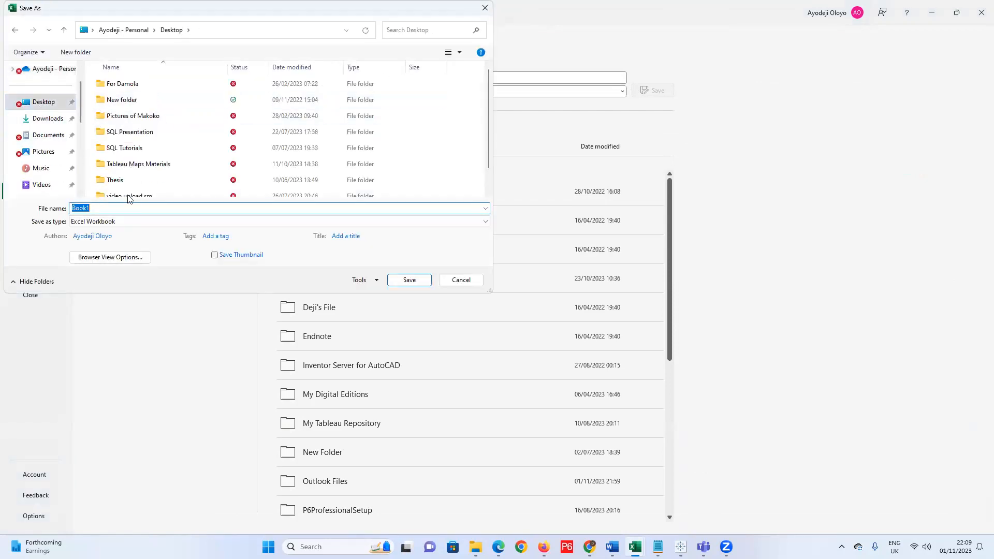
type("Join")
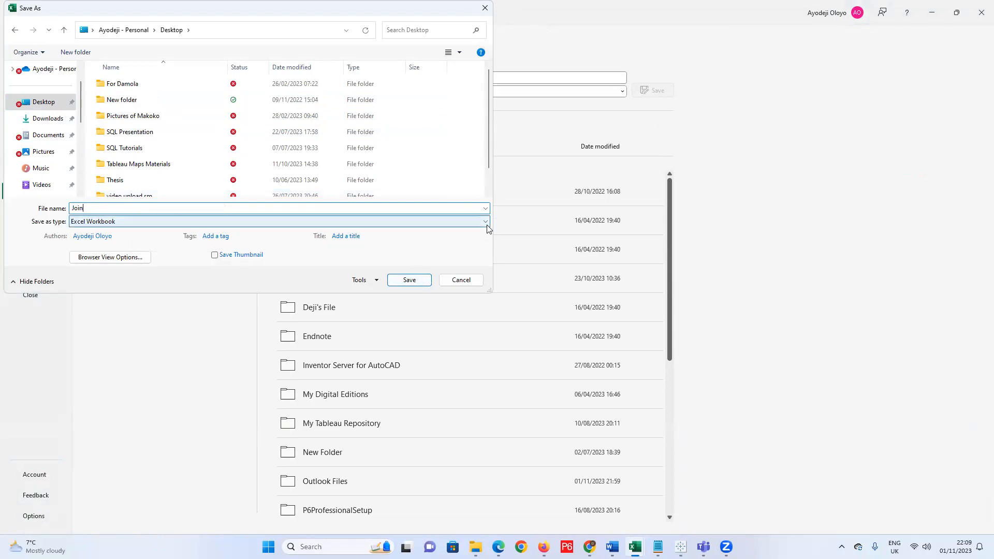
left_click(413, 282)
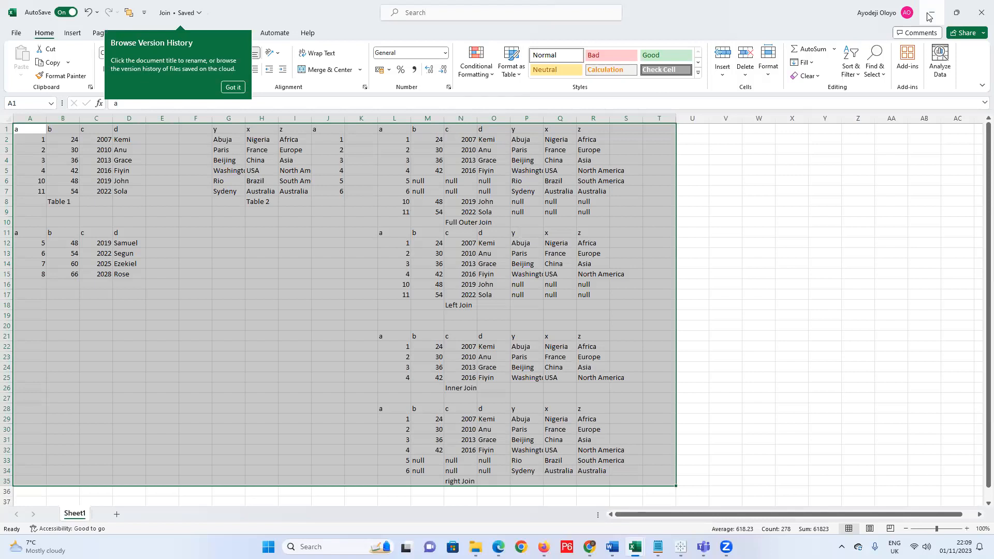
left_click(930, 16)
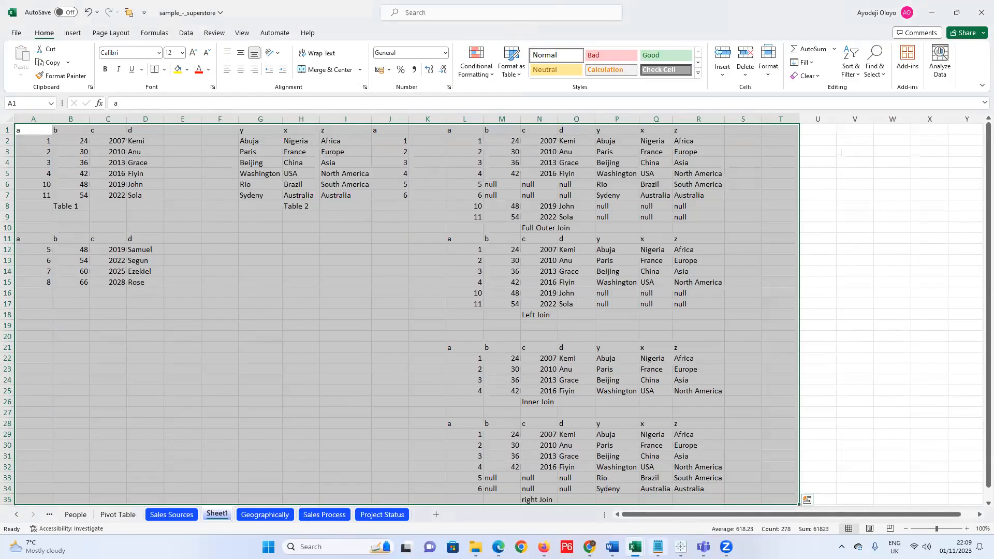
mouse_move(637, 547)
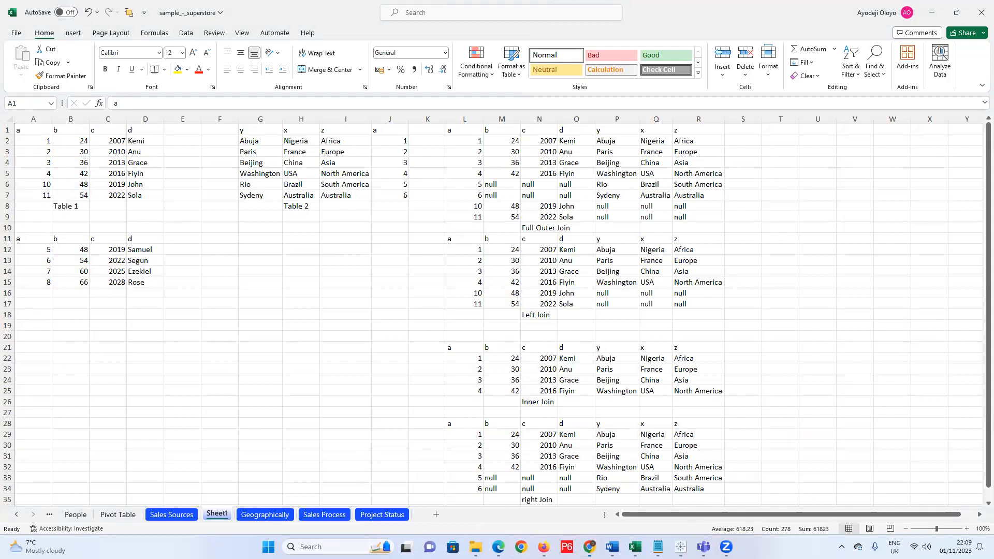
Drag Join.xlsx from the Desktop folder into the data analyst Telegram chat and send it.
mouse_move(475, 547)
left_click(418, 492)
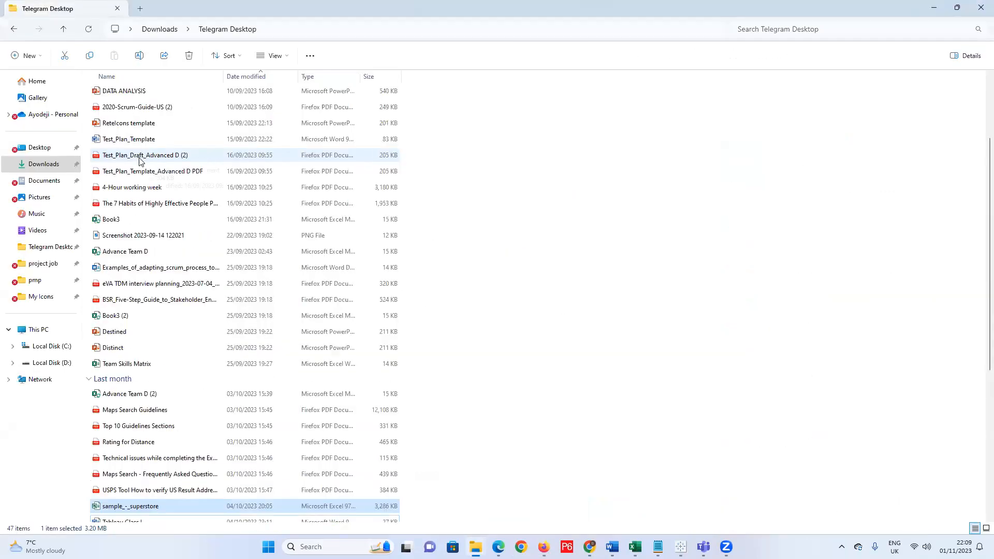
left_click(246, 77)
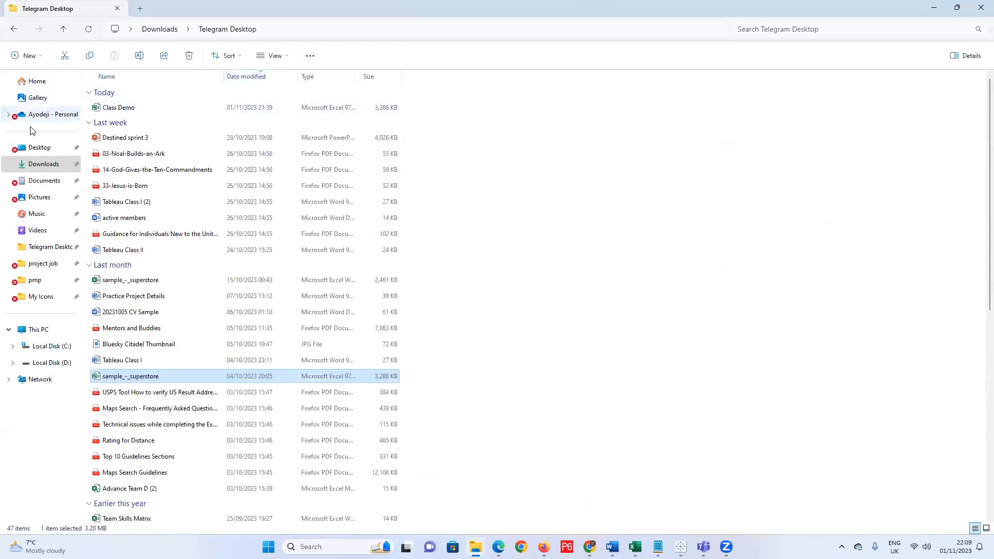
left_click(40, 147)
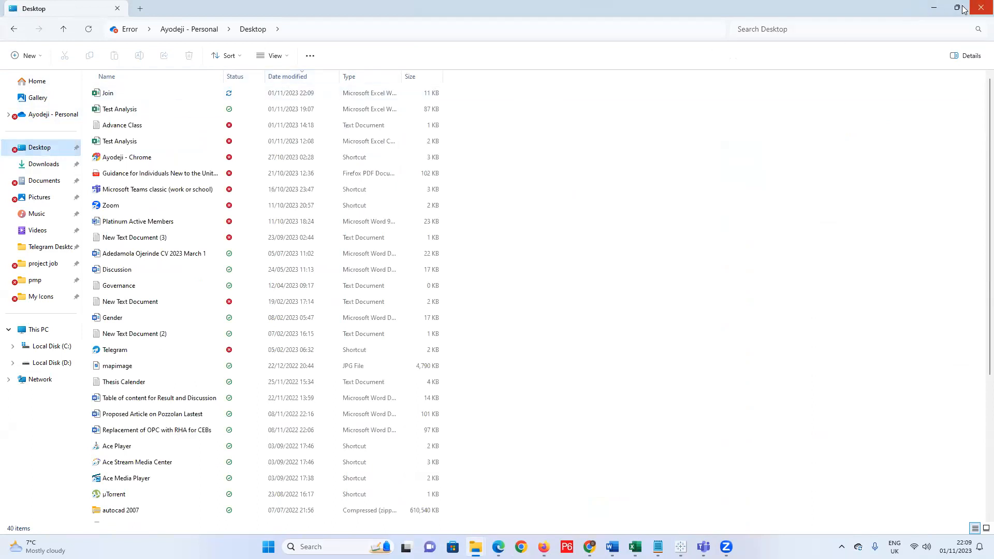
left_click(934, 7)
left_click_drag(607, 157, 407, 461)
left_click(577, 317)
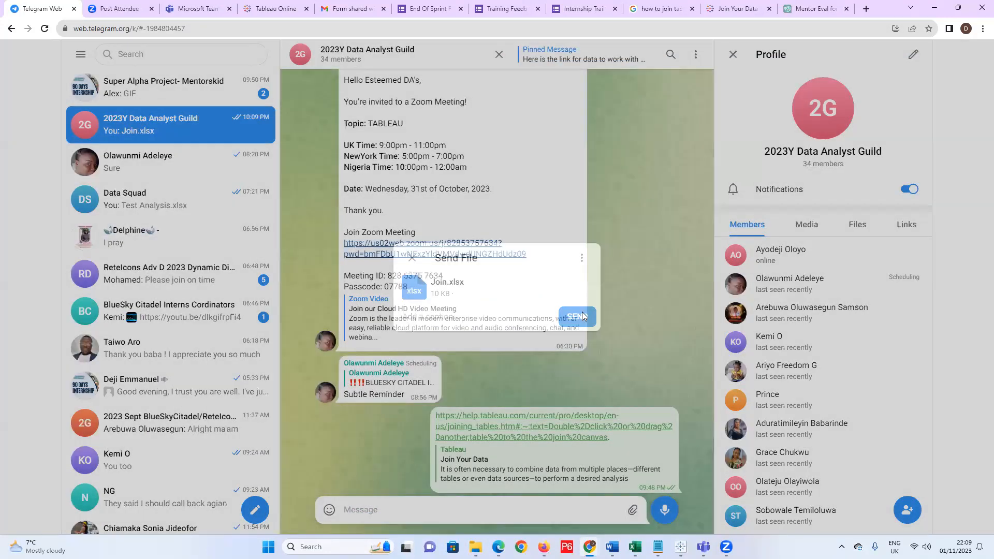
Minimize Chrome, File Explorer and Excel to reveal Tableau Public's Book7 workbook.
left_click(935, 8)
left_click(869, 70)
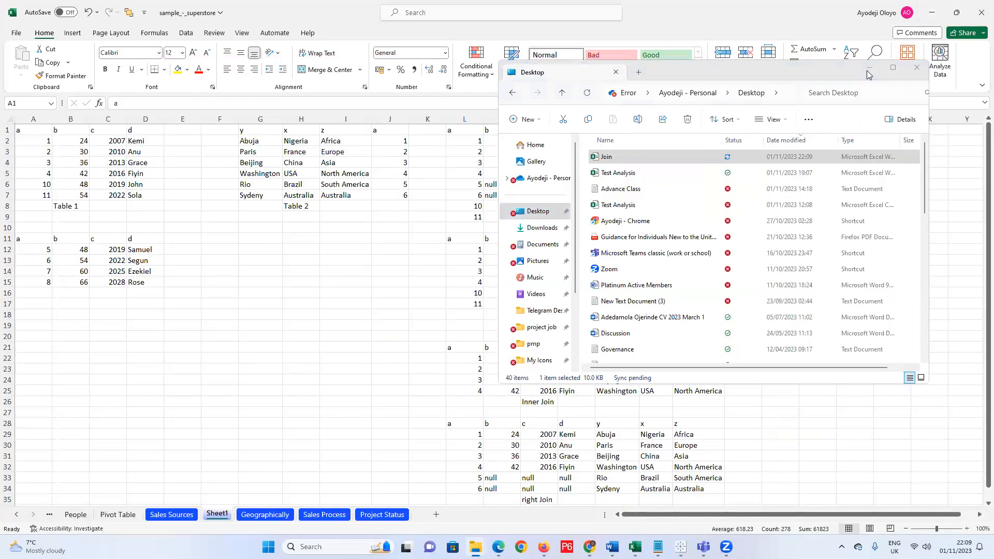
left_click(931, 12)
mouse_move(684, 542)
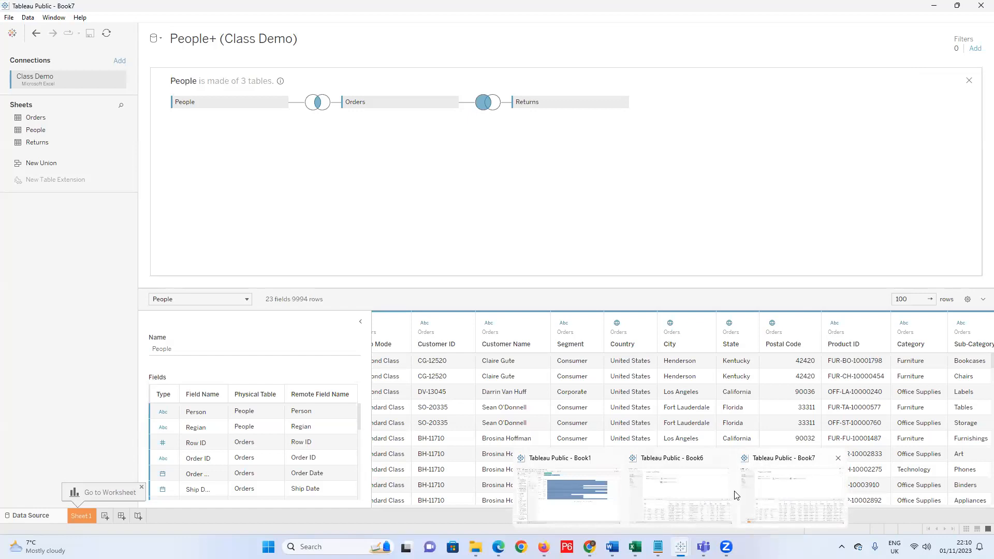
Bring Tableau's Book6 workbook forward, then the Notepad Advance Class notes.
left_click(707, 497)
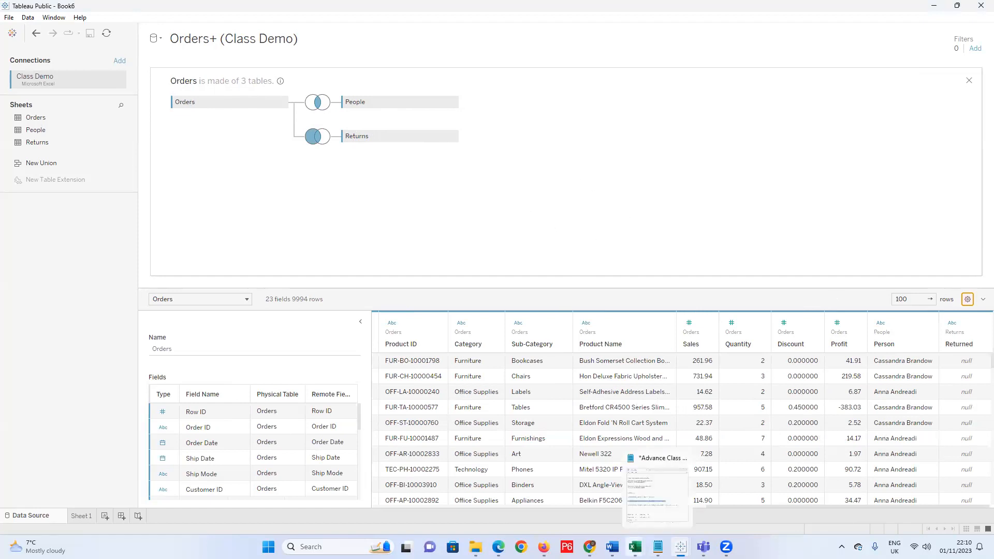
mouse_move(590, 548)
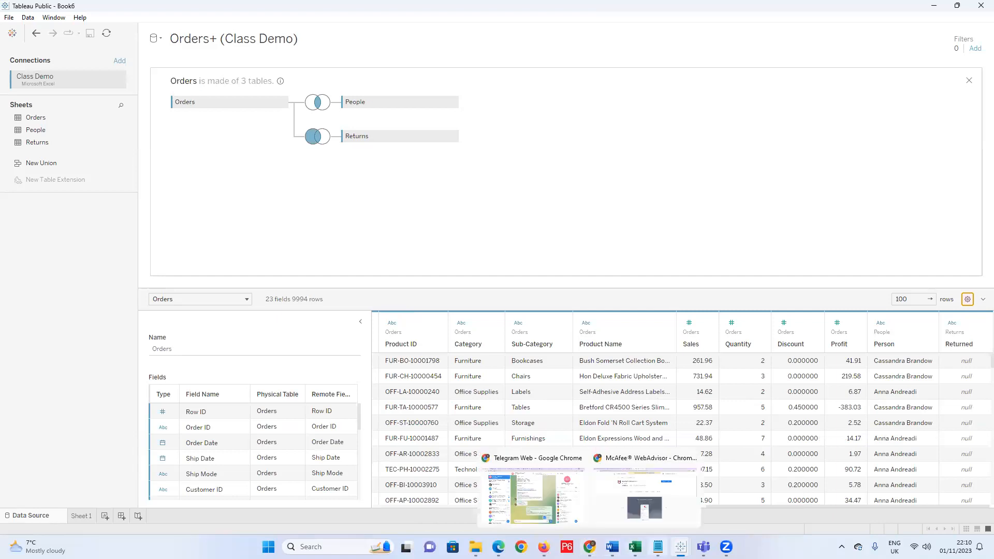
left_click(658, 548)
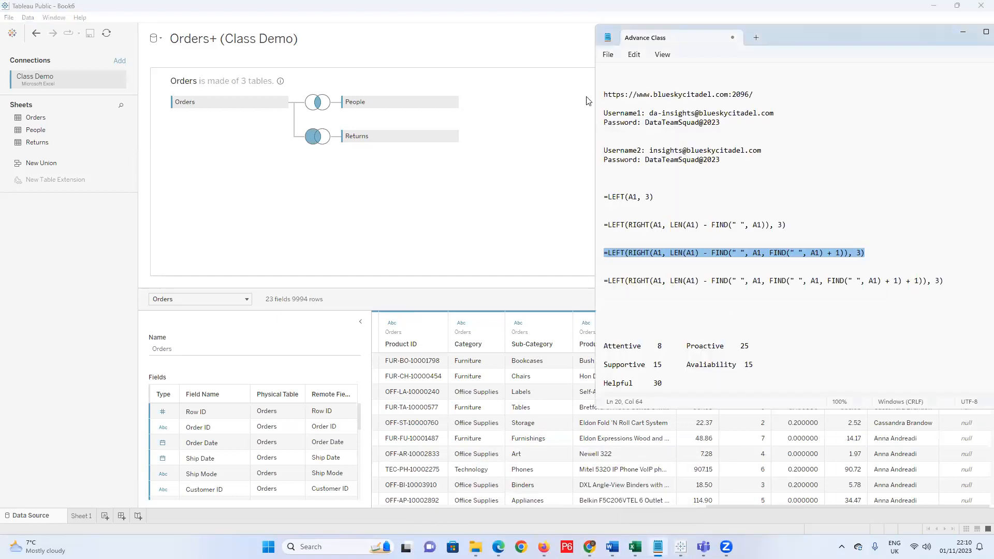
In a new Notepad tab, write item 1: diagram four ways of joining all Superstore tables.
left_click(608, 54)
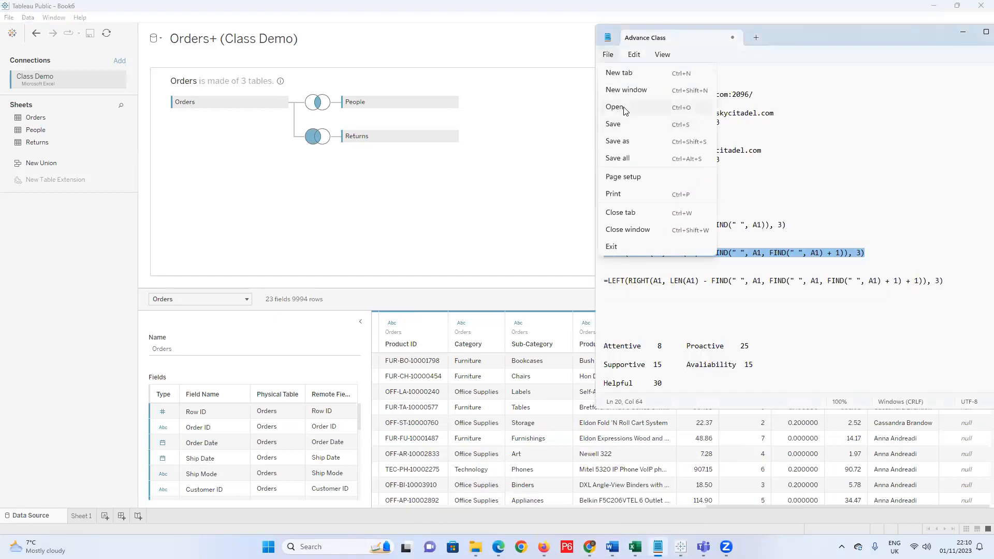
left_click(630, 77)
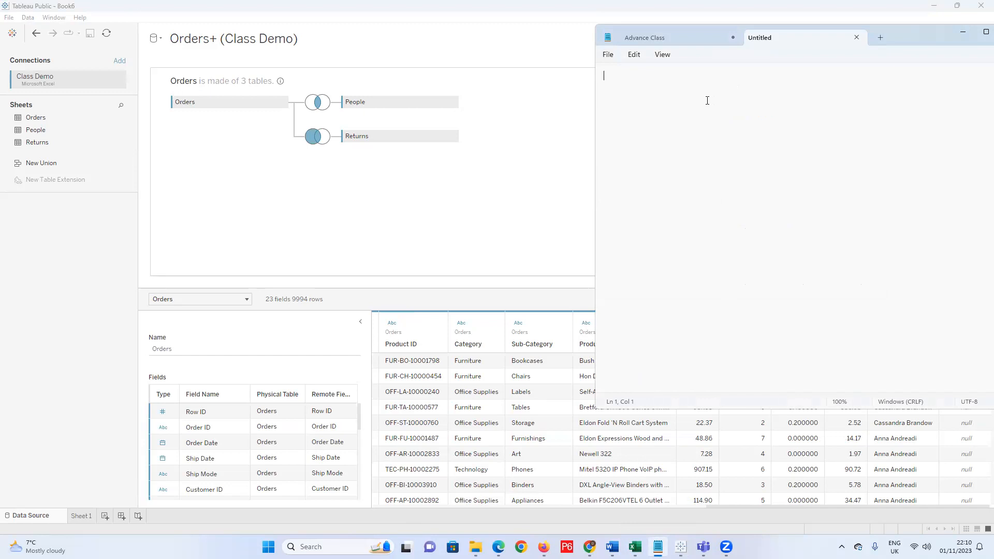
type("Show a diagram of Four Possible ways of K")
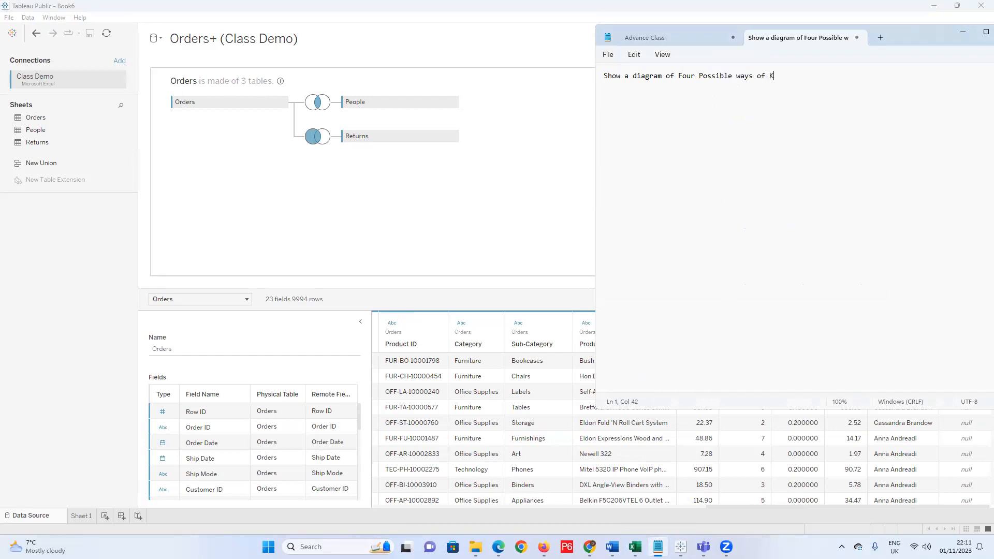
type("=joinin")
key("BackSpace")
key("BackSpace")
key("BackSpace")
key("BackSpace")
key("BackSpace")
key("BackSpace")
key("BackSpace")
key("BackSpace")
type("joining the")
key("BackSpace")
key("BackSpace")
key("BackSpace")
type("all the tables in the Superstore Da")
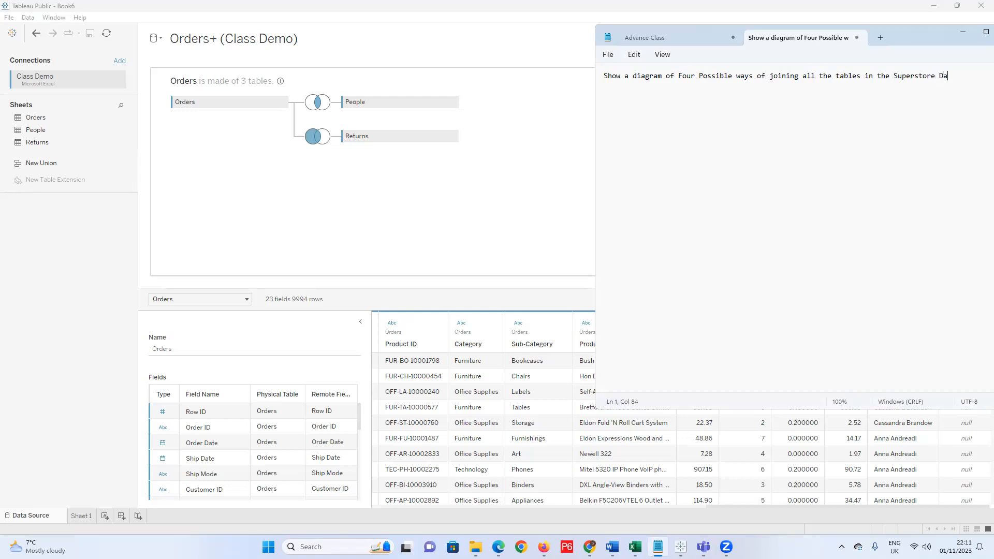
type("taset")
type("1.")
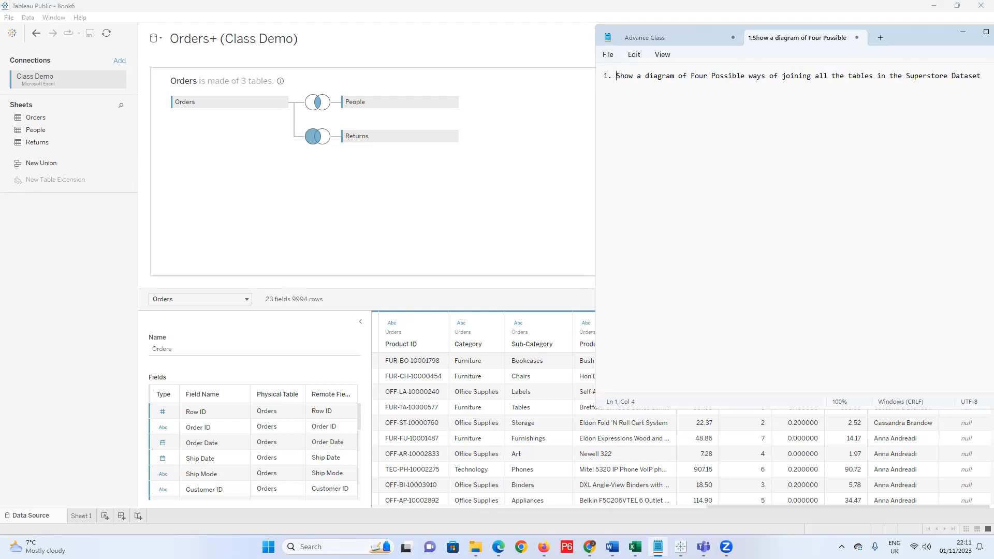
Start item 2 on a new line: how to add icons or shapes to our….
left_click(961, 33)
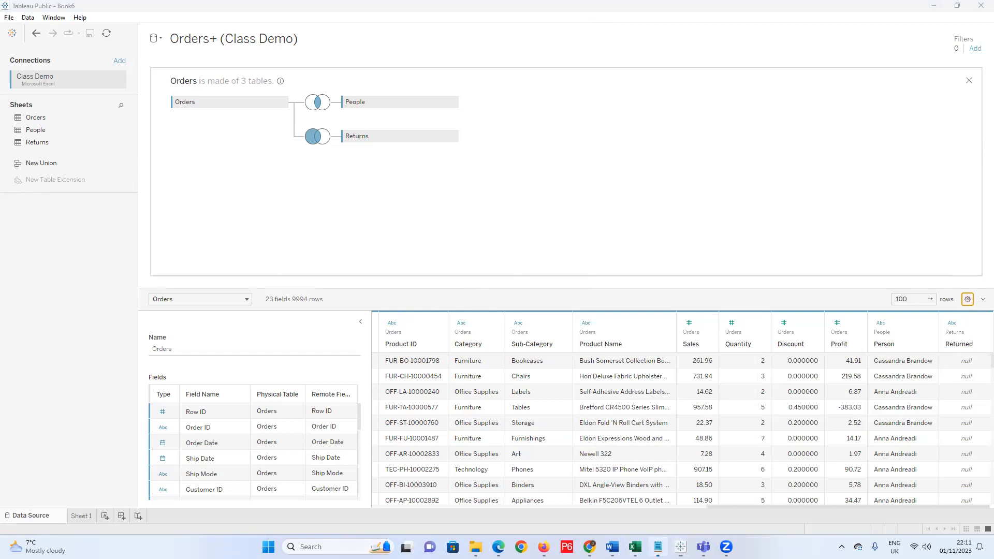
left_click(659, 547)
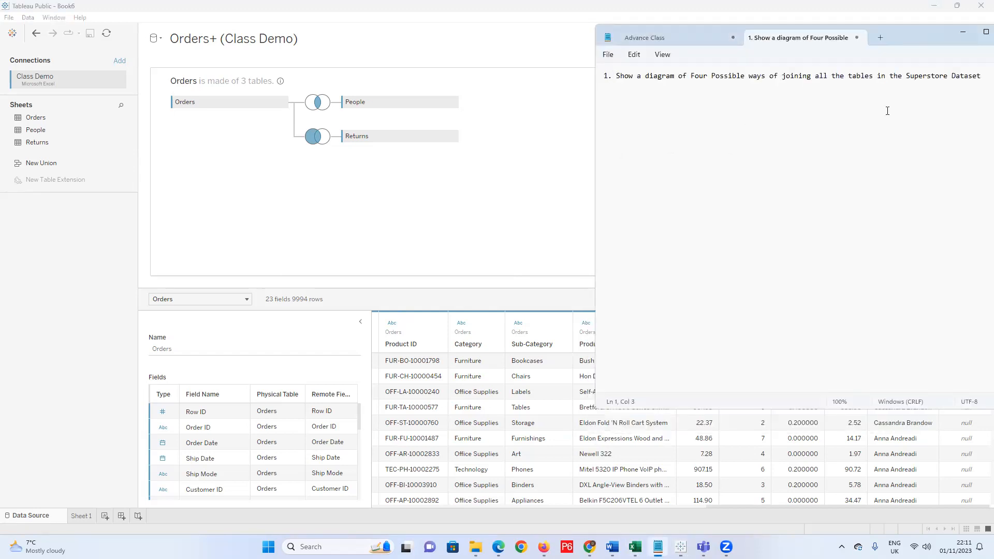
left_click(983, 78)
key("Return")
type("2")
type(", How to")
key("BackSpace")
key("BackSpace")
key("BackSpace")
key("BackSpace")
key("BackSpace")
key("BackSpace")
type("how to add icons or shapses to our")
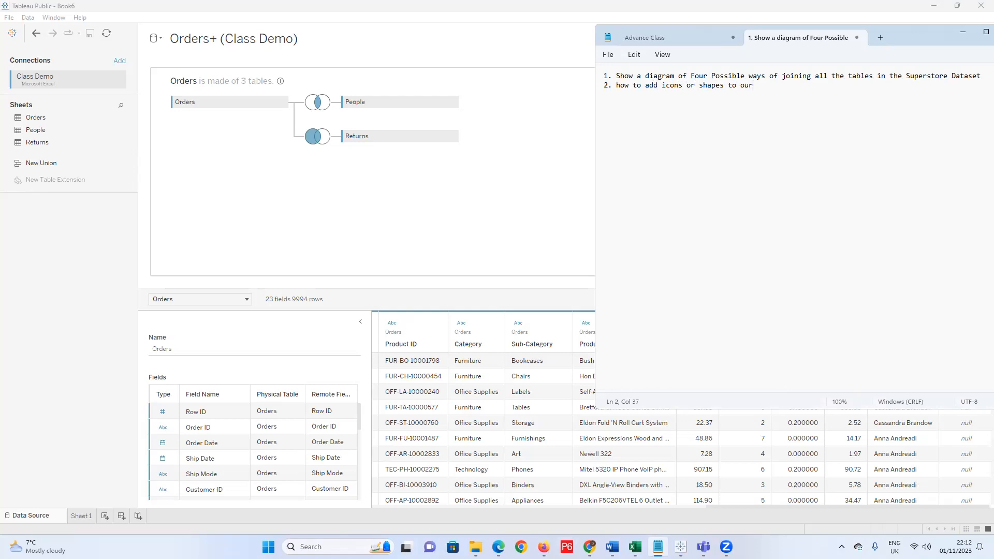
mouse_move(476, 547)
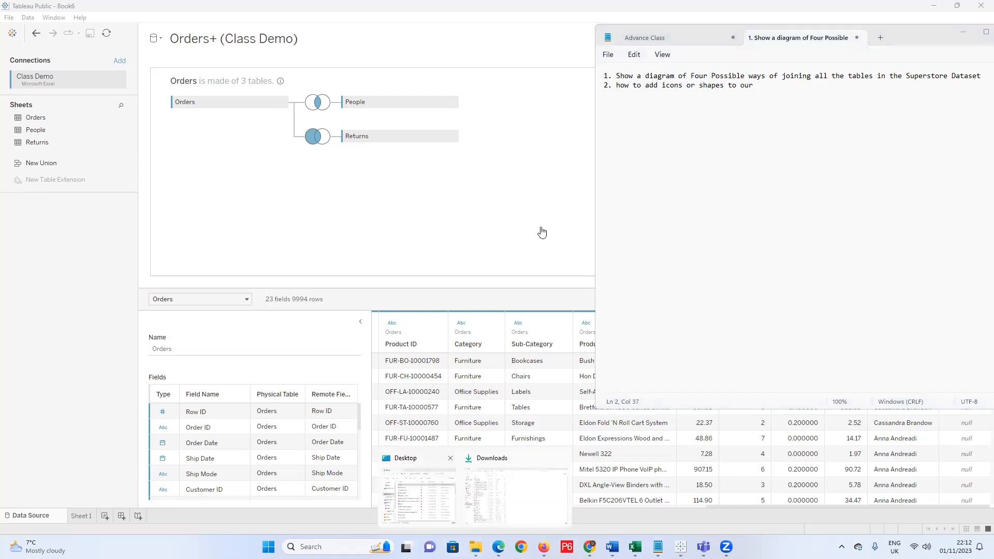
Replace 'our' in item 2 with the copied folder name 'My Tableau Repository'.
left_click(418, 496)
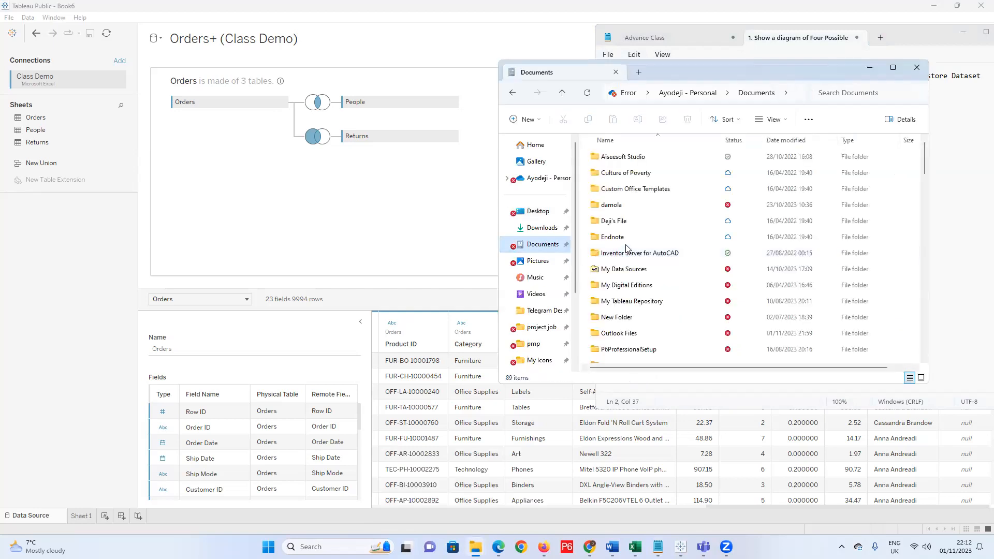
left_click(637, 304)
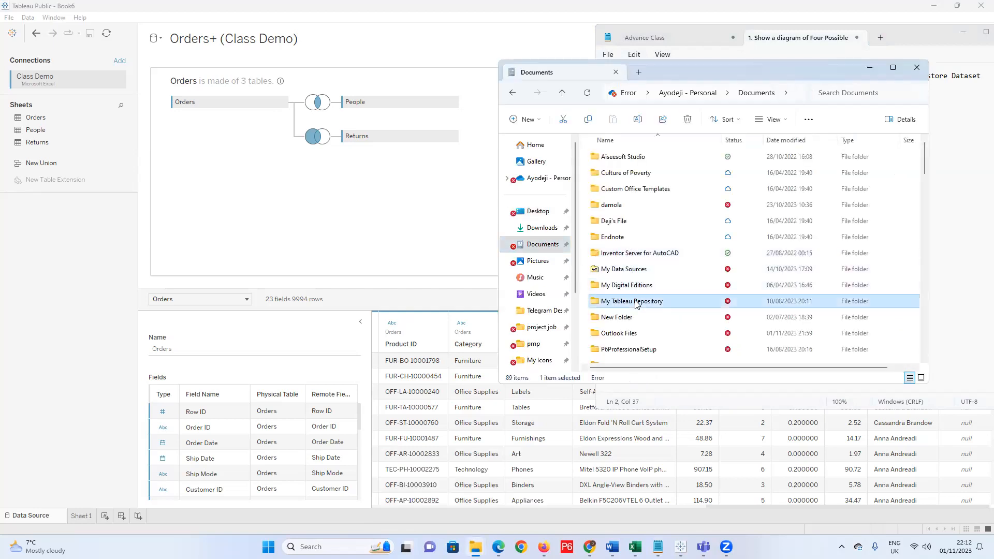
left_click(638, 303)
key("ctrl+c")
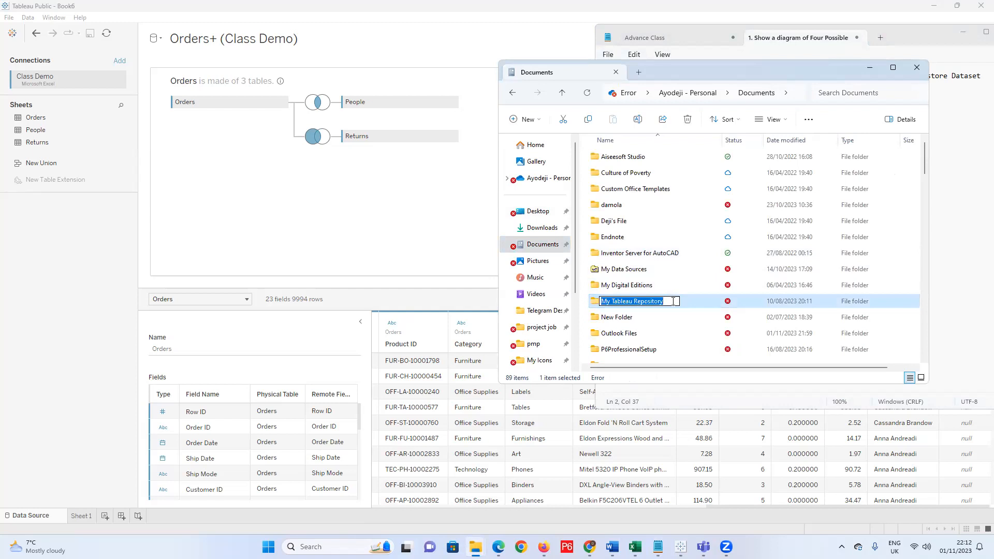
left_click(957, 108)
double_click(747, 85)
key("ctrl+v")
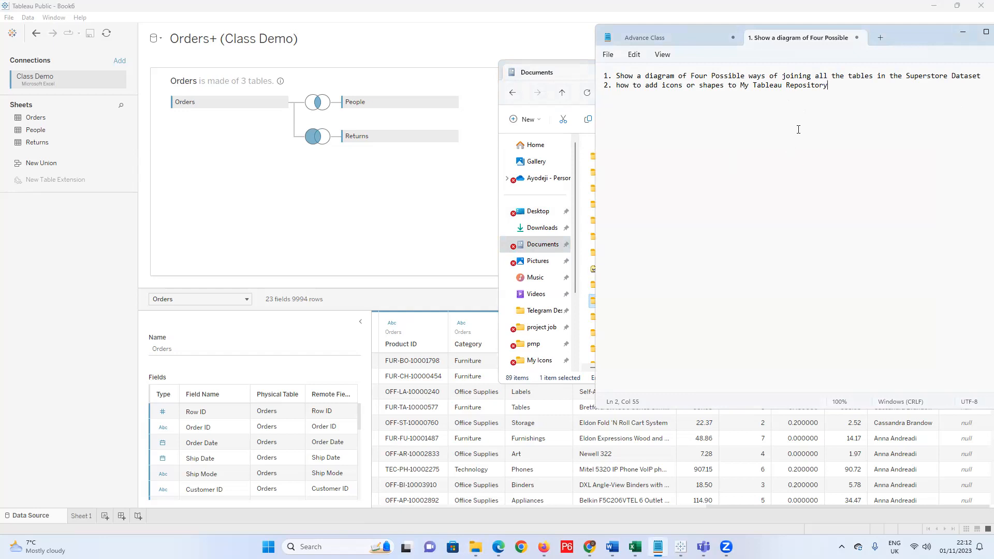
Capitalise 'How' at the start of item 2 and centre the Notepad window.
left_click(625, 88)
key("BackSpace")
type("H")
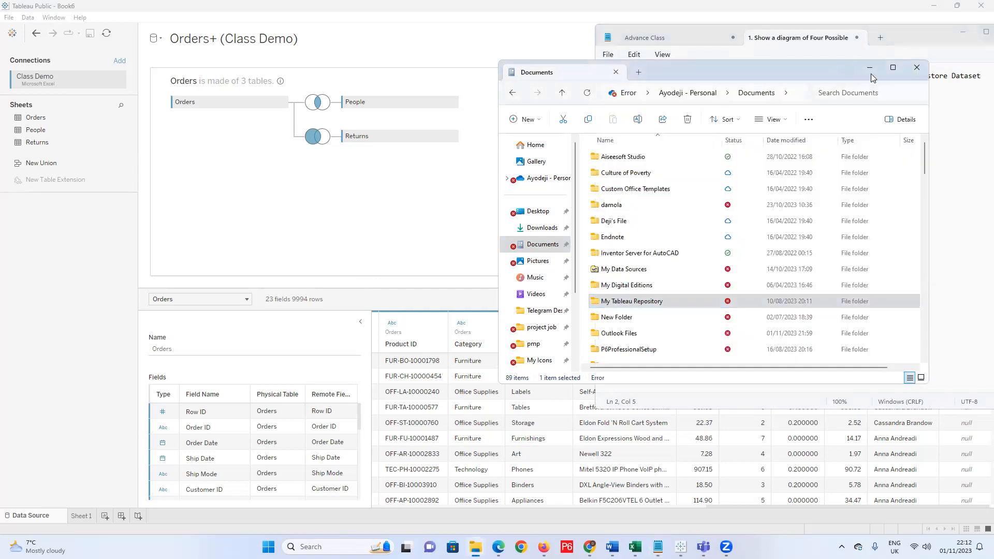
left_click(870, 68)
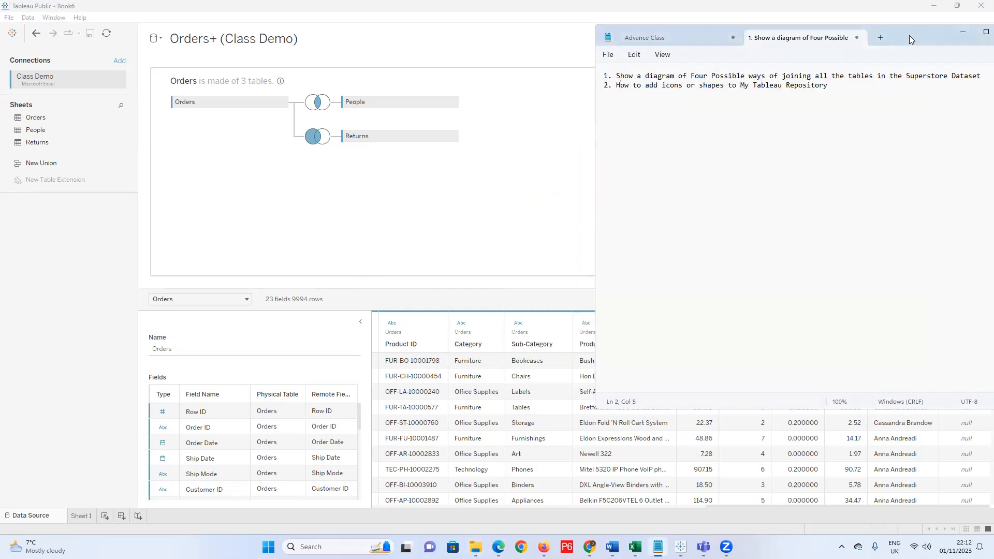
left_click_drag(910, 35, 627, 58)
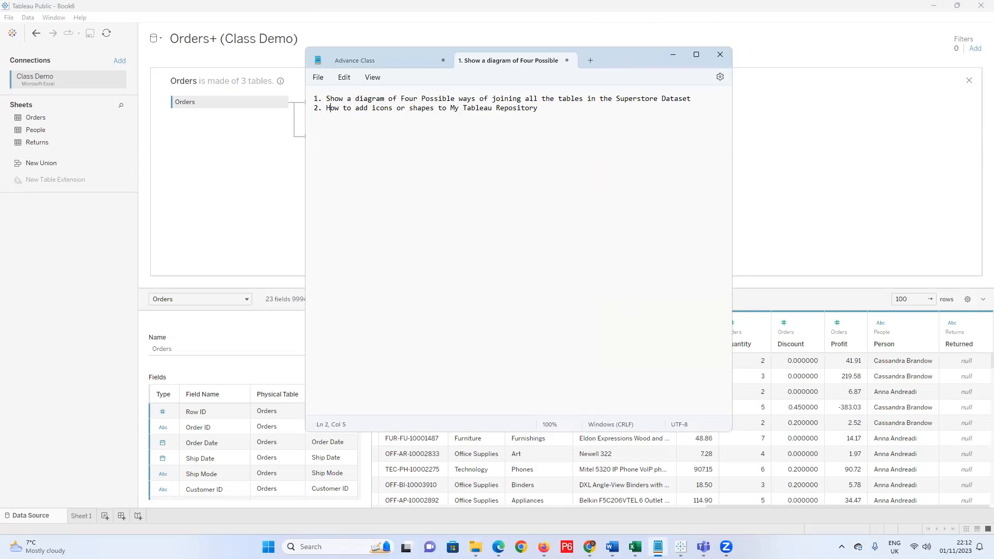
left_click(476, 547)
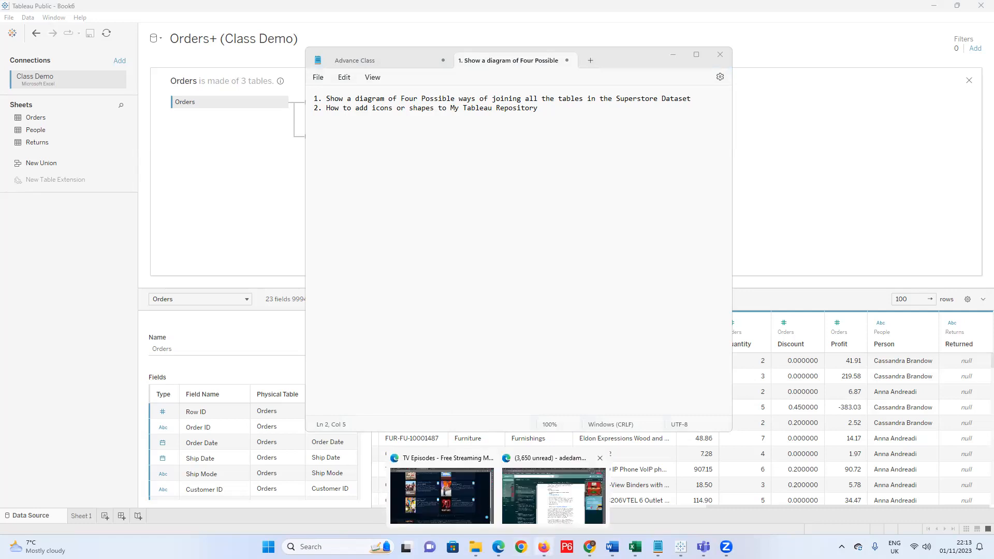
left_click(544, 547)
Search Google for 'sales person icon png' from a new Firefox tab.
left_click(719, 18)
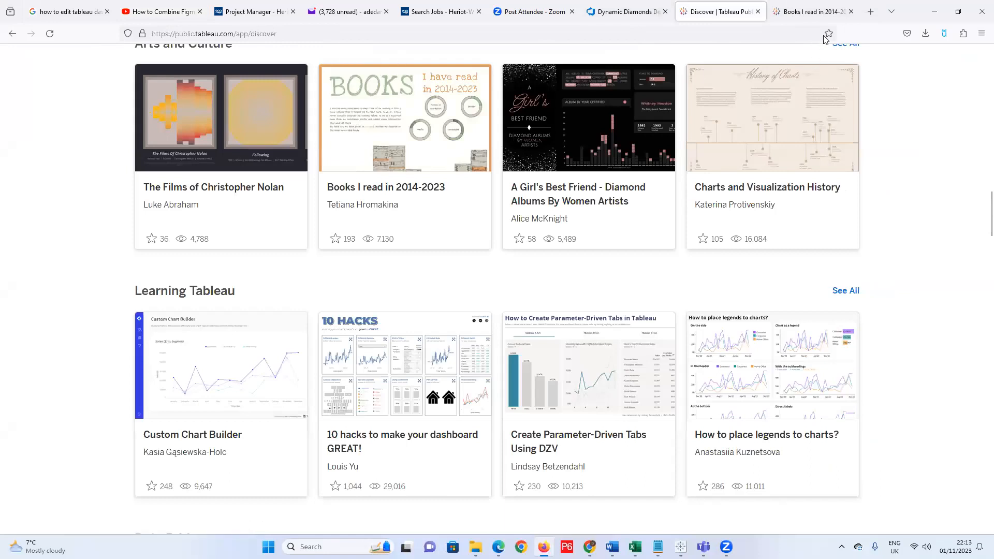
left_click(872, 12)
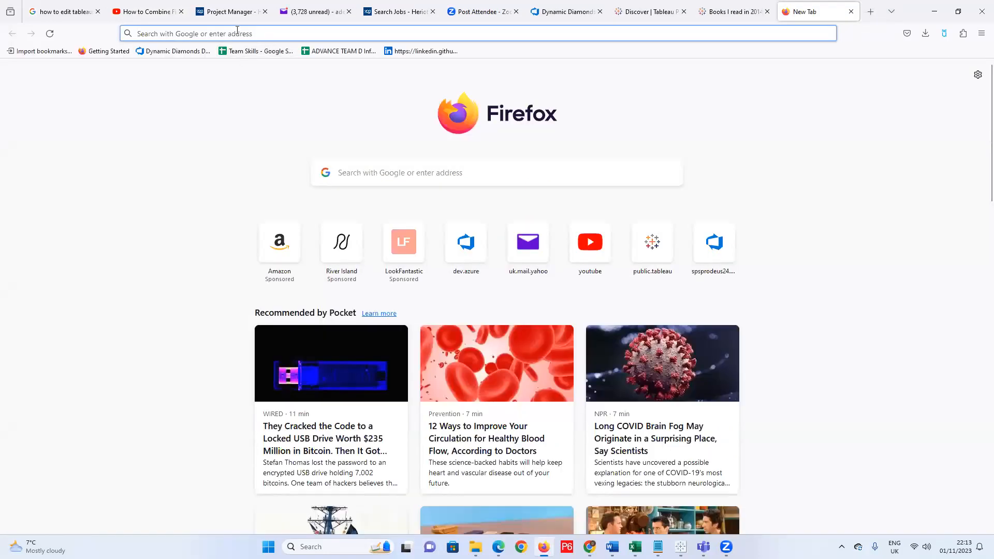
left_click(238, 34)
type("sales person ")
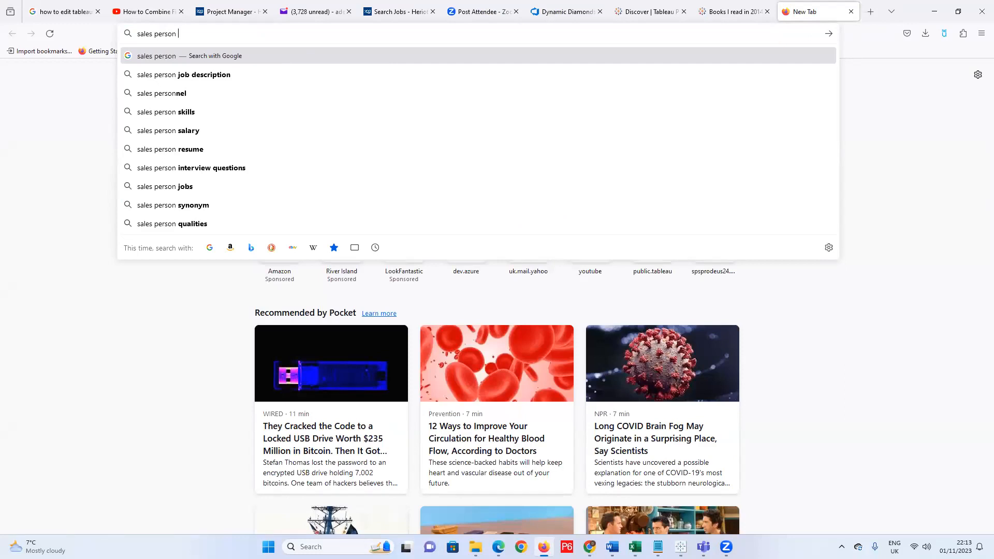
type("icon")
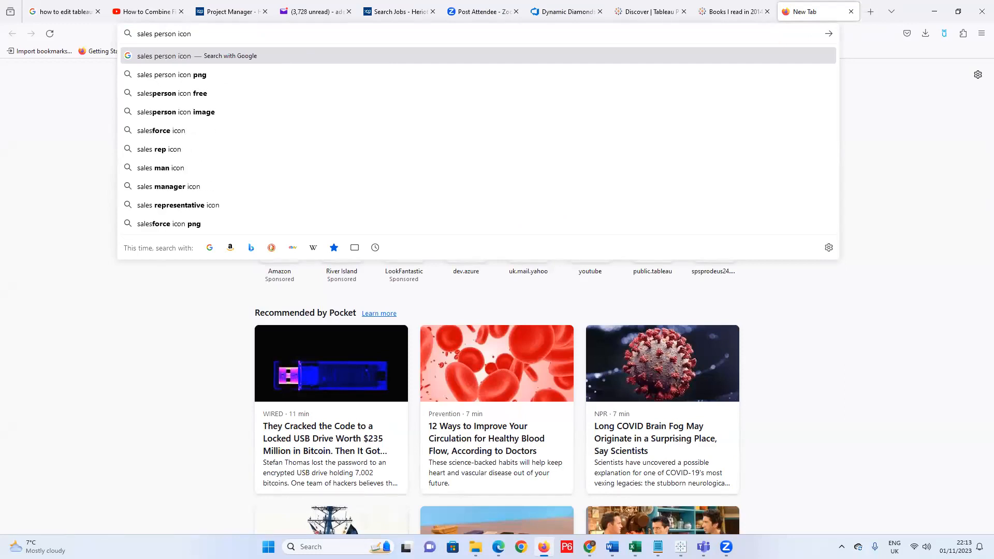
type(" png")
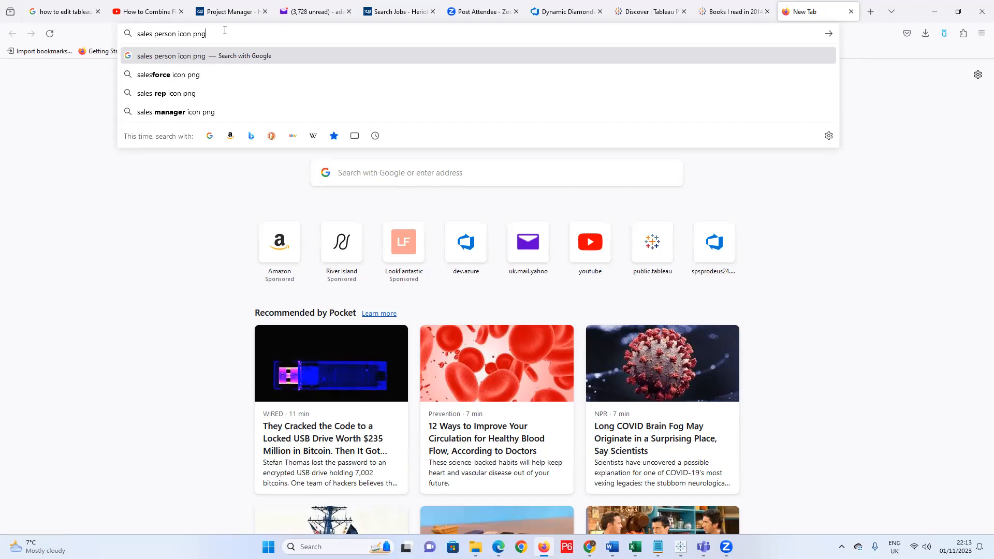
left_click(220, 56)
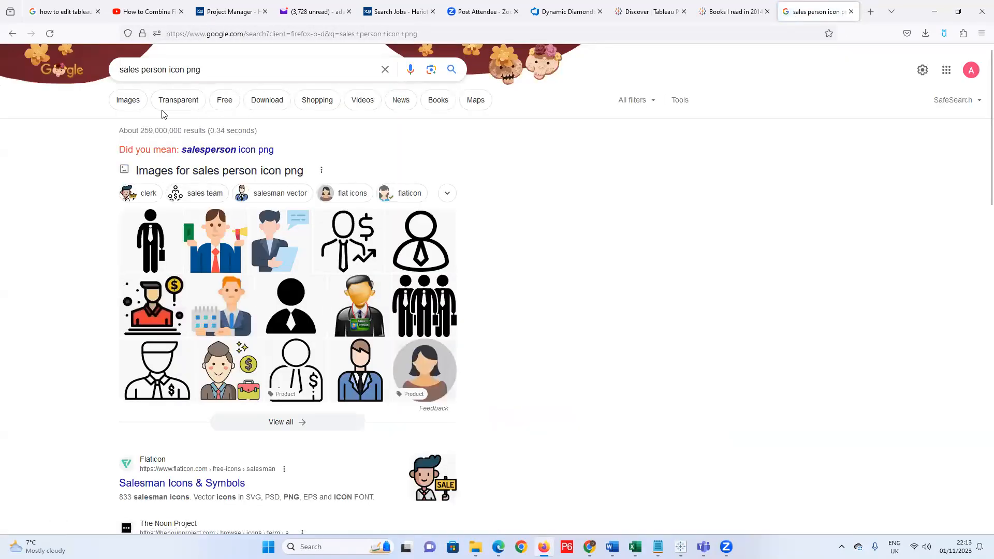
Switch to image results and try a CleanPNG salesperson icon, cancelling its save.
left_click(130, 102)
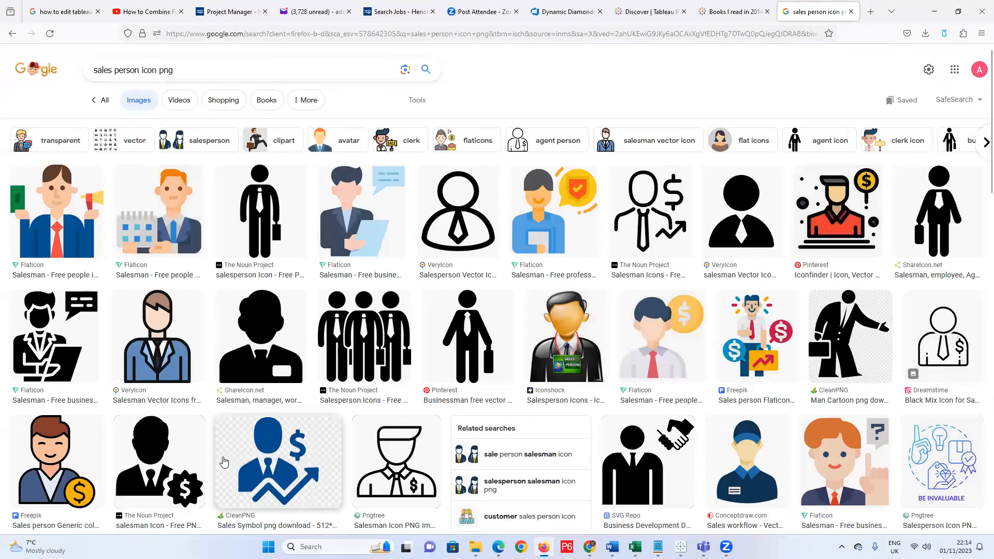
right_click(272, 451)
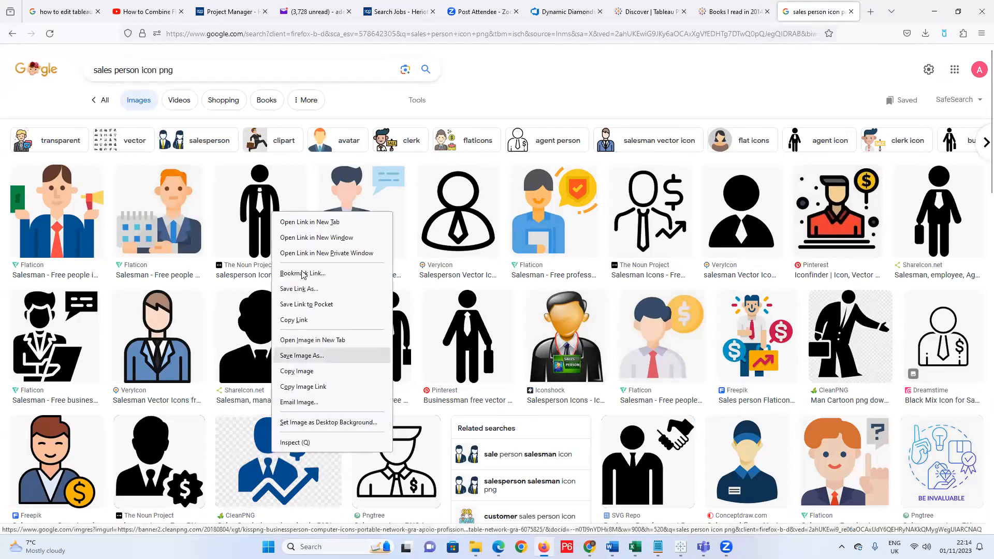
left_click(314, 222)
left_click(823, 12)
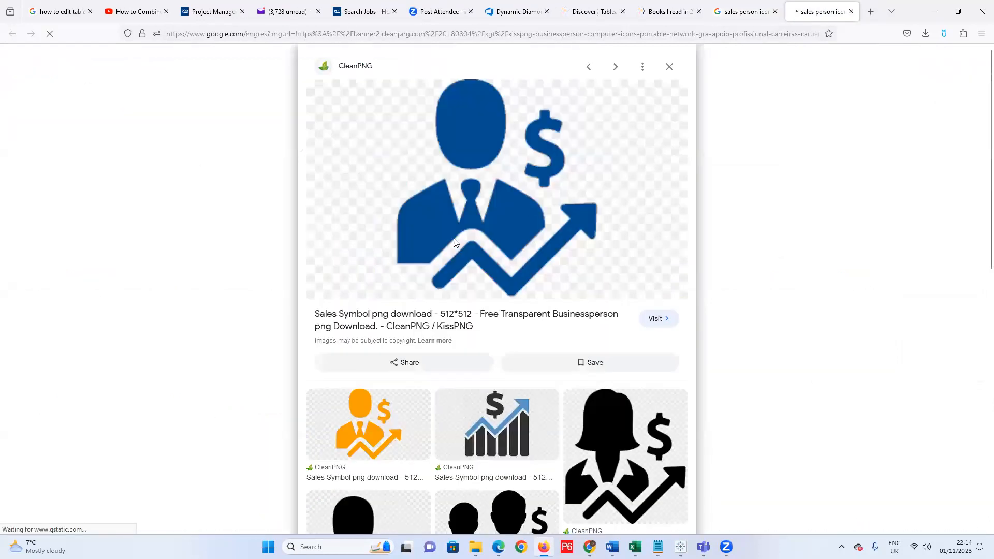
right_click(482, 212)
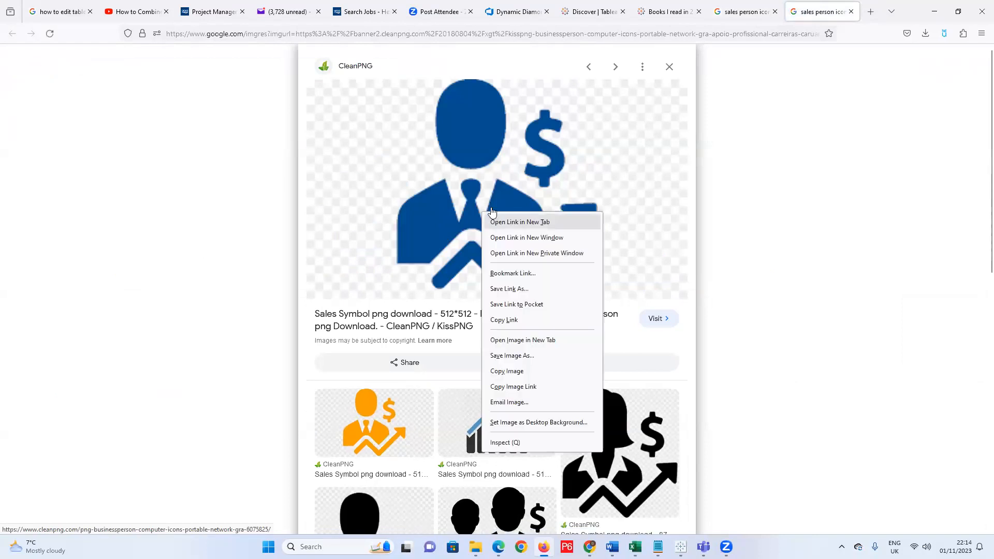
left_click(515, 356)
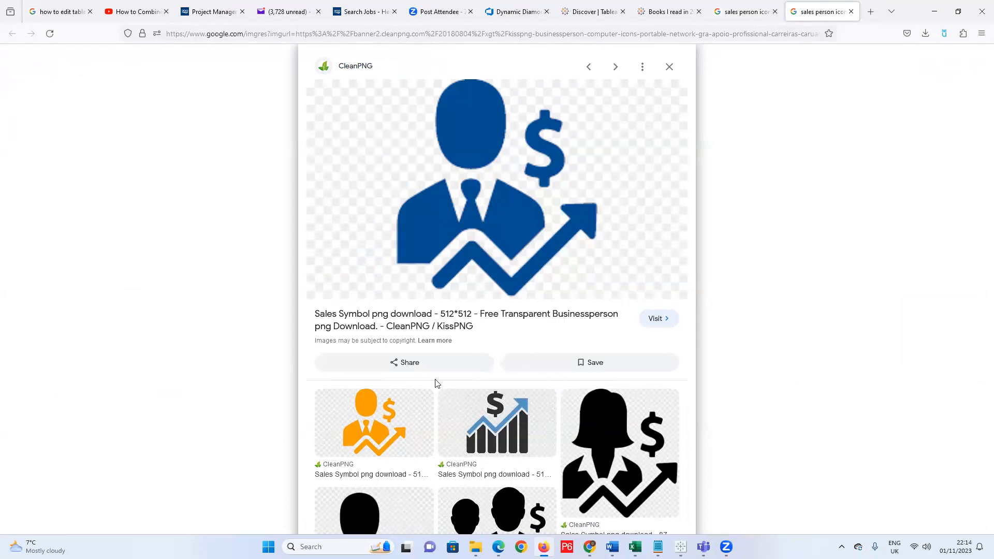
left_click(487, 7)
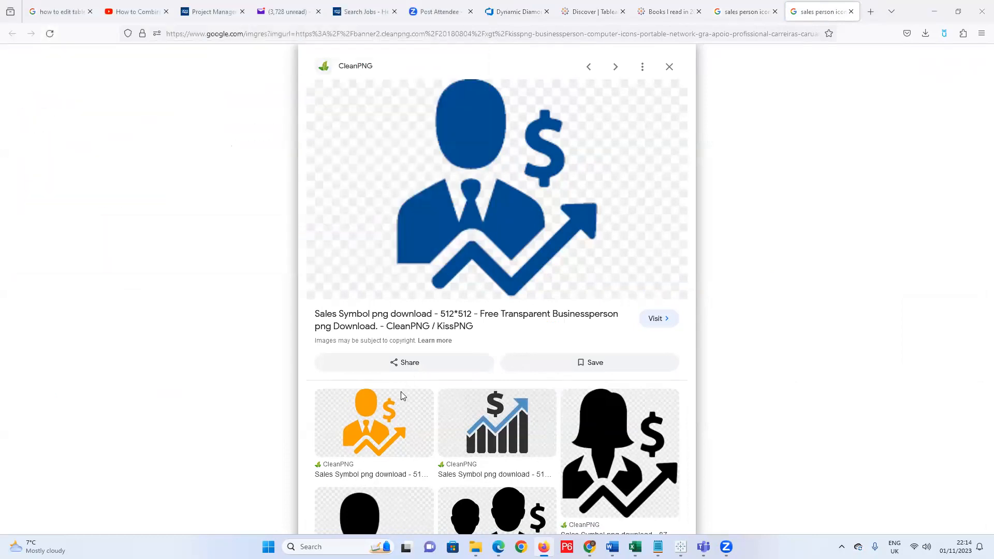
Preview the black '35 Sales Rep Icon' image and choose Save Image As for it.
left_click(389, 416)
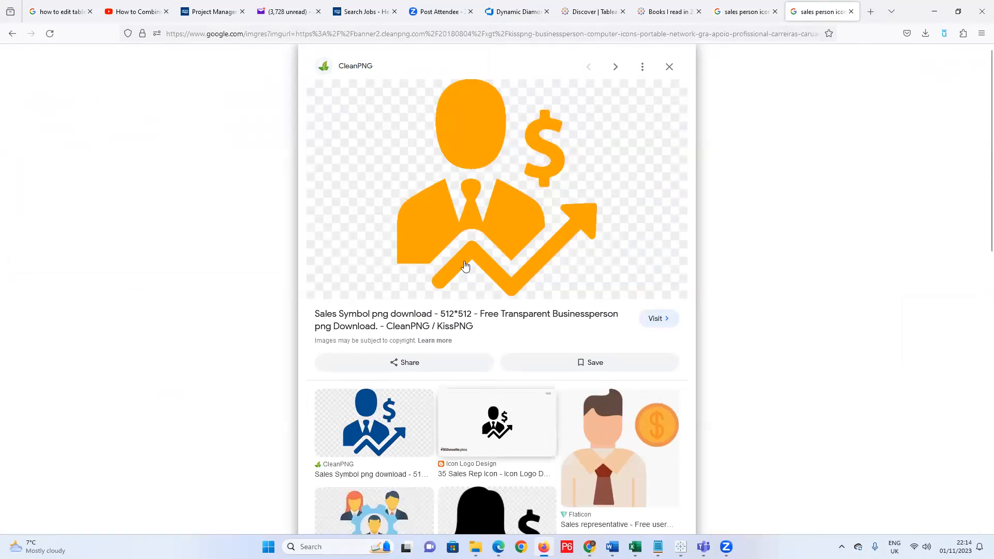
left_click(494, 414)
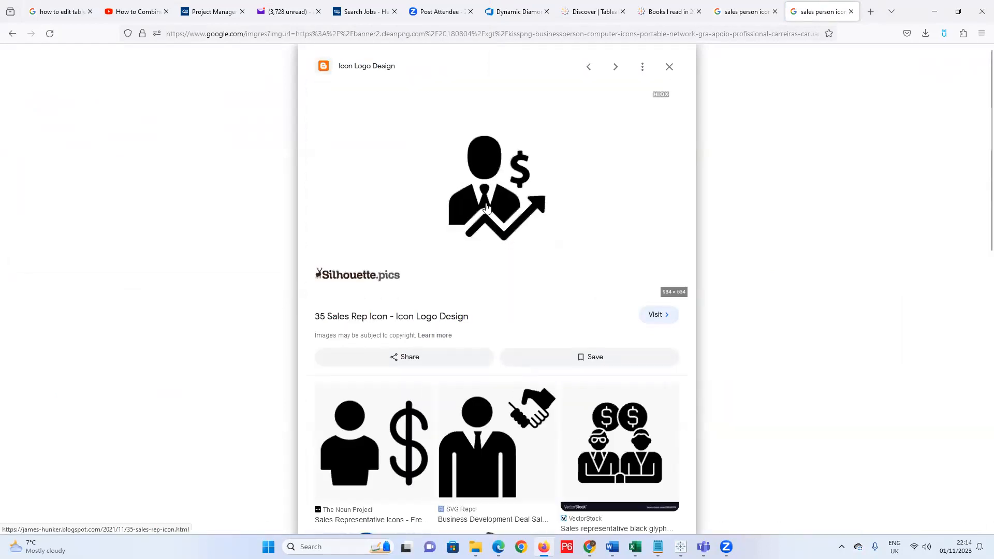
right_click(486, 207)
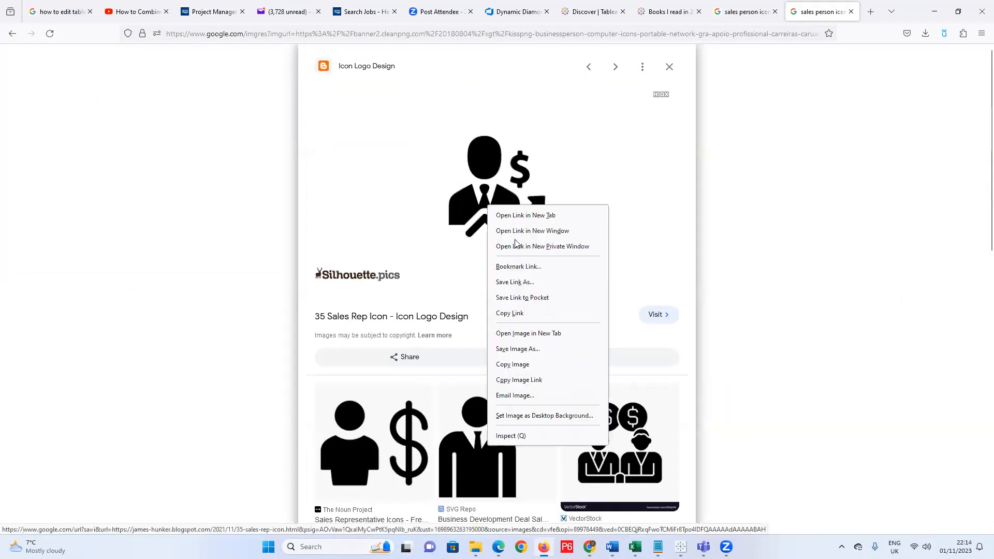
left_click(520, 352)
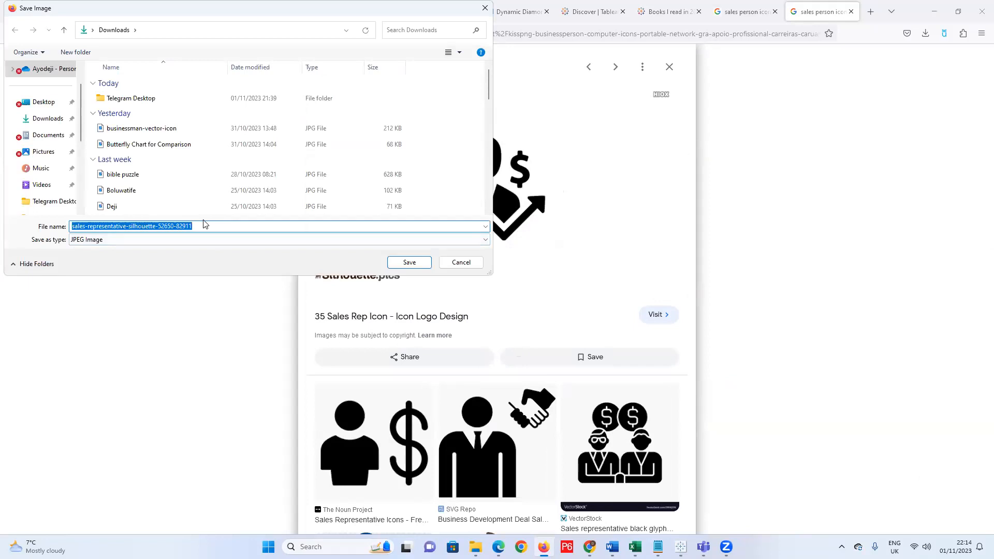
Name the file 'Sales Person Icon' and browse to Documents > My Tableau Repository.
left_click_drag(200, 226, 72, 228)
type("S")
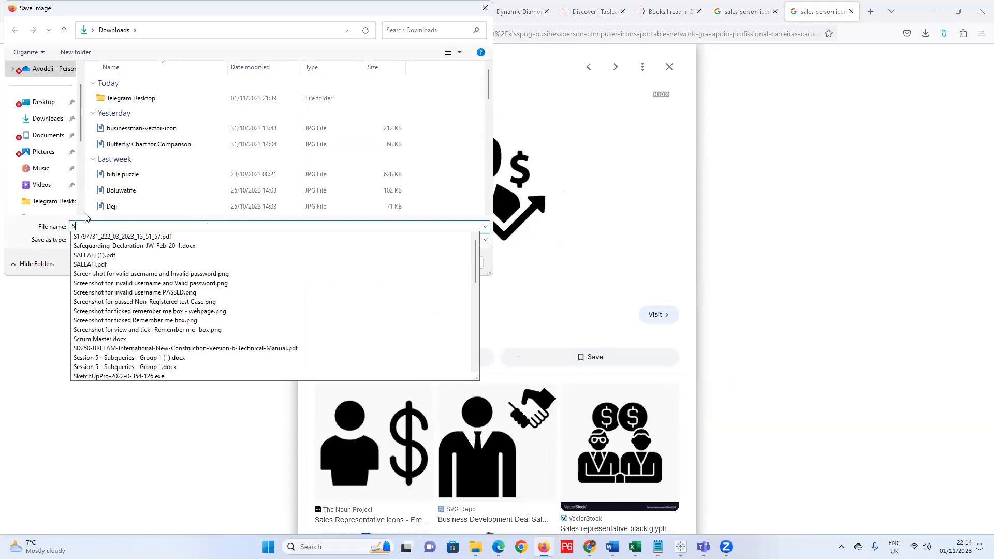
type("ales Person Icon")
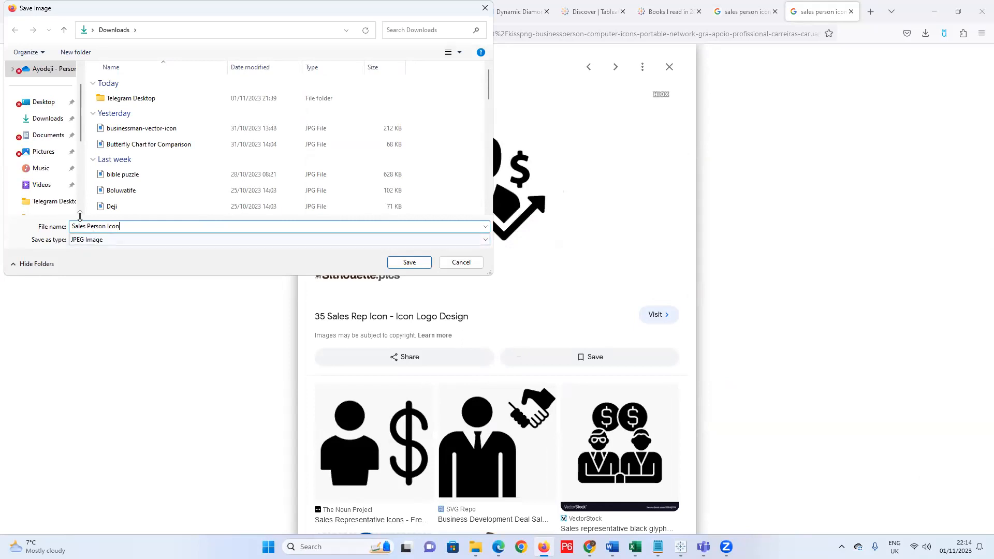
left_click(49, 135)
scroll(105, 148, "down", 1)
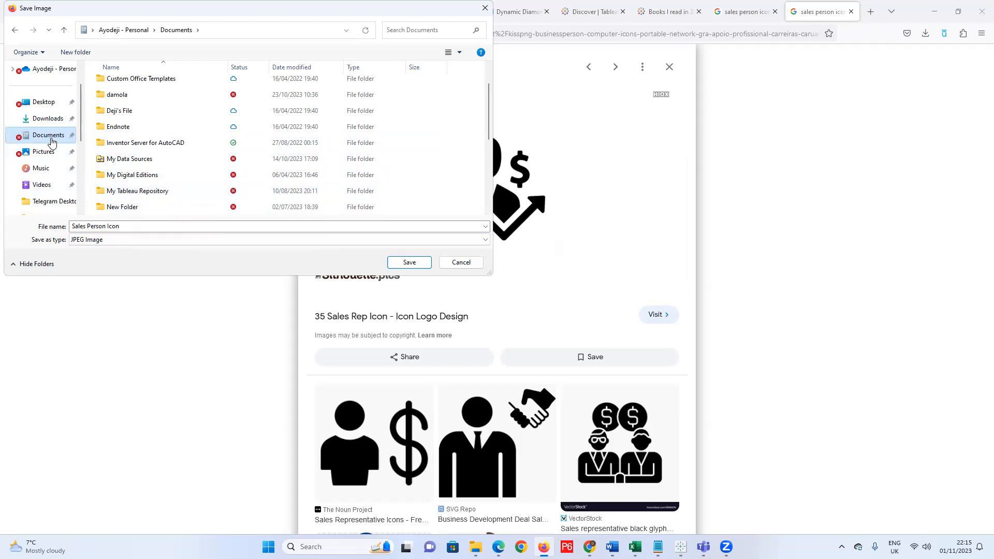
double_click(138, 191)
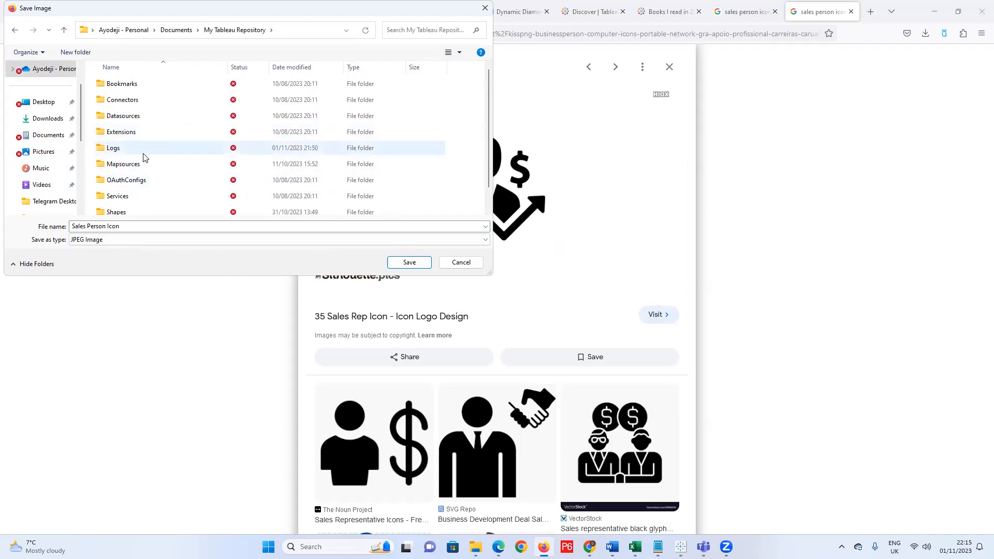
scroll(139, 160, "down", 1)
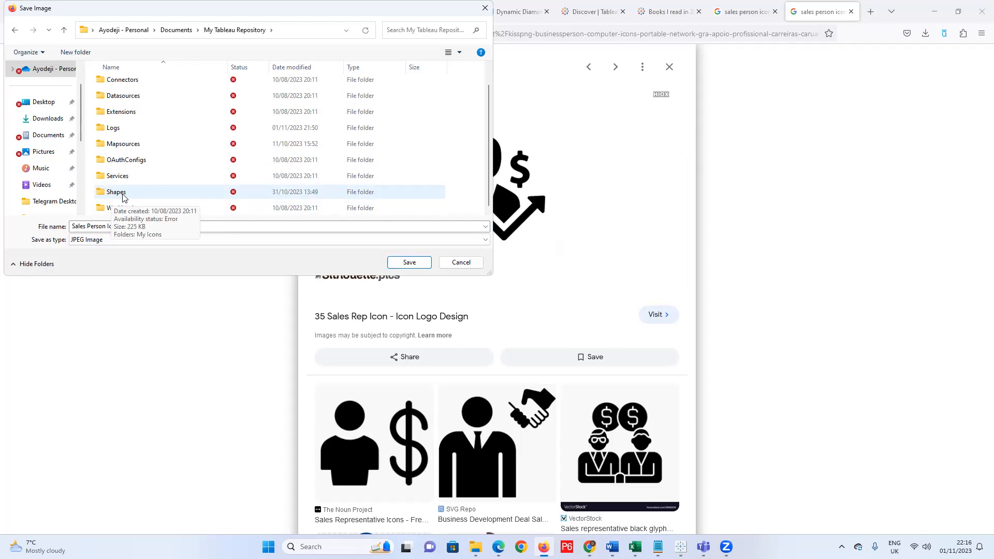
Open the Shapes folder, then create and delete an unneeded new folder there.
double_click(123, 196)
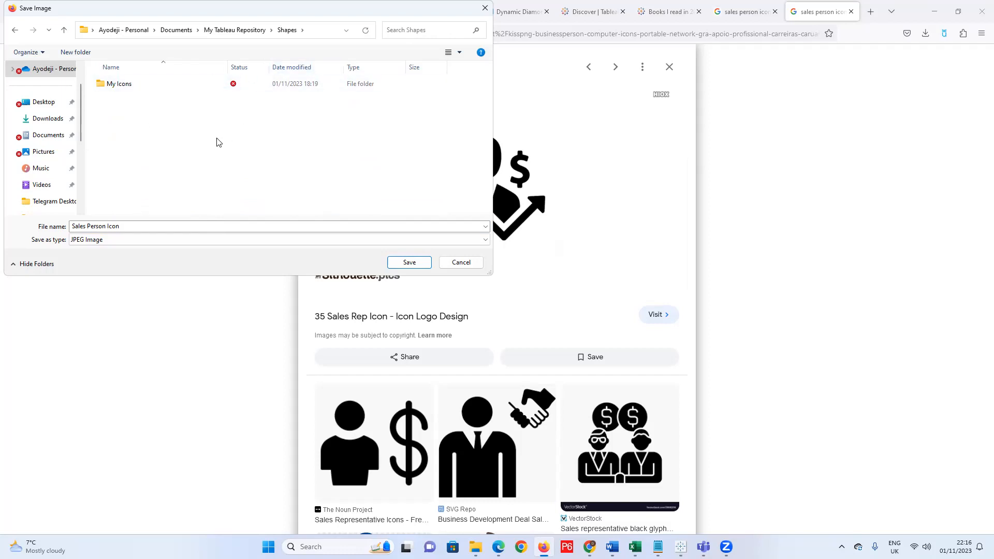
right_click(182, 125)
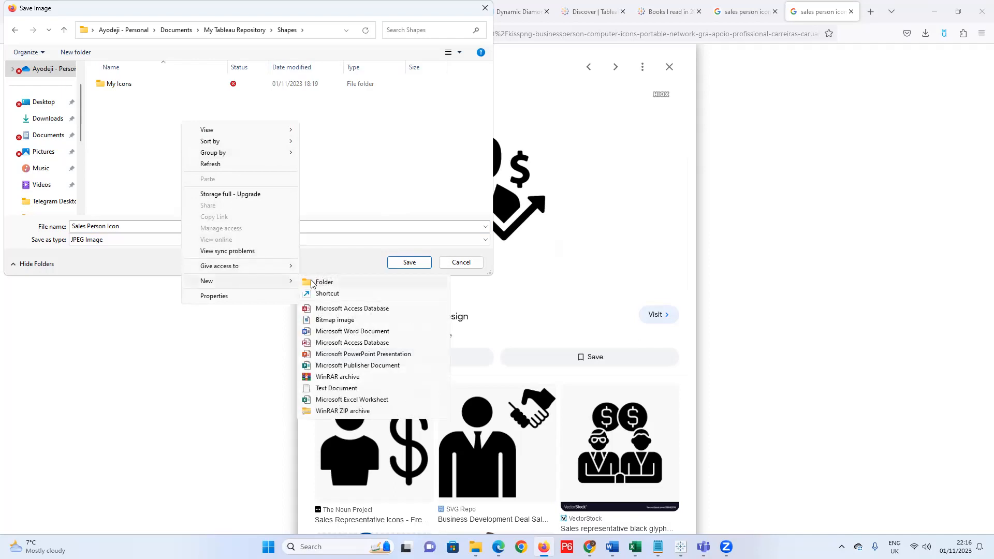
left_click(305, 282)
key("Return")
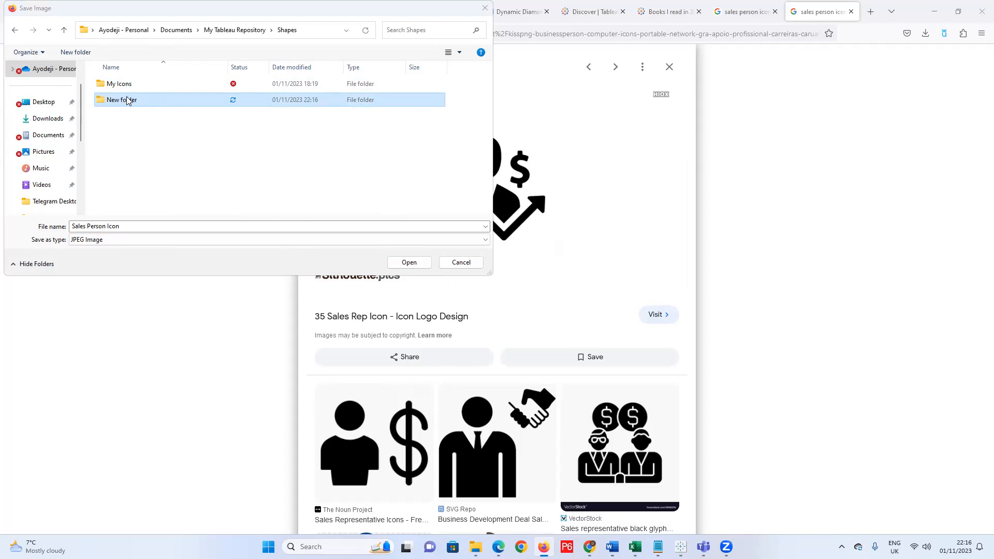
key("Delete")
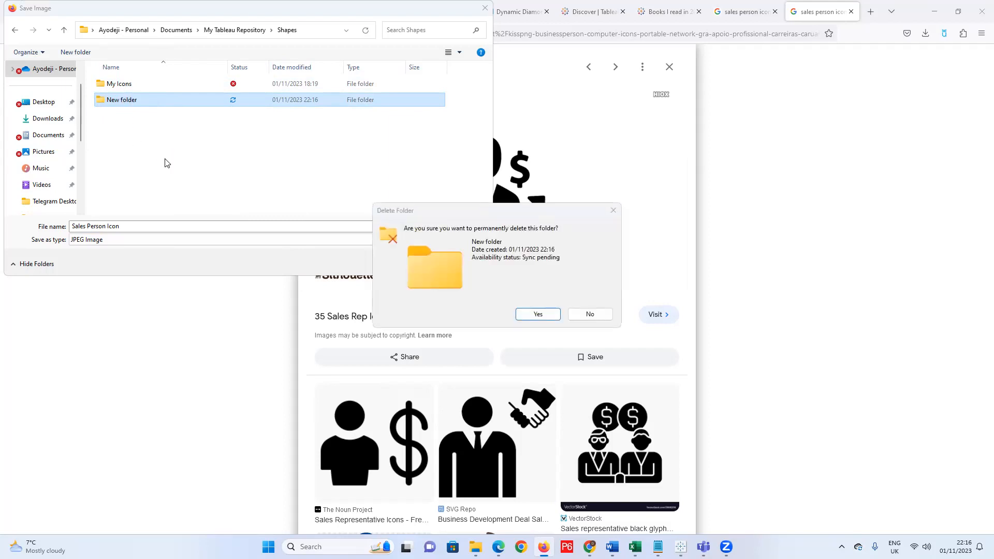
left_click(534, 314)
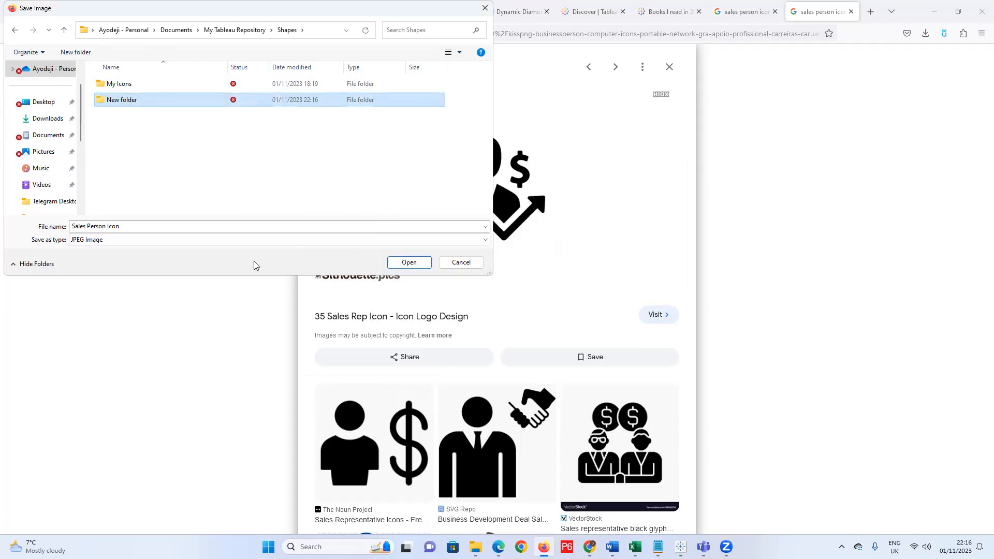
Save the image as 'Sales Person Icon 2' inside the My Icons folder.
double_click(132, 89)
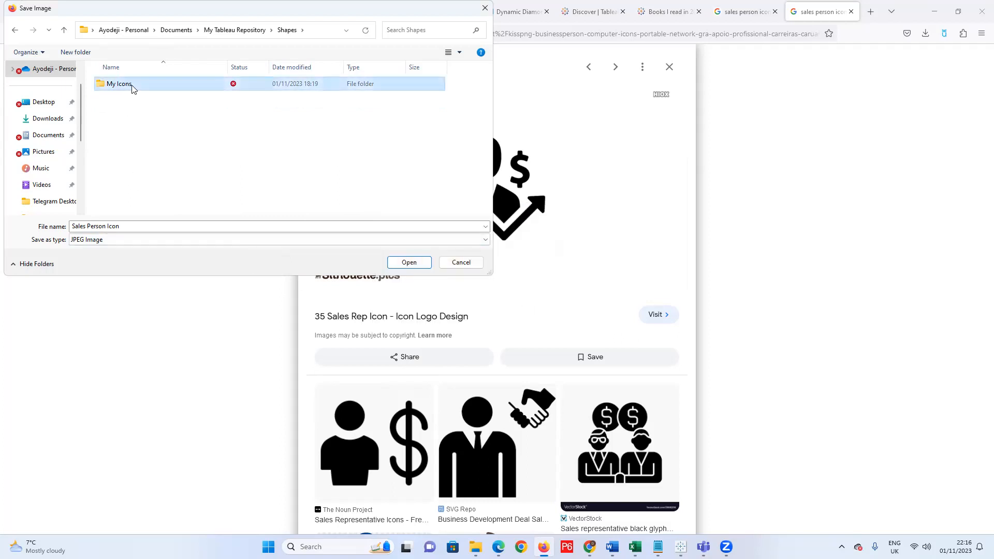
left_click(133, 226)
left_click(133, 227)
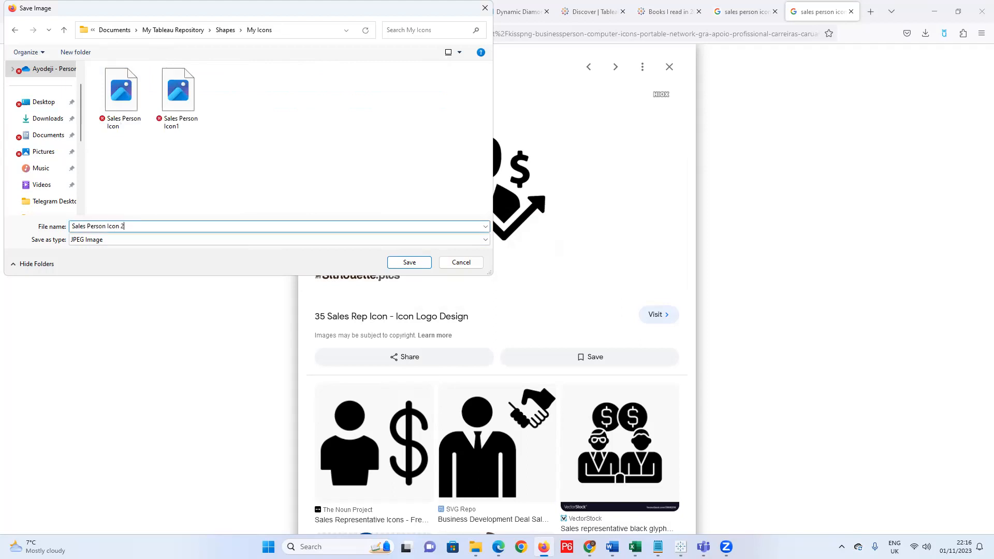
left_click(409, 263)
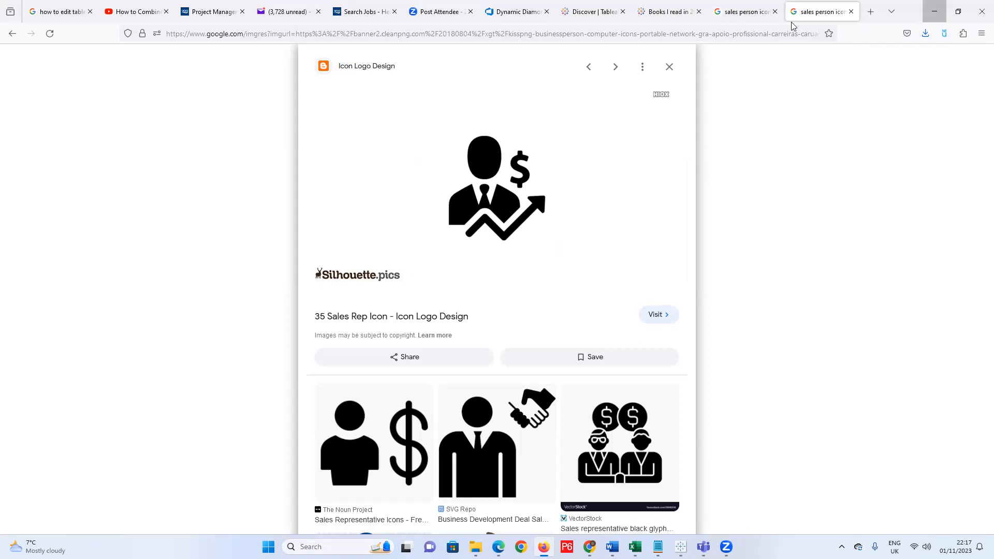
left_click(932, 15)
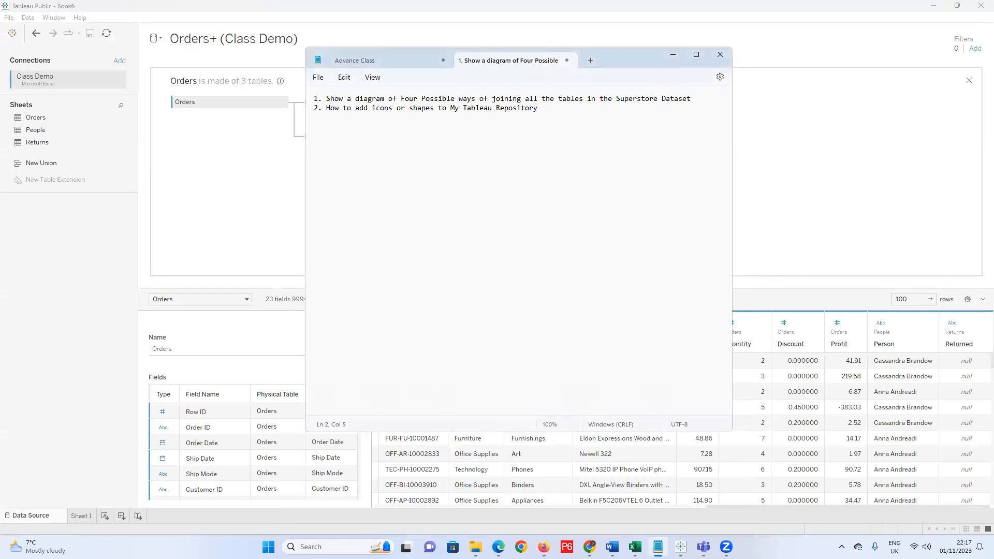
In File Explorer, go to Documents > My Tableau Repository > Shapes > My Icons.
mouse_move(475, 547)
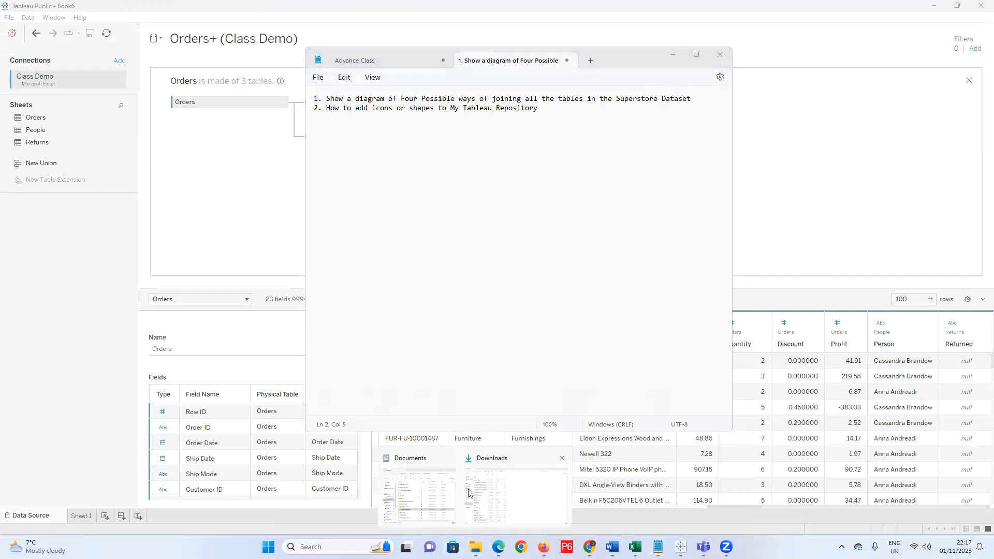
left_click(515, 504)
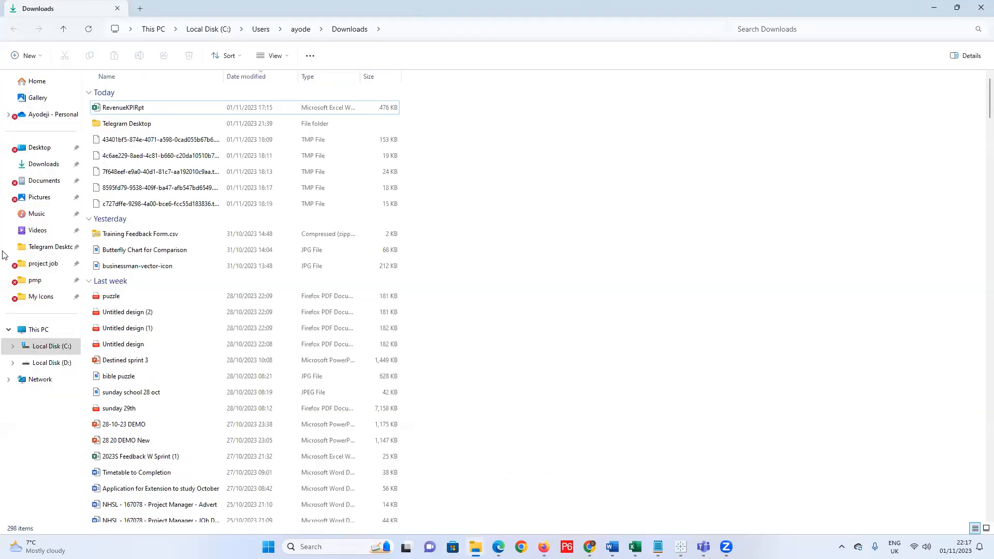
left_click(44, 181)
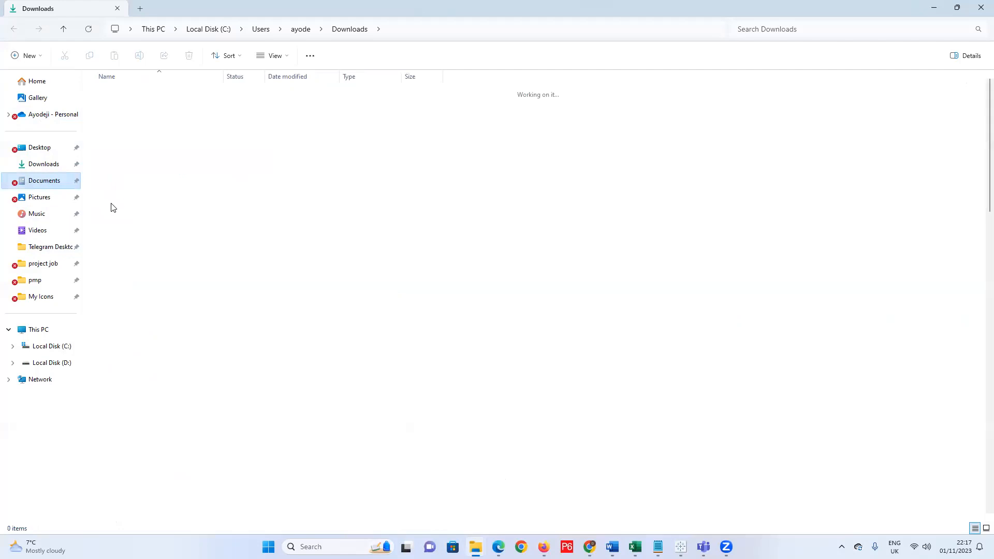
double_click(127, 232)
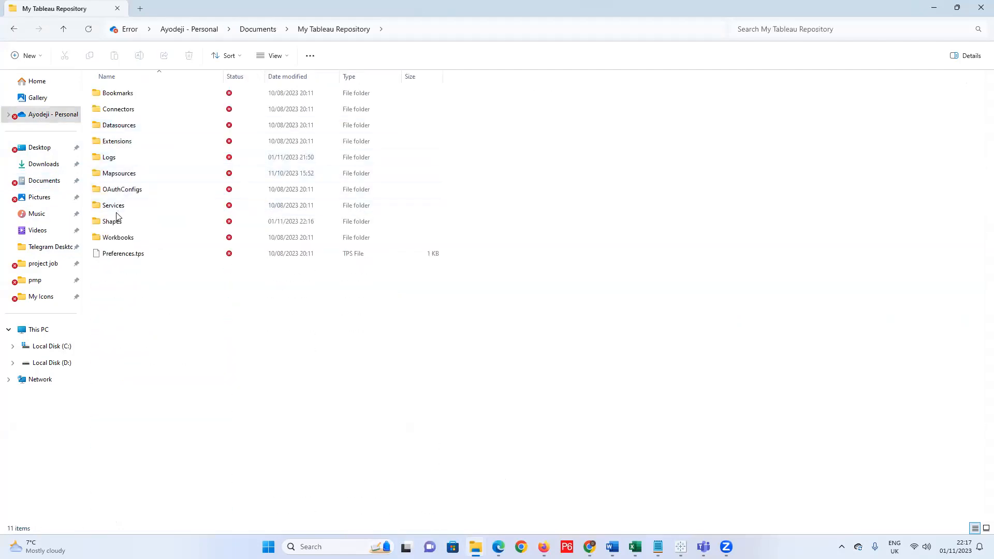
left_click(115, 223)
double_click(115, 223)
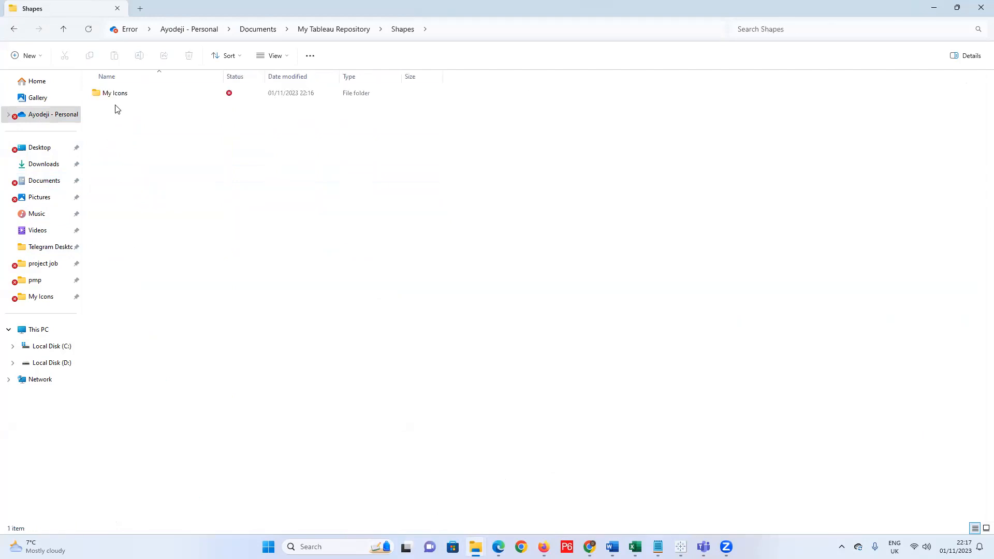
left_click(116, 98)
double_click(117, 99)
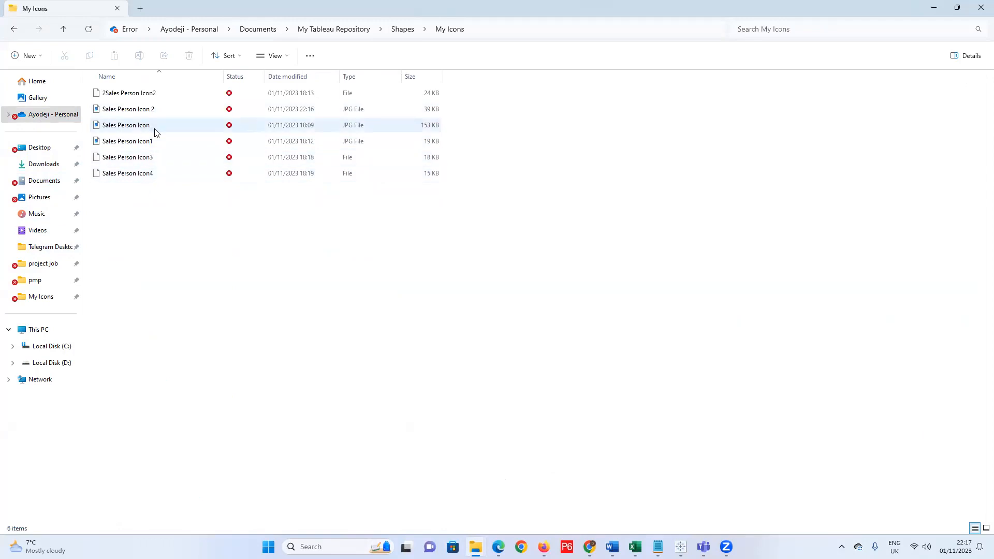
Rename 'Sales Person Icon 2' to 'Sales Person Icon 5', then select 2Sales Person Icon2.
mouse_move(161, 113)
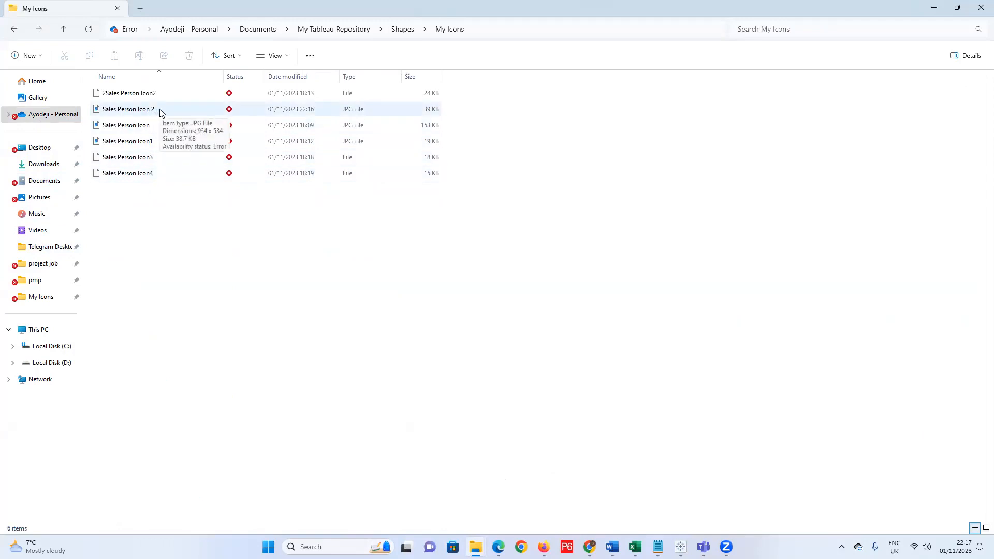
left_click(160, 110)
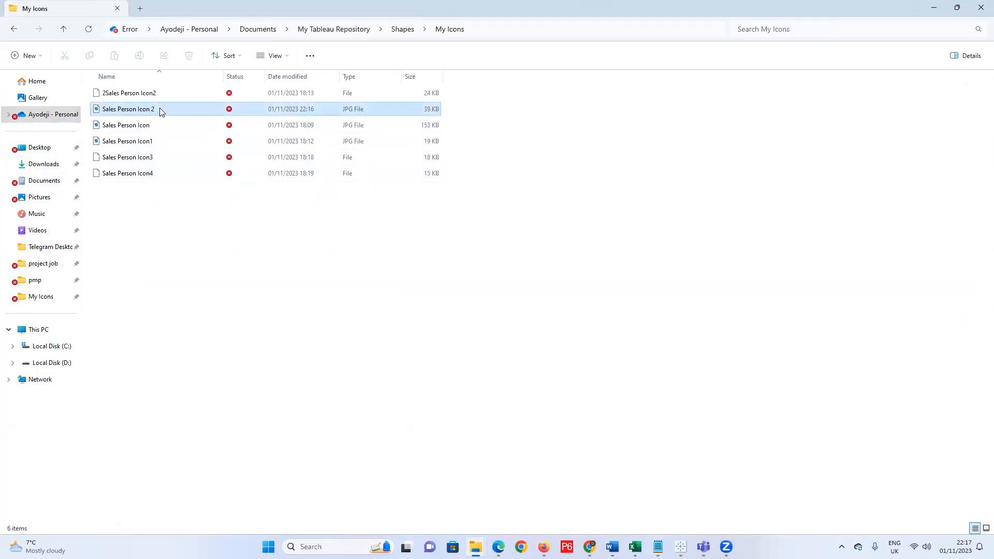
left_click(160, 110)
left_click(161, 109)
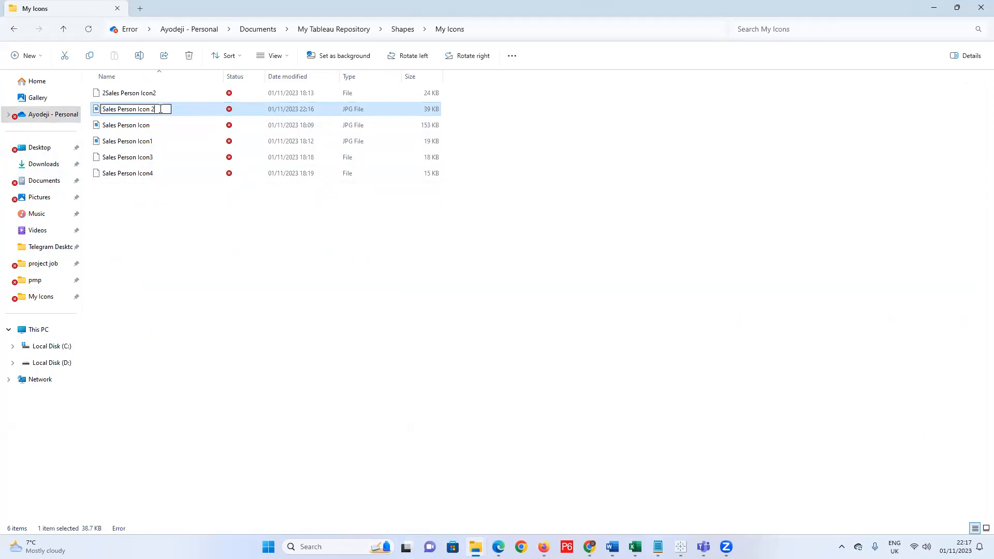
key("BackSpace")
type("5")
key("Return")
left_click(109, 94)
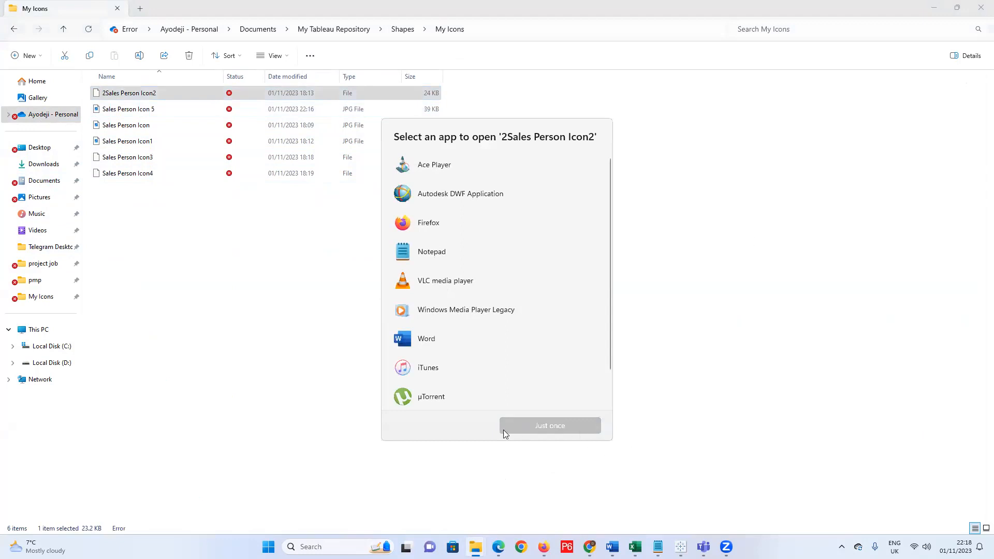
Cancel the app picker for 2Sales Person Icon2 and open Sales Person Icon 5 in Photos.
left_click(367, 399)
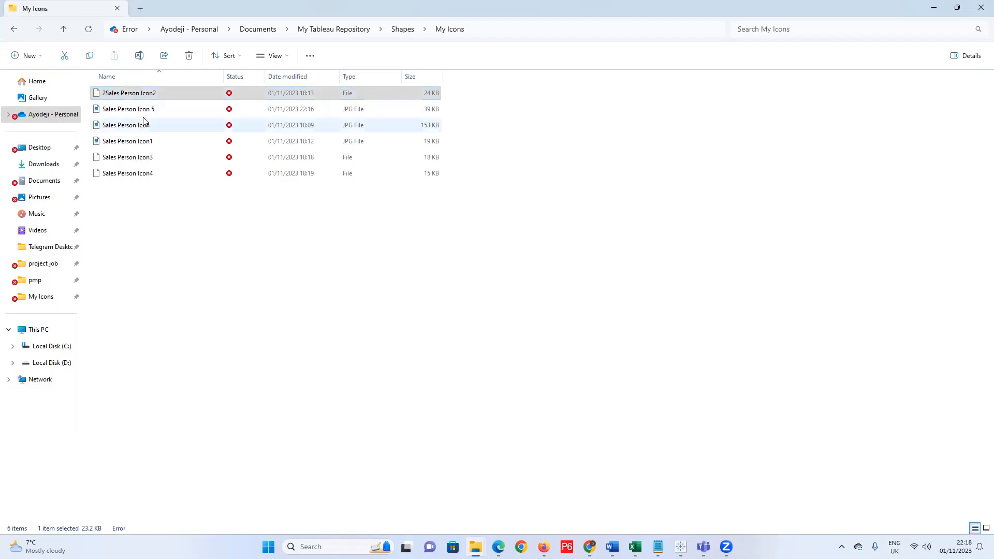
right_click(138, 94)
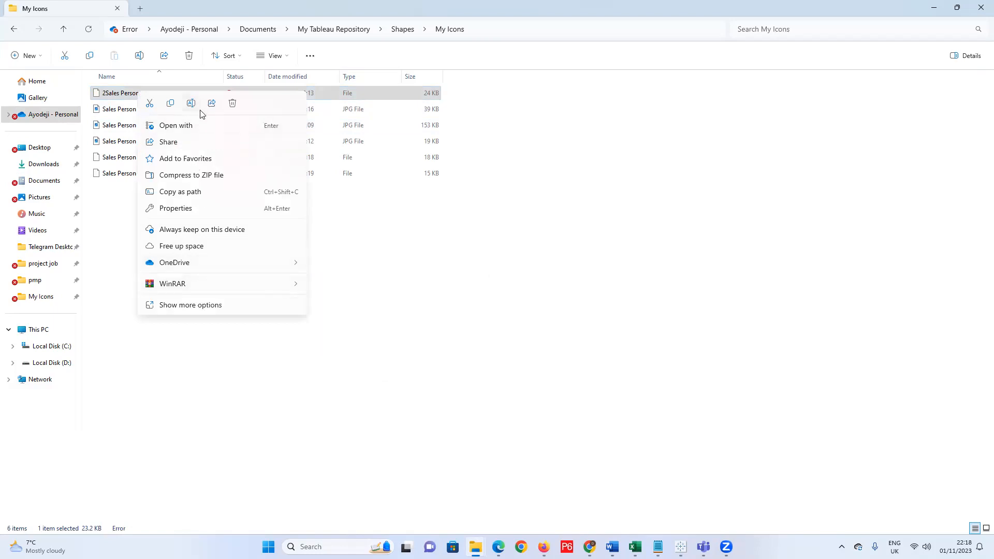
left_click(197, 128)
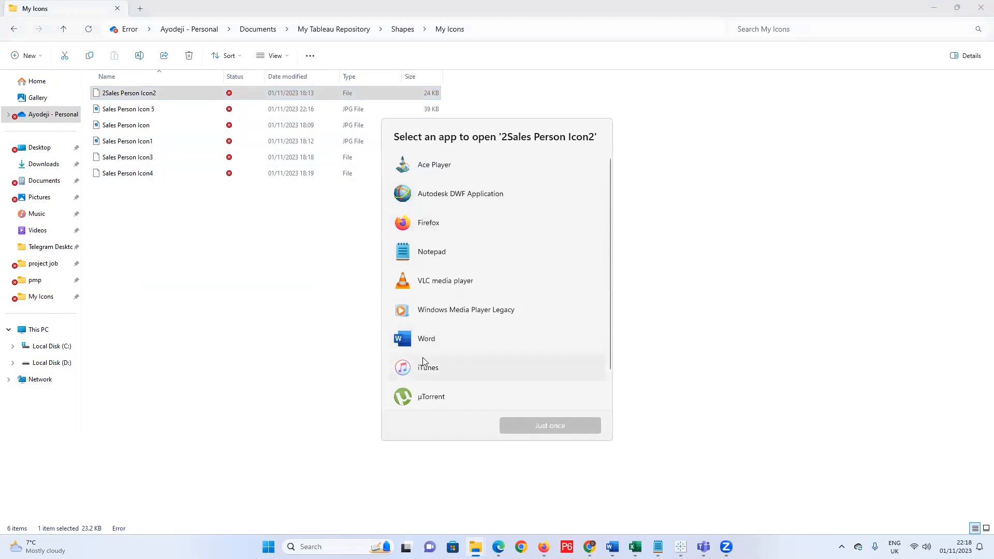
scroll(433, 340, "down", 2)
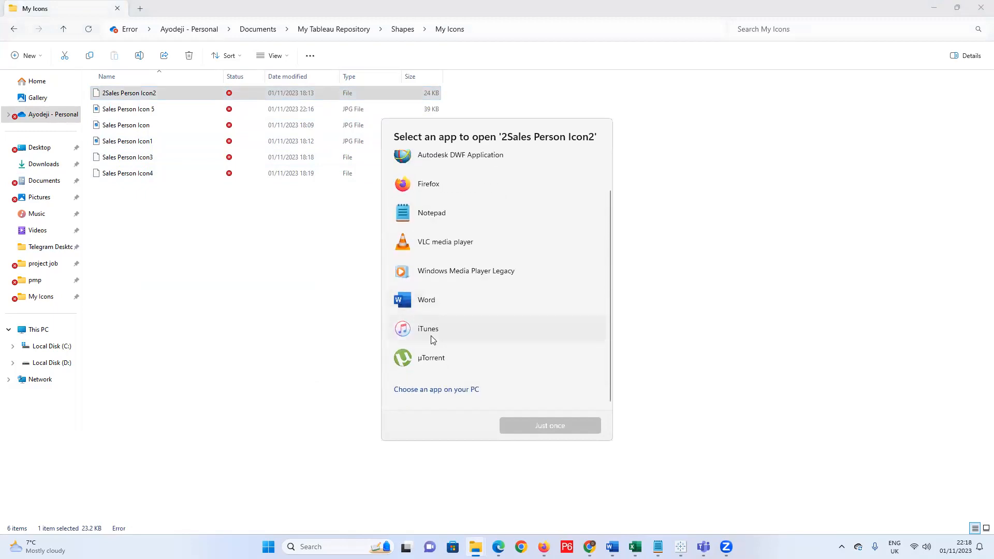
scroll(437, 369, "up", 1)
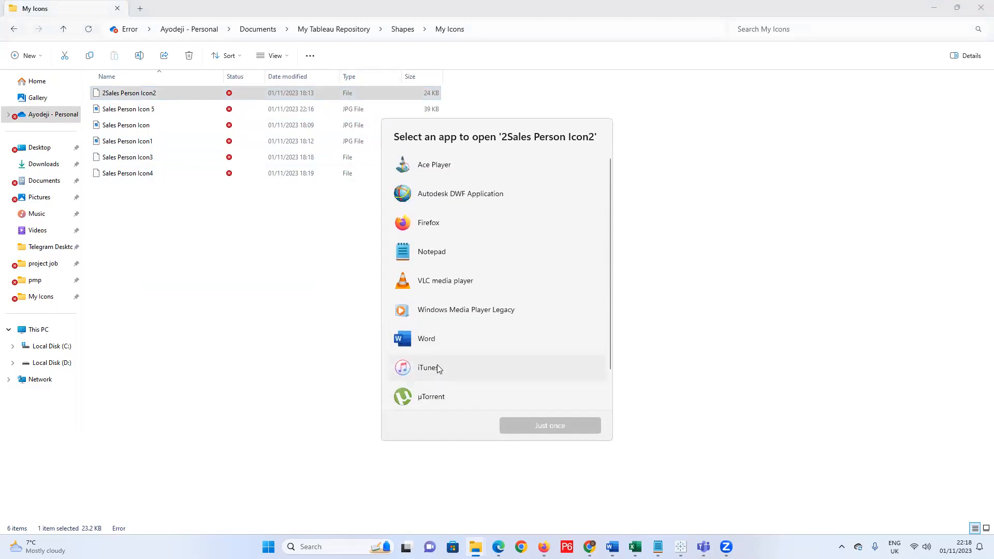
left_click(321, 287)
left_click(127, 110)
double_click(136, 114)
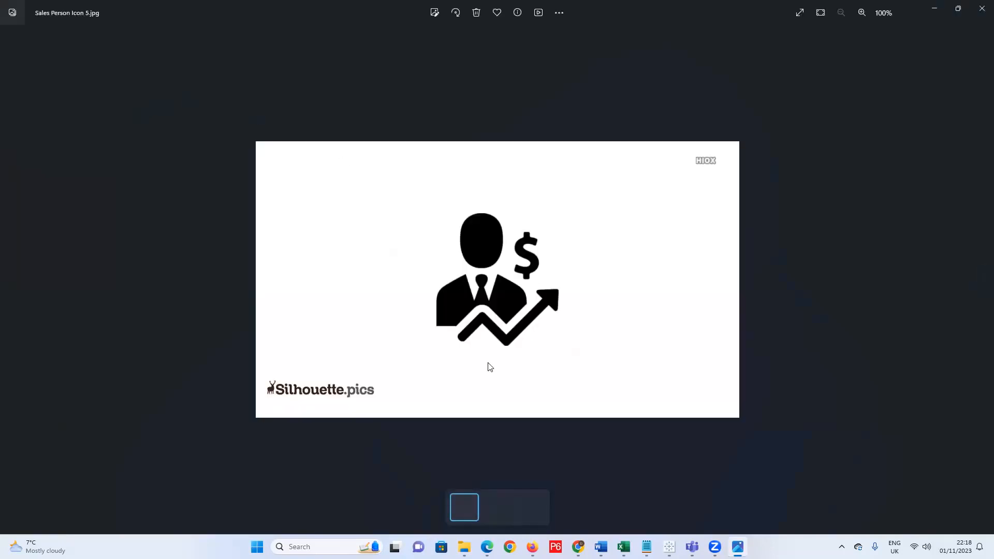
Flip through the saved icons, back to Sales Person Icon 5, then close Photos.
key("Right")
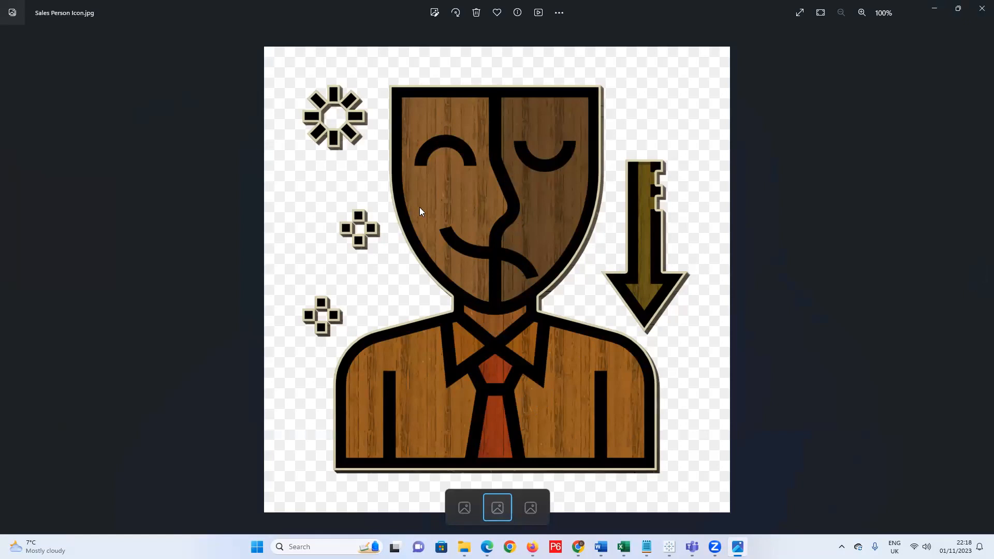
key("Right")
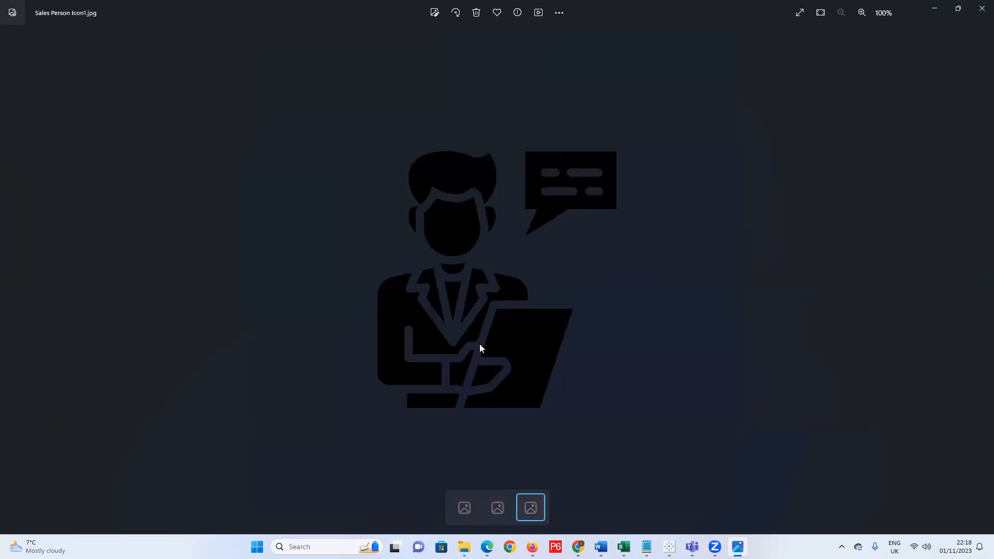
key("Left")
key("Left")
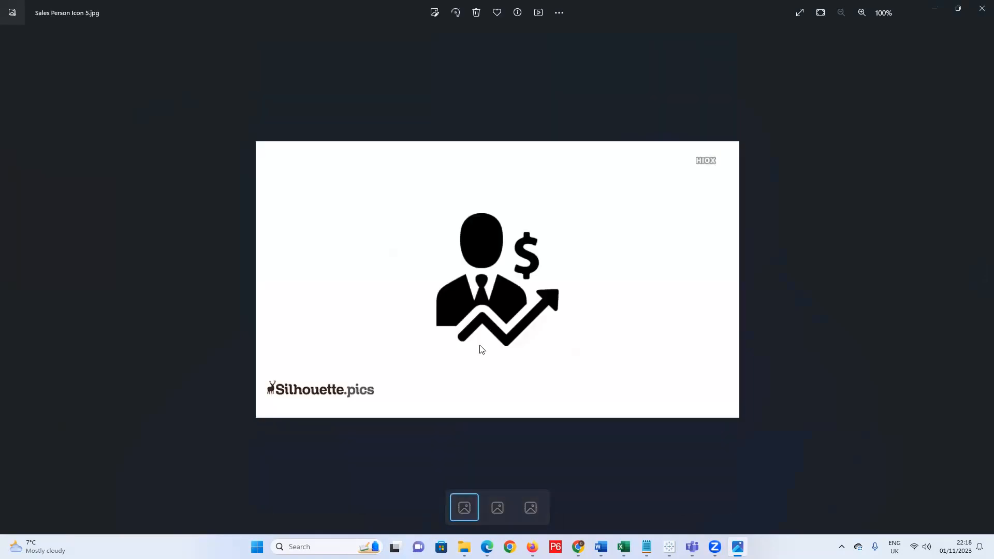
left_click(979, 16)
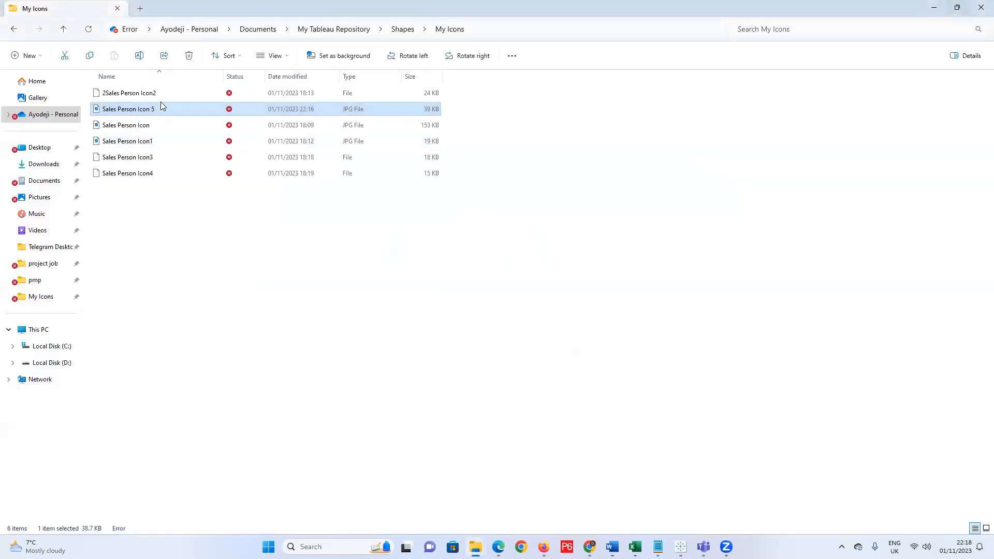
Delete Sales Person Icon 5 and copy the Sales Person Icon image to the clipboard.
key("Delete")
key("Return")
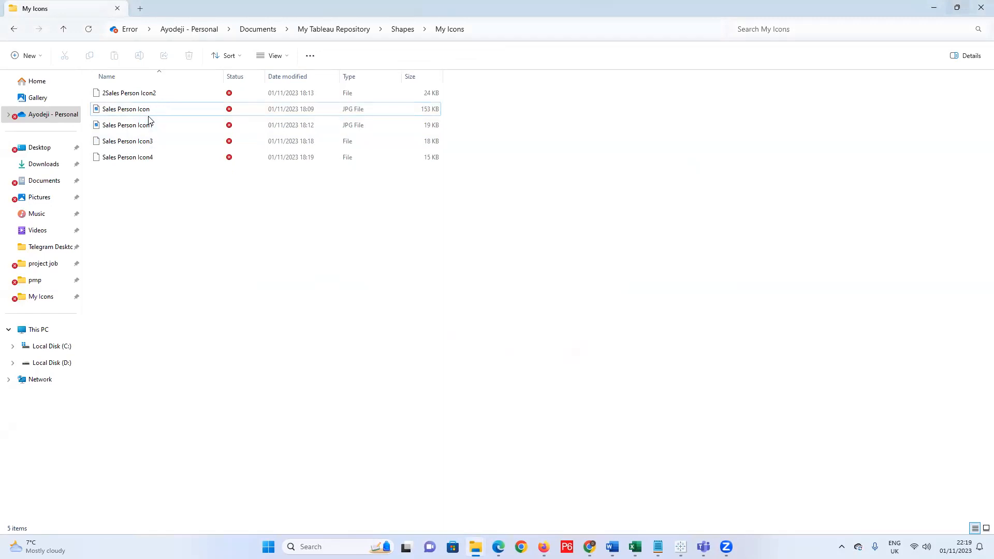
left_click(140, 115)
key("ctrl+c")
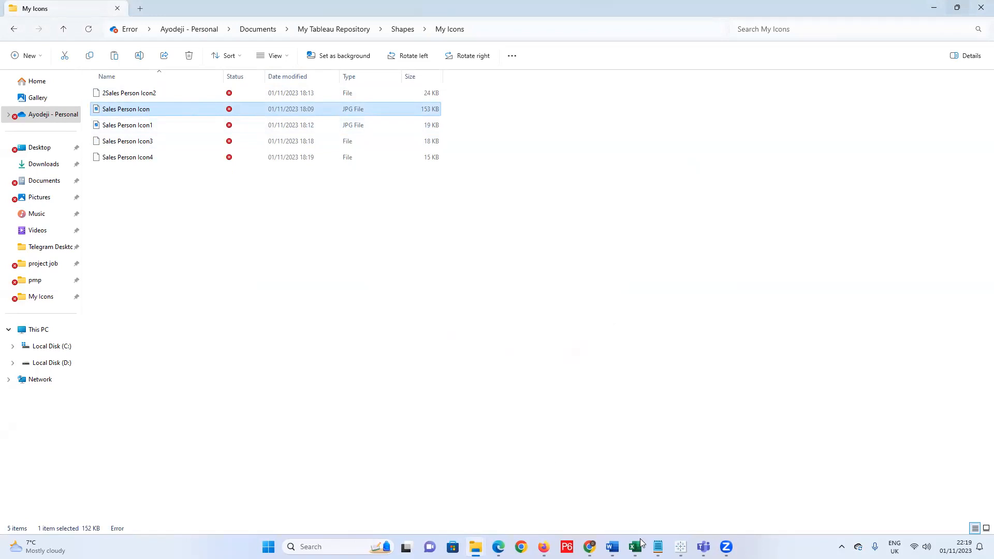
mouse_move(681, 547)
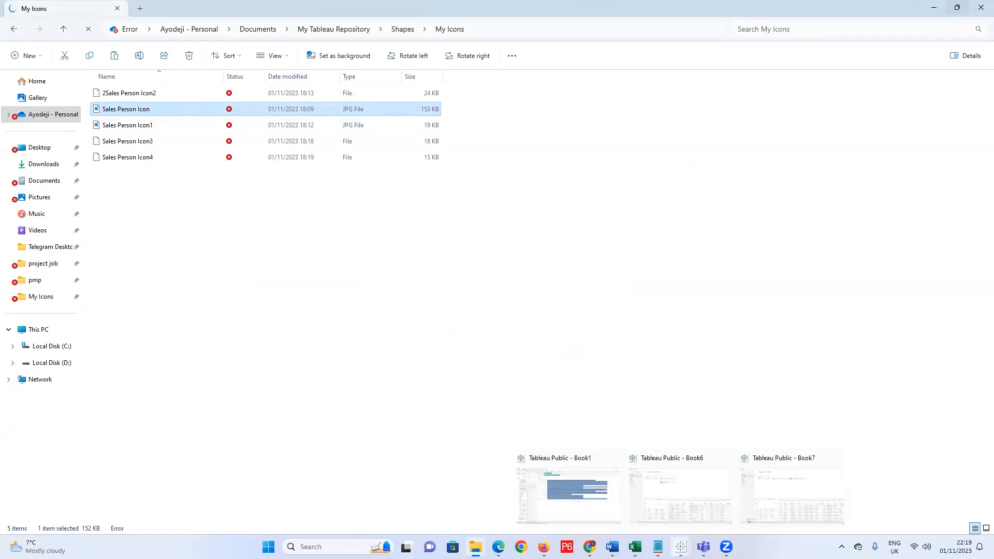
mouse_move(590, 547)
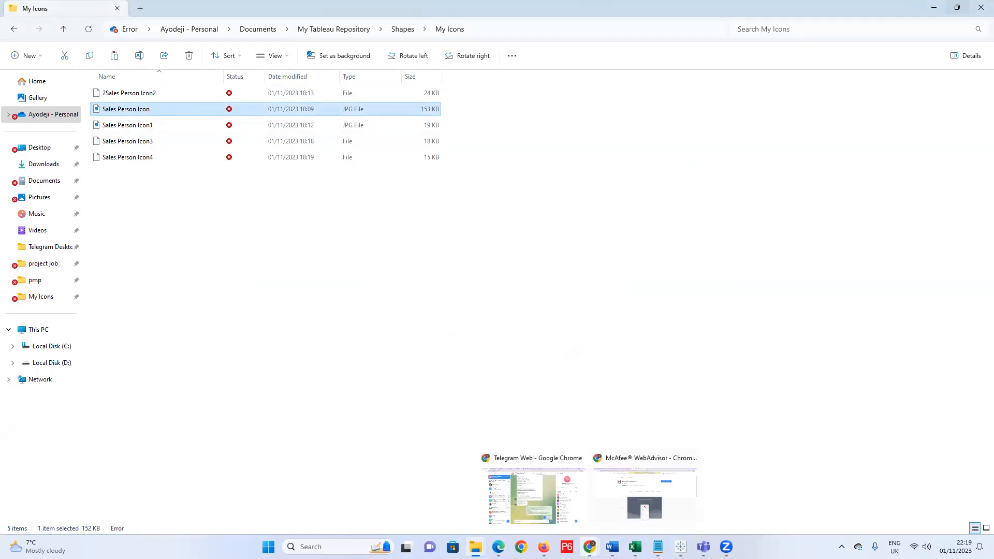
left_click(534, 495)
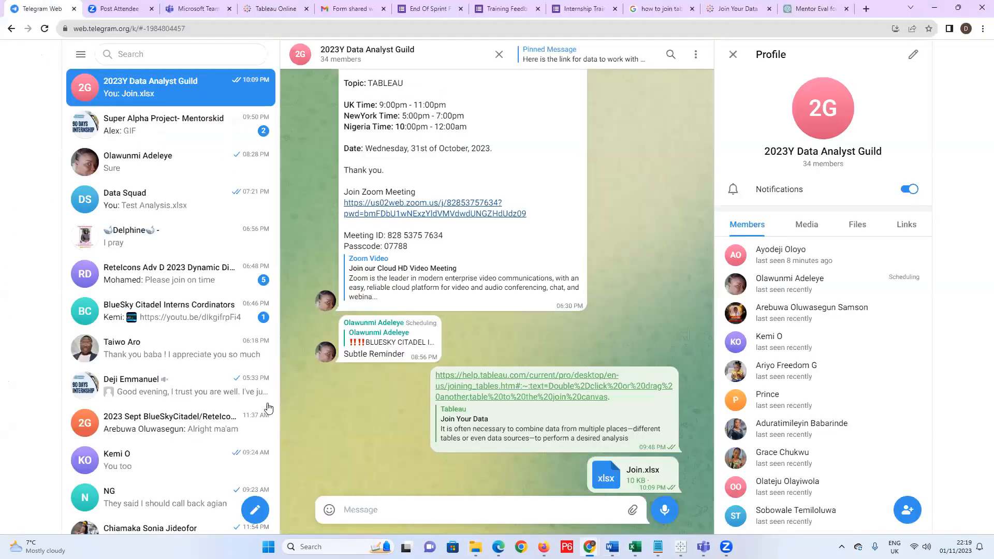
Paste the wooden-mask icon image into the 2023Y Data Analyst Guild chat and send it.
scroll(268, 409, "down", 4)
scroll(371, 396, "up", 3)
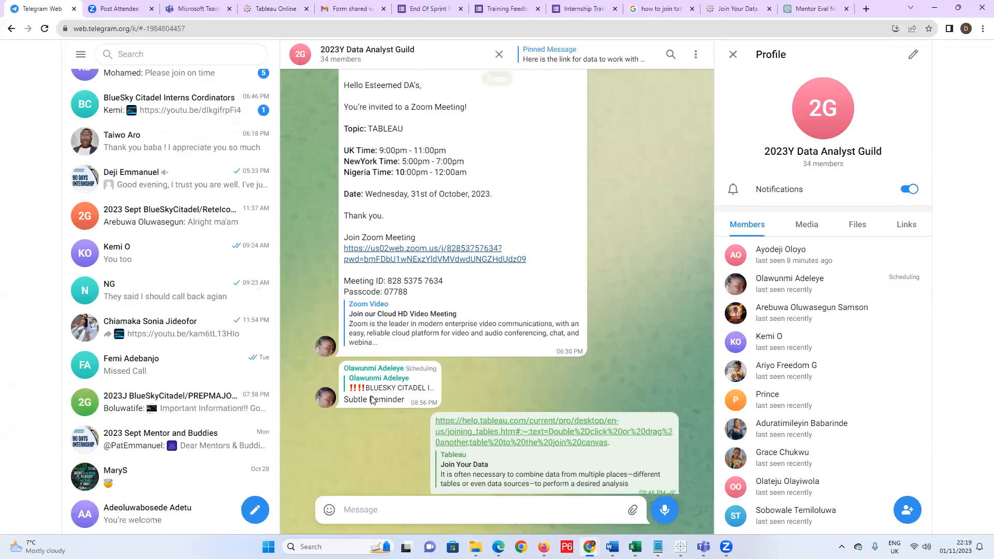
scroll(412, 370, "down", 3)
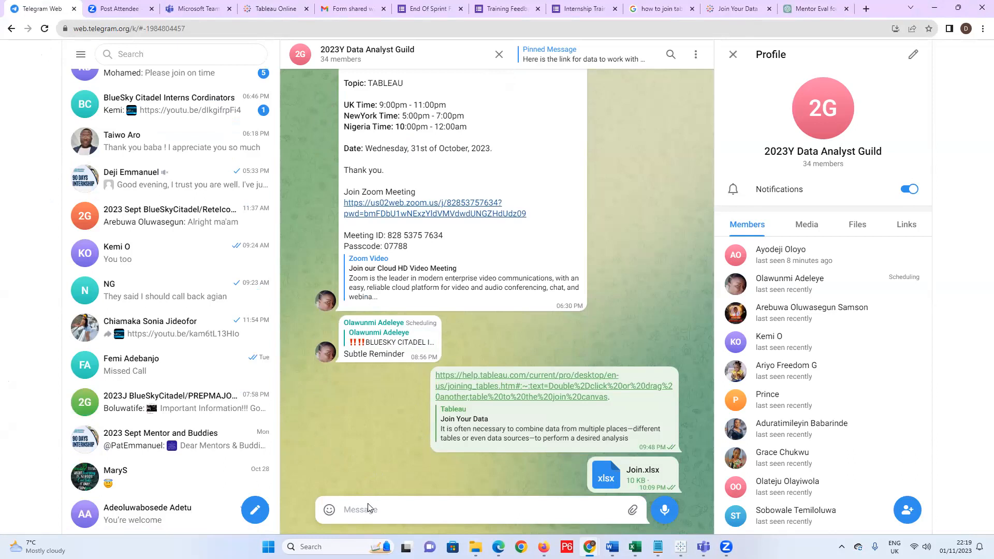
key("ctrl+v")
key("Return")
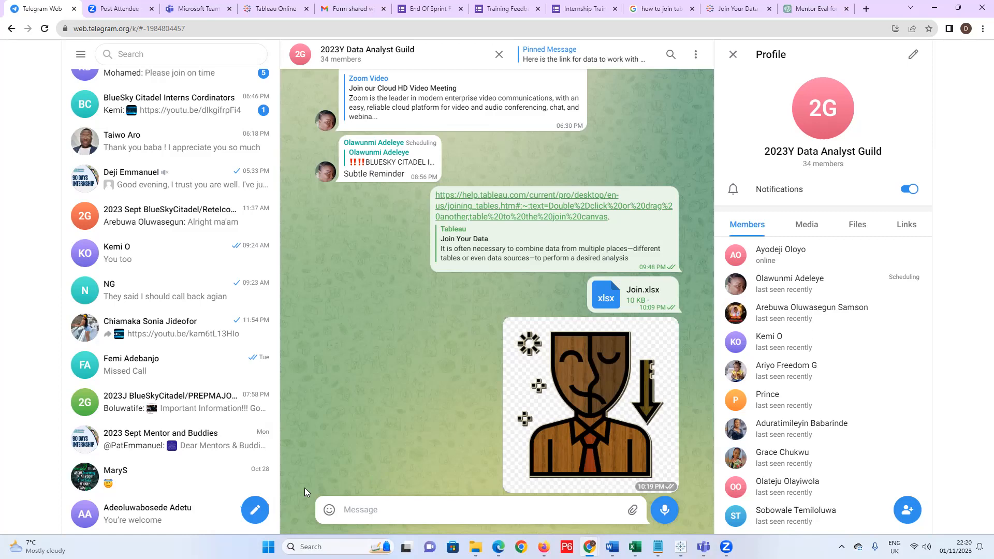
key("alt+Tab")
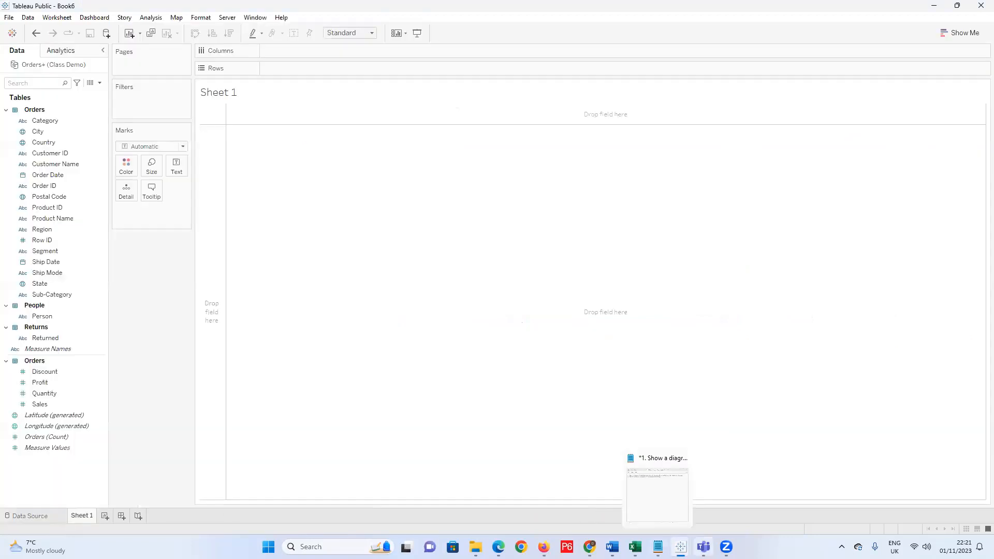
Close the Book7 Tableau workbook and bring the Notepad to-do list forward.
mouse_move(681, 547)
left_click(839, 459)
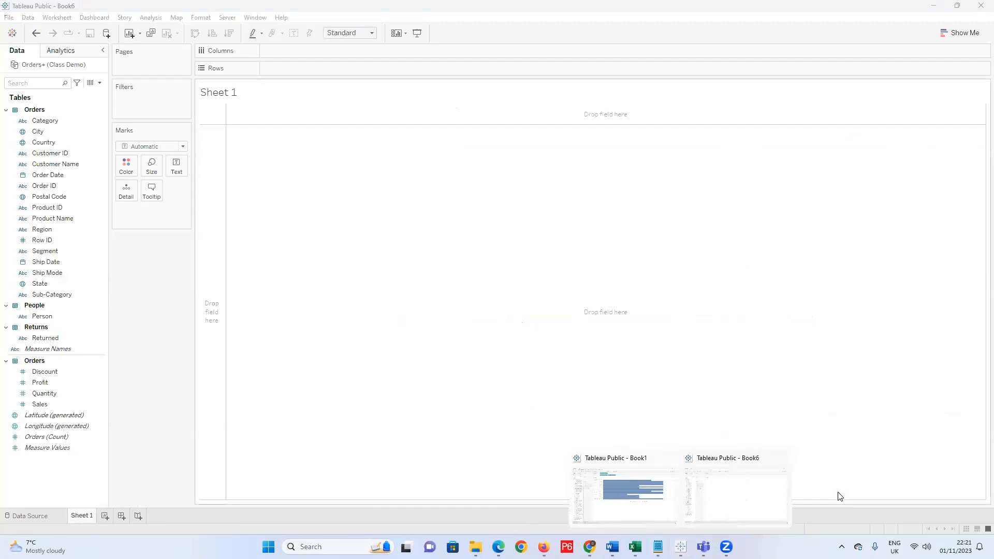
left_click(658, 547)
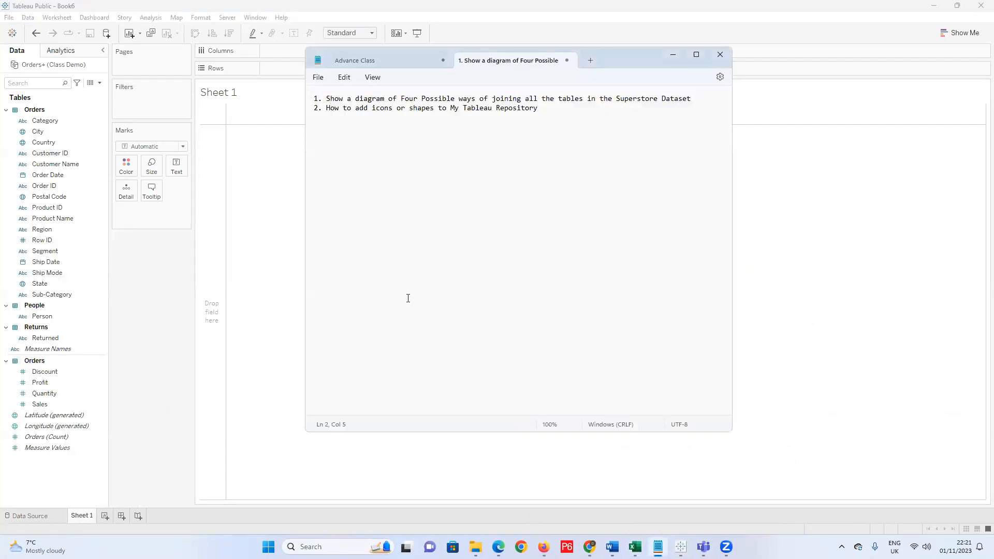
Replace 'How to' with 'Add' at the start of the second to-do item.
left_click(341, 108)
left_click_drag(352, 109, 327, 109)
key("Delete")
key("Delete")
key("Delete")
type("A")
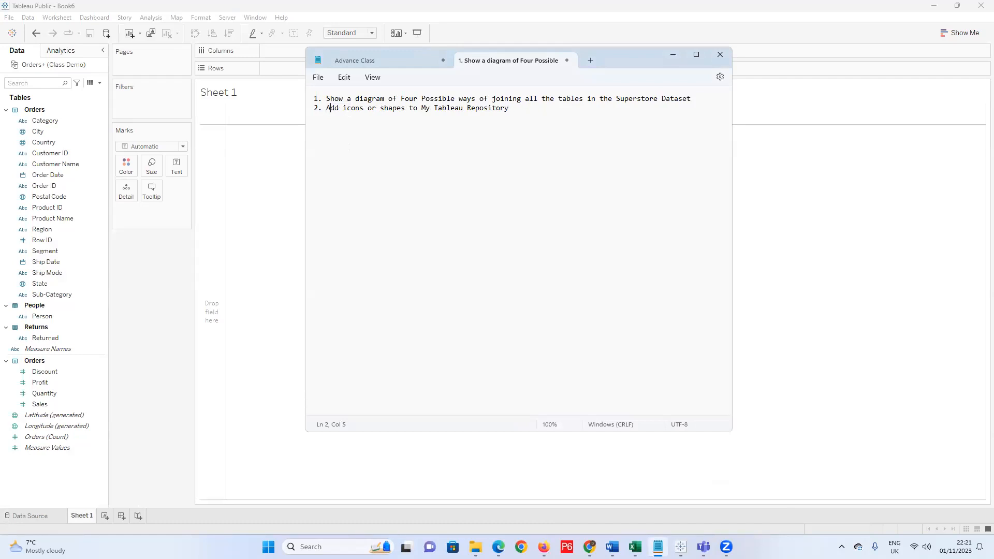
Start a numbered third item '3. ' on a new line below item 2.
left_click(522, 109)
key("Return")
type("3. High")
key("BackSpace")
key("BackSpace")
key("BackSpace")
mouse_move(475, 547)
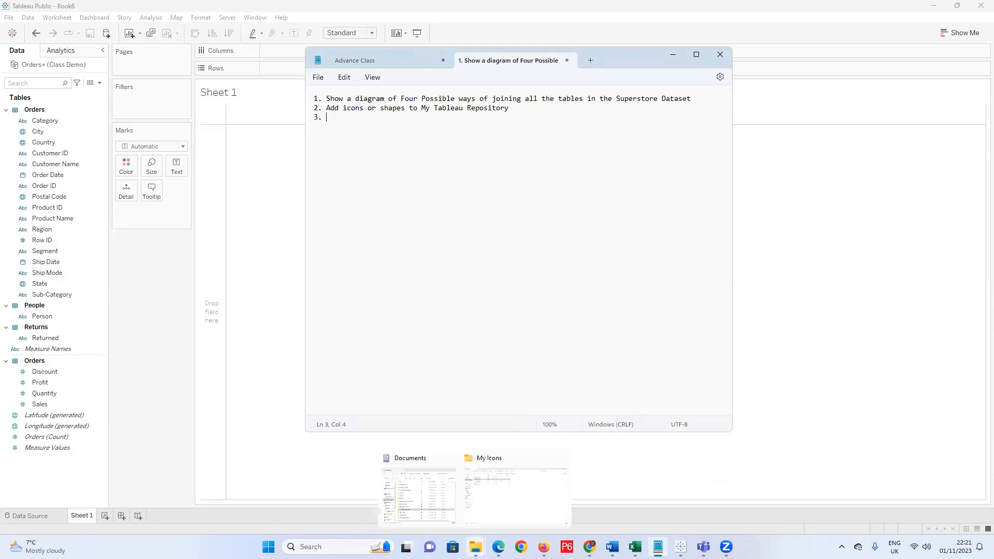
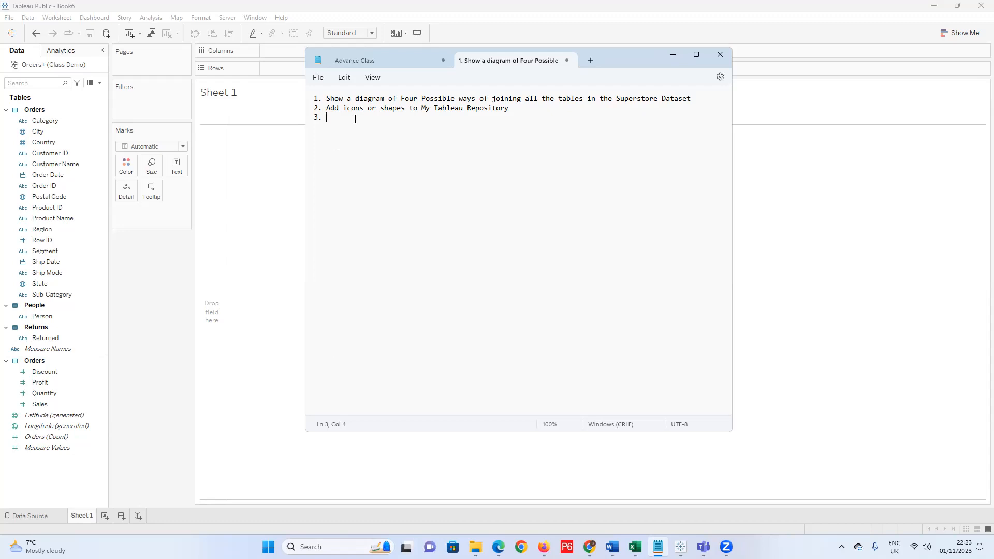
Type item 3 'Geographical distribution of sales and Profit by Regional Manager' and minimise Notepad.
type("Geographical deistribution of saleas and Prod")
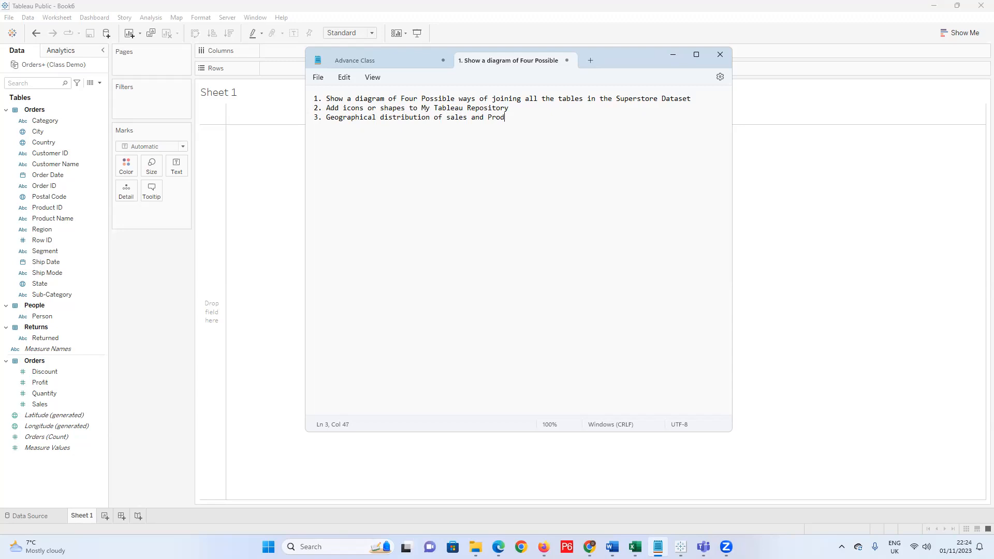
key("BackSpace")
type("fit by Regional Manager")
left_click(674, 55)
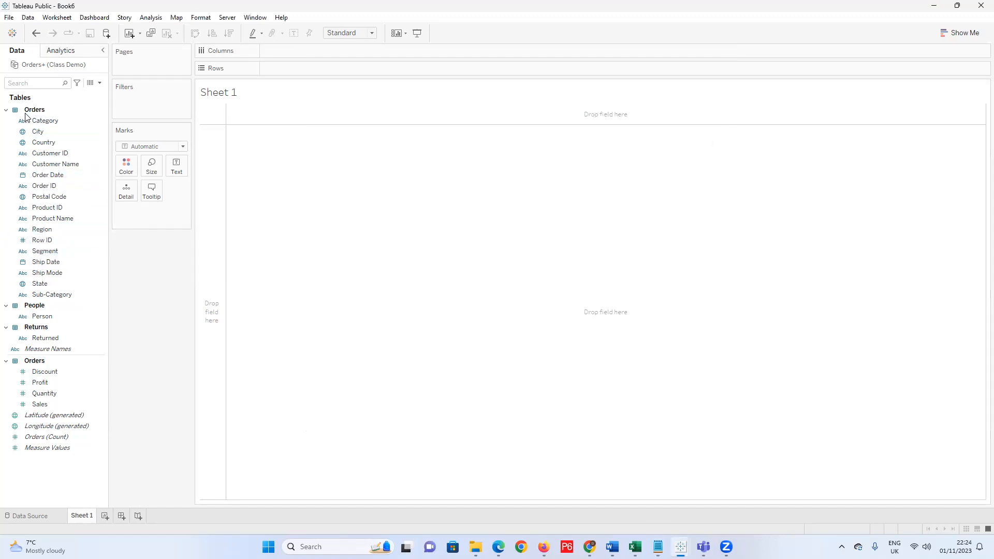
Create a hierarchy named 'Location' starting from the Country field.
left_click(41, 144)
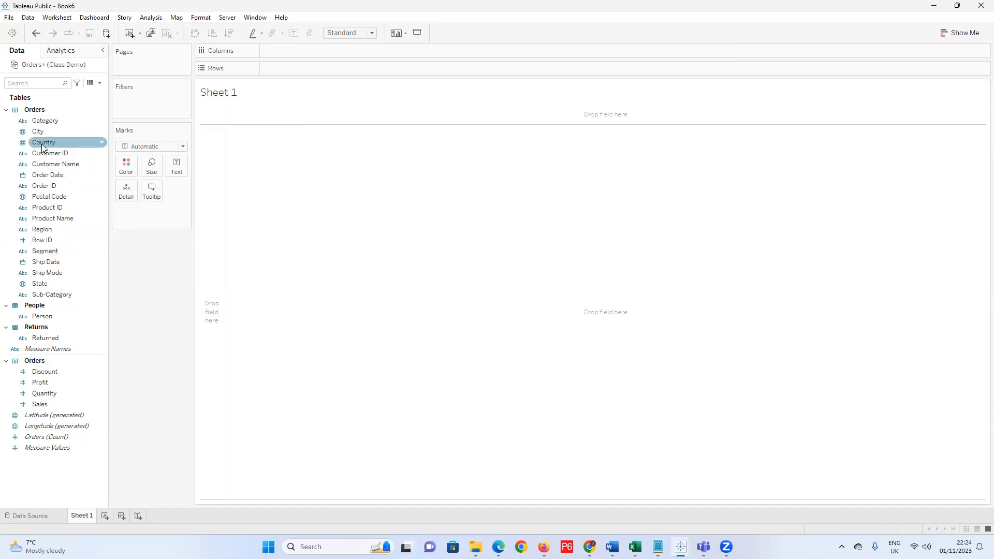
right_click(88, 145)
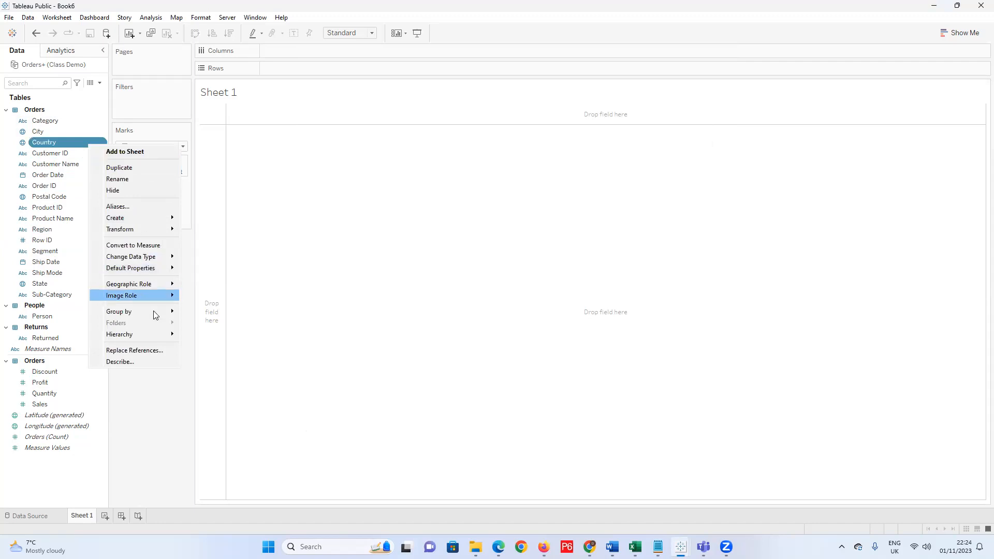
mouse_move(157, 335)
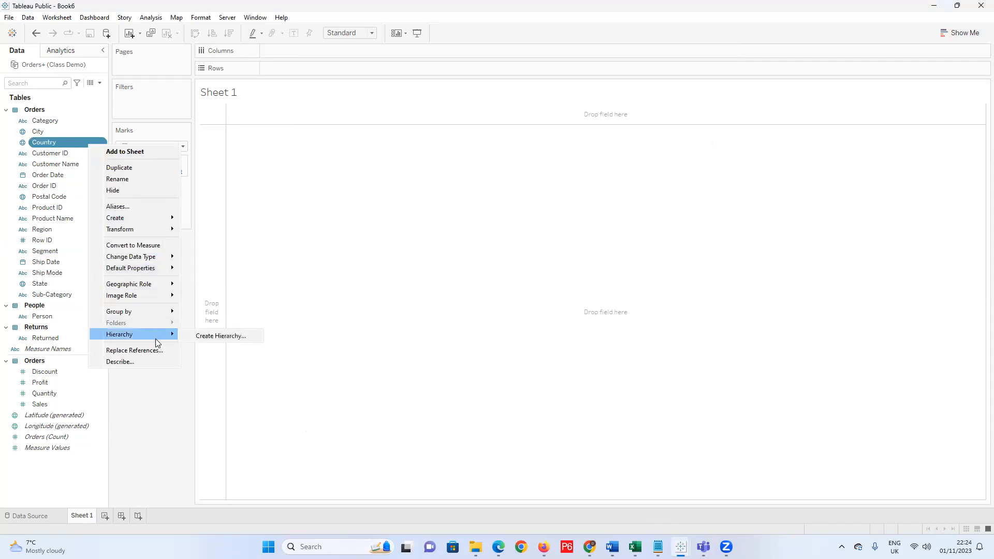
left_click(206, 337)
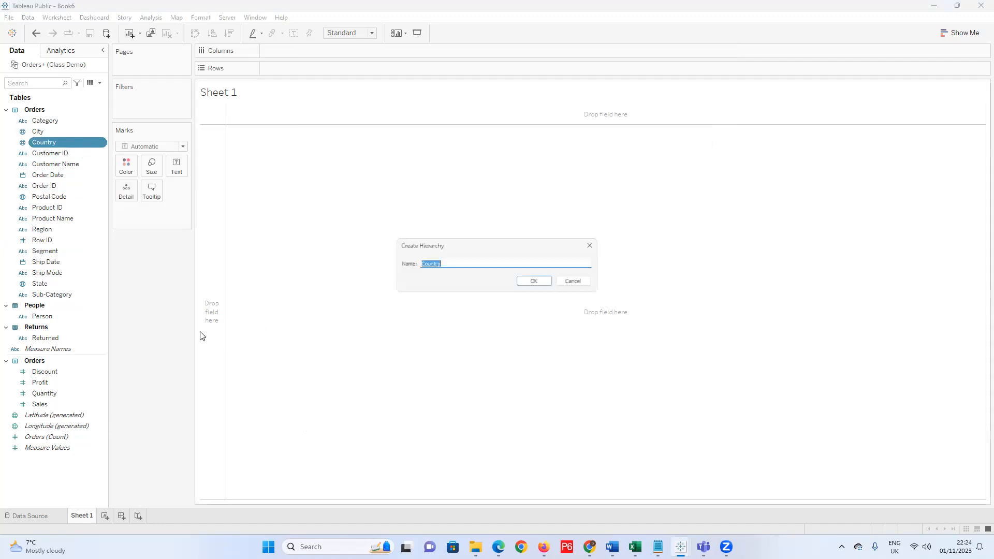
type("Location")
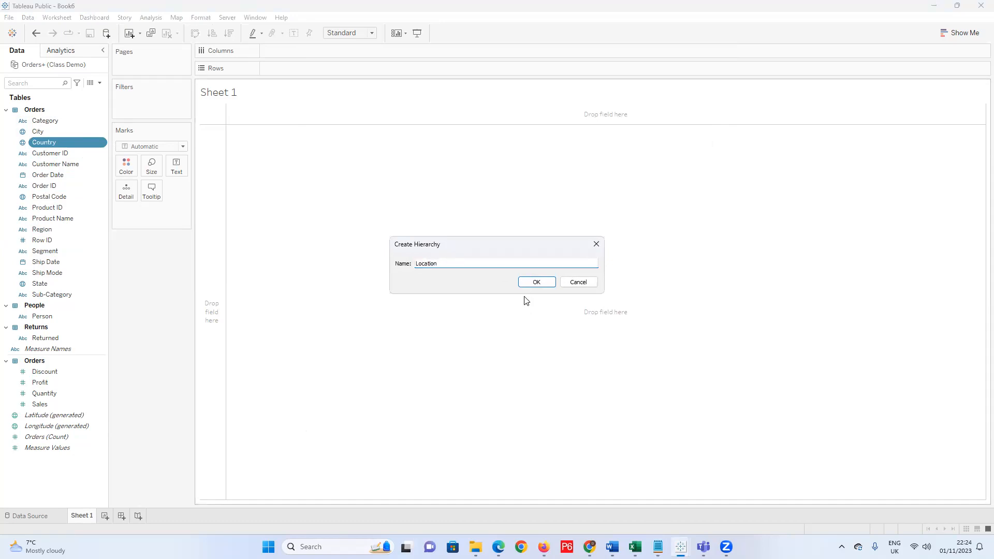
left_click(536, 282)
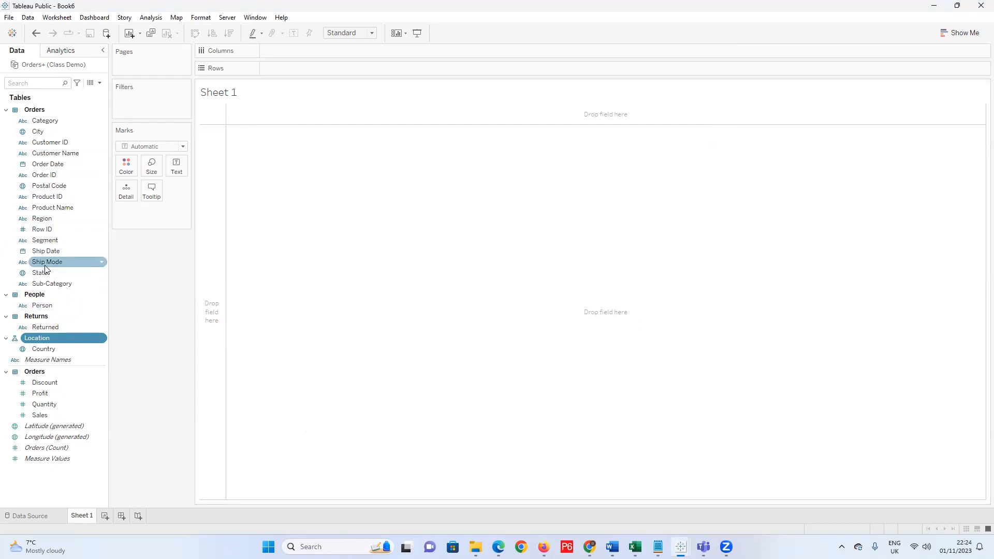
Add State, City and Postal Code to Location, in that order below Country.
left_click_drag(47, 272, 52, 357)
left_click_drag(38, 132, 33, 349)
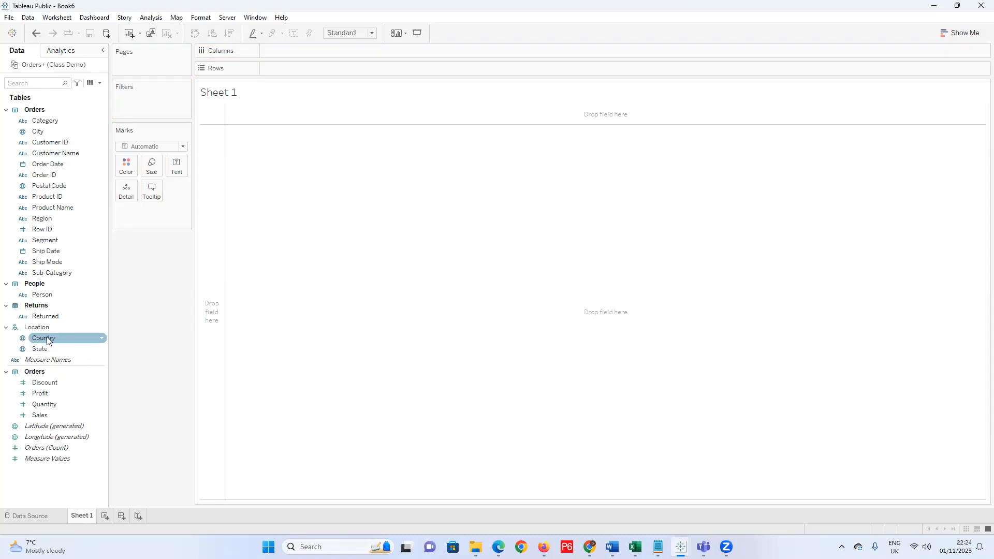
left_click_drag(38, 132, 27, 352)
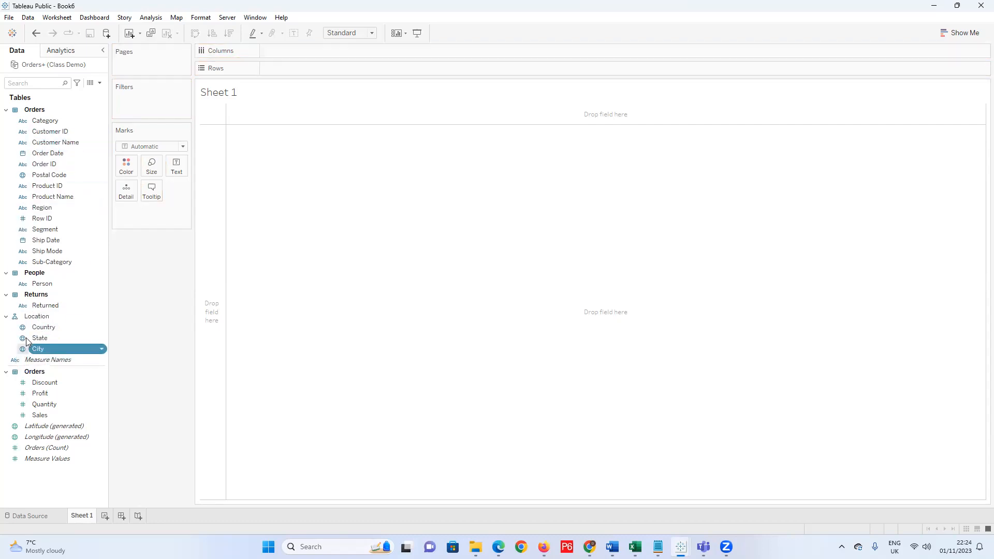
left_click_drag(47, 176, 54, 358)
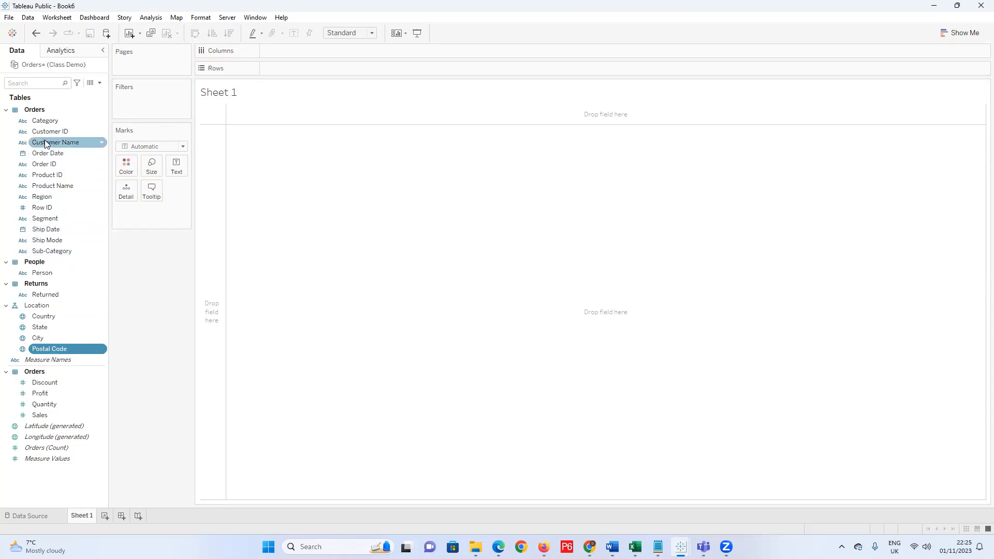
Create an 'Items' hierarchy from Category and drag Sub-Category into it.
right_click(56, 125)
mouse_move(139, 317)
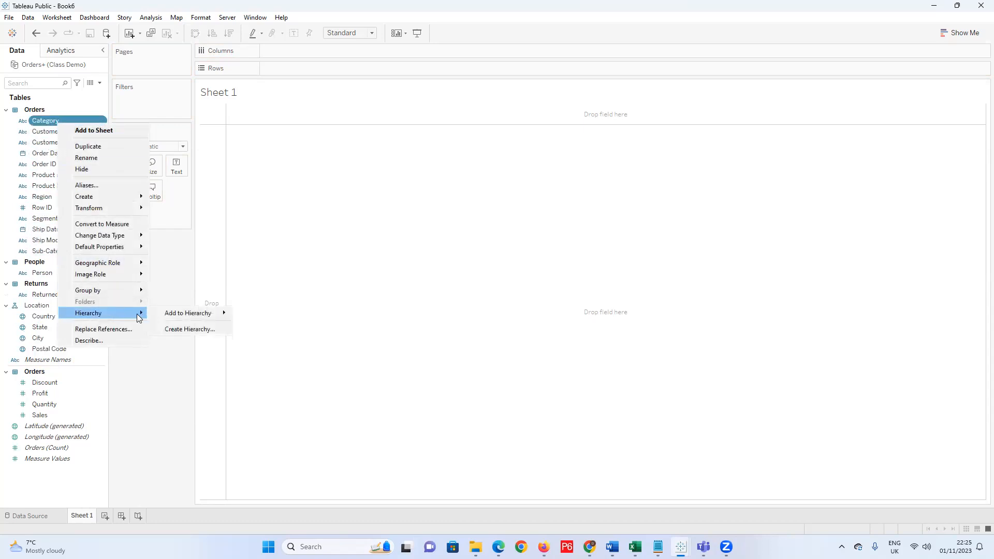
left_click(218, 327)
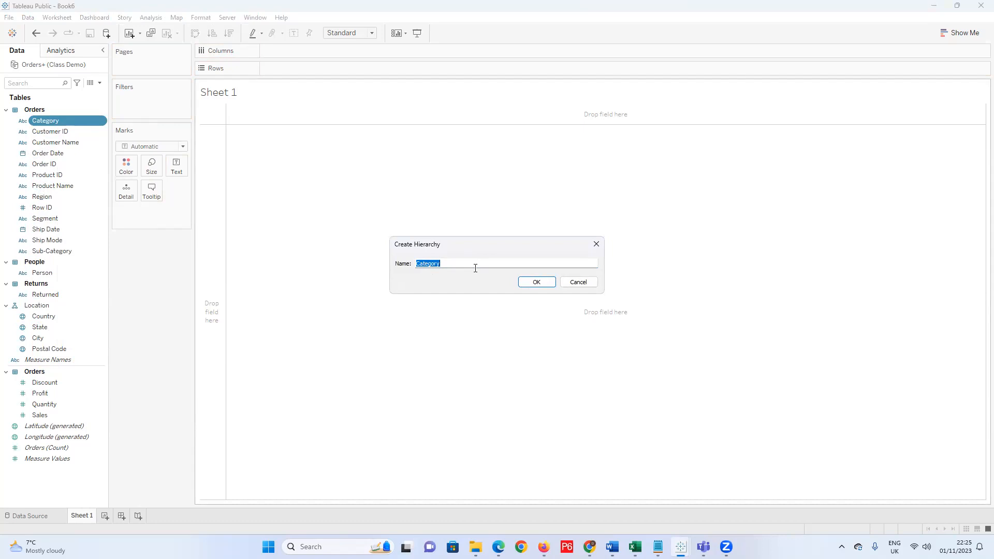
type("Items")
left_click(537, 282)
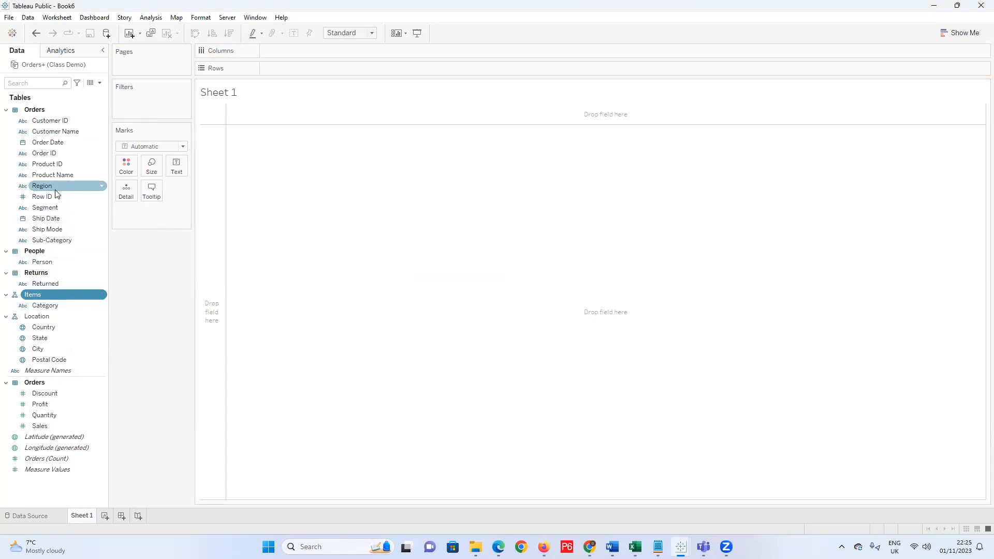
left_click_drag(53, 241, 56, 309)
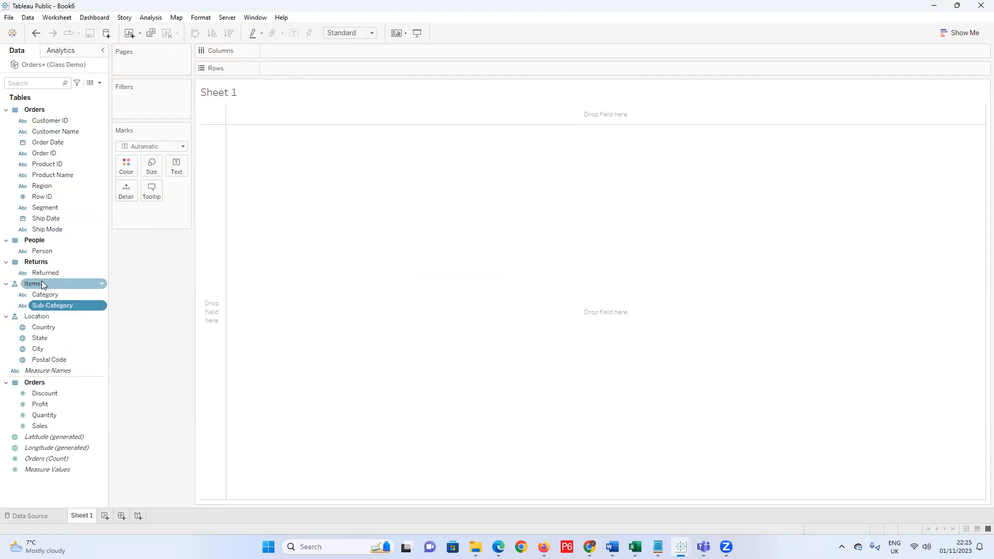
Hide the Order ID and Product ID fields from the data list.
right_click(59, 155)
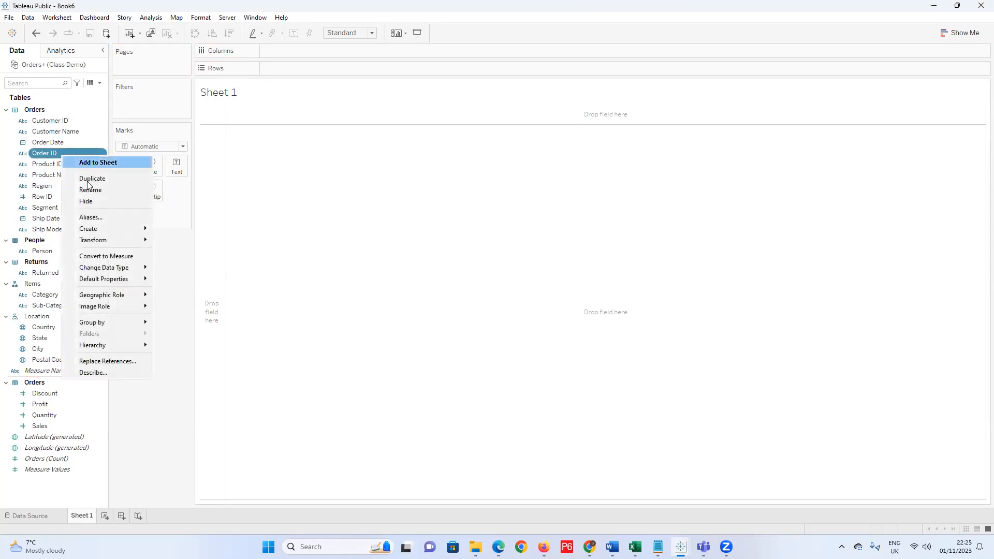
left_click(102, 202)
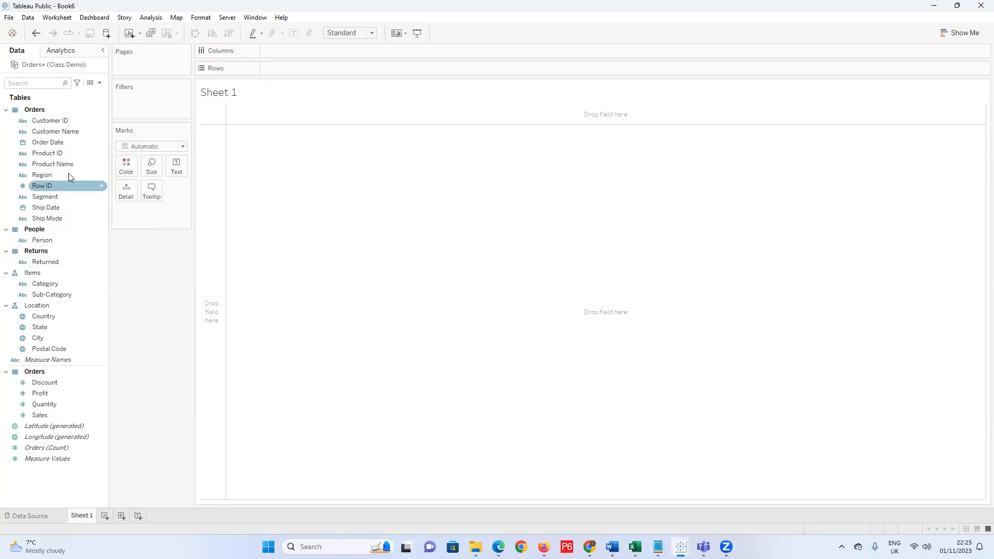
left_click(90, 153)
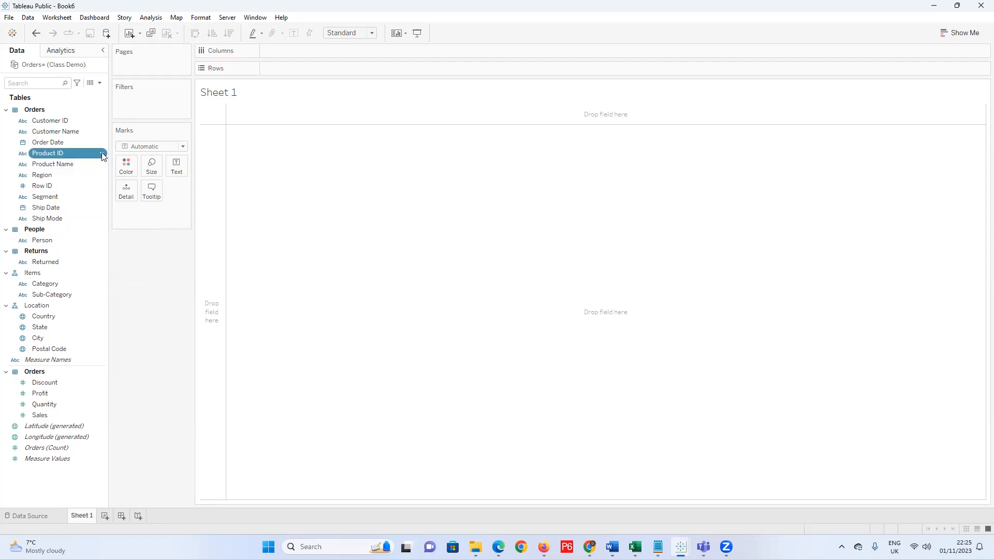
right_click(101, 154)
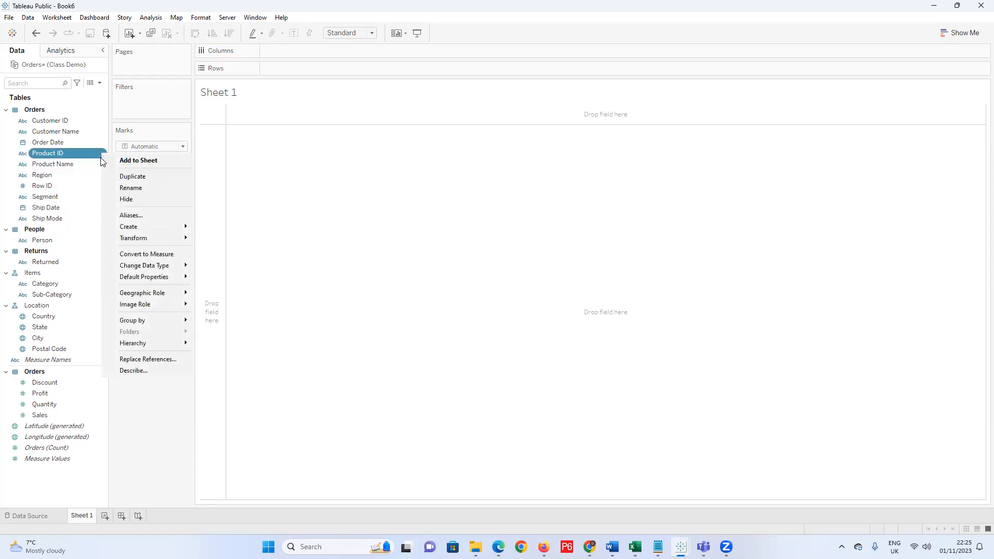
left_click(129, 200)
left_click(62, 176)
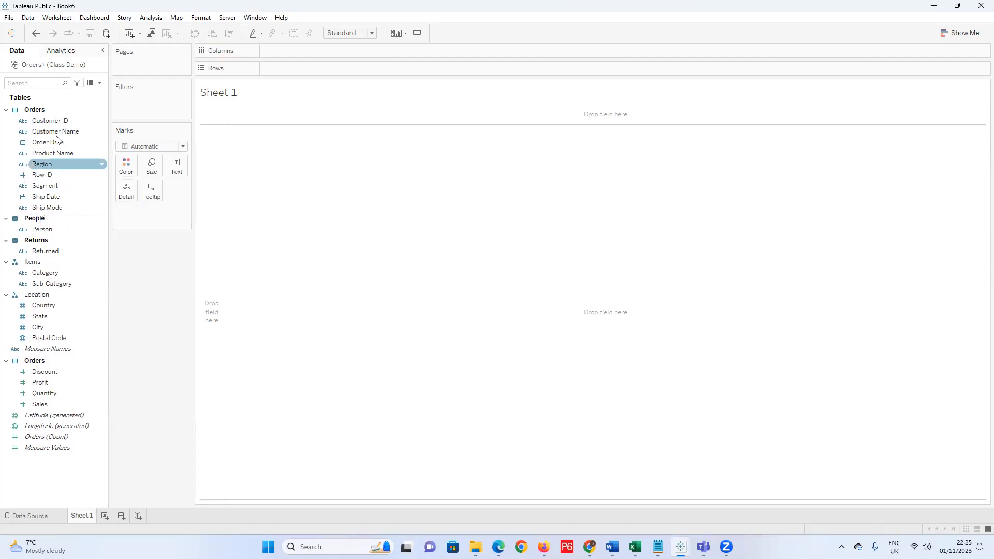
Hide Customer ID, Customer Name and Product Name from the Orders fields.
left_click(100, 122)
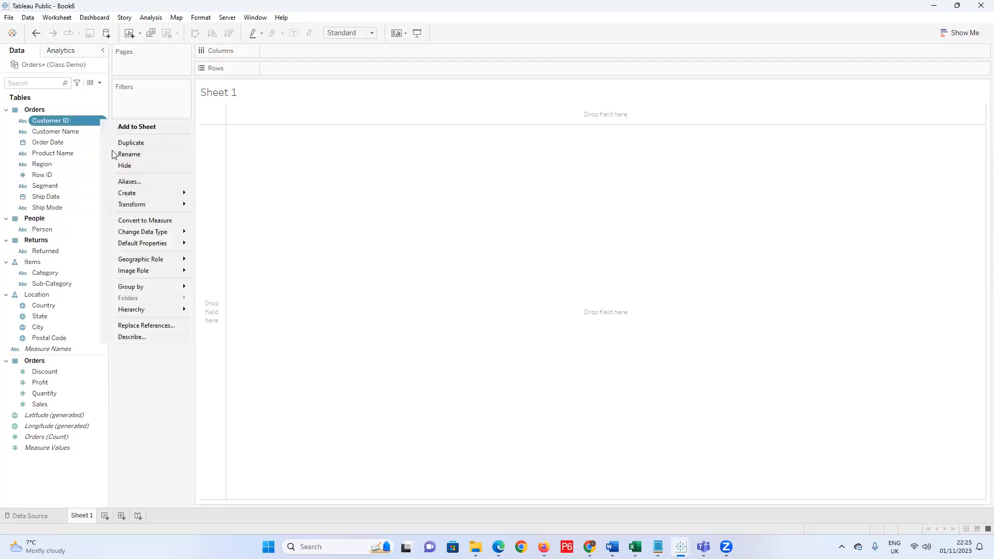
left_click(144, 165)
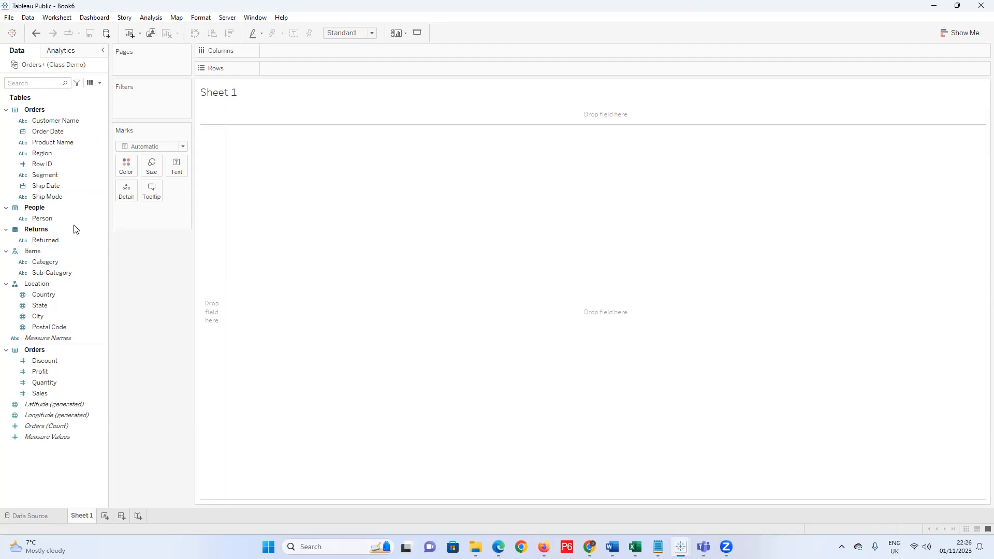
left_click(101, 124)
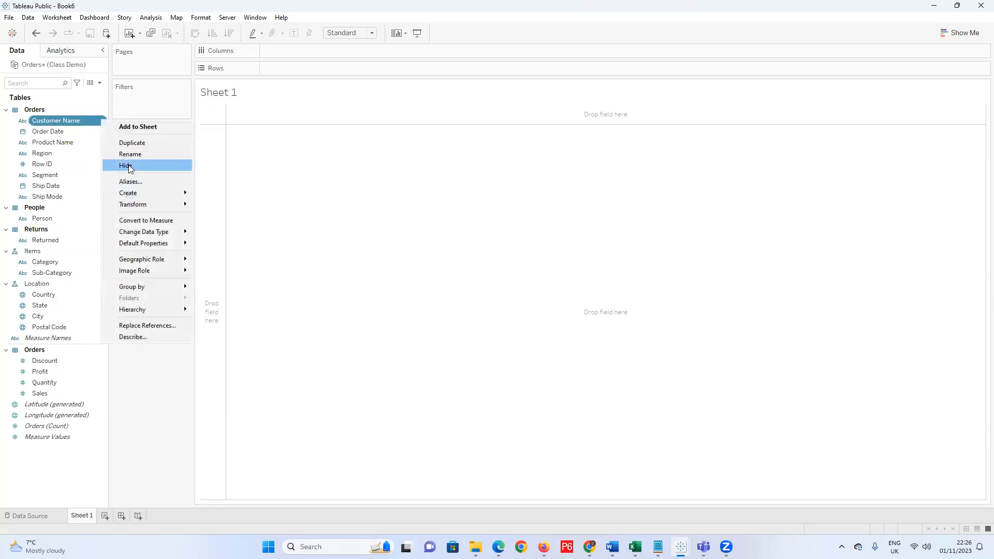
left_click(129, 167)
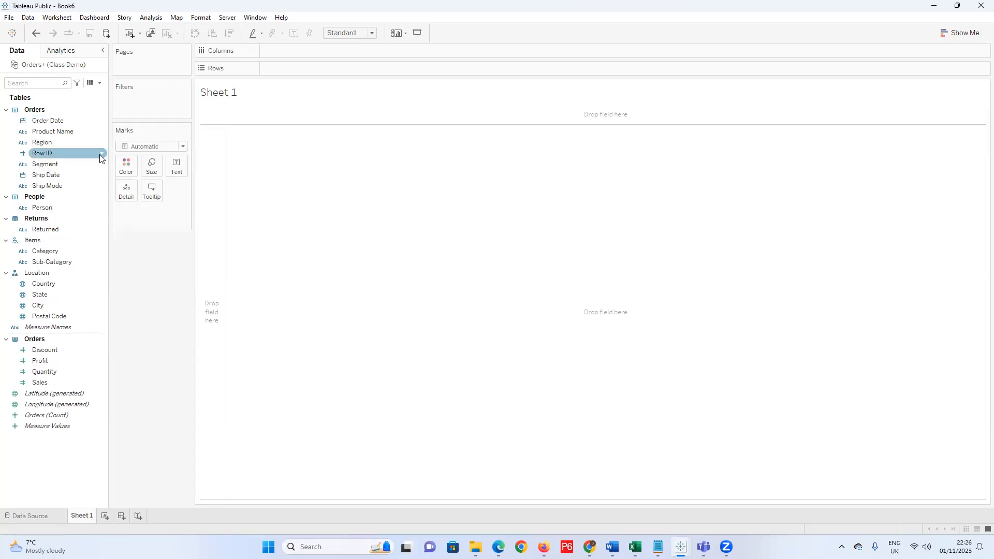
left_click(102, 132)
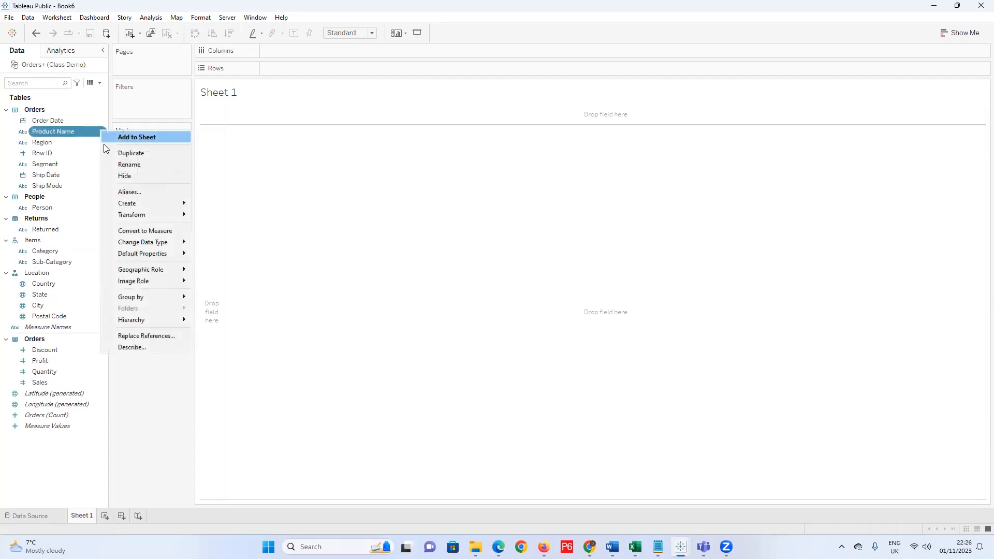
left_click(131, 177)
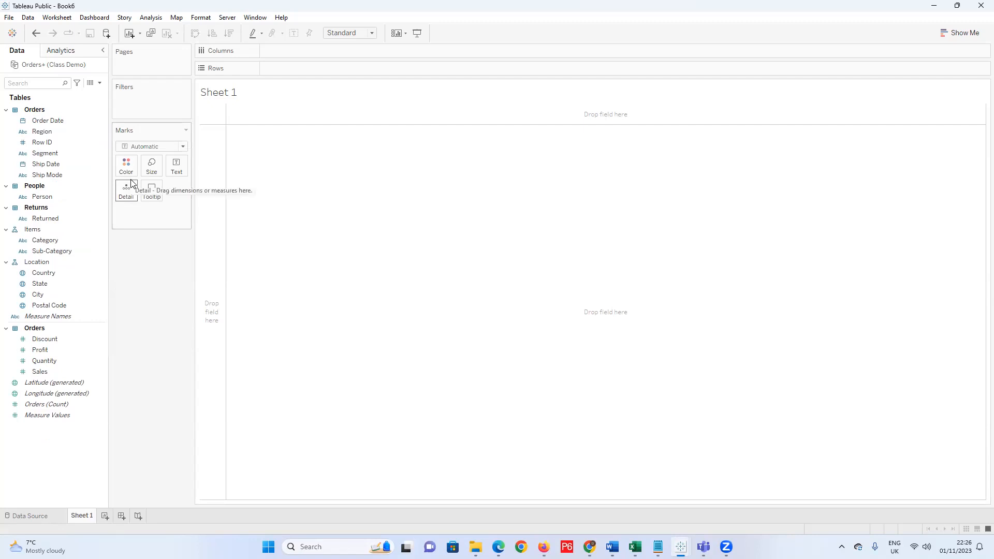
left_click(61, 154)
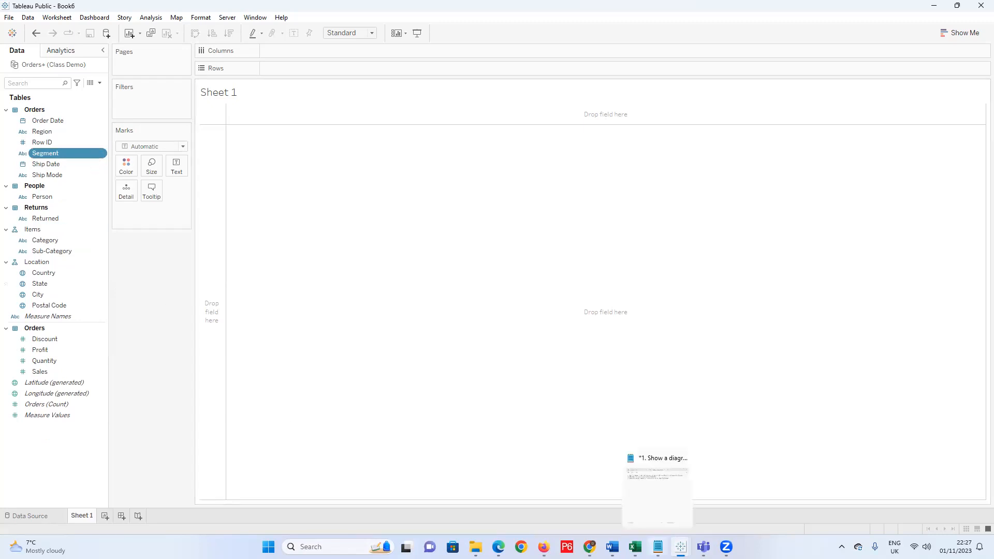
mouse_move(681, 547)
mouse_move(635, 547)
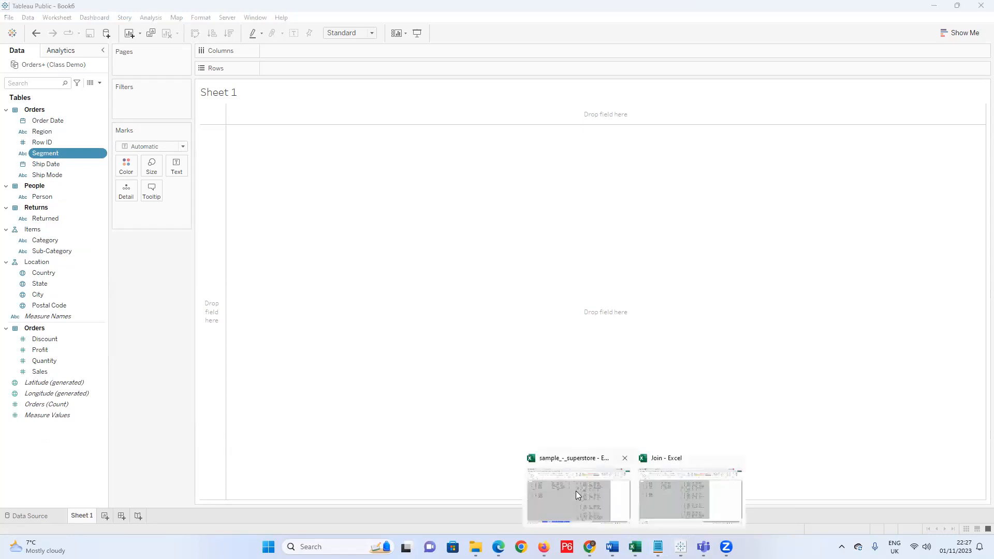
left_click(576, 490)
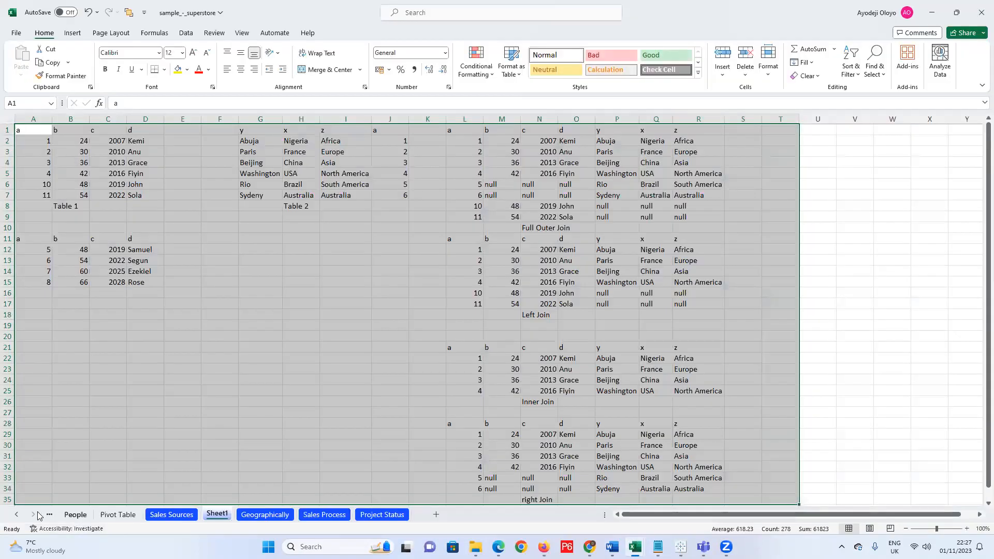
left_click(17, 515)
left_click(16, 514)
left_click(82, 518)
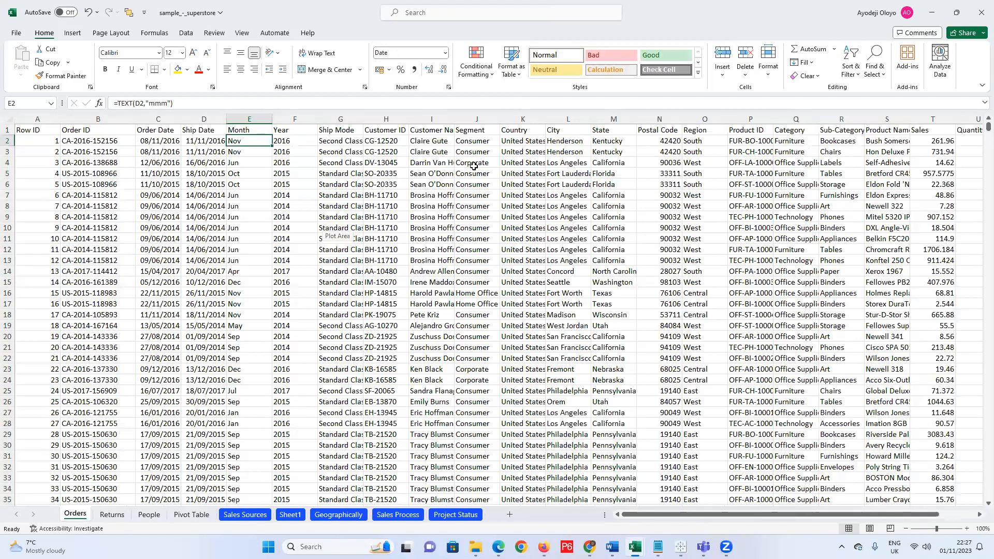
left_click(935, 14)
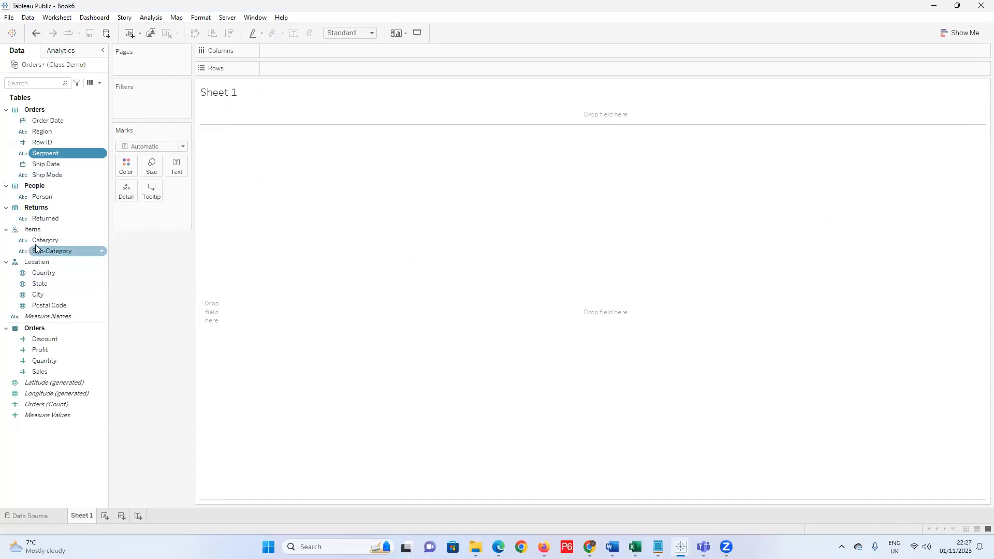
Hide the Ship Date, Ship Mode and Row ID dimensions one after another.
left_click(102, 167)
left_click(102, 165)
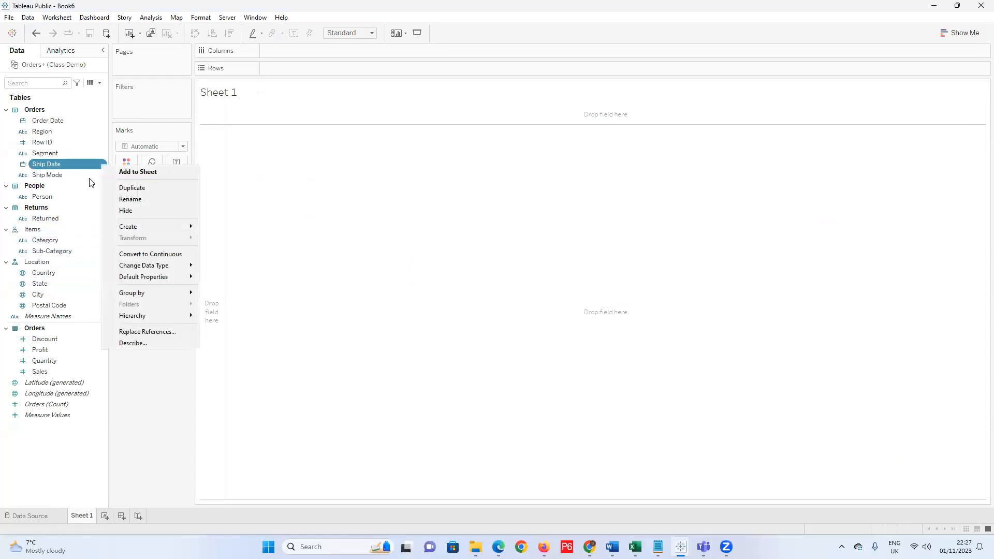
left_click(137, 210)
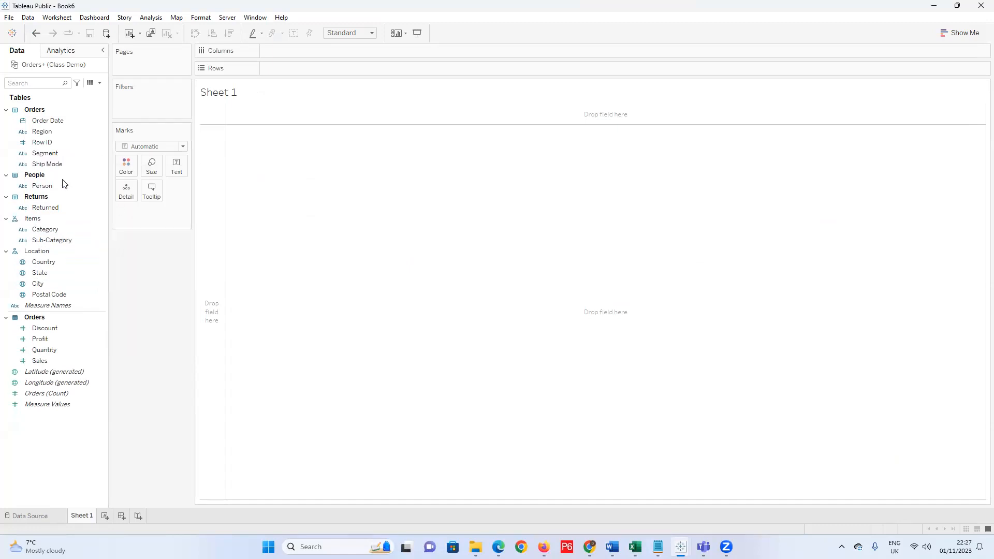
left_click(100, 166)
left_click(138, 210)
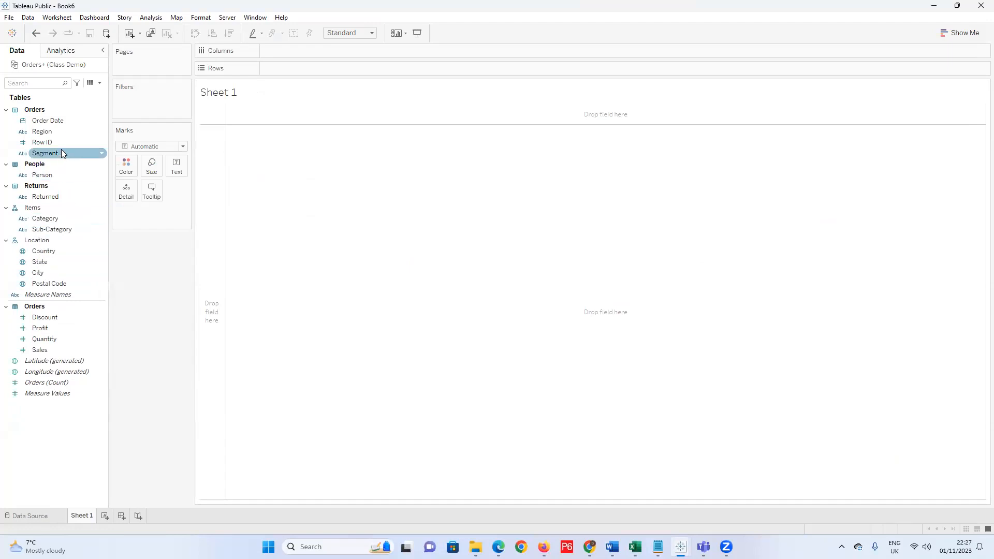
left_click(100, 144)
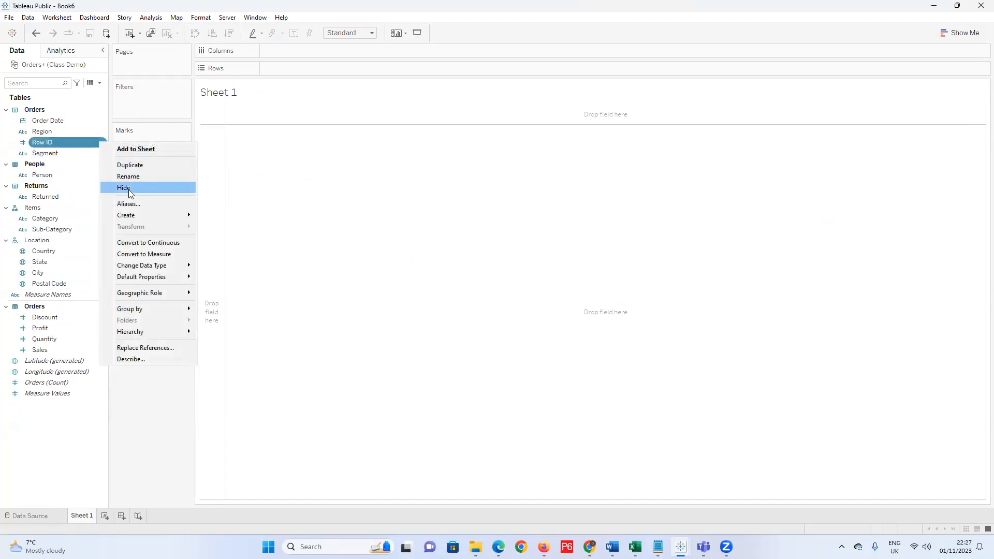
left_click(129, 190)
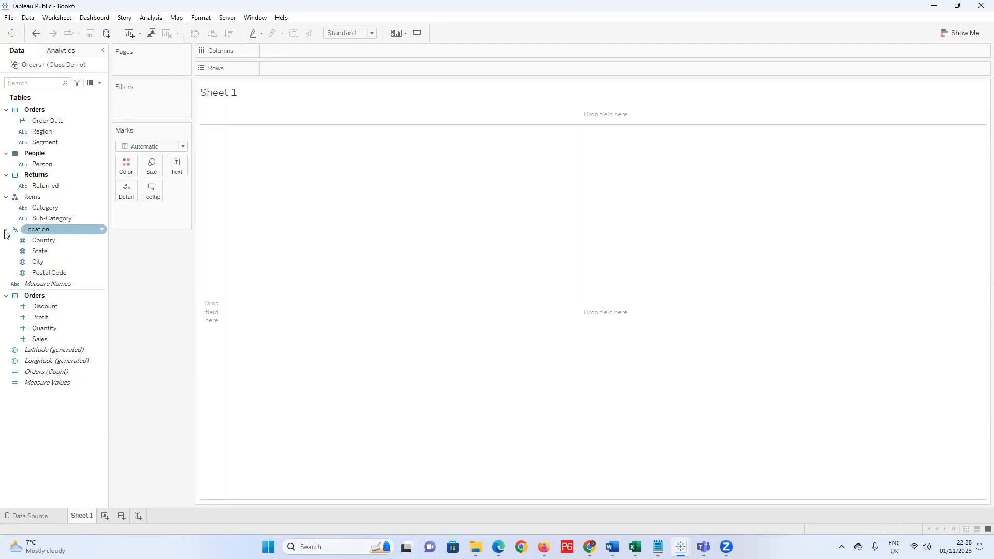
Remove the old Location hierarchy and recreate 'Location' from City, Country, Postal Code and State.
right_click(38, 229)
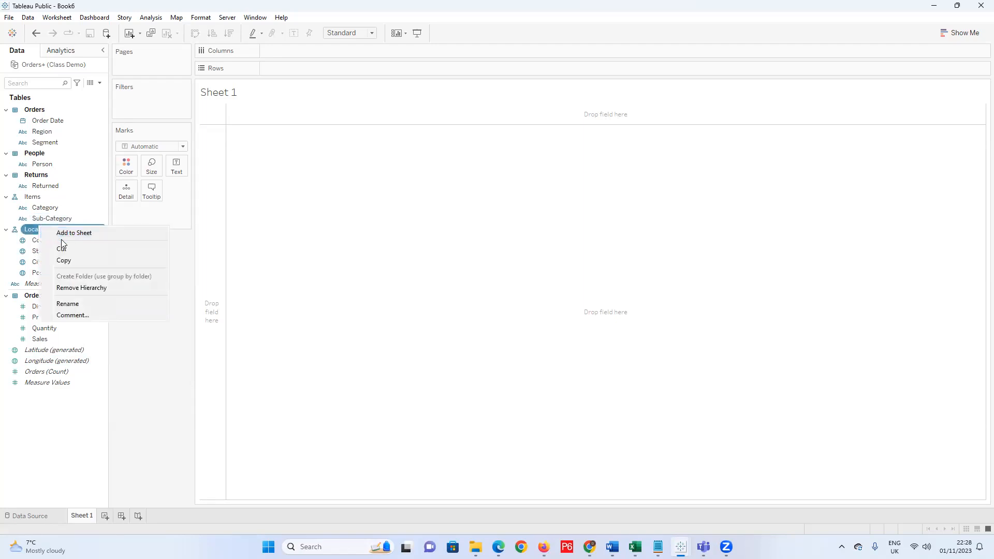
left_click(78, 288)
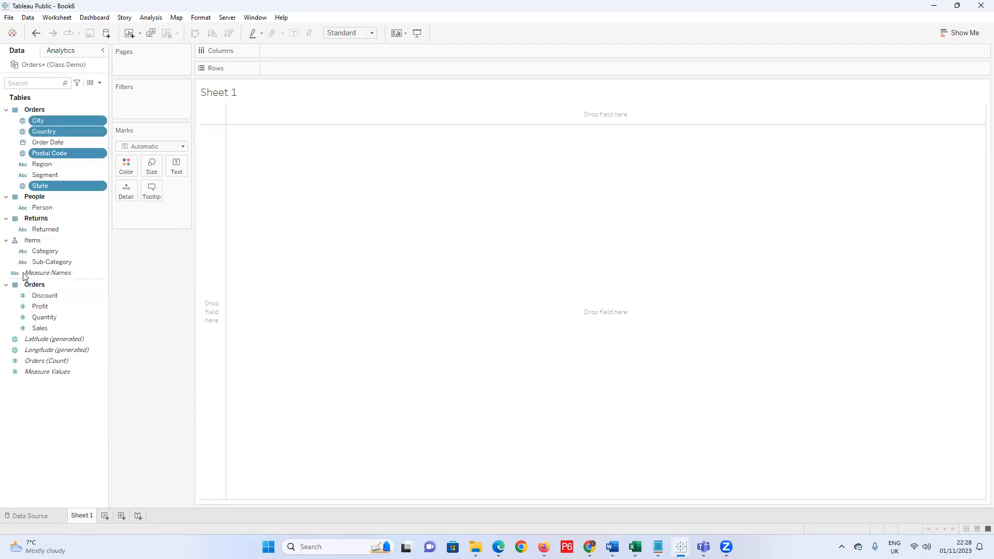
left_click(100, 131)
mouse_move(152, 271)
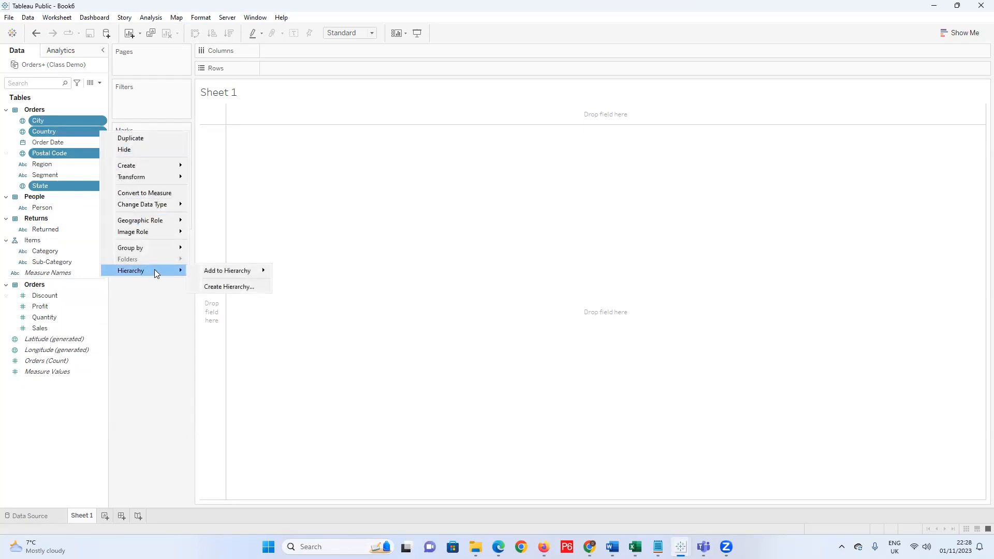
left_click(231, 287)
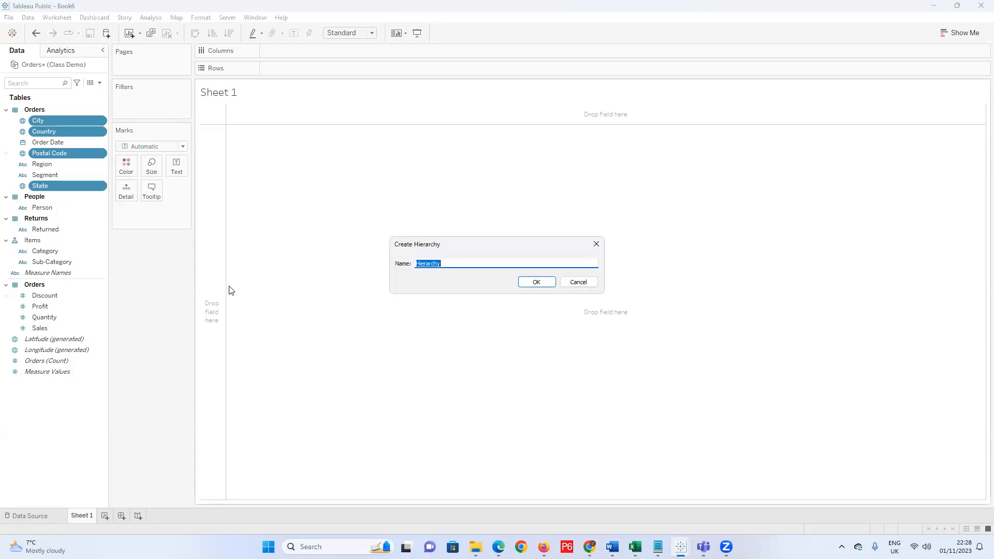
type("Location")
left_click(537, 283)
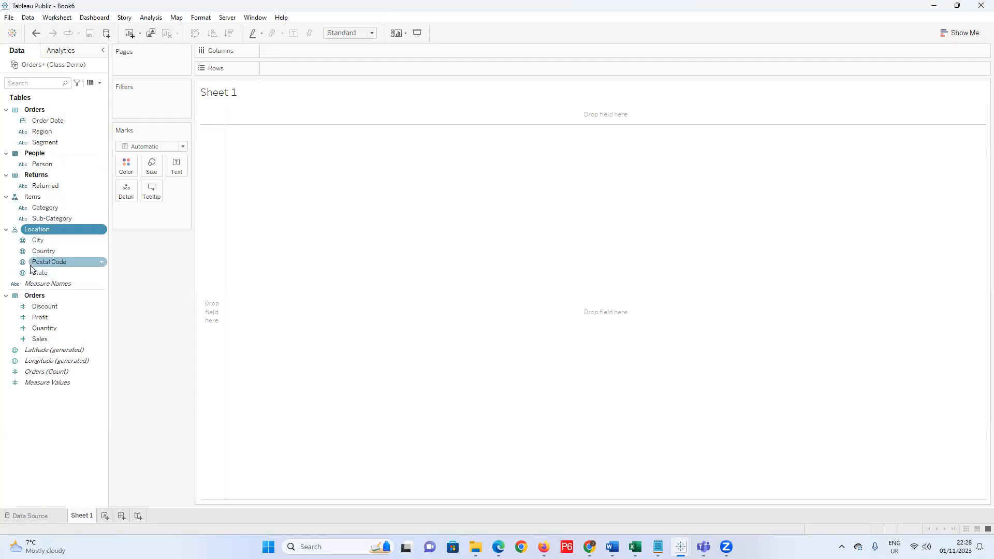
Drag Country to the top of Location and State directly below it.
left_click(44, 251)
left_click_drag(44, 251, 48, 239)
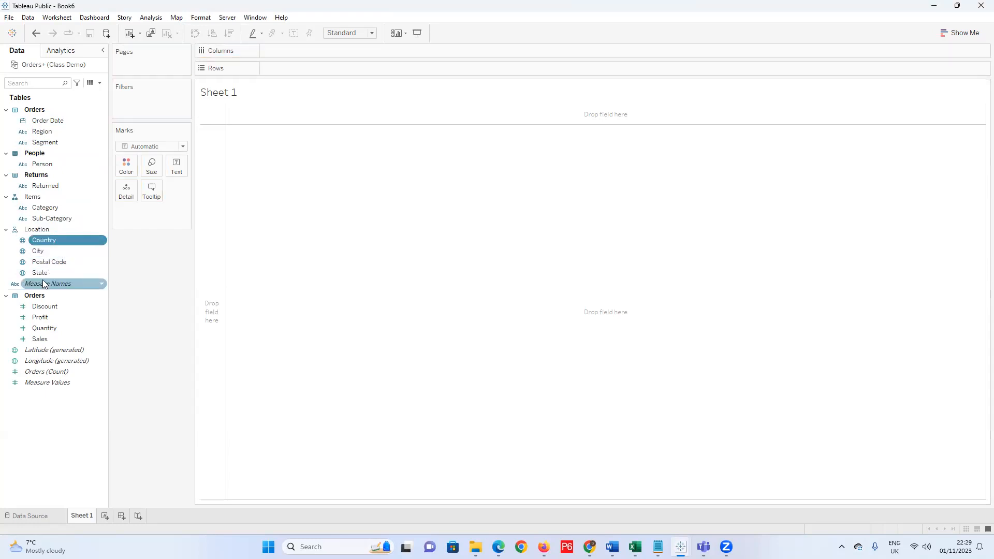
left_click_drag(44, 274, 48, 249)
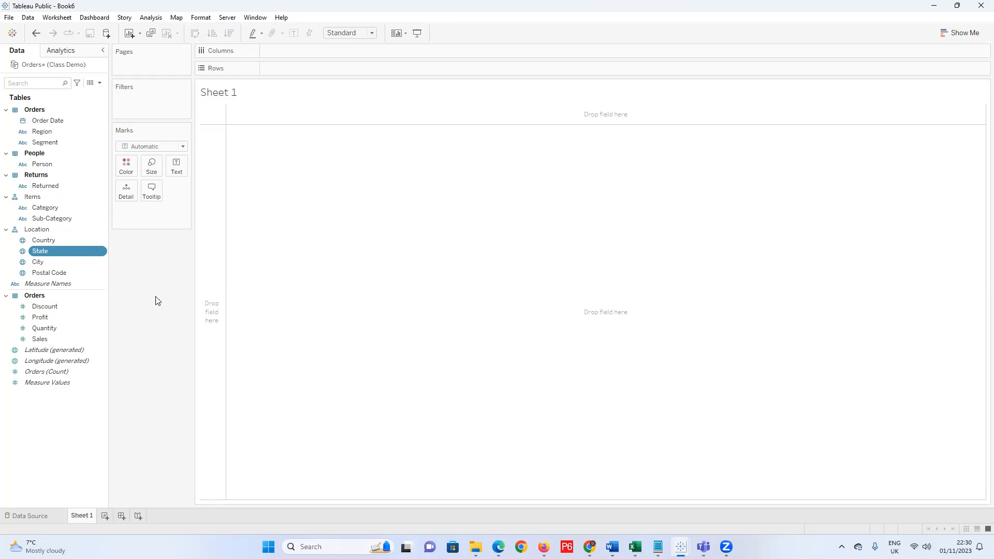
left_click(570, 495)
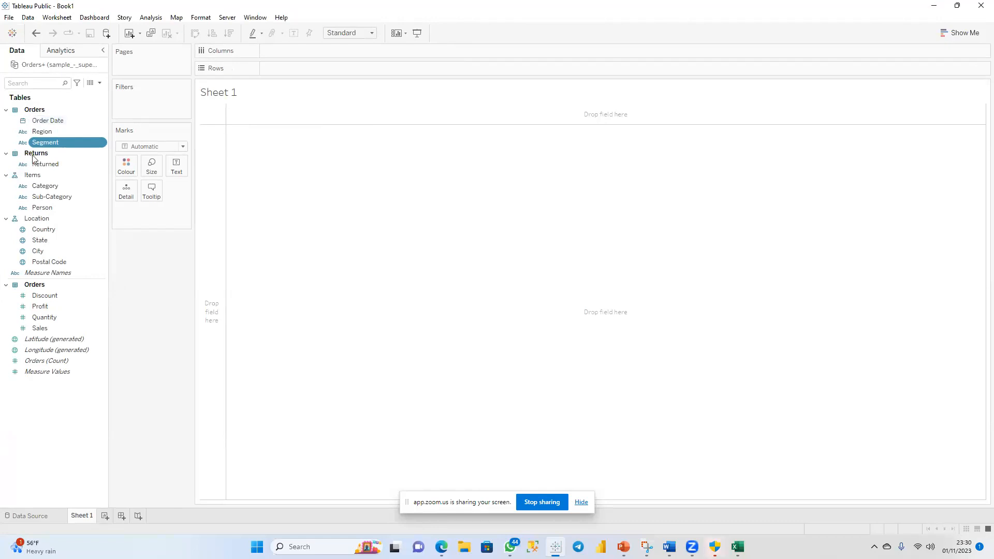
Remove Person from the Items hierarchy so it returns to the People folder.
left_click(58, 207)
right_click(58, 207)
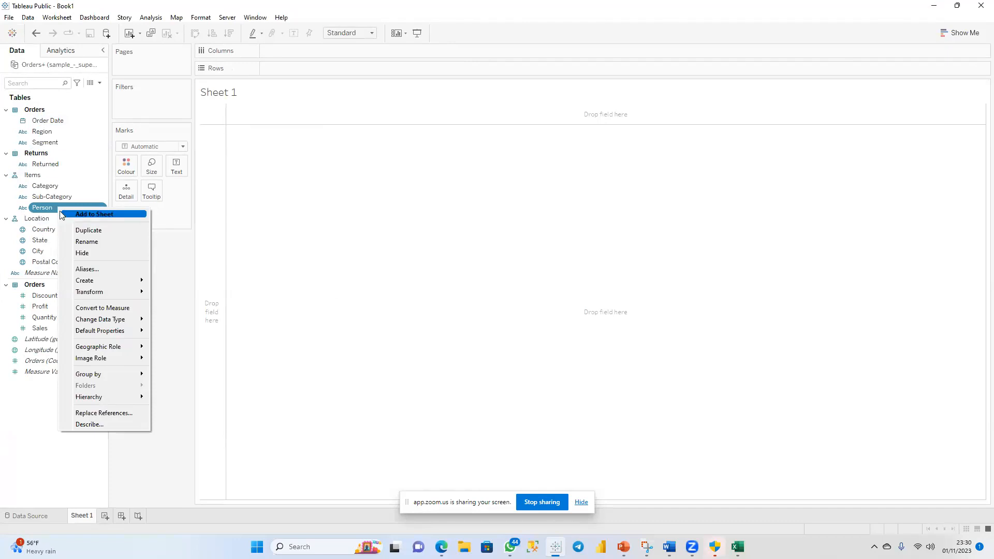
mouse_move(130, 399)
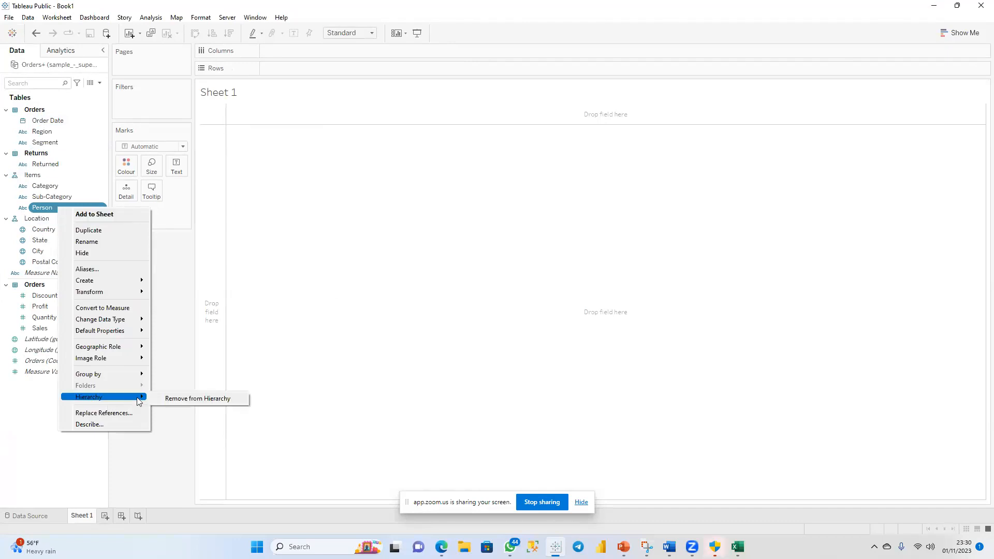
left_click(176, 400)
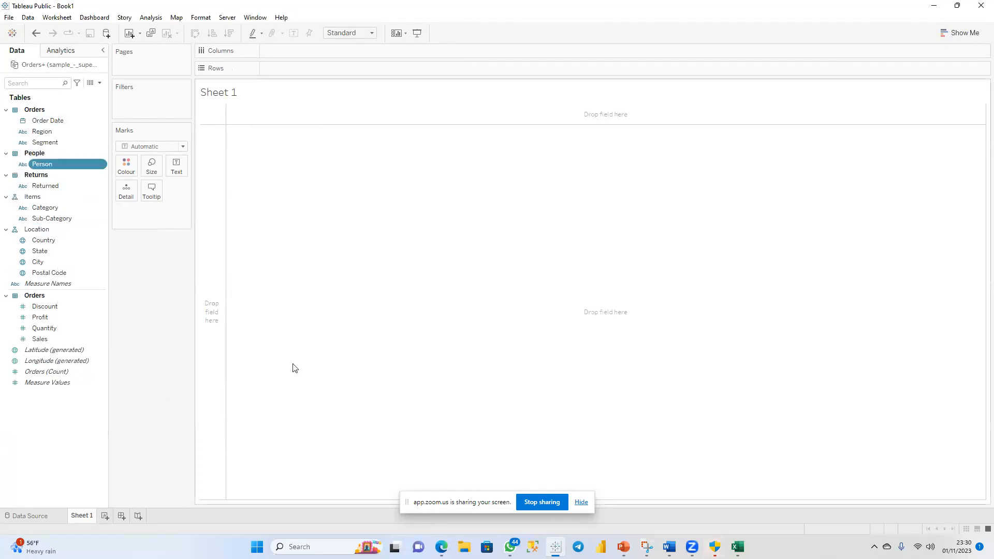
left_click(548, 502)
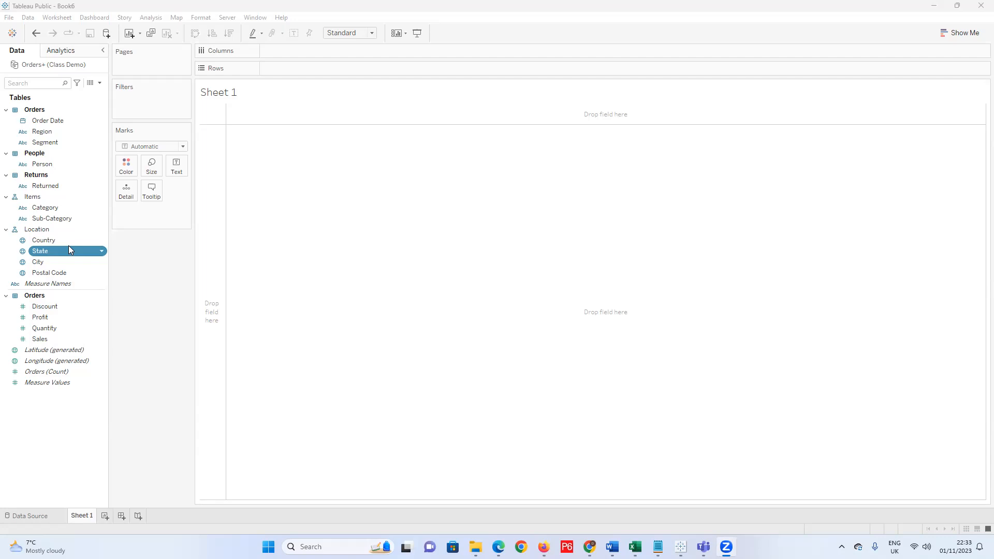
Remove the Items hierarchy so Category and Sub-Category stand alone in Orders.
right_click(54, 208)
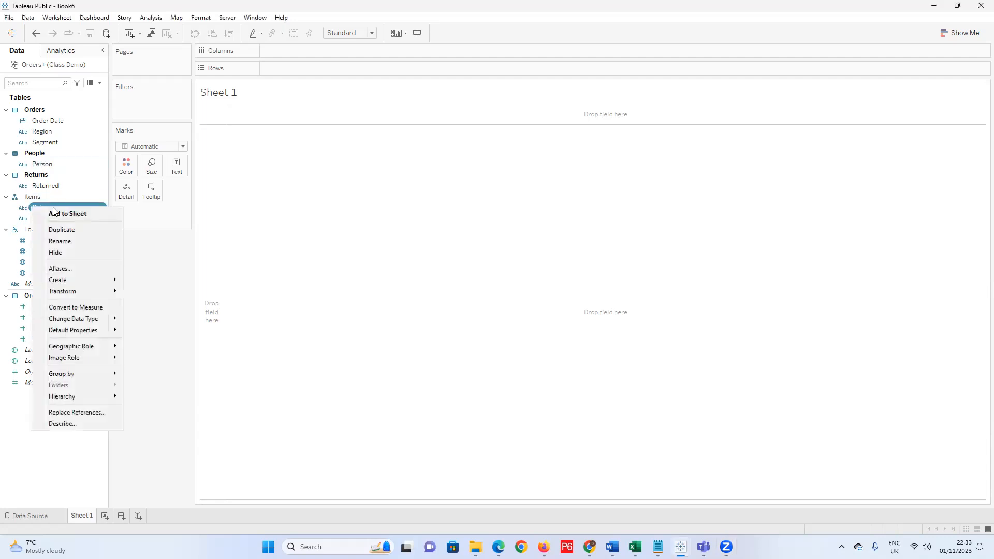
right_click(47, 197)
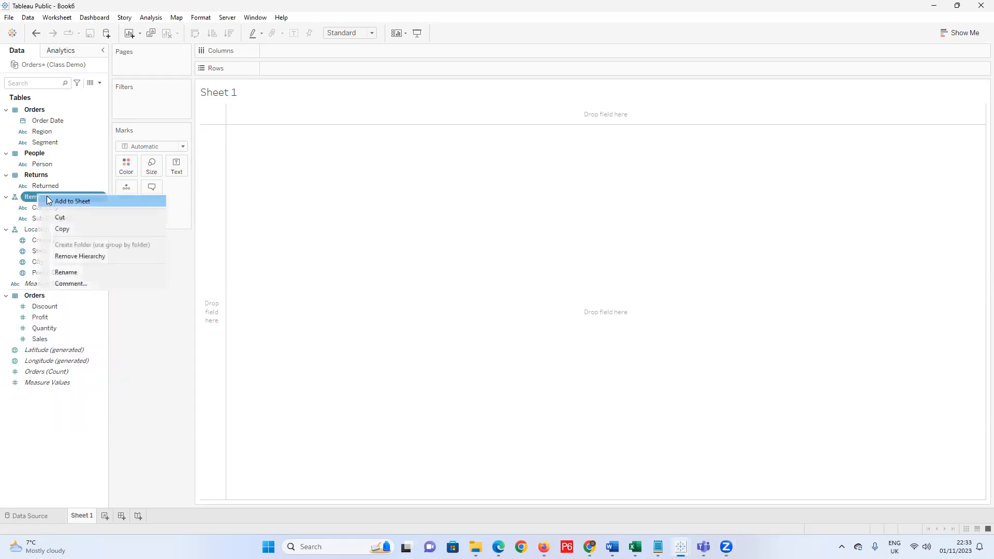
left_click(83, 258)
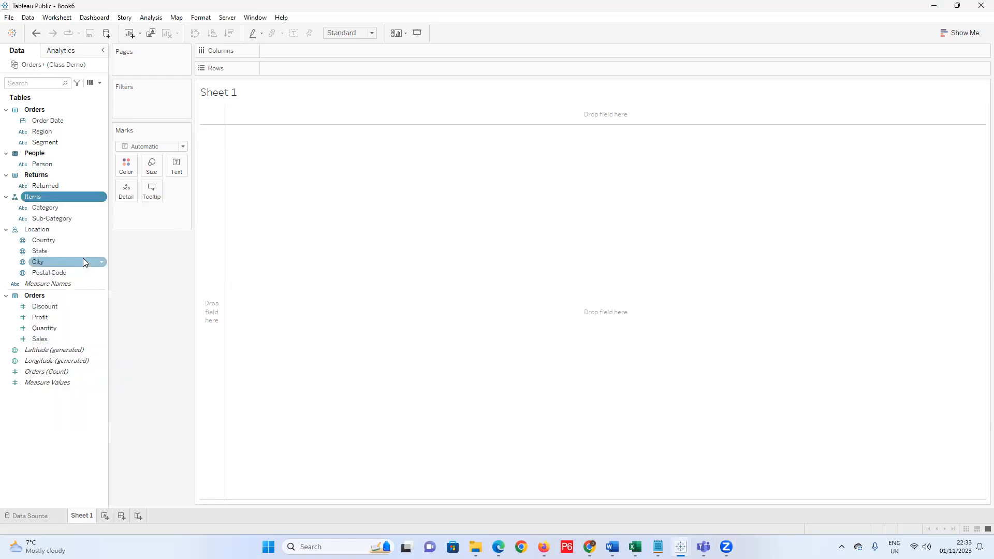
right_click(60, 121)
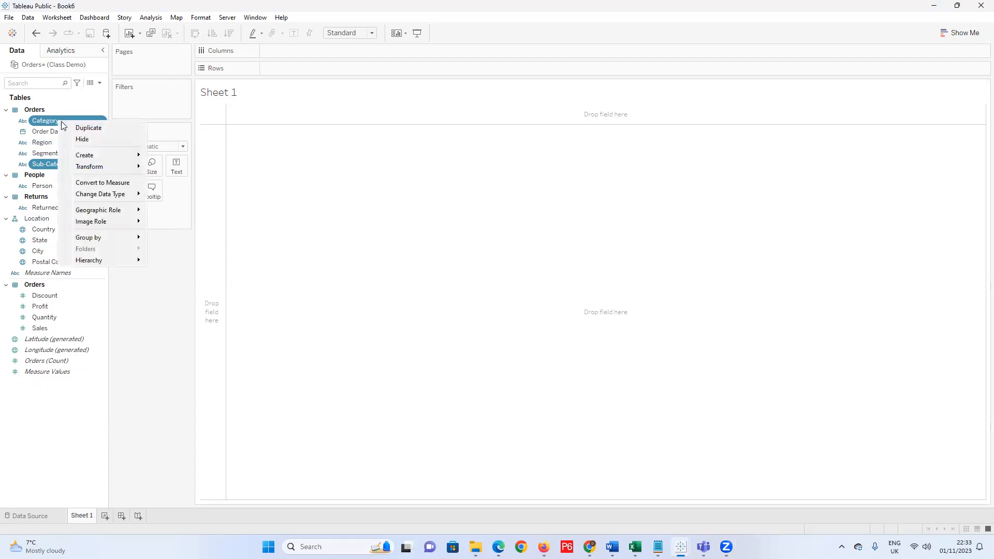
left_click(9, 154)
left_click(62, 121)
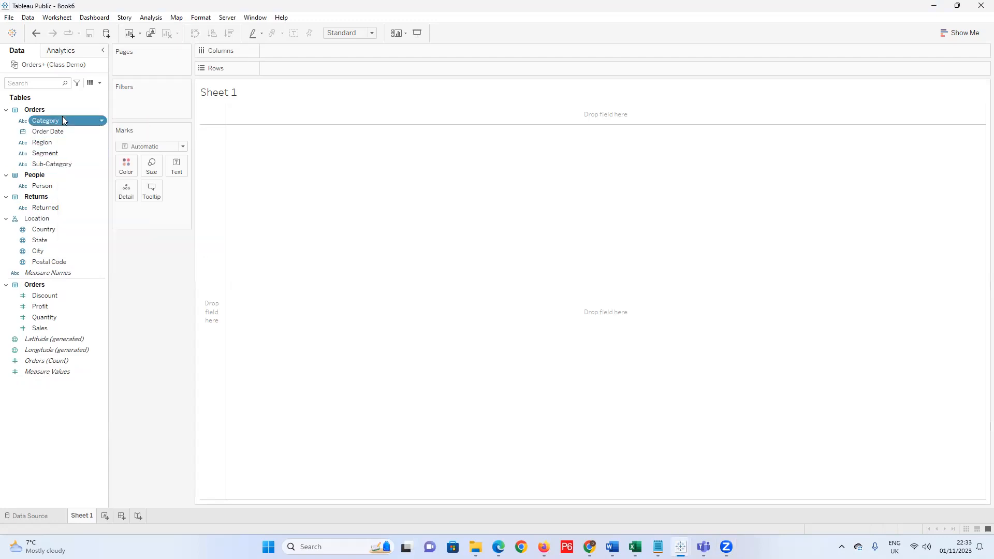
right_click(62, 122)
Create an 'Item' hierarchy from Category and drag Sub-Category into it.
mouse_move(139, 312)
left_click(191, 324)
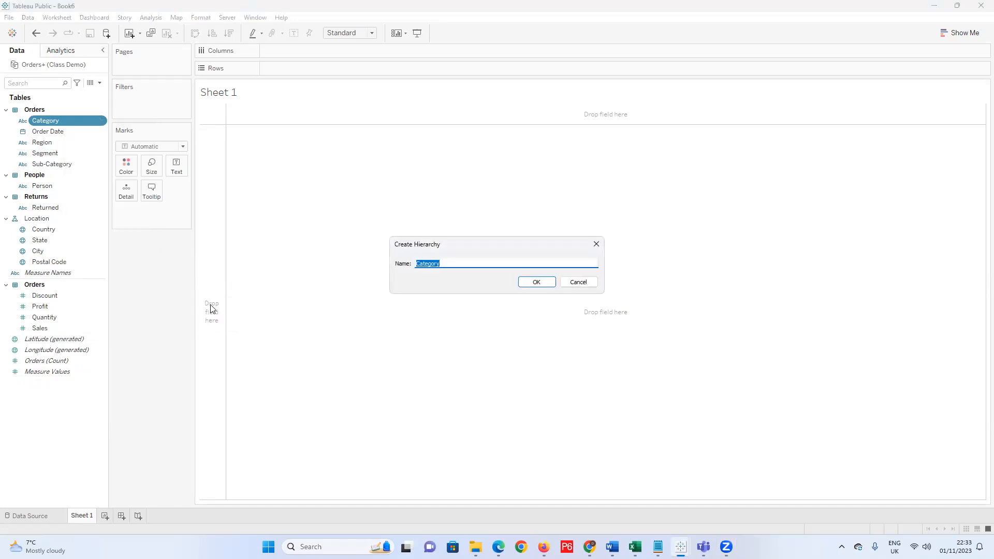
type("Item")
left_click(526, 284)
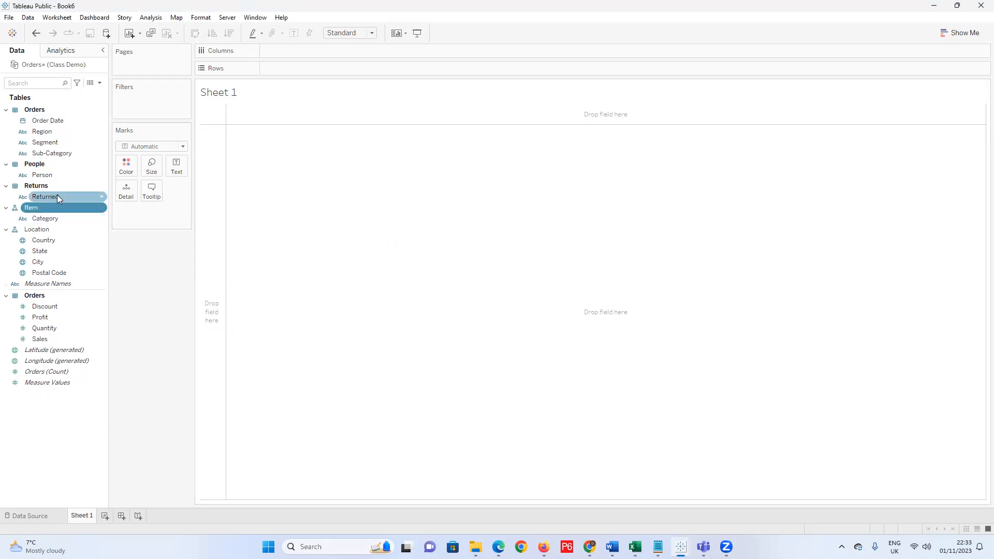
left_click_drag(51, 155, 55, 219)
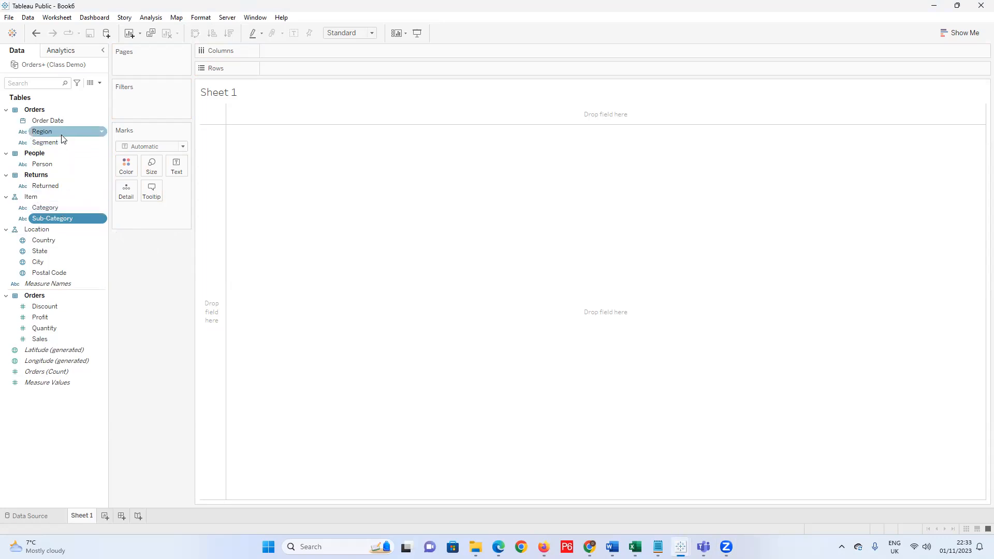
left_click(100, 84)
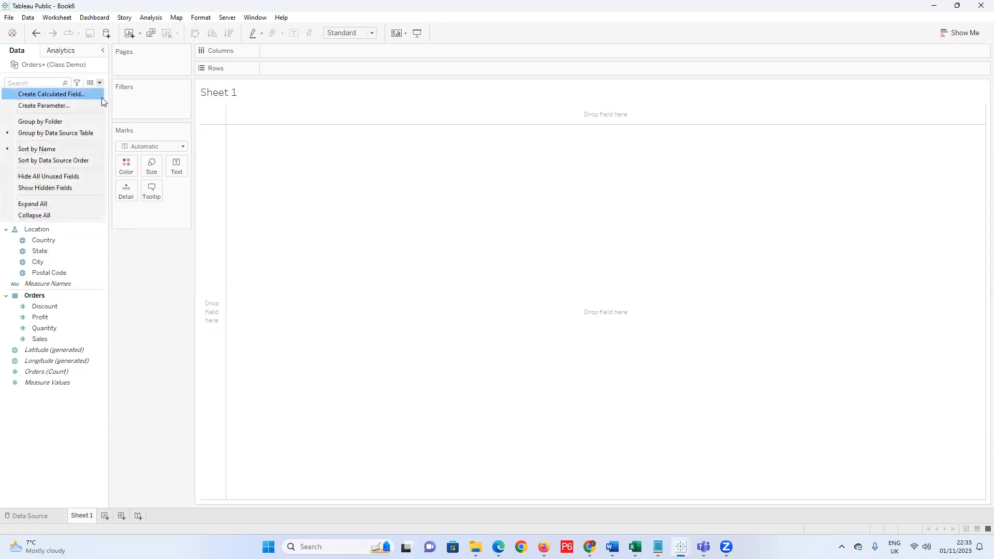
left_click(61, 191)
right_click(84, 175)
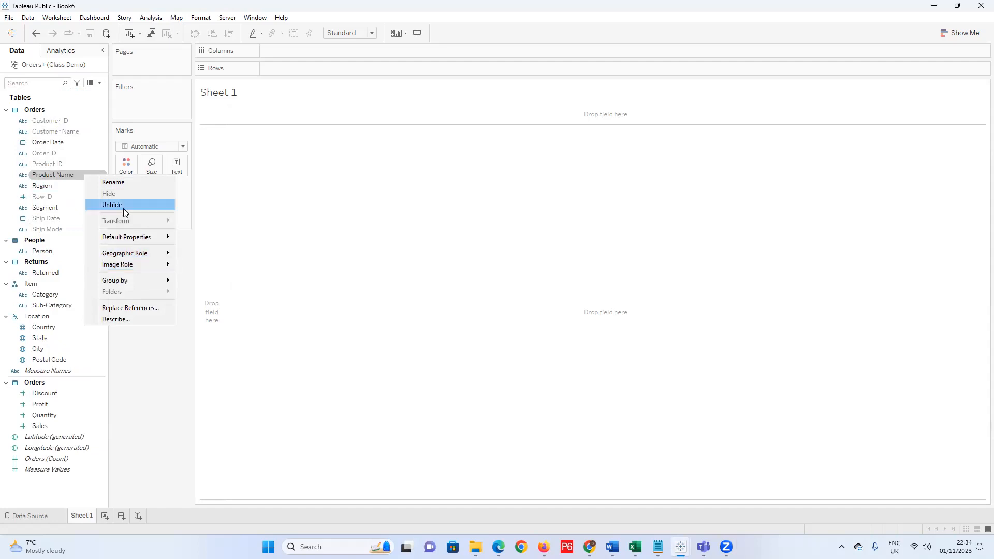
left_click(101, 85)
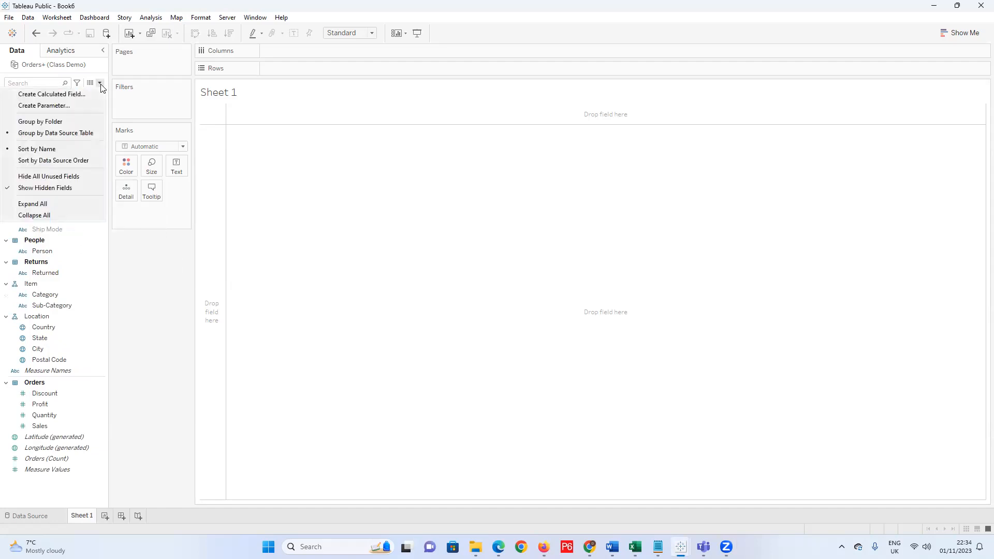
left_click(64, 188)
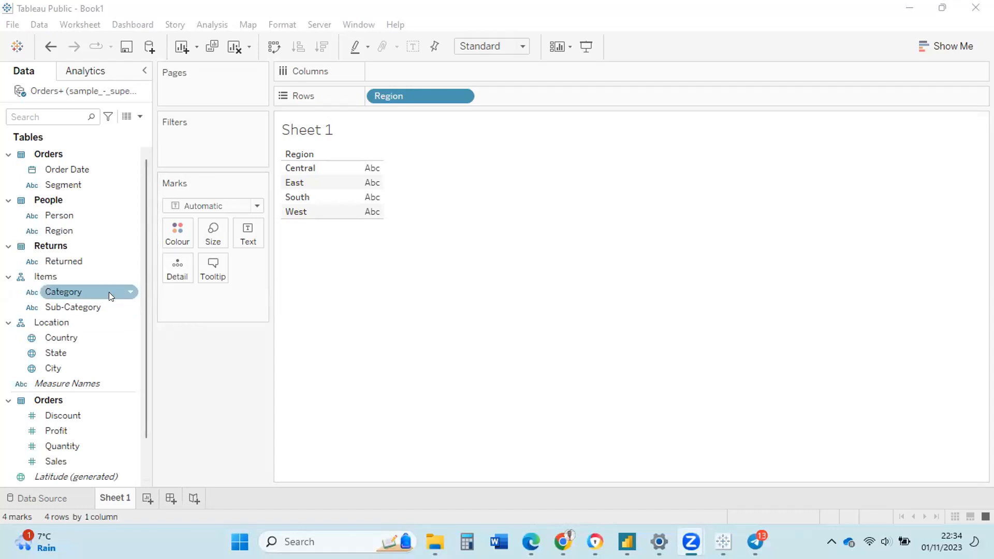
left_click(83, 230)
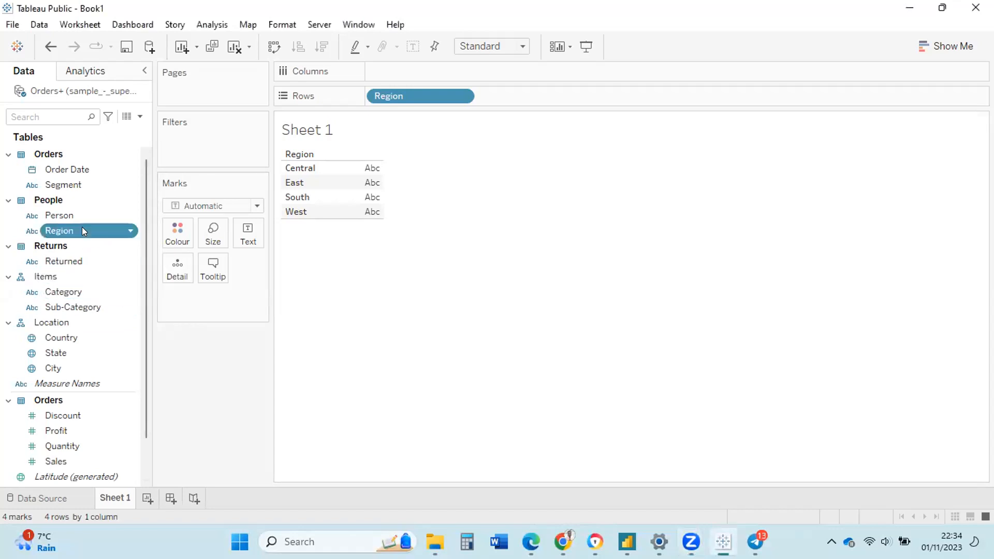
right_click(130, 231)
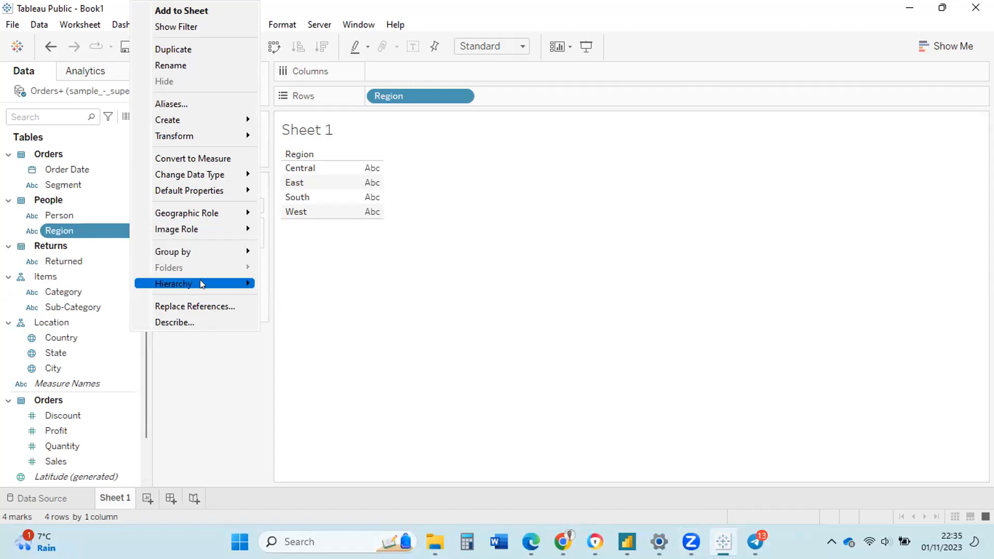
mouse_move(200, 284)
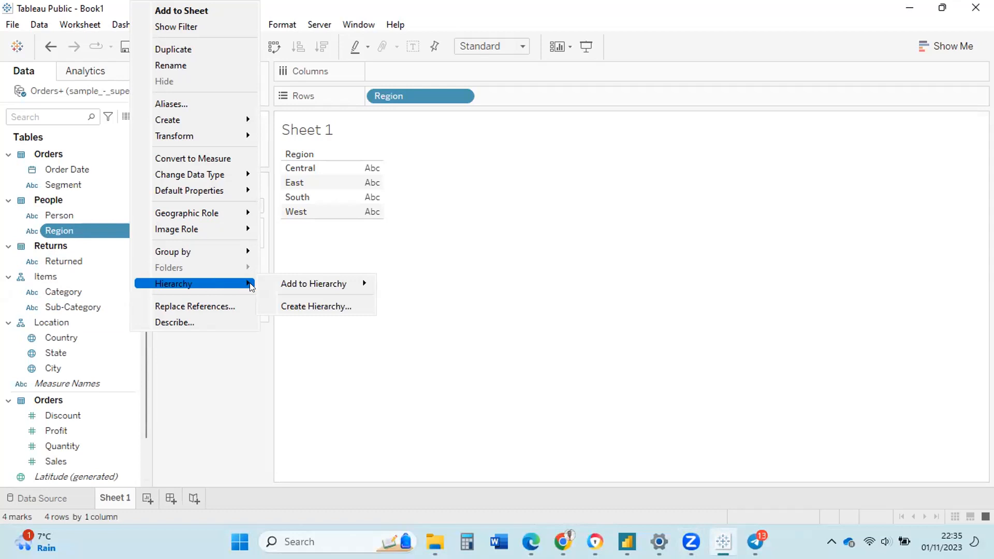
mouse_move(270, 284)
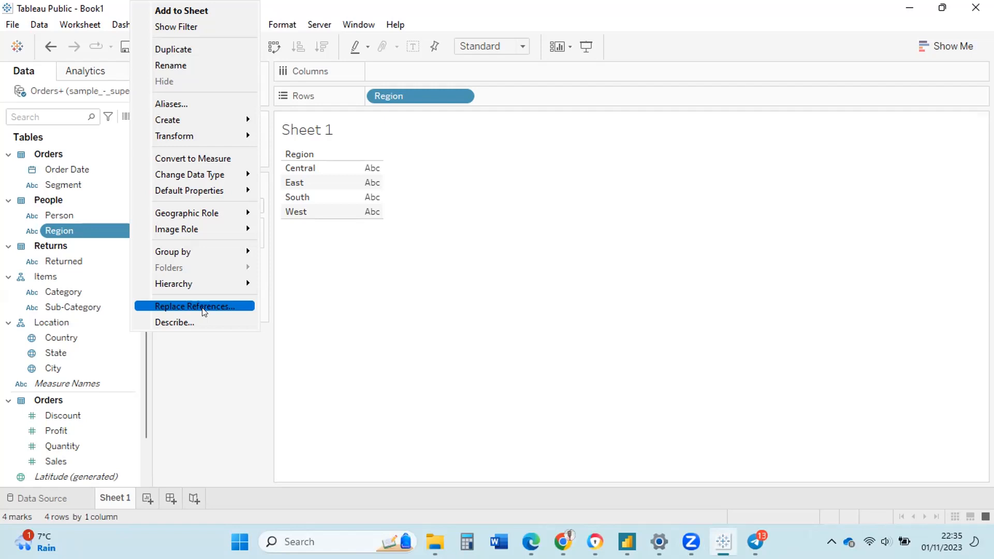
left_click(106, 159)
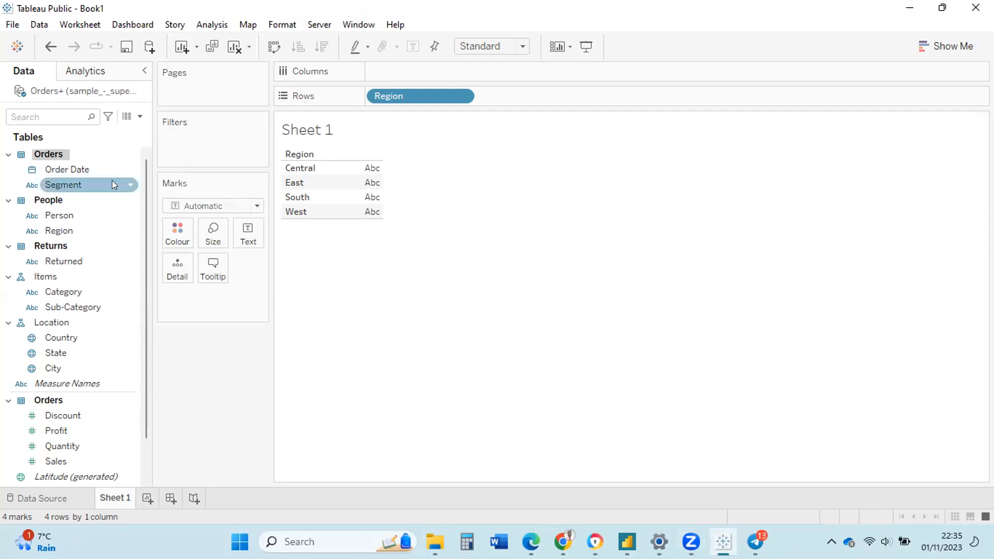
Show hidden fields in the Data pane and unhide the Postal Code field.
left_click(141, 117)
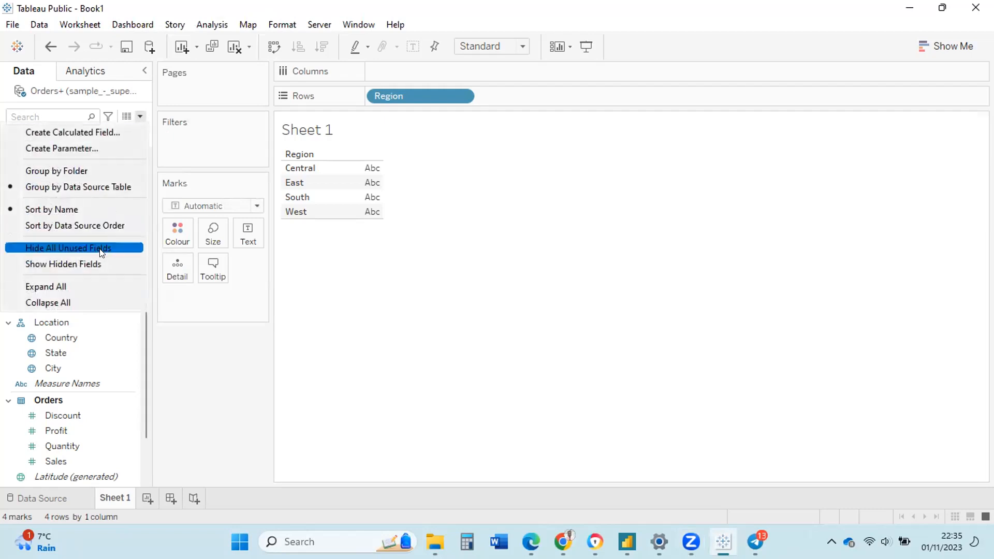
left_click(100, 264)
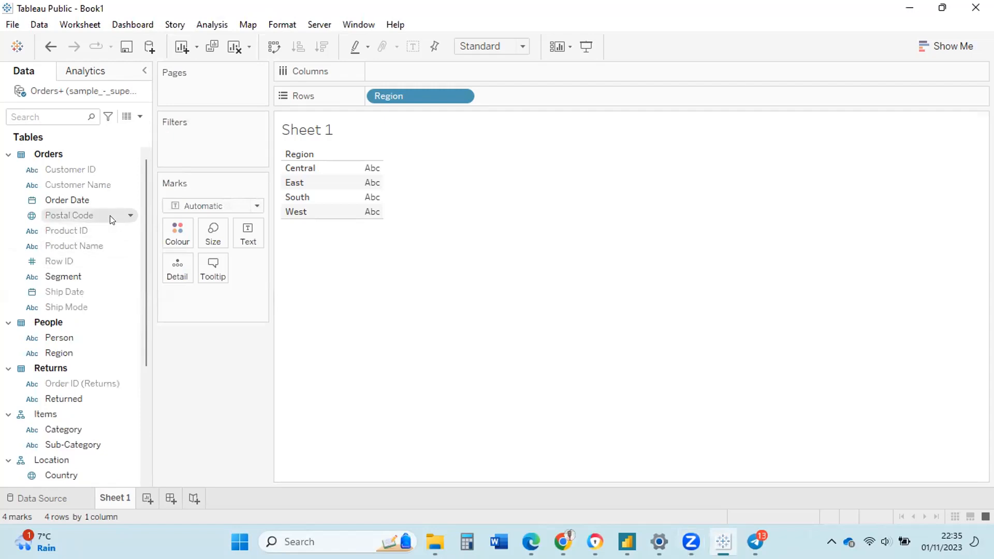
left_click(129, 216)
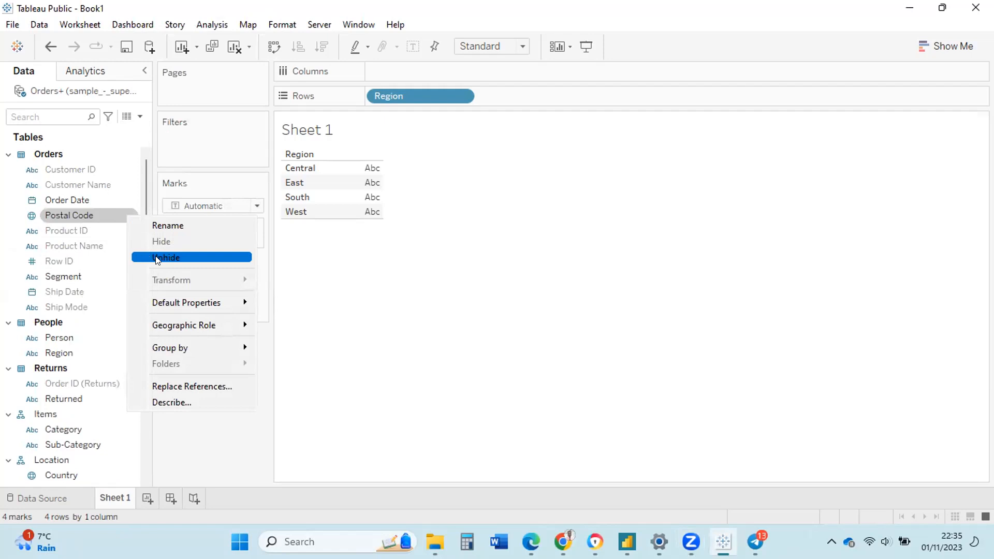
left_click(157, 258)
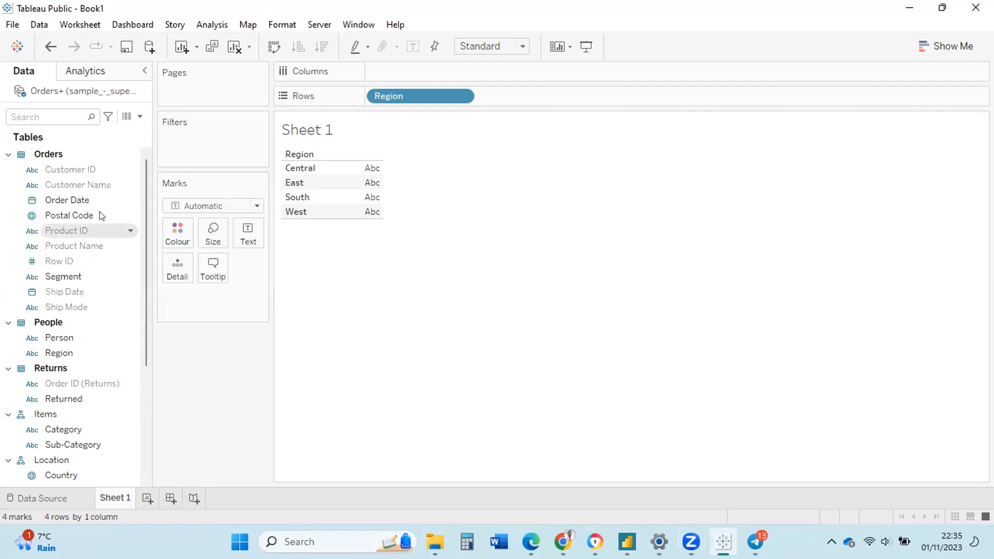
Select Postal Code and check its new place among the Orders fields.
scroll(84, 210, "down", 2)
scroll(84, 209, "up", 2)
left_click(84, 209)
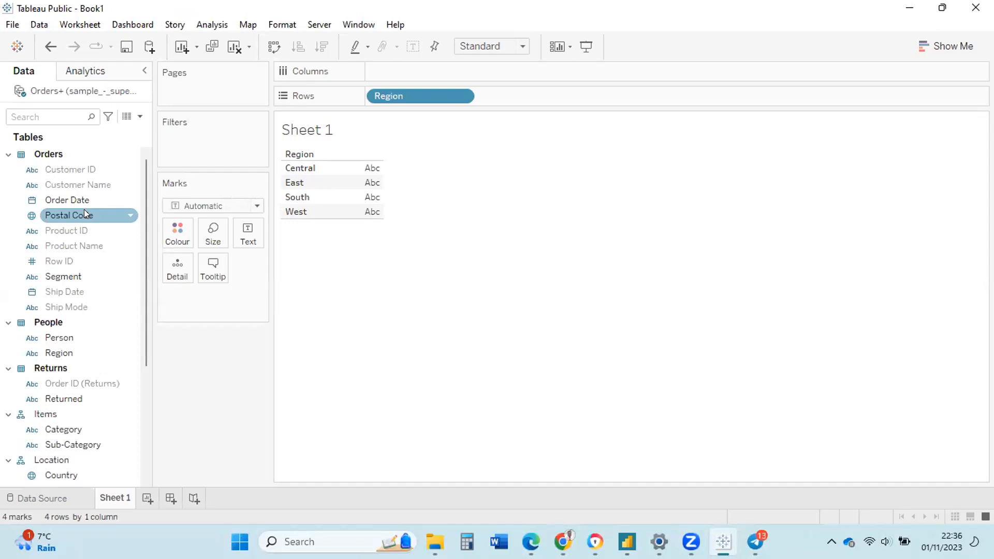
scroll(84, 209, "down", 1)
scroll(84, 210, "up", 1)
scroll(84, 210, "down", 3)
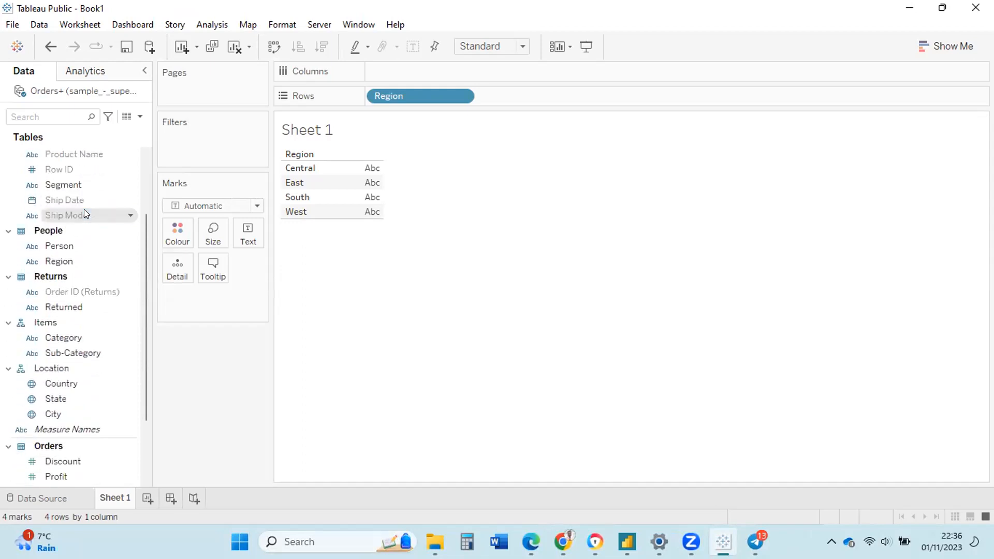
scroll(84, 209, "down", 1)
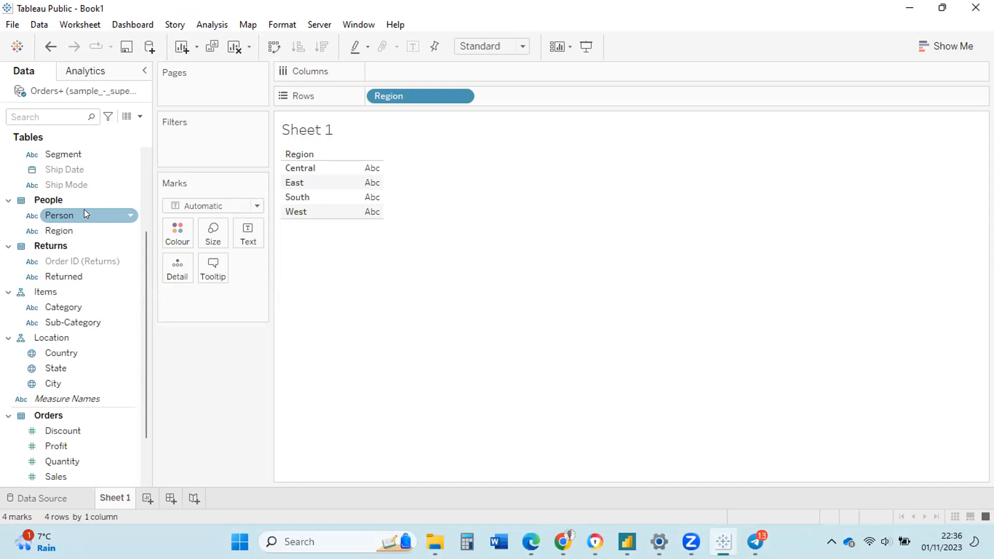
scroll(86, 213, "up", 3)
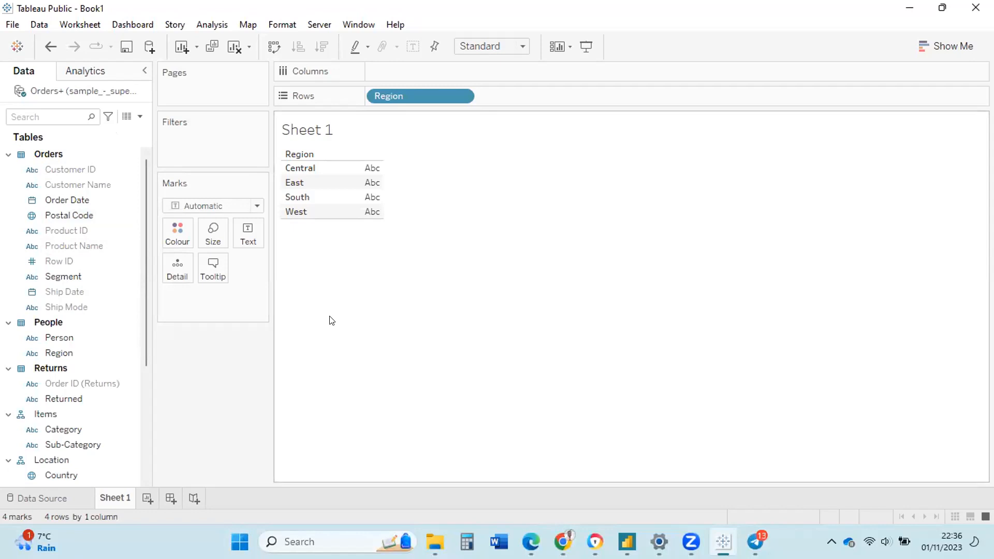
Hide the hidden fields again and try moving Region within the Orders field list.
left_click(136, 115)
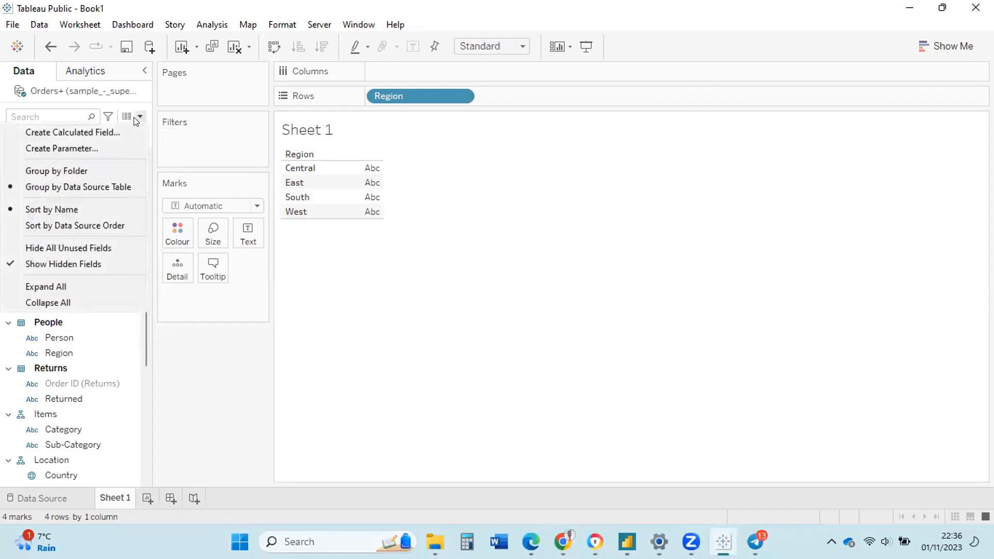
left_click(72, 265)
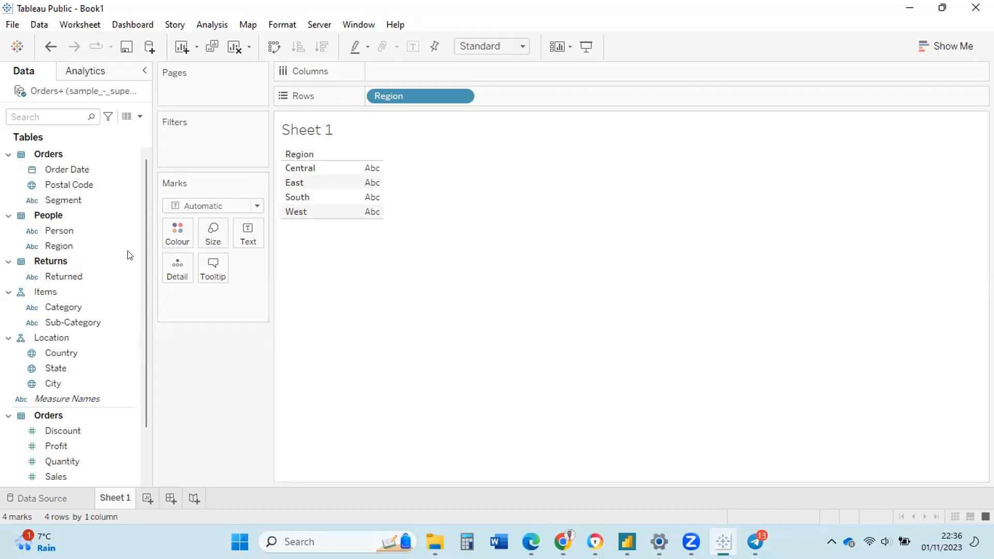
left_click(73, 248)
mouse_move(72, 248)
left_mouse_down()
mouse_move(73, 182)
mouse_move(71, 248)
left_mouse_up()
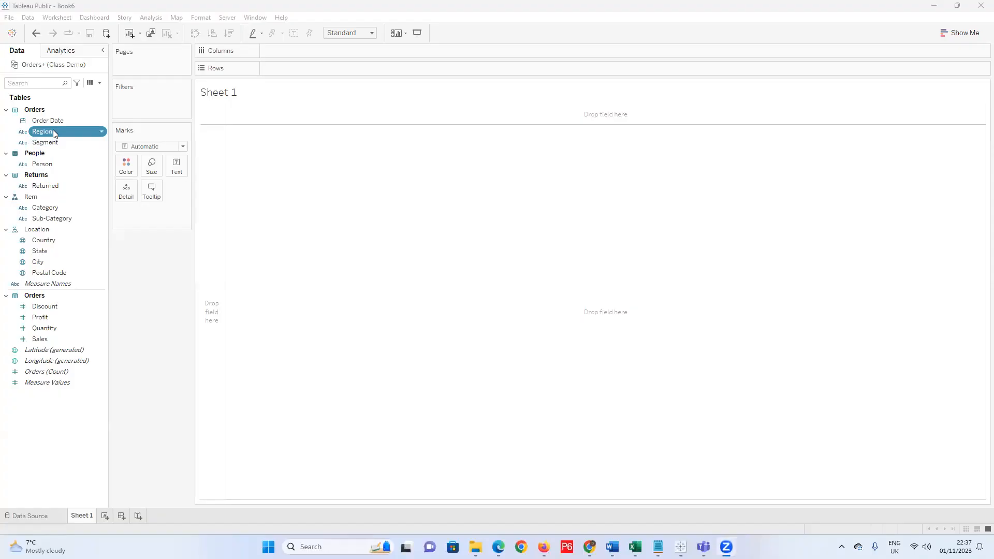
Assign Region a geographic role created from State.
left_click(102, 133)
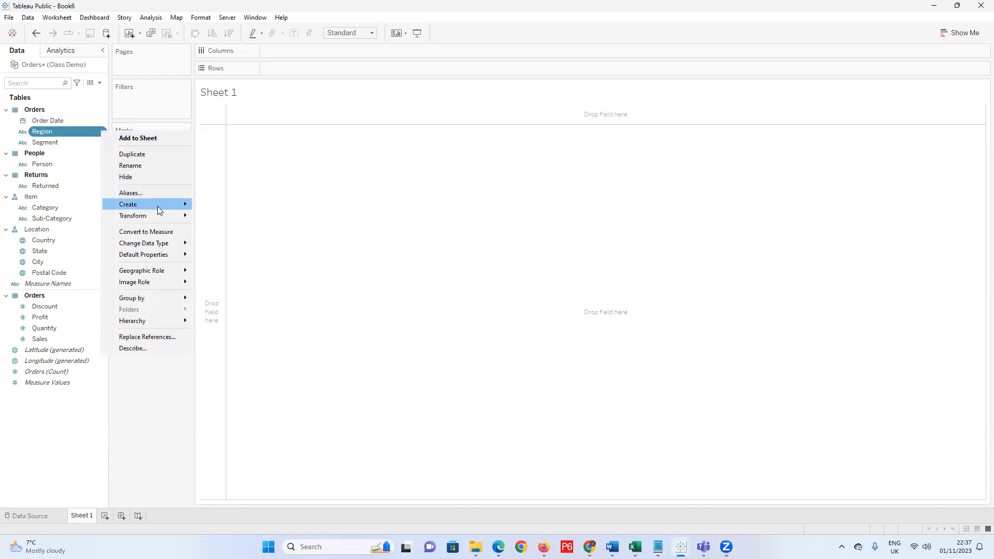
mouse_move(158, 207)
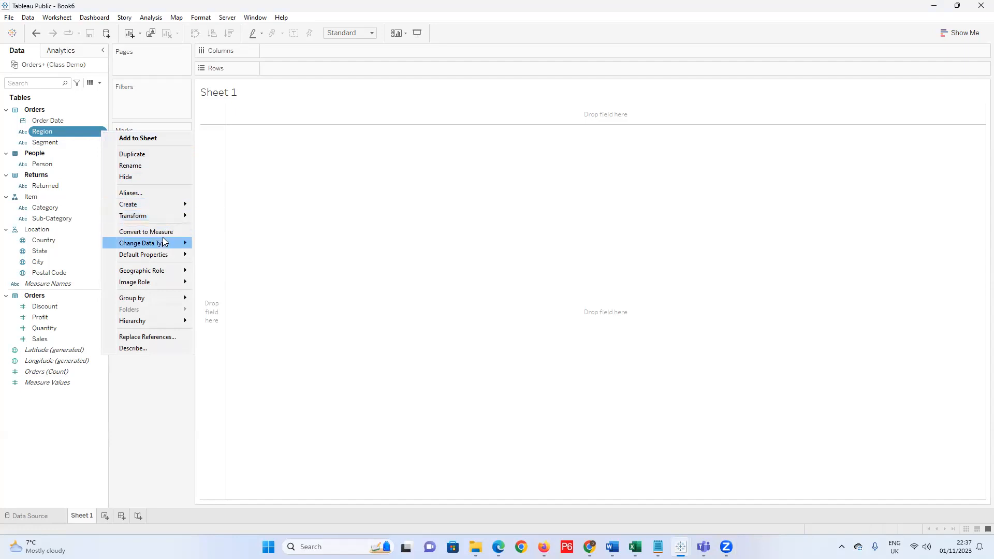
mouse_move(166, 275)
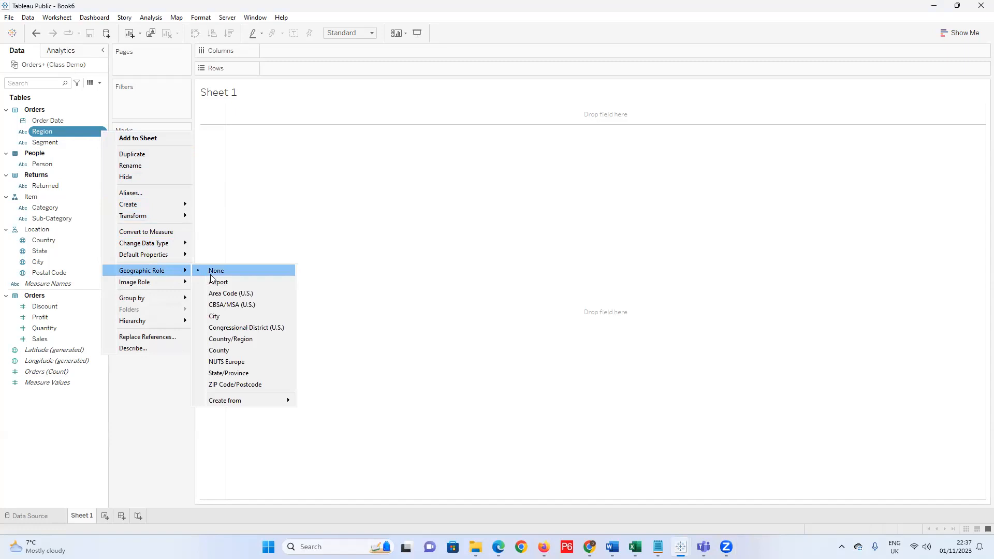
mouse_move(257, 400)
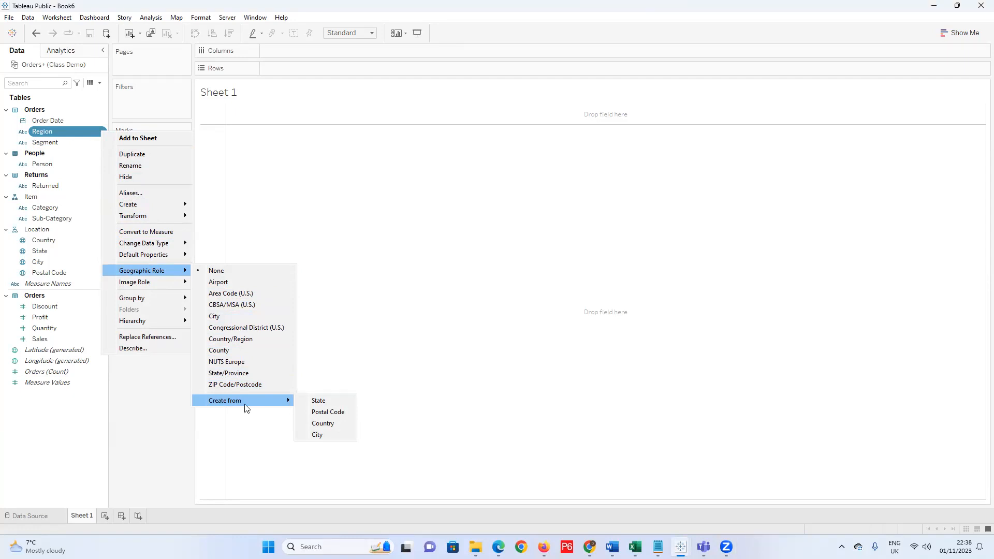
left_click(314, 402)
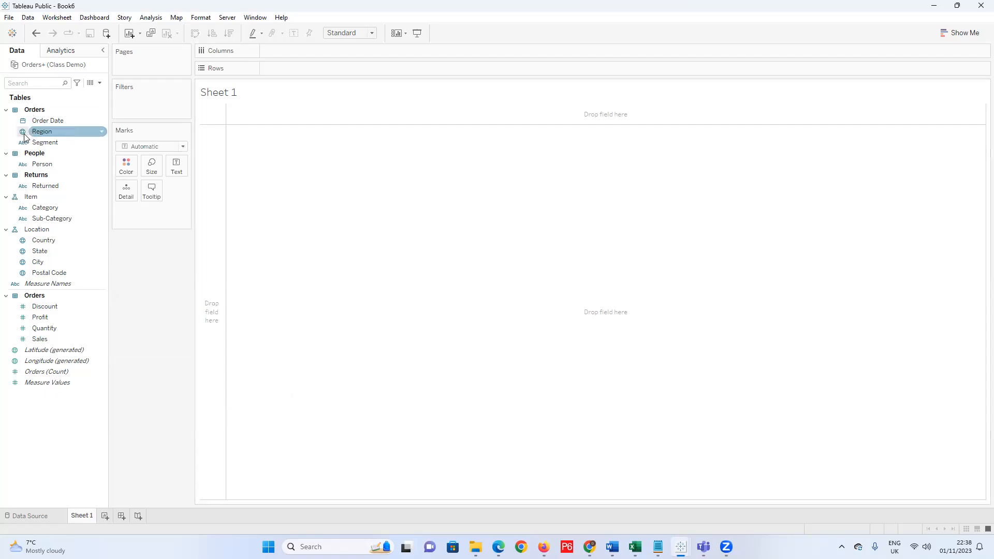
Place Region under Country in the Location hierarchy, then map Country in the view.
left_click_drag(45, 136, 50, 248)
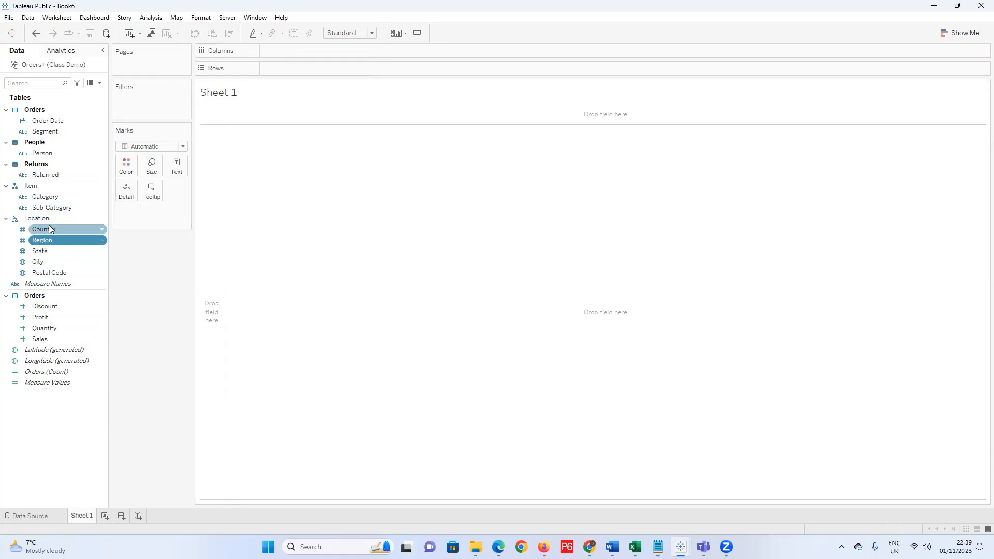
left_click_drag(46, 229, 321, 182)
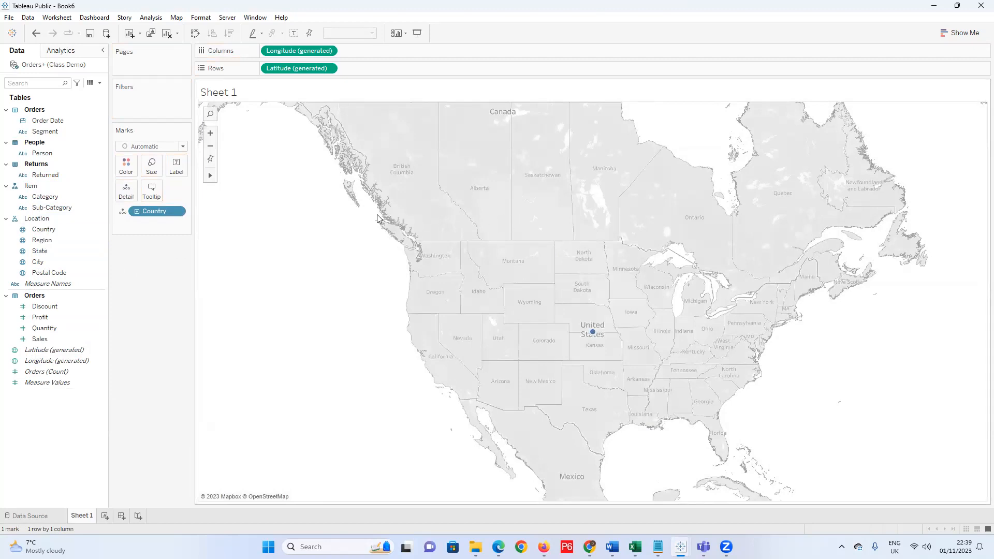
Switch the marks to a filled map and drill down from Country to Region.
left_click(182, 147)
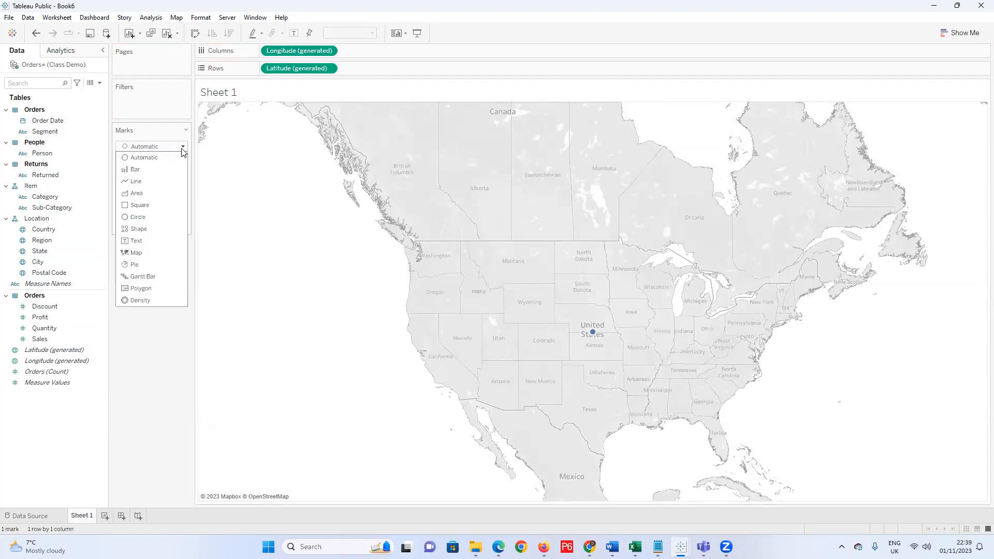
left_click(149, 257)
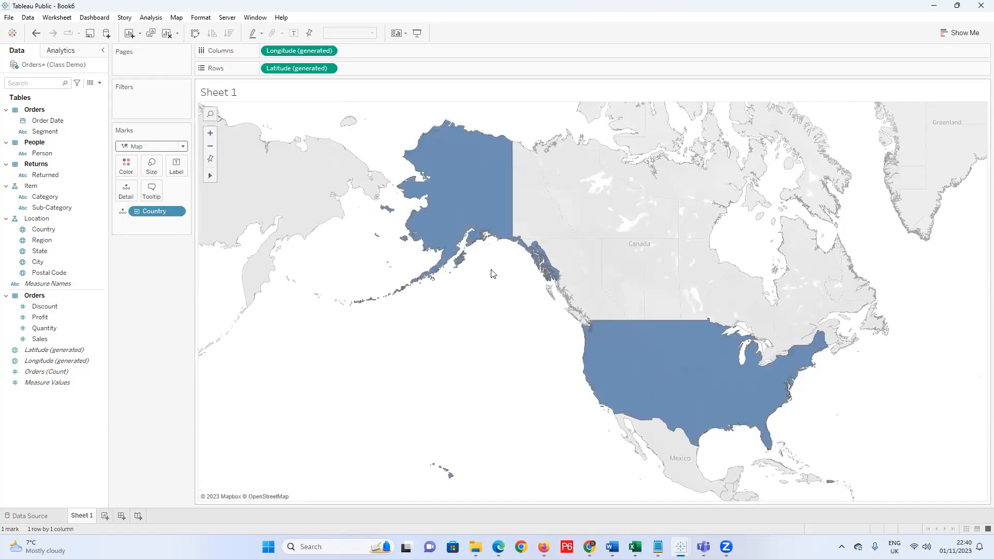
left_click(138, 211)
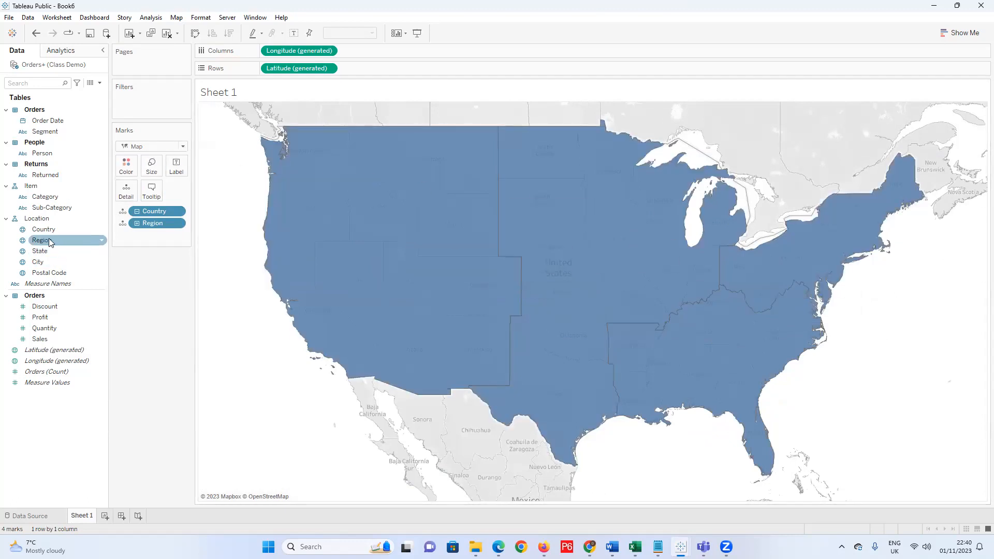
Label and colour each of the four regions by Region.
left_click_drag(43, 245, 175, 182)
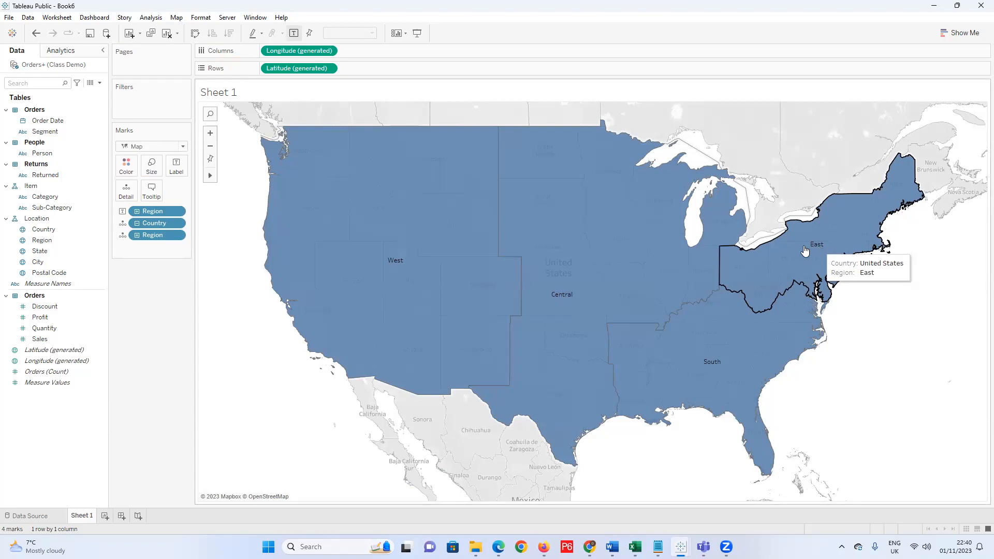
left_click(56, 232)
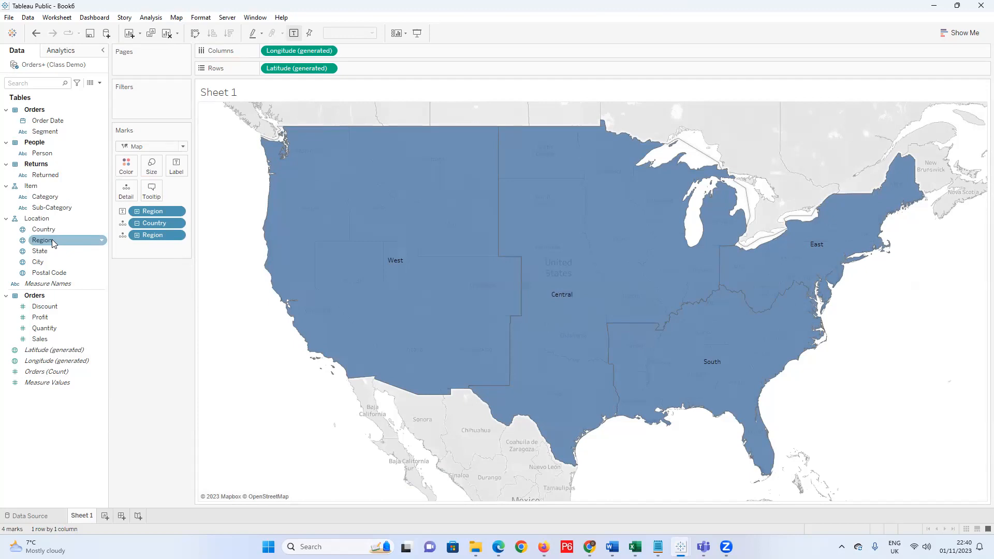
left_click_drag(53, 244, 125, 167)
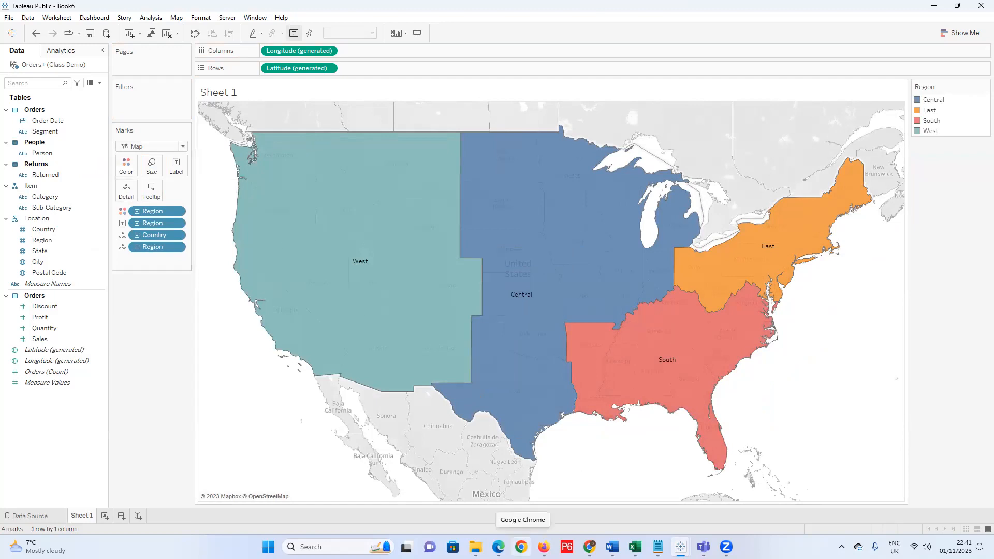
mouse_move(590, 547)
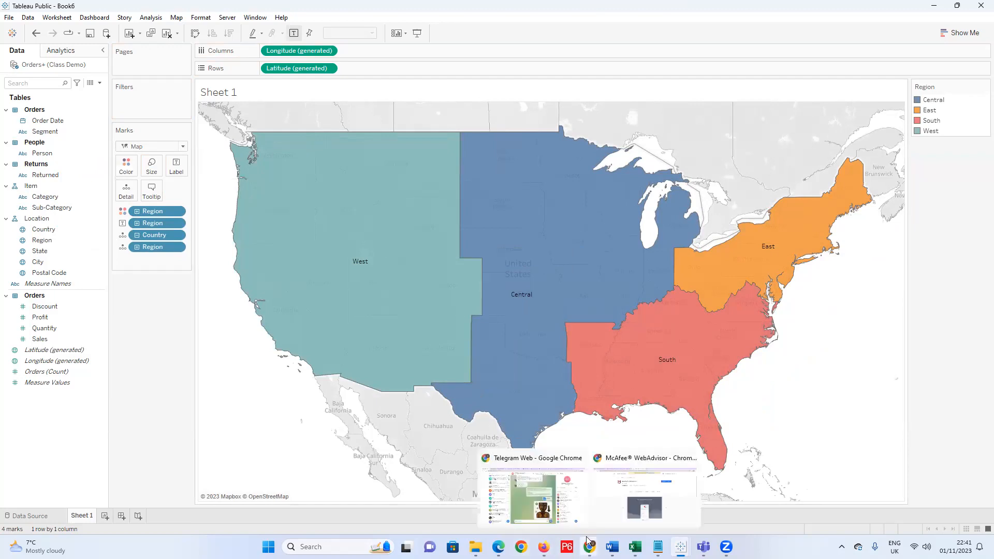
left_click(606, 517)
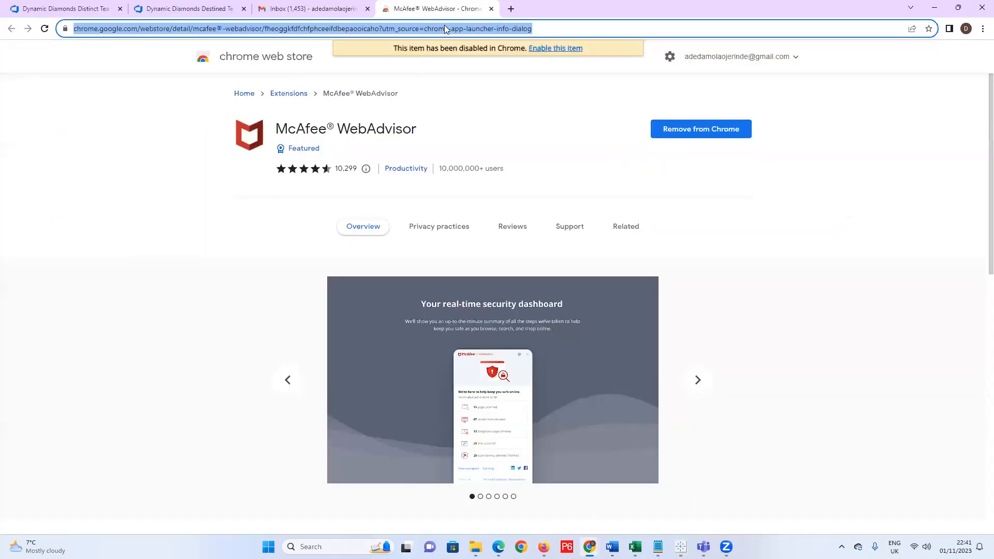
left_click(564, 28)
key("ctrl+a")
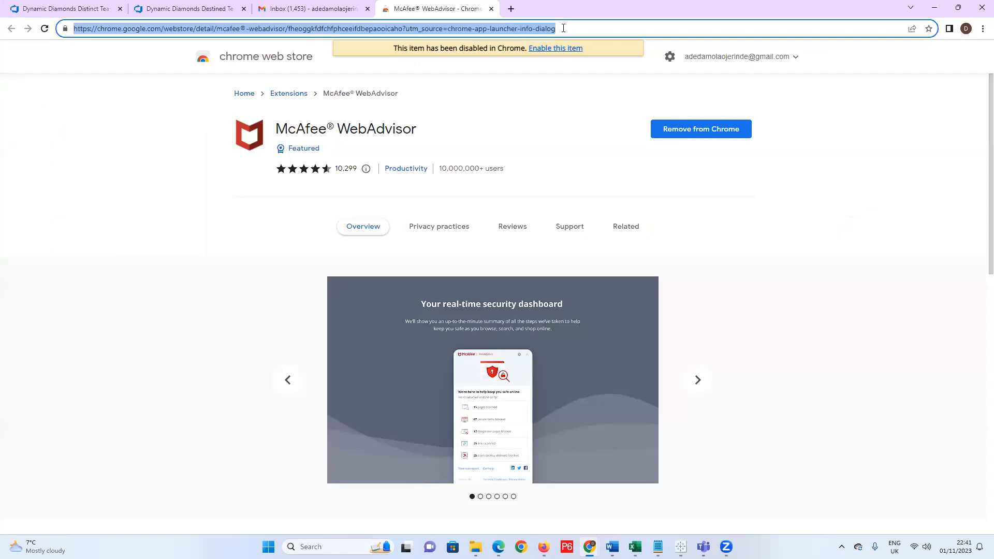
type("colo")
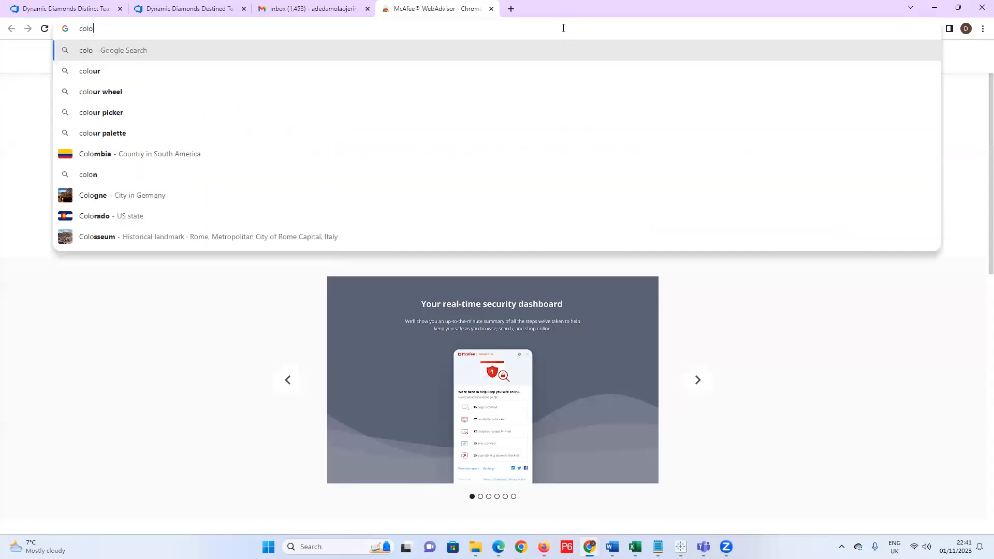
type("ur w")
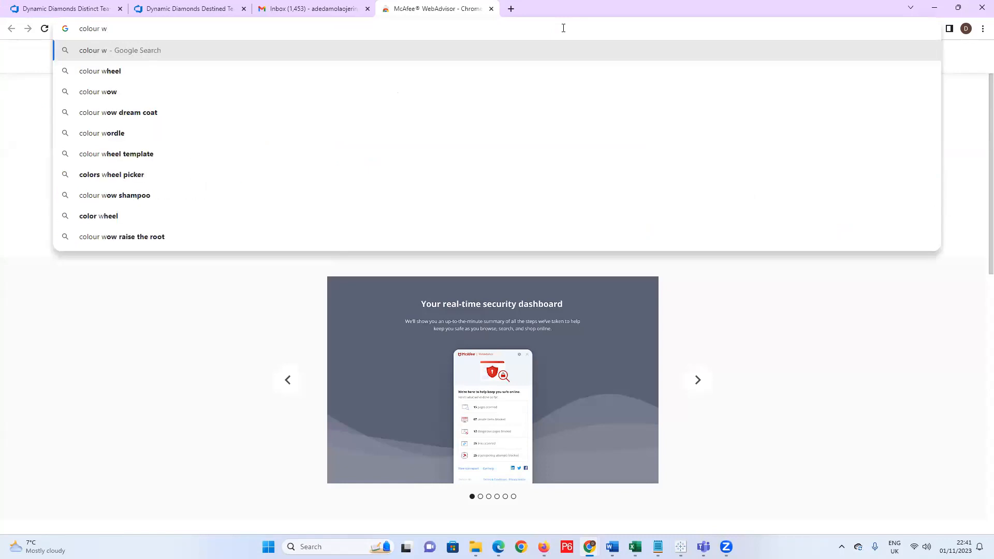
type("hs")
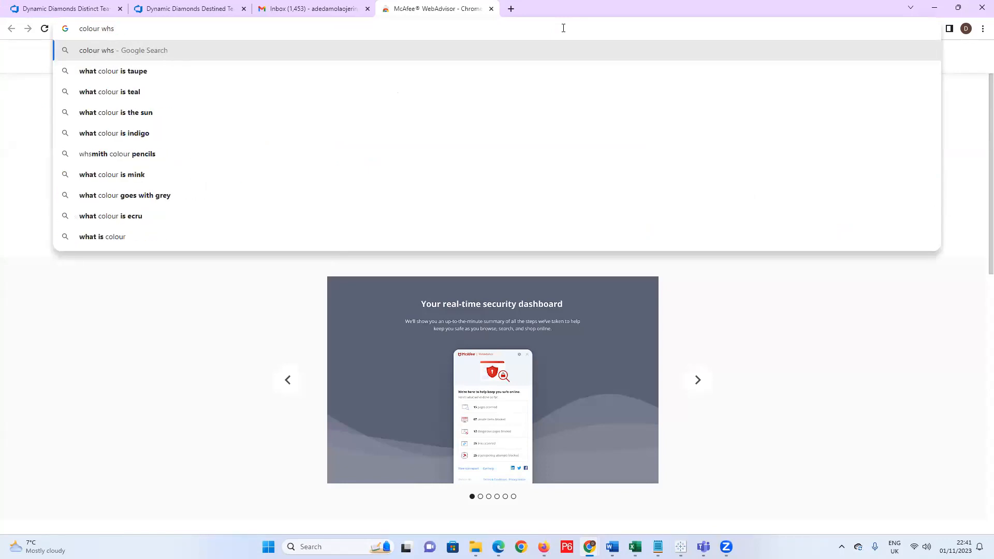
key("BackSpace")
type("eels")
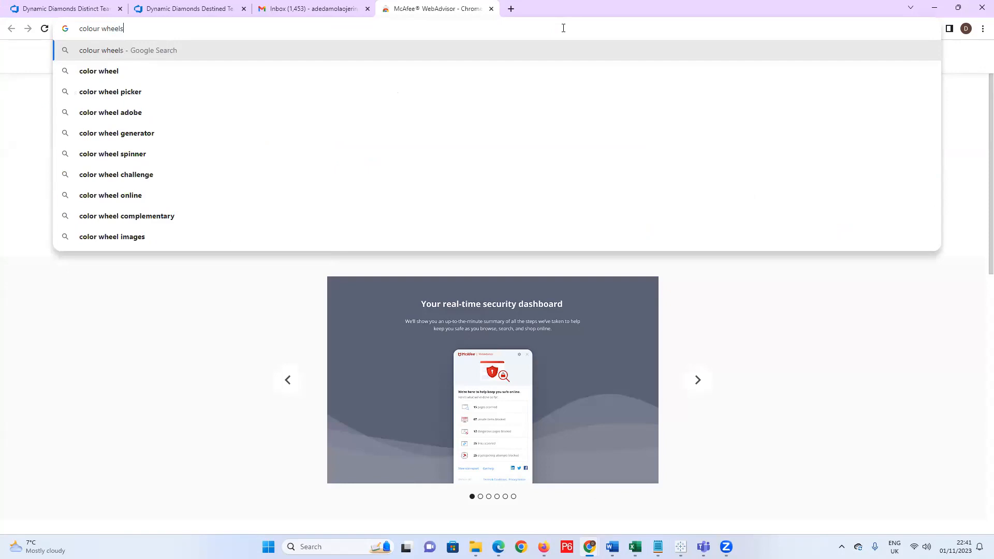
key("Return")
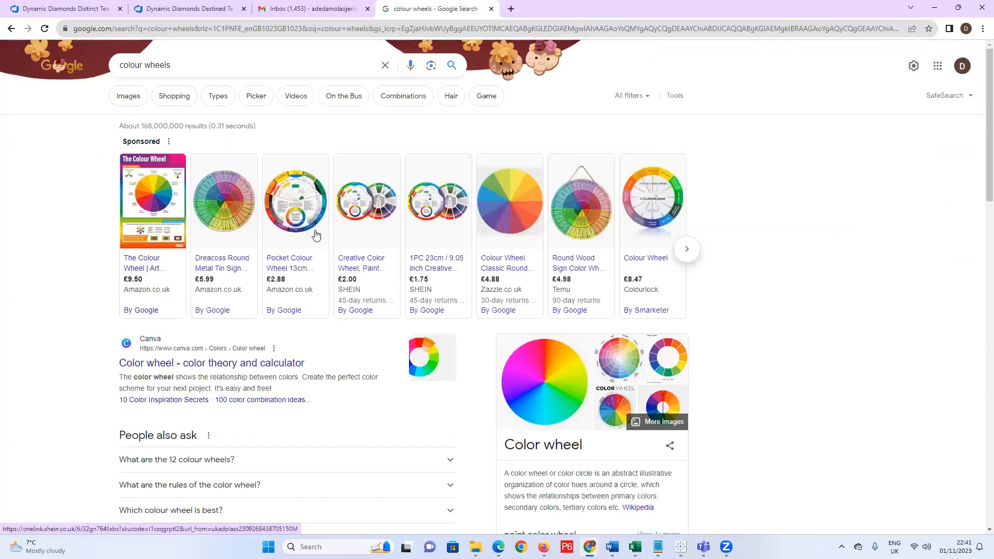
scroll(338, 396, "down", 1)
scroll(337, 397, "down", 3)
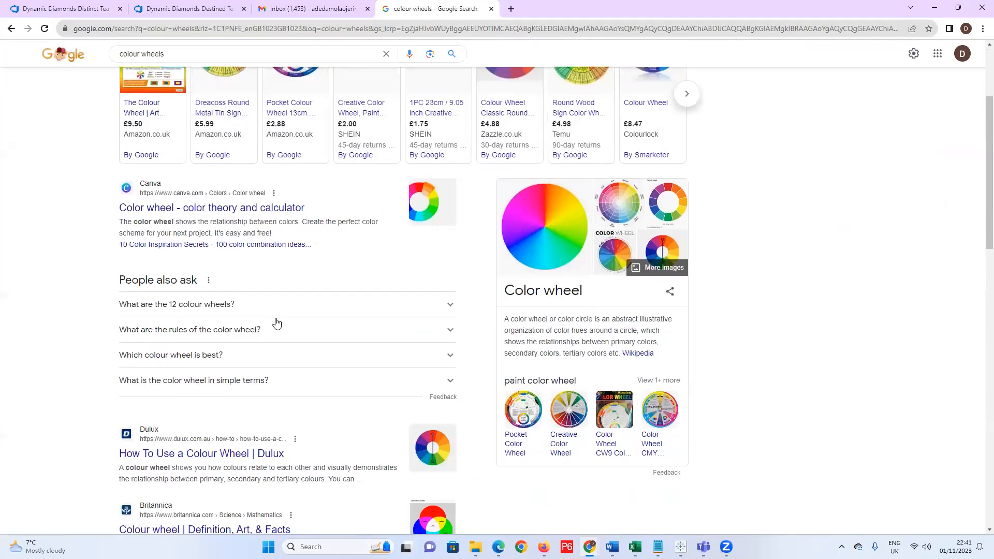
scroll(276, 323, "down", 1)
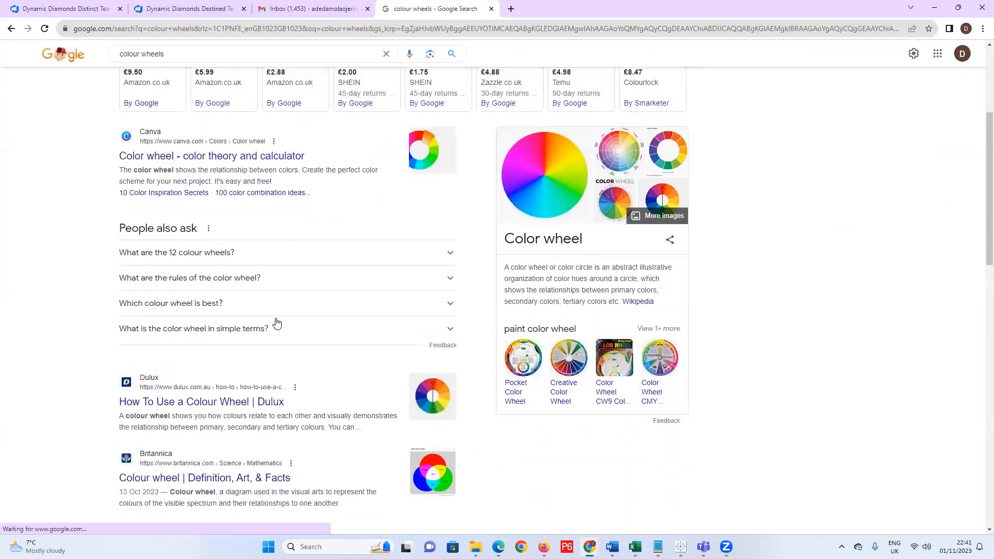
scroll(266, 407, "down", 3)
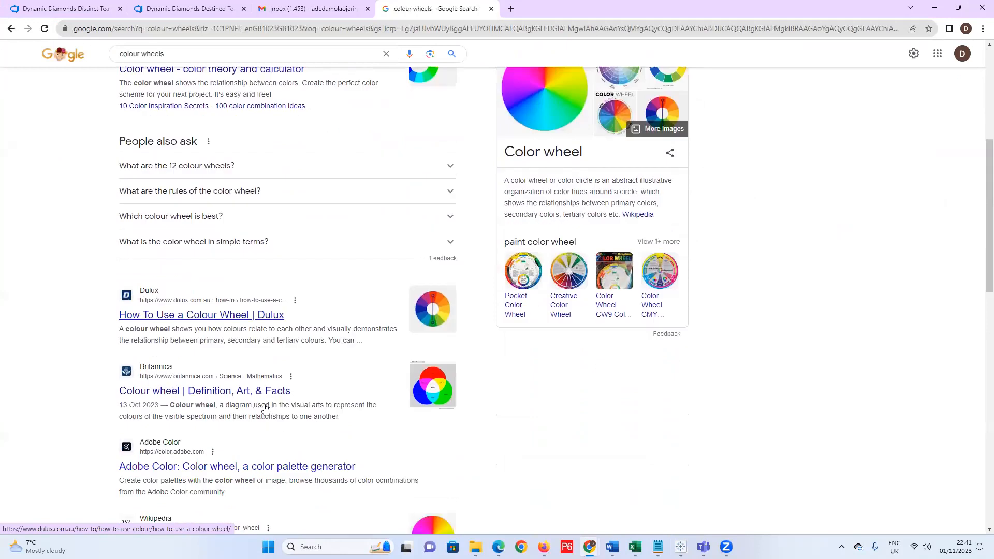
scroll(265, 408, "down", 4)
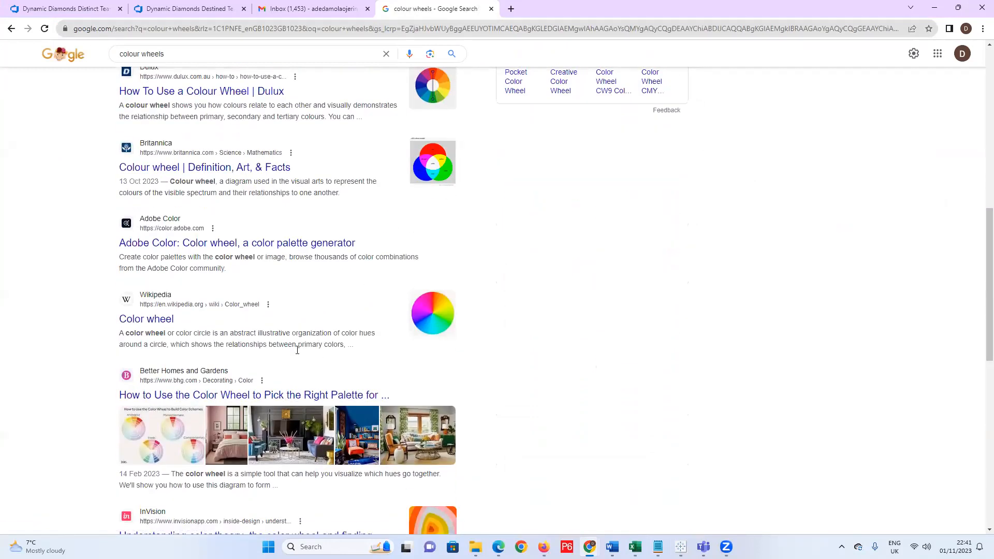
scroll(292, 355, "up", 6)
scroll(292, 355, "up", 4)
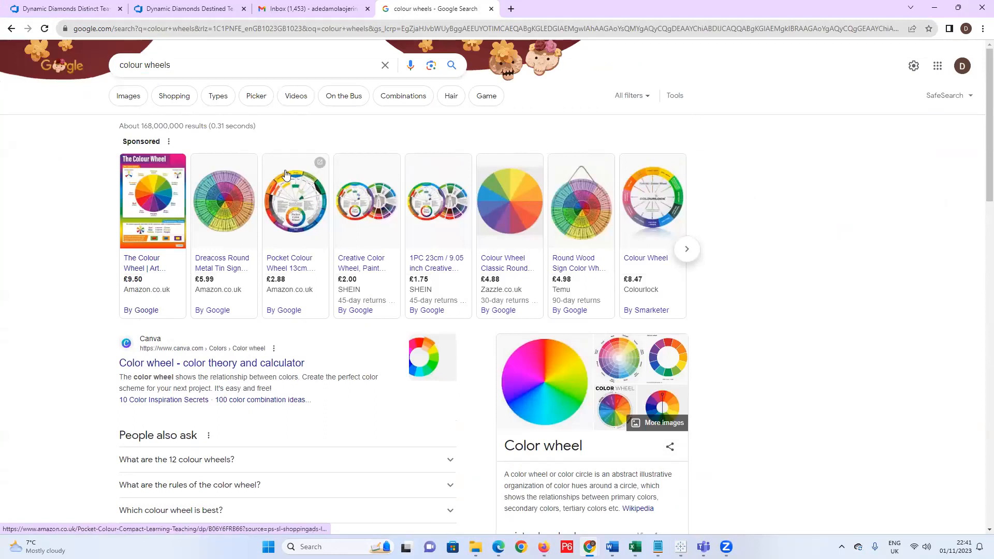
Minimize Chrome, review the Notepad task list, then minimize Notepad to return to Tableau.
left_click(933, 9)
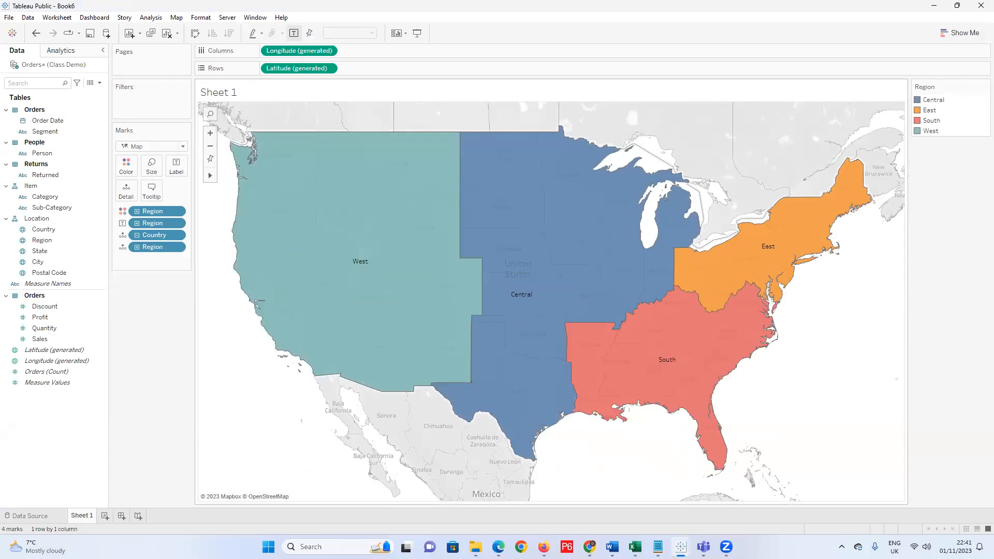
key("alt+Tab")
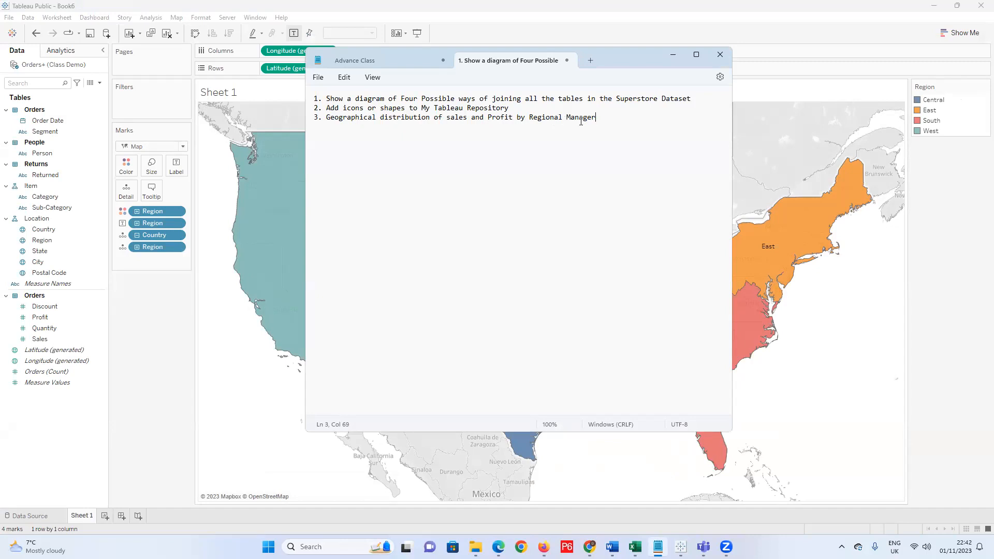
left_click(673, 54)
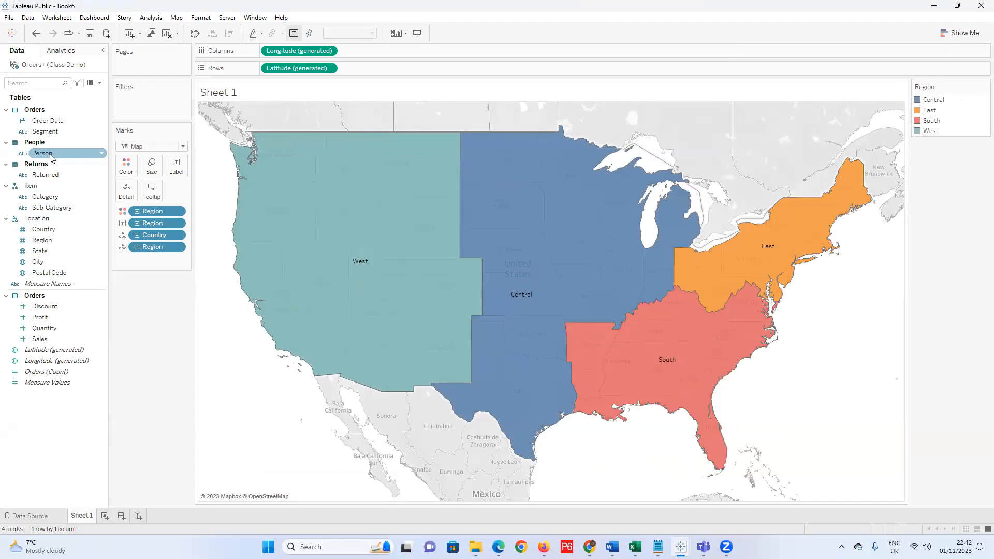
Add Person, Sales and Profit to the region labels.
left_click_drag(47, 158, 179, 170)
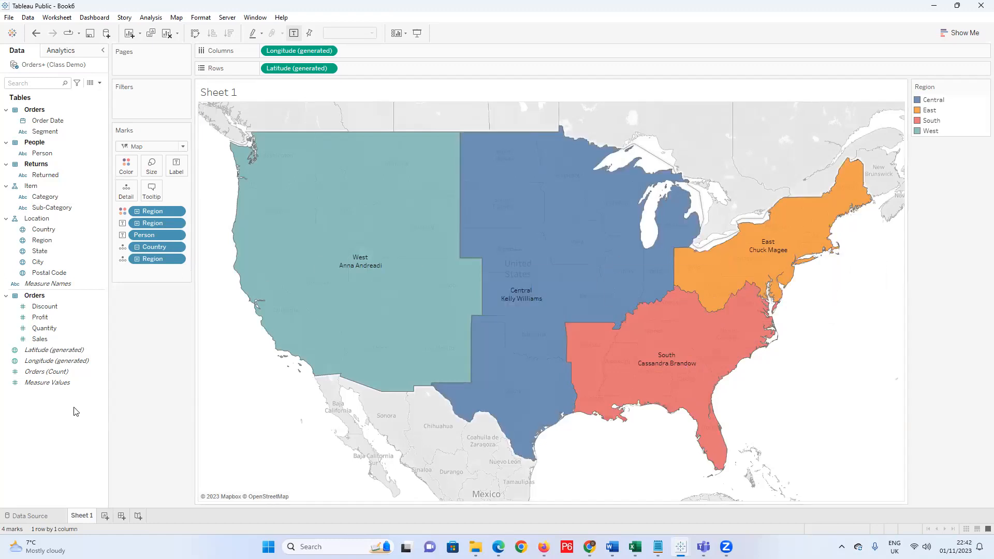
left_click_drag(39, 339, 176, 171)
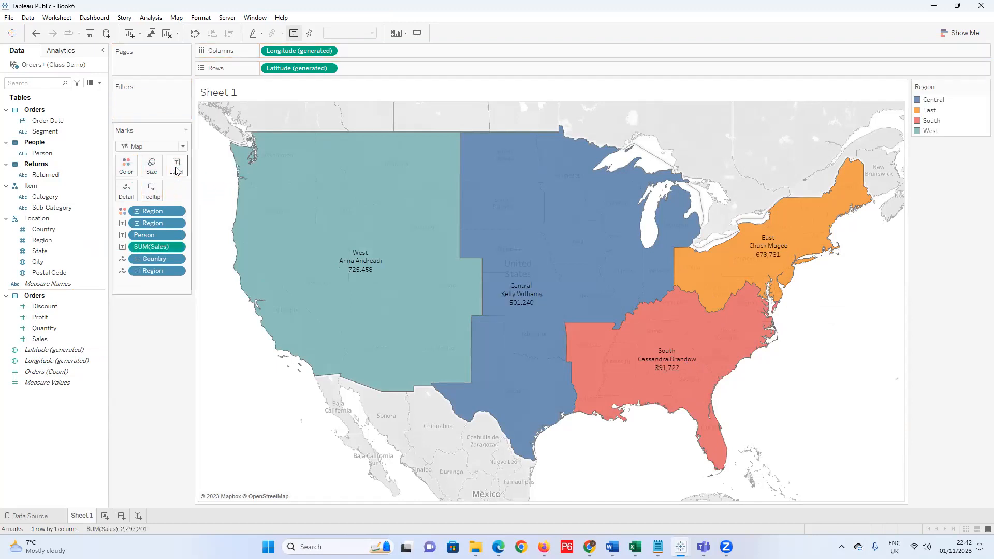
left_click(47, 319)
left_click_drag(47, 320, 176, 170)
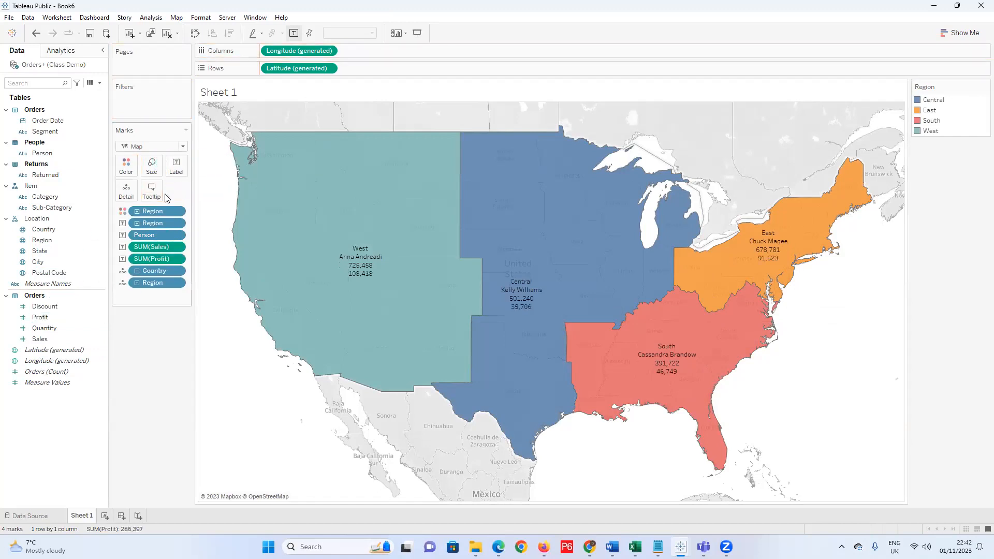
Filter the map on Returned with All values (Null and Yes) kept.
mouse_move(398, 243)
left_click_drag(48, 177, 138, 106)
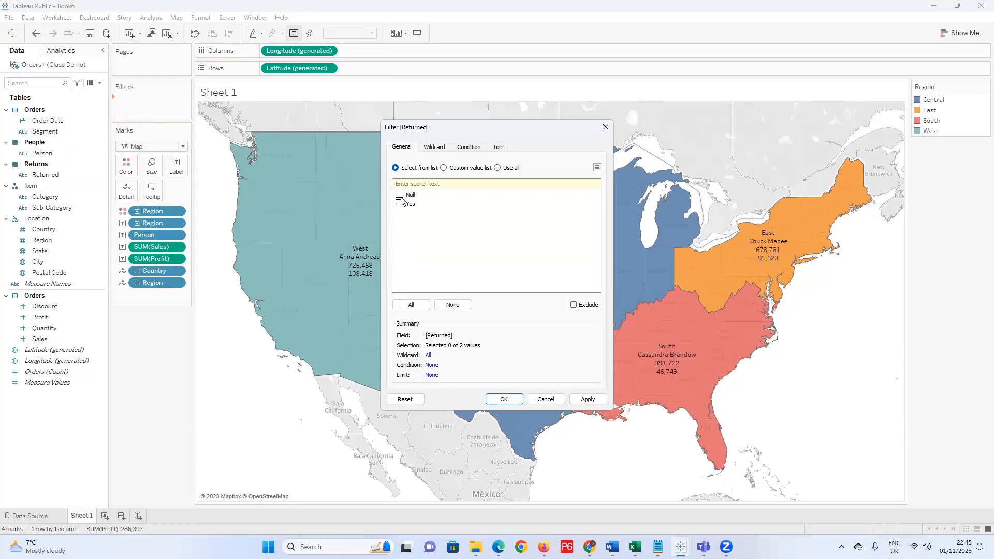
left_click(410, 305)
left_click(585, 400)
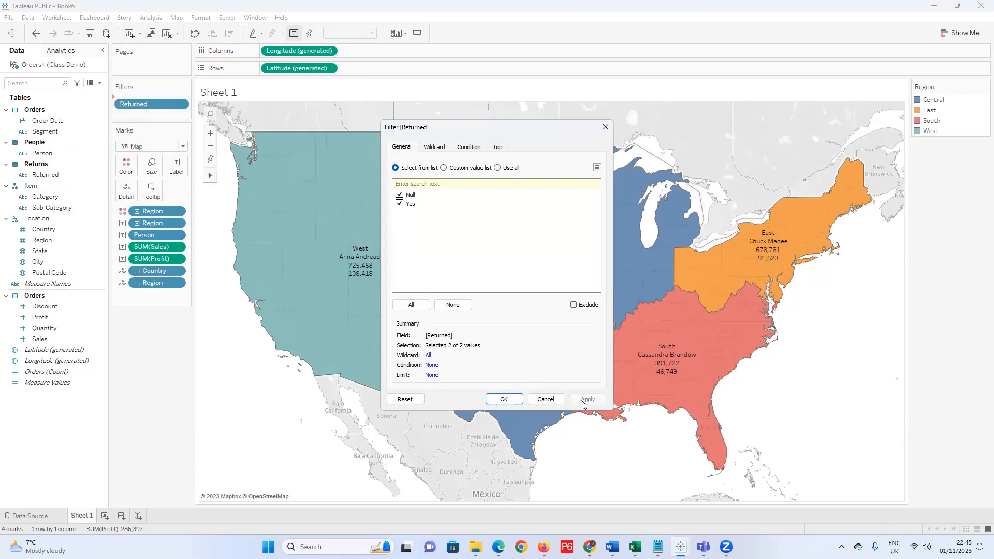
left_click(606, 127)
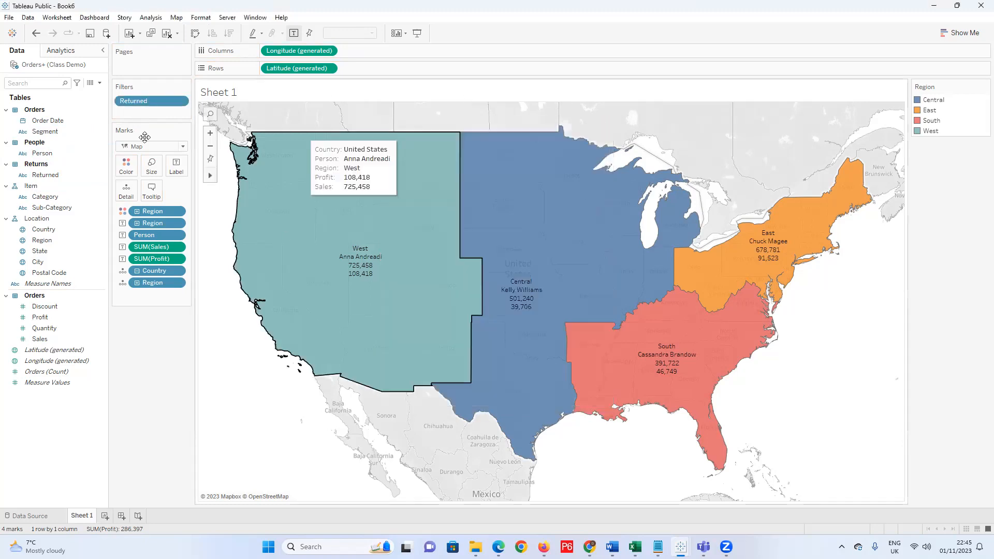
Show the Returned filter on the sheet as a Single Value (dropdown) card.
right_click(156, 101)
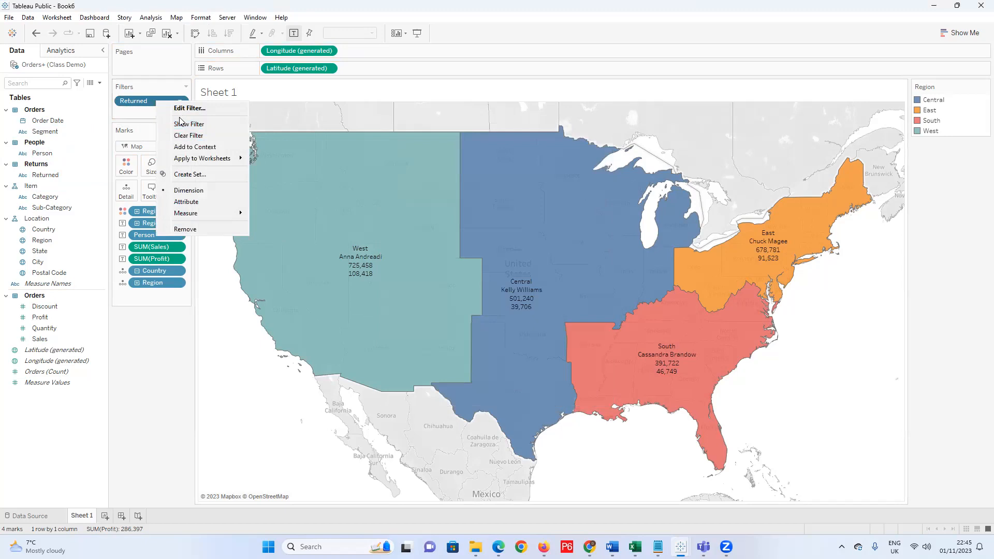
left_click(174, 125)
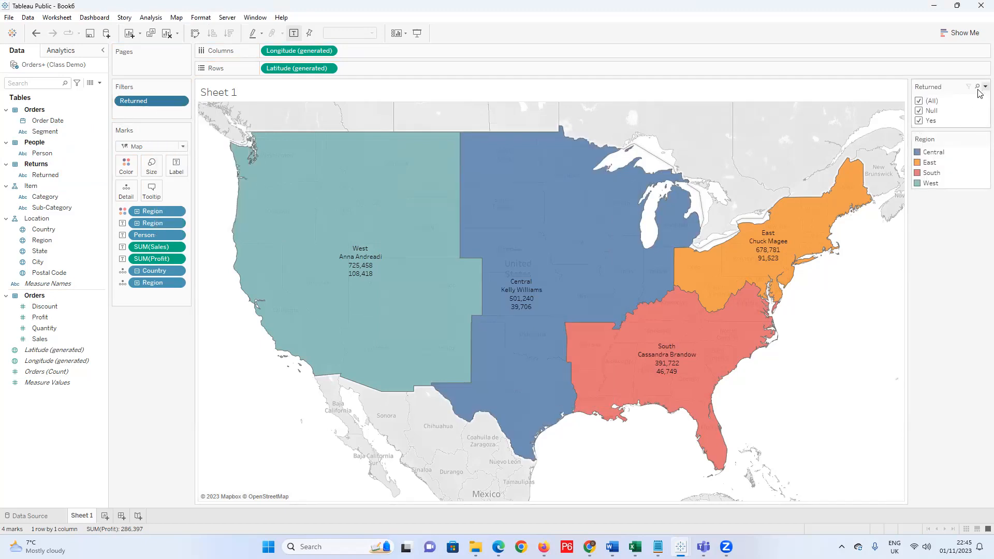
left_click(986, 86)
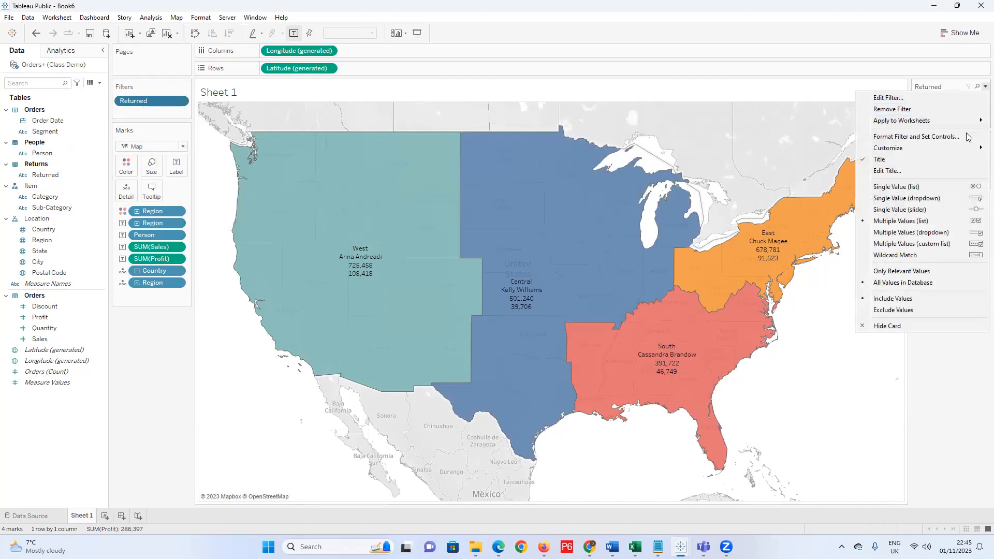
left_click(954, 199)
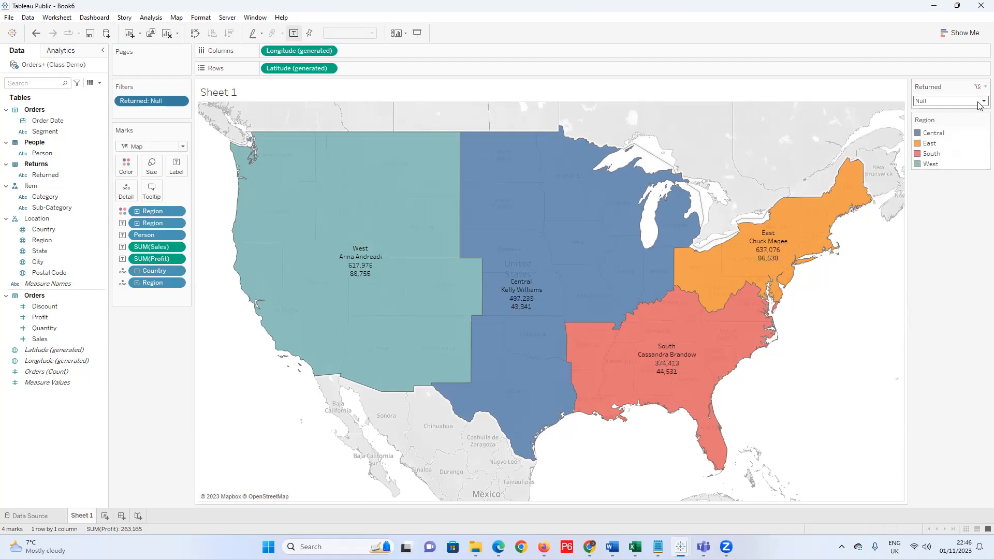
Test the Returned dropdown with Yes, then leave it set to Null.
left_click(980, 104)
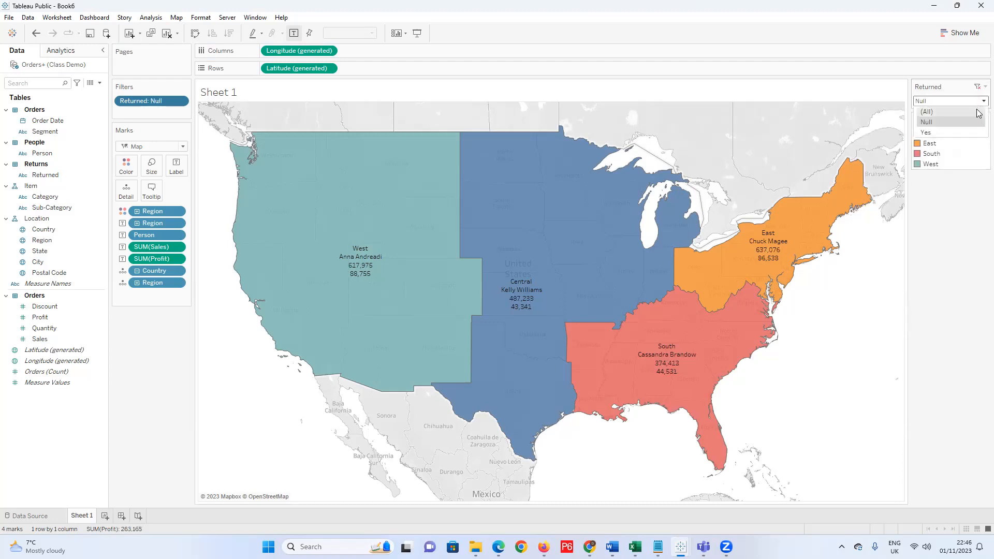
left_click(951, 123)
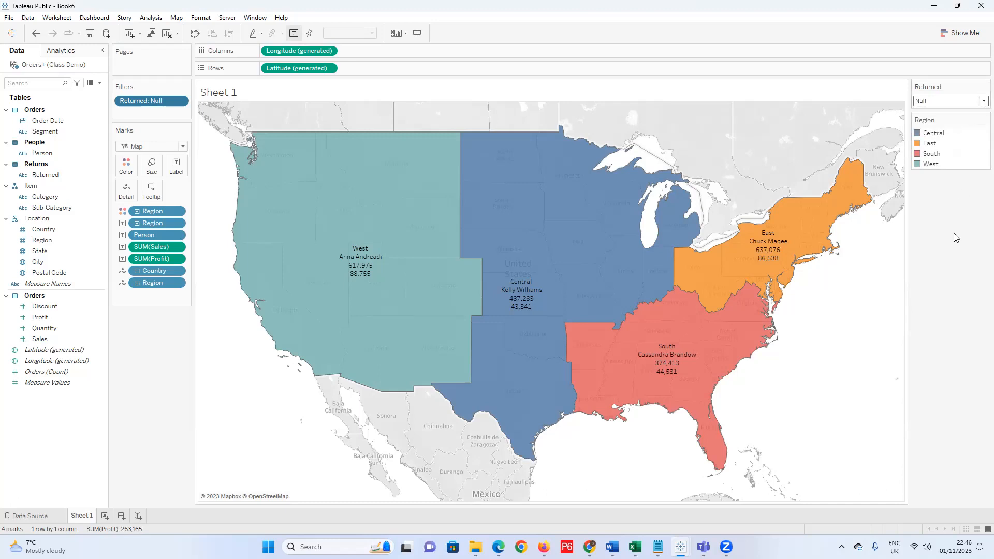
left_click(979, 101)
left_click(941, 136)
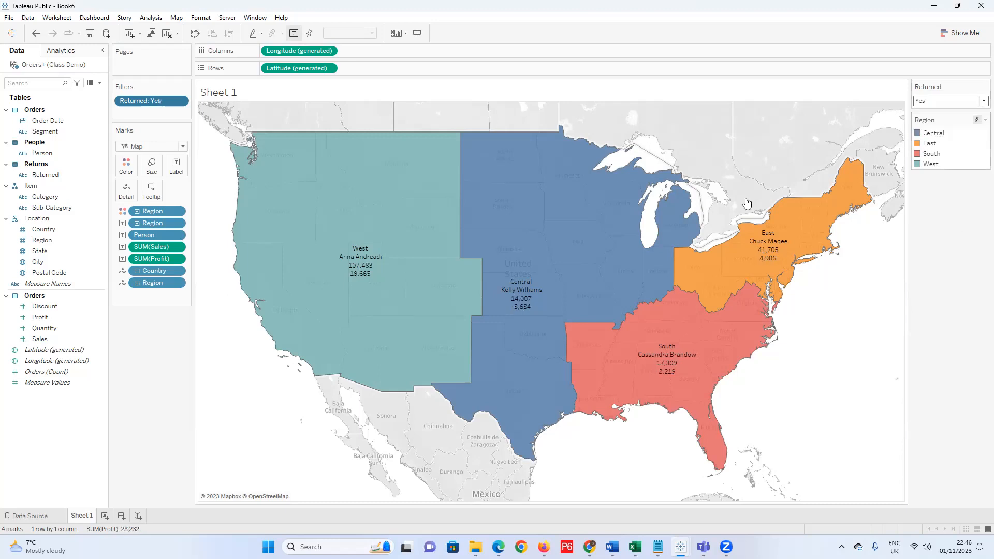
mouse_move(367, 277)
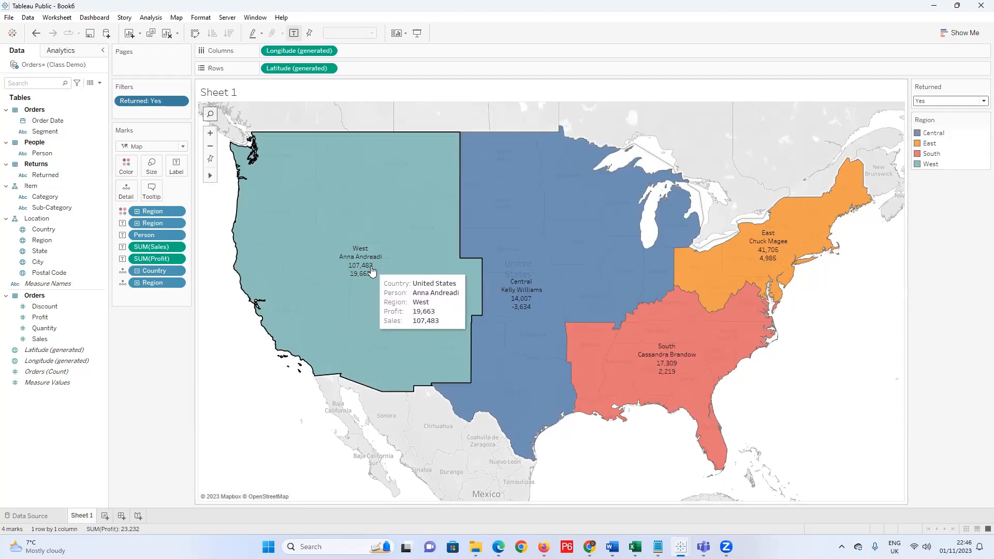
left_click(981, 103)
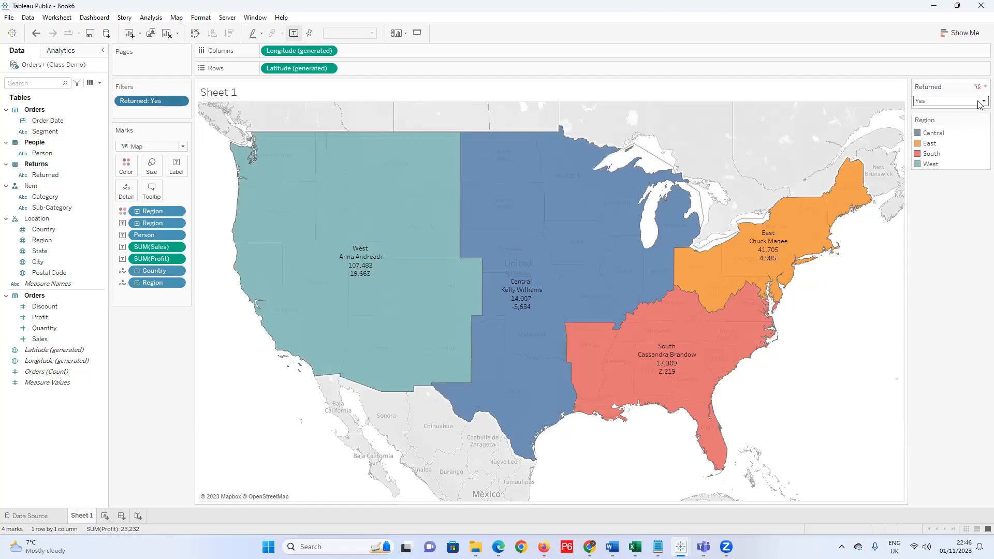
left_click(927, 122)
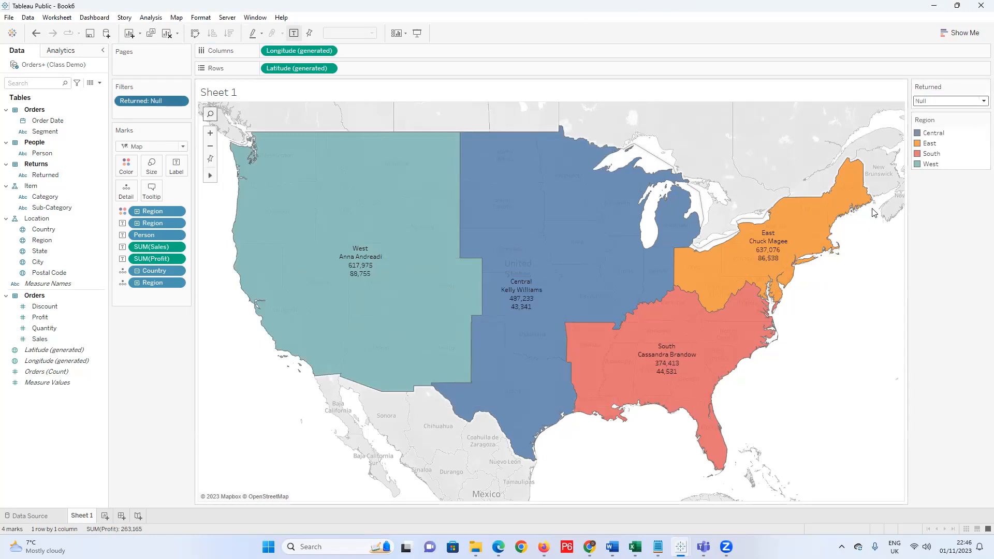
mouse_move(359, 269)
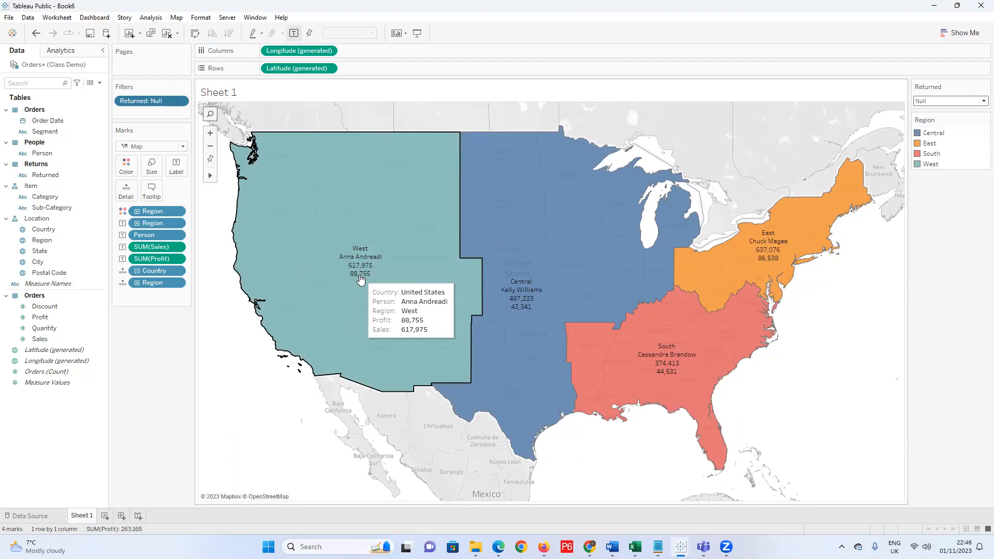
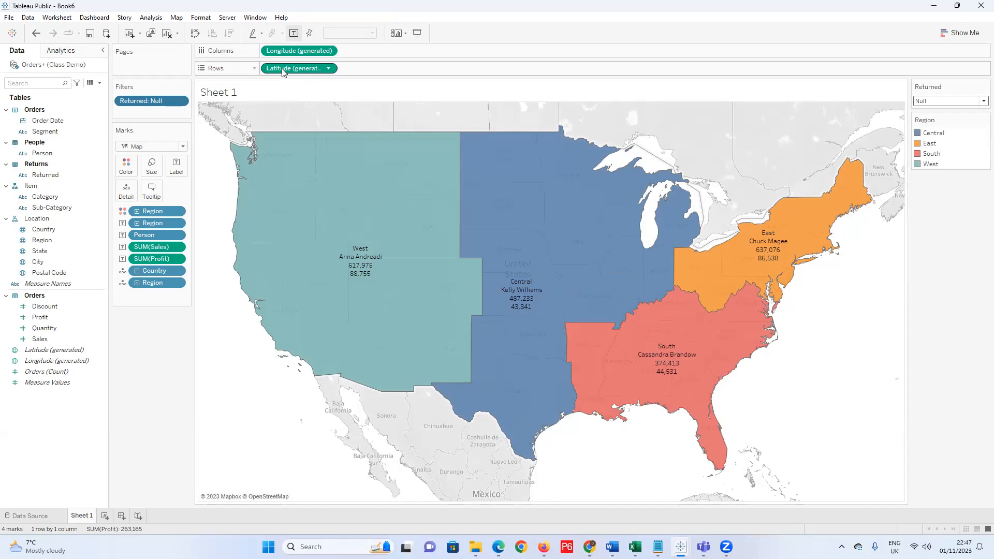
Copy the Latitude (generated) pill along the Rows shelf to stack a second identical region map.
left_click_drag(282, 68, 409, 70)
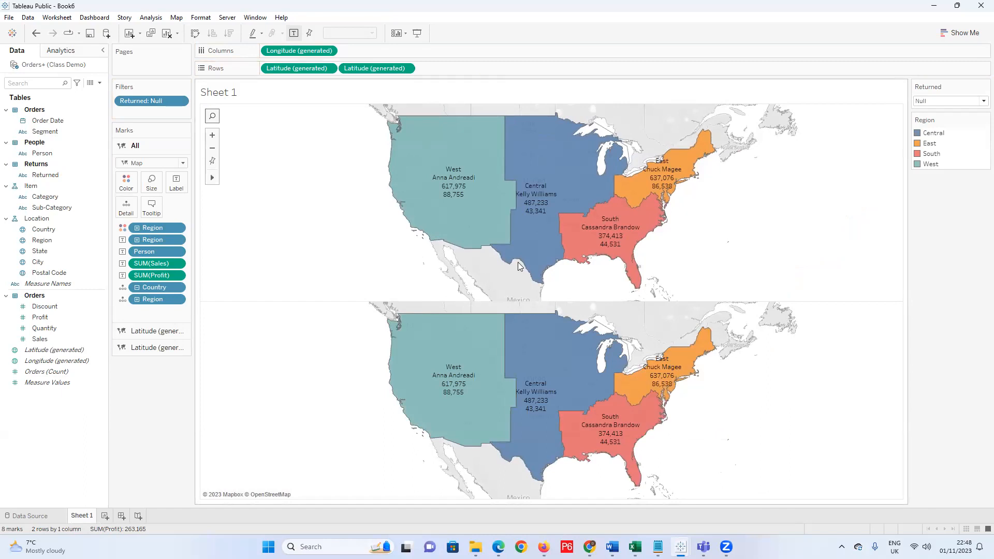
On the second Latitude marks card, remove SUM(Profit), SUM(Sales), Person and both Region pills.
left_click(165, 352)
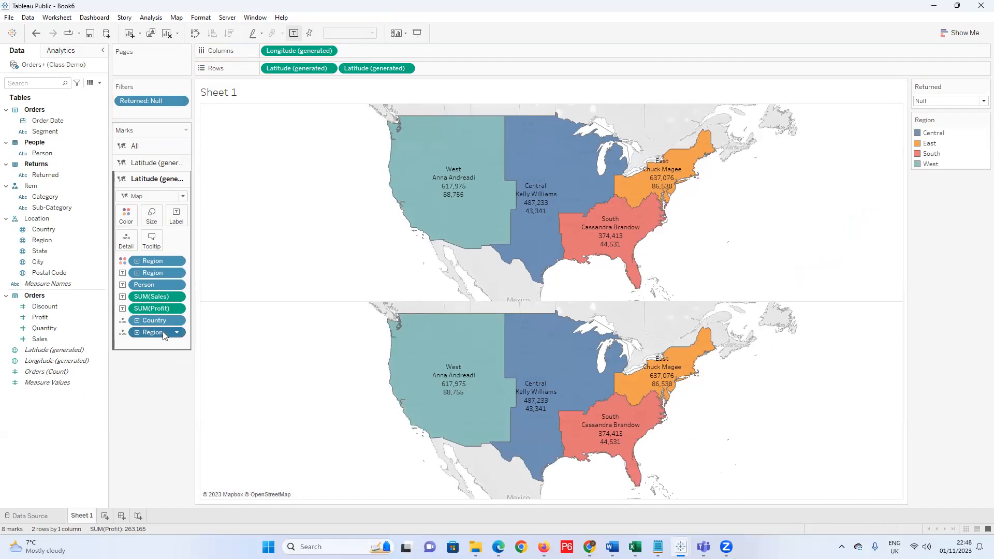
left_click_drag(155, 309, 146, 380)
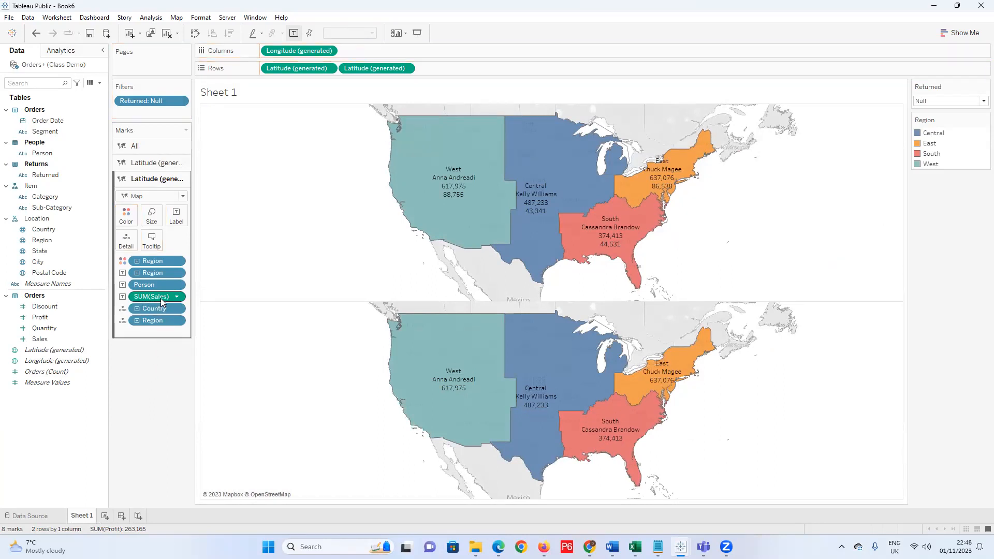
left_click_drag(159, 297, 150, 384)
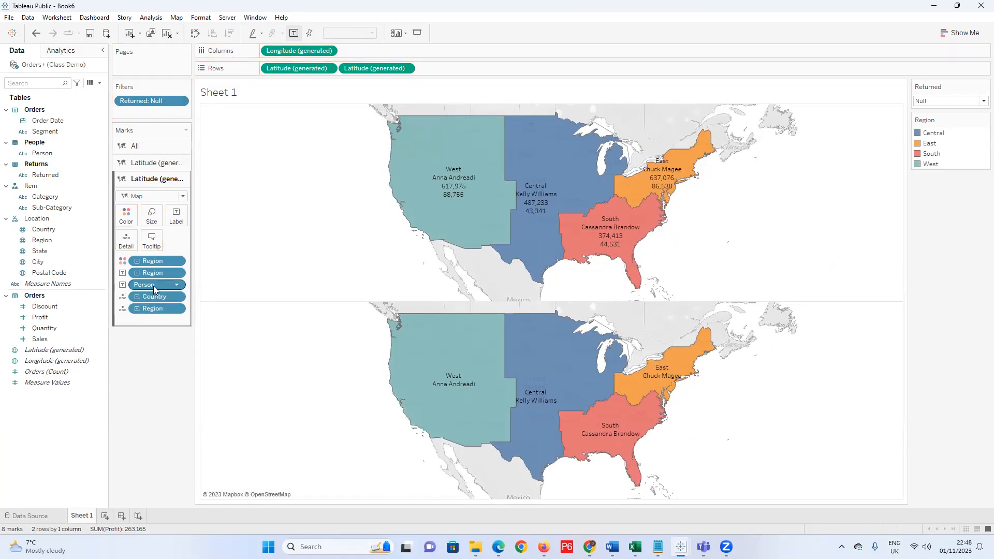
left_click_drag(154, 286, 142, 341)
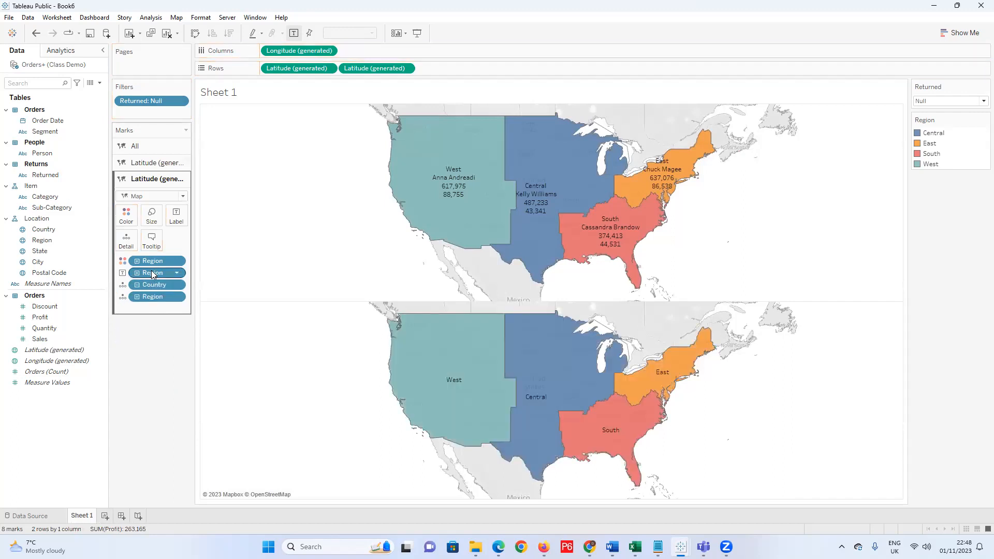
left_click_drag(151, 273, 145, 343)
left_click_drag(164, 263, 152, 317)
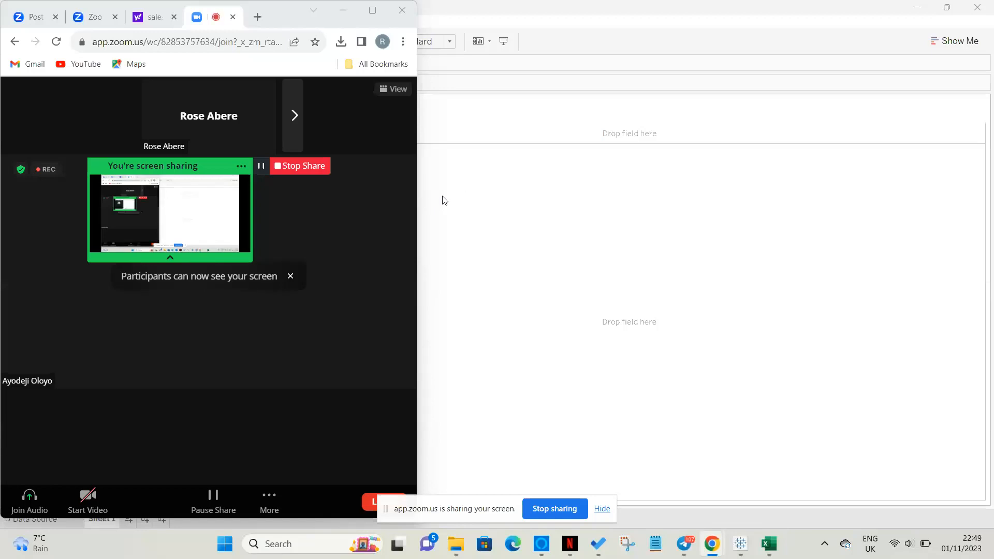
Bring the Tableau Public Book1 workbook back to the front while sharing.
left_click(479, 199)
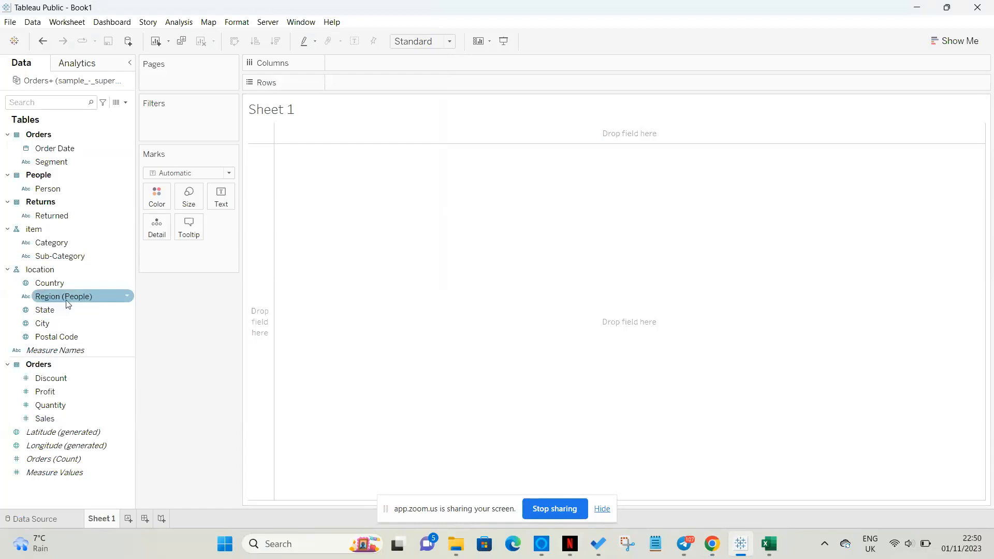
Give Region (People) the geographic role Create from > State.
right_click(98, 298)
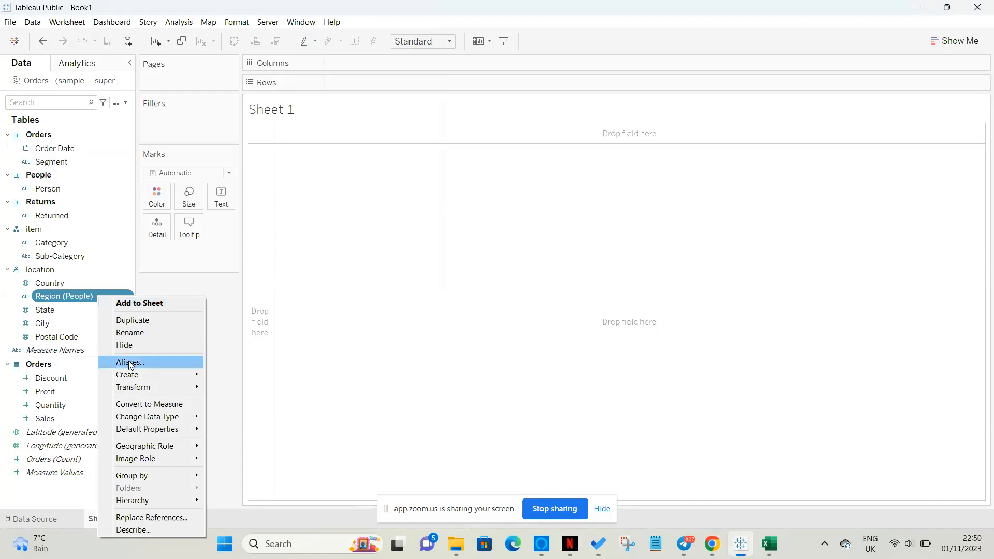
mouse_move(150, 449)
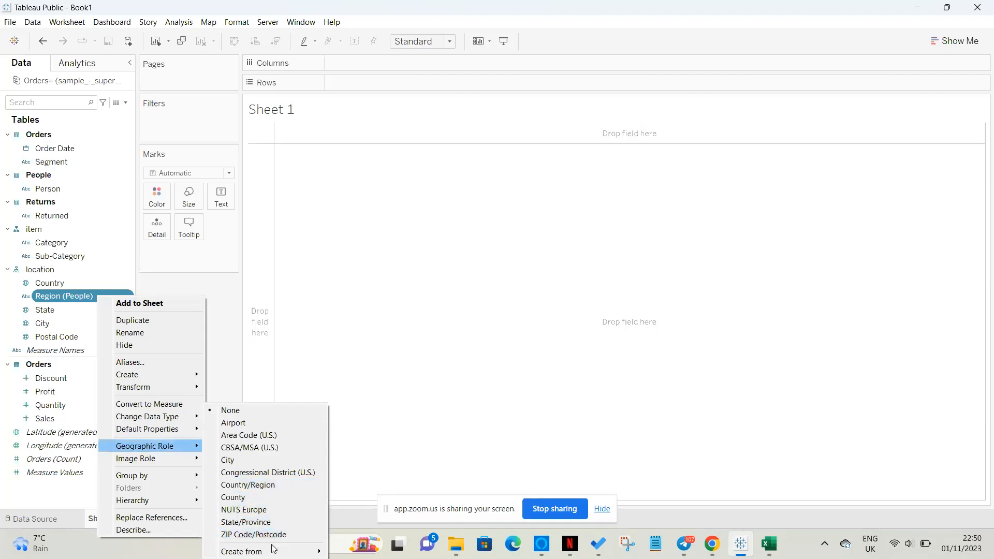
mouse_move(275, 554)
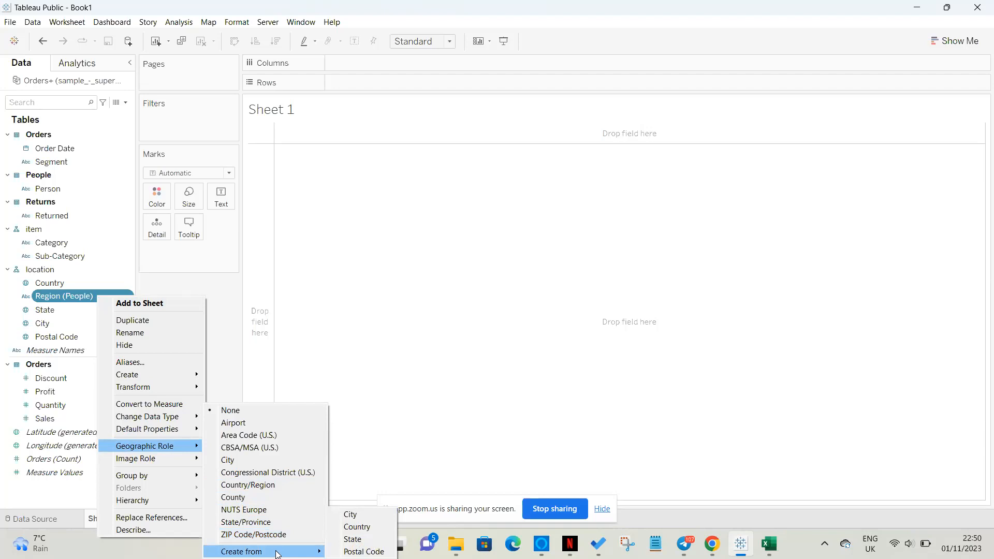
left_click(362, 539)
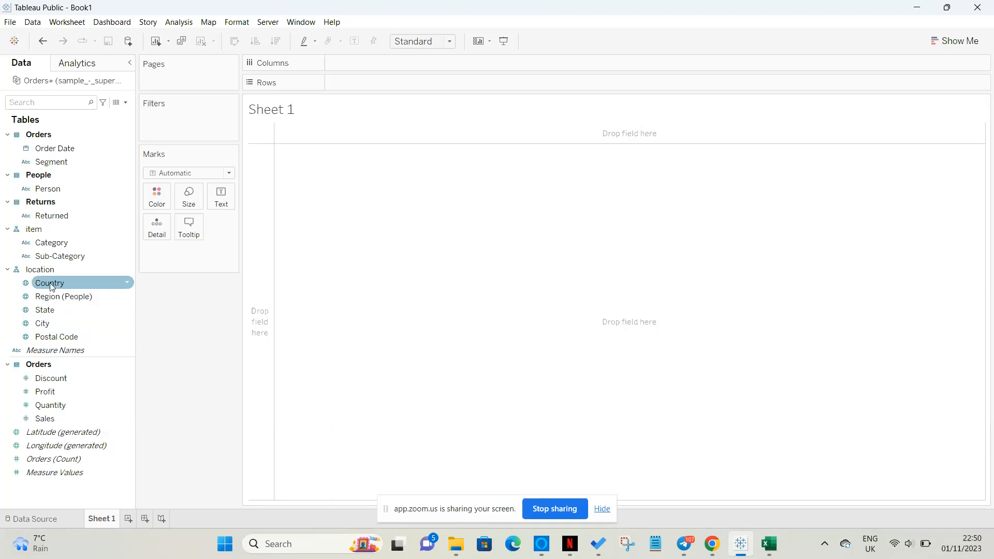
Add Country to the view and set the mark type to Map for a filled US map.
left_click_drag(51, 286, 624, 320)
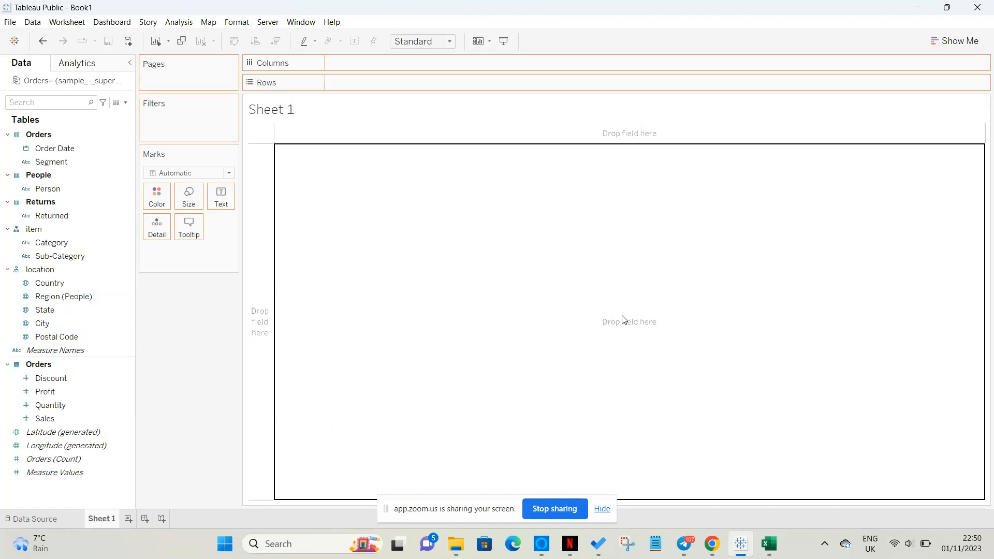
left_click_drag(623, 317, 623, 316)
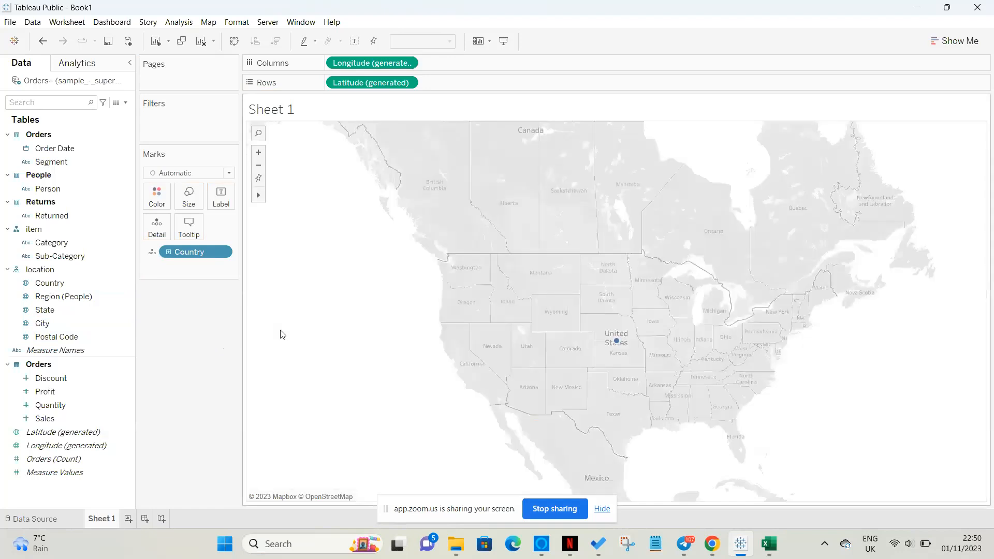
left_click(229, 173)
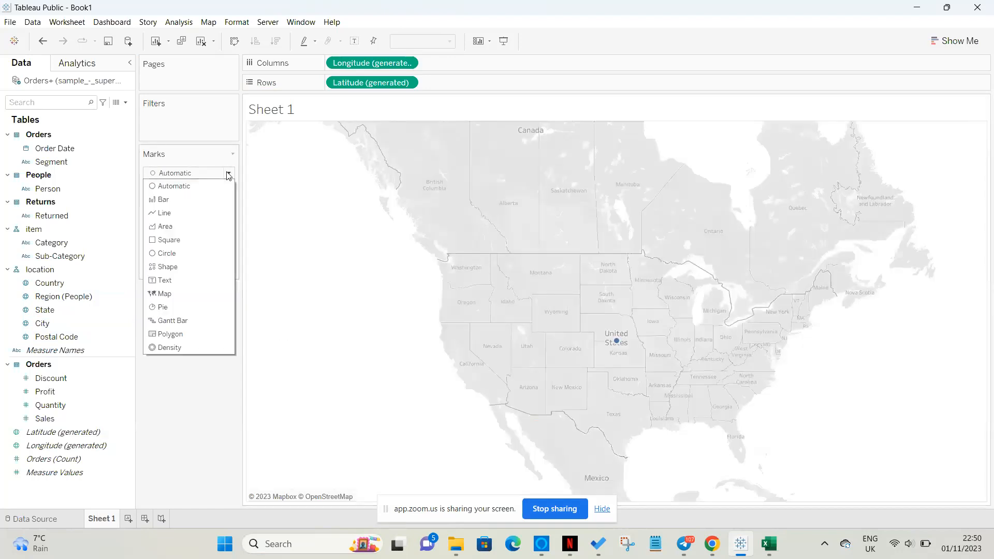
left_click(177, 293)
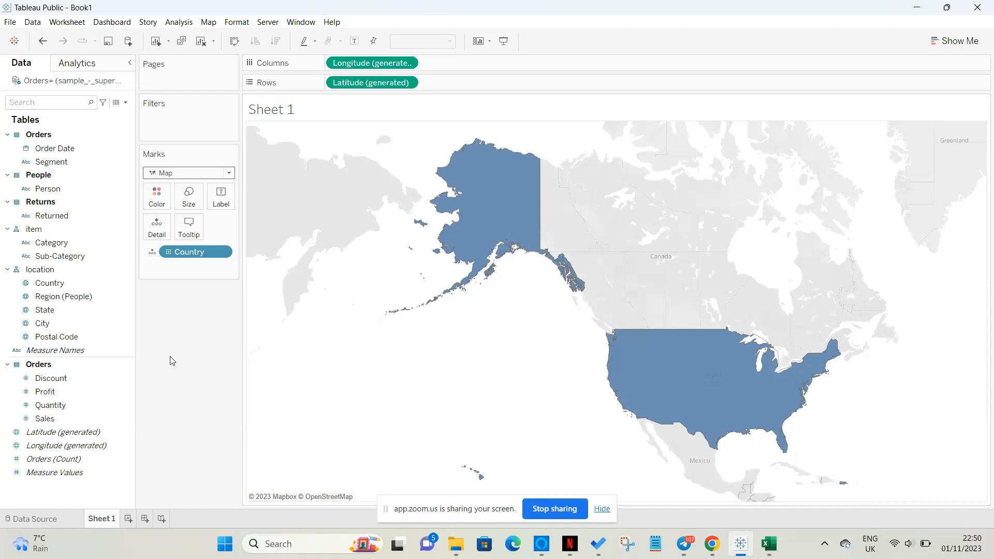
Drill the Country map down to Region, then colour and label each region by Person.
left_click(169, 252)
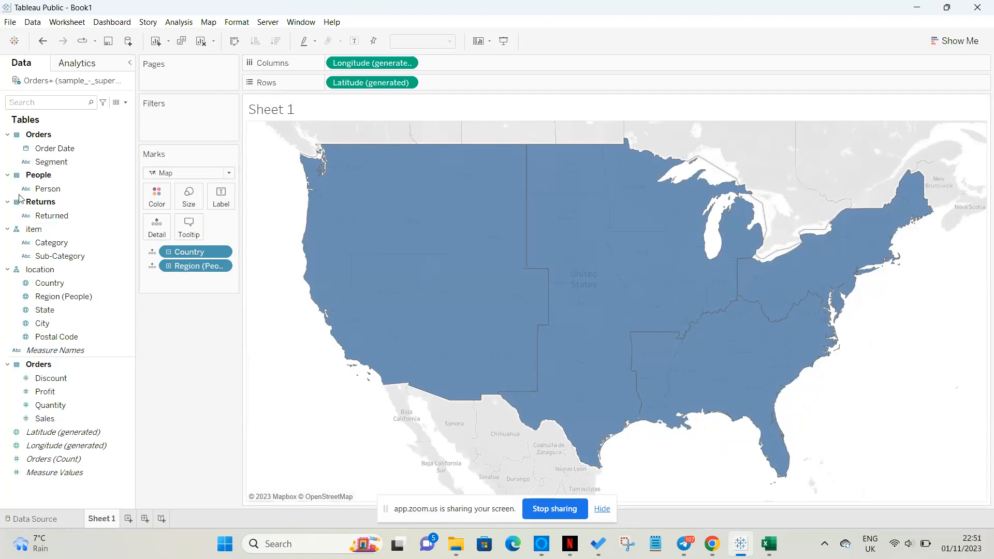
left_click_drag(57, 192, 157, 202)
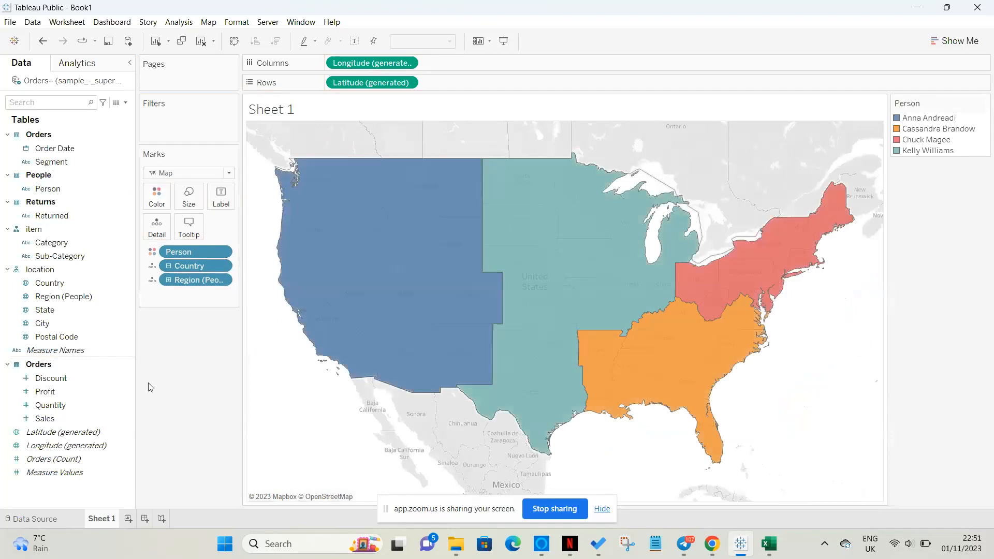
left_click_drag(45, 190, 222, 202)
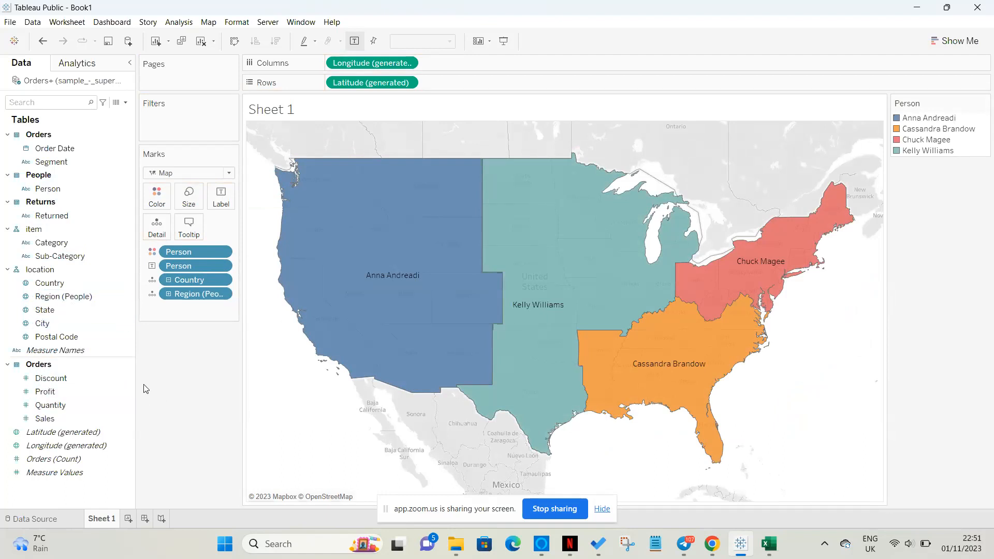
Add Region, SUM(Sales) and SUM(Profit) to the labels, then put Returned on Filters.
left_click_drag(45, 298, 214, 214)
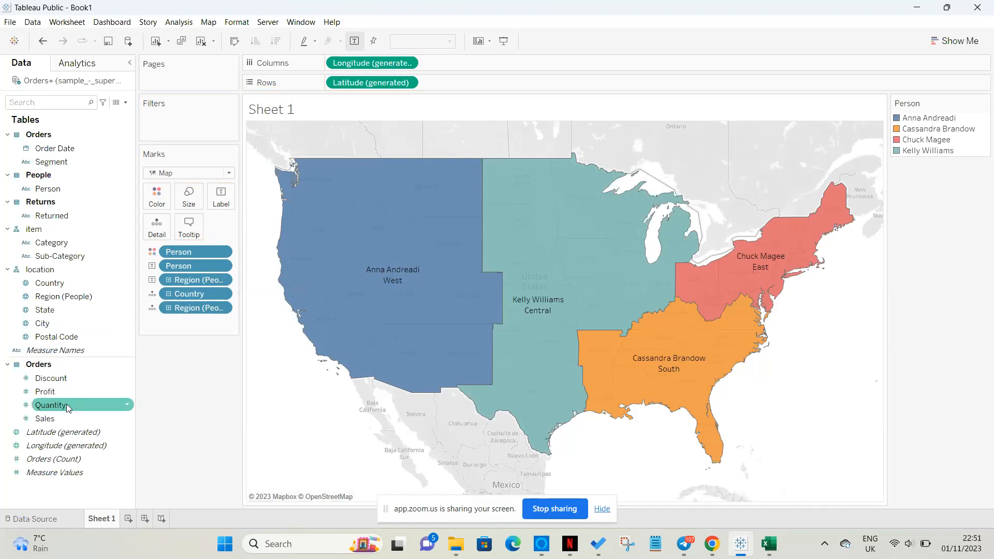
left_click_drag(58, 419, 221, 199)
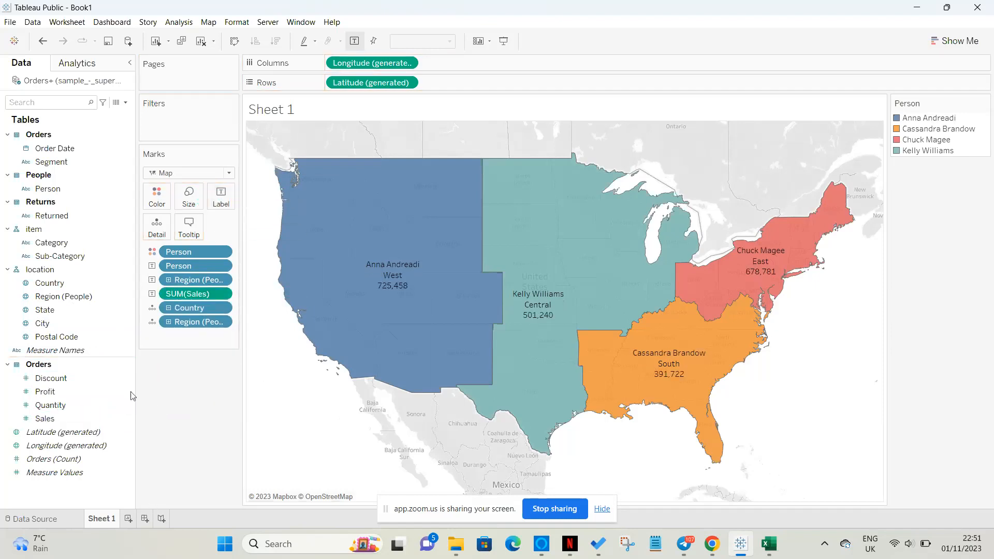
left_click_drag(60, 391, 218, 206)
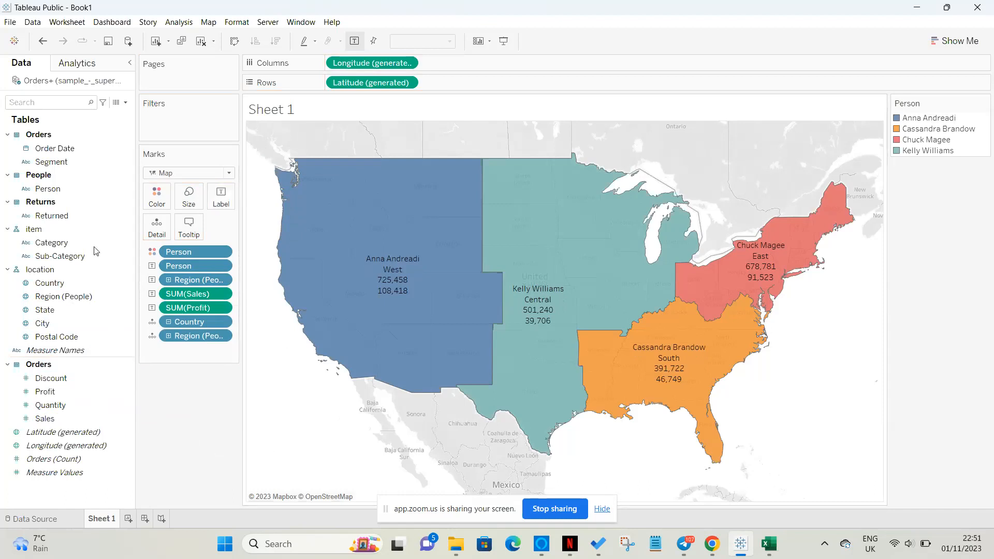
left_click(48, 218)
left_click_drag(46, 215, 156, 120)
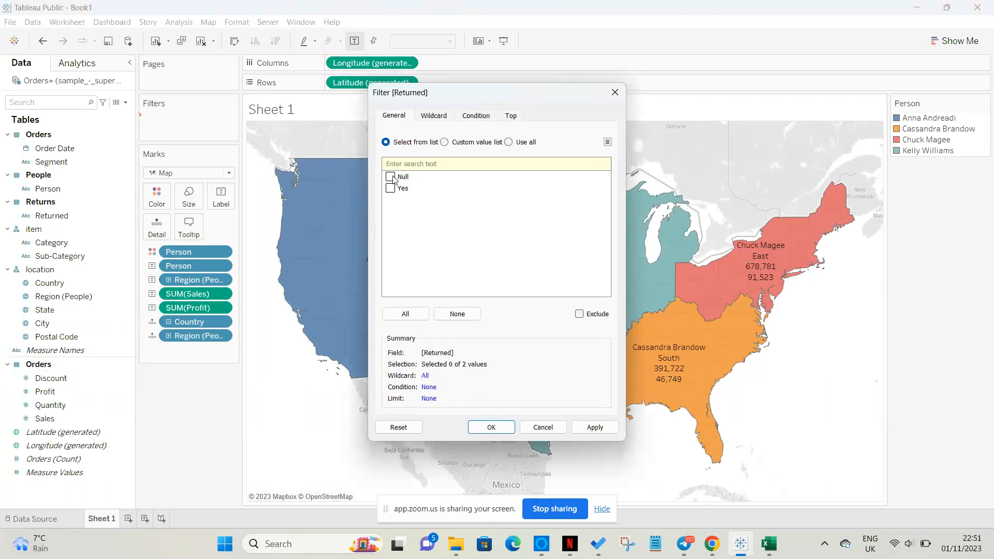
Keep all Returned values (Null and Yes) in the filter and confirm it.
left_click(408, 314)
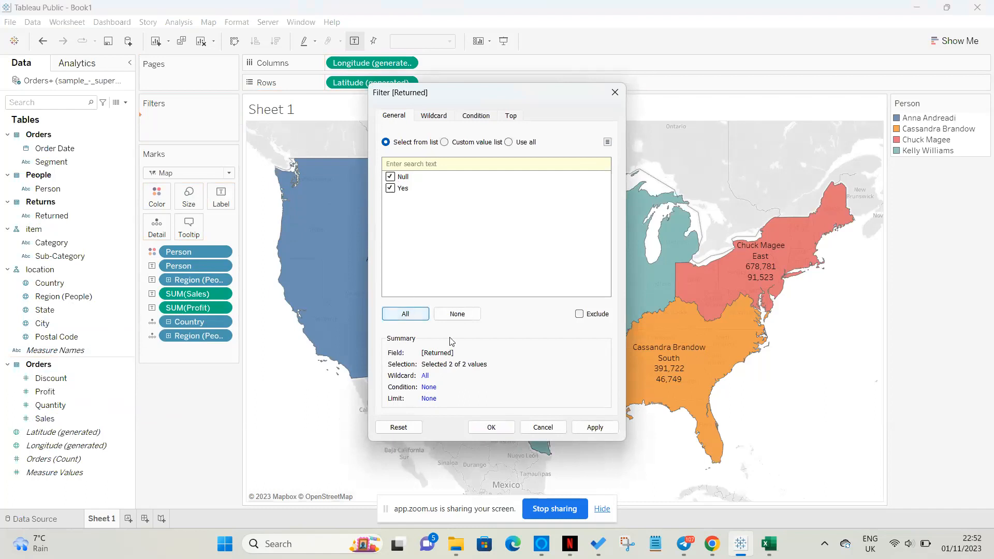
left_click(595, 428)
left_click(491, 428)
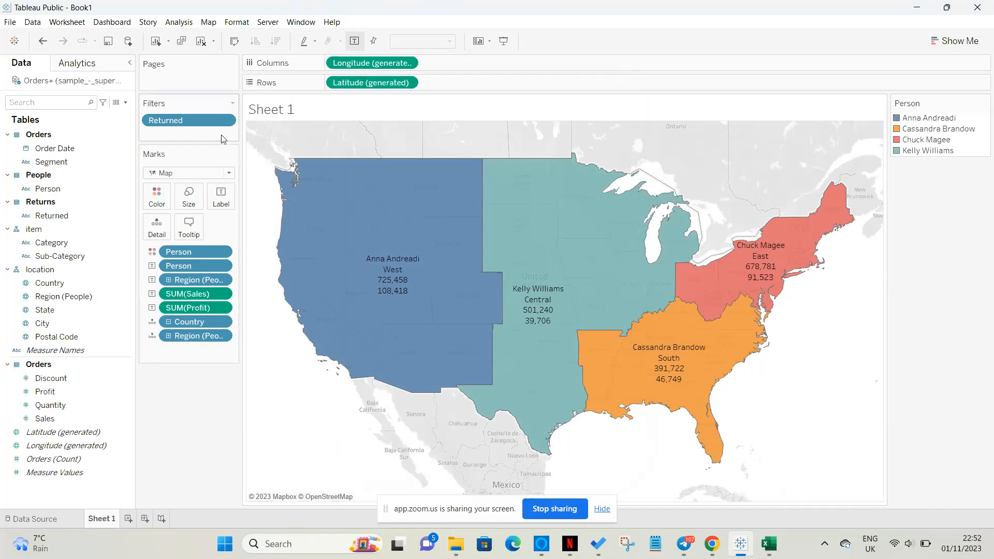
Show the Returned filter card on the sheet as a Single Value (dropdown).
left_click(227, 122)
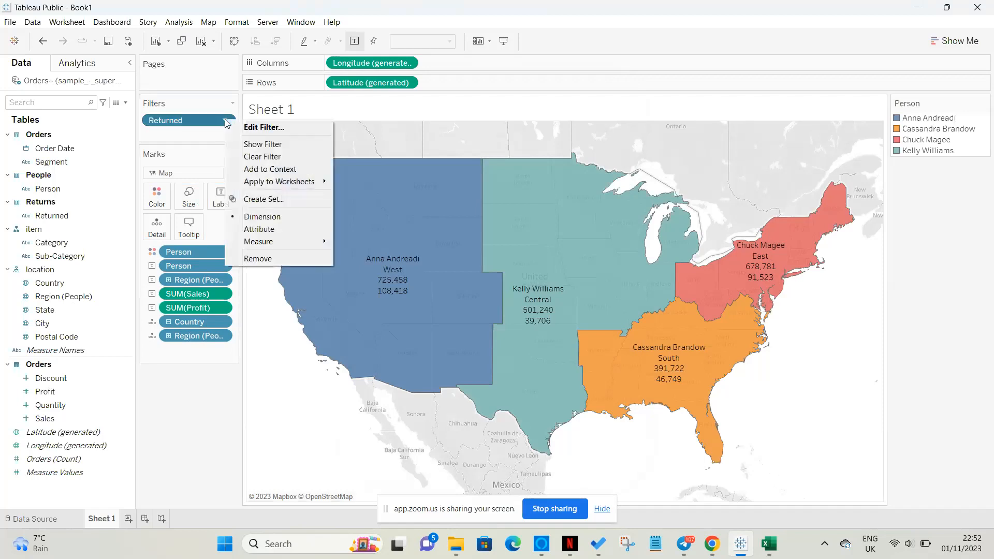
left_click(262, 144)
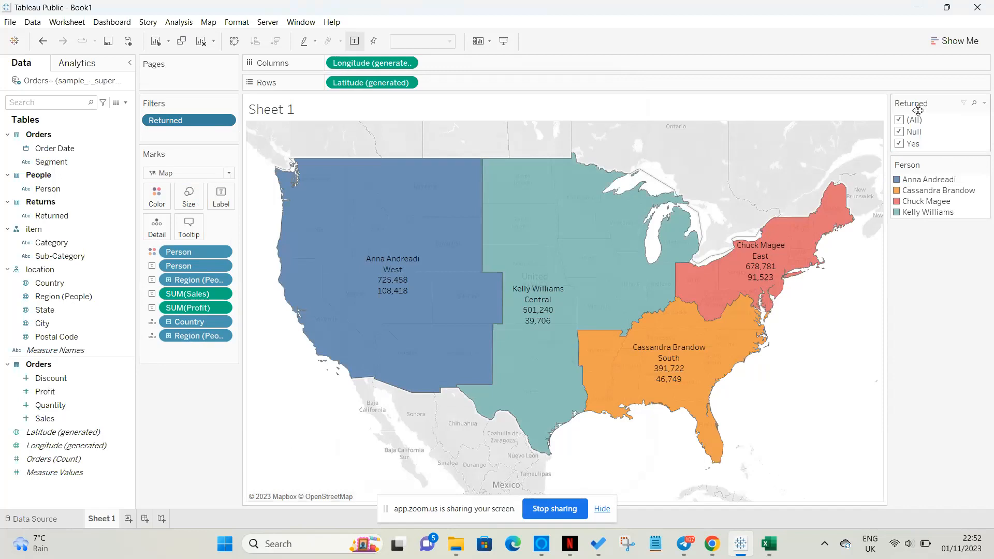
left_click(986, 103)
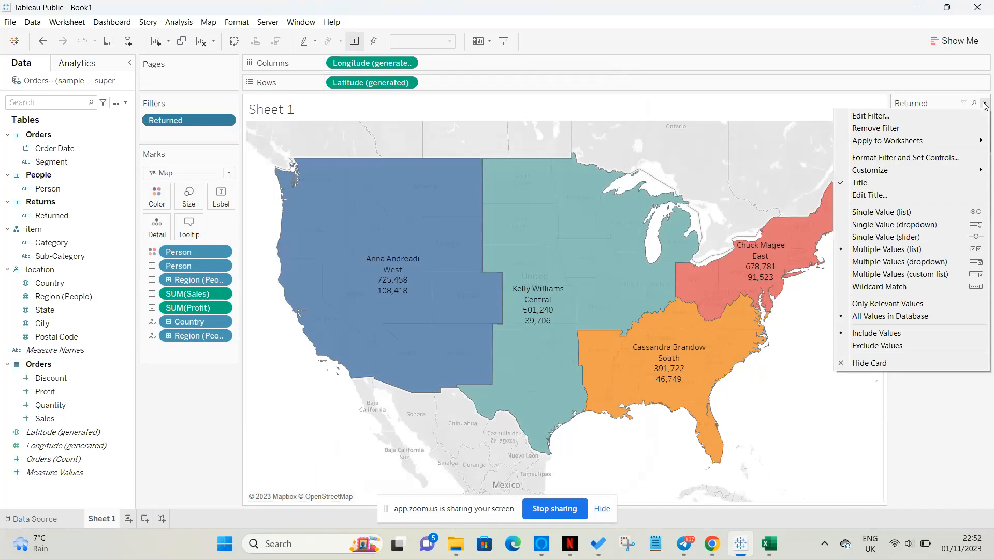
left_click(921, 226)
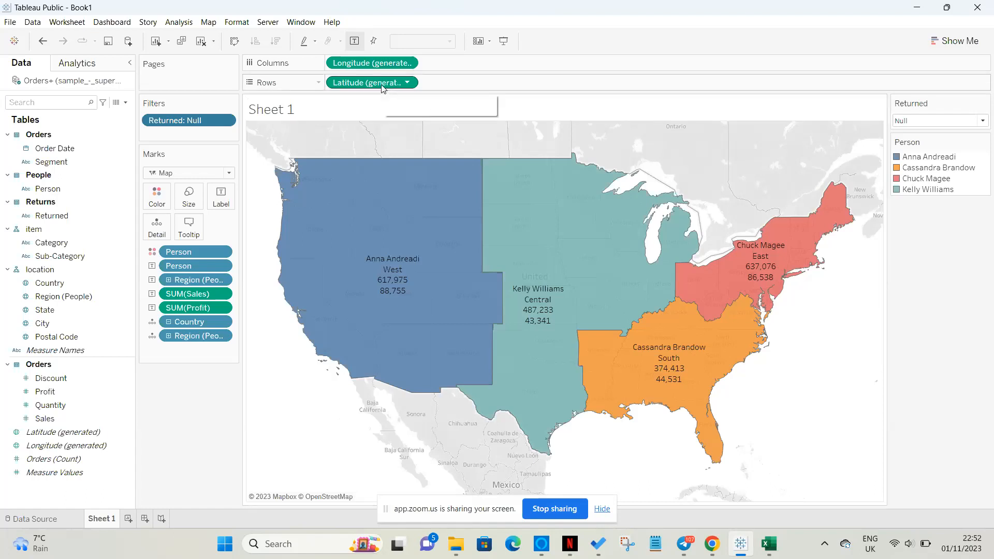
Duplicate Latitude on Rows and remove Sales, Profit and Region labels from the lower map.
left_click_drag(369, 84, 482, 82)
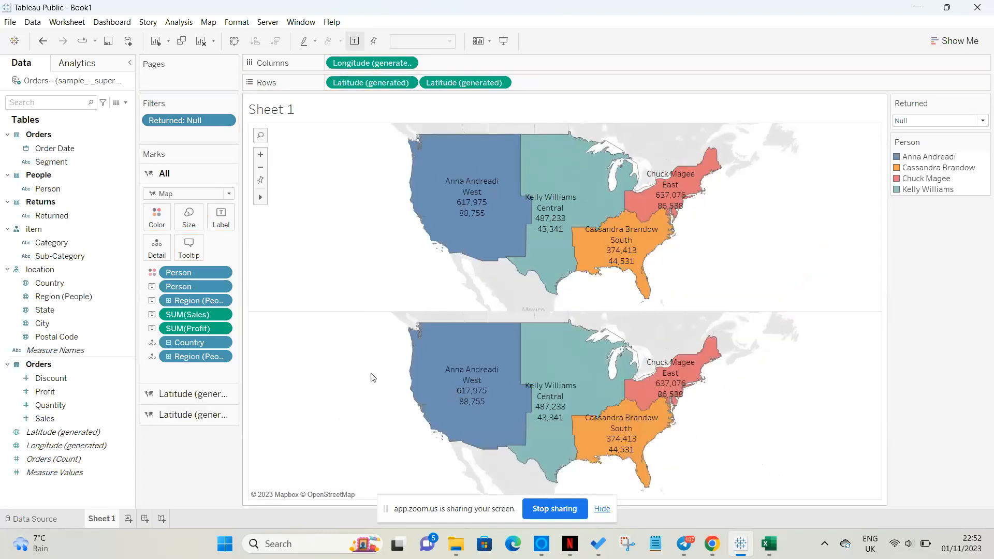
left_click(172, 417)
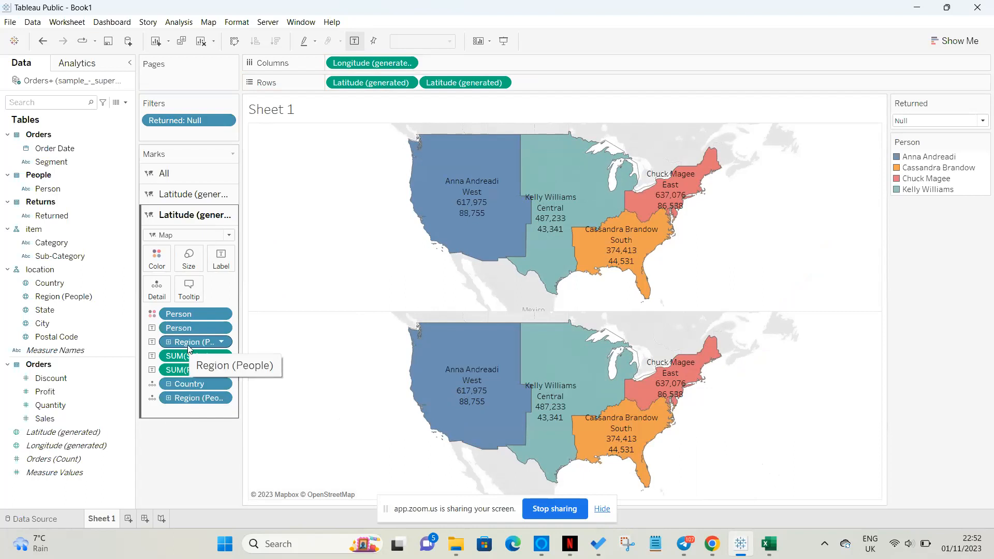
left_click_drag(182, 356, 176, 446)
left_click_drag(185, 357, 174, 457)
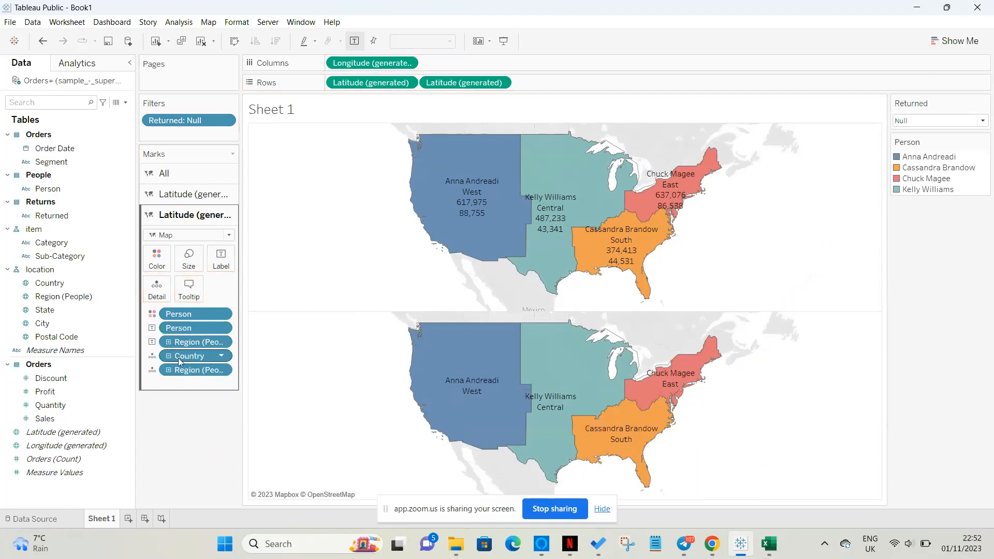
left_click_drag(185, 342, 174, 458)
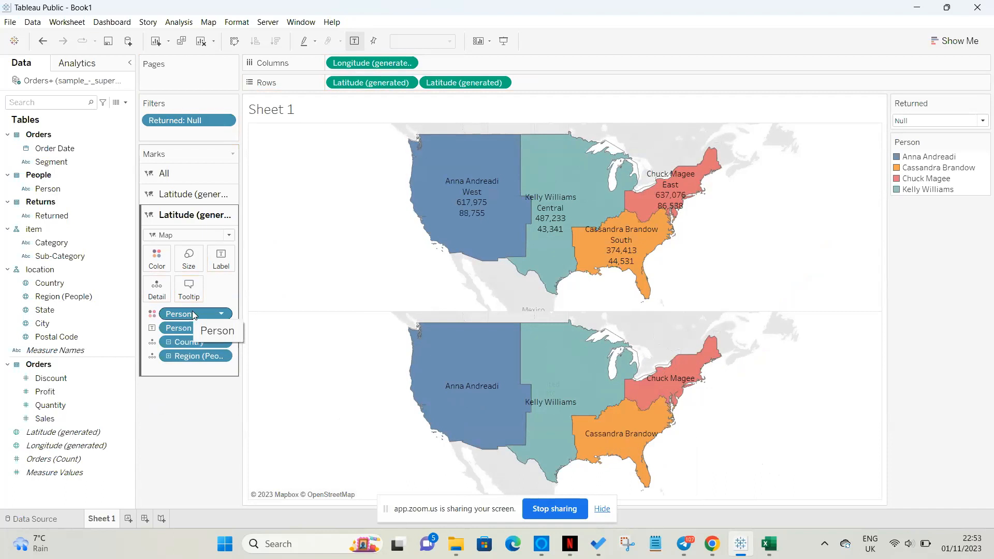
Remove Person colour and Person label from the lower map, undoing the accidental Region removal.
left_click_drag(199, 312, 178, 452)
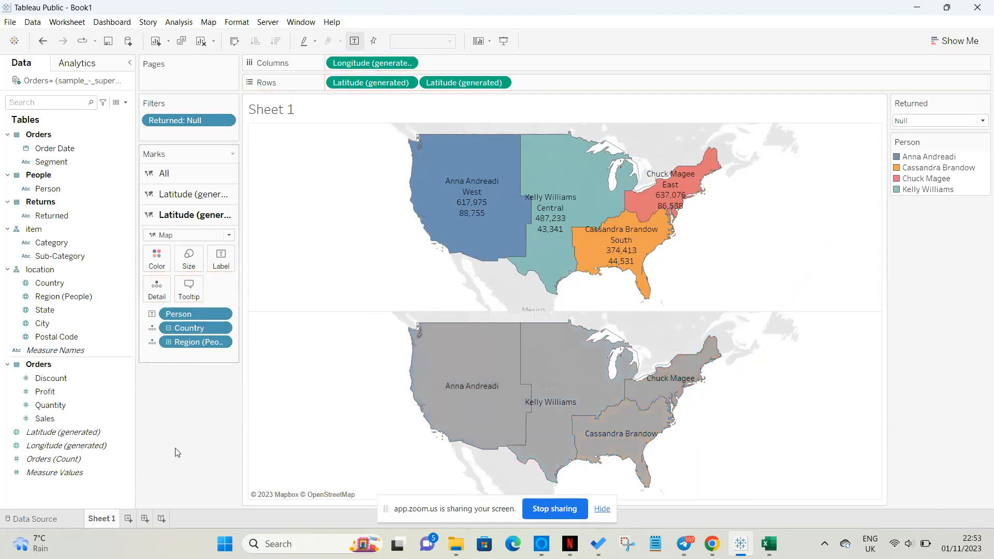
left_click_drag(198, 342, 172, 452)
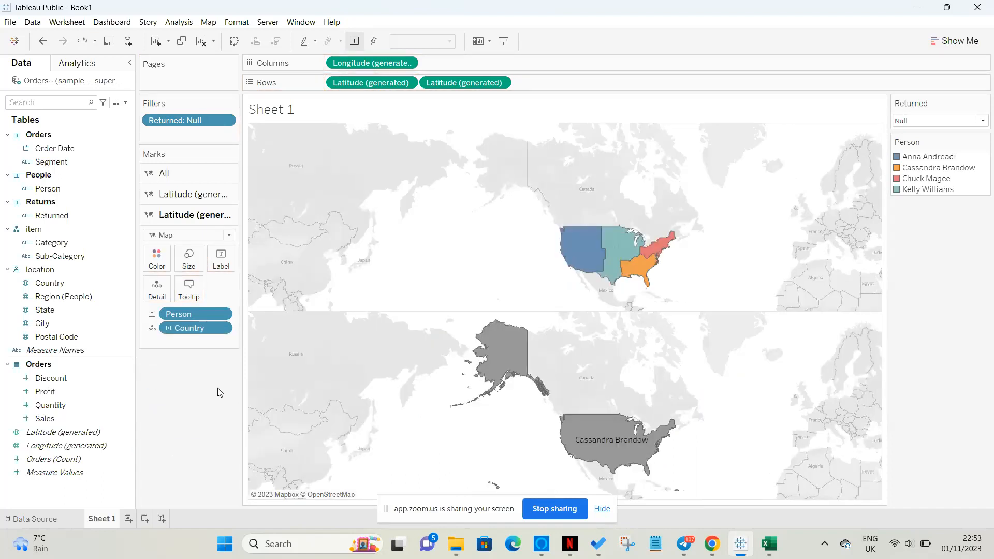
left_click(43, 42)
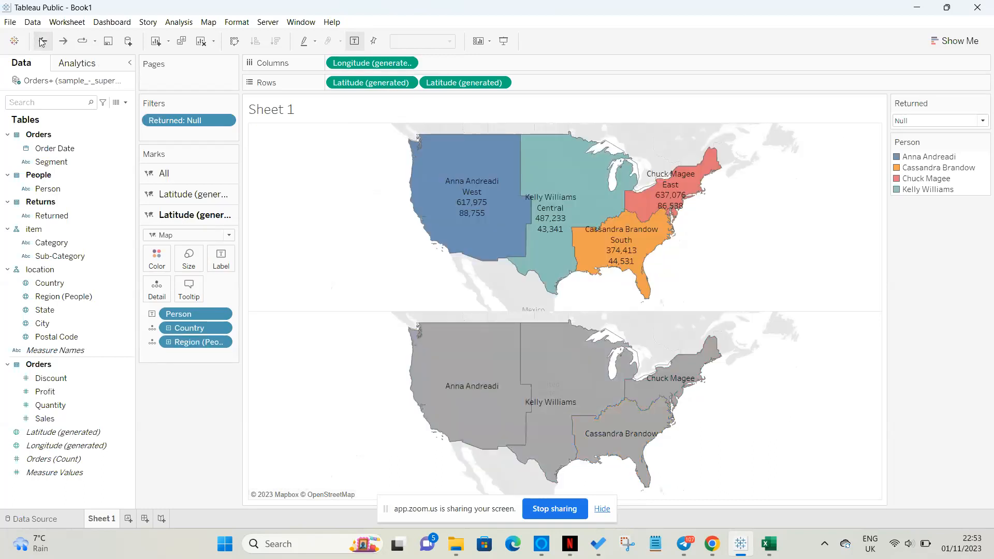
left_click_drag(185, 320, 182, 419)
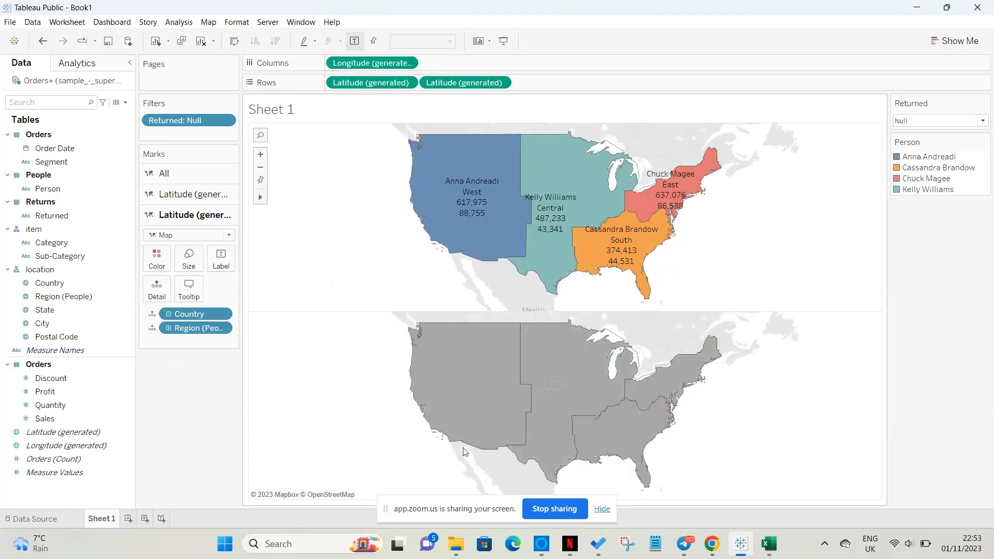
Stop sharing the screen in the Zoom meeting.
mouse_move(510, 427)
left_click(544, 510)
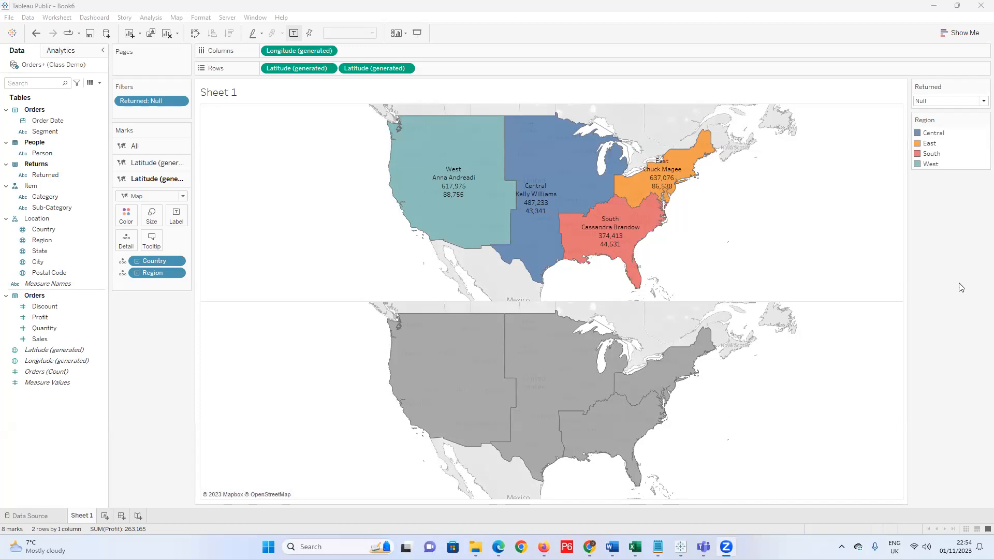
mouse_move(456, 192)
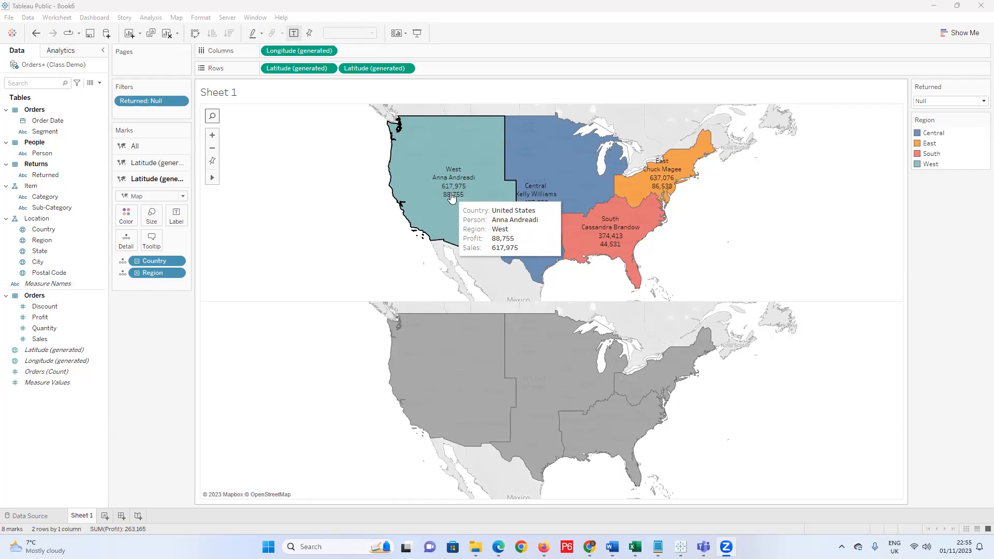
right_click(455, 189)
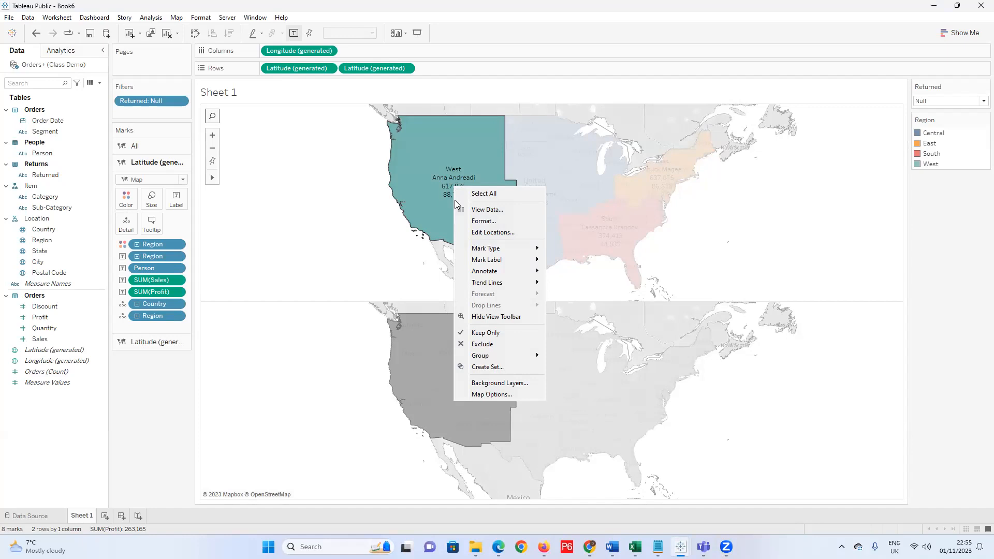
left_click(337, 259)
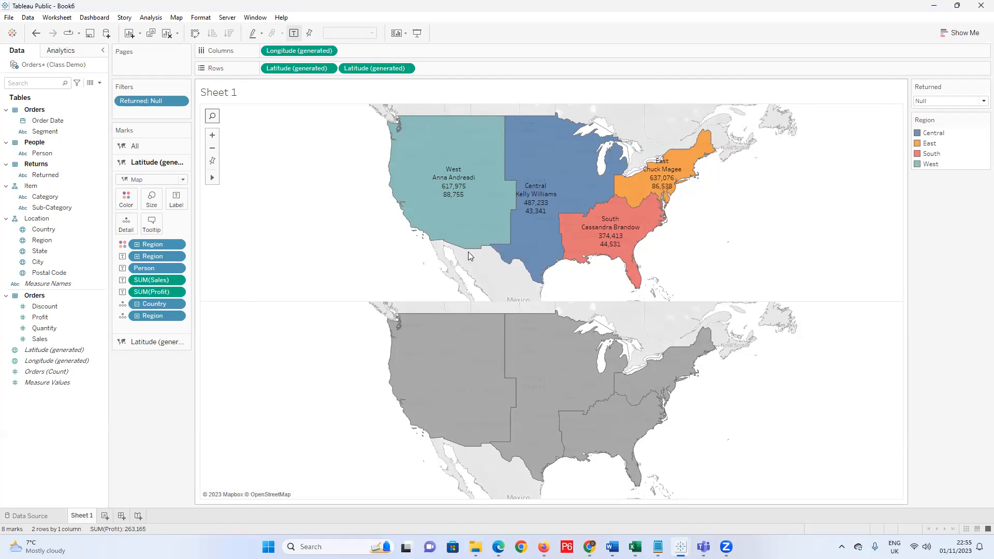
mouse_move(458, 226)
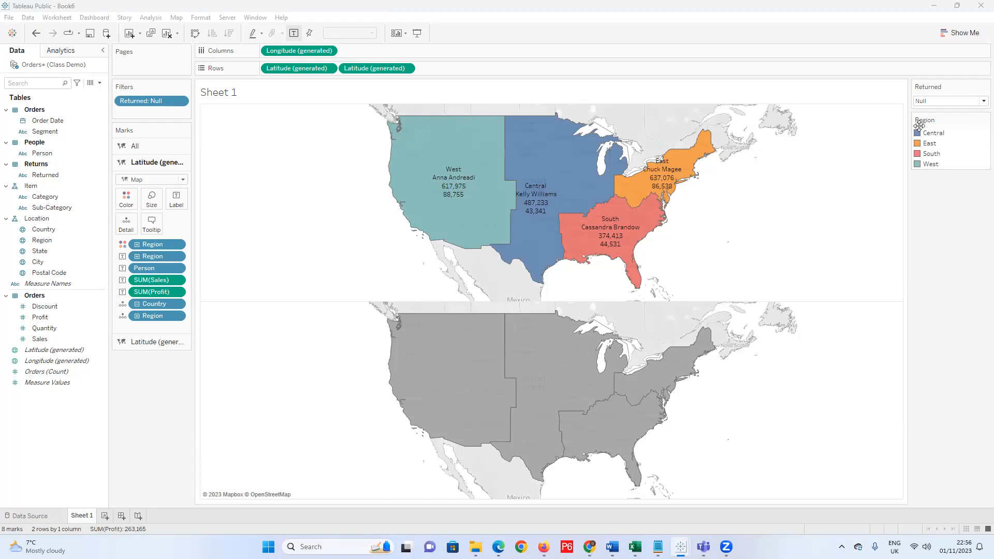
mouse_move(638, 243)
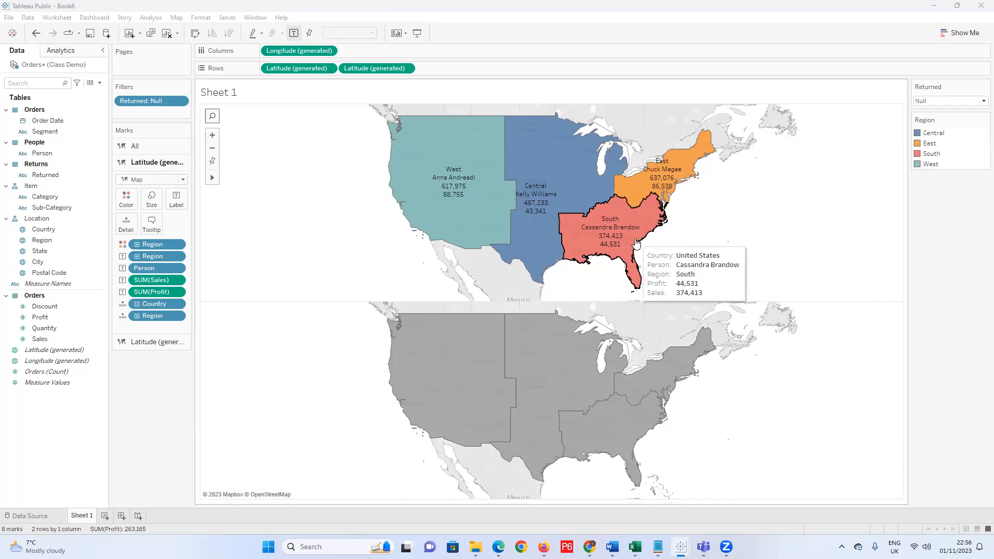
mouse_move(441, 193)
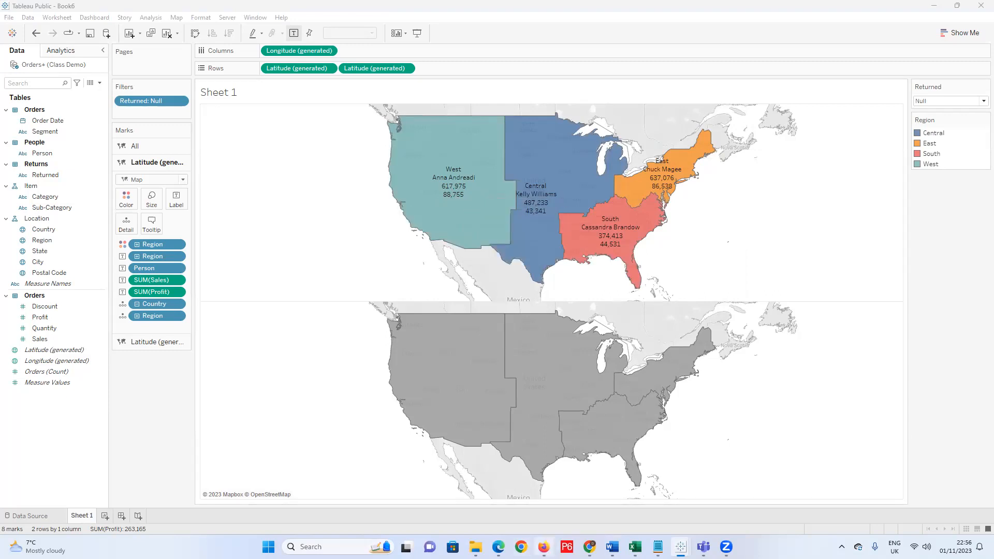
mouse_move(590, 546)
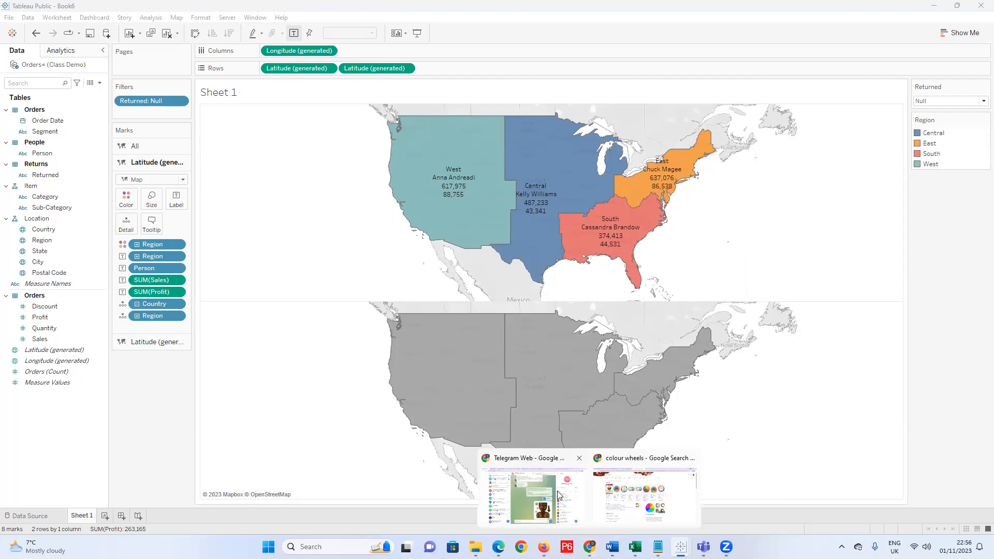
Switch to Chrome, flip through its tabs, then minimise it.
left_click(535, 494)
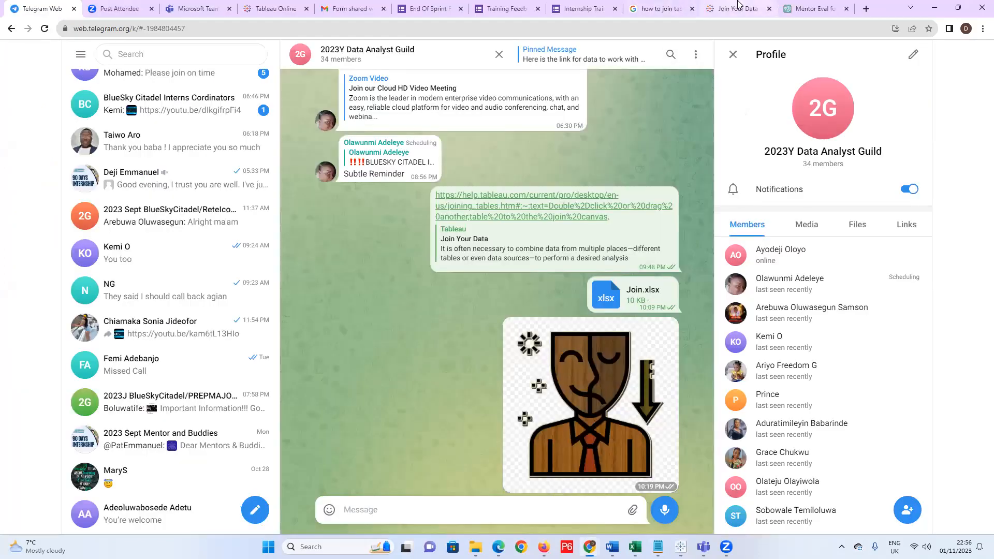
left_click(811, 9)
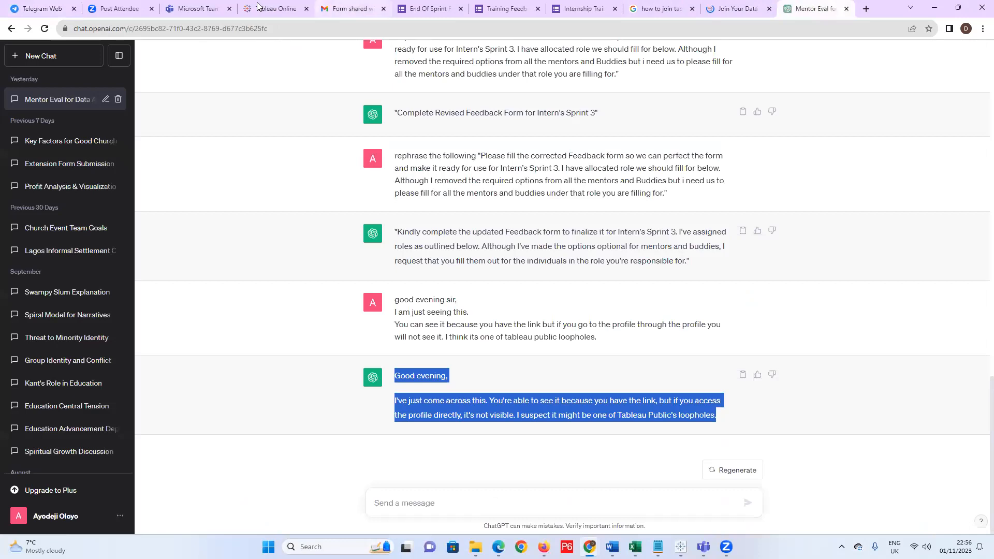
left_click(289, 8)
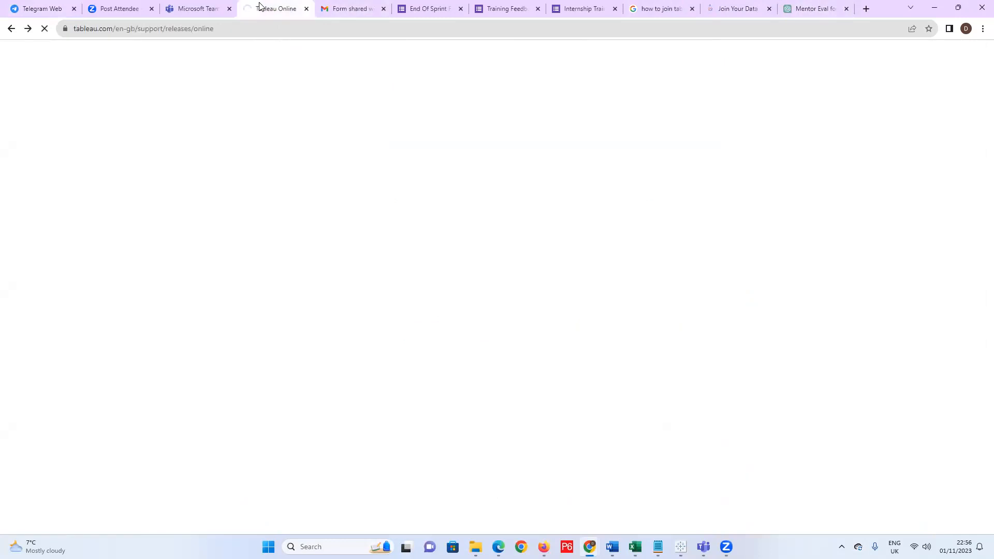
left_click(935, 7)
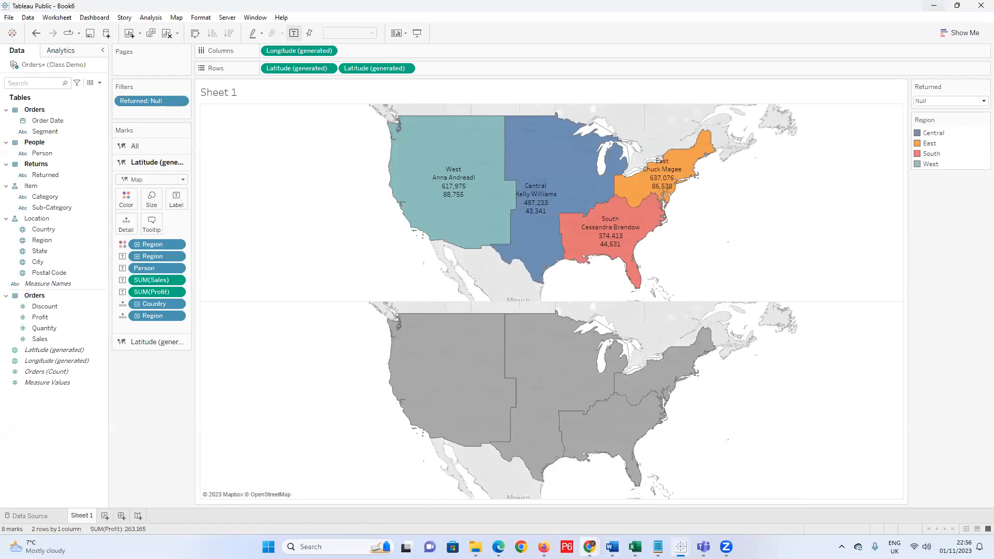
Bring up the other browser window on the Books I read in 2014-2023 dashboard.
mouse_move(544, 547)
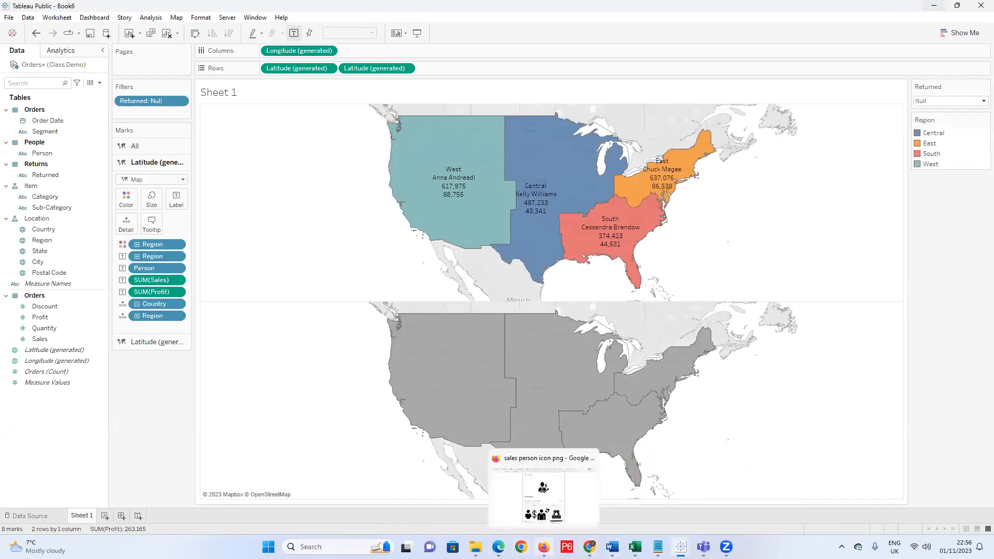
left_click(542, 489)
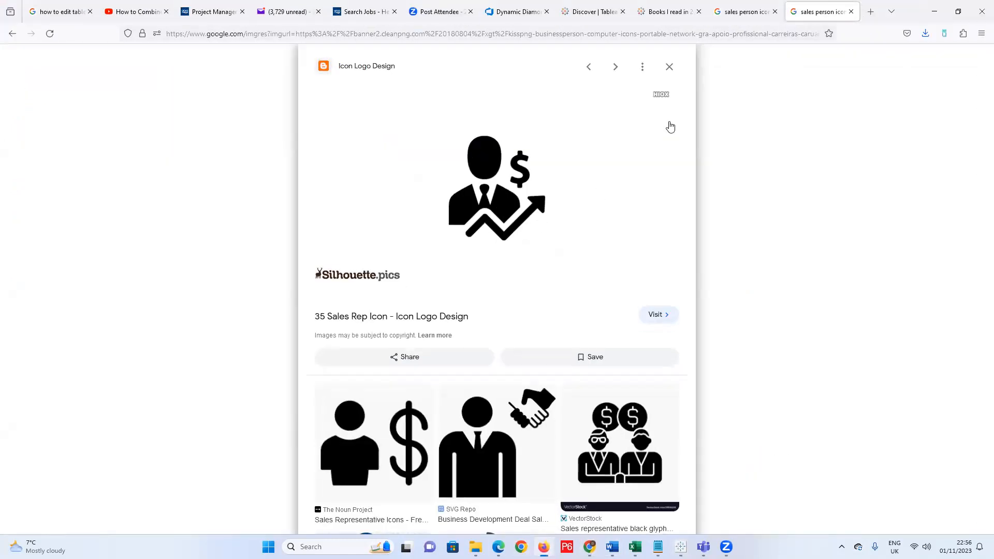
left_click(636, 12)
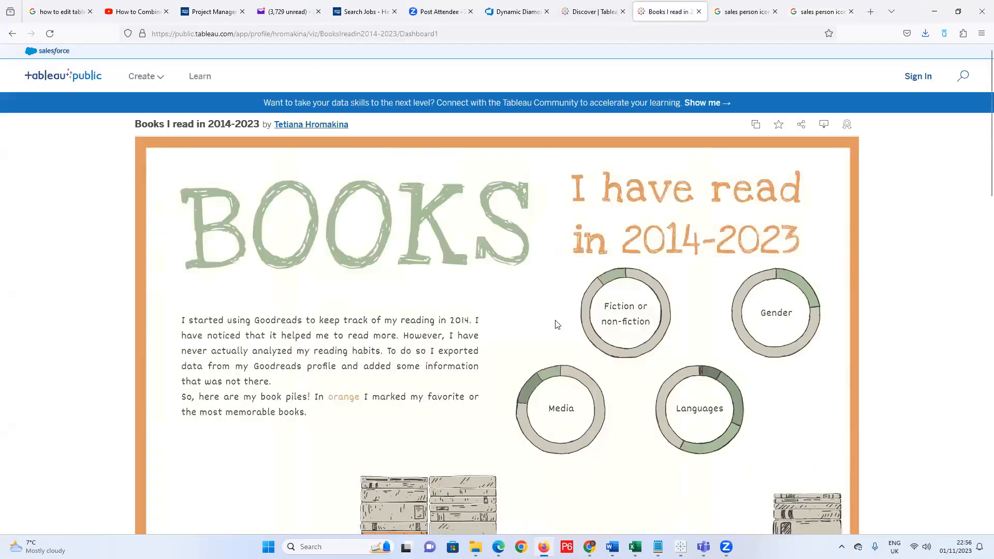
Scroll through the Books I read in 2014-2023 viz, then minimise the browser back to Tableau.
scroll(782, 381, "down", 2)
scroll(780, 376, "up", 2)
scroll(395, 342, "down", 2)
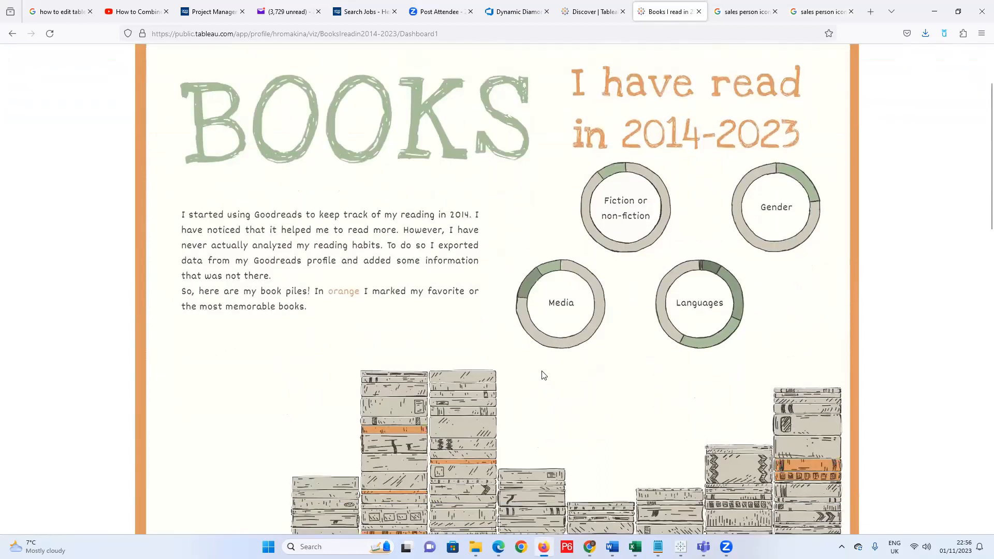
scroll(448, 324, "down", 2)
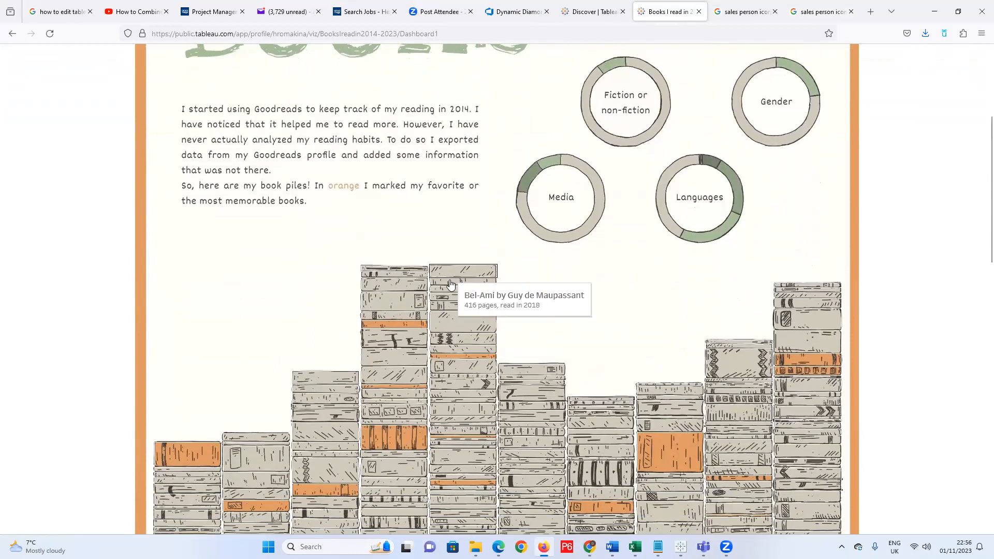
scroll(451, 310, "up", 1)
scroll(401, 337, "up", 2)
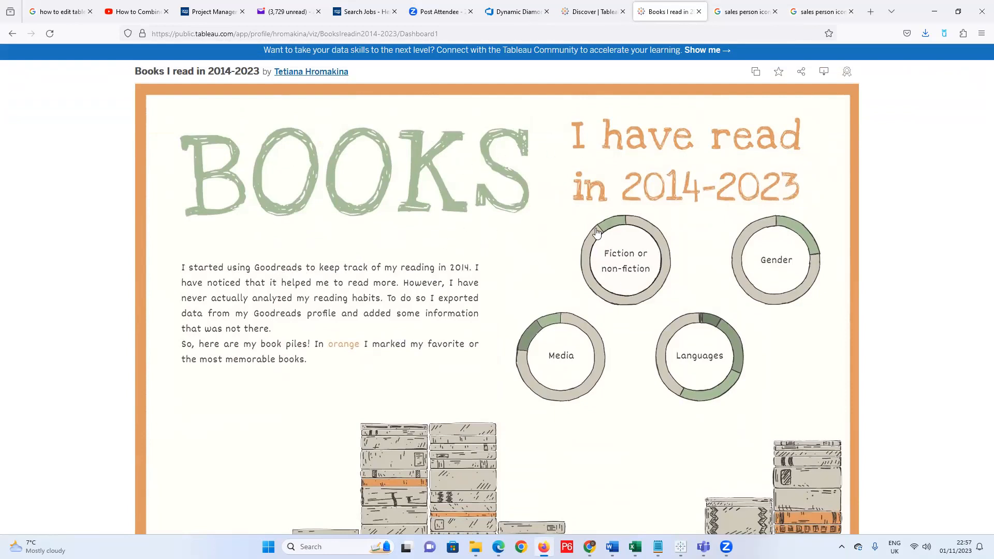
mouse_move(589, 266)
scroll(355, 225, "down", 3)
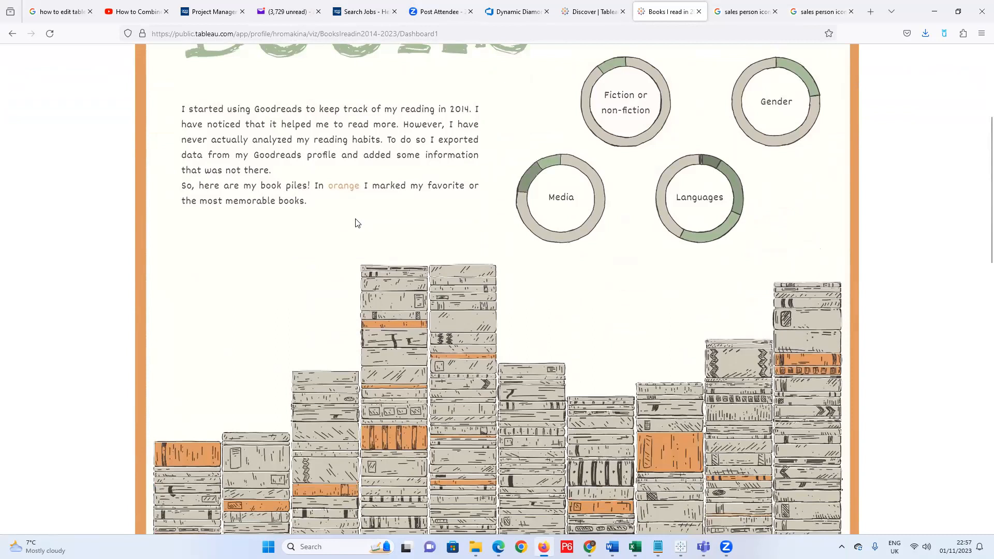
scroll(356, 224, "down", 3)
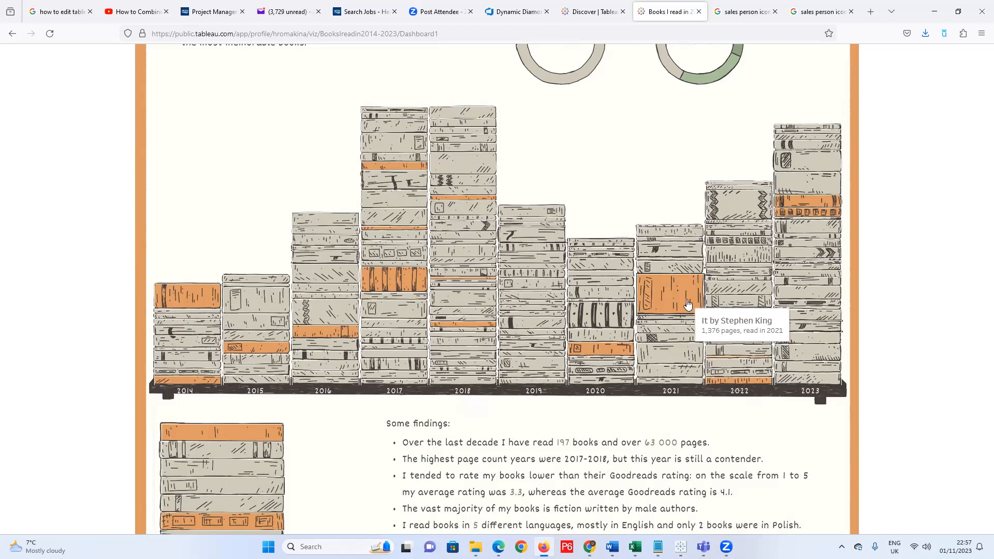
scroll(688, 304, "down", 4)
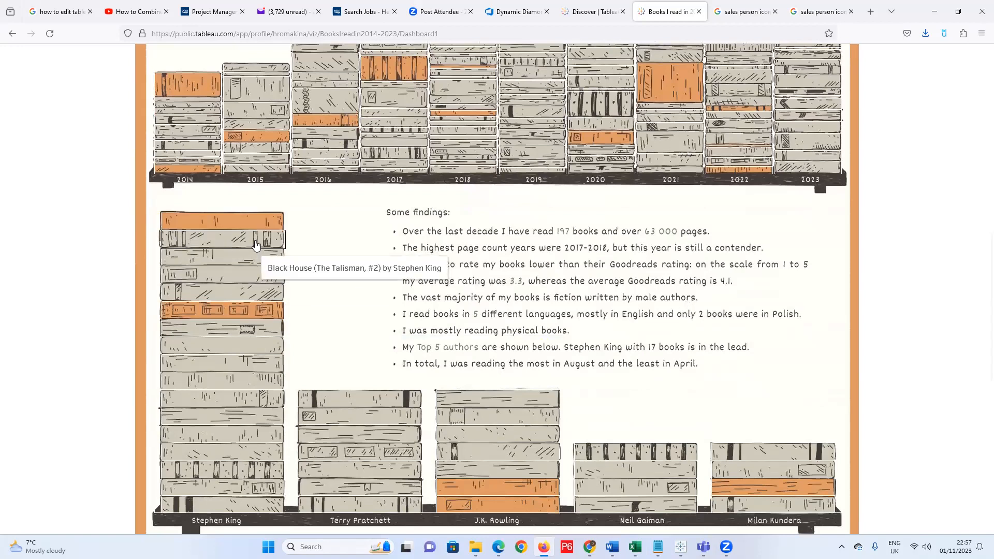
scroll(442, 288, "up", 3)
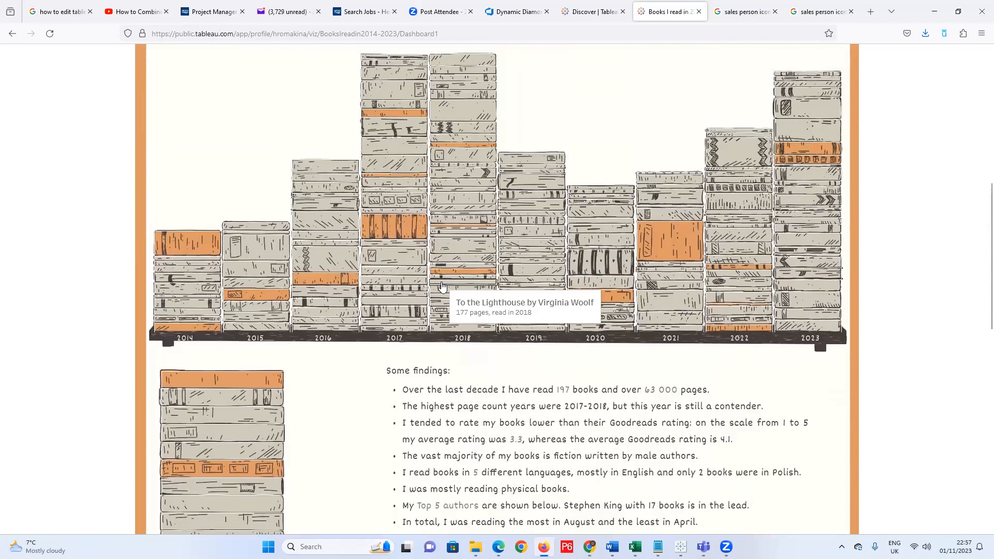
scroll(441, 288, "up", 3)
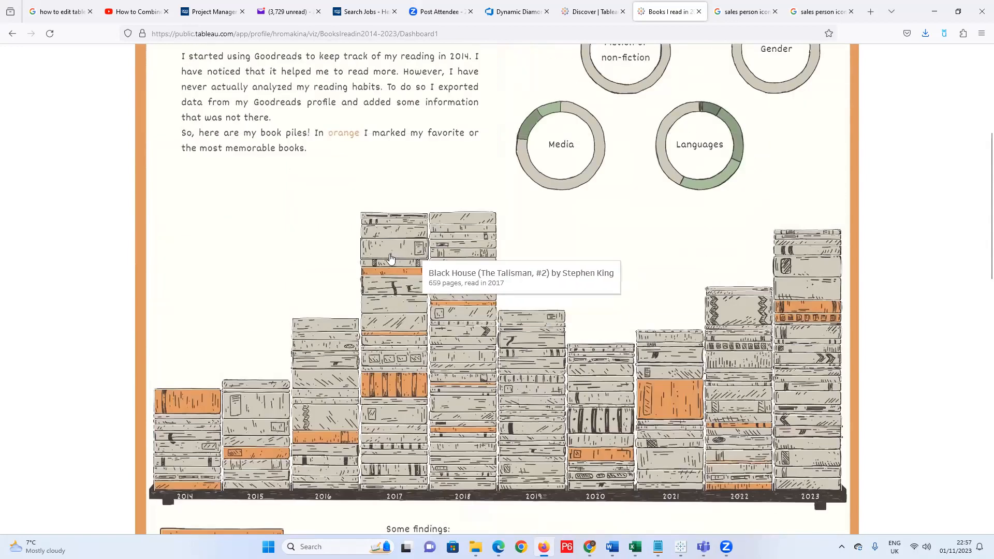
mouse_move(526, 171)
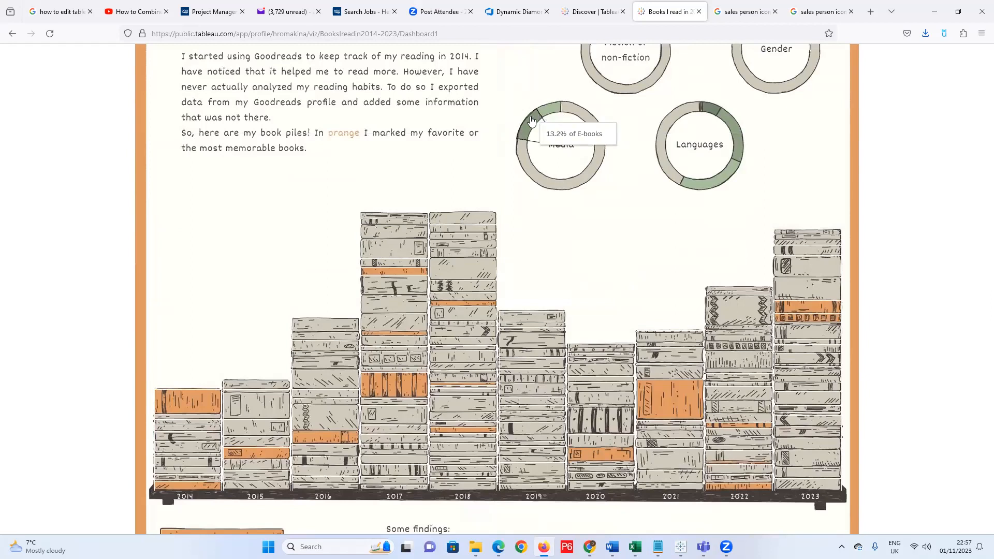
scroll(576, 171, "up", 4)
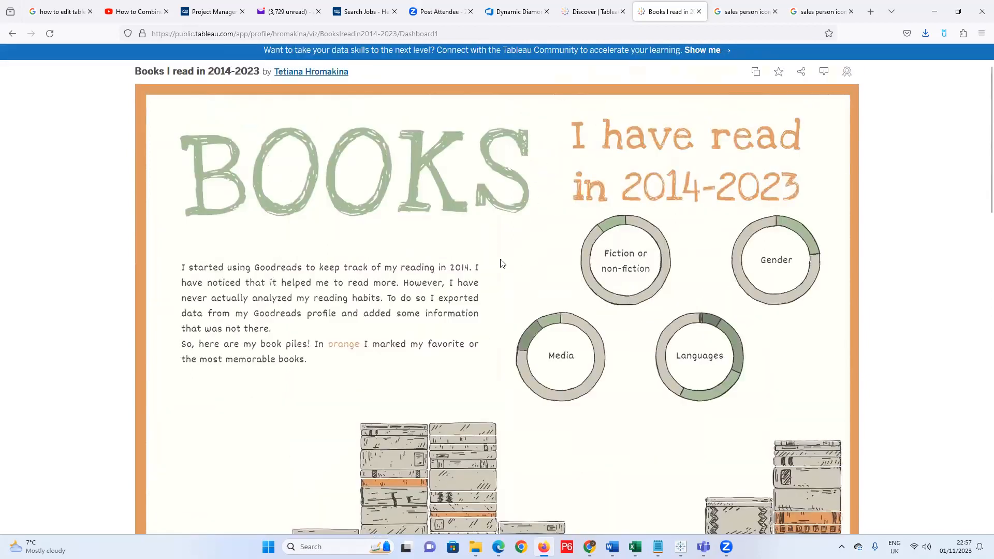
scroll(457, 233, "down", 3)
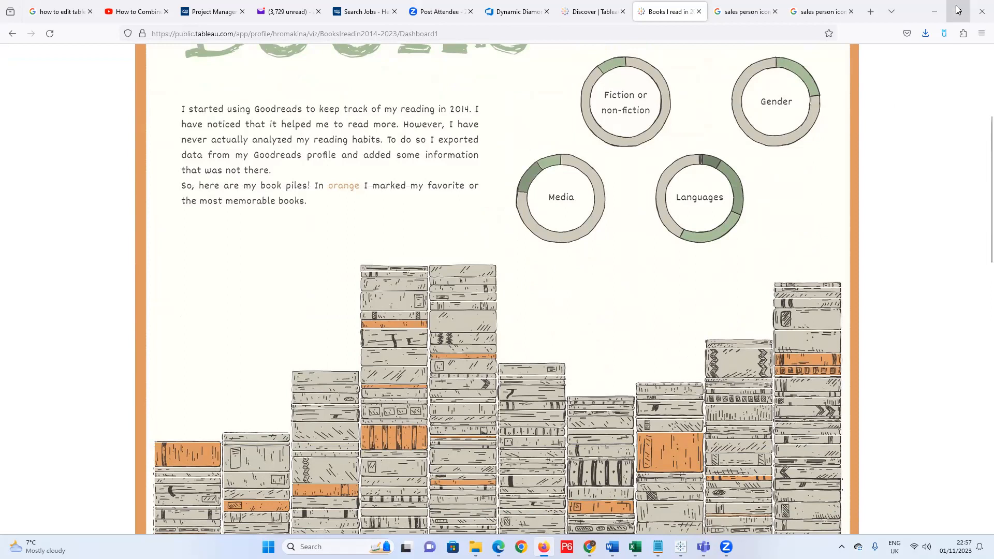
left_click(935, 11)
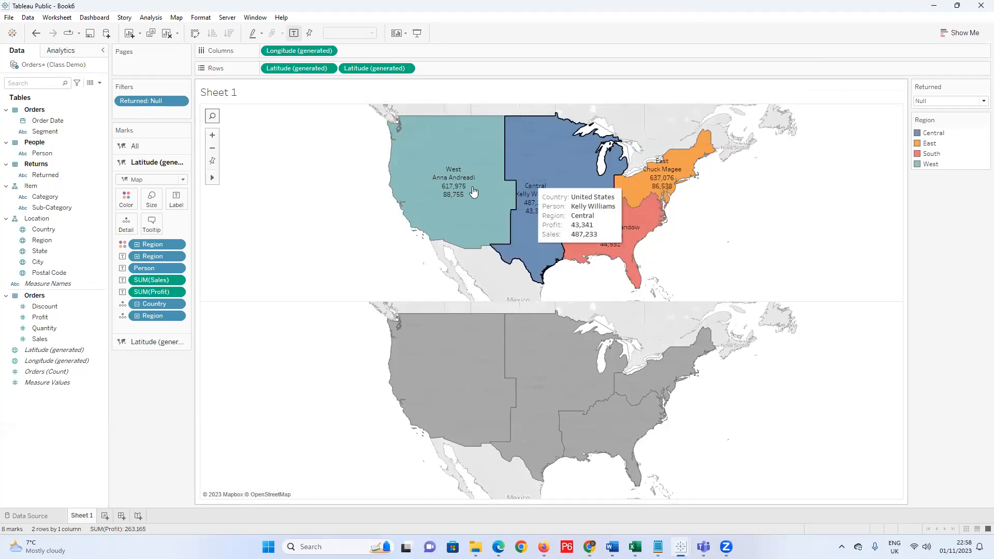
mouse_move(451, 192)
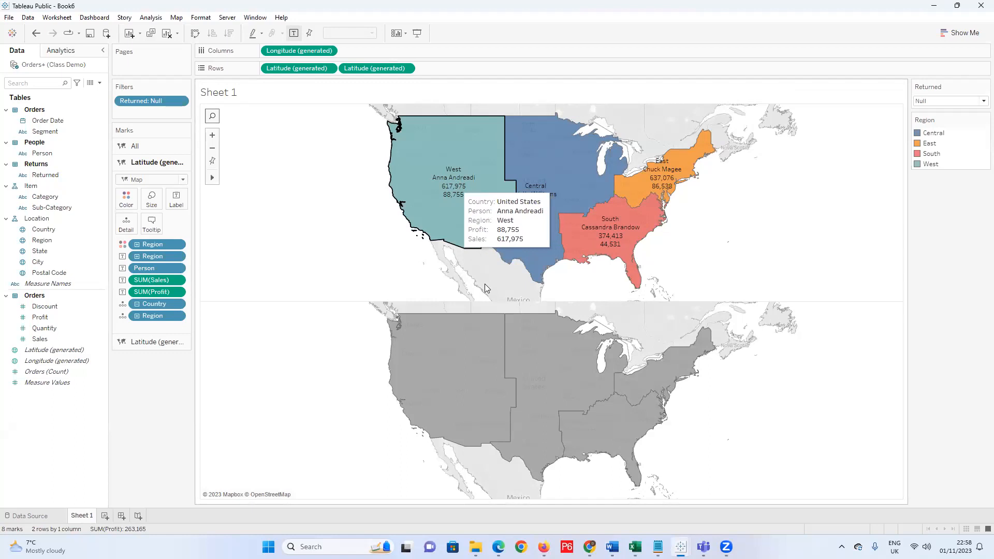
right_click(456, 186)
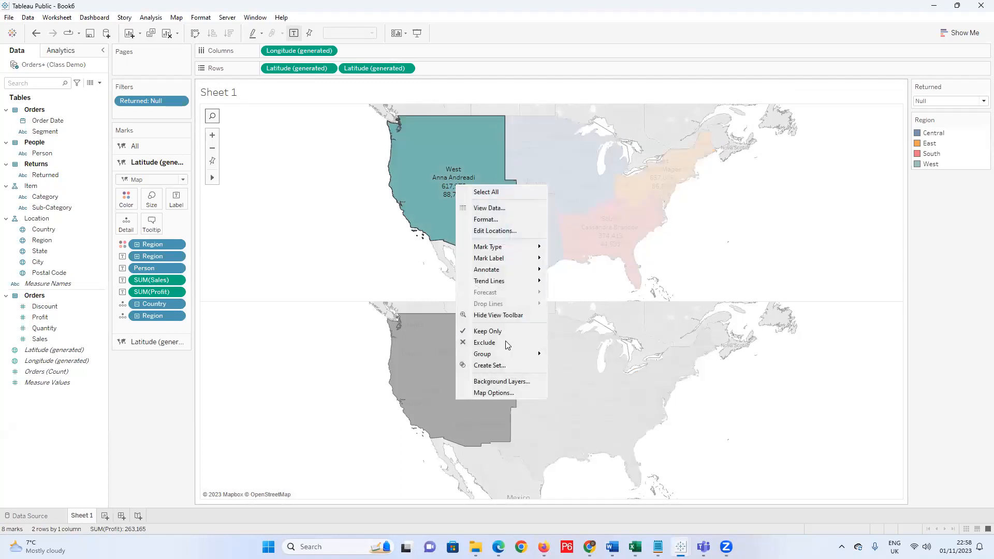
left_click(453, 170)
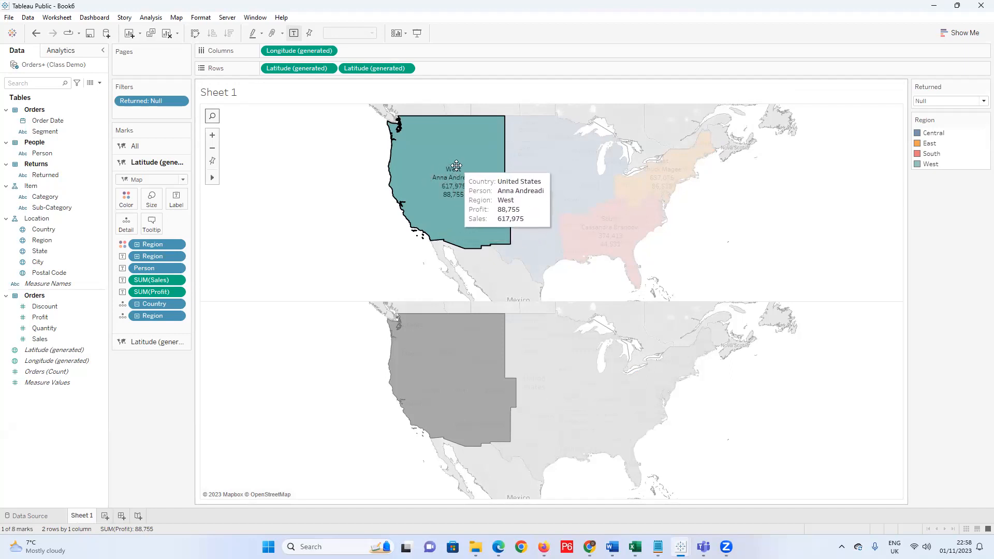
left_click(40, 240)
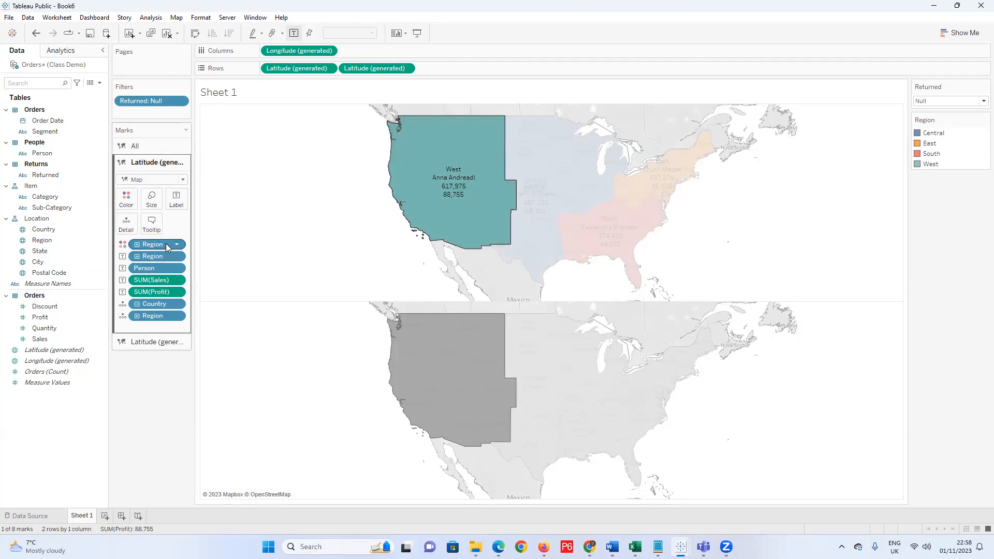
left_click(254, 313)
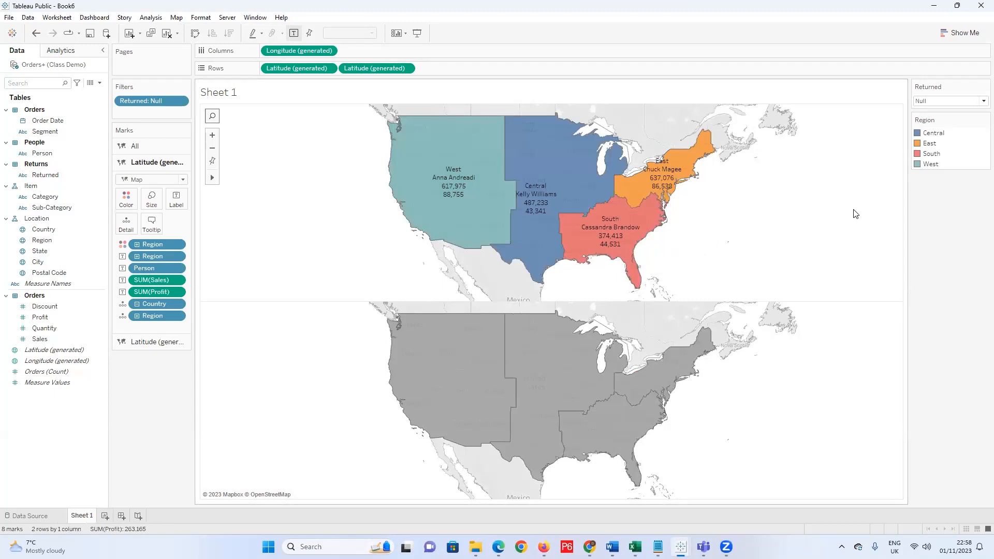
Expand the second Latitude (generated) Marks card to show the grey lower map's mark settings.
left_click(169, 342)
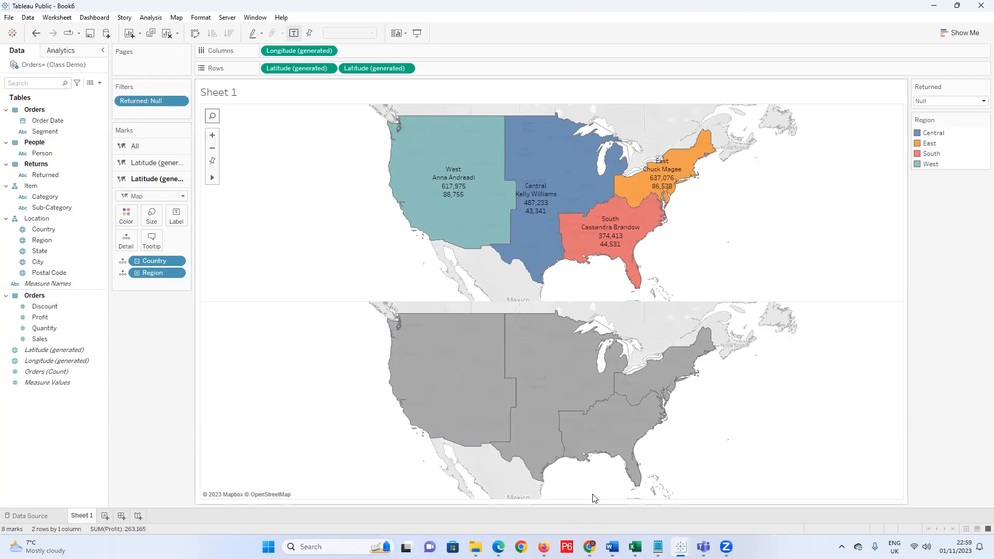
mouse_move(658, 547)
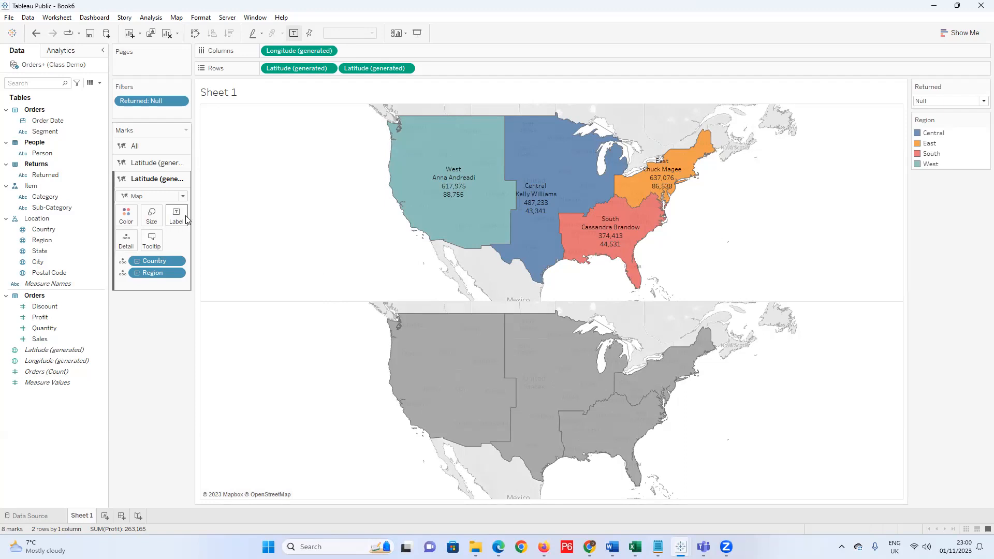
mouse_move(441, 343)
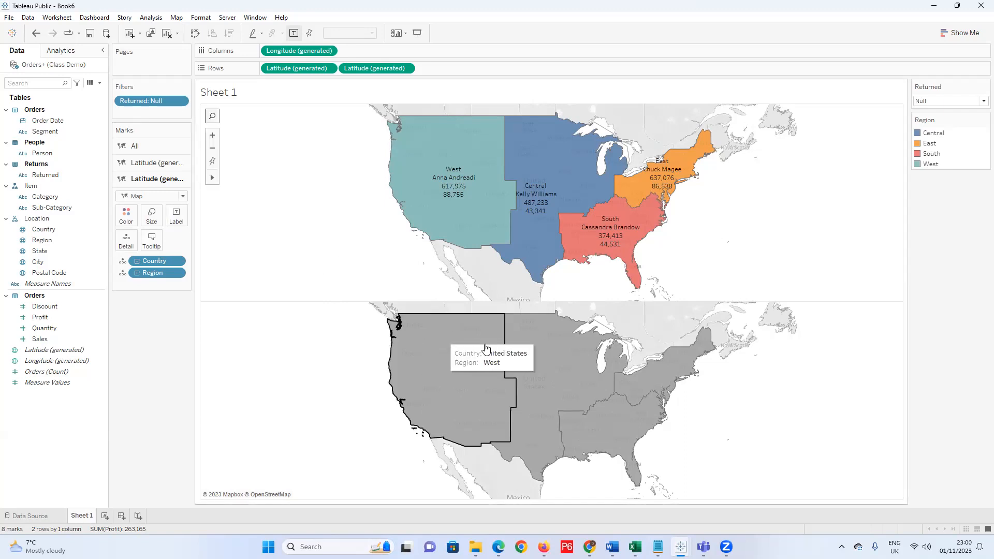
Change the lower map's mark type to Shape and bring up the Edit Shape dialog via More Shapes.
left_click(184, 196)
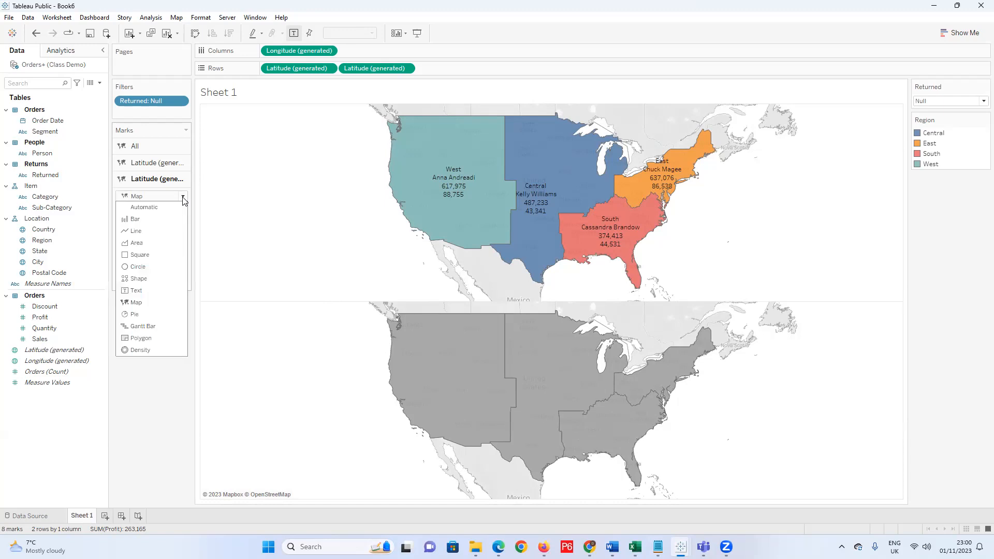
left_click(146, 282)
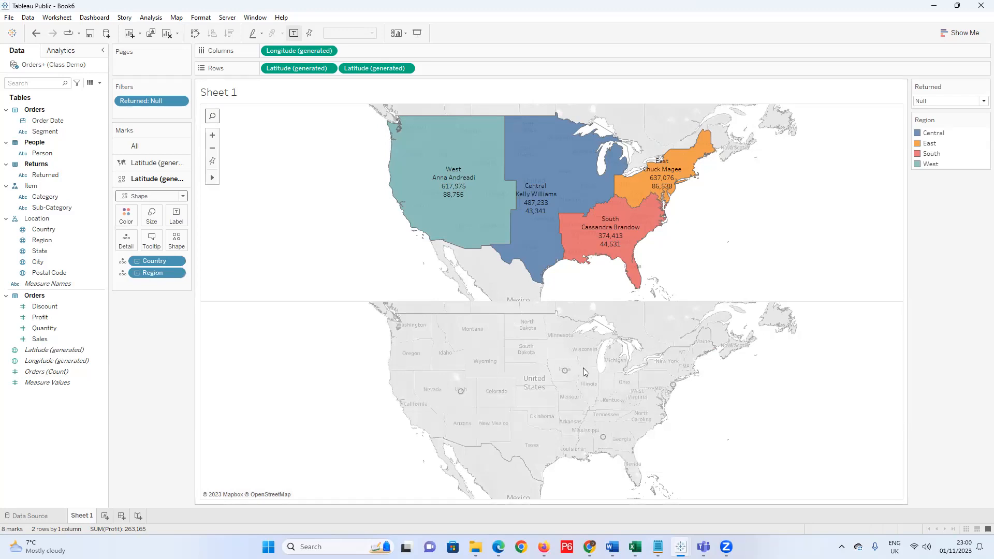
left_click(176, 241)
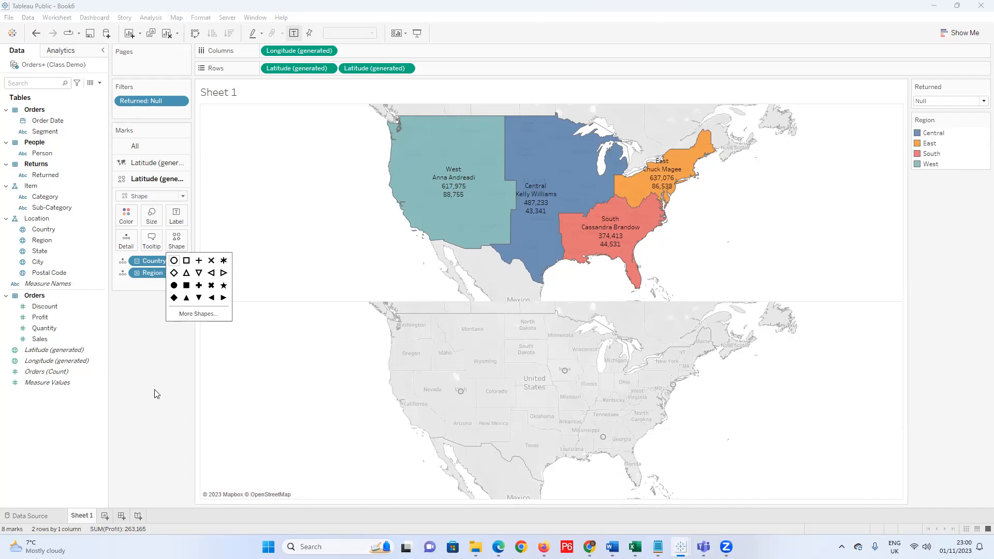
left_click(197, 315)
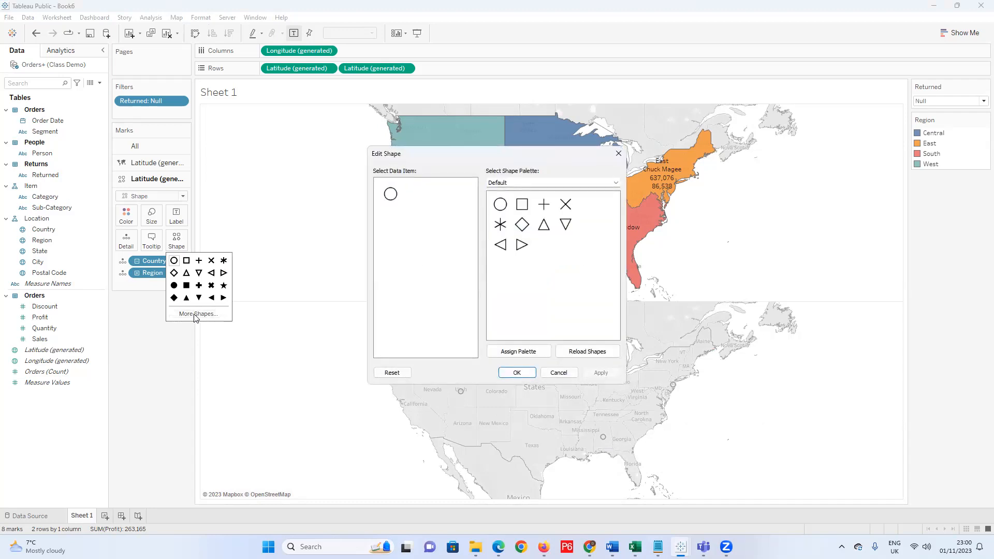
Assign the brown person icon from the My Icons palette to the lower map's marks and apply it.
left_click(615, 184)
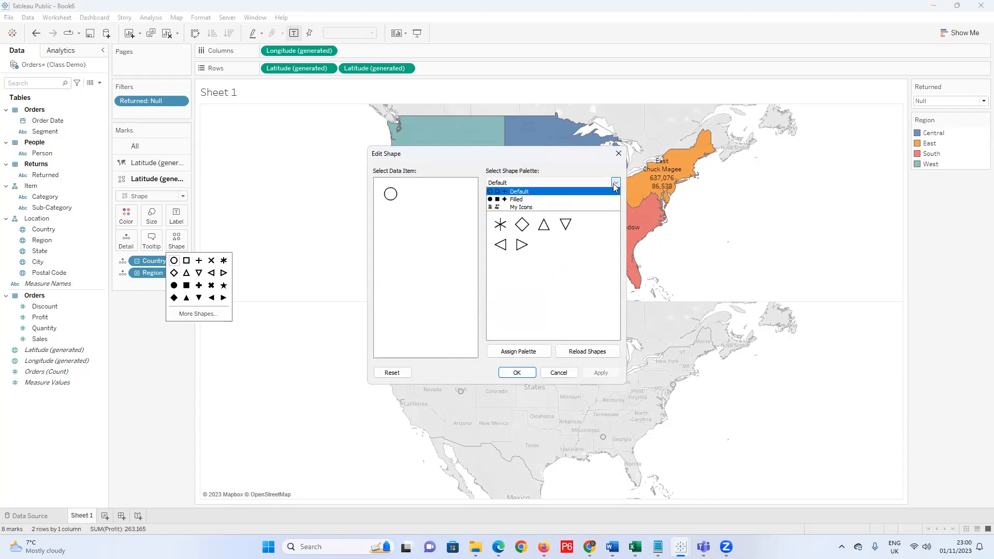
left_click(544, 207)
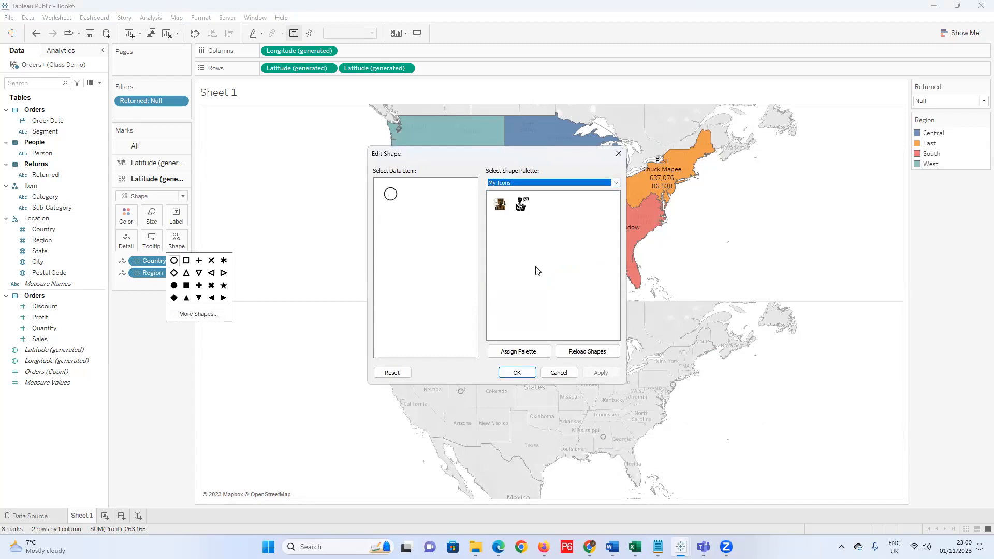
left_click(507, 208)
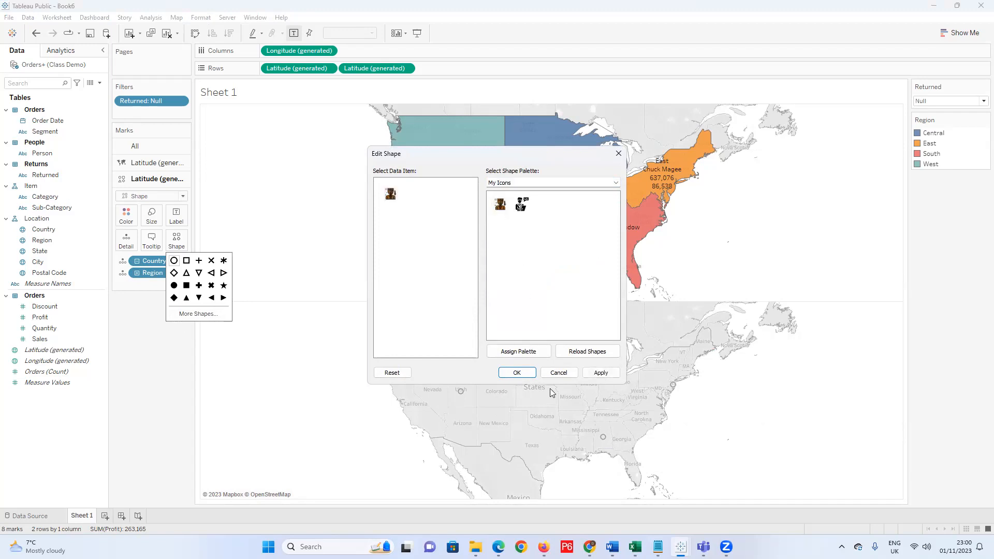
left_click(602, 374)
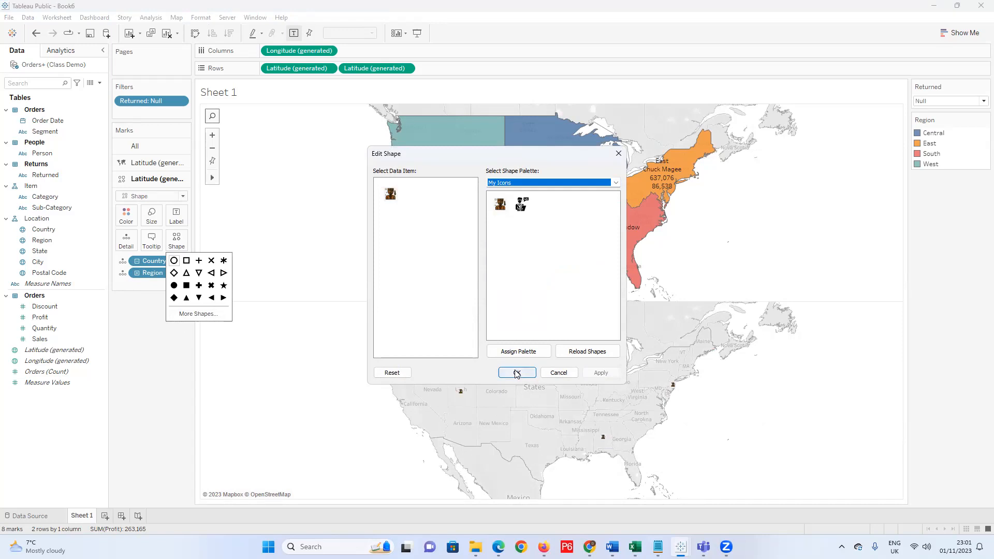
left_click(522, 204)
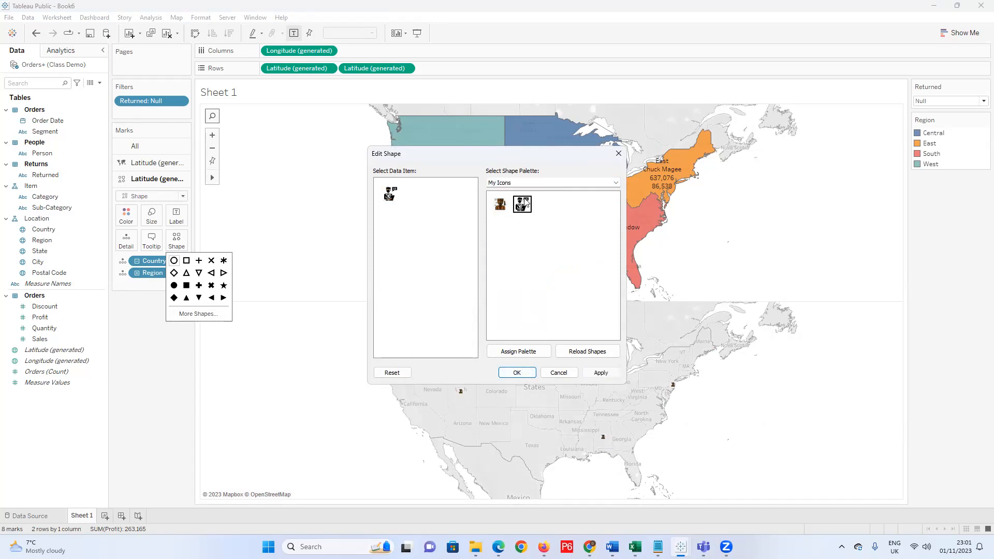
left_click(501, 204)
left_click(601, 374)
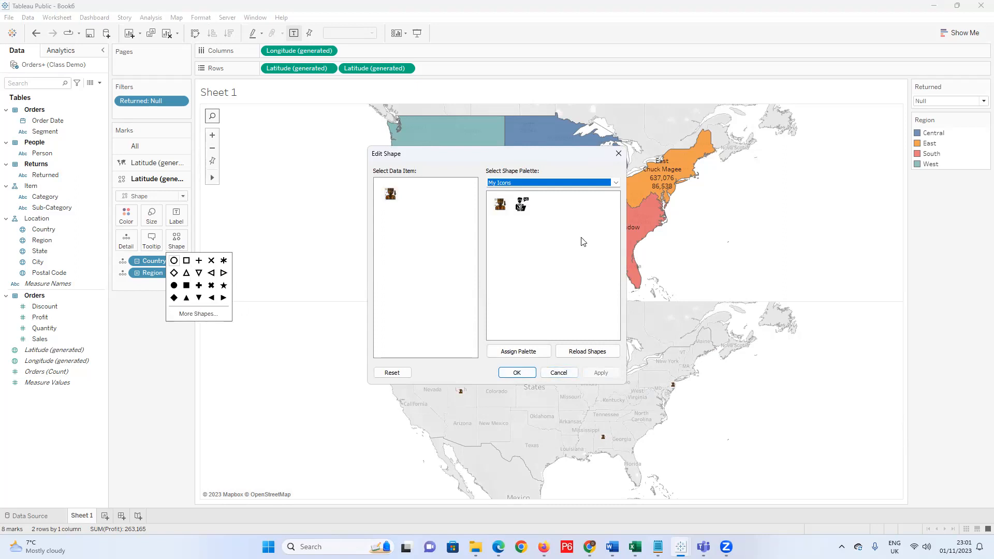
left_click(617, 184)
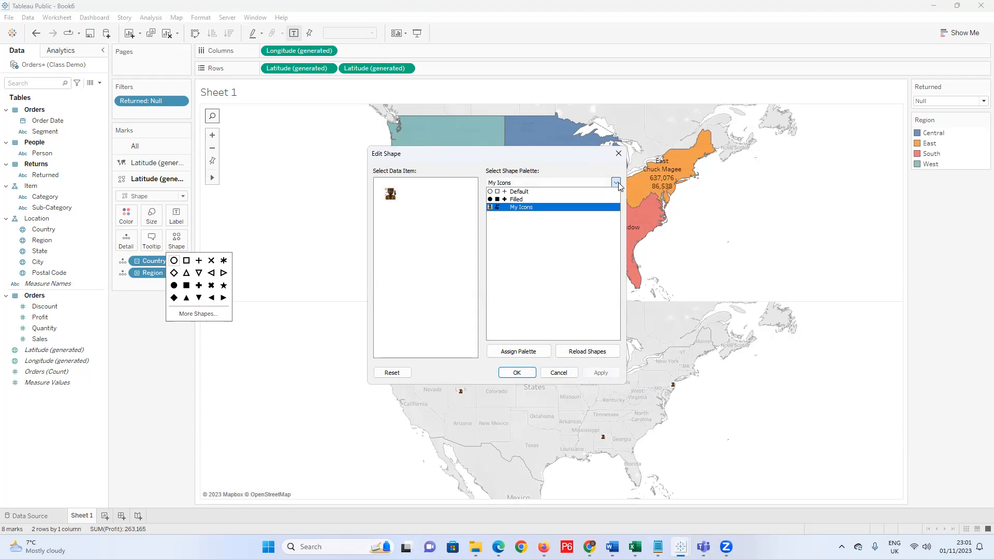
left_click(577, 208)
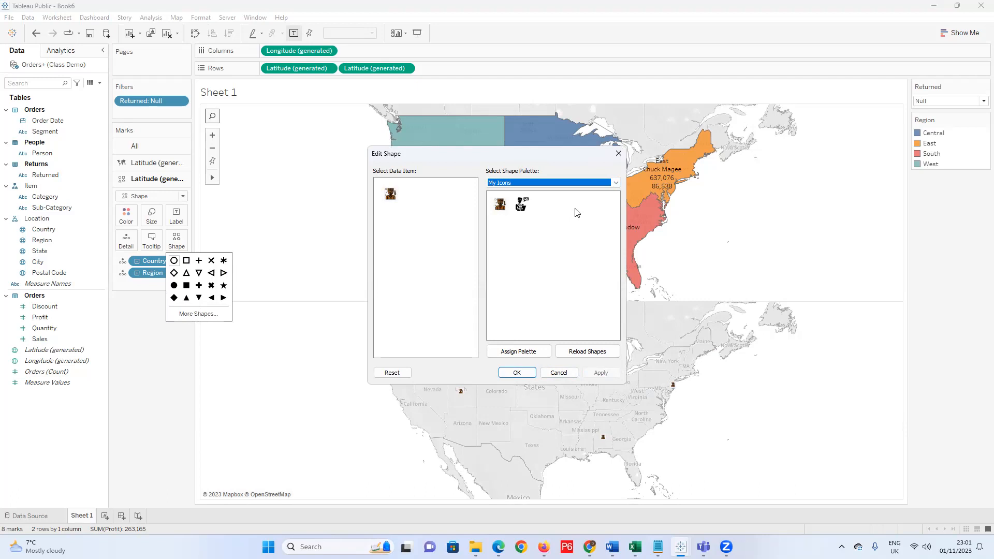
left_click(498, 205)
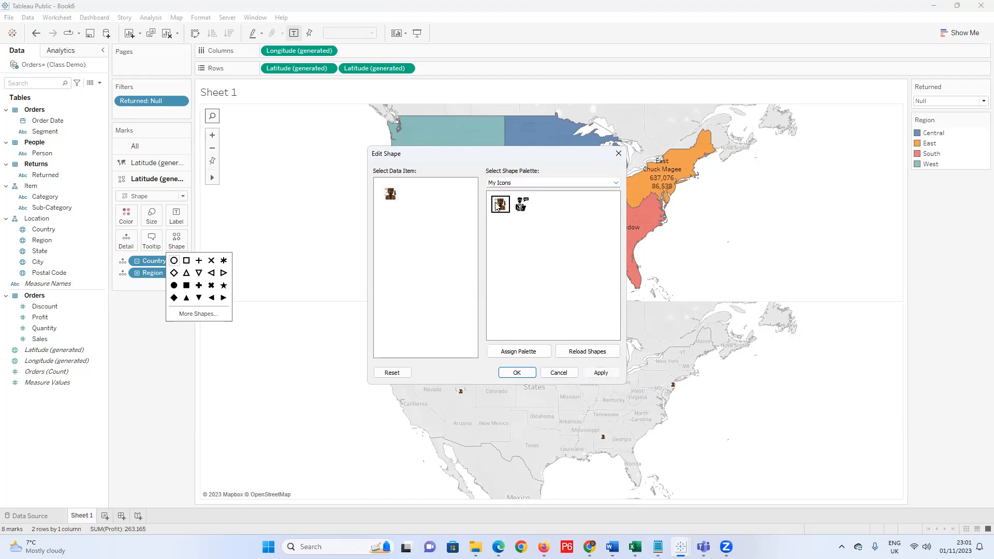
left_click(517, 373)
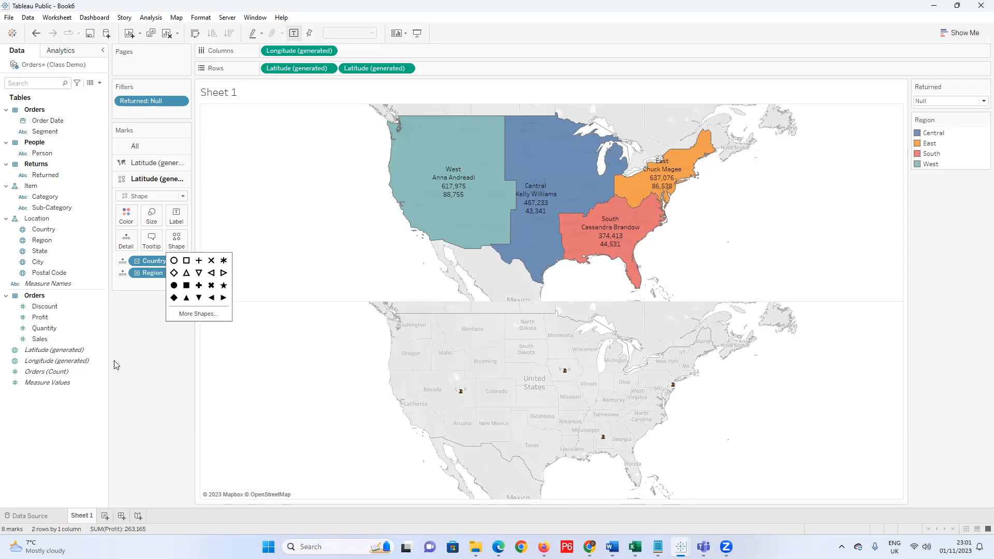
Enlarge the person icon markers with the Size slider, then ease it back slightly.
left_click(132, 352)
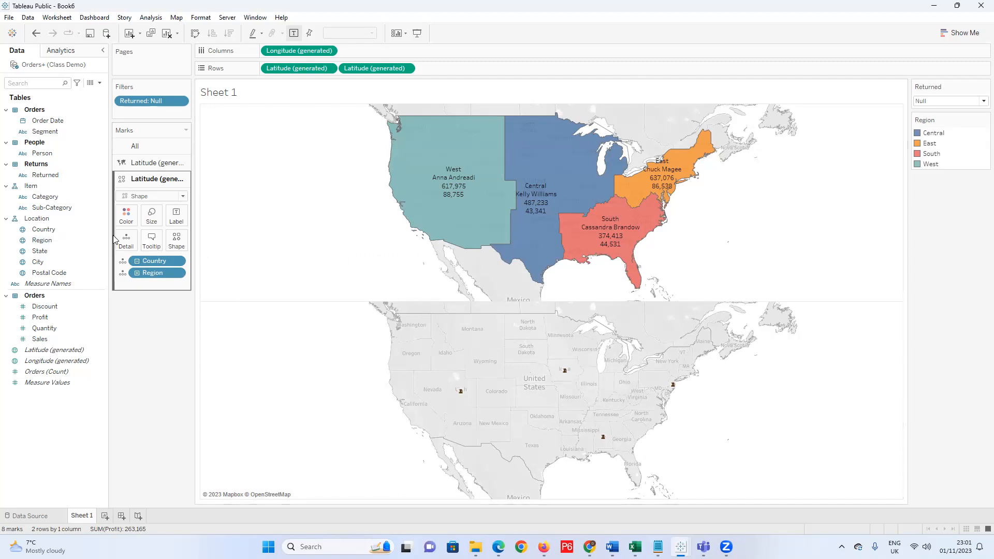
left_click(151, 215)
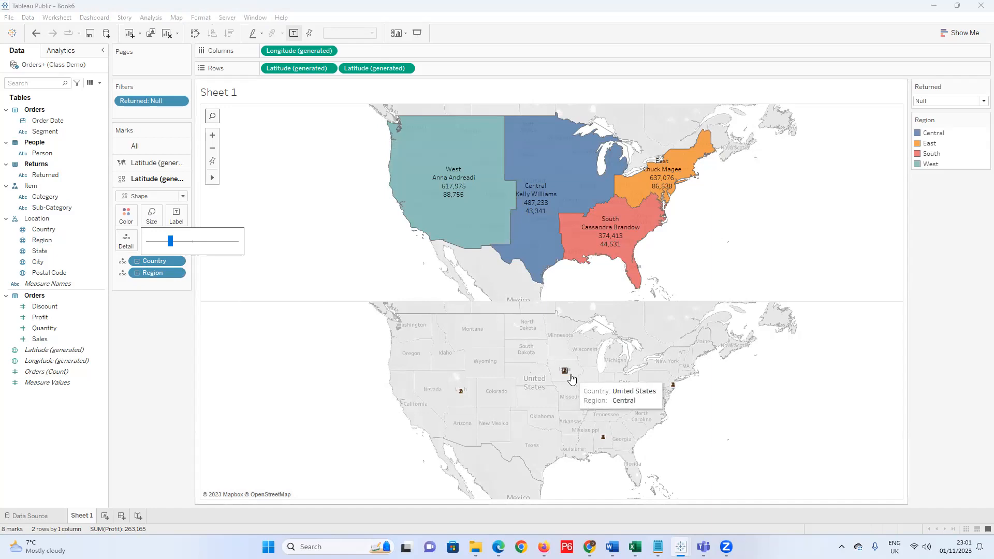
left_click_drag(171, 241, 222, 246)
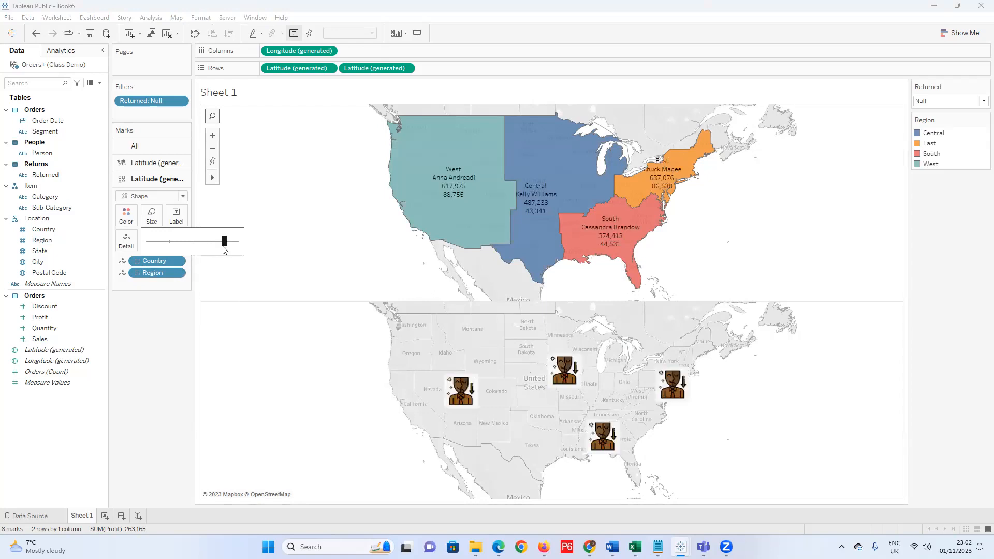
left_click_drag(224, 244, 217, 245)
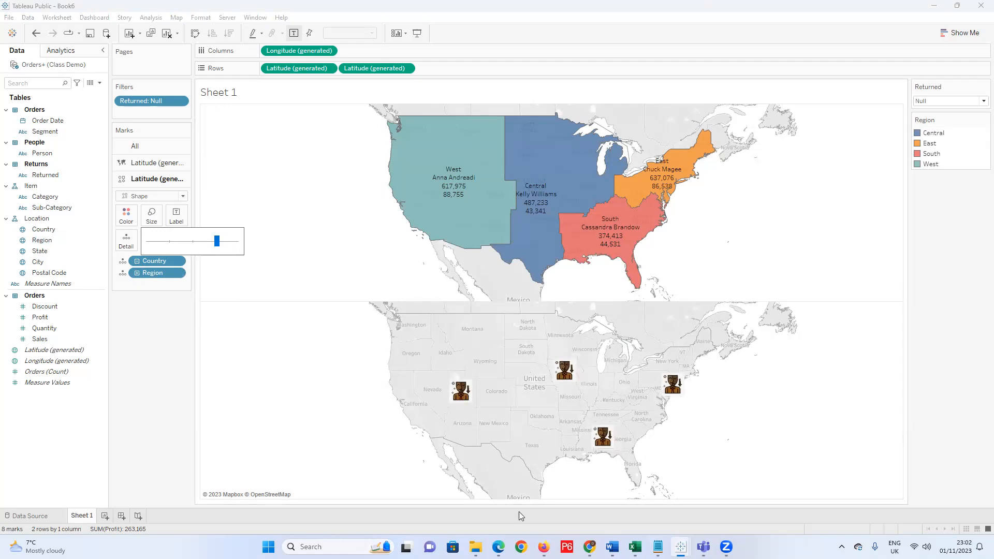
Combine the two maps into a dual-axis map and make the person icons larger.
left_click(409, 69)
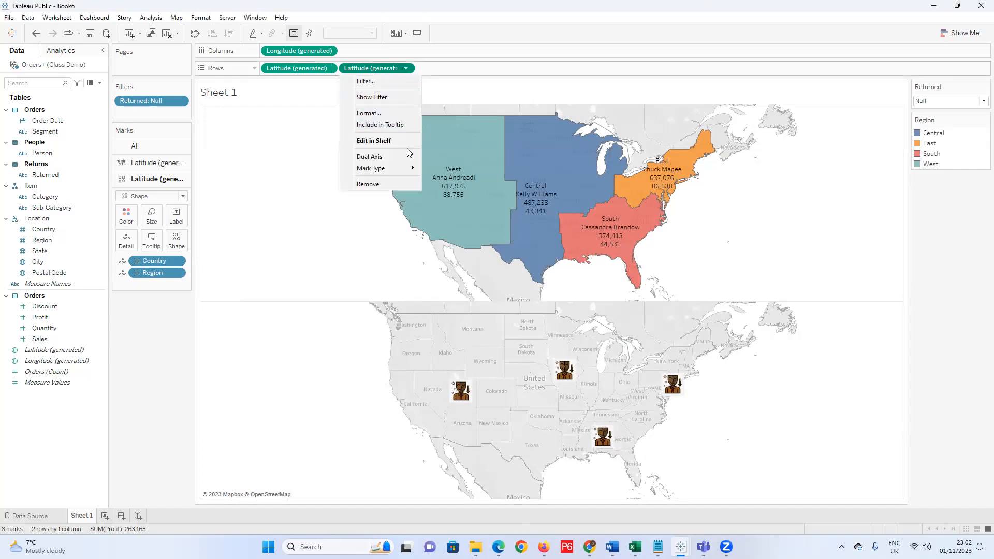
mouse_move(402, 168)
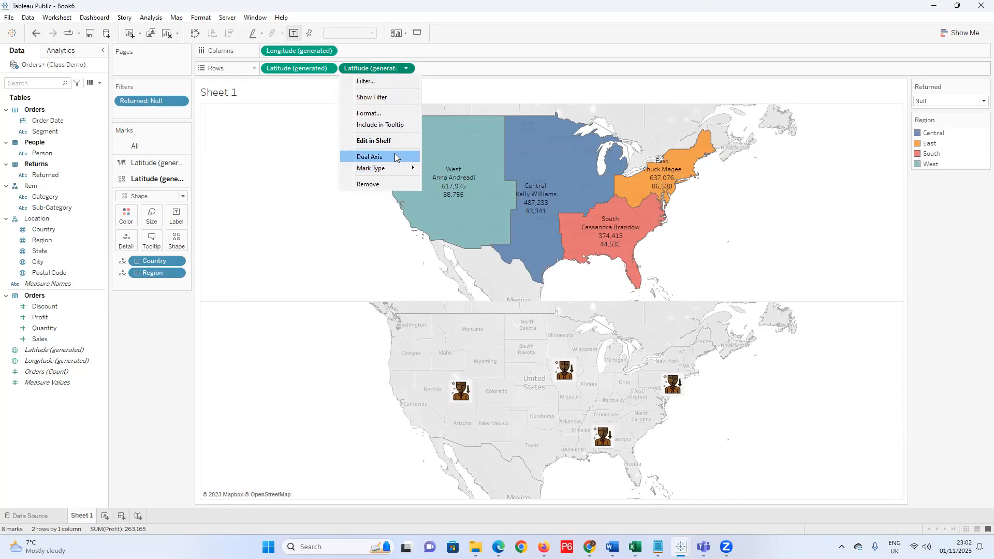
left_click(395, 157)
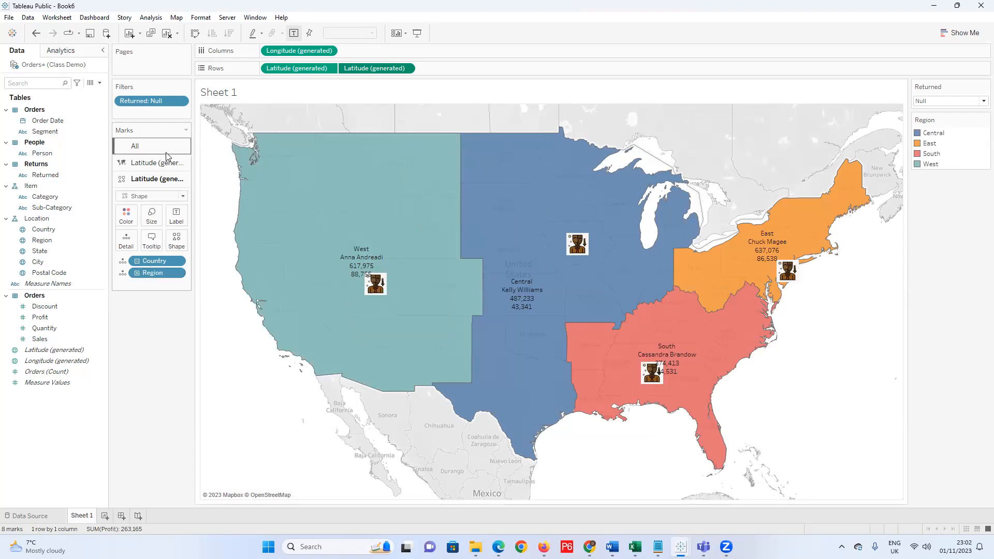
left_click(151, 214)
left_click_drag(210, 241, 229, 242)
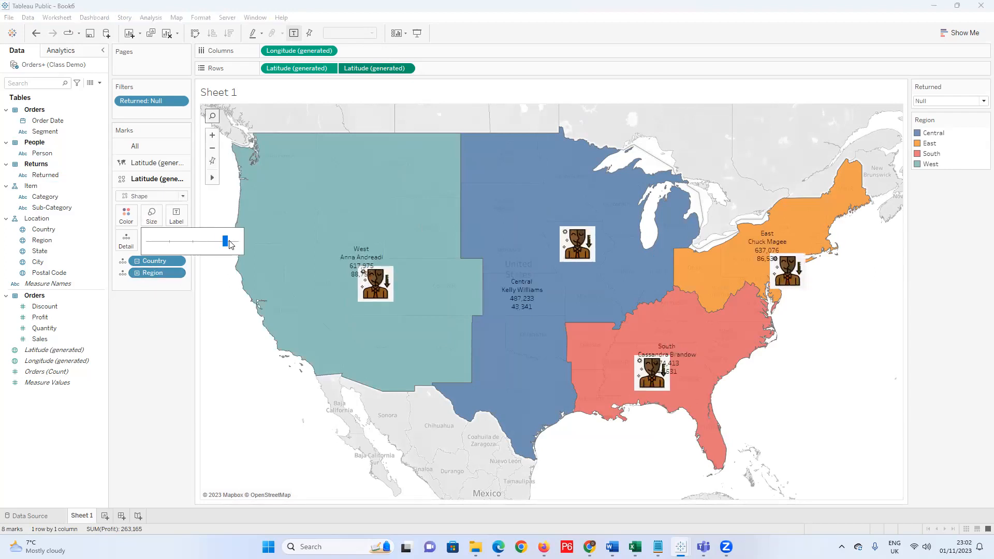
Reposition the West and Central region labels beneath their person icons.
left_click(363, 262)
left_click_drag(365, 301, 365, 311)
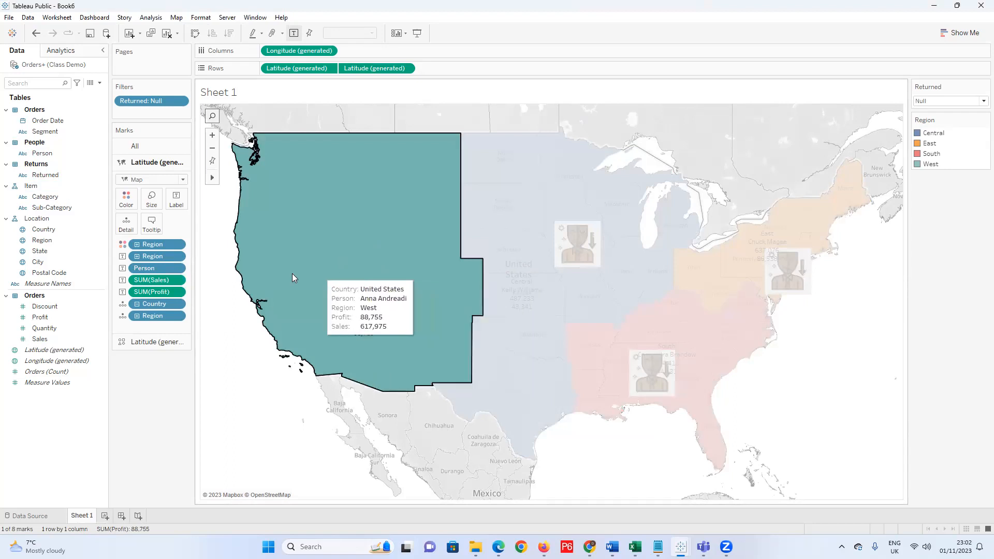
left_click(222, 373)
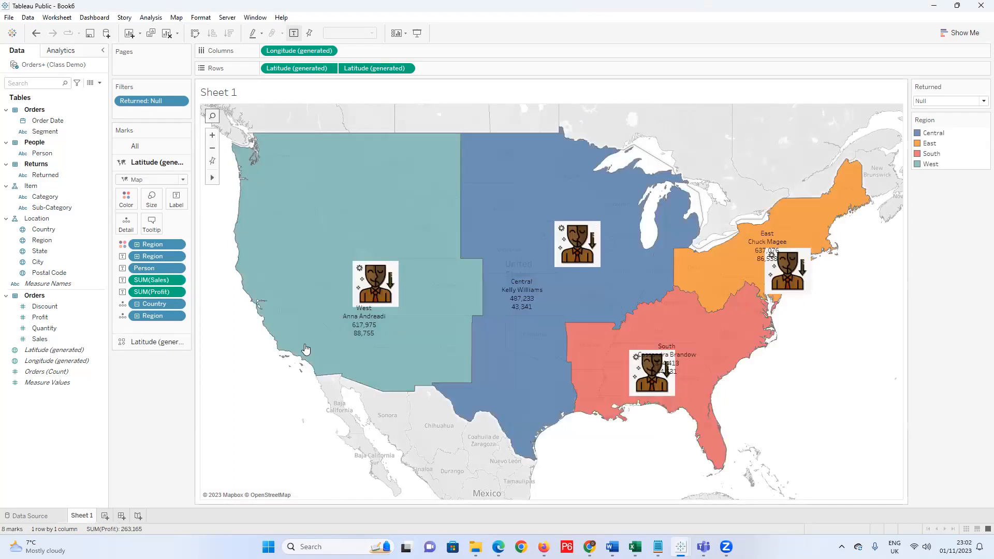
left_click(365, 321)
left_click_drag(365, 321, 376, 325)
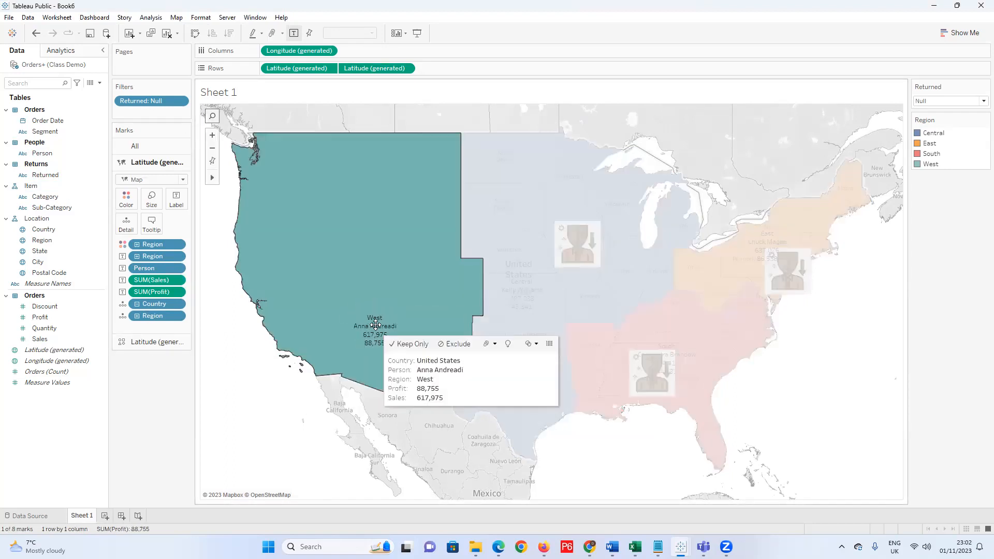
left_click(248, 416)
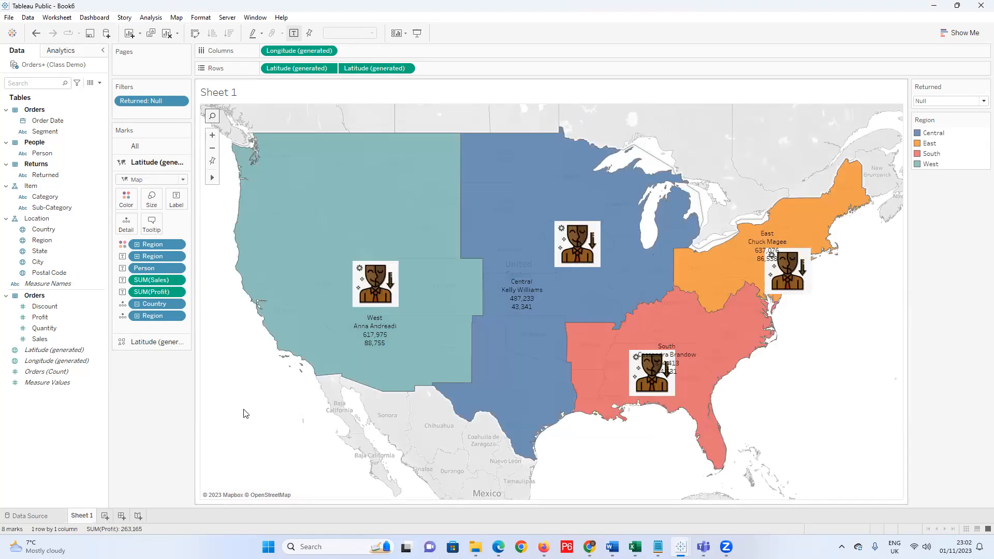
left_click(528, 297)
left_click_drag(520, 288, 566, 281)
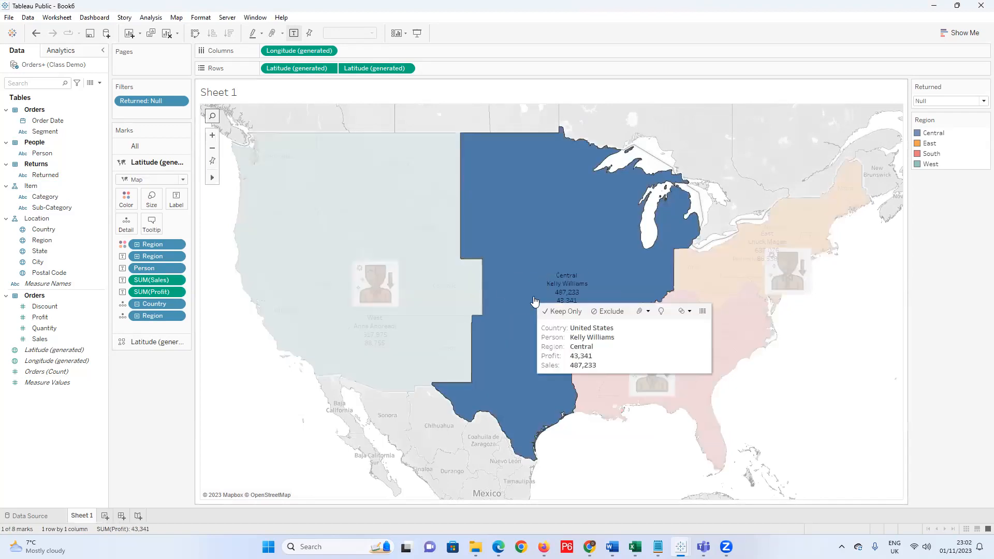
left_click(244, 430)
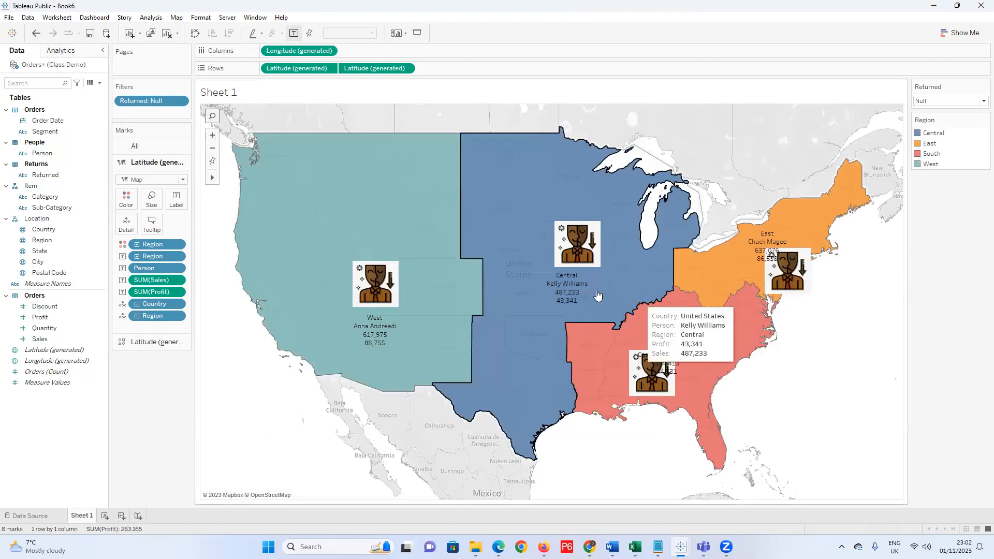
left_click(572, 287)
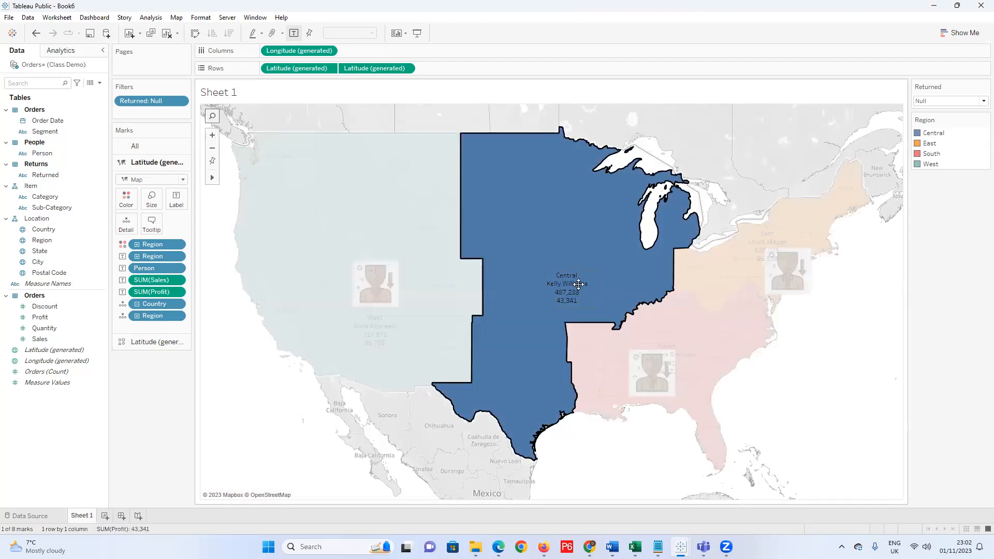
left_click_drag(579, 284, 581, 284)
left_click(281, 418)
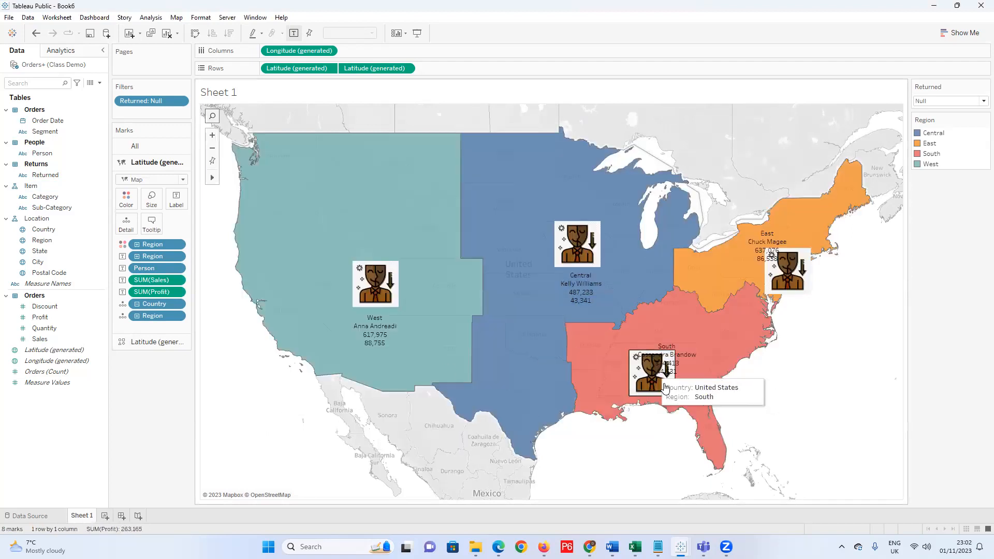
Move the South and East region labels above their person icons.
left_click(667, 361)
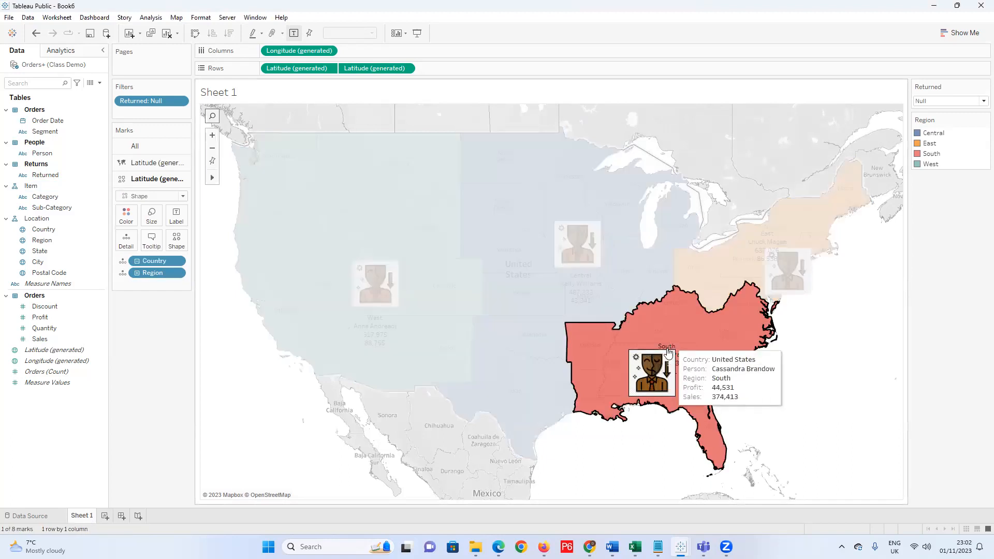
left_click(673, 348)
left_click_drag(662, 325, 659, 320)
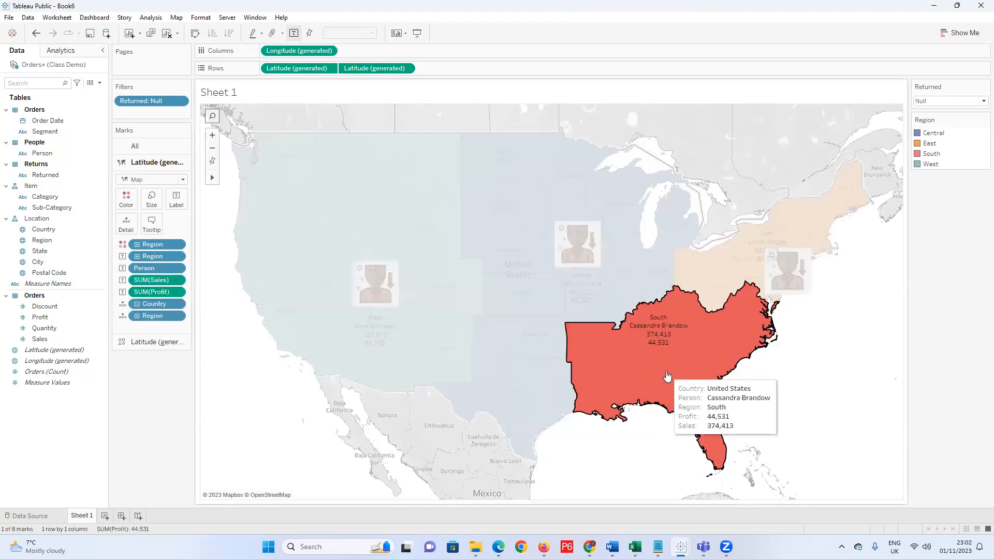
left_click(884, 311)
left_click(764, 240)
left_click_drag(763, 239, 799, 222)
left_click(810, 384)
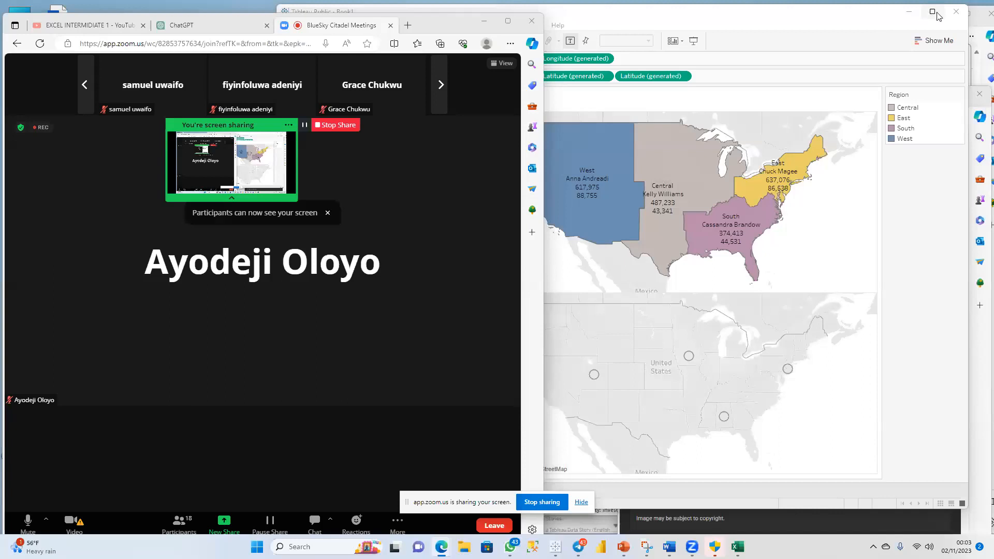
Maximize the Tableau window so the shared screen shows the workbook full-screen.
left_click(933, 12)
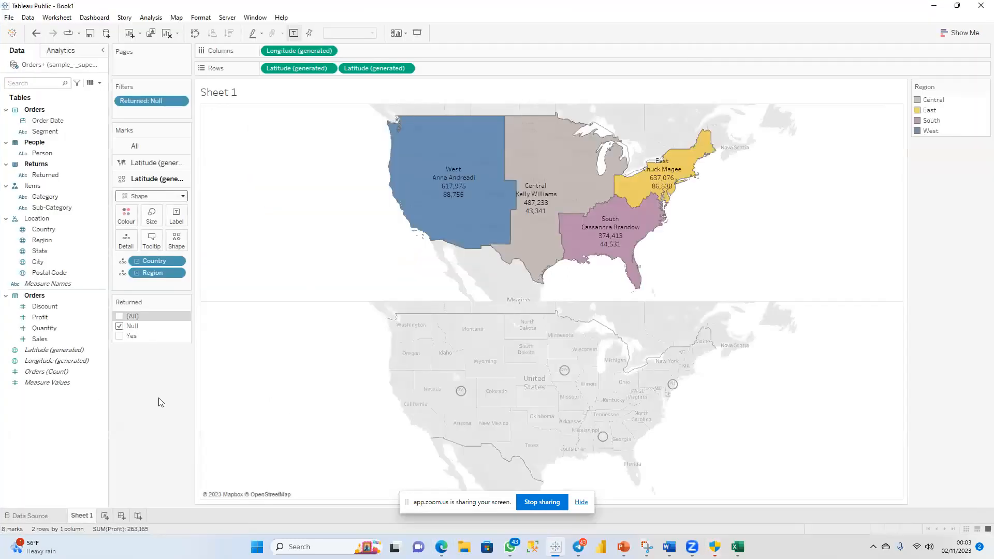
Open Edit Shape via More Shapes, reload the shape palettes and choose the Icons palette.
left_click(176, 239)
left_click(201, 315)
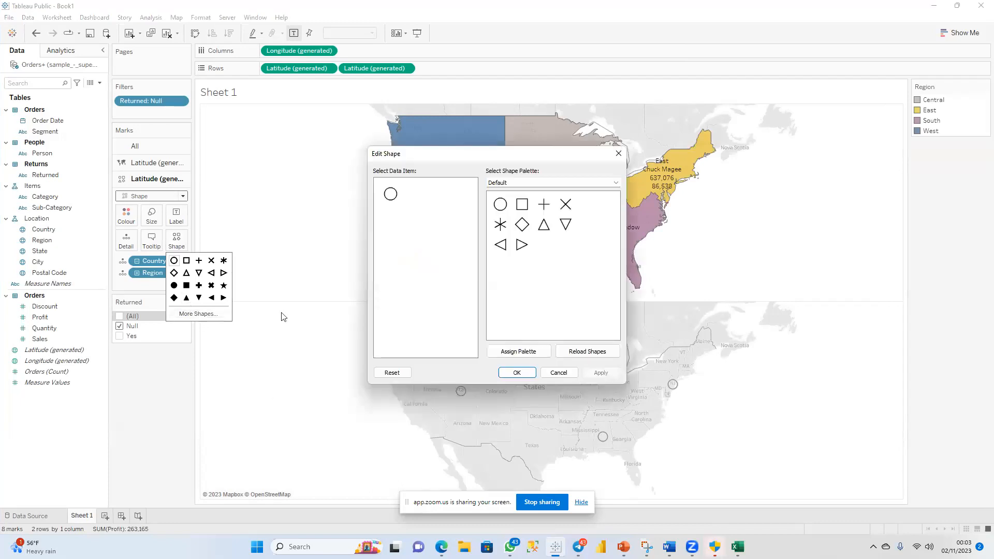
left_click(615, 183)
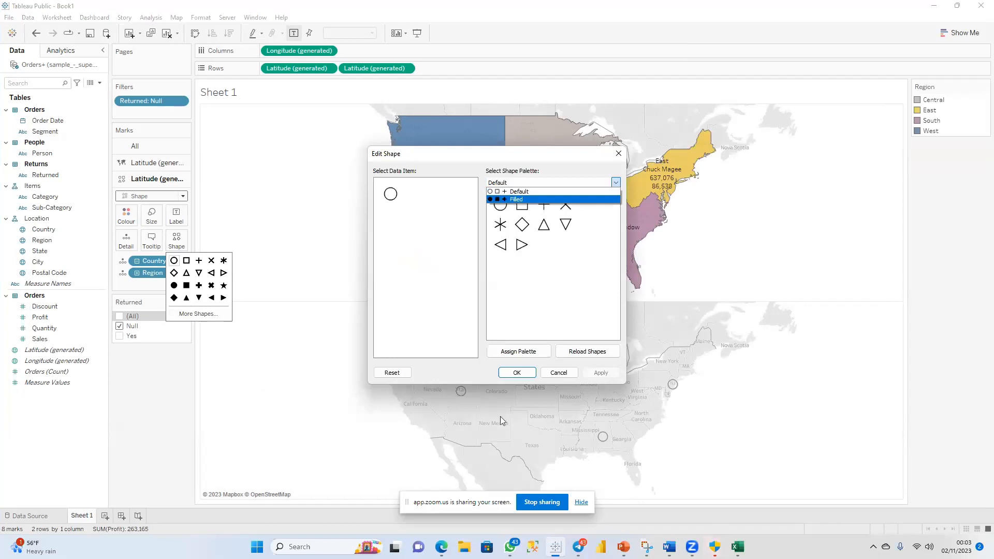
left_click(590, 357)
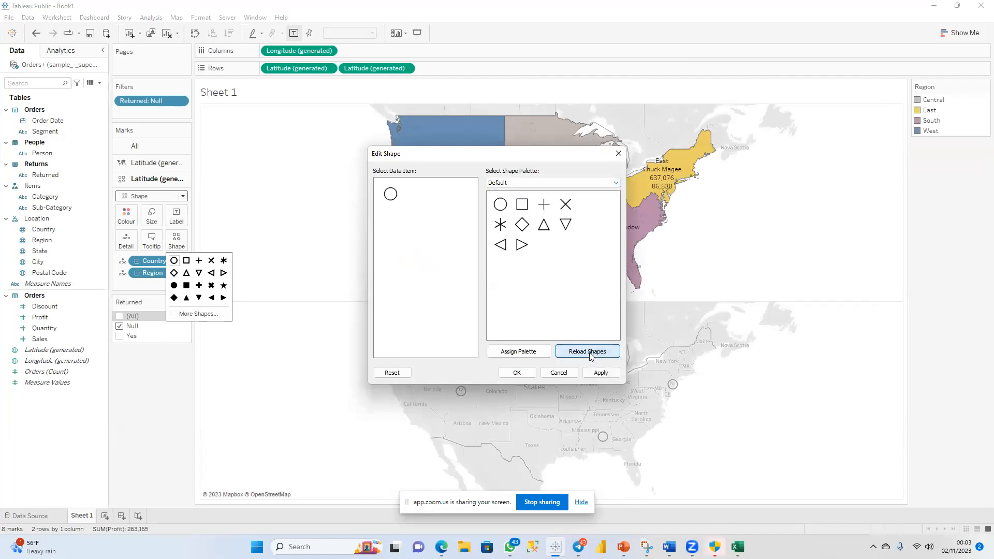
left_click(616, 183)
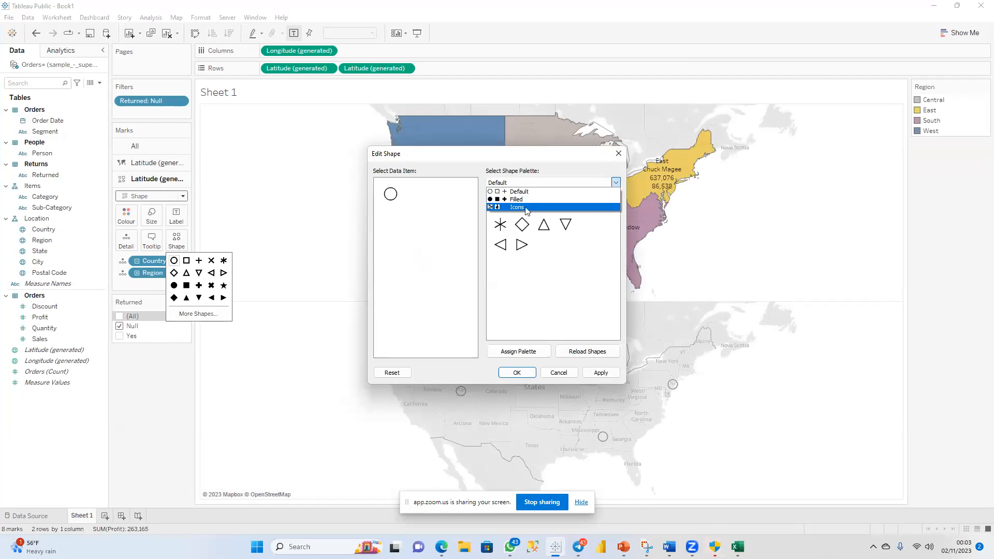
left_click(554, 503)
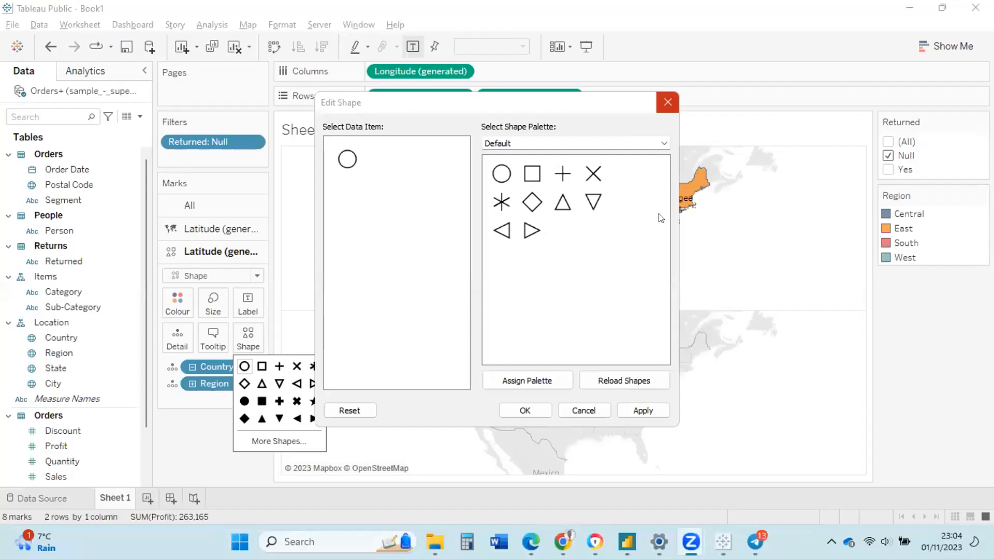
left_click(753, 221)
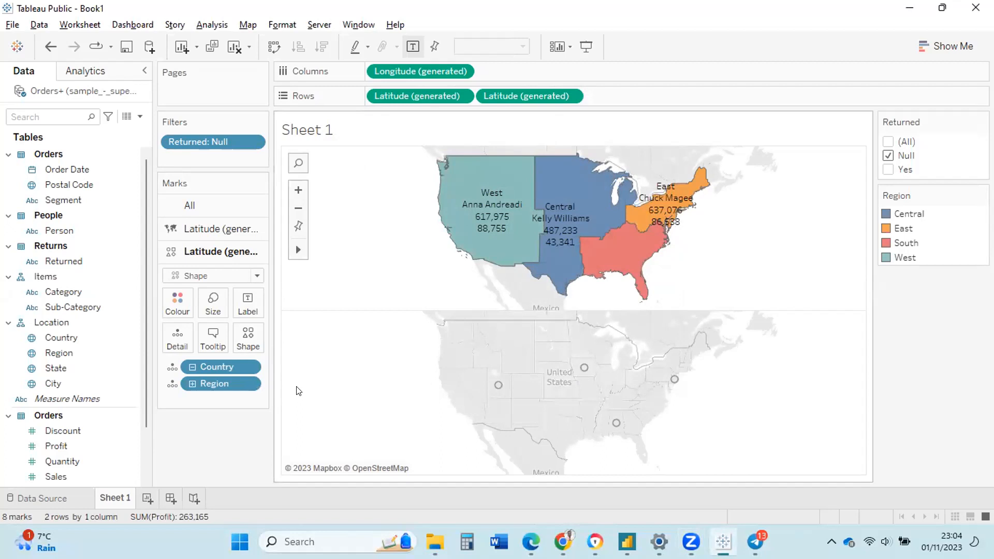
left_click(252, 343)
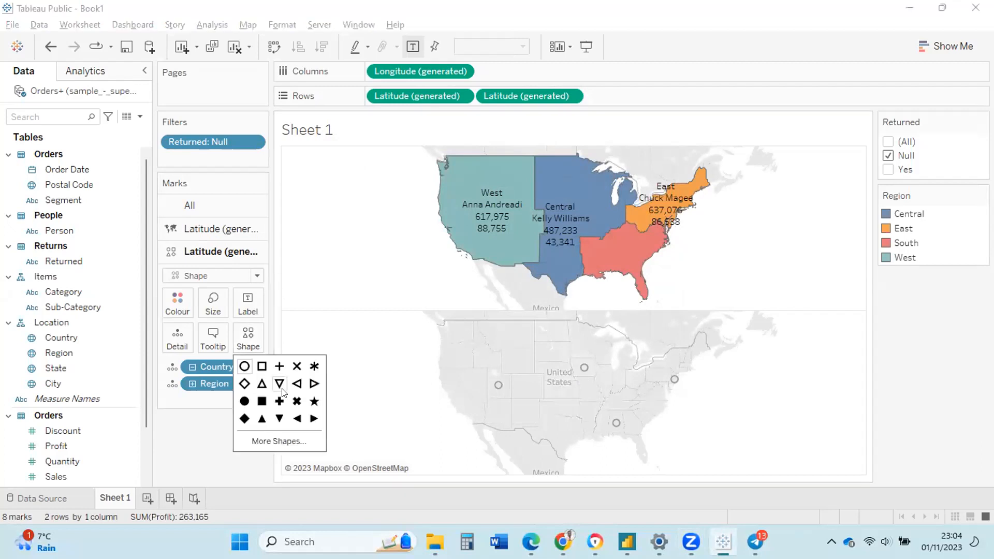
left_click(280, 441)
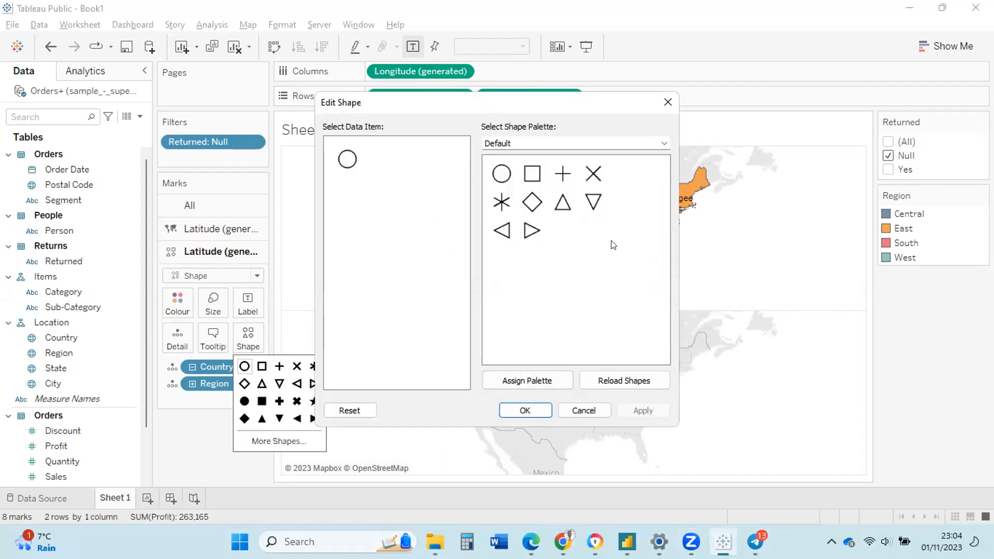
left_click(606, 386)
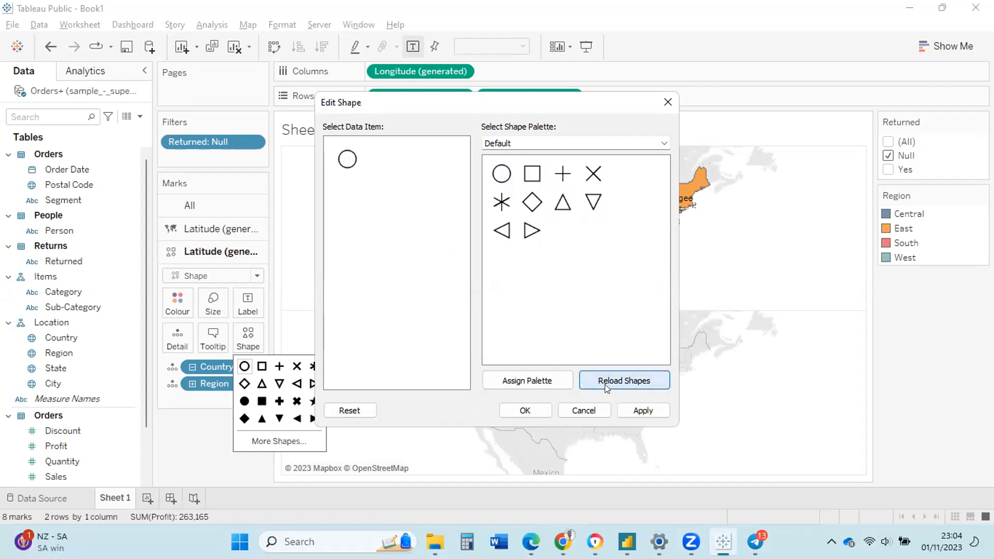
left_click(664, 144)
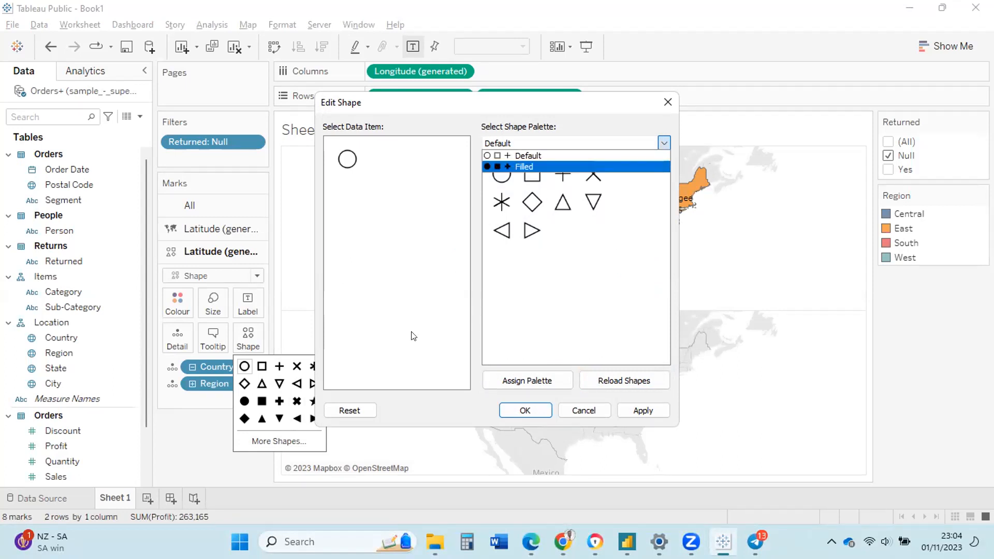
mouse_move(435, 542)
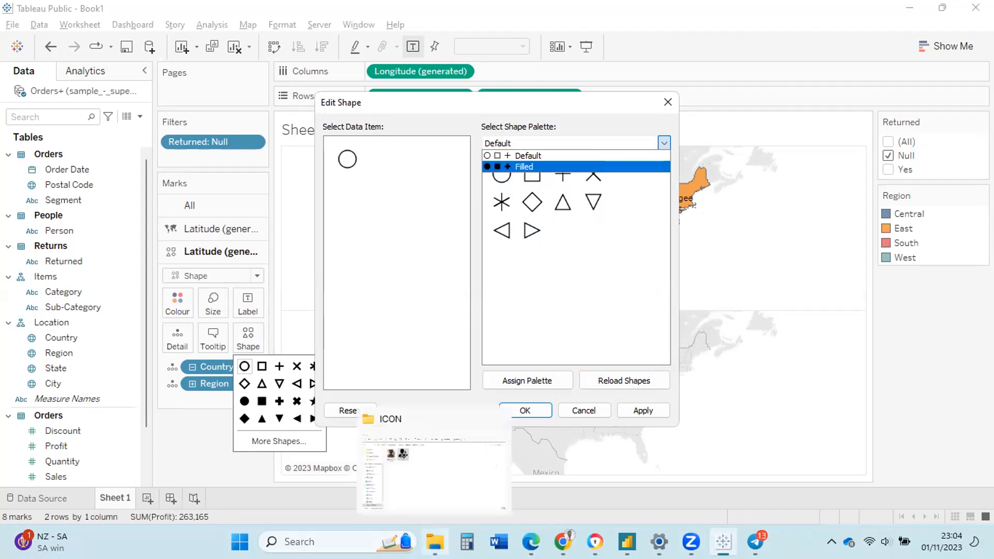
Copy the brown person photo and png icon from the ICON folder, then return to TABLEAU.
left_click(376, 472)
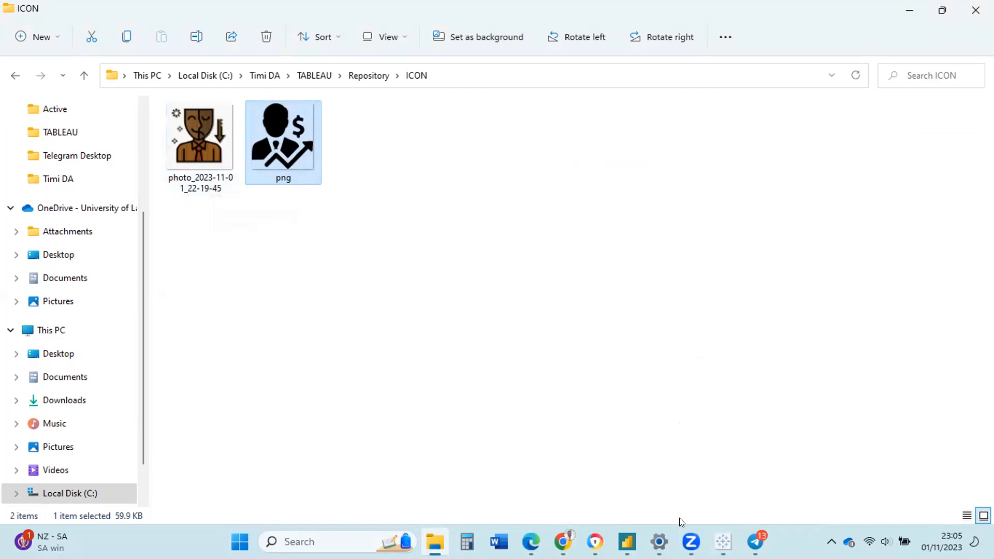
left_click(724, 542)
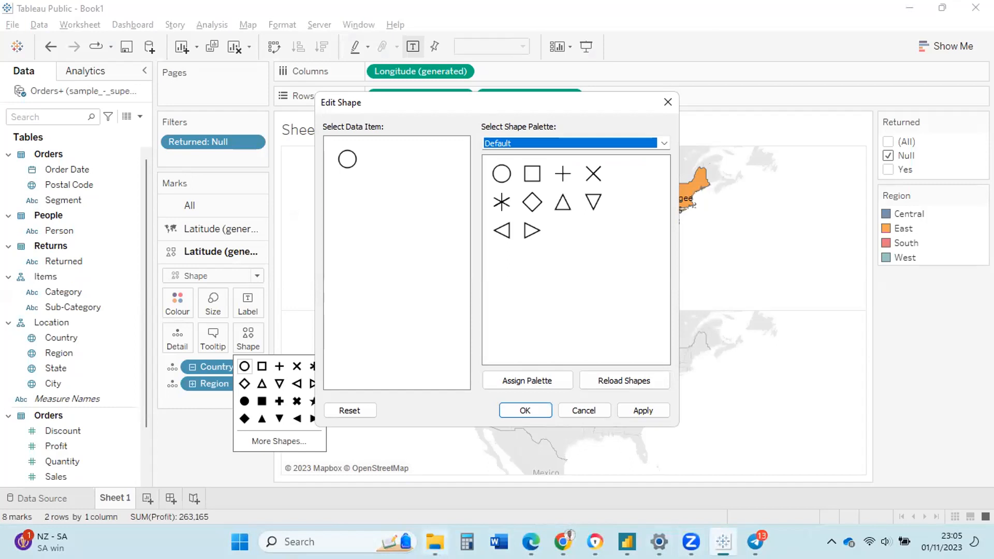
left_click(435, 542)
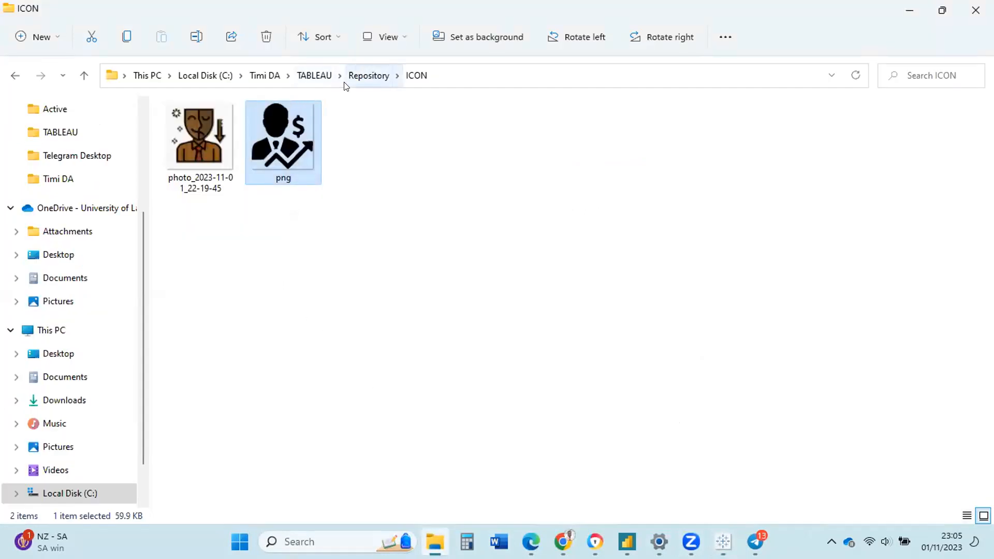
left_click(191, 178)
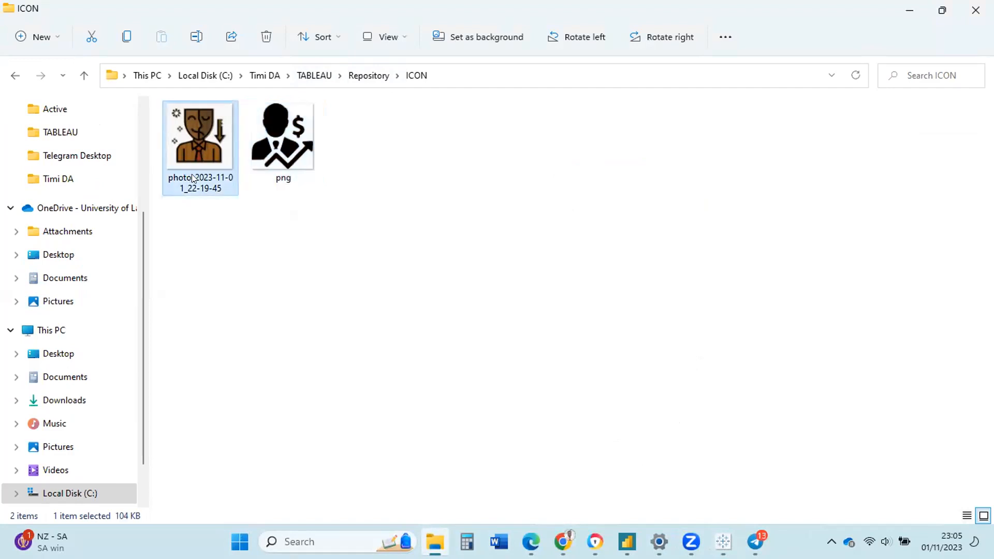
left_click(262, 142, "ctrl")
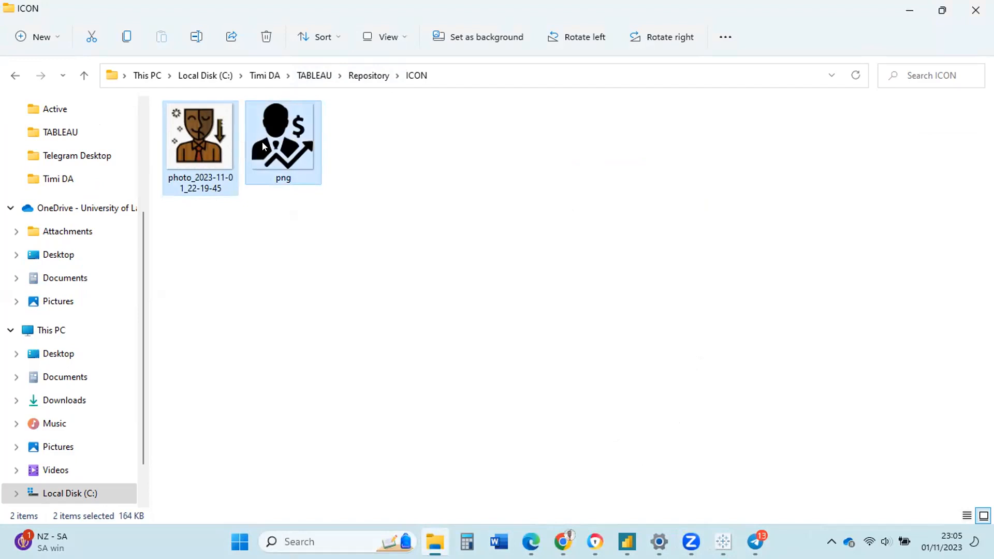
key("ctrl+c")
left_click(330, 71)
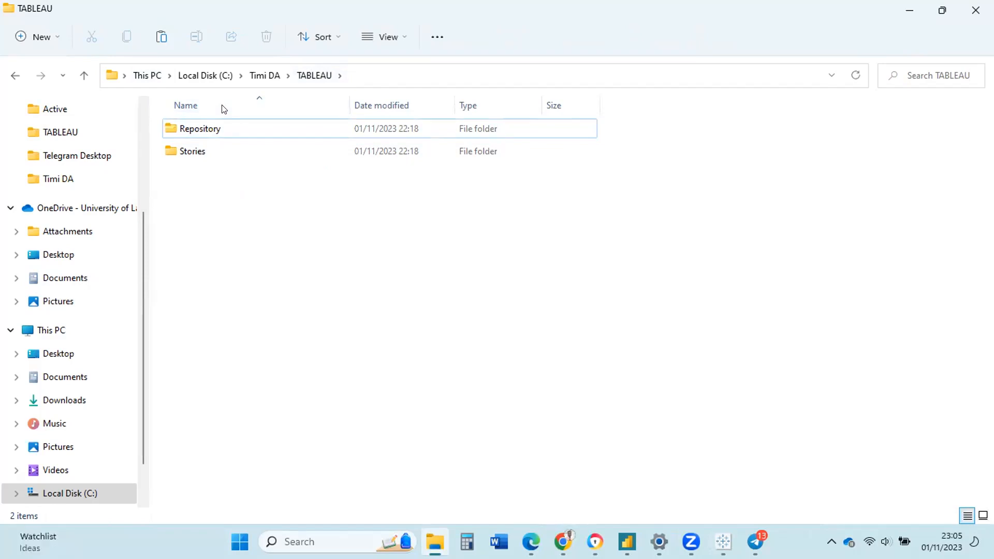
Paste both icon images into Documents > My Tableau Repository > Shapes.
left_click(57, 279)
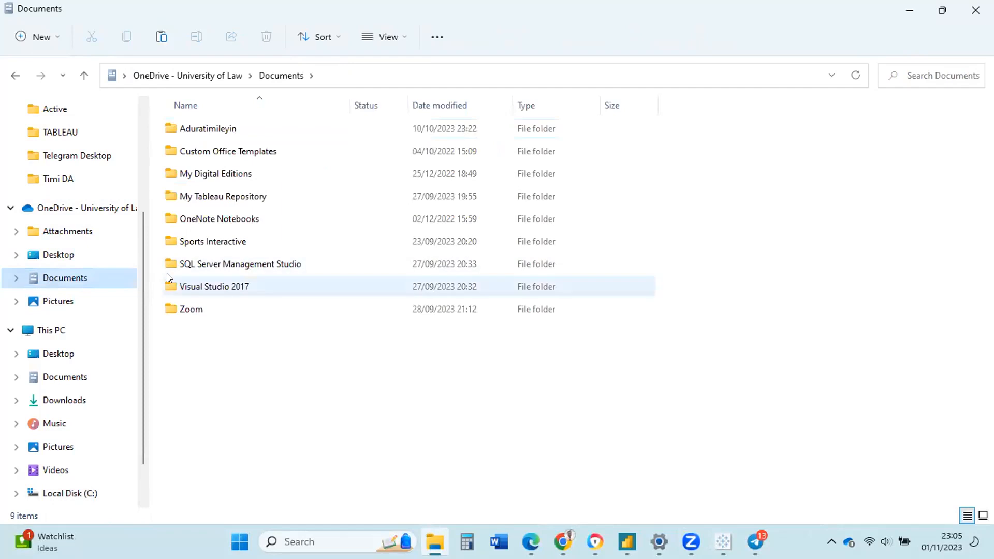
left_click(213, 190)
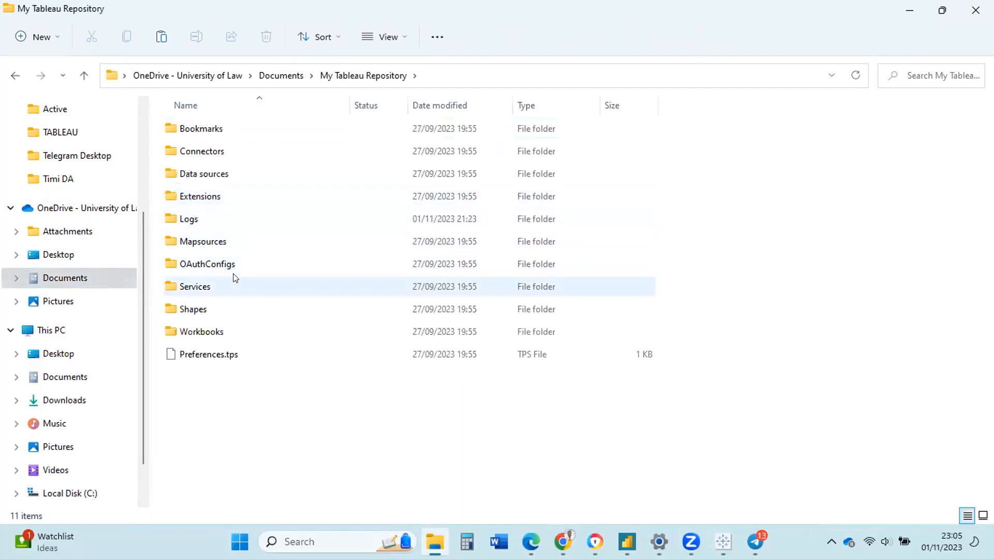
double_click(213, 310)
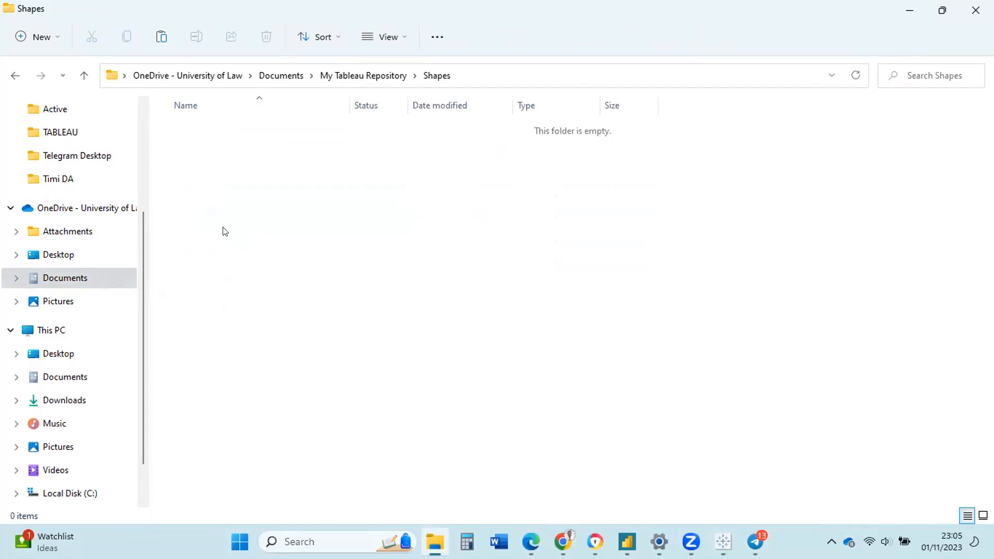
key("ctrl+v")
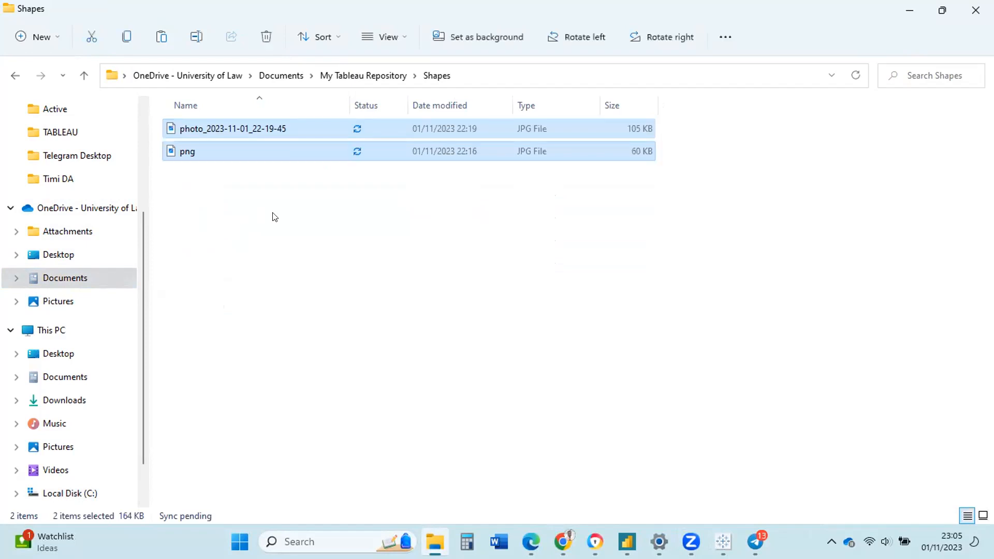
left_click(269, 238)
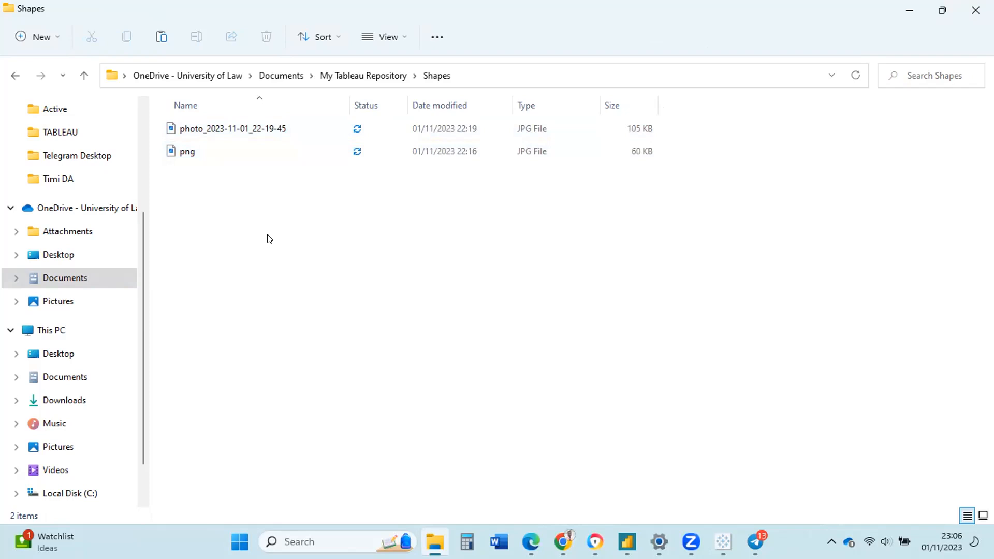
Create a new folder named ICON inside the Shapes folder.
right_click(270, 239)
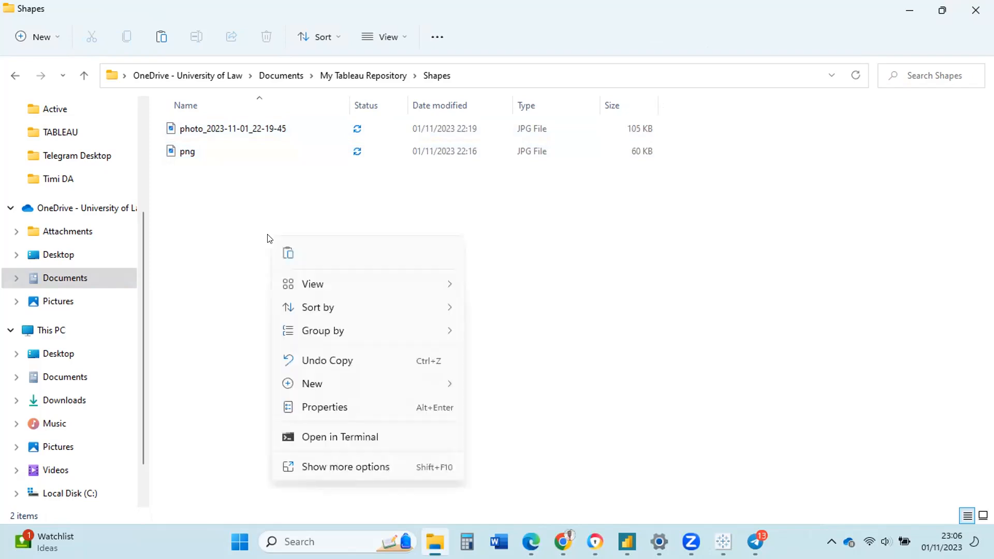
mouse_move(428, 381)
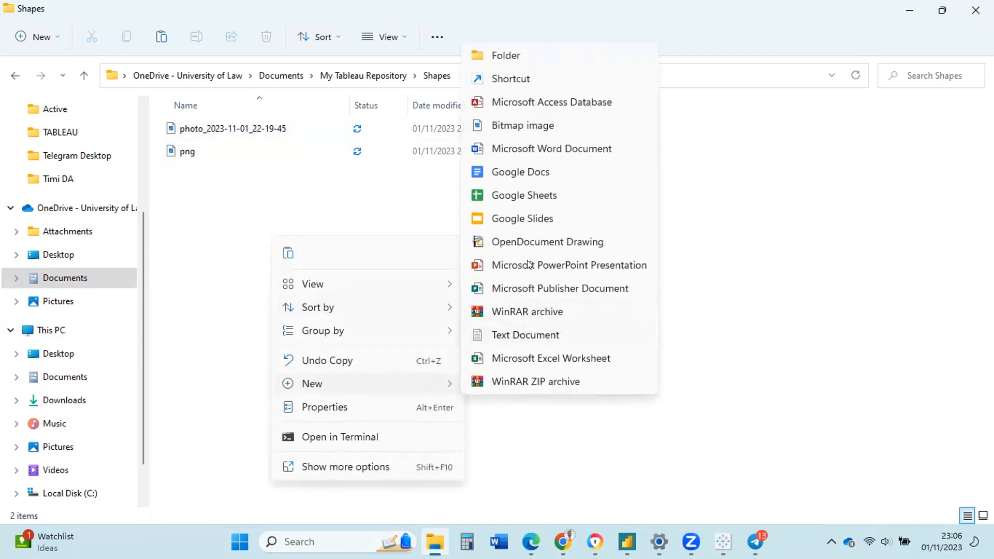
left_click(543, 66)
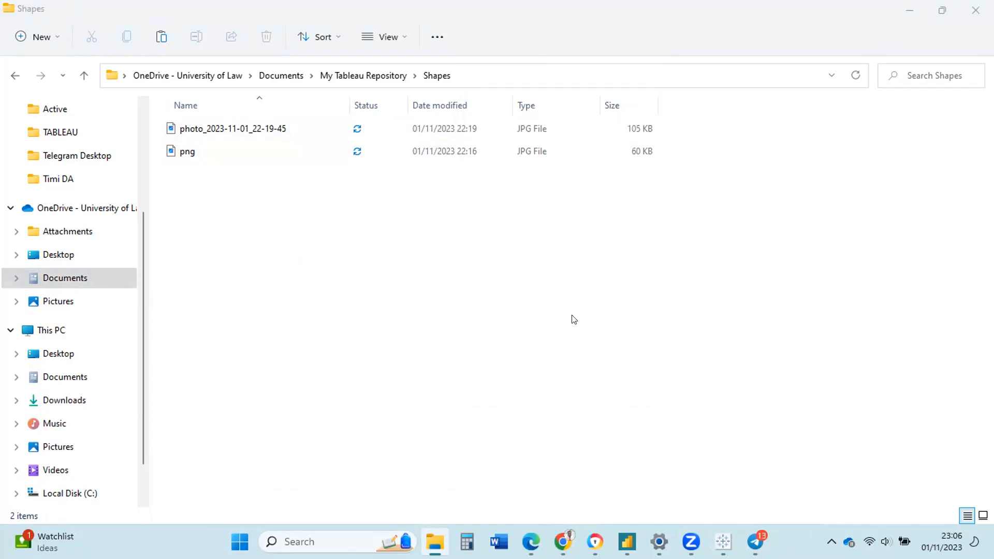
right_click(482, 203)
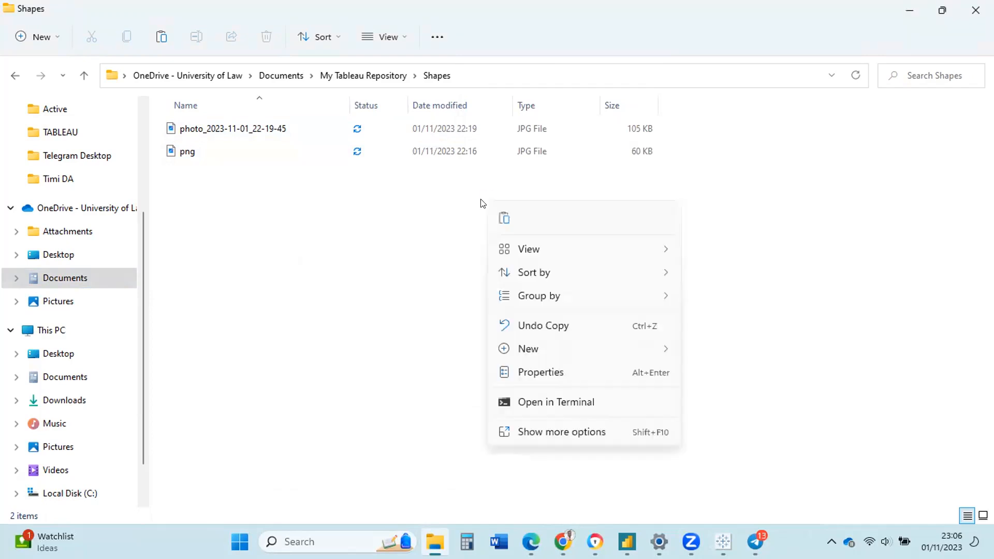
mouse_move(608, 347)
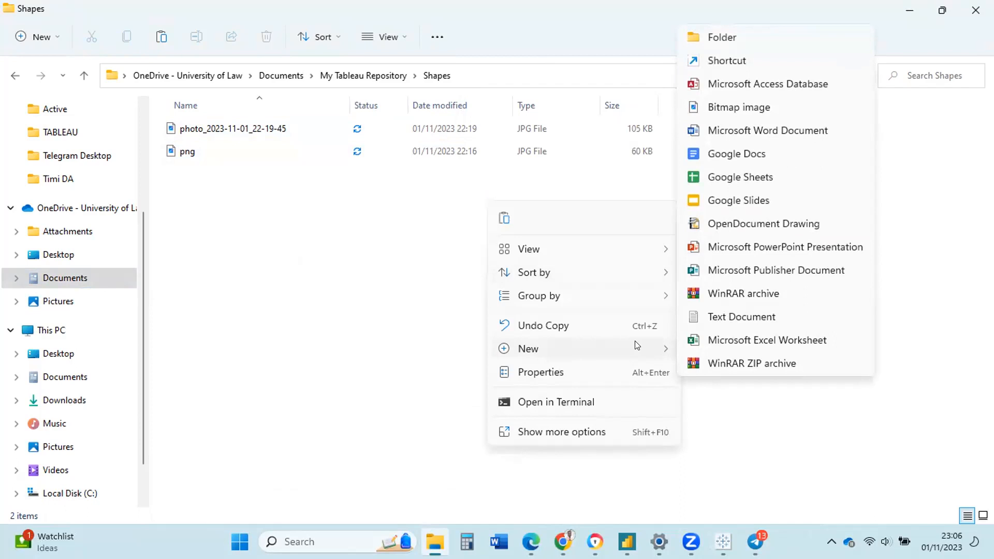
left_click(728, 37)
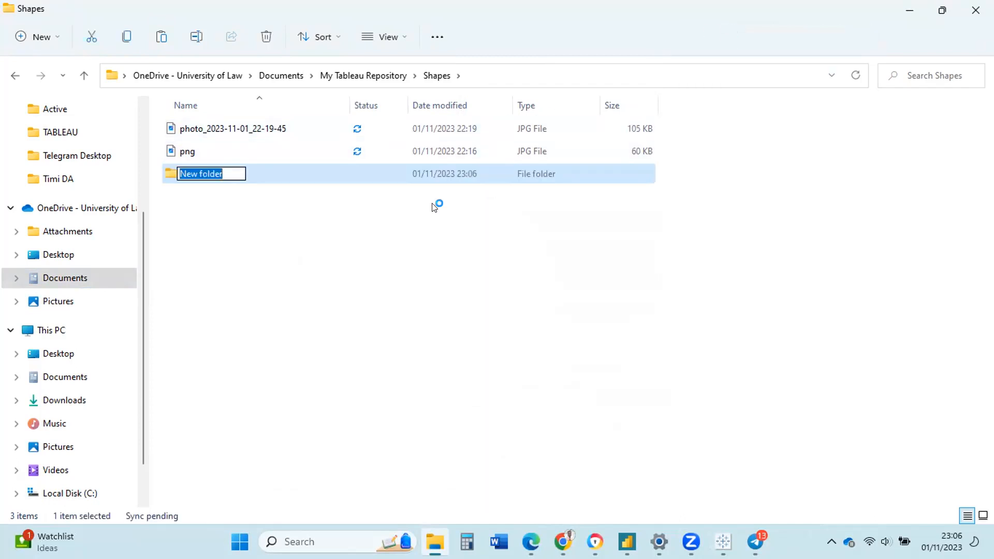
type("ICON")
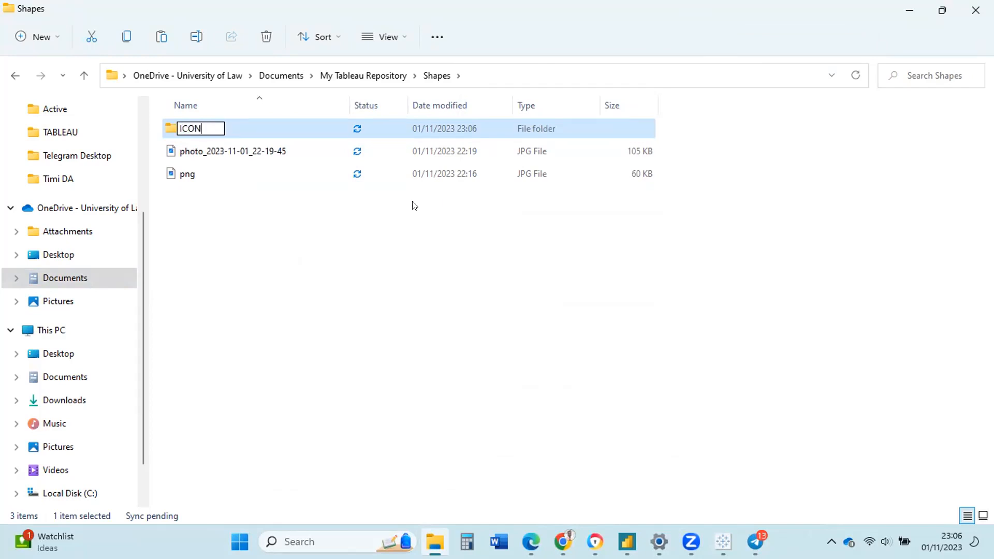
key("Return")
Move the photo_2023-11-01_22-19-45 and png images into the ICON subfolder and open it.
left_click(155, 150)
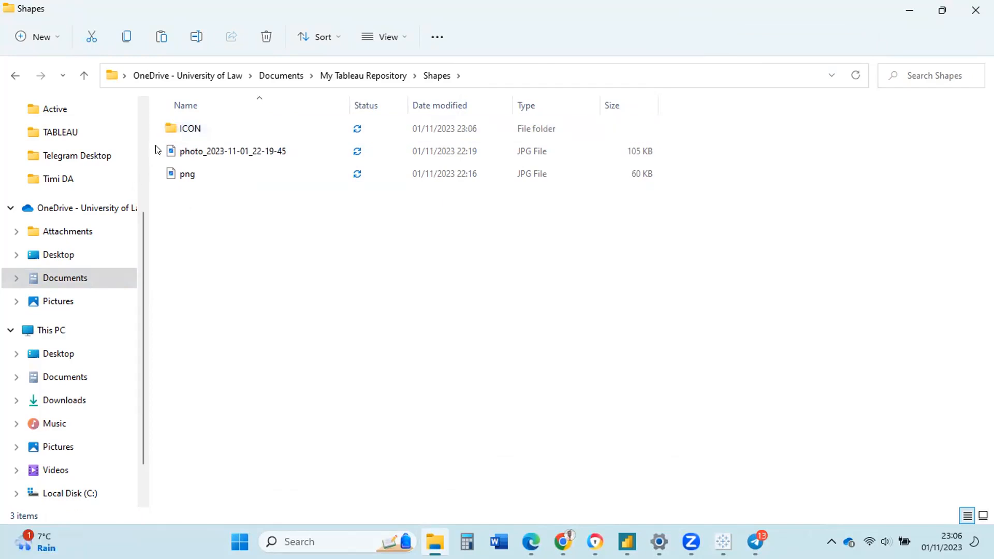
left_click(170, 155)
left_click(188, 179, "ctrl")
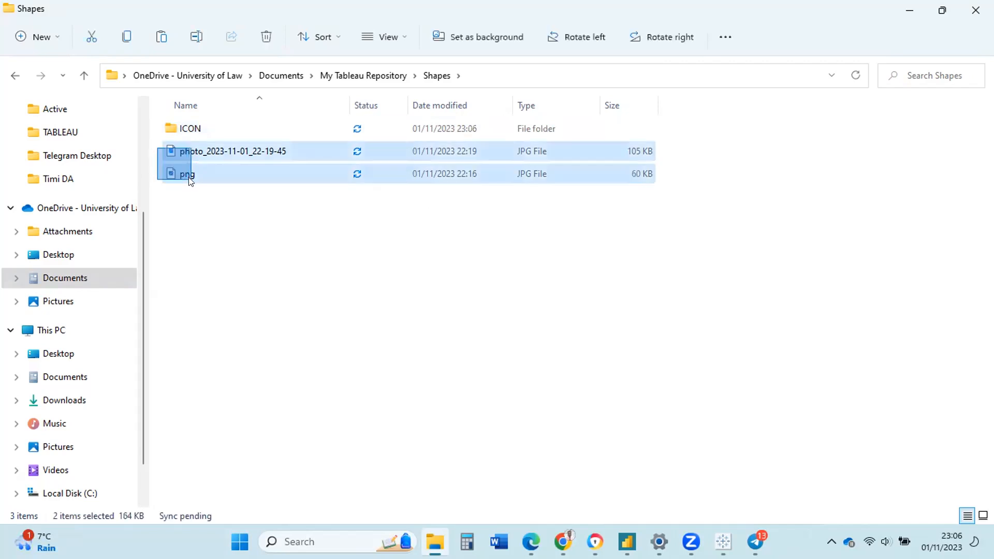
left_click_drag(179, 173, 187, 126)
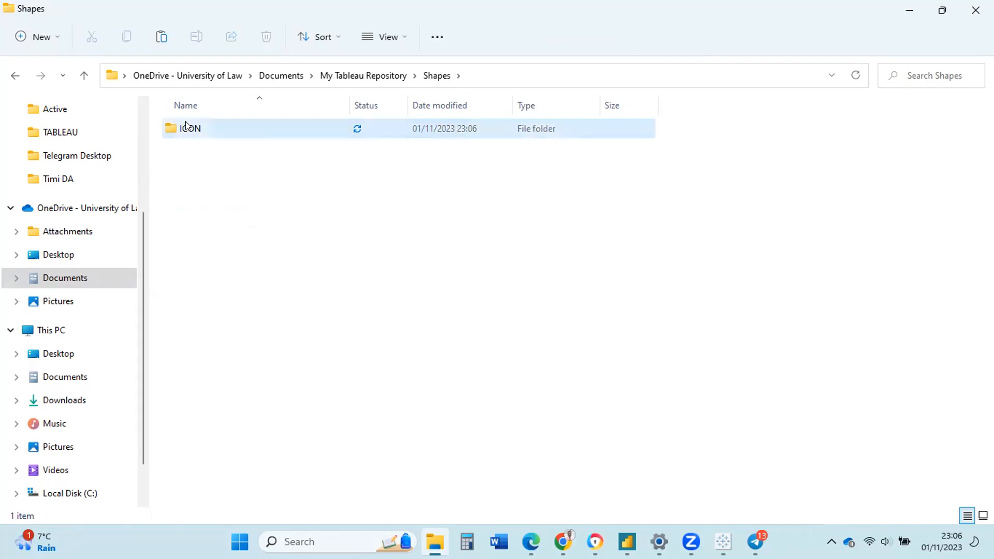
double_click(186, 126)
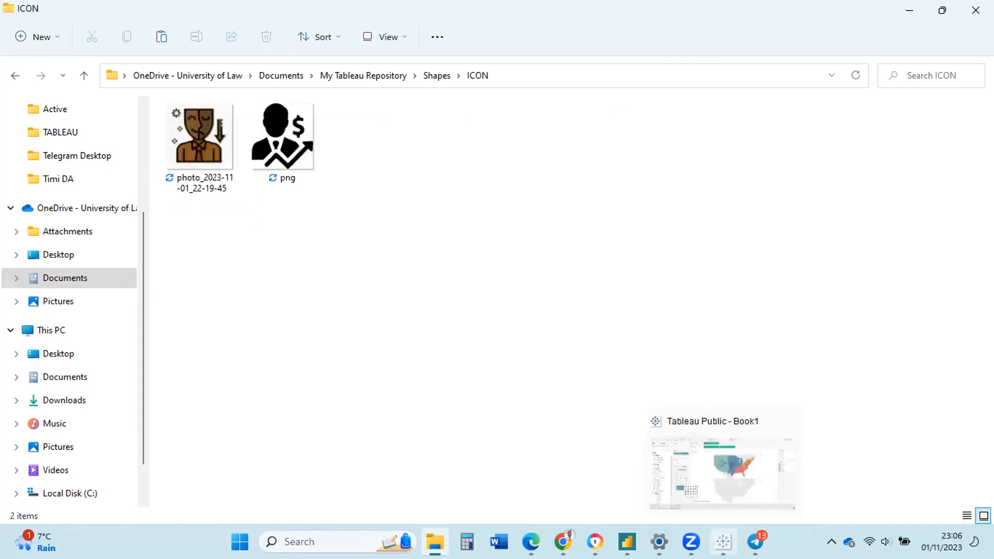
left_click(724, 543)
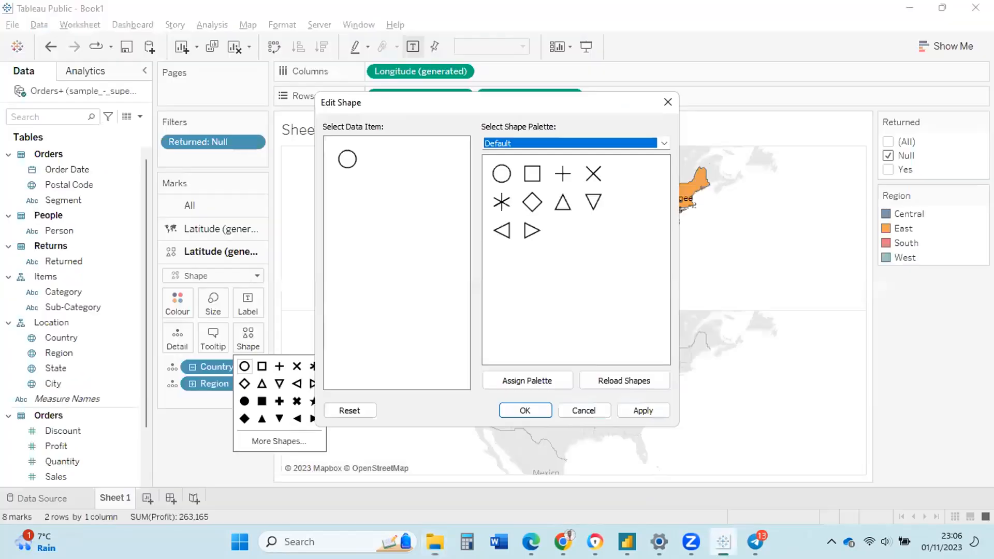
Reload shapes and apply the ICON palette's first image, the brown person icon, to the lower map's marks.
left_click(601, 383)
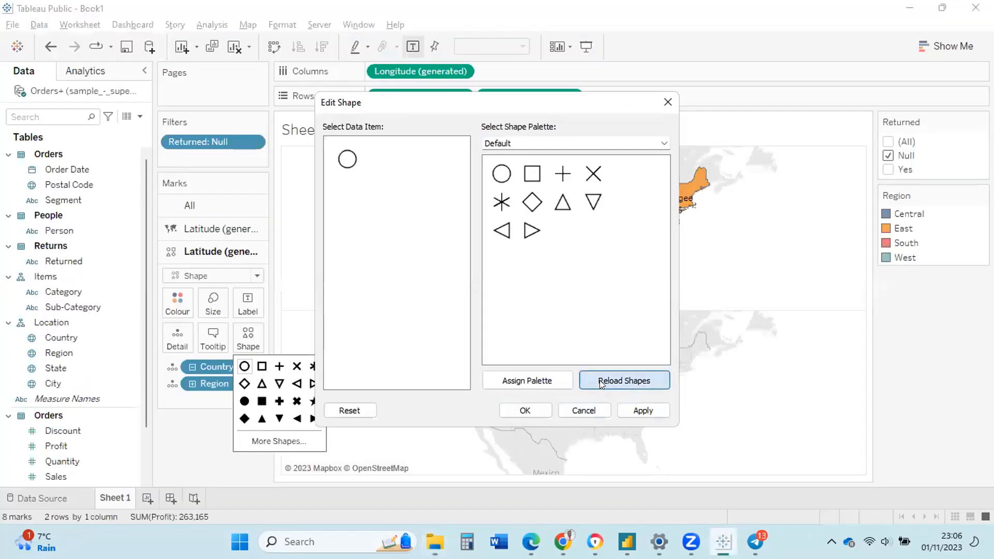
left_click(664, 144)
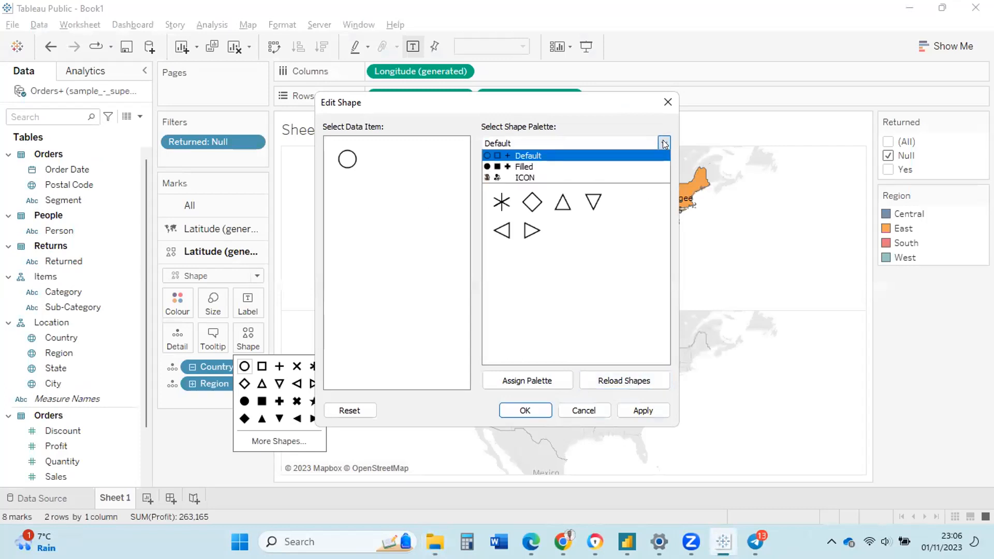
left_click(542, 178)
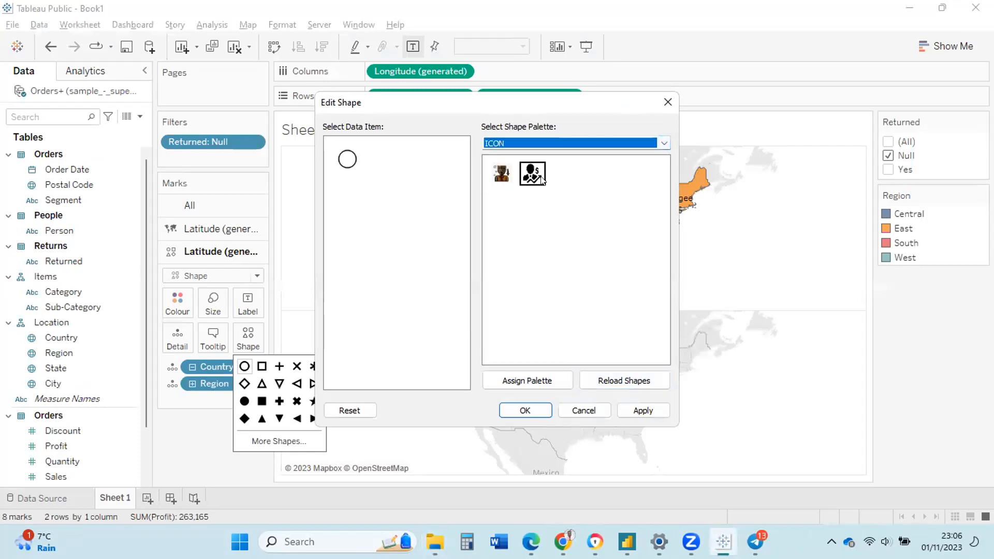
left_click(504, 178)
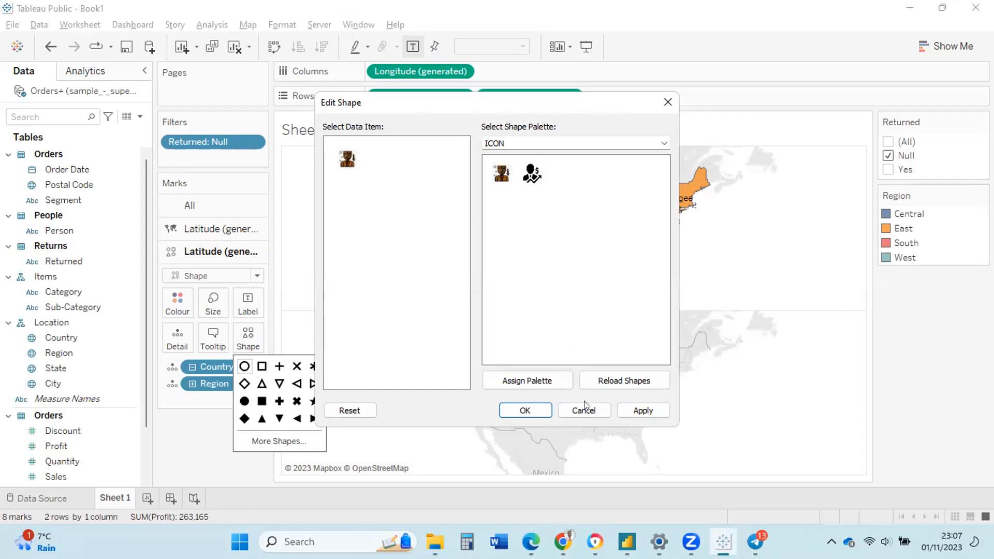
left_click(641, 409)
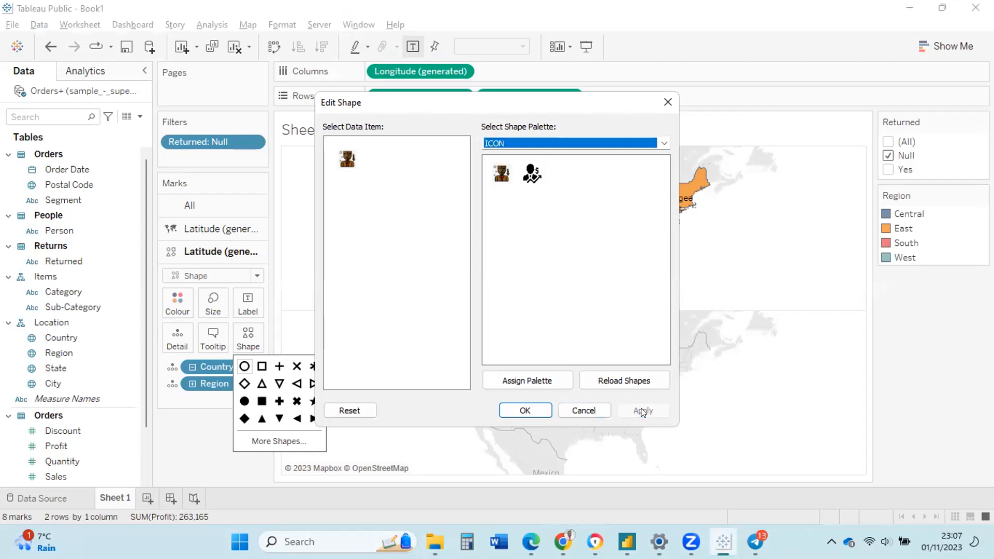
left_click(525, 411)
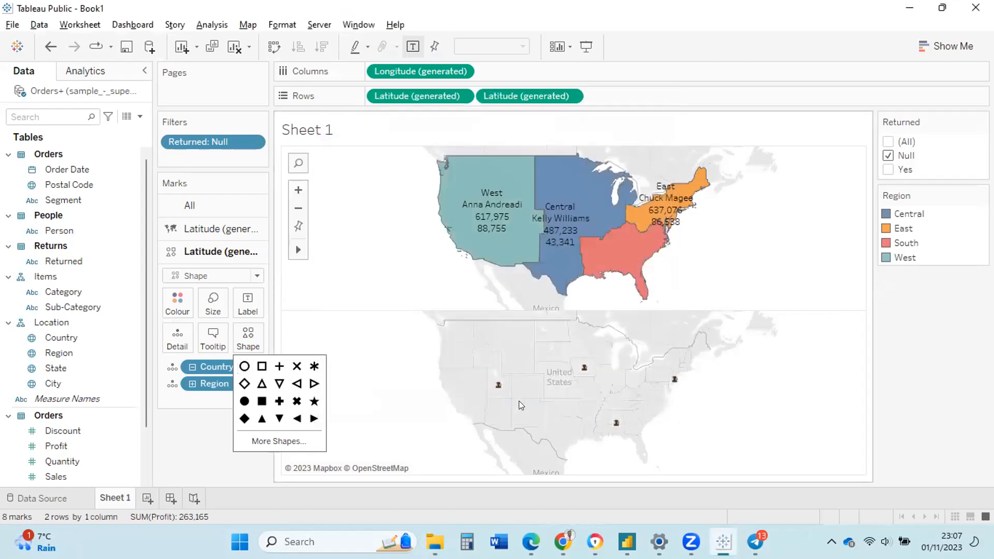
Combine the two maps into one dual-axis map using the second Latitude field.
mouse_move(500, 389)
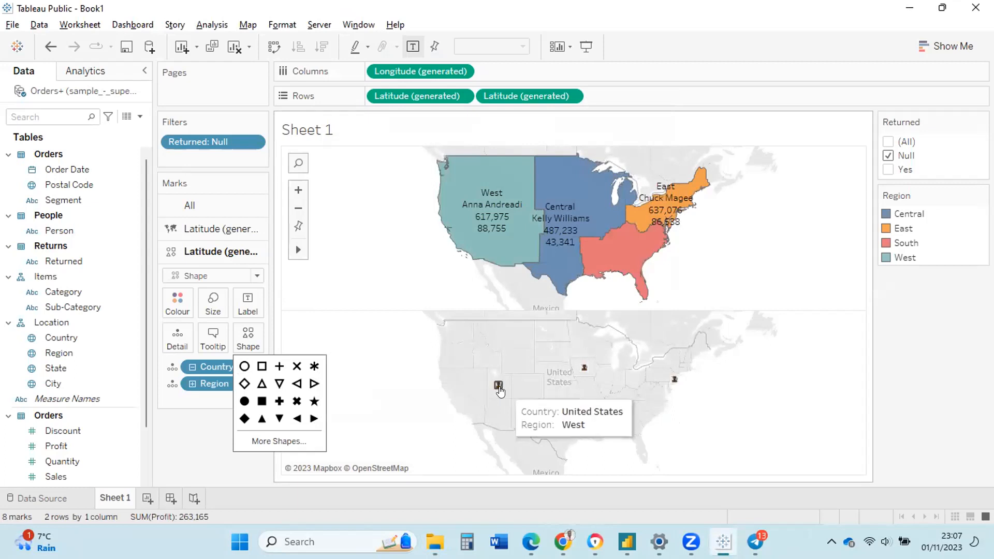
left_click(501, 95)
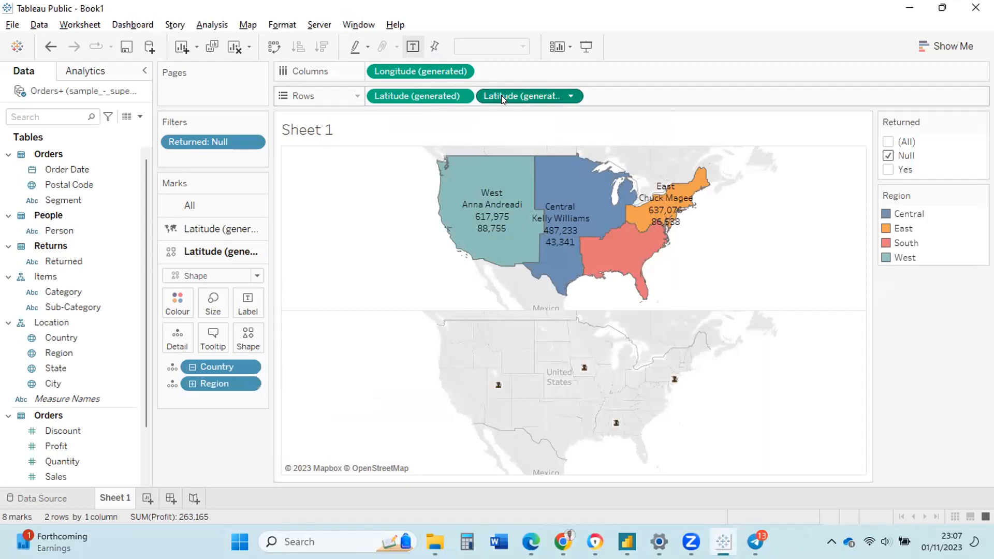
right_click(501, 95)
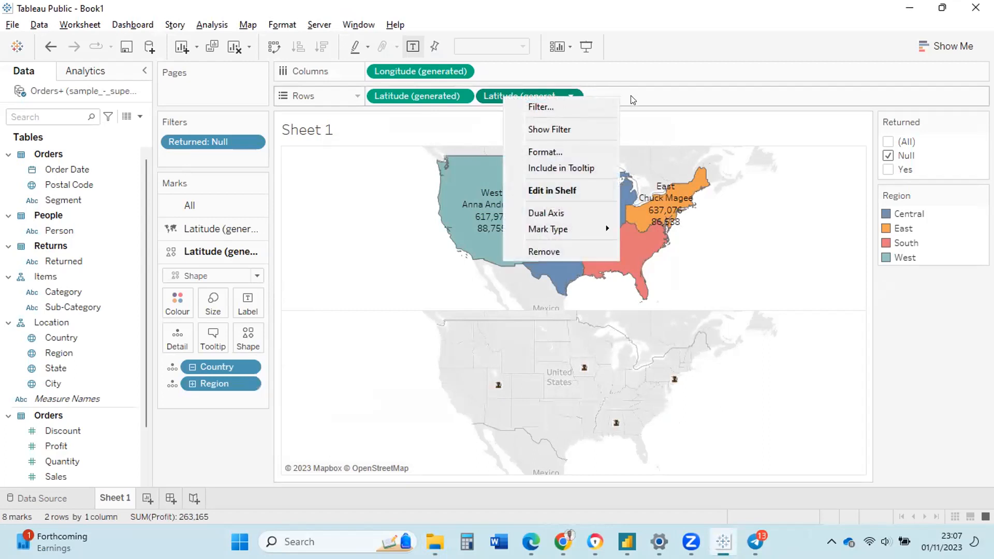
left_click(564, 211)
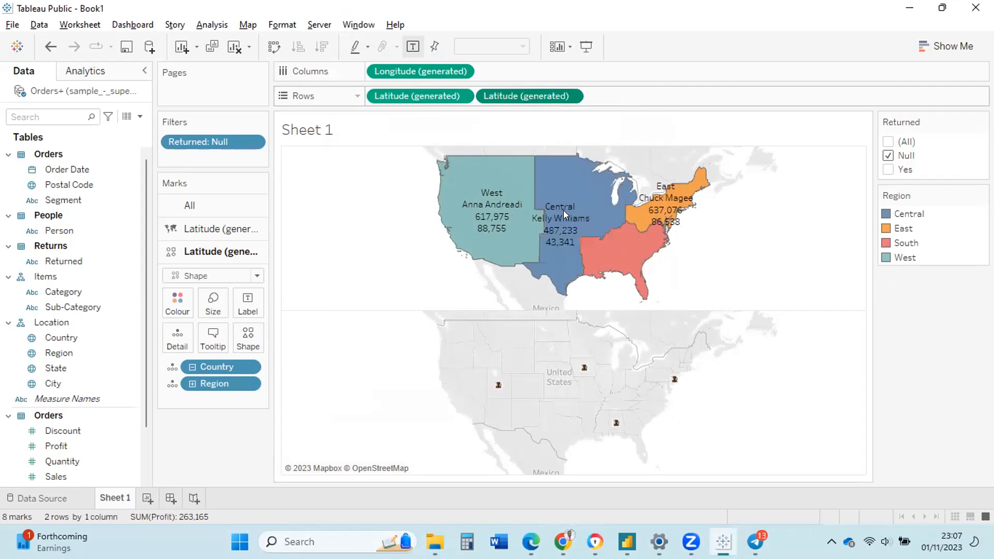
Enlarge the manager icon marks with the Size slider.
mouse_move(564, 210)
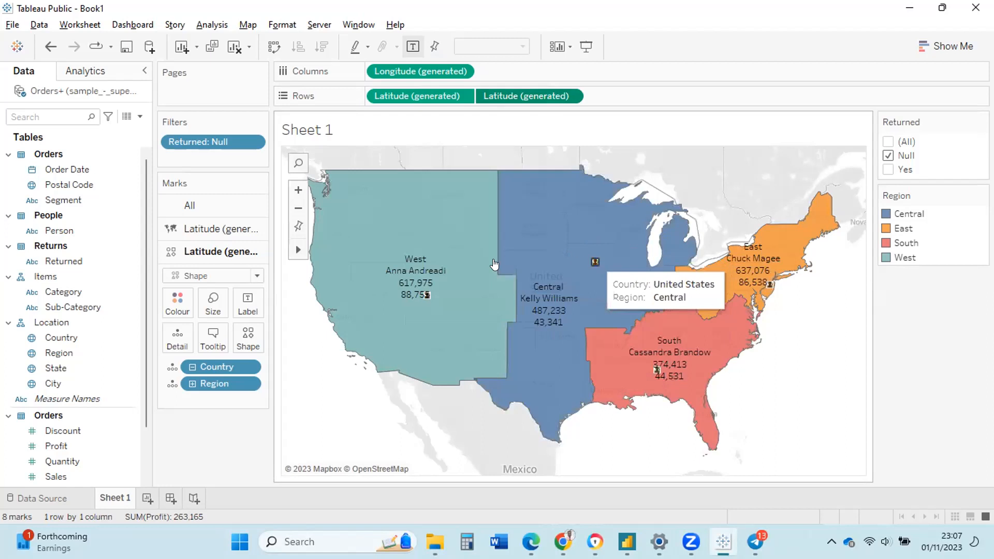
left_click(215, 302)
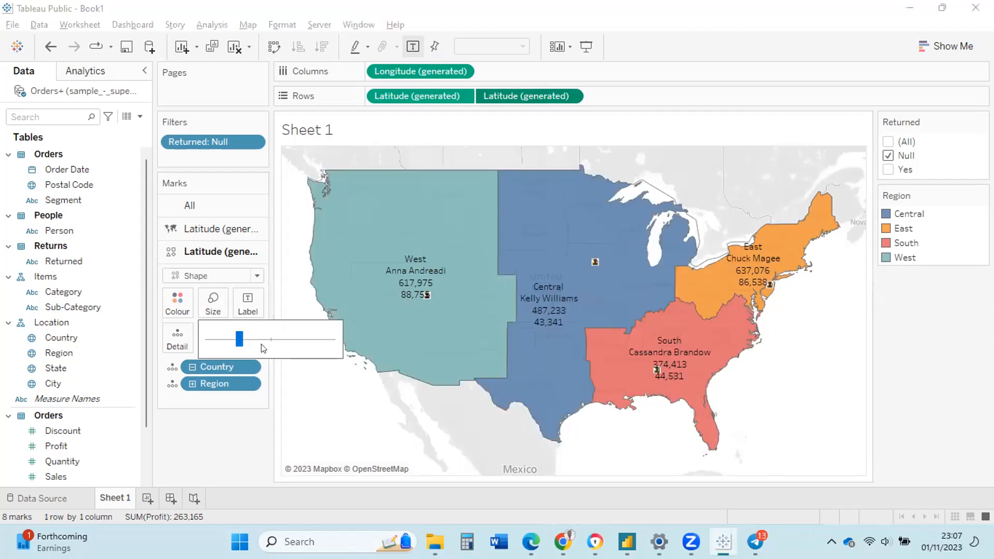
left_click_drag(265, 341, 295, 342)
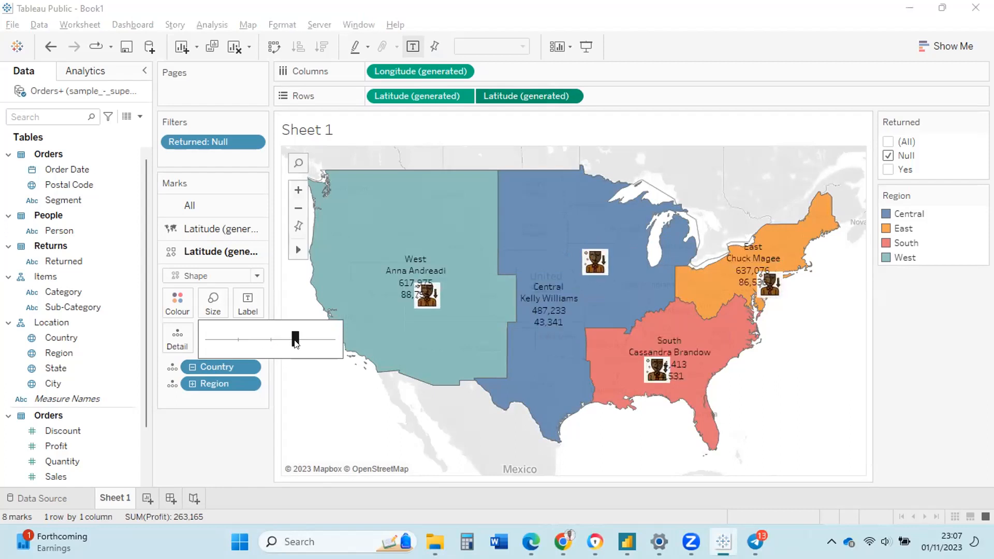
left_click_drag(296, 342, 303, 340)
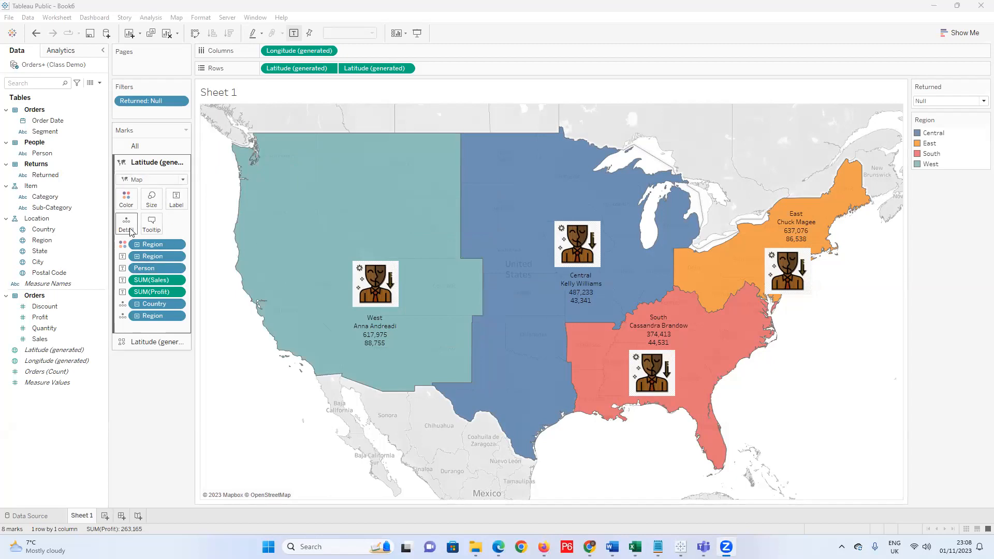
Raise the region colour opacity to 100%.
left_click(127, 200)
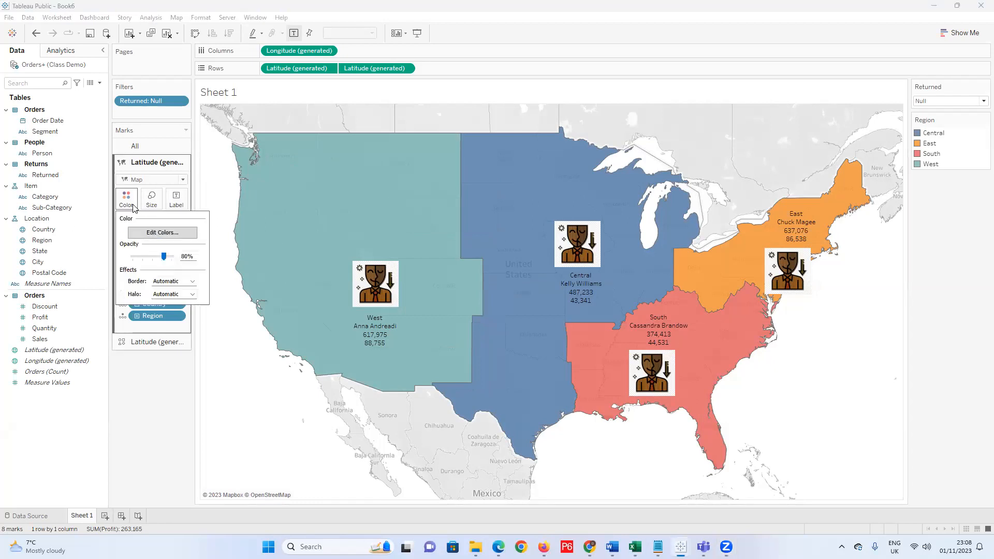
left_click(127, 201)
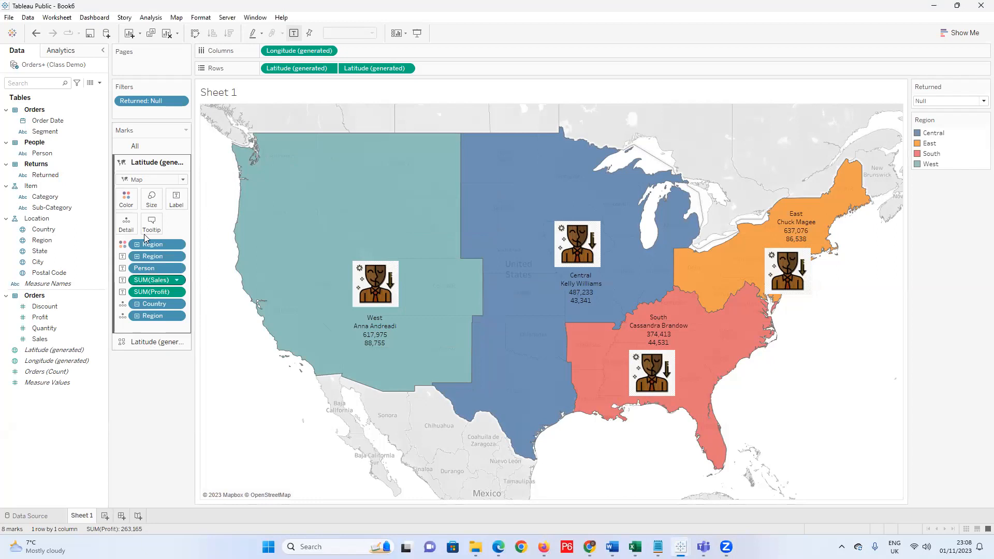
left_click(128, 203)
left_click_drag(165, 257, 183, 267)
left_click(163, 379)
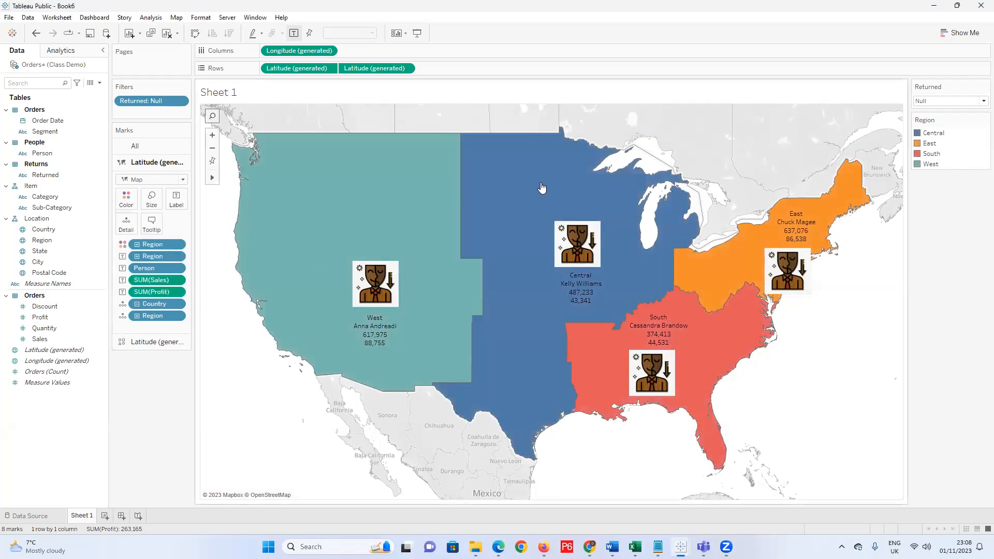
Set the region mark border colour to black.
left_click_drag(353, 218, 391, 277)
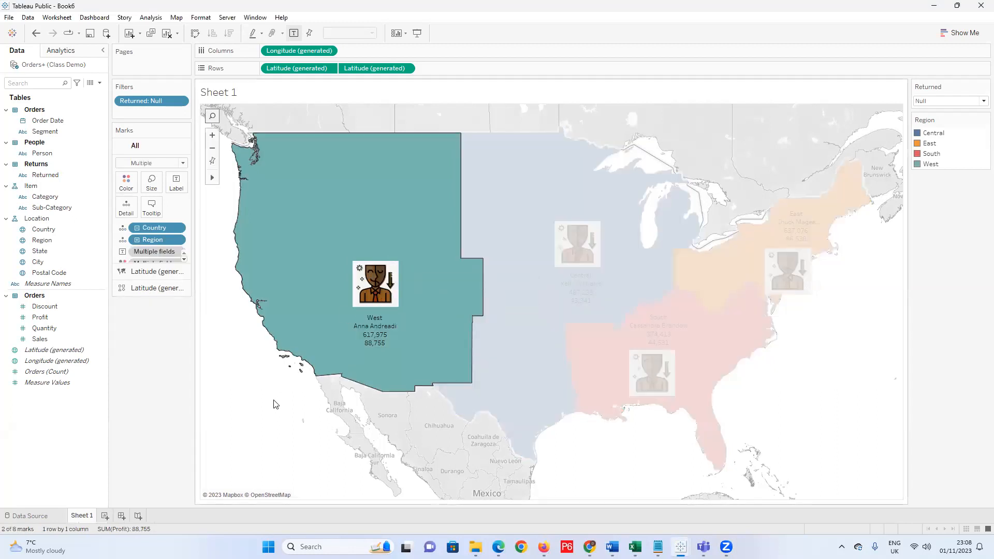
left_click(275, 404)
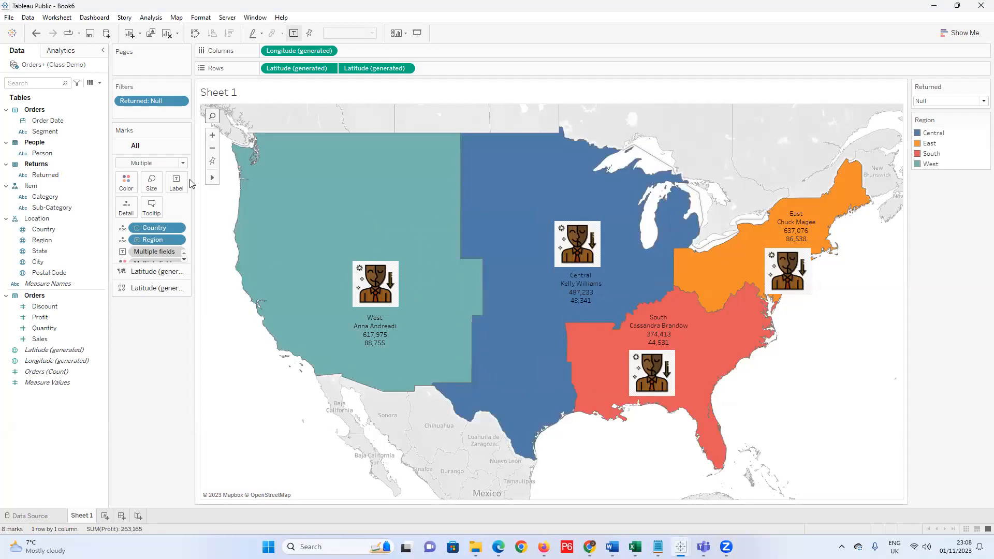
left_click(125, 182)
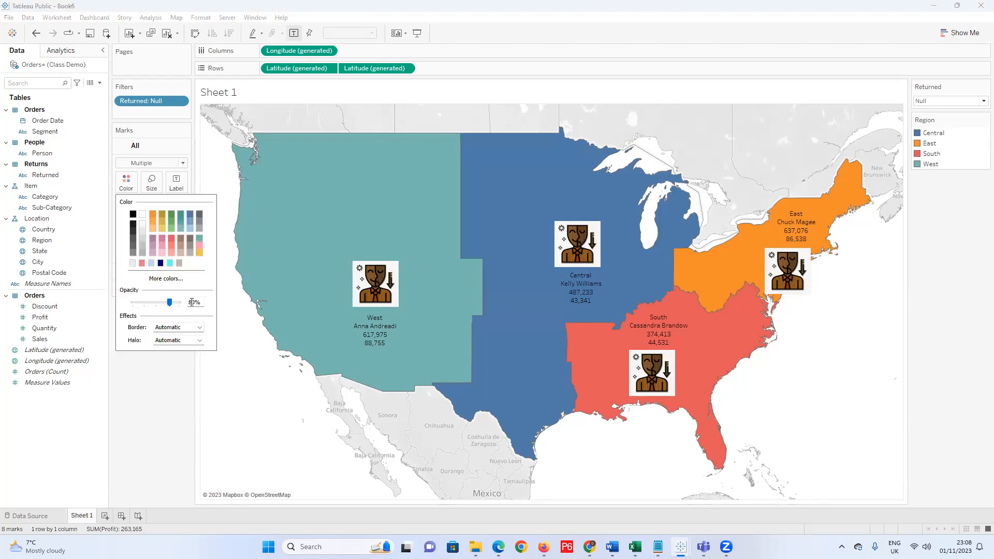
left_click(199, 327)
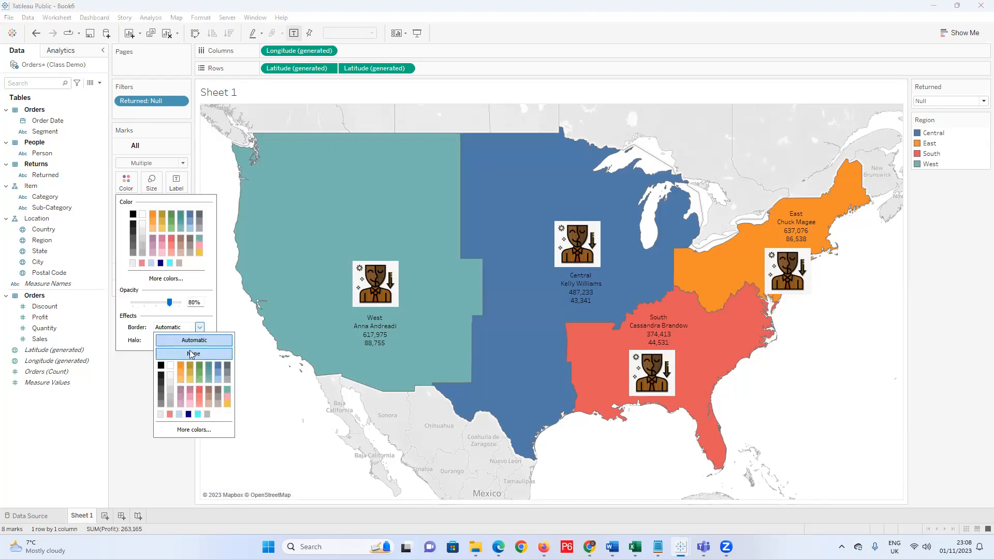
left_click(161, 367)
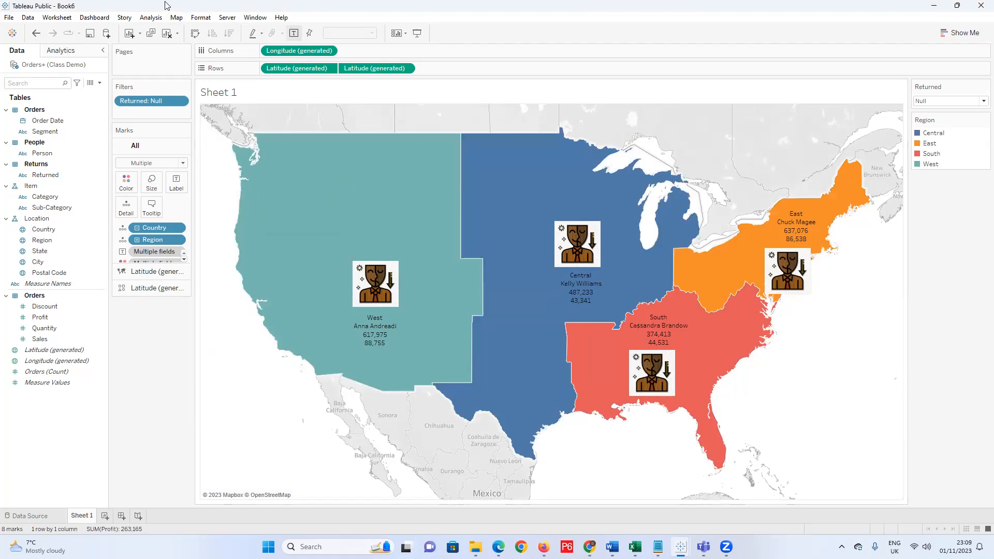
Set Map > Background Maps to Dark for the region map.
left_click(178, 19)
mouse_move(221, 32)
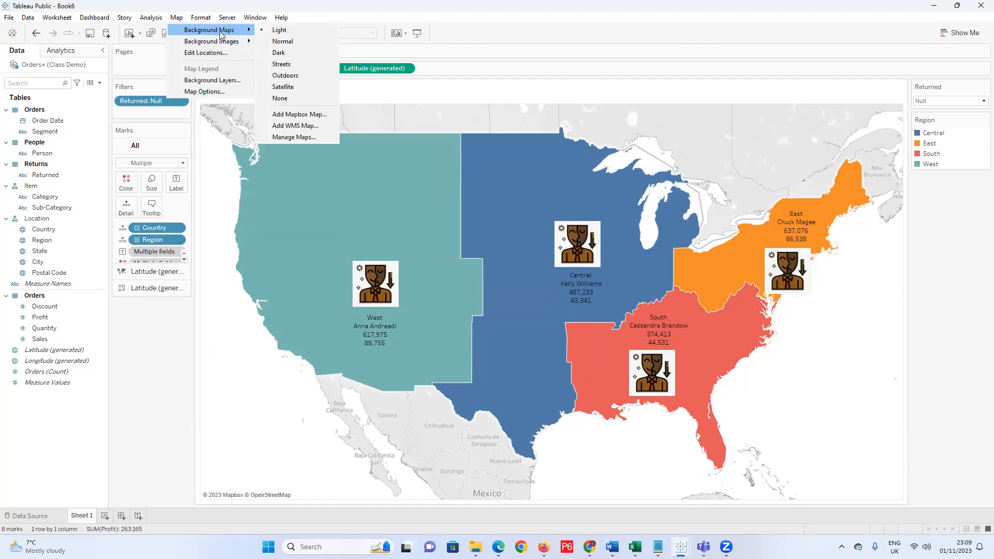
left_click(297, 54)
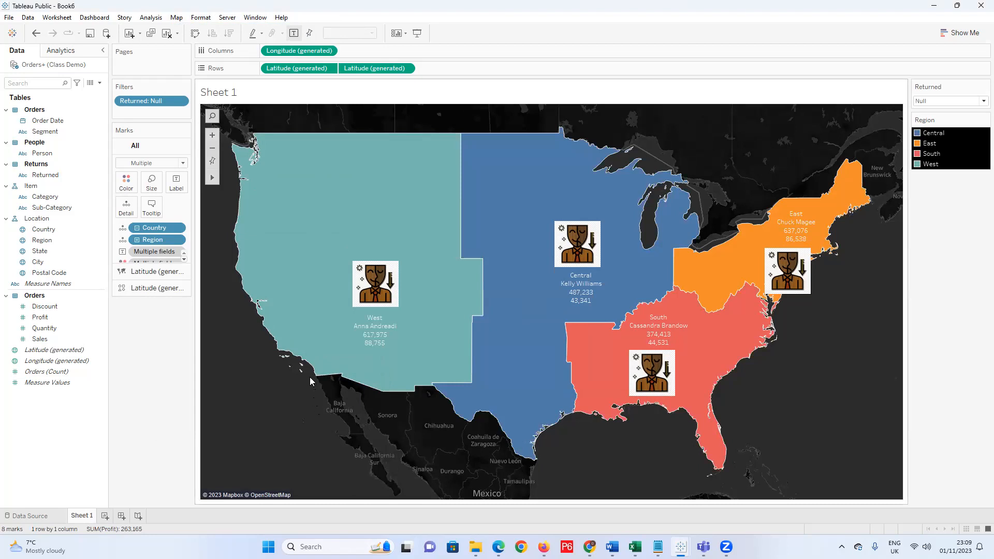
mouse_move(370, 284)
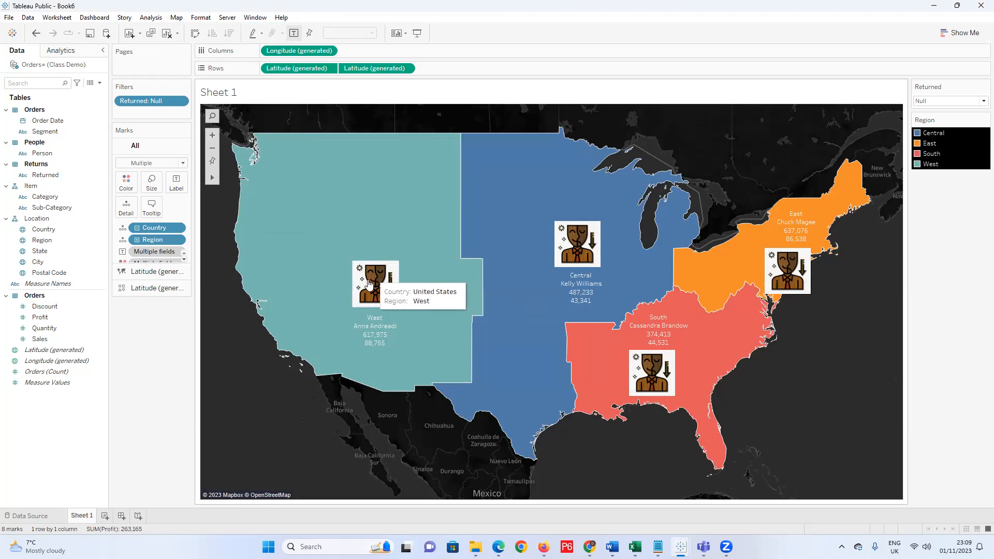
mouse_move(288, 334)
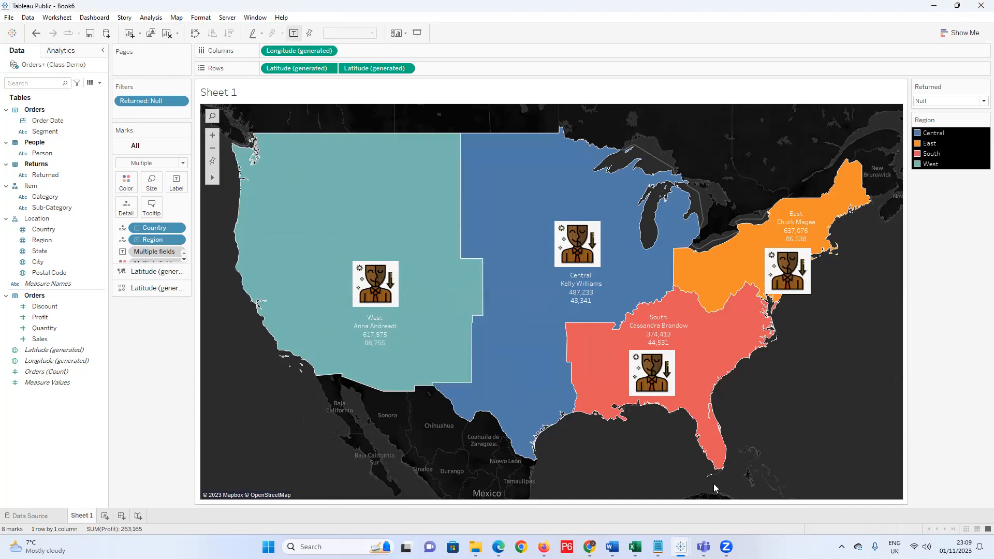
Review the Notepad task list, minimize it, and select the West region on the map.
mouse_move(658, 547)
left_click(656, 492)
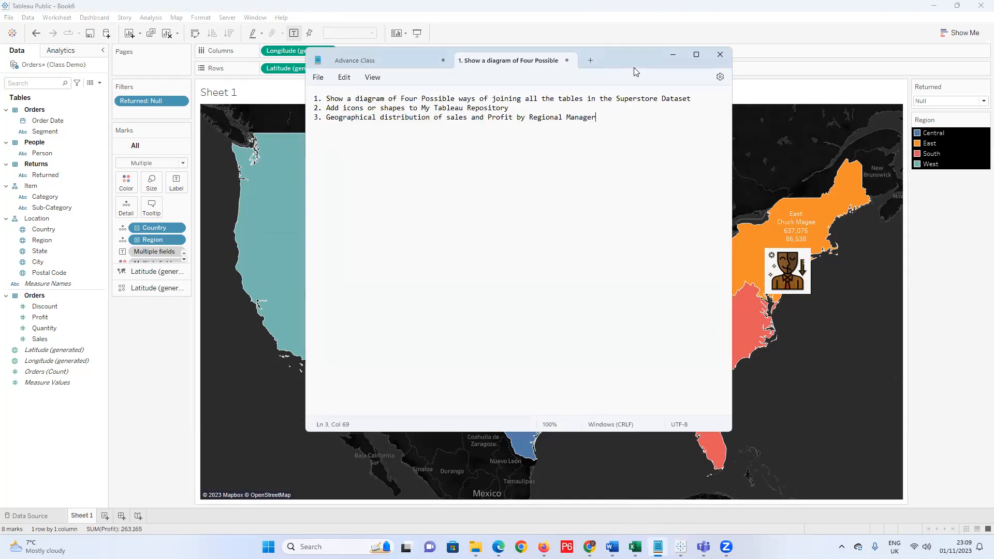
left_click_drag(636, 71, 825, 110)
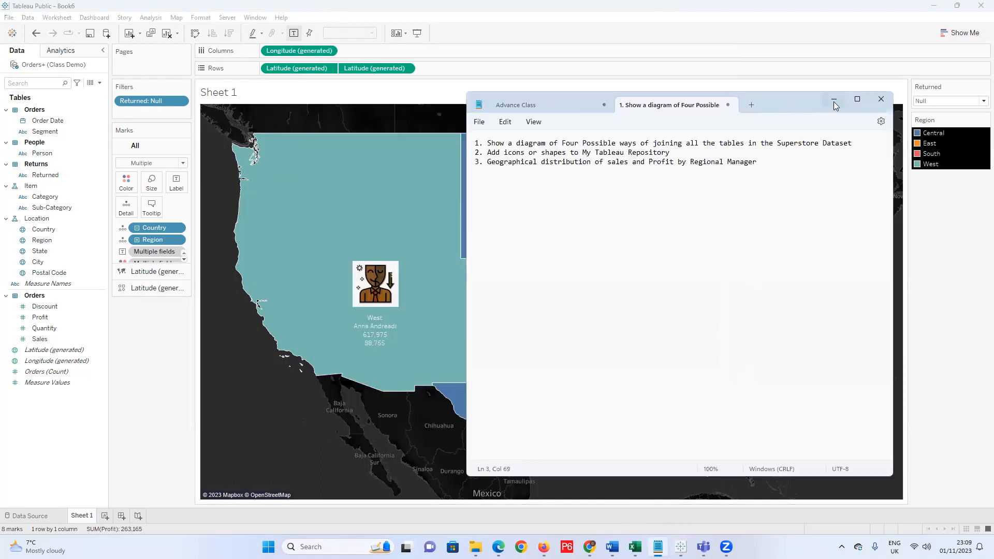
left_click(834, 101)
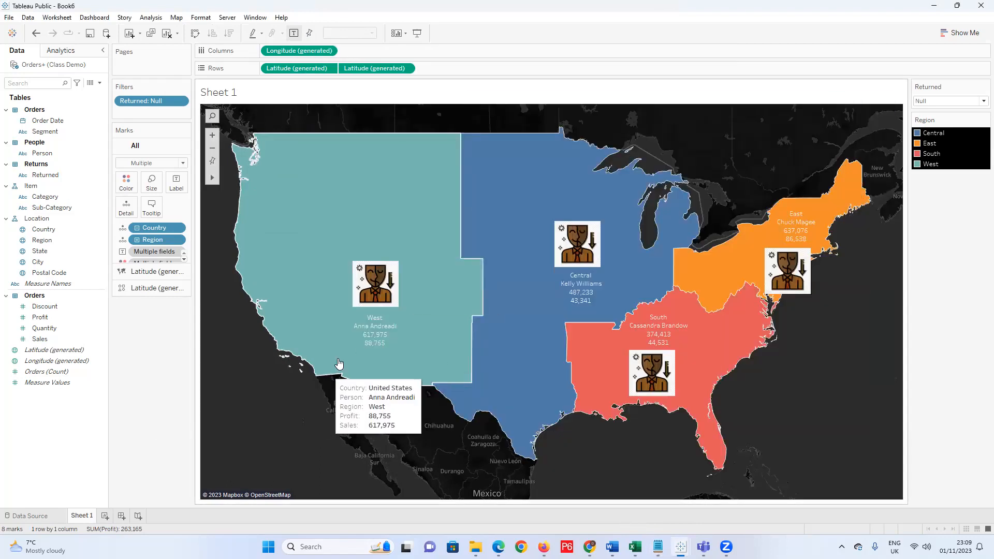
left_click(377, 332)
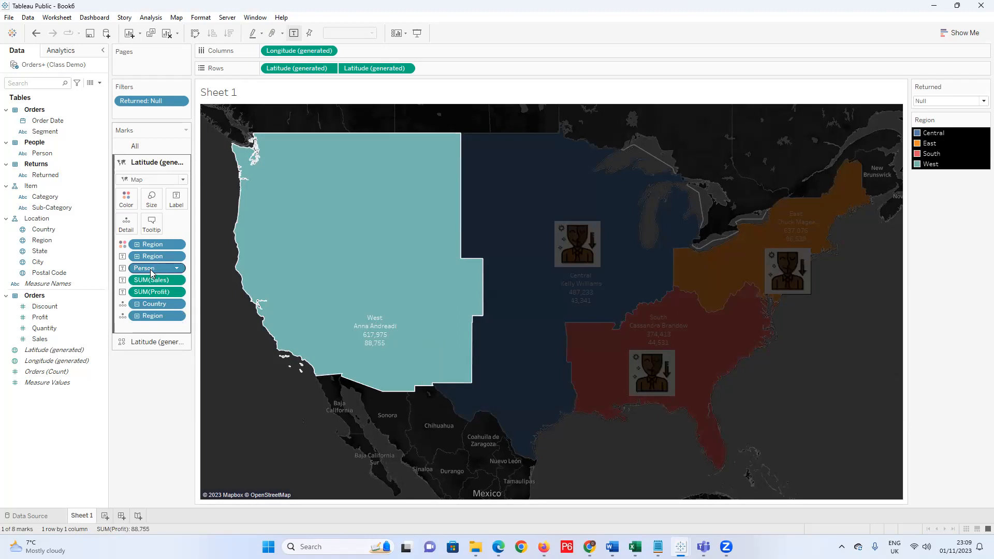
Place the Person label above Region on the Marks card, then bring Notepad forward.
left_click_drag(151, 273, 152, 256)
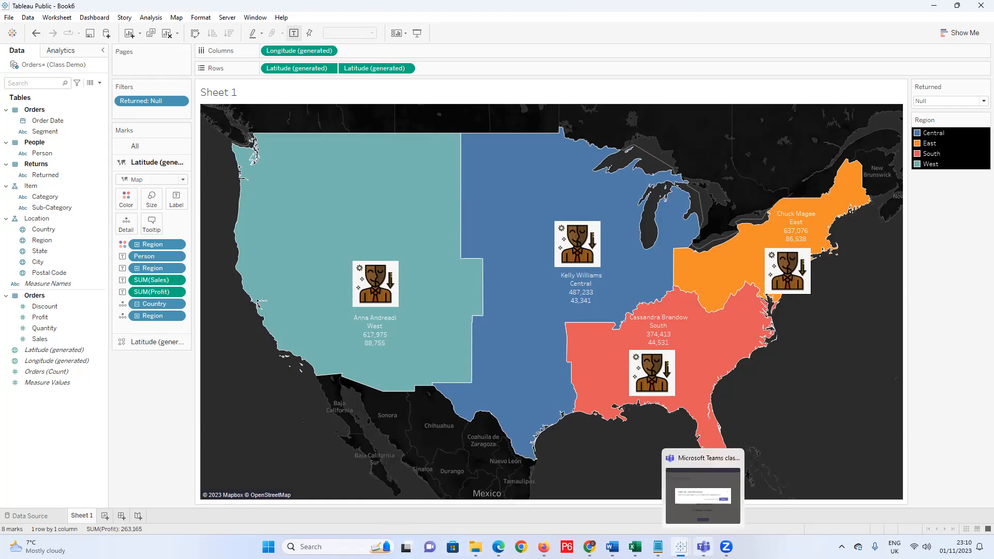
mouse_move(681, 548)
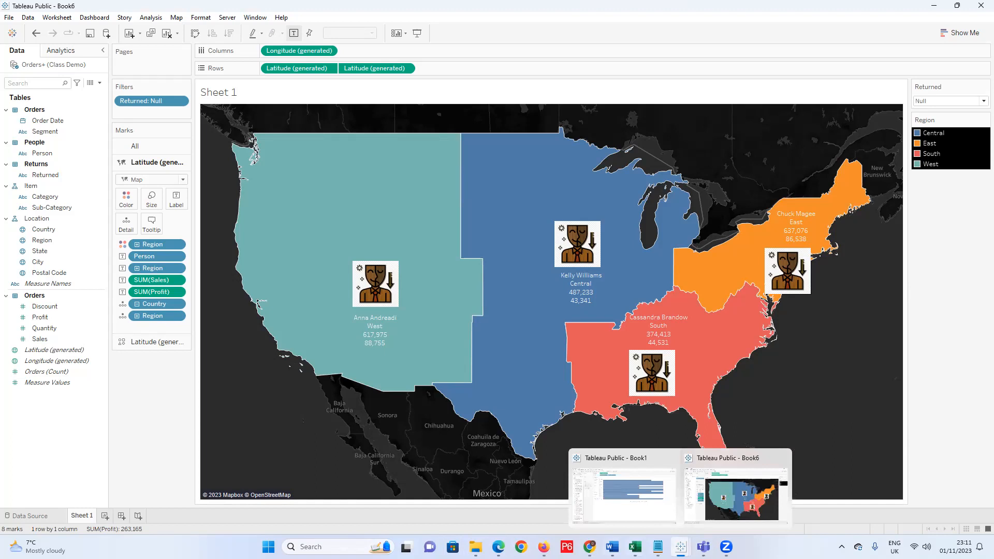
mouse_move(475, 547)
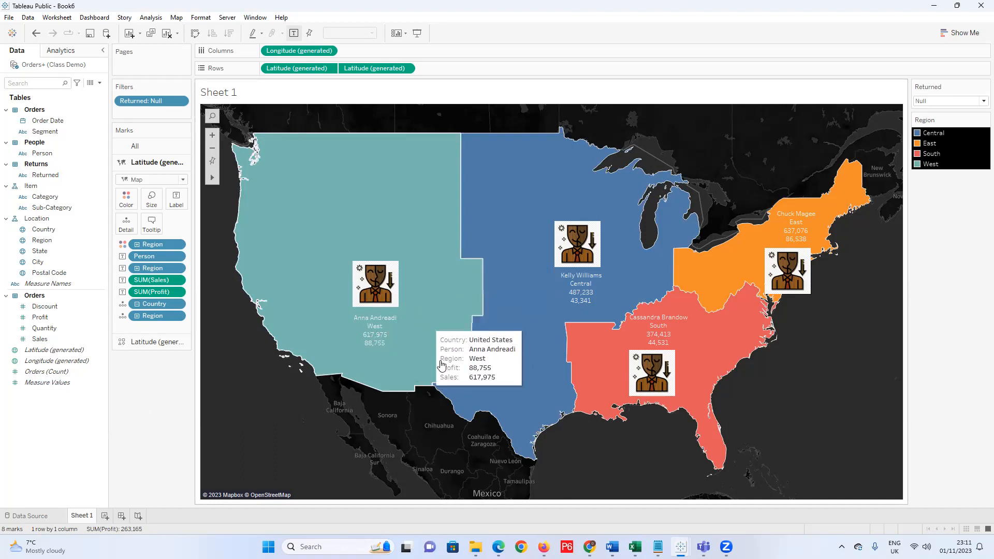
left_click(658, 547)
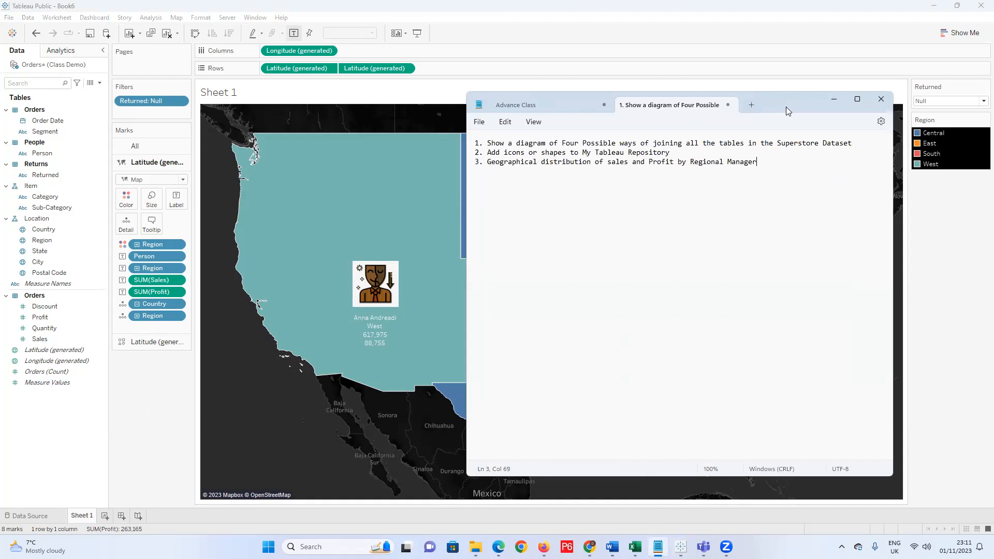
Move Notepad aside and duplicate Sheet 1 as Sheet 1 (2).
left_click_drag(786, 106, 670, 353)
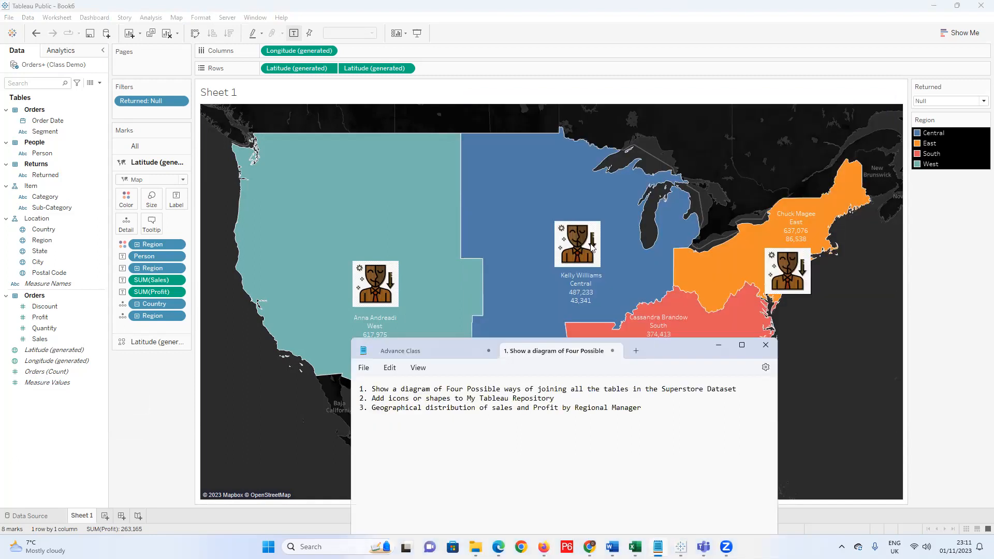
right_click(89, 516)
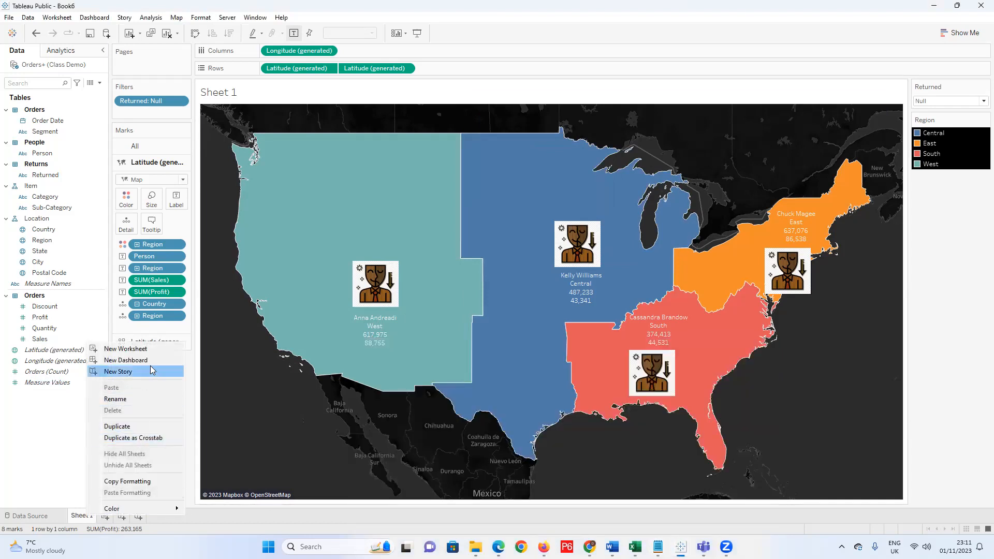
left_click(144, 433)
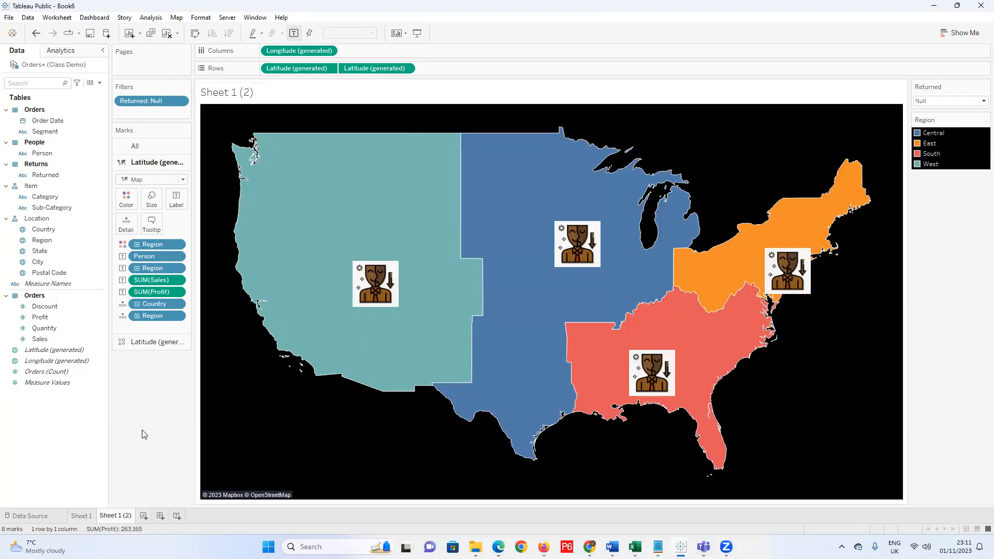
Split the map into two stacked panes and make the lower map's marks pie charts.
left_click(406, 69)
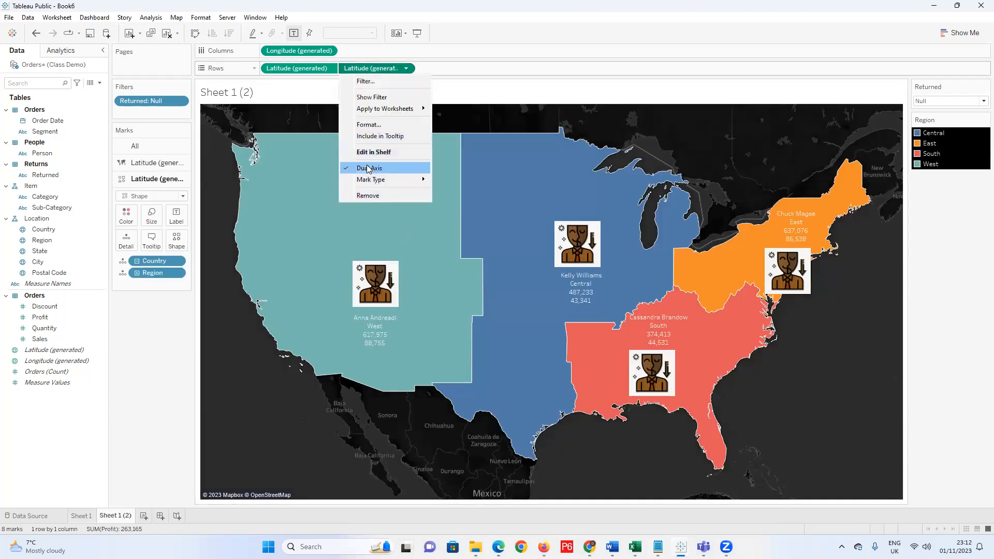
left_click(347, 169)
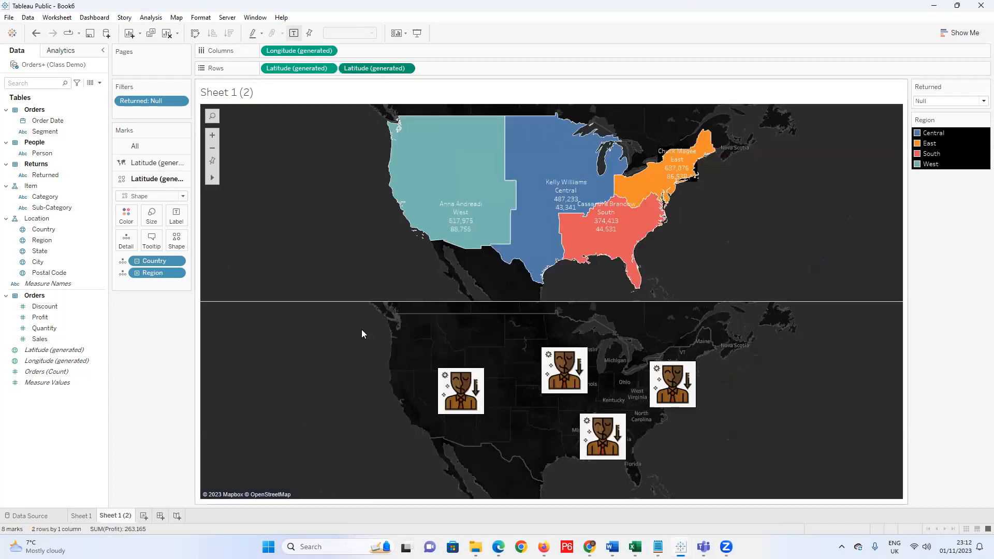
left_click(182, 196)
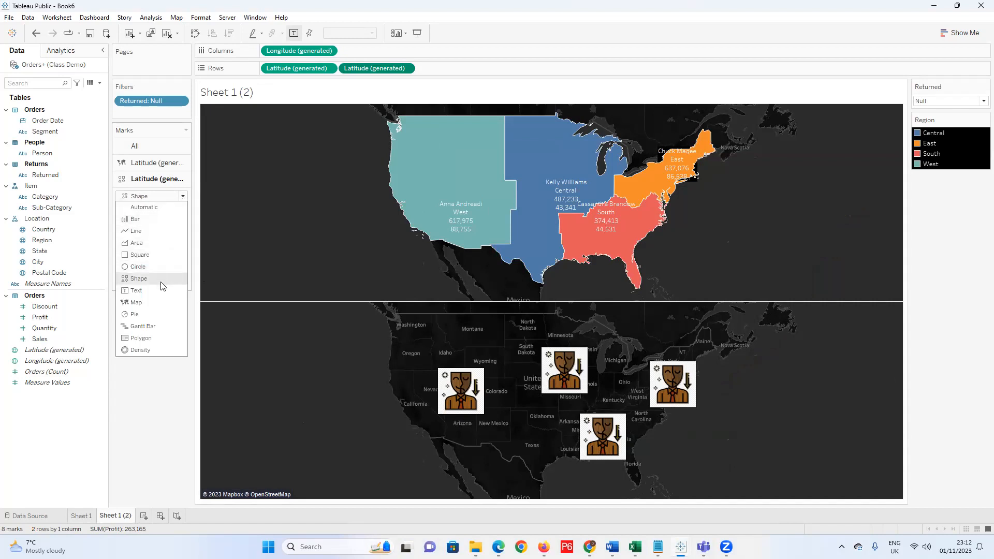
left_click(151, 313)
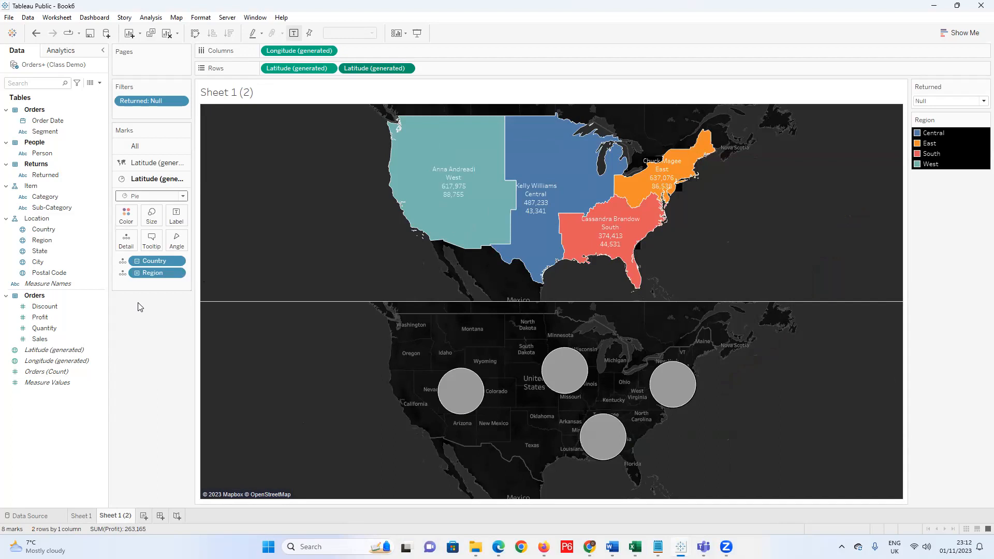
Remove the Returned: Null filter from the Filters shelf.
left_click(69, 307)
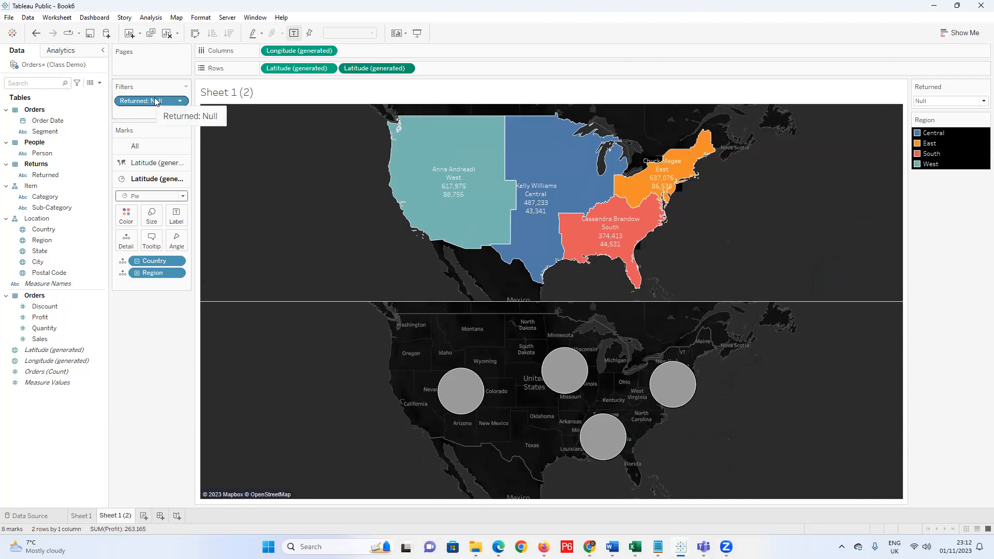
left_click_drag(156, 102, 67, 154)
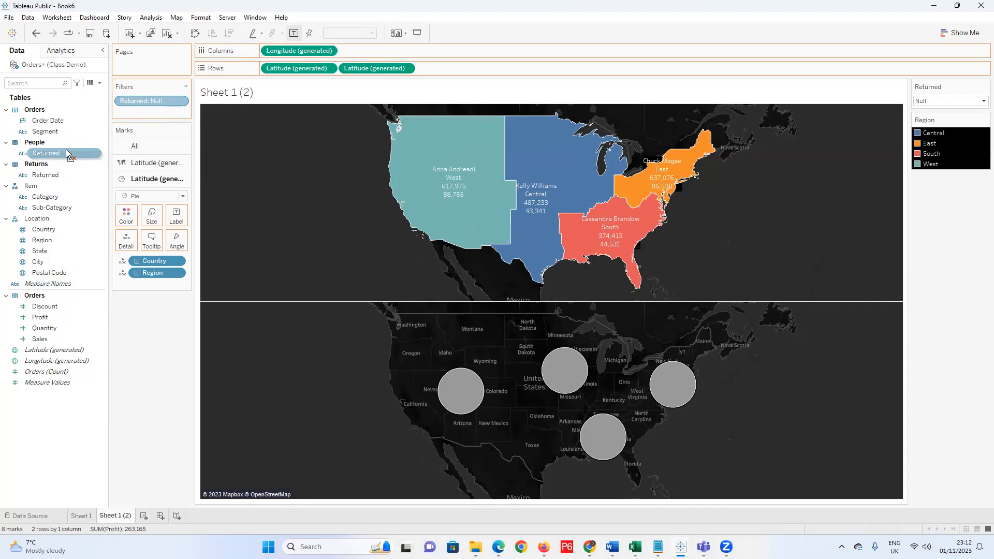
left_click_drag(67, 153, 67, 155)
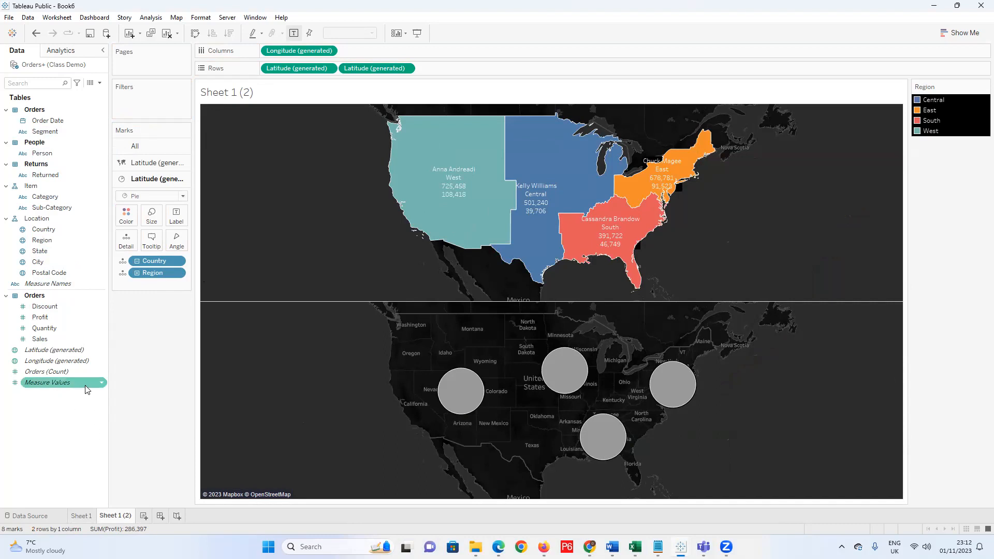
Open and cancel a new calculated field, then switch to the Notepad task list.
right_click(81, 415)
left_click(133, 275)
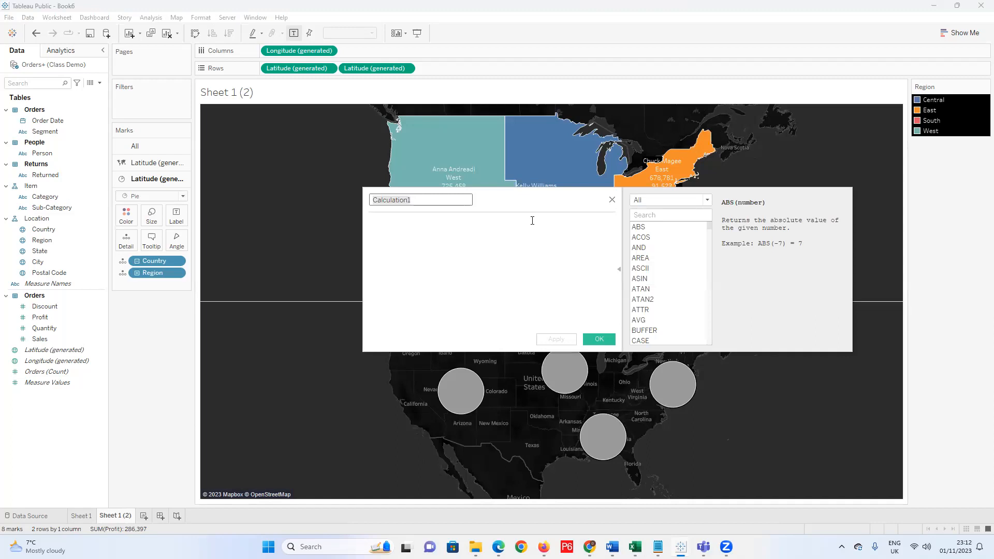
left_click_drag(529, 207, 432, 288)
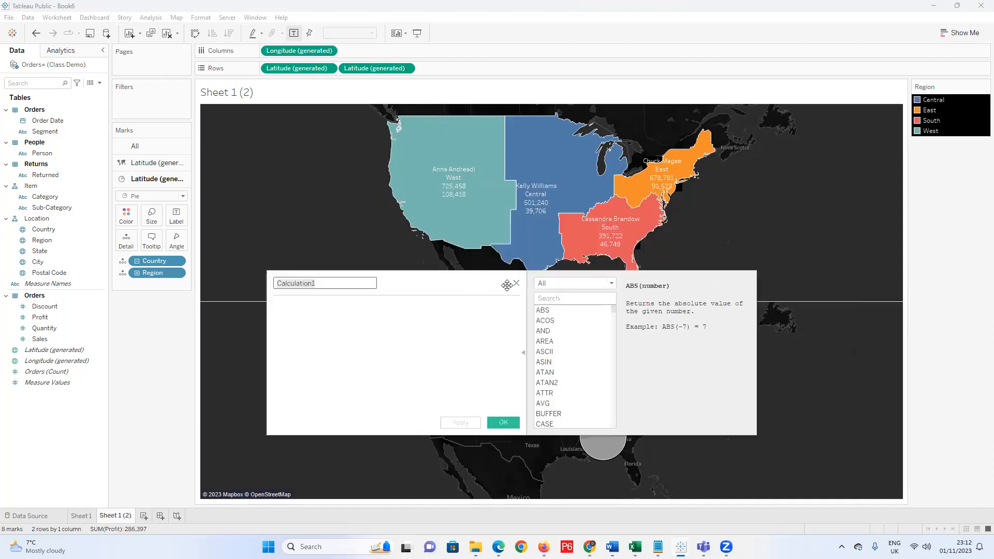
left_click(515, 281)
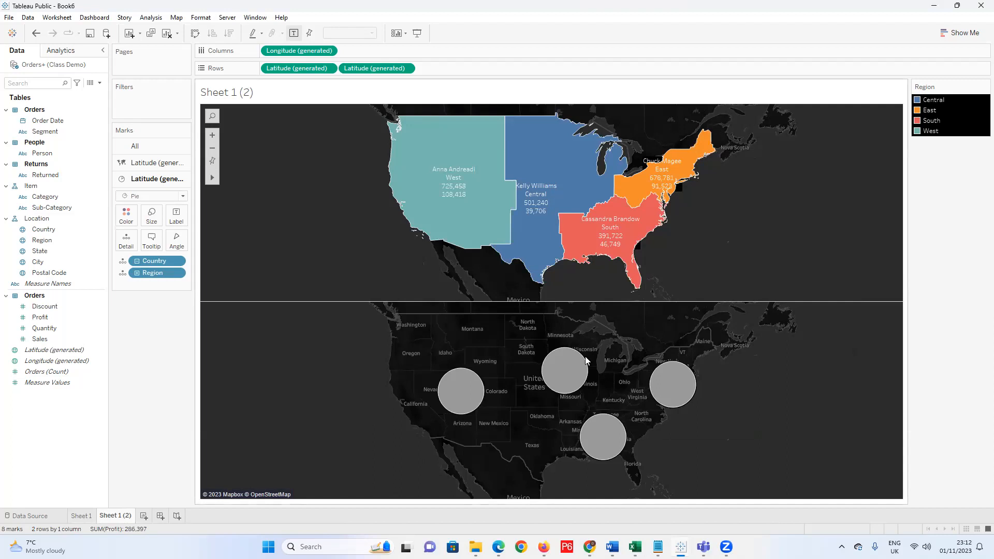
key("alt+Tab")
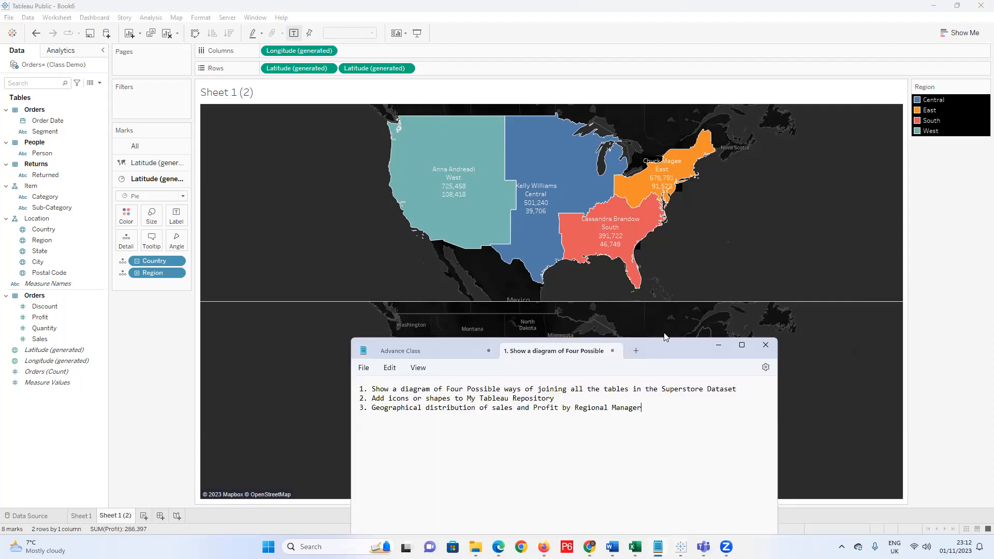
Copy task line 3 onto a new line 4 in Notepad.
left_click_drag(666, 340, 842, 107)
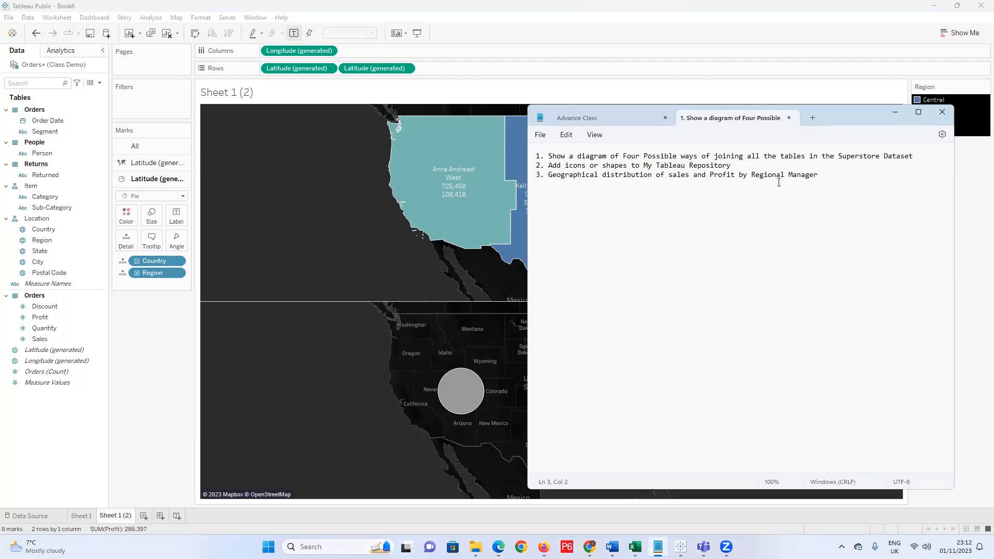
left_click_drag(836, 173, 462, 194)
key("ctrl+c")
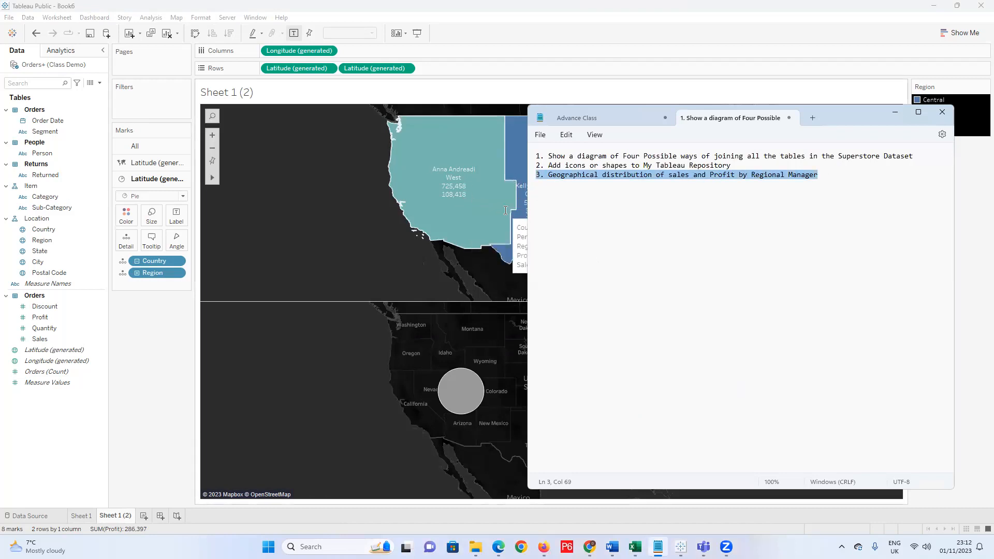
left_click(587, 180)
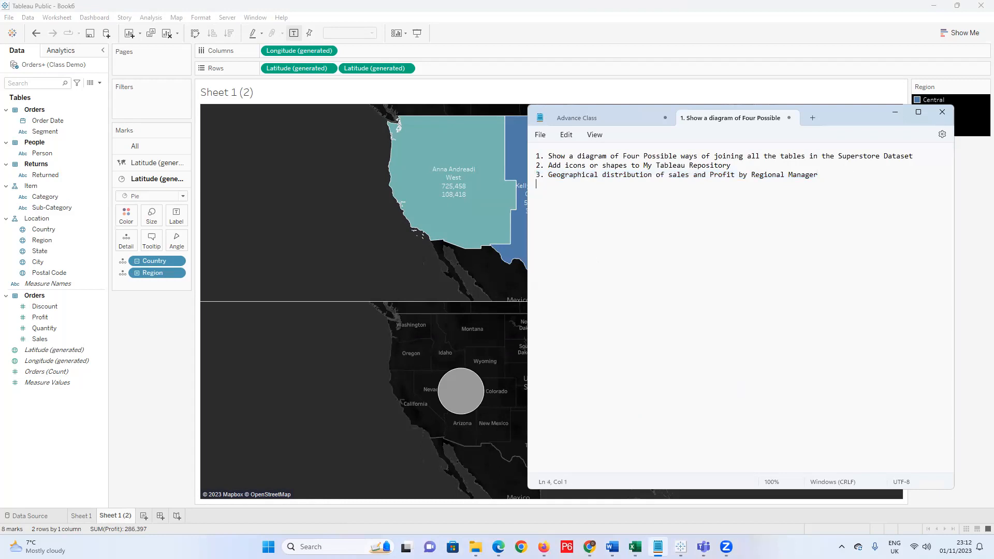
key("ctrl+v")
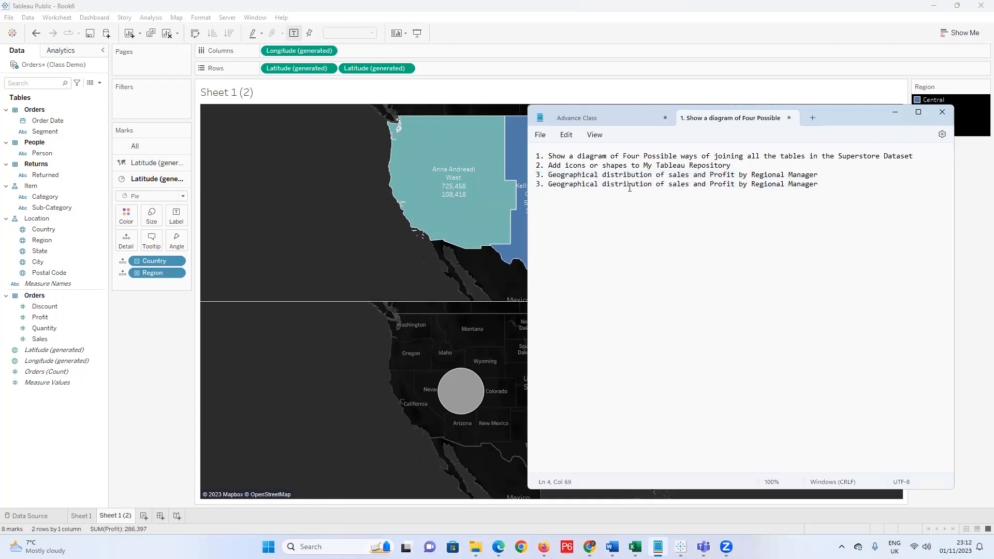
Edit line 4 to say 'dualised with a pie chart showing', then minimise Notepad.
left_click(709, 184)
type("and")
key("BackSpace")
key("BackSpace")
key("BackSpace")
key("BackSpace")
type("with")
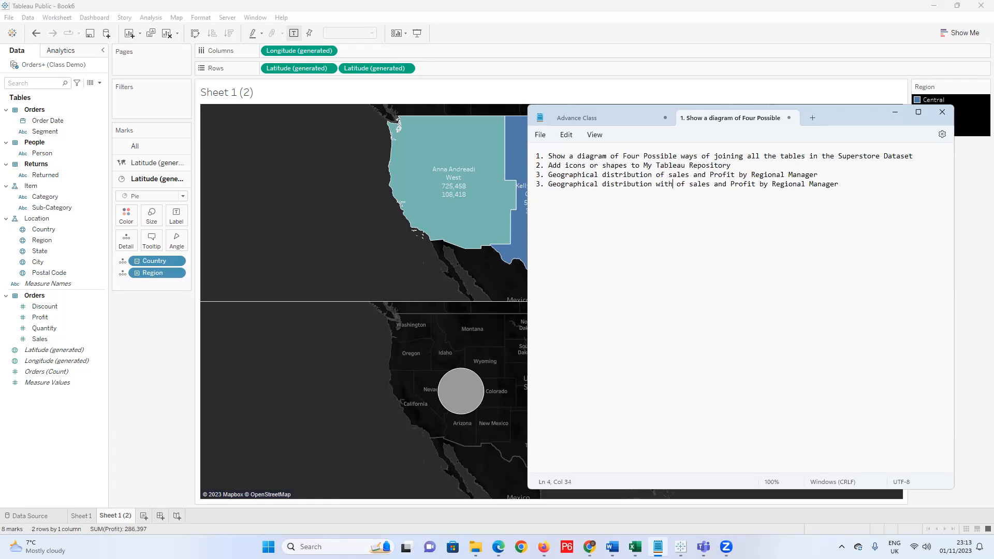
key("BackSpace")
key("BackSpace")
key("BackSpace")
key("BackSpace")
key("BackSpace")
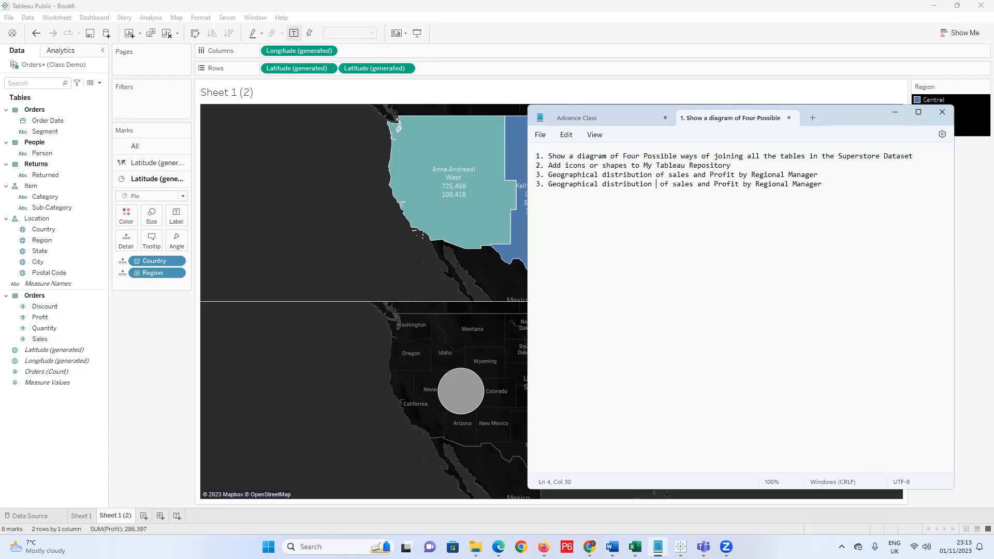
type("dualis")
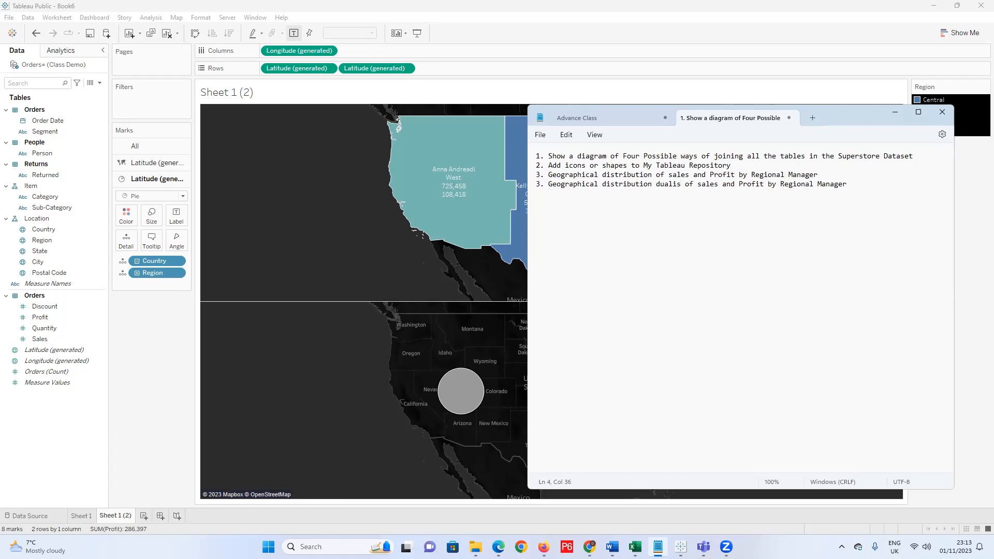
type("ed with a ")
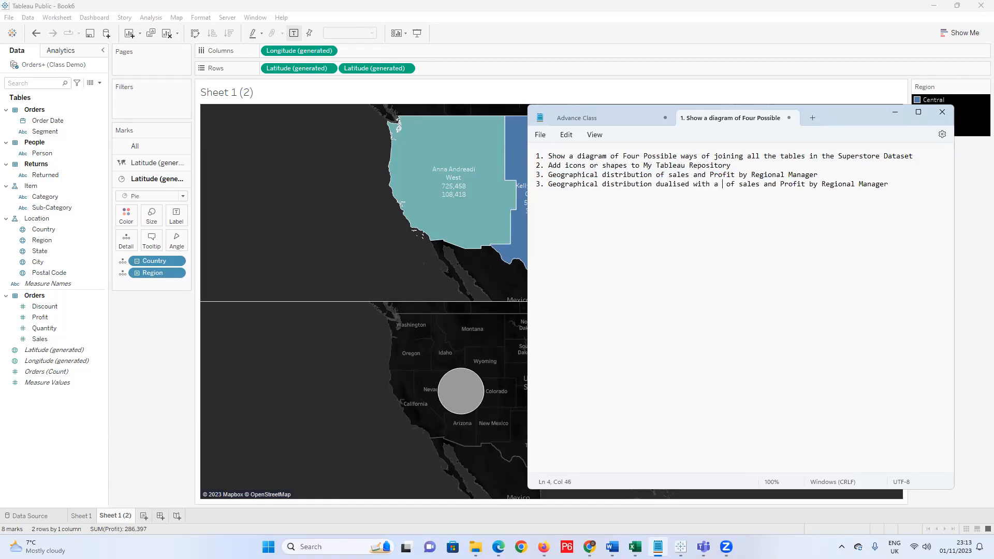
type("pie")
type(" cha")
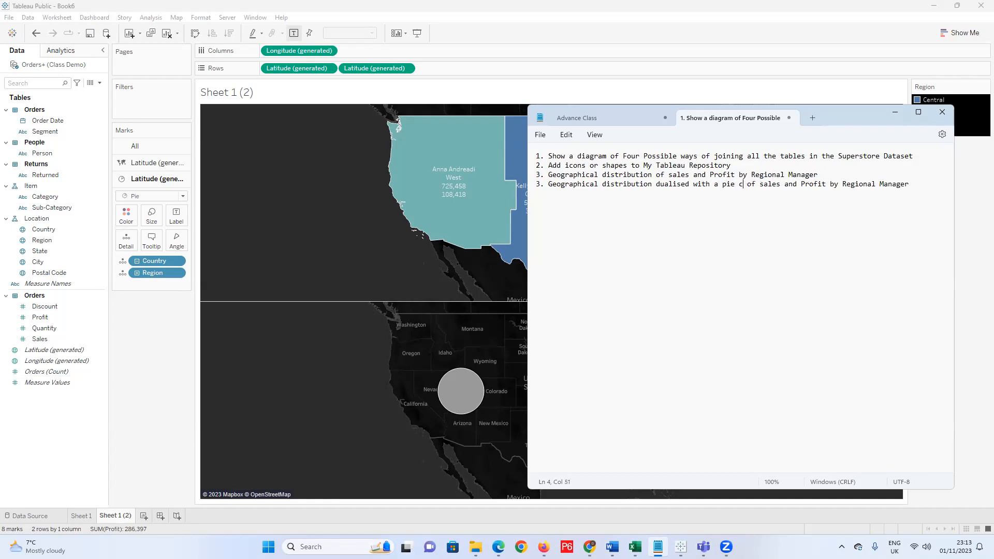
type("rt")
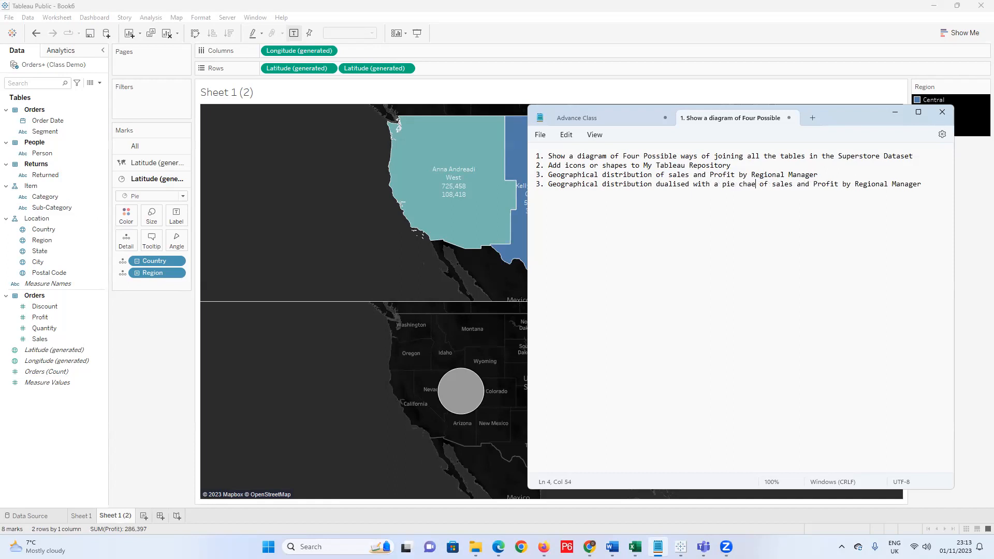
type(" s")
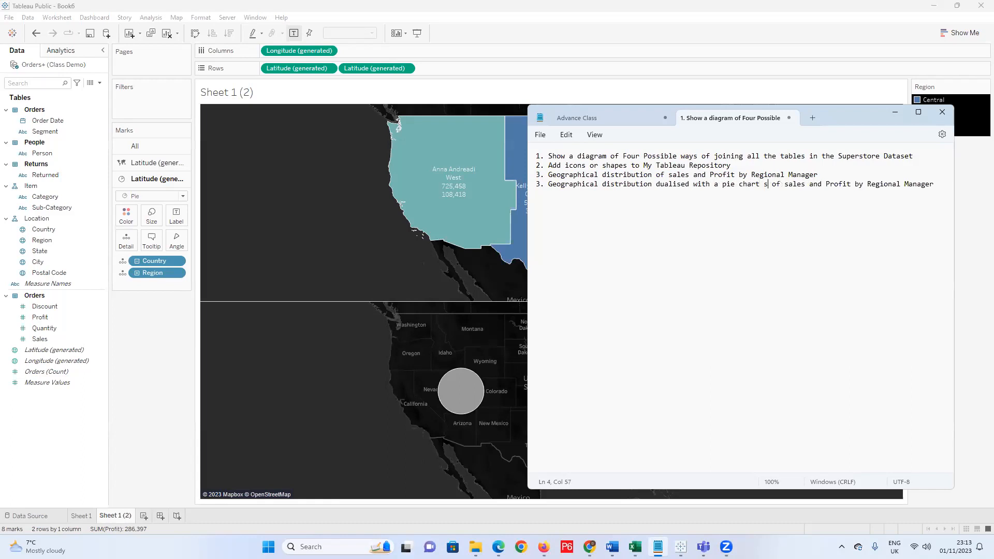
type("howing")
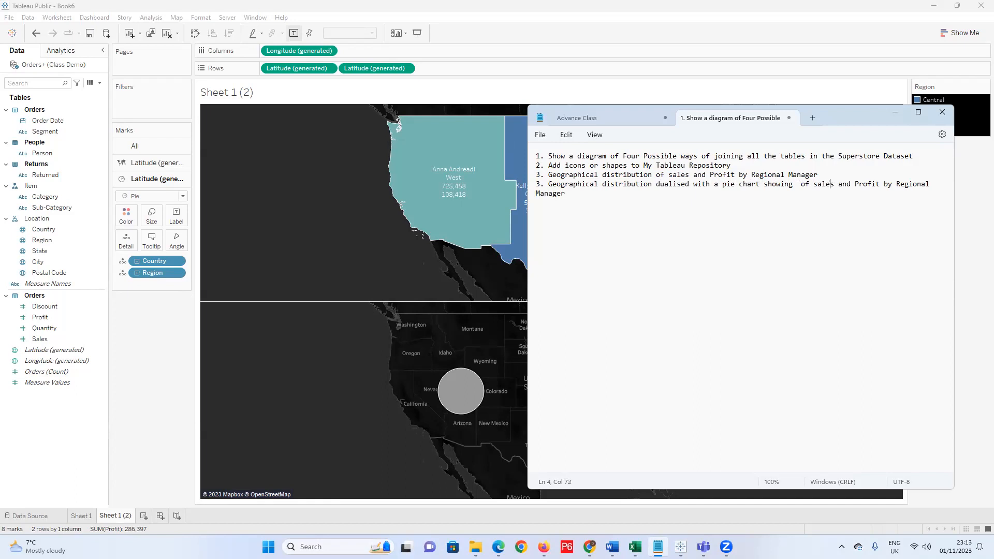
key("BackSpace")
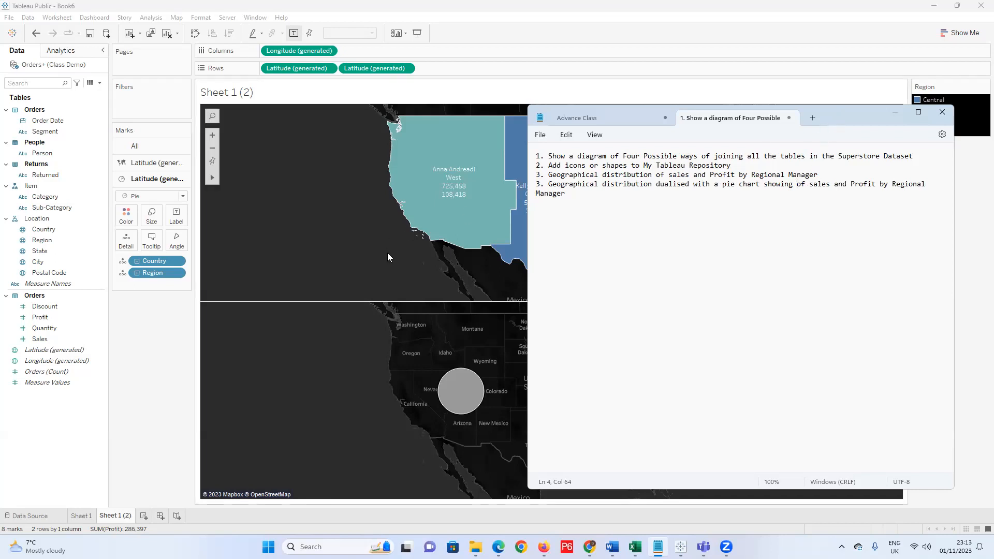
left_click(893, 113)
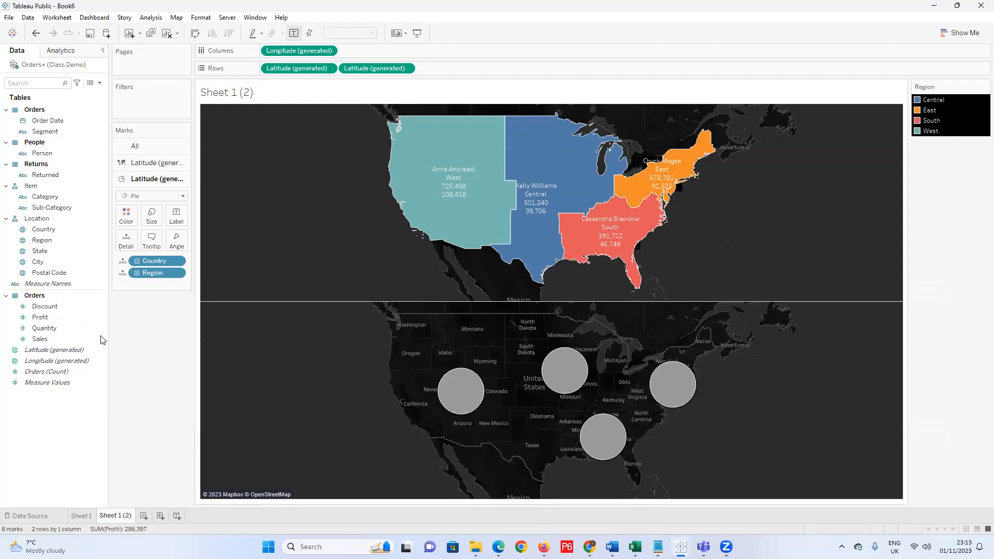
Create Calculation1 with 'Total Sales' and 'Sales After Return' typed on separate lines.
right_click(86, 407)
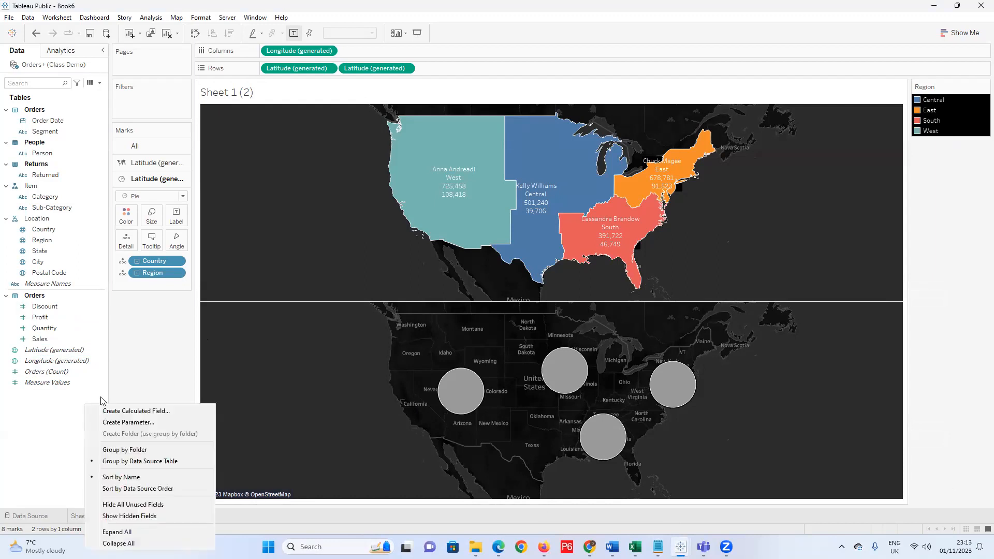
left_click(106, 413)
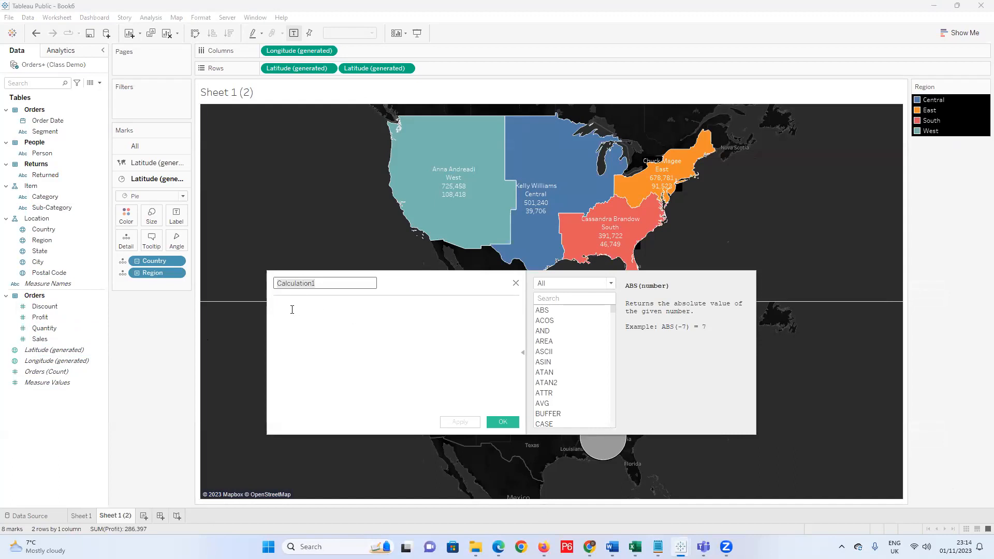
left_click(362, 317)
type("Total ")
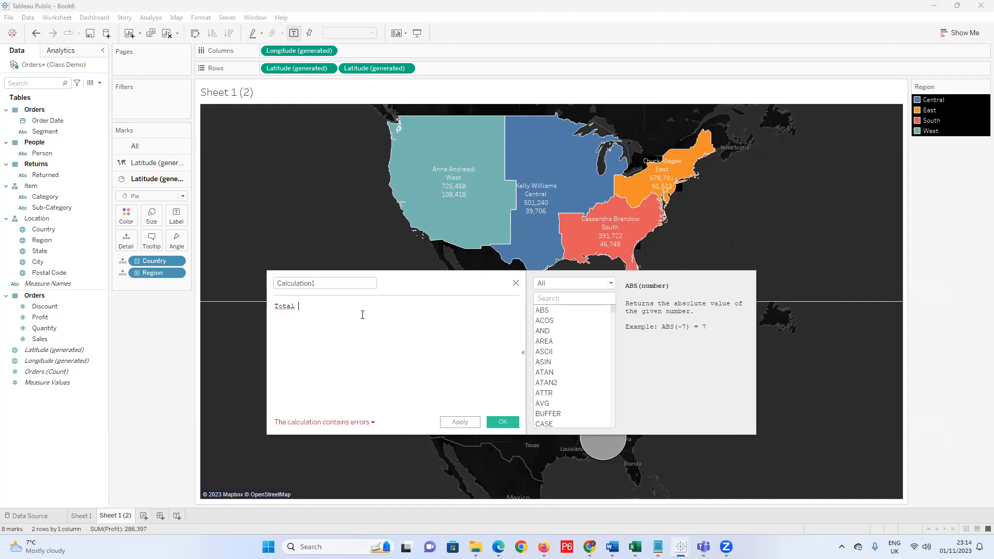
type("Sales")
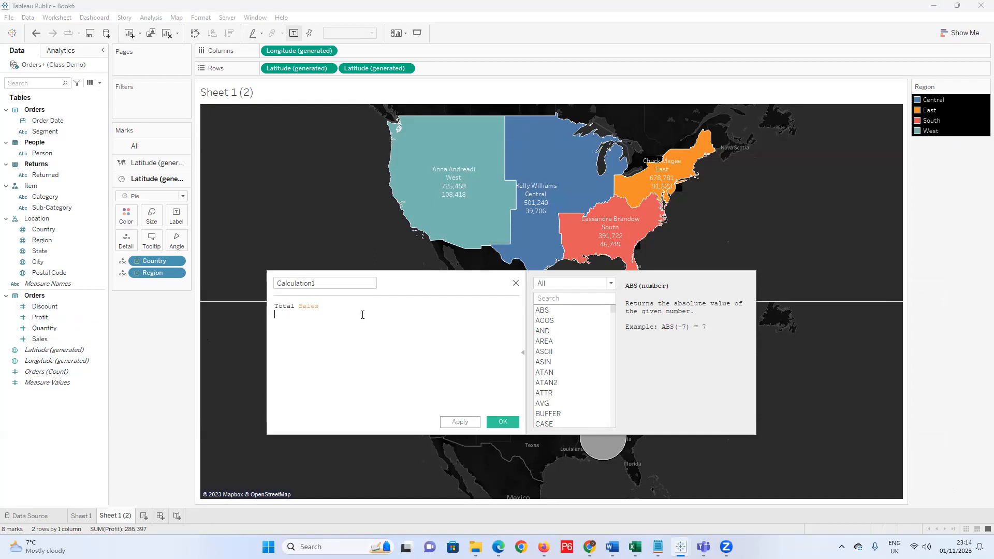
key("Return")
type("Slae")
key("BackSpace")
key("BackSpace")
type("ales ")
type("After ")
type("Retune")
key("BackSpace")
key("BackSpace")
type("rn")
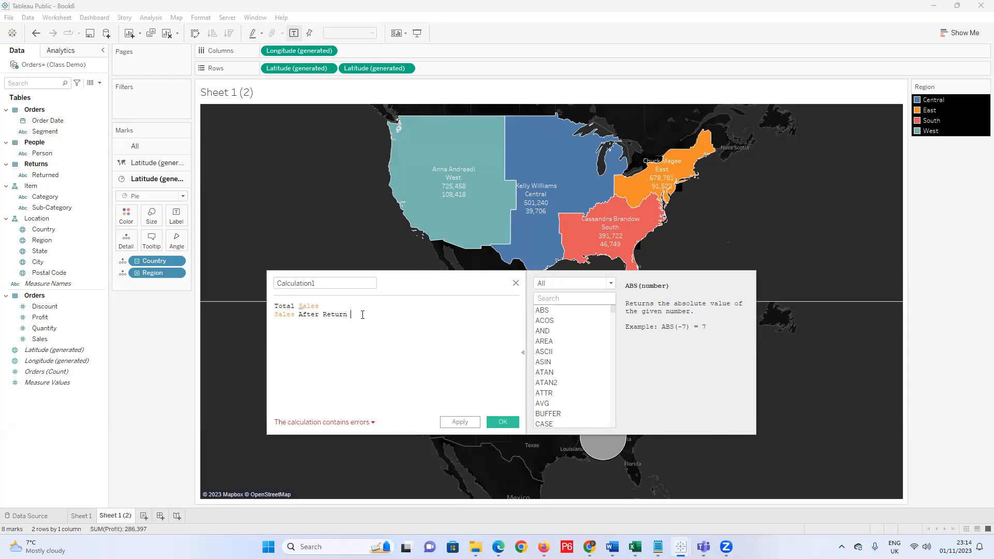
key("Return")
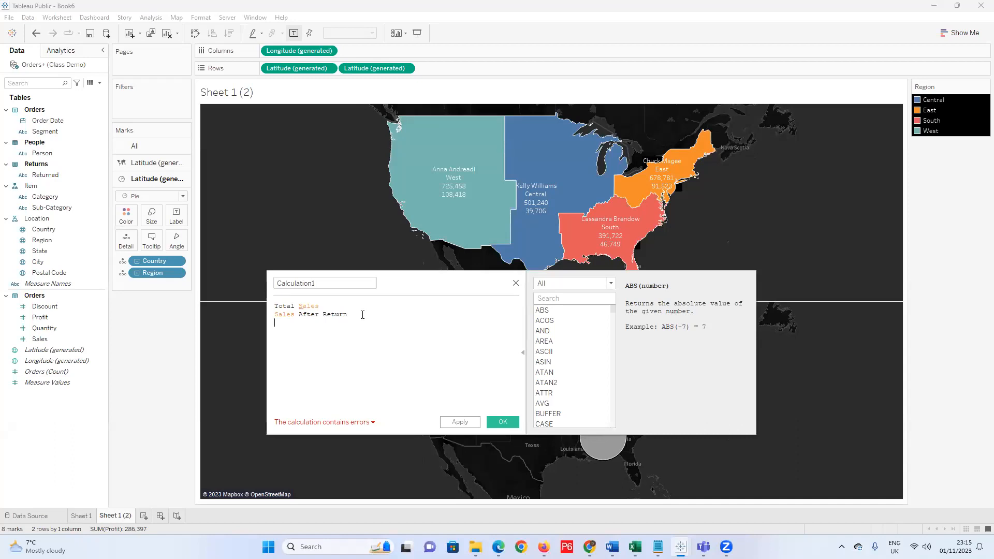
Add the note 'sales of return' below the existing lines and start a new line.
type("sa")
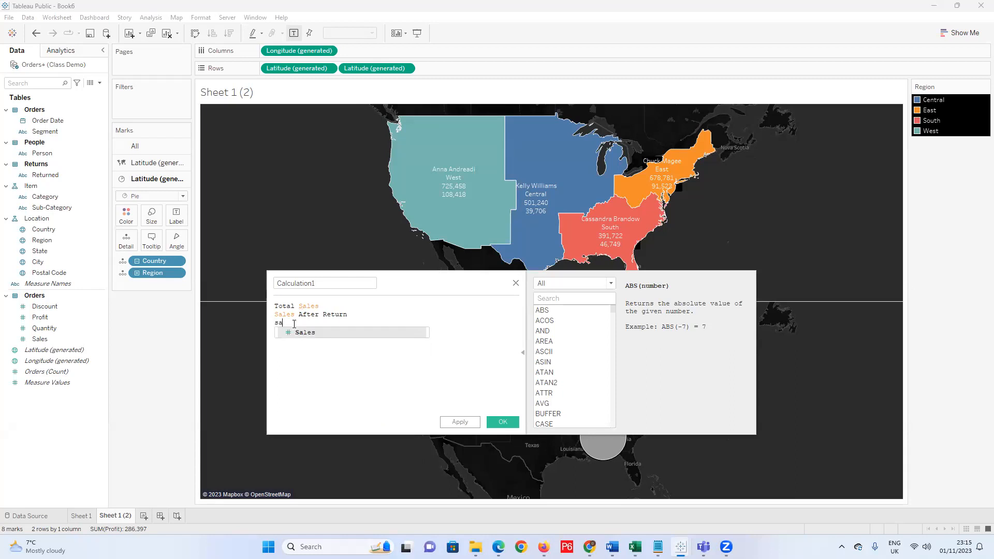
type("les of retuen")
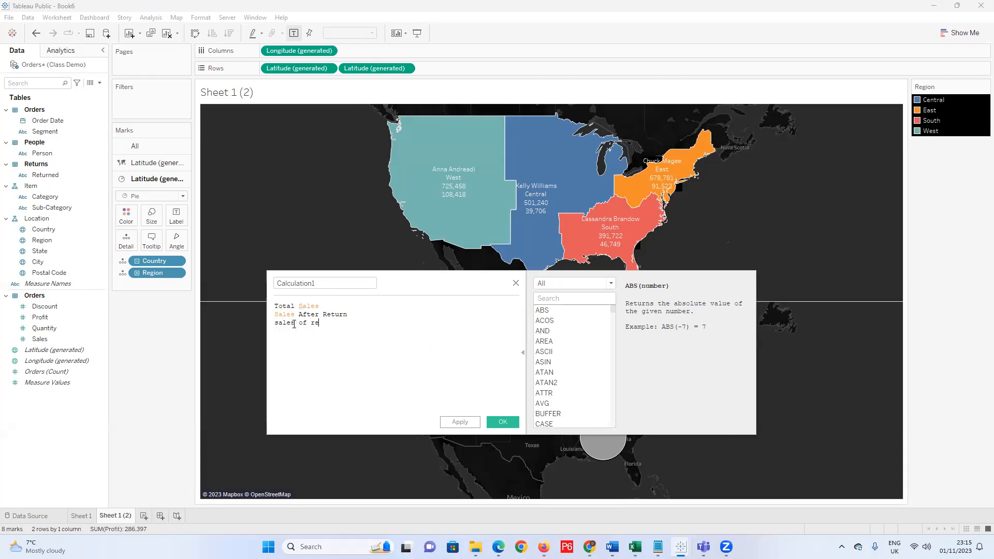
key("BackSpace")
key("BackSpace")
type("rn")
key("Return")
Enter SUM([Sales]) followed by a minus sign, using the SUM and Sales autocomplete entries.
type("Sum")
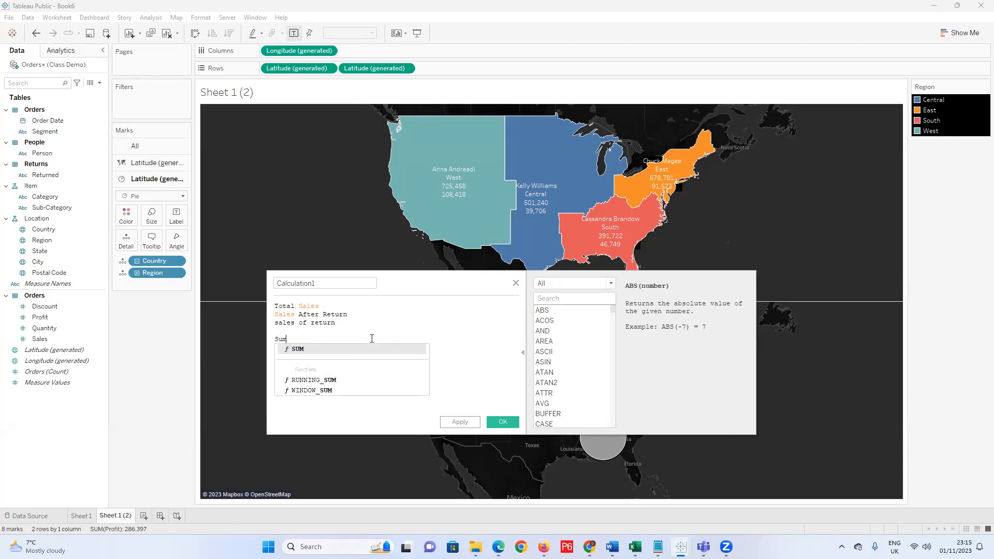
left_click(361, 348)
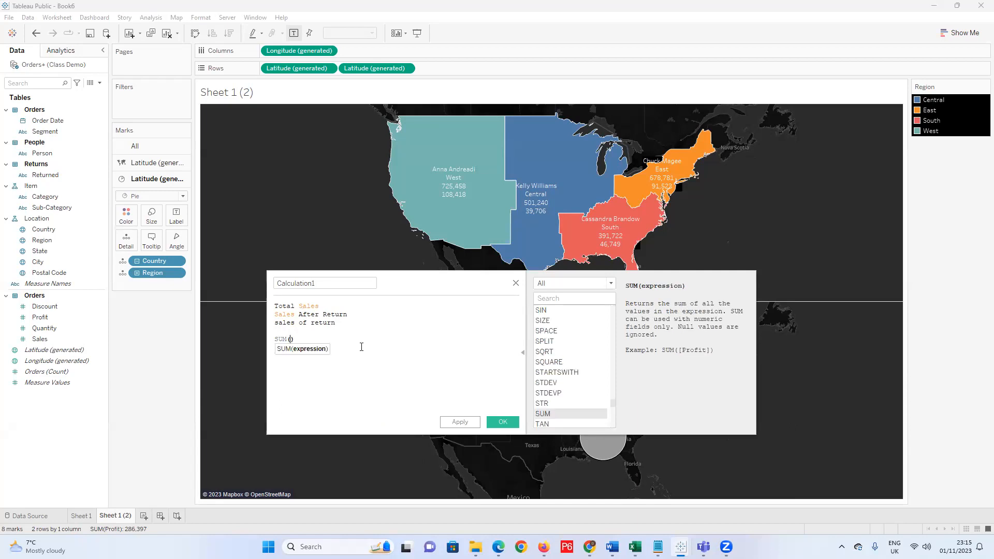
type("sa")
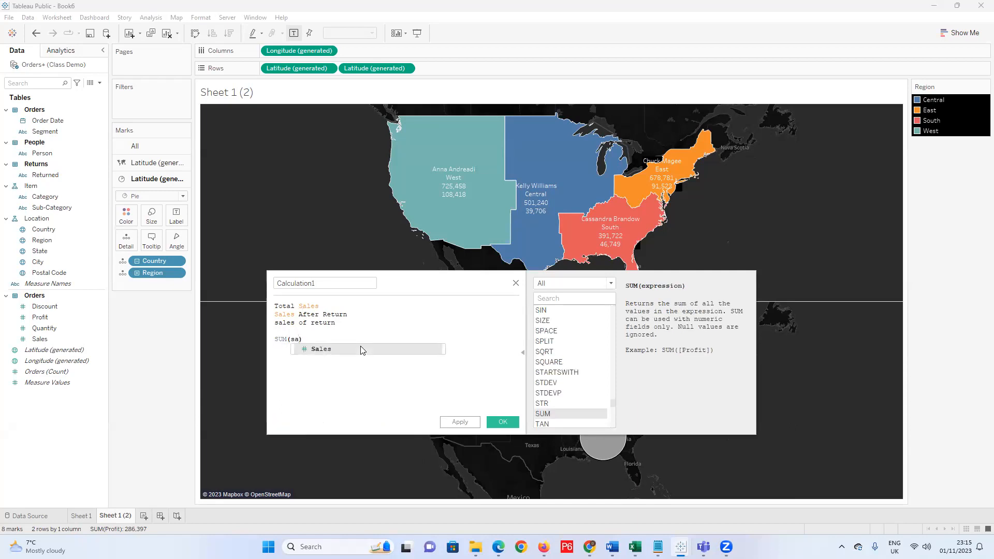
left_click(361, 349)
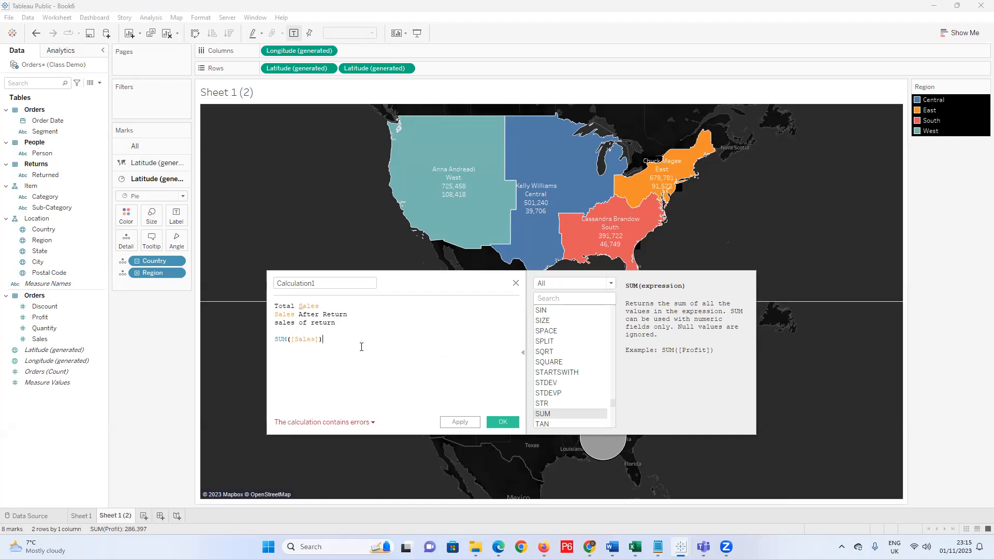
type("- (")
key("BackSpace")
key("BackSpace")
Add the subtracted term '(SUM(sales) when return is null)' to the formula.
type("(Sale s")
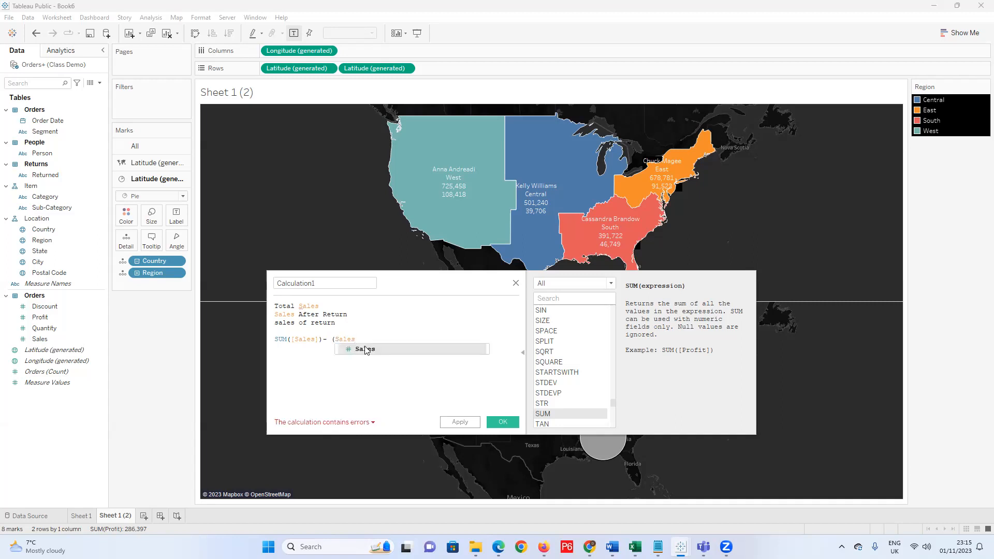
left_click(332, 355)
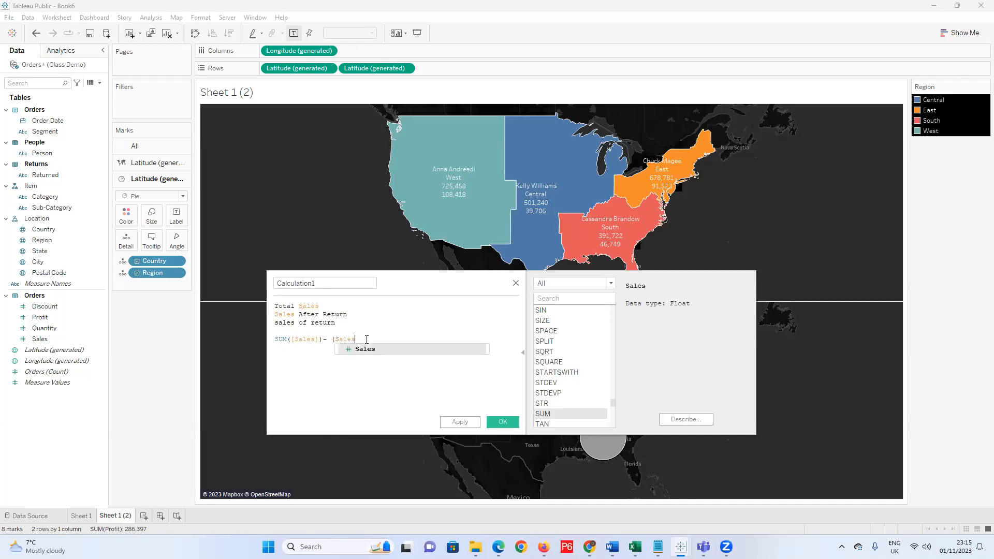
key("BackSpace")
key("BackSpace")
key("BackSpace")
key("BackSpace")
key("BackSpace")
type("sum")
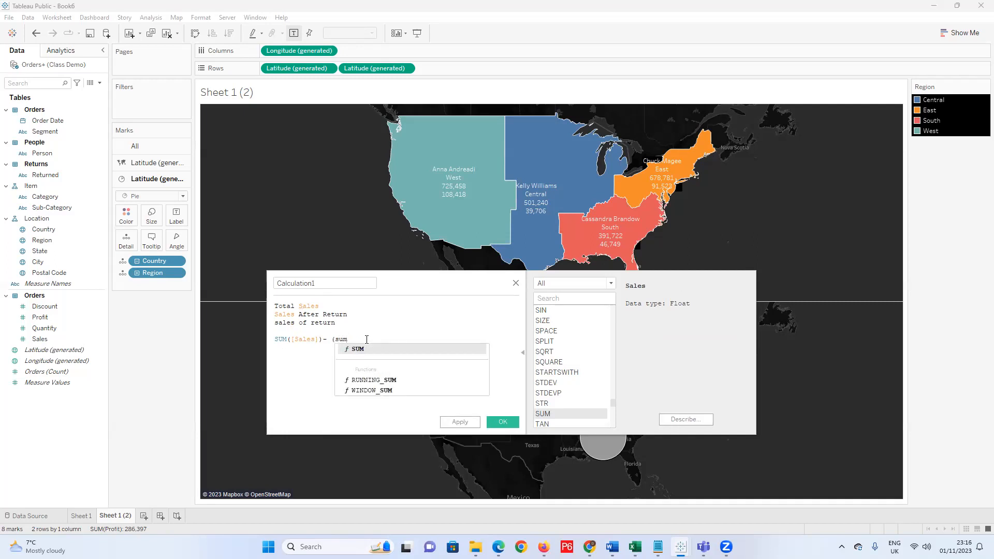
left_click(376, 353)
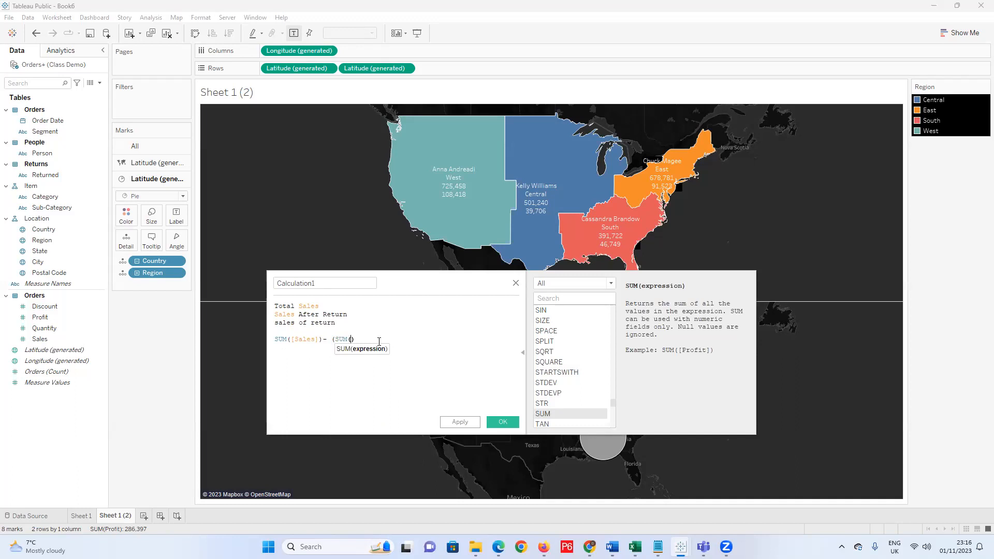
type("al")
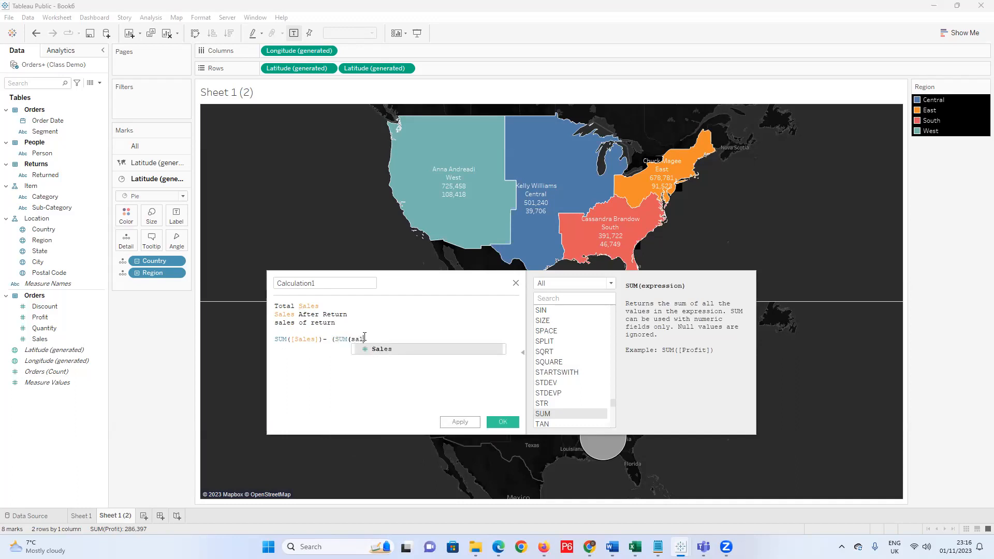
type("es")
left_click(365, 337)
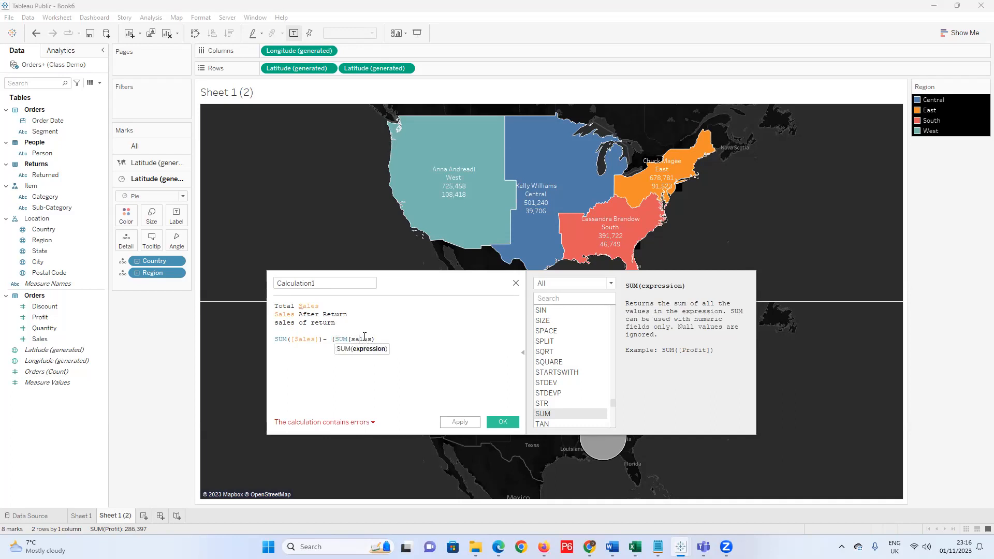
key("End")
type("when return ")
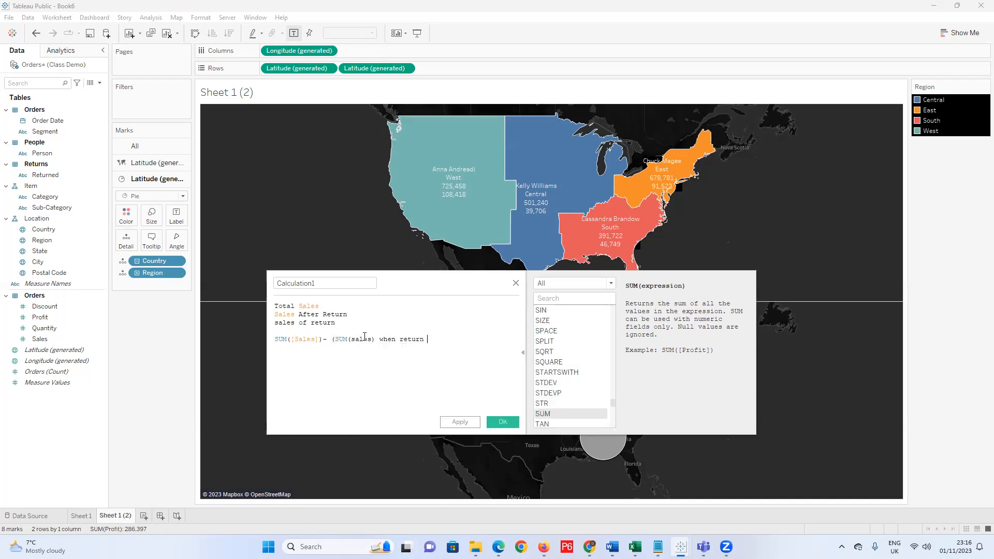
type("is null)")
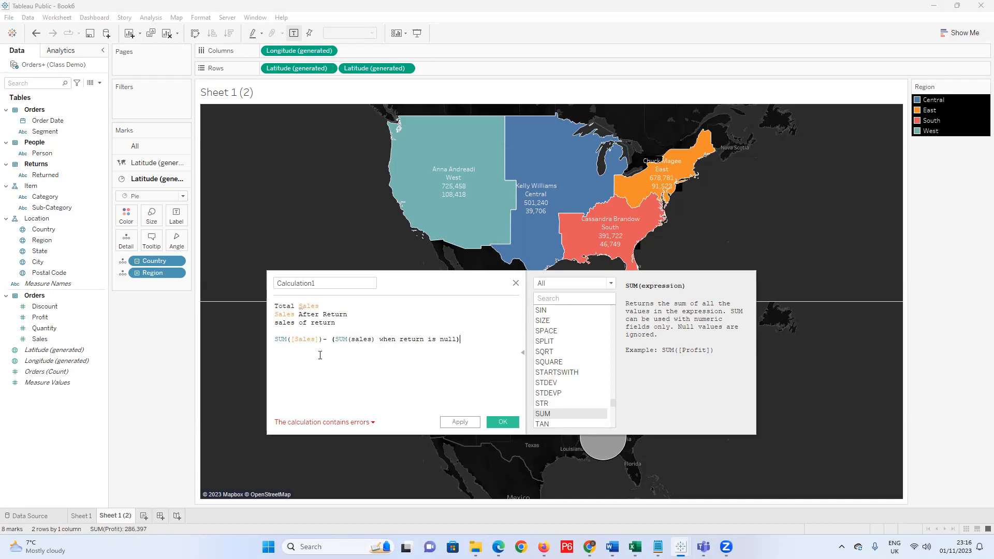
type(" = ")
type("Sales ")
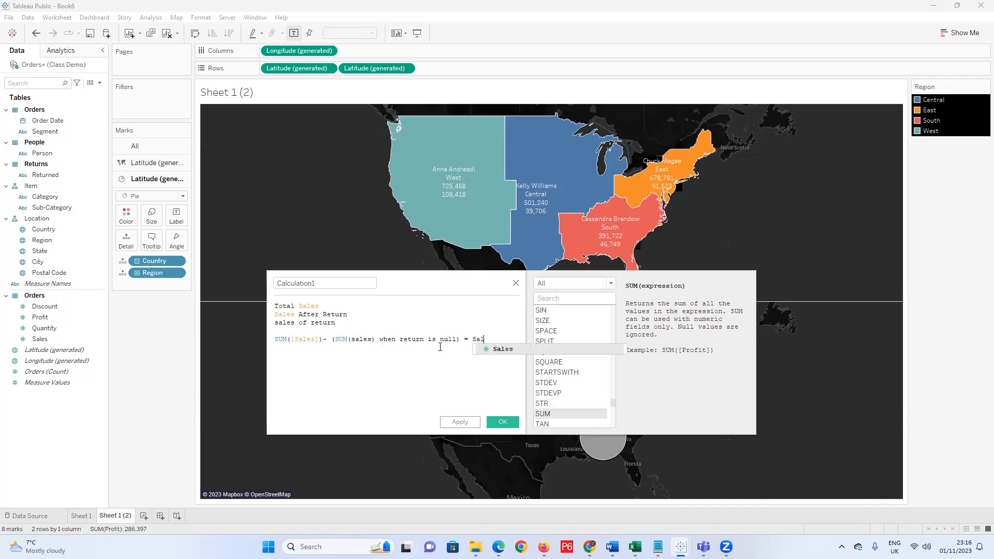
type("pf")
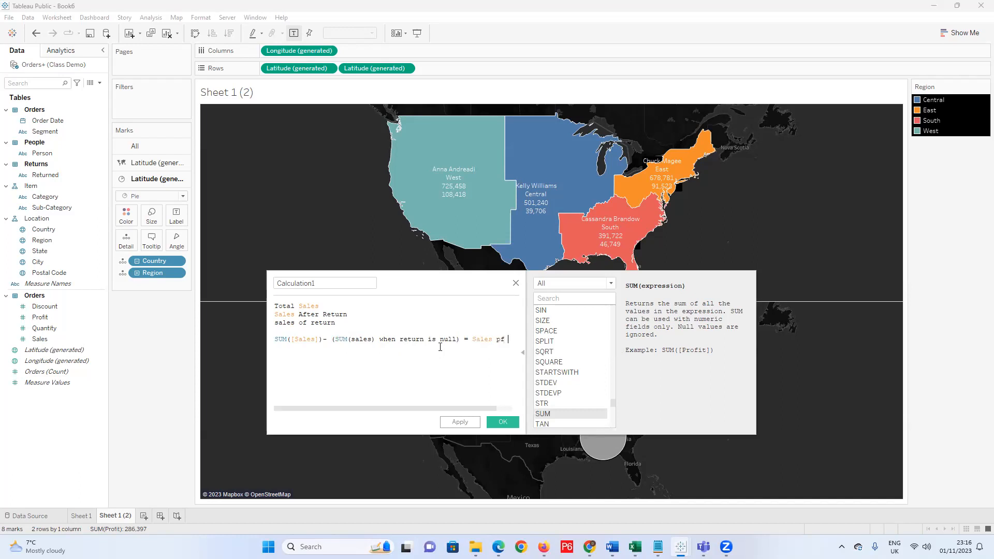
End the formula with '= Sales of returns' and move that part onto its own line.
key("BackSpace")
key("BackSpace")
key("BackSpace")
type("of retuer")
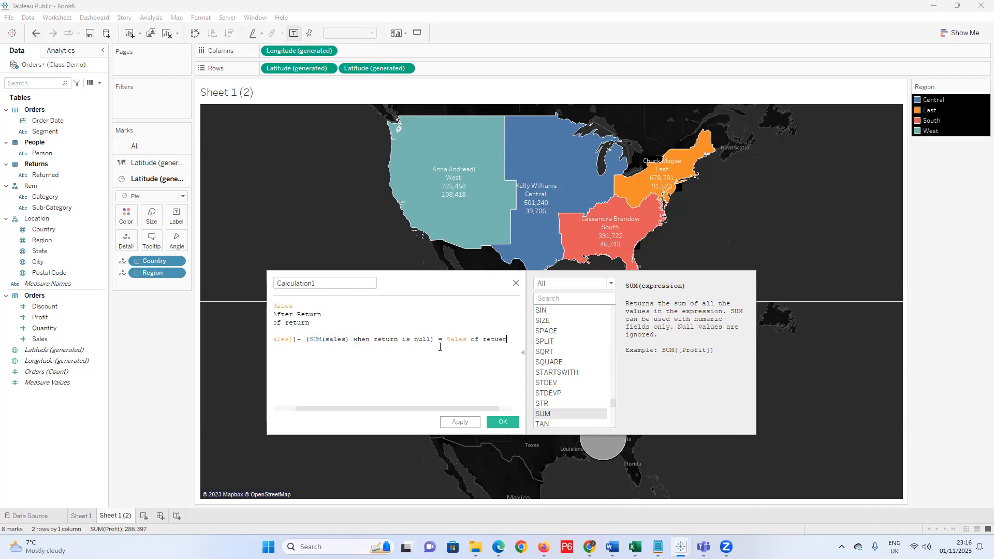
key("BackSpace")
key("BackSpace")
key("BackSpace")
type("rn")
key("BackSpace")
key("BackSpace")
key("BackSpace")
type("urn")
type("s")
left_click_drag(468, 408, 382, 403)
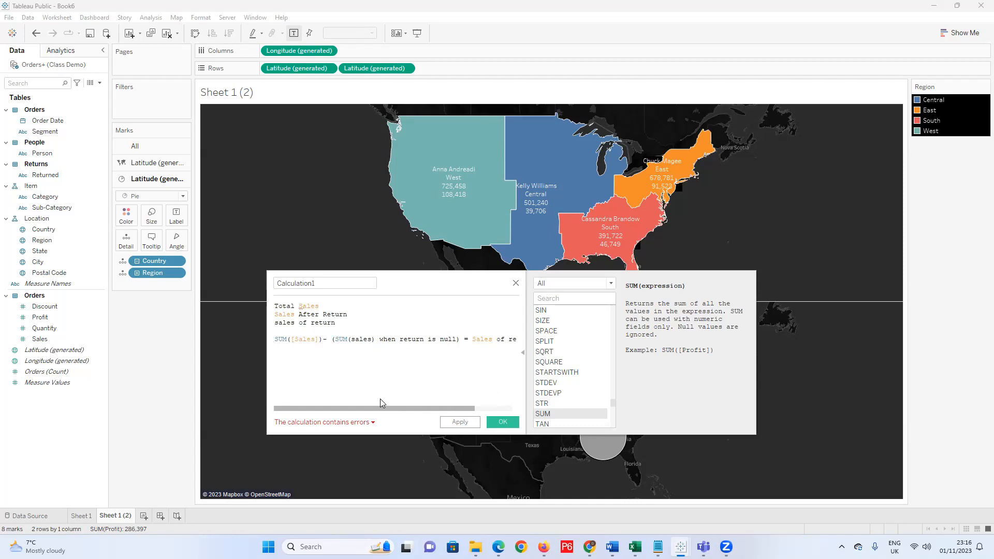
left_click(464, 340)
key("Return")
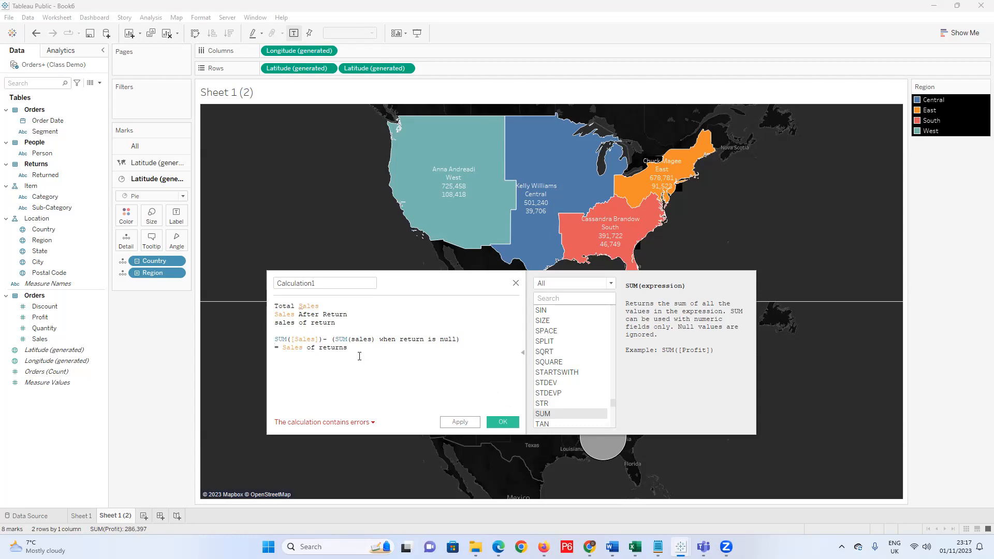
Insert the word 'total' before SUM([Sales]) on the formula line.
left_click(275, 347)
left_click(276, 339)
type("tt")
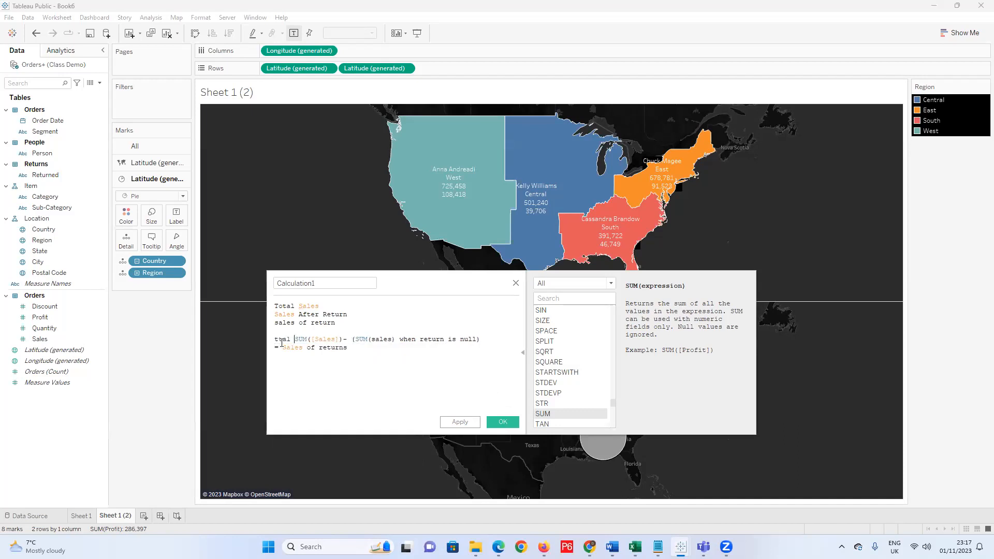
key("BackSpace")
type("otal")
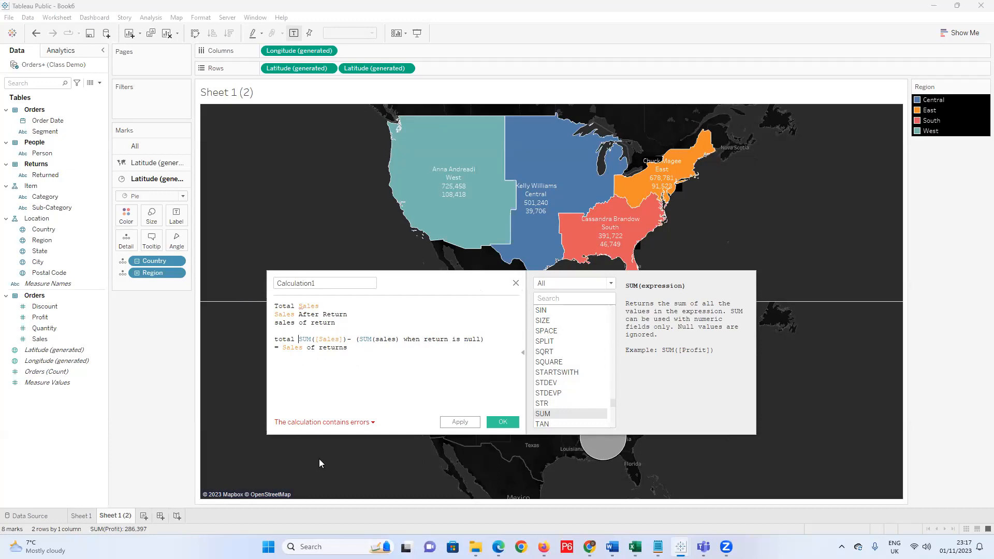
Create the new Sheet 3 with Pie marks and discard the errored calculation.
left_click(144, 515)
left_click(181, 147)
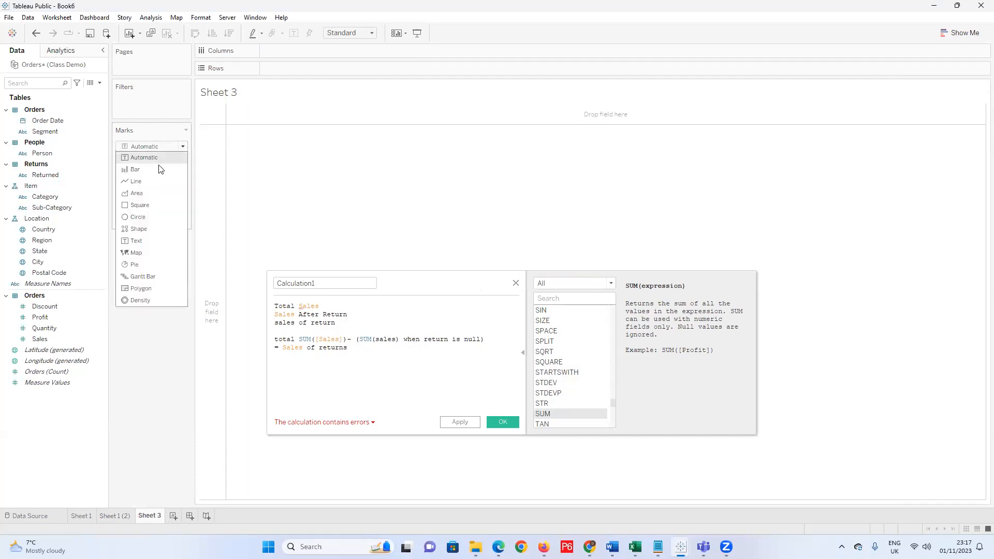
left_click(136, 264)
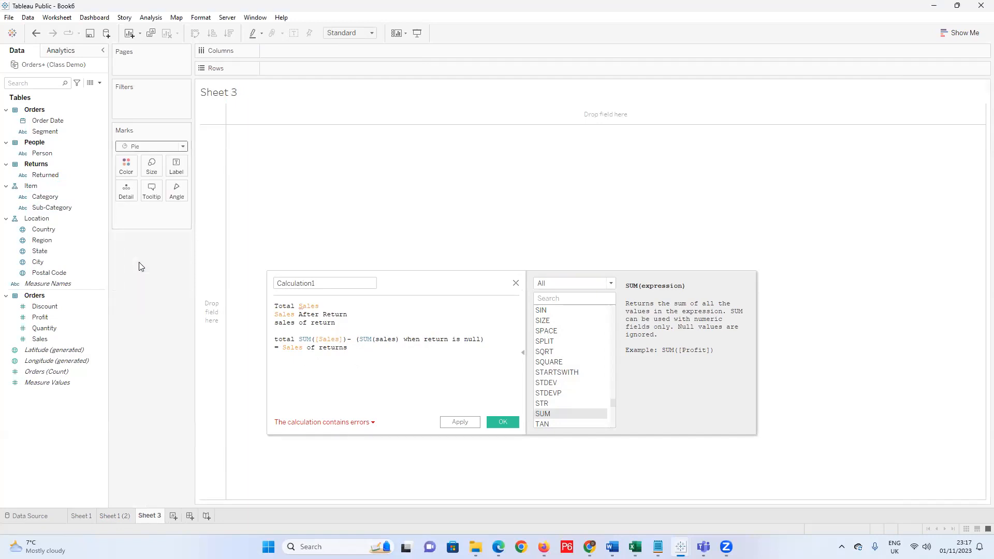
left_click(516, 283)
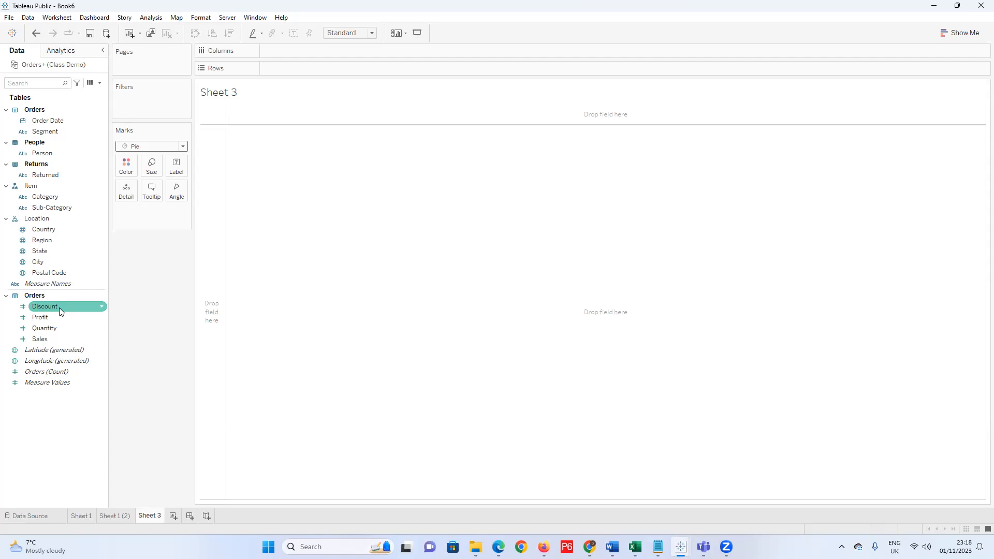
Place Returned on Columns and SUM(Sales) on Rows, giving Null and Yes pie marks.
left_click(960, 32)
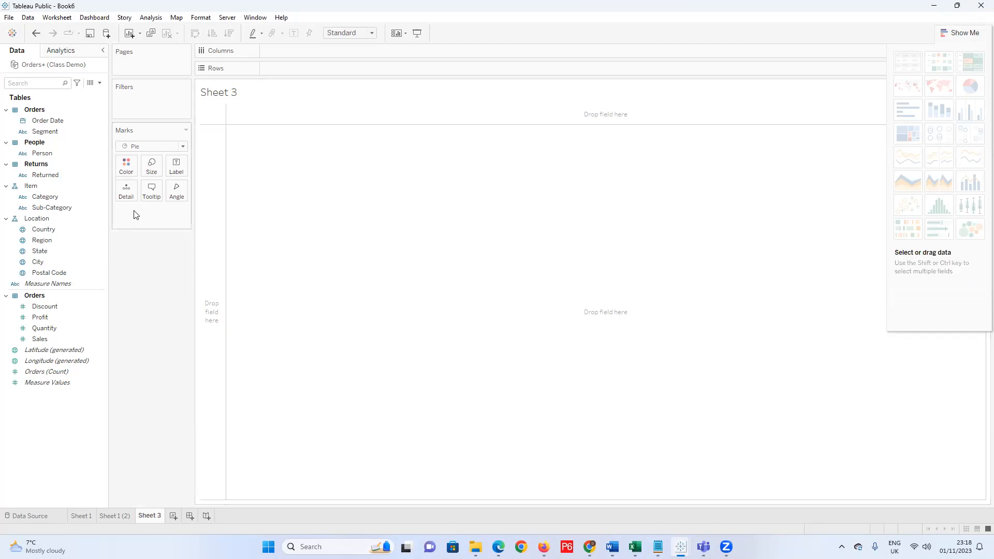
left_click(45, 250)
left_click_drag(40, 177, 297, 52)
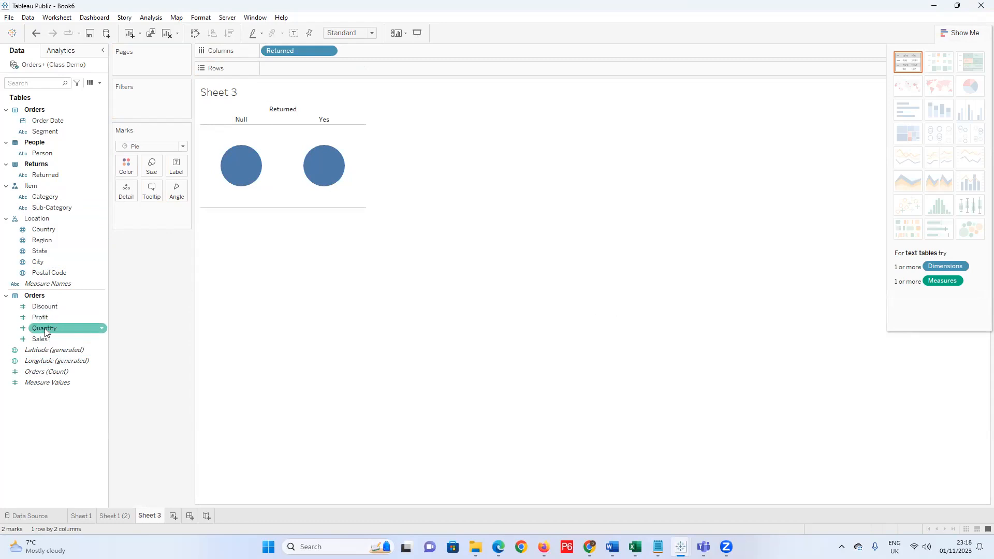
left_click_drag(44, 340, 295, 69)
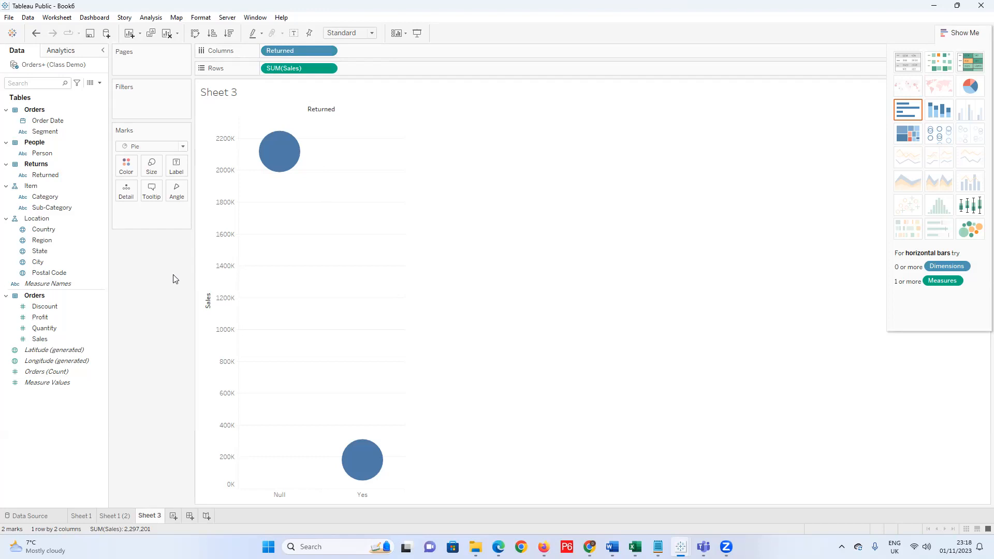
Move SUM(Sales) to Angle, add Sales to Marks, and apply the Show Me pie chart.
left_click_drag(290, 68, 181, 195)
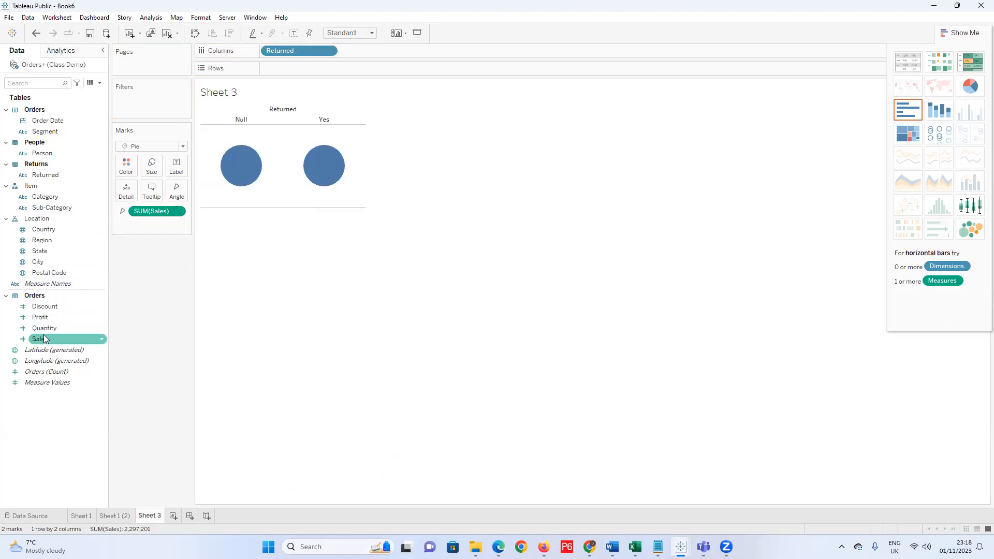
left_click_drag(44, 343, 126, 195)
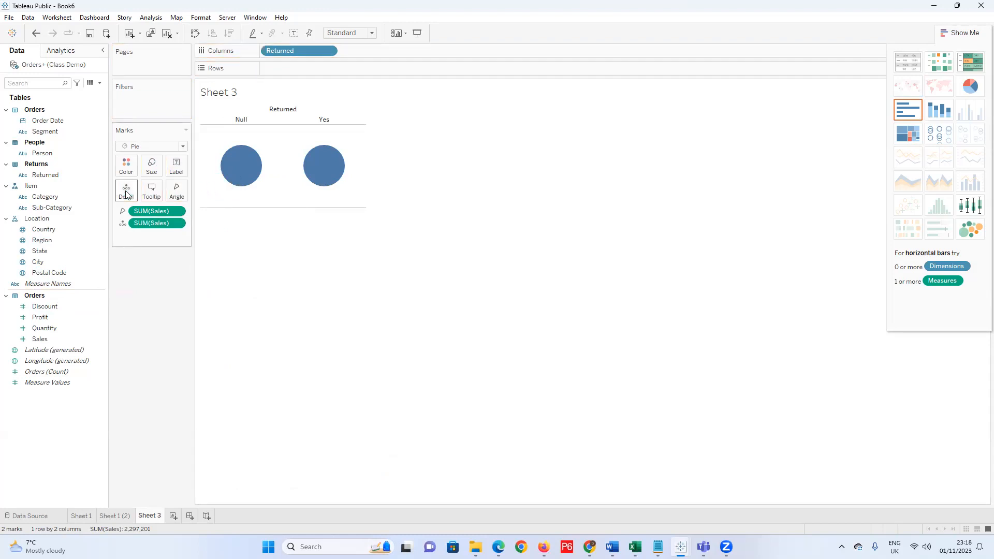
mouse_move(319, 179)
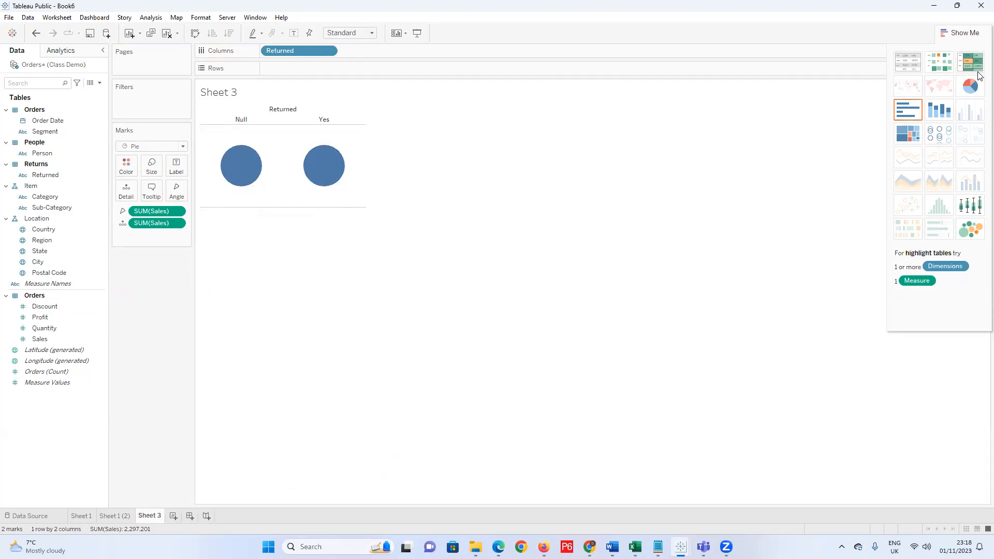
left_click(972, 88)
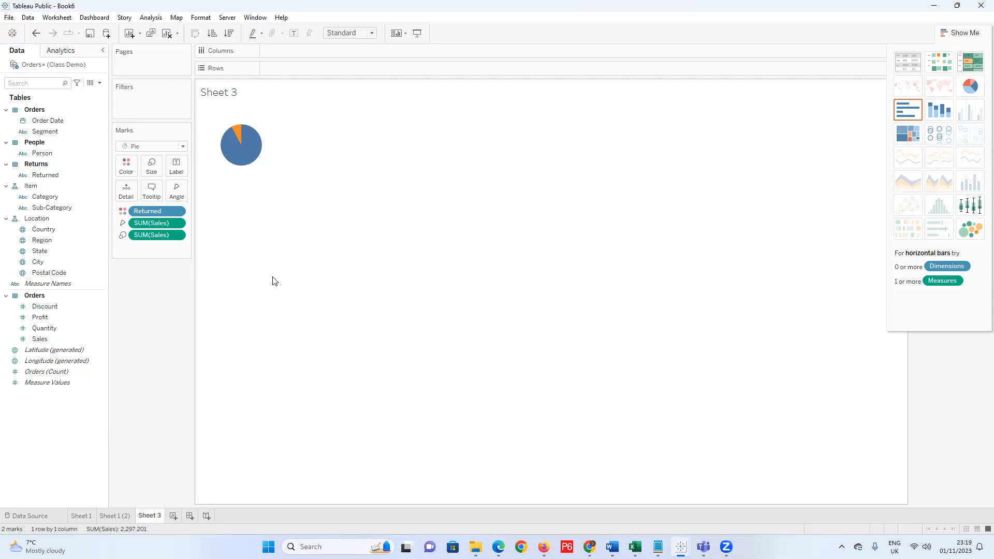
mouse_move(237, 135)
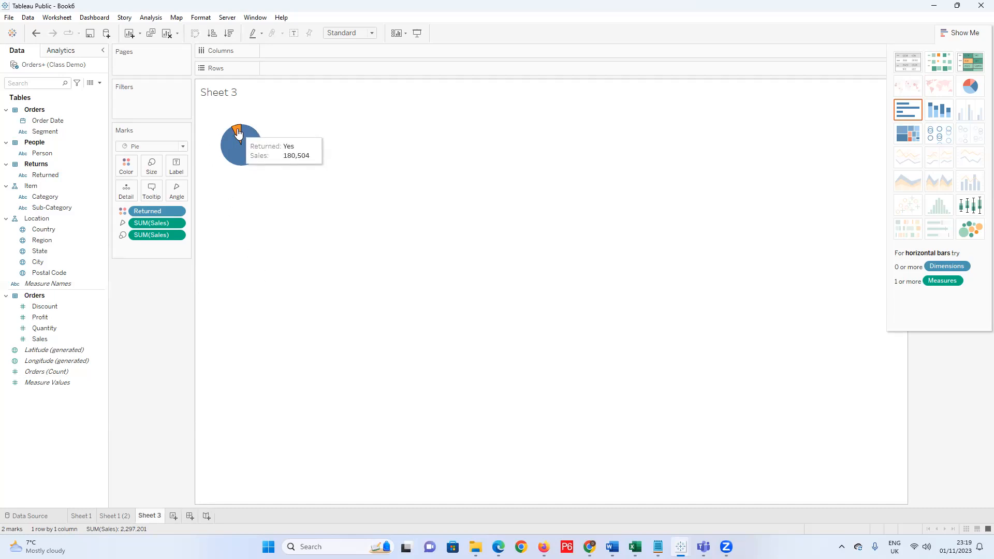
mouse_move(232, 158)
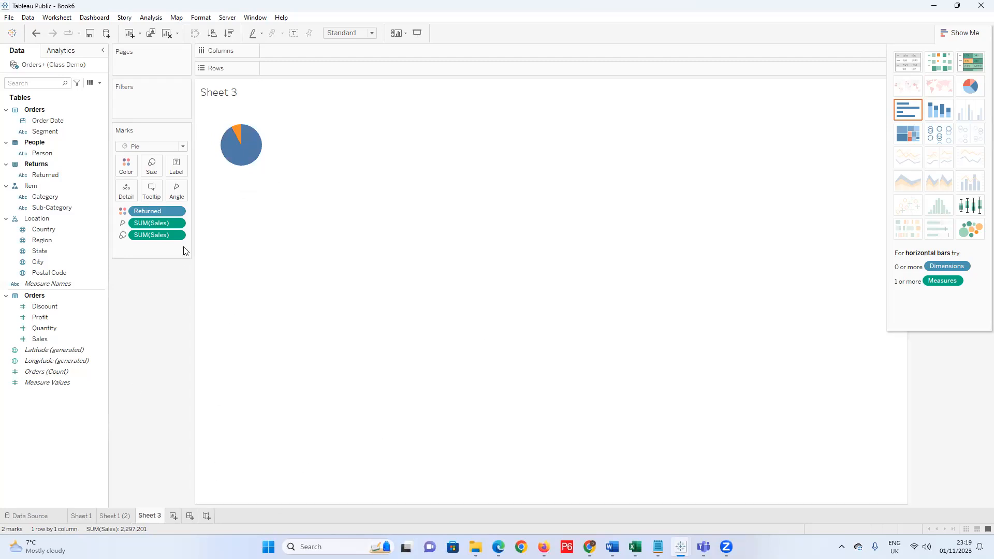
left_click(118, 517)
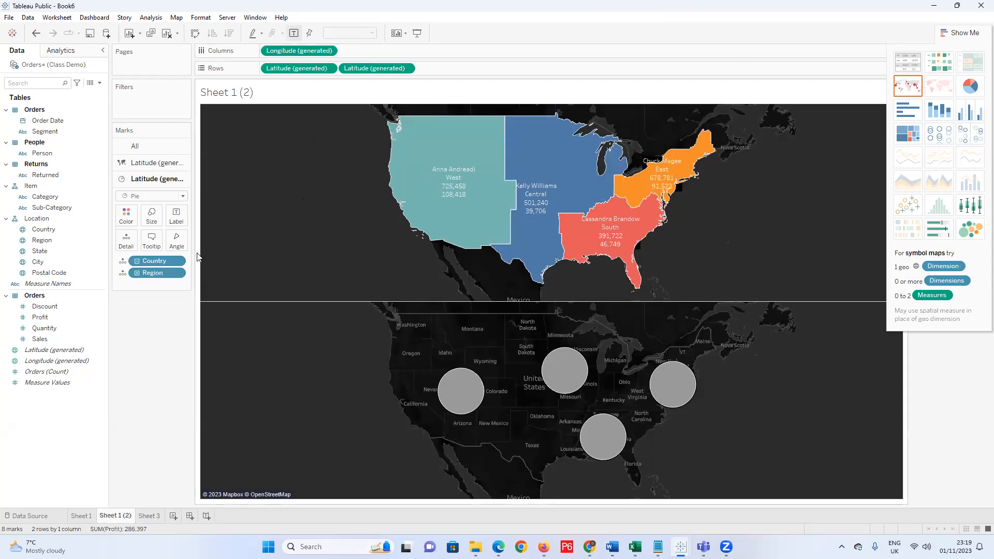
left_click(183, 200)
left_click(136, 408)
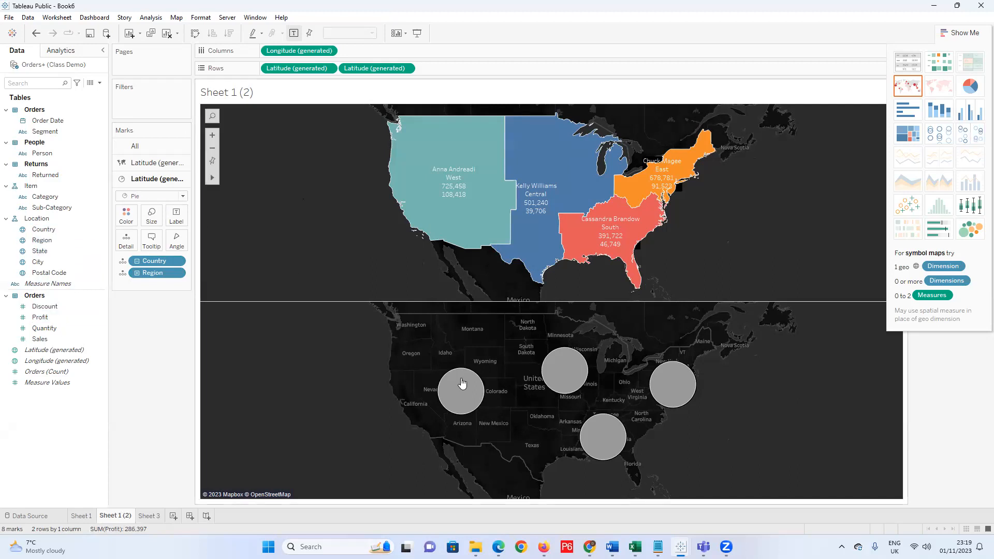
left_click(60, 328)
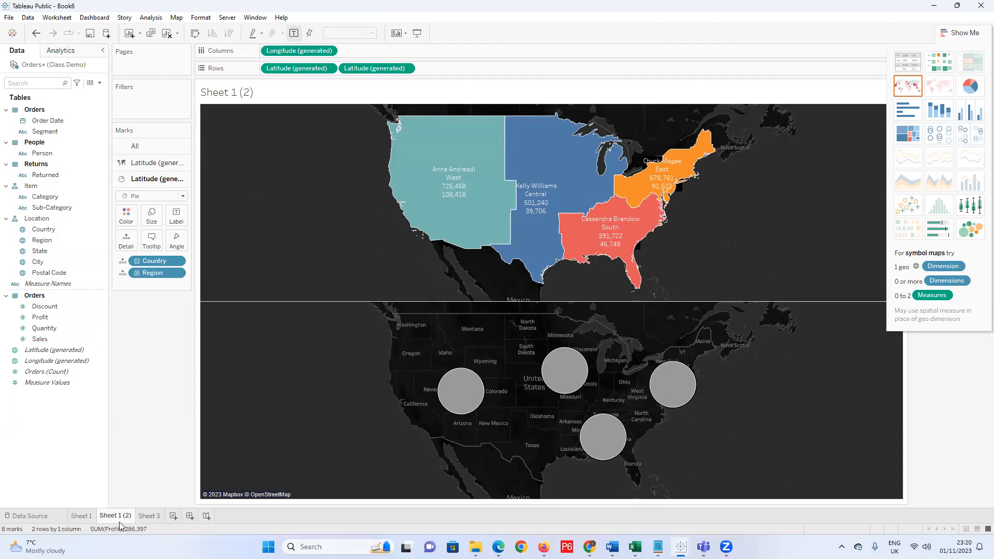
left_click(149, 516)
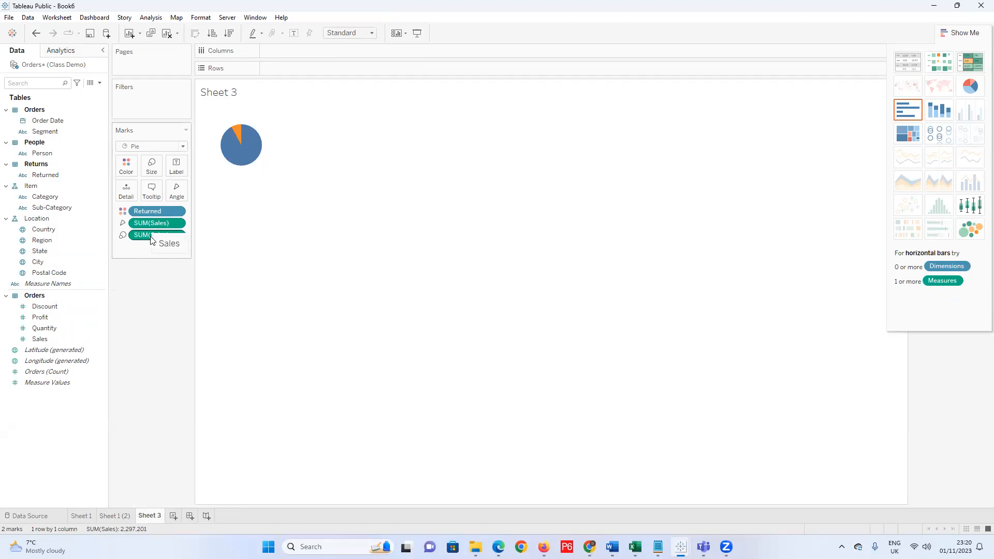
On Sheet 1 (2)'s lower map, put Sales on Angle, Returned on Color, and remove Sales from Size.
left_click(113, 517)
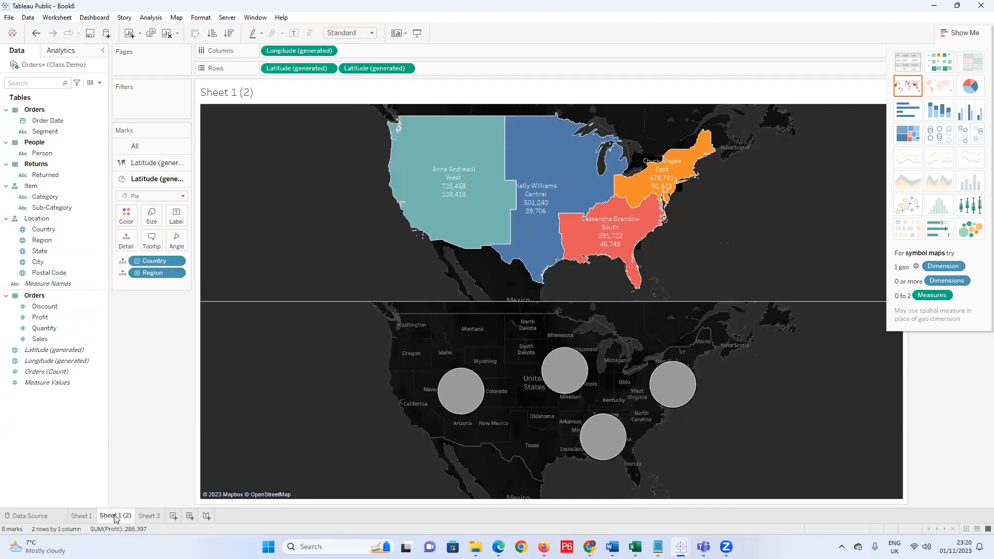
left_click_drag(39, 339, 150, 227)
left_click_drag(41, 339, 177, 242)
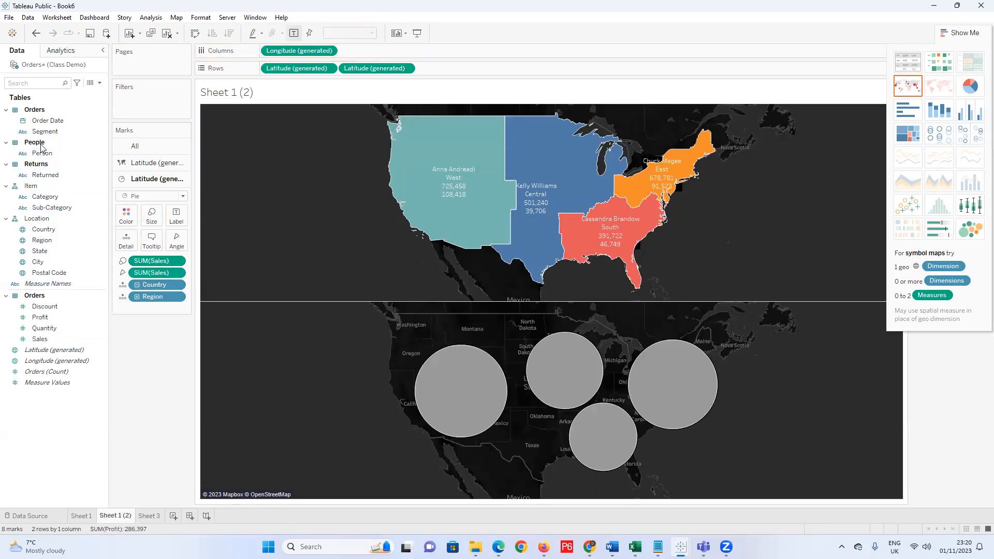
left_click(55, 208)
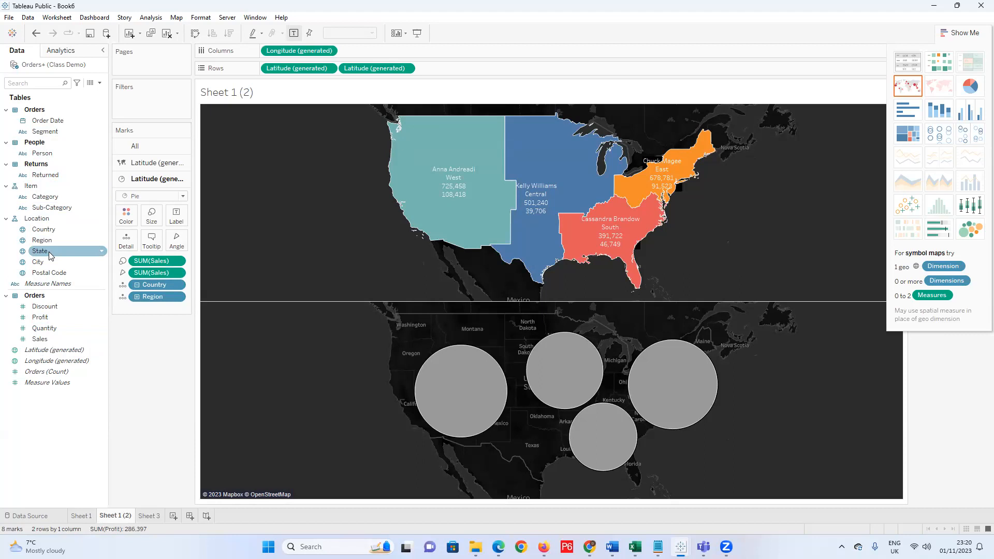
left_click(138, 516)
left_click(118, 516)
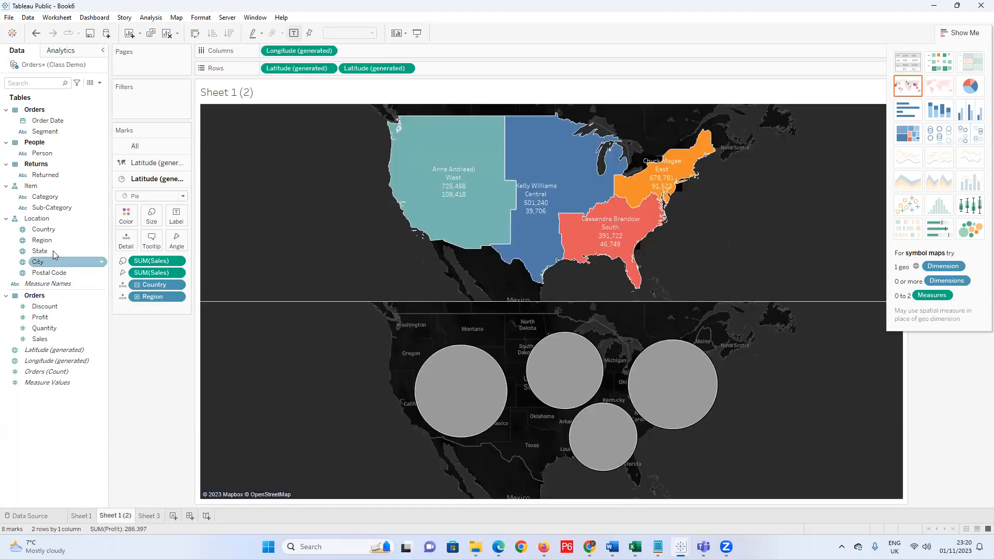
left_click_drag(37, 179, 129, 219)
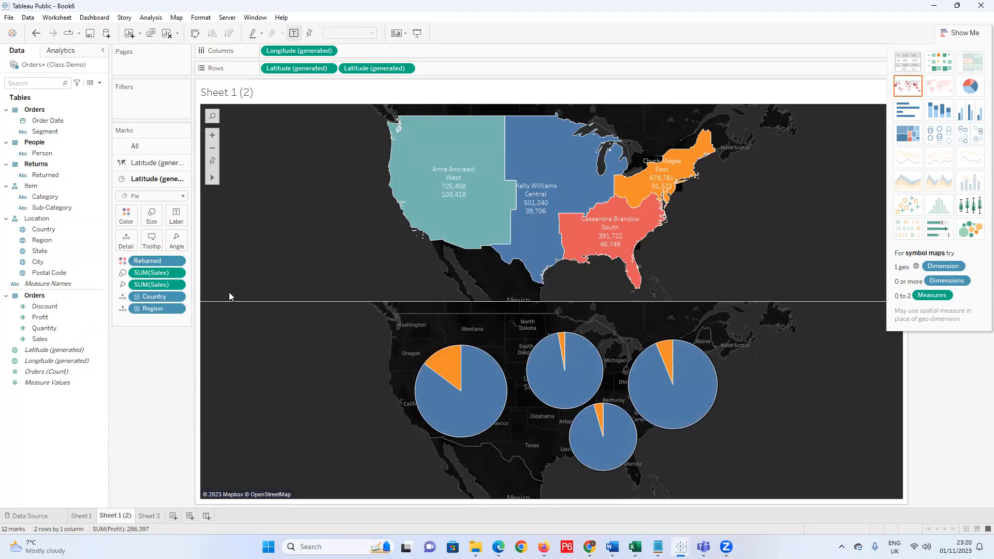
left_click_drag(155, 281, 157, 355)
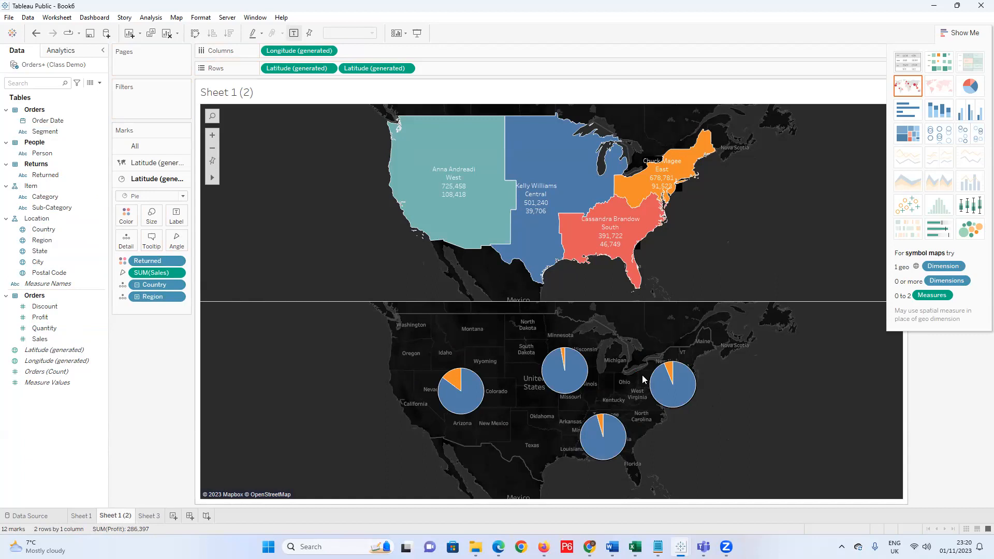
Make the second Latitude a dual axis and remove Region from the region layer's Color.
left_click(406, 69)
left_click(382, 168)
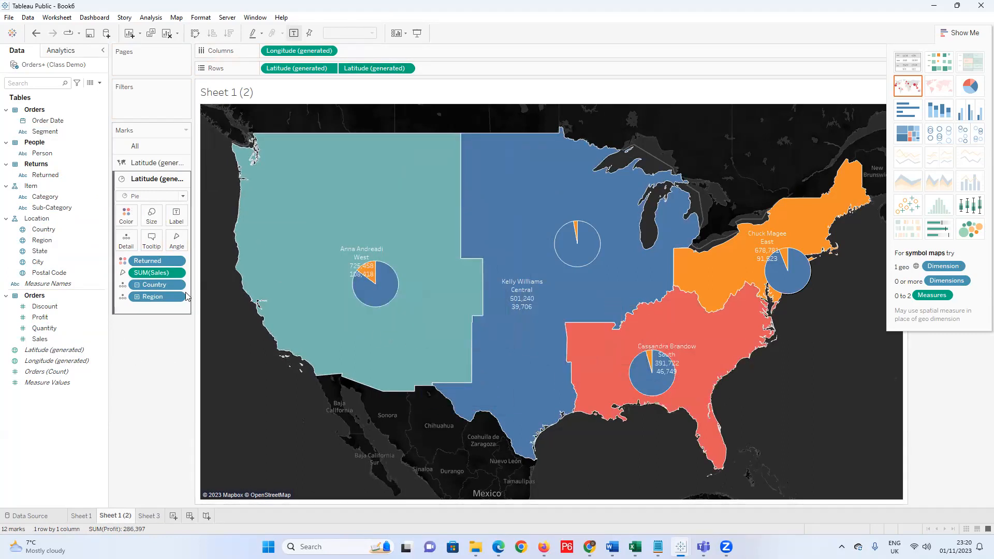
left_click(150, 163)
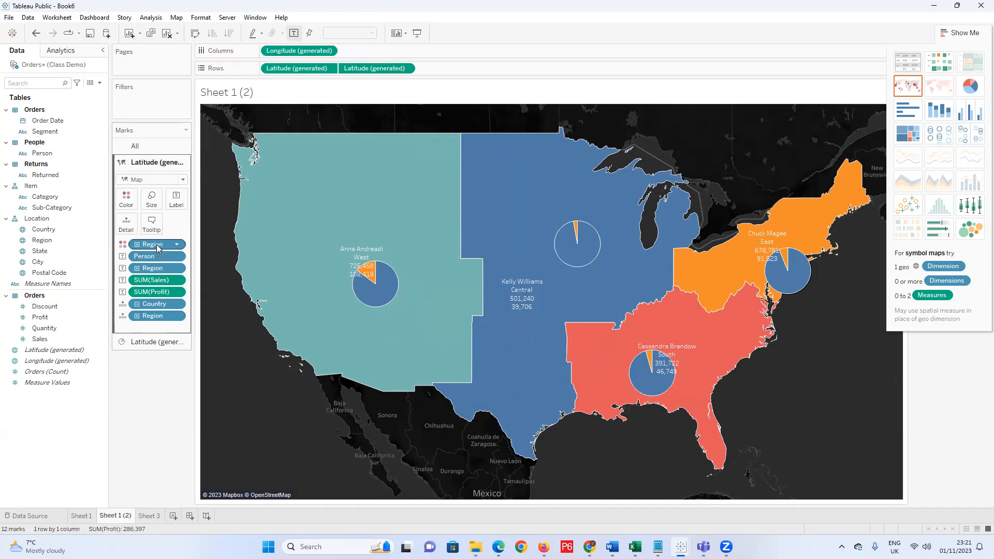
left_click_drag(157, 244, 133, 409)
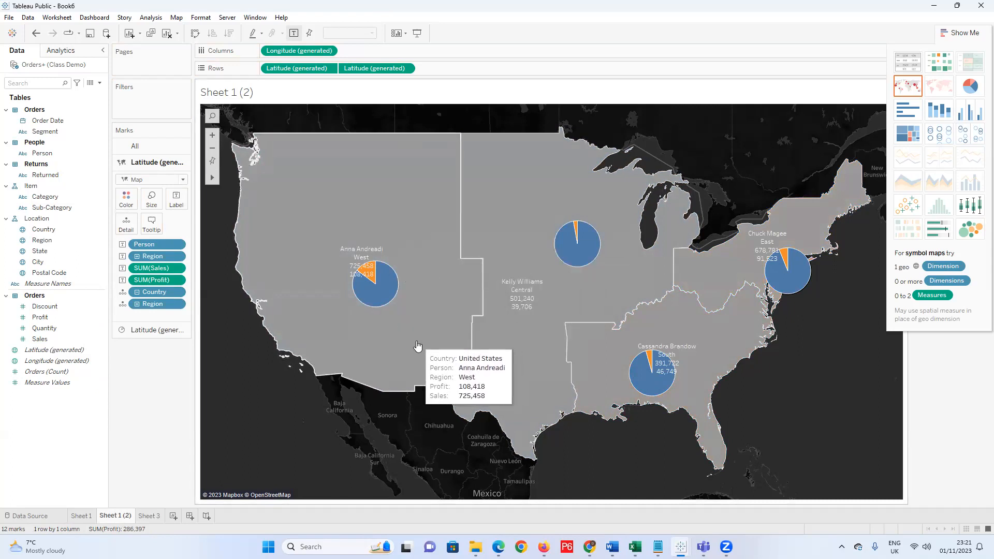
Fill the map regions white and give them black borders.
left_click(130, 207)
left_click(142, 231)
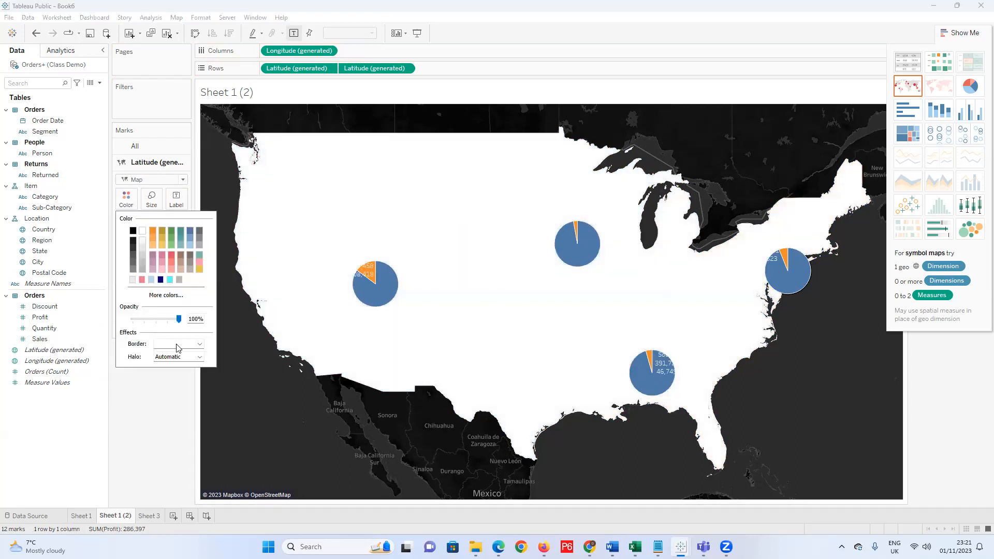
left_click(200, 345)
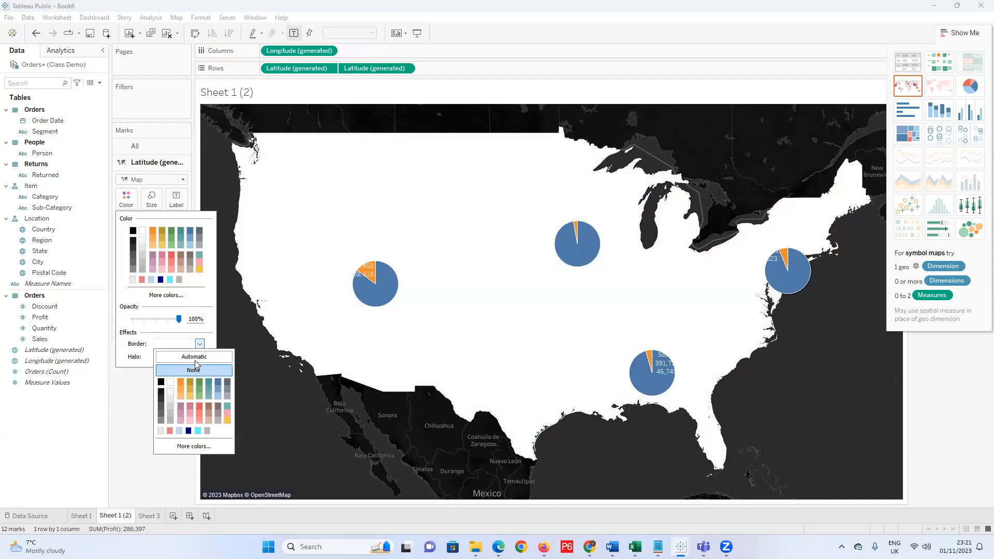
left_click(161, 383)
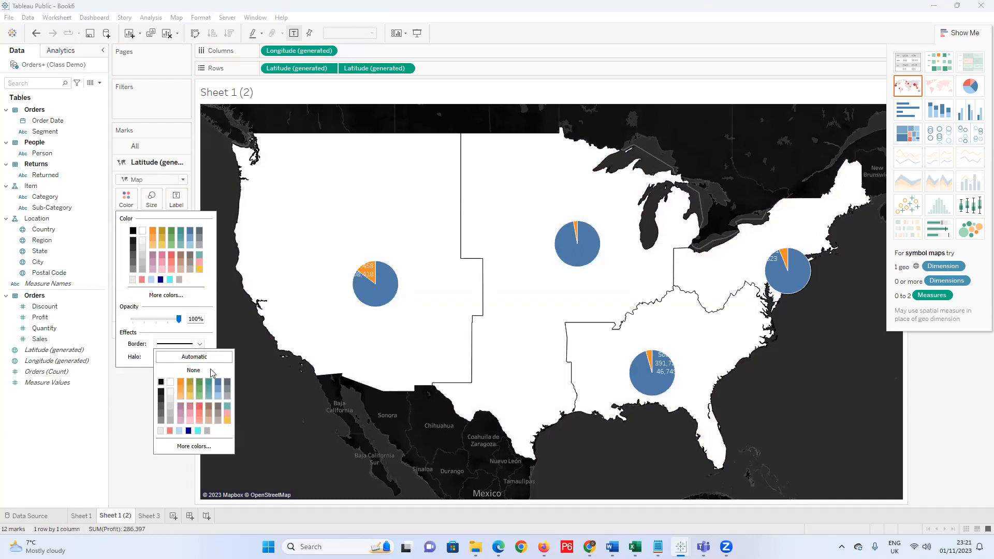
mouse_move(365, 277)
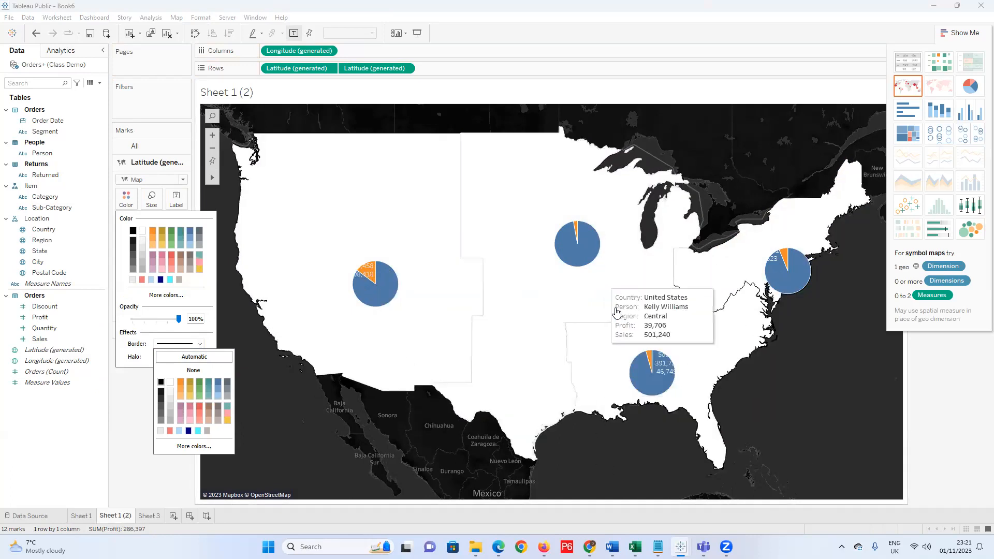
mouse_move(663, 364)
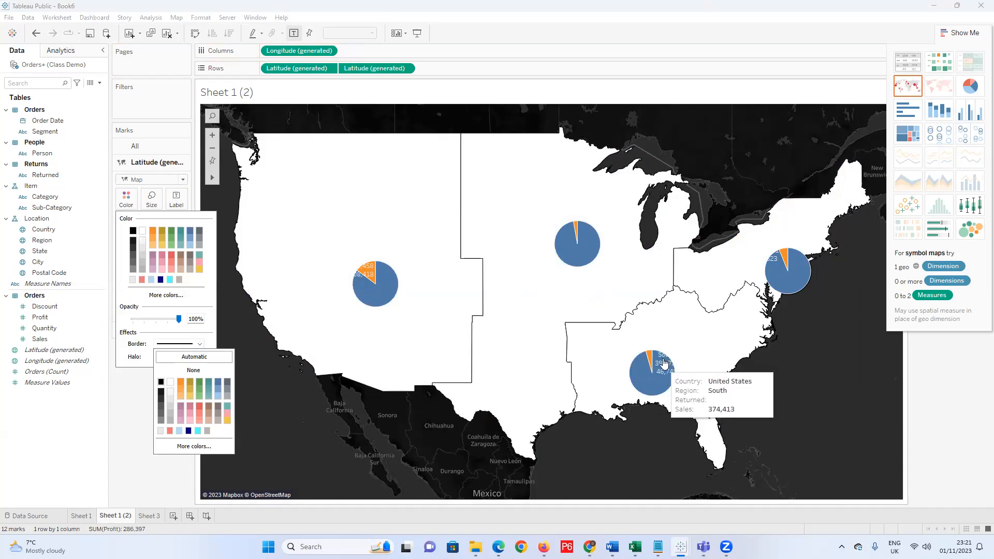
left_click(153, 388)
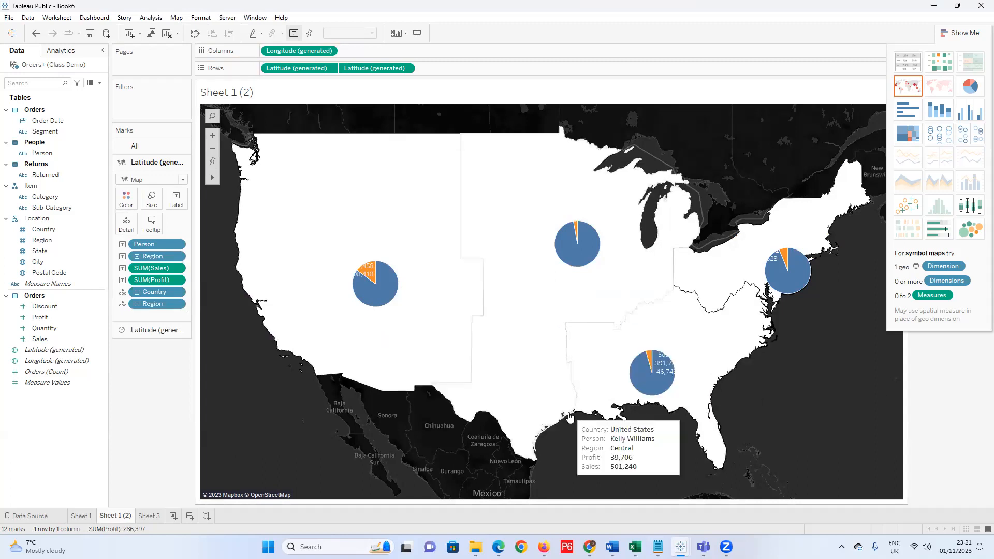
left_click(87, 515)
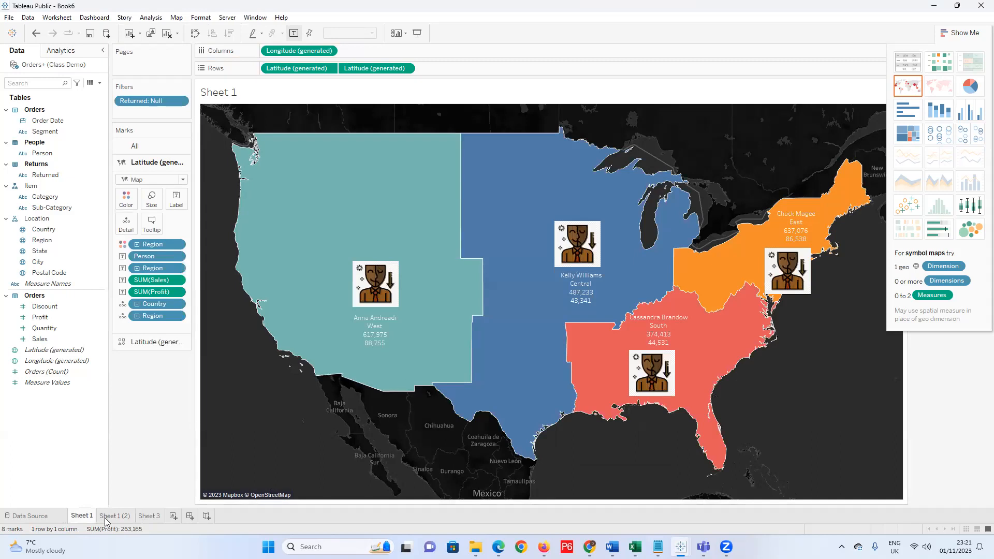
Compare the Sheet 1 and Sheet 3 views, then return to the Sheet 1 (2) pie map.
left_click(108, 515)
left_click(78, 516)
left_click(148, 516)
left_click(114, 516)
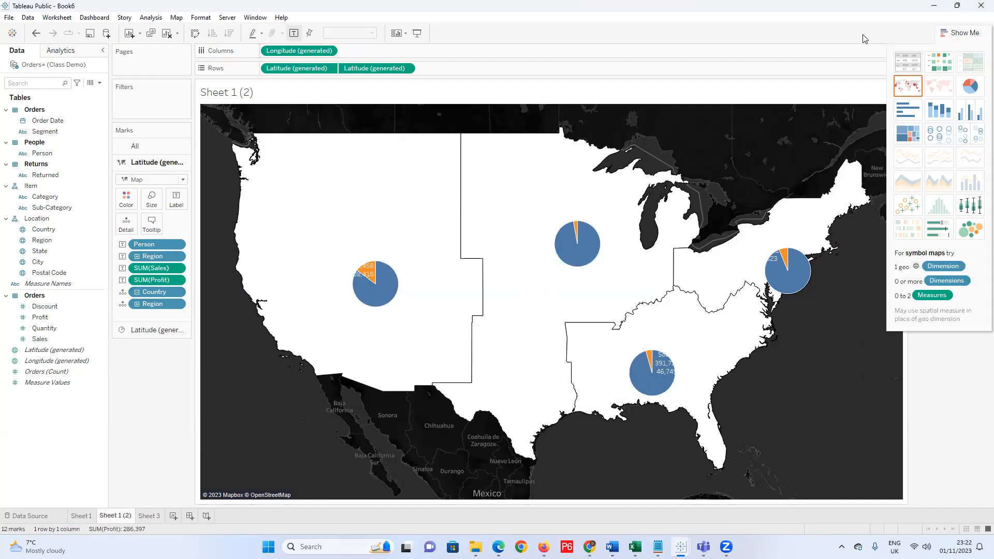
Collapse Show Me to reveal the Returned legend with its Null and Yes entries.
left_click(940, 31)
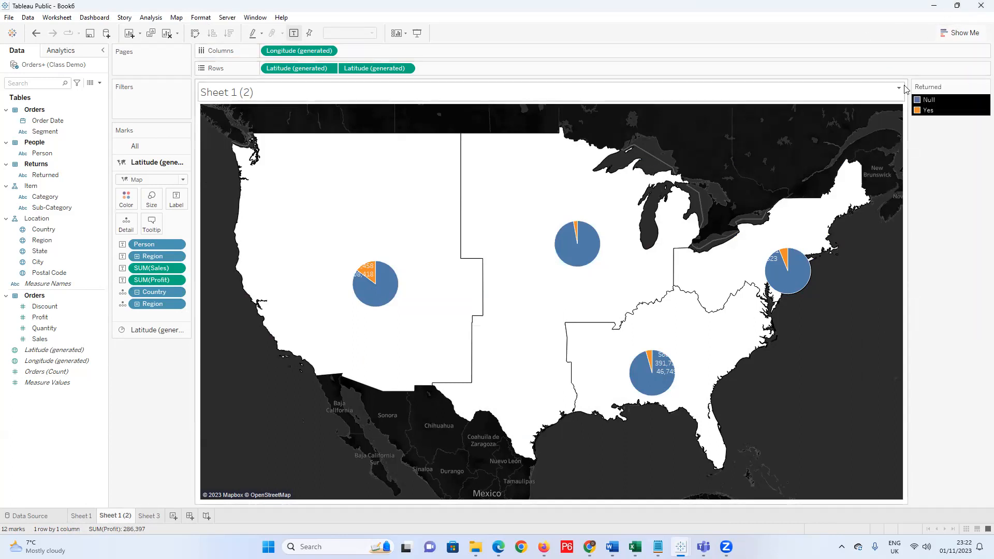
left_click(981, 87)
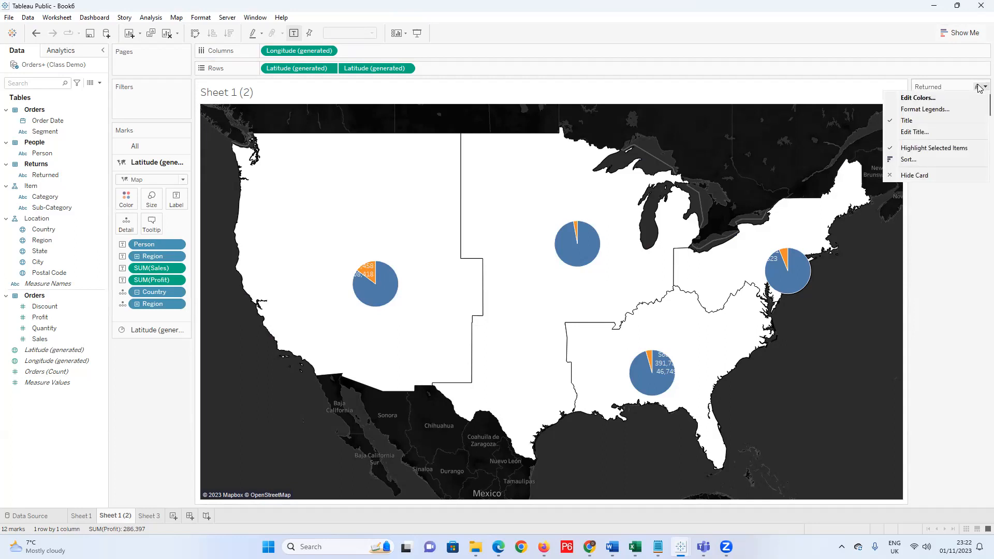
left_click(948, 208)
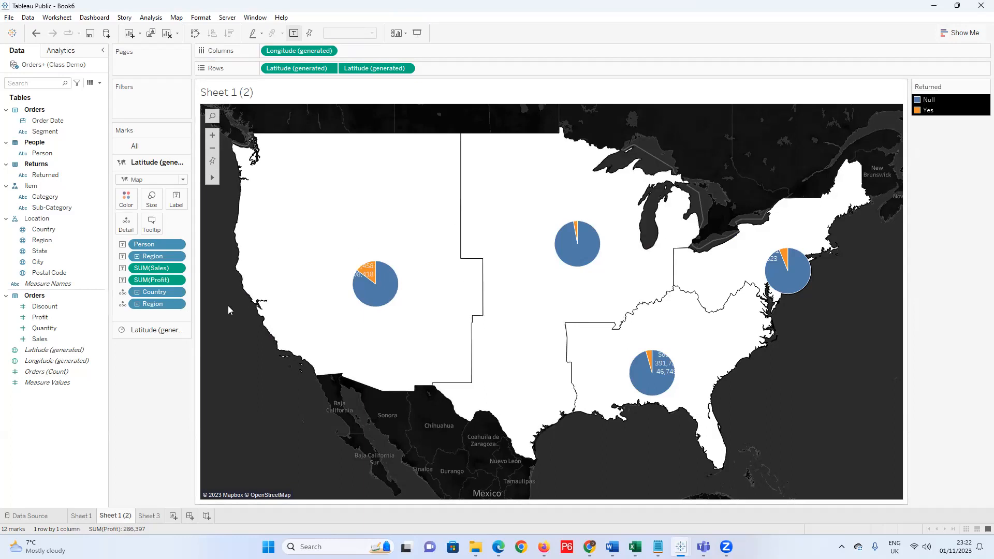
mouse_move(276, 274)
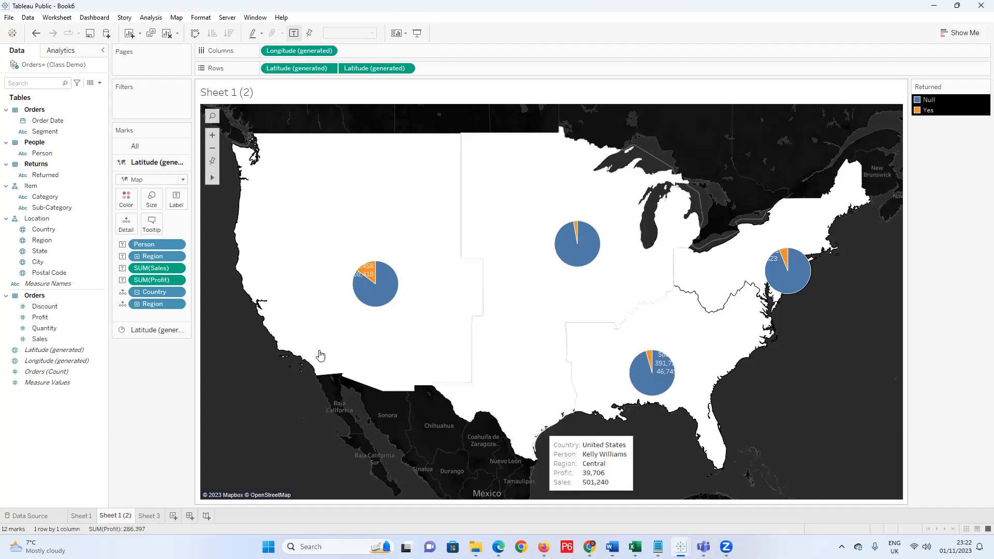
mouse_move(264, 252)
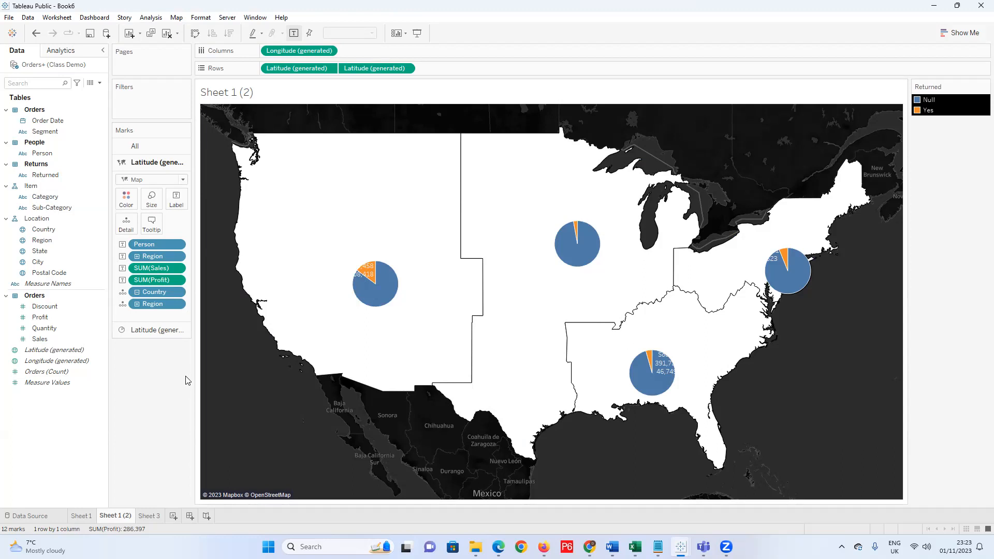
right_click(96, 132)
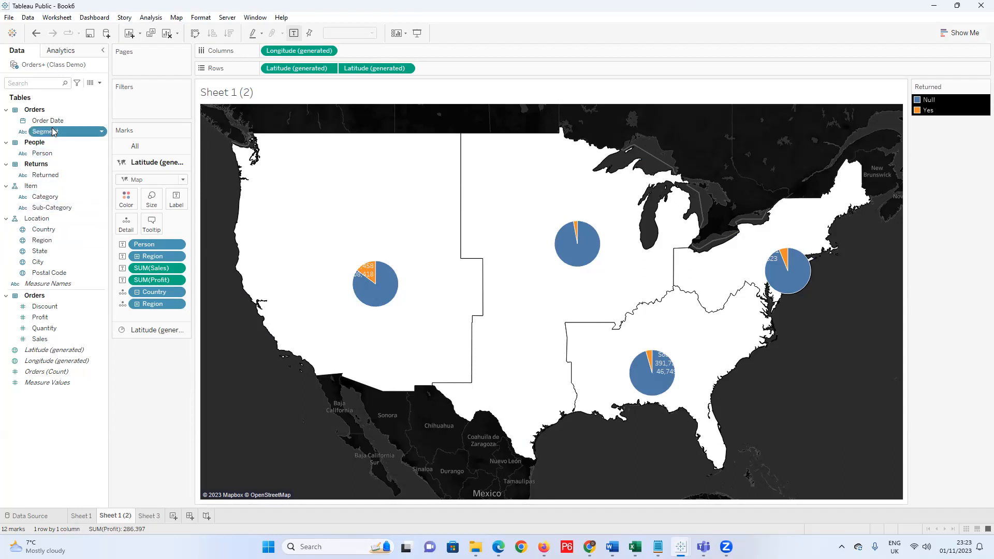
left_click(94, 122)
left_click(97, 122)
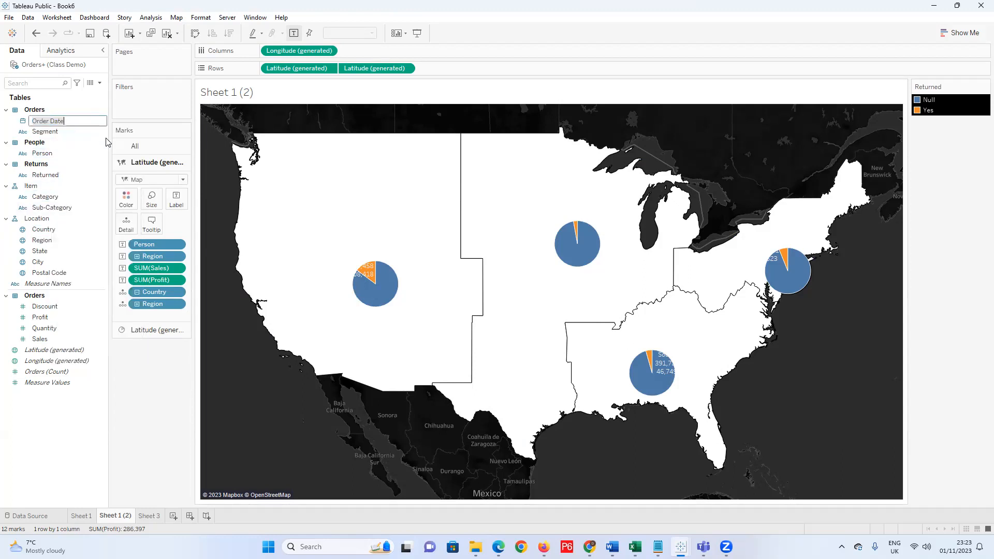
left_click(99, 132)
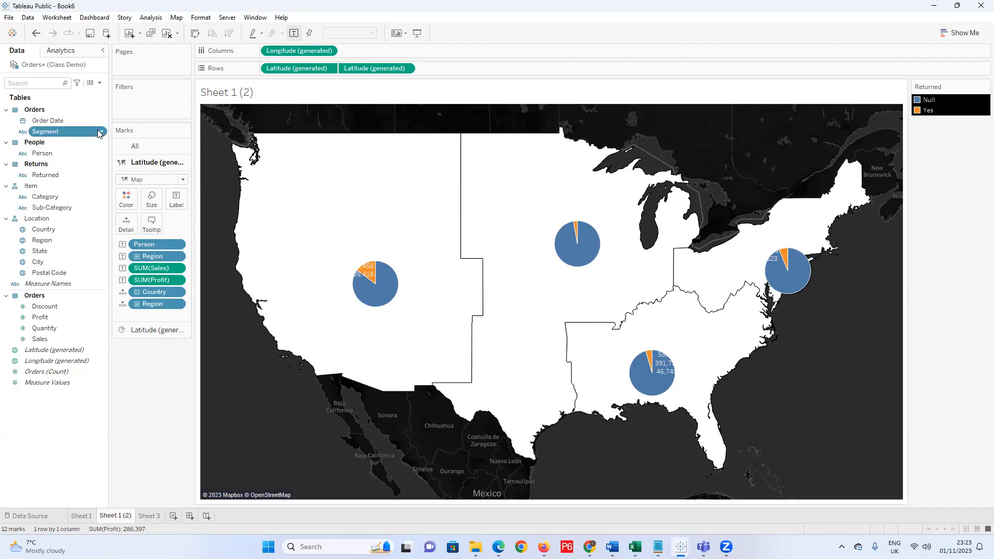
right_click(100, 133)
mouse_move(148, 285)
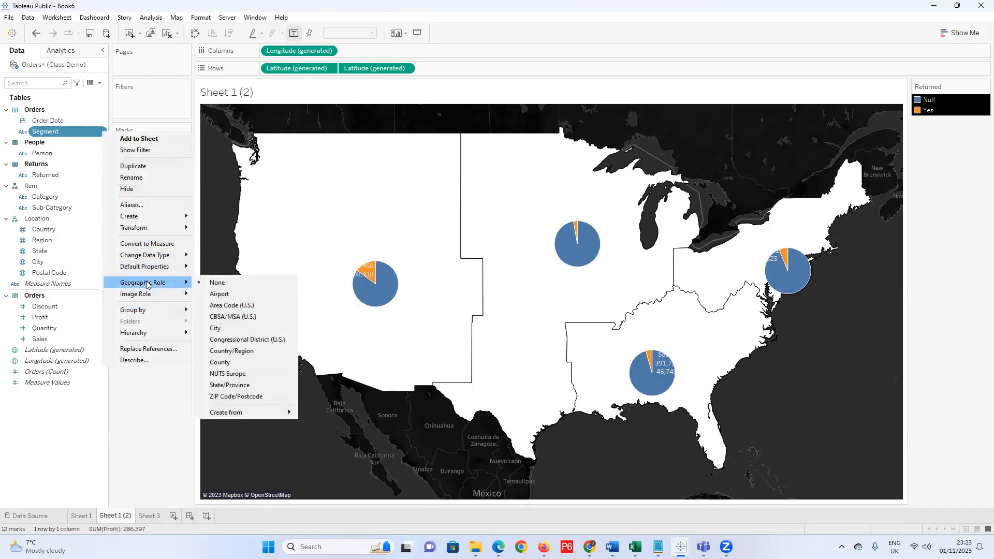
mouse_move(159, 217)
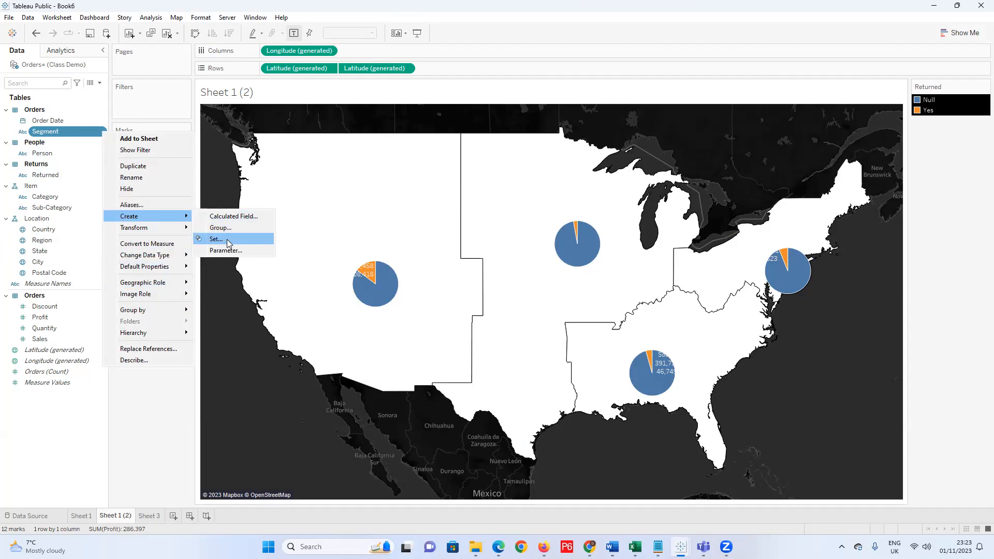
left_click(122, 453)
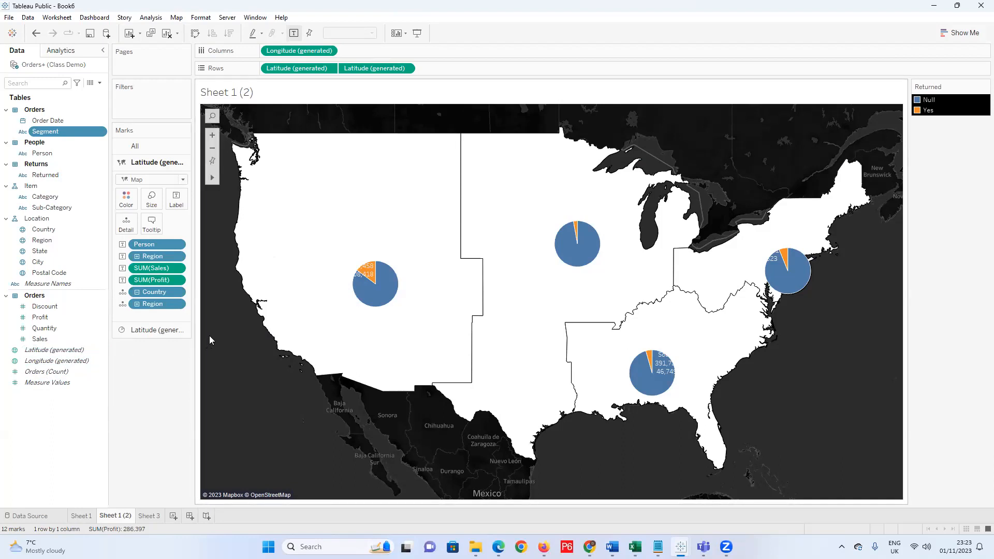
mouse_move(422, 312)
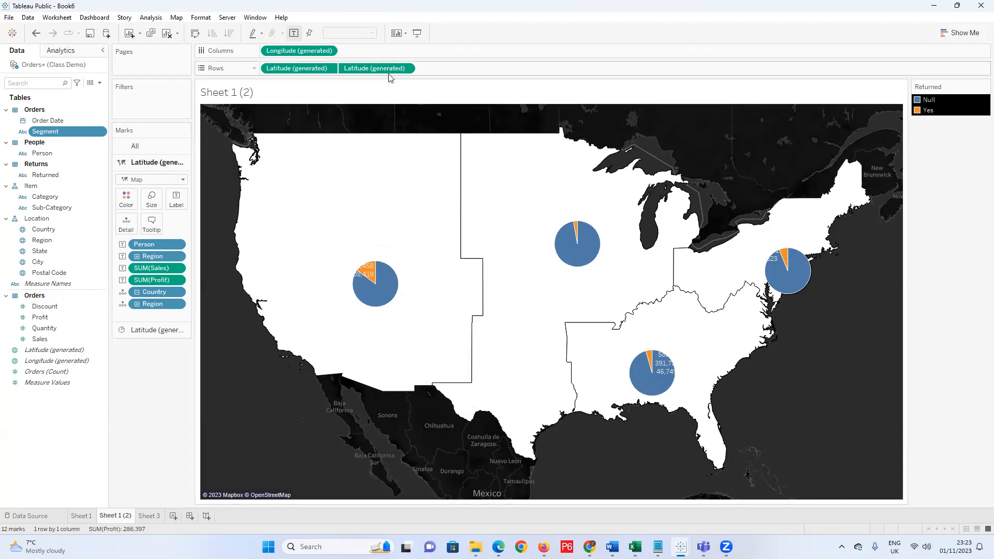
mouse_move(539, 540)
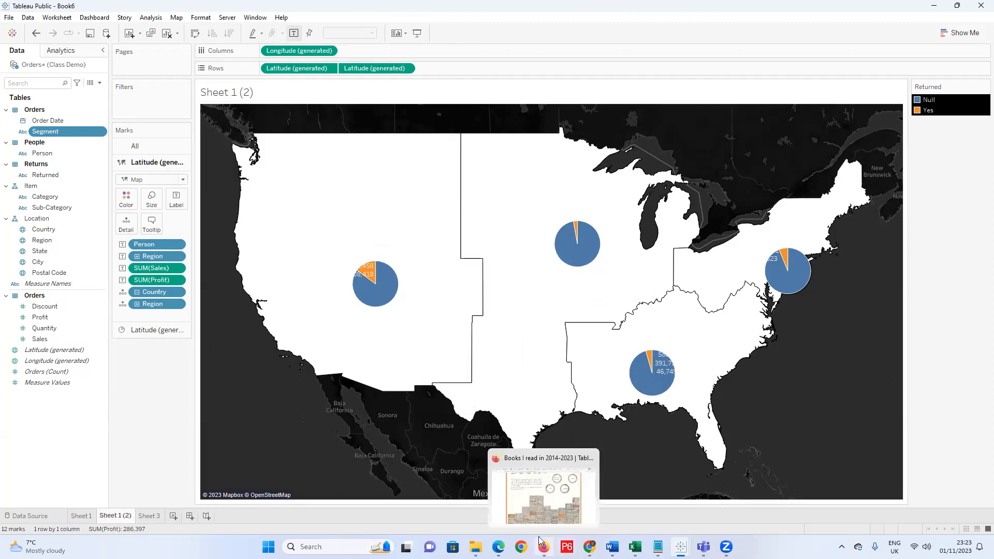